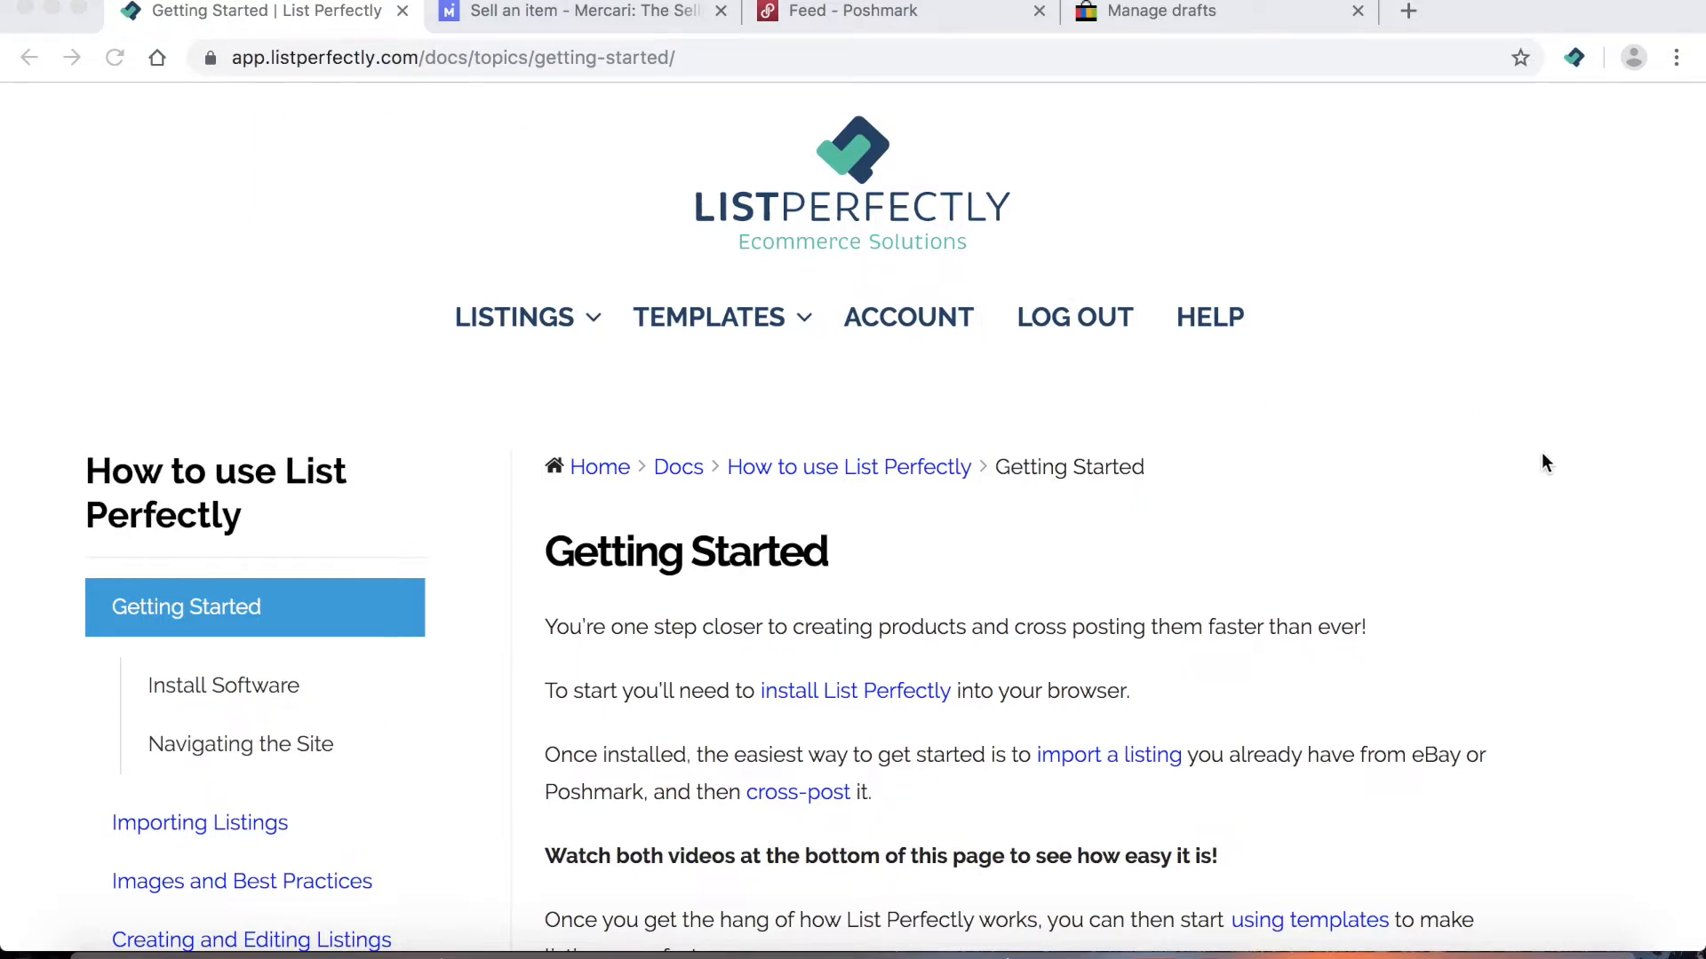
Open the Install Software page in the help documentation and read the Chrome extension installation instructions
{"action": "left_click", "coordinate": [1205, 320]}
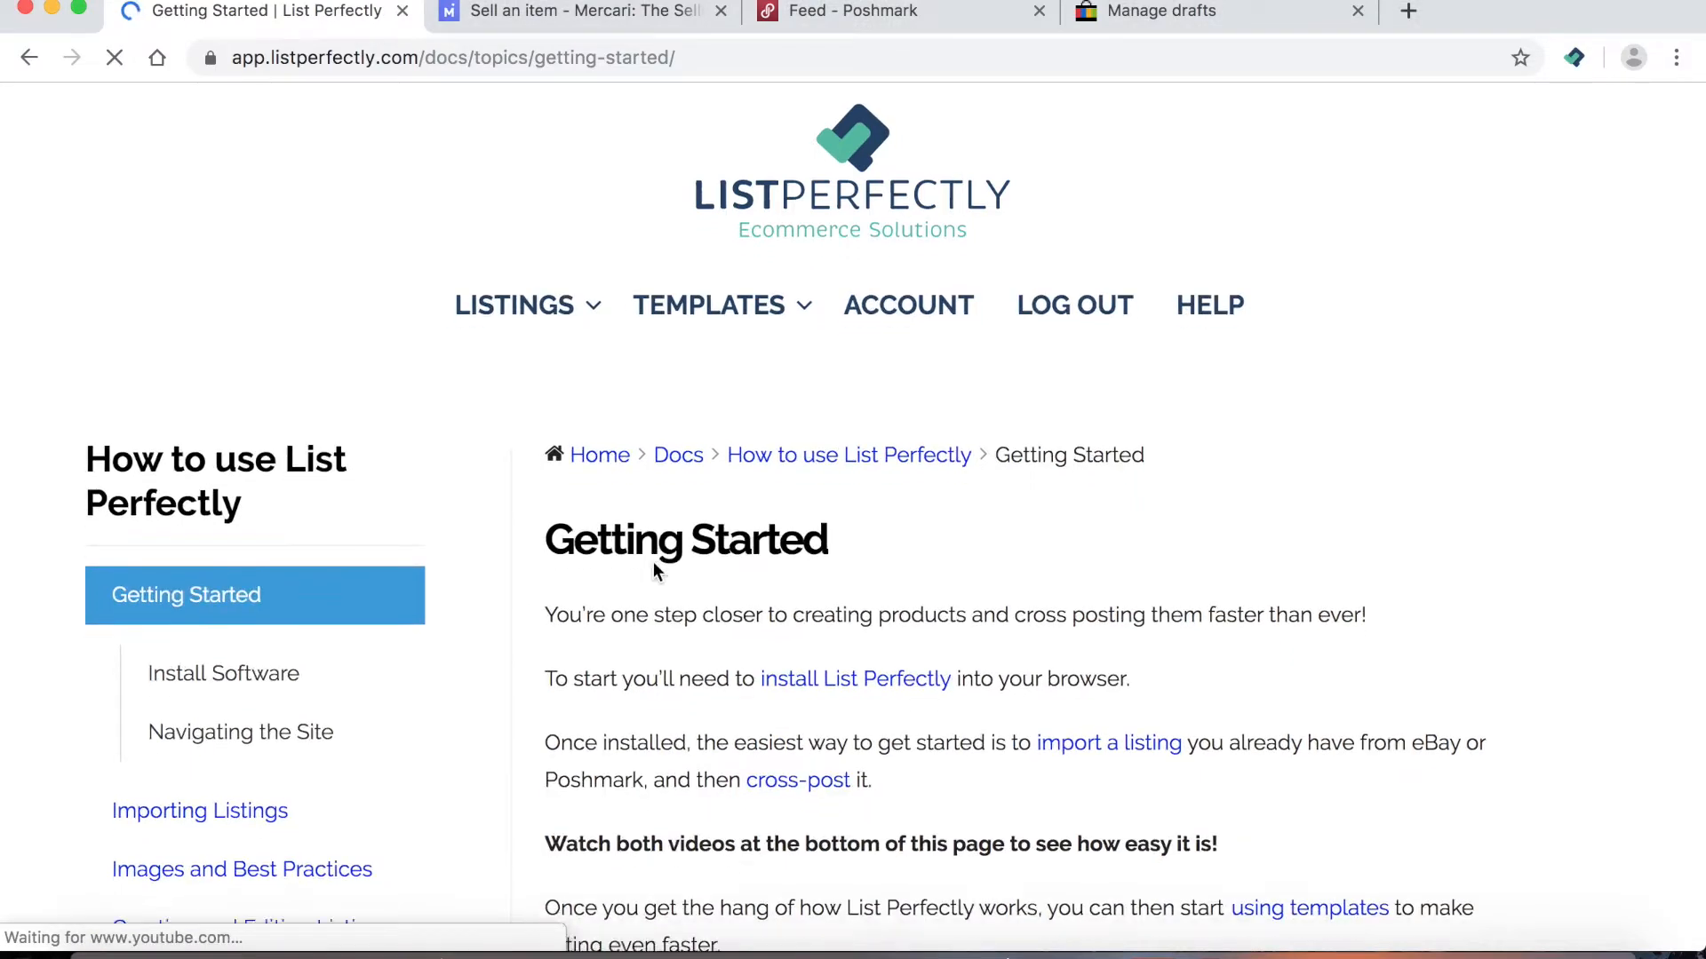
{"action": "scroll", "coordinate": [332, 639], "scroll_direction": "down", "scroll_amount": 2}
{"action": "left_click", "coordinate": [270, 629]}
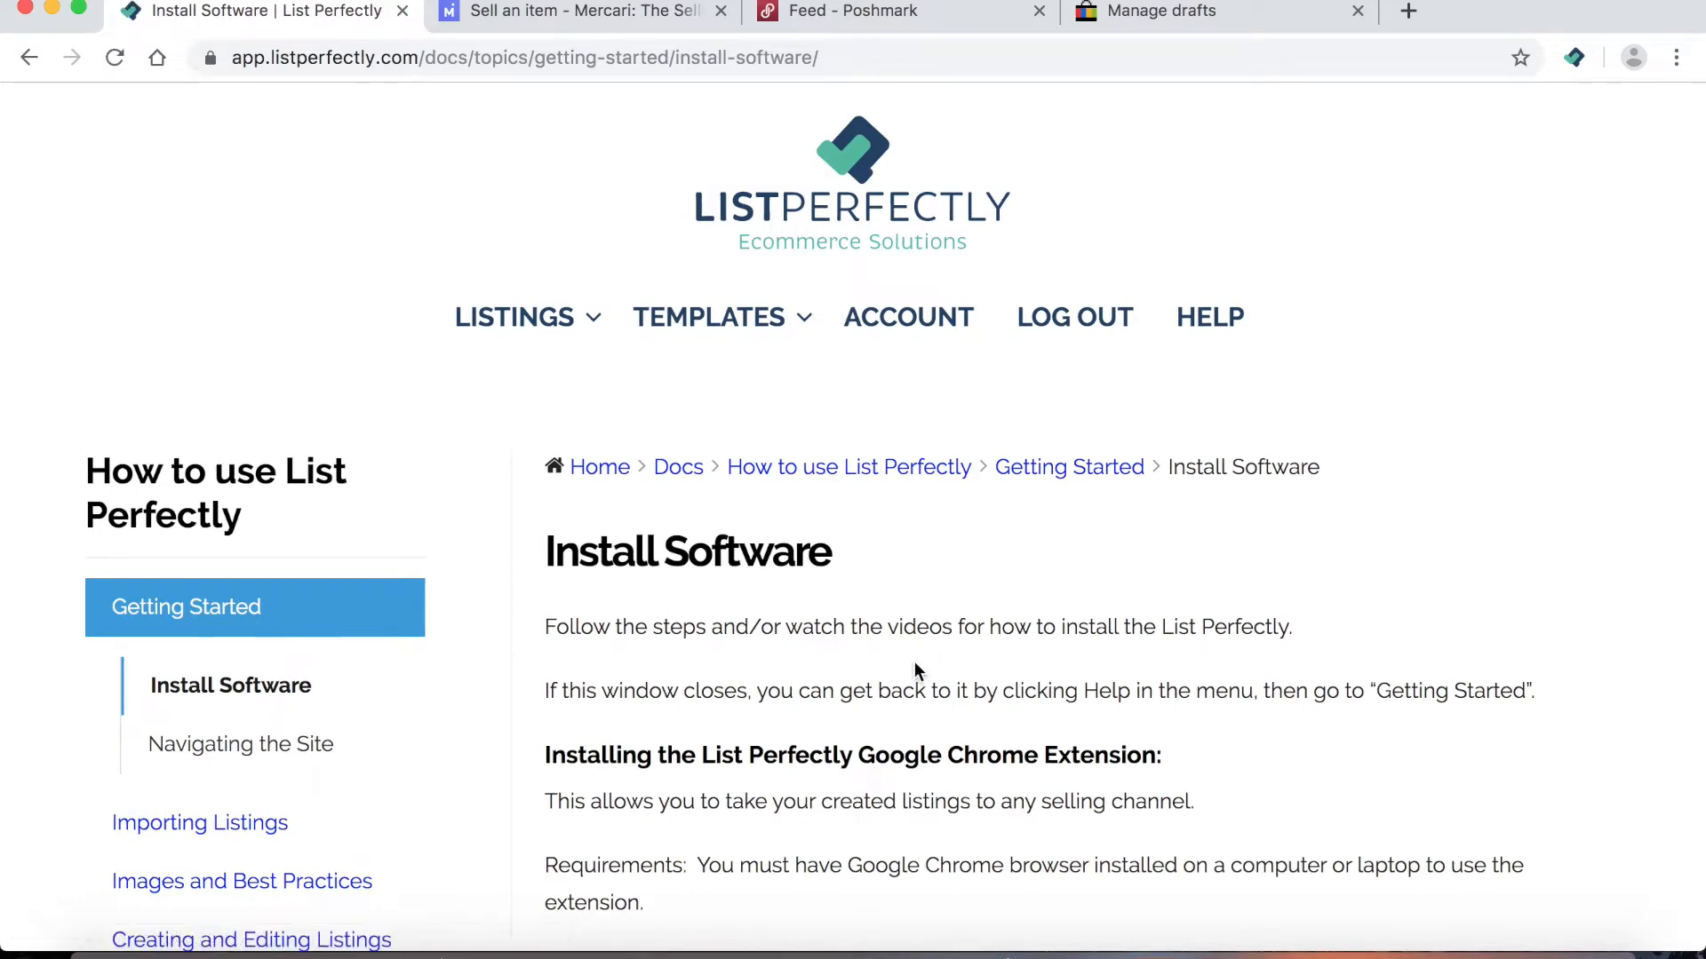
{"action": "scroll", "coordinate": [914, 661], "scroll_direction": "down", "scroll_amount": 3}
{"action": "scroll", "coordinate": [914, 661], "scroll_direction": "down", "scroll_amount": 1}
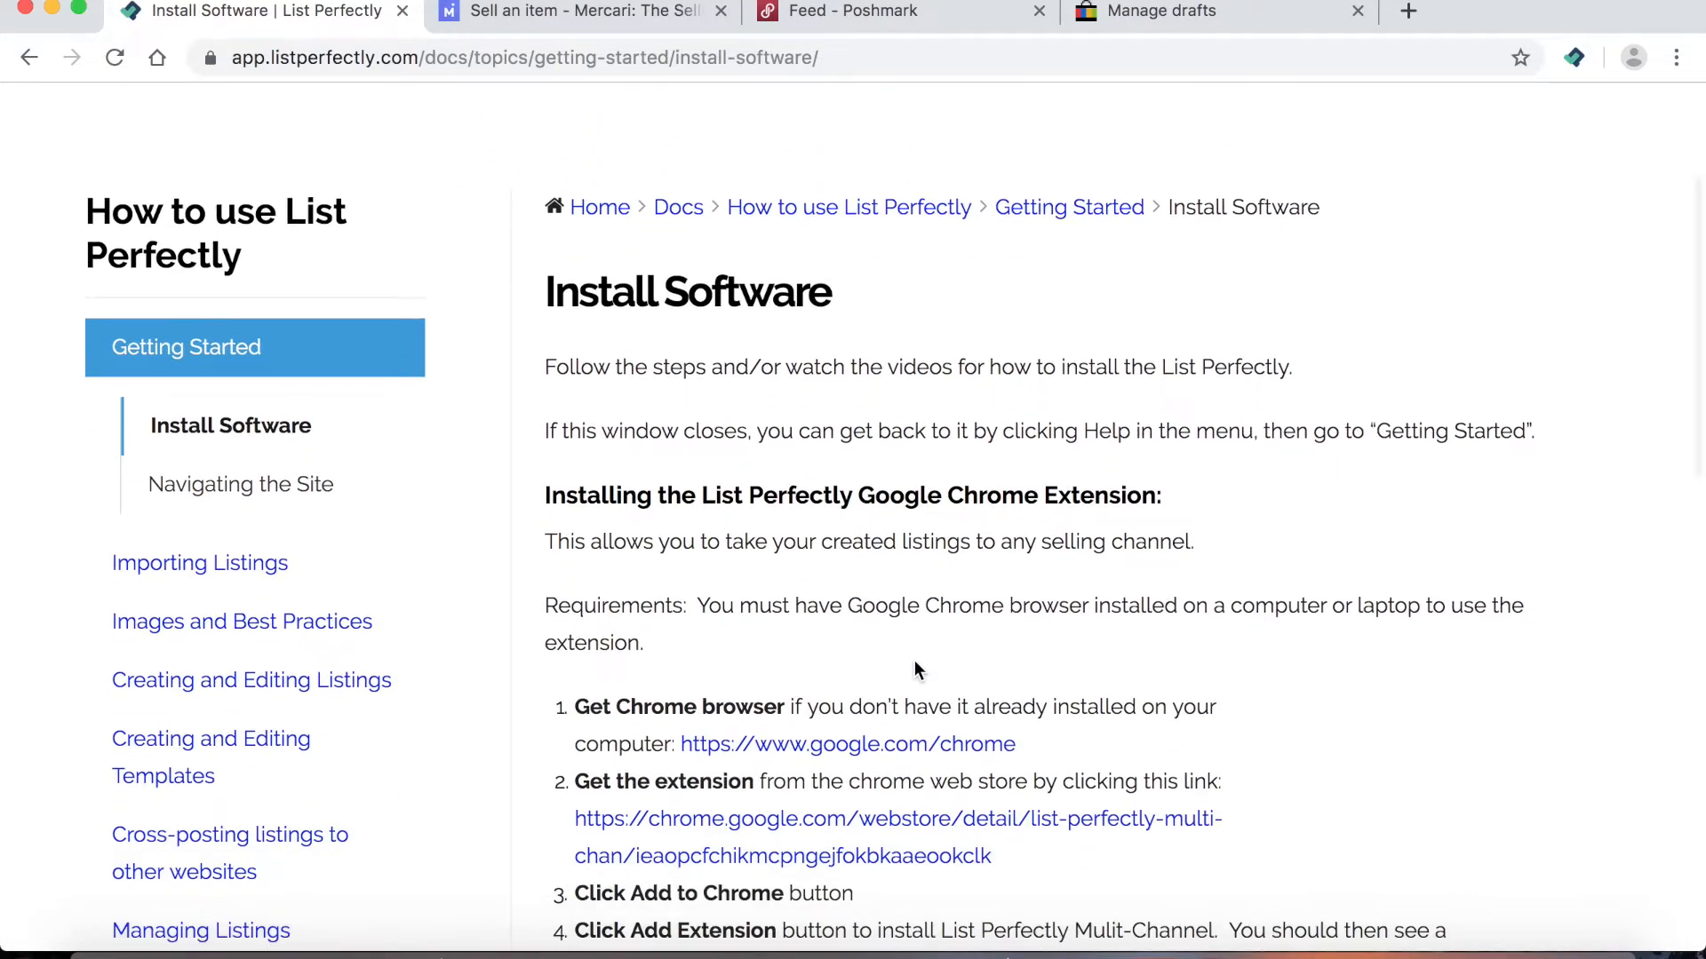
{"action": "scroll", "coordinate": [918, 671], "scroll_direction": "down", "scroll_amount": 3}
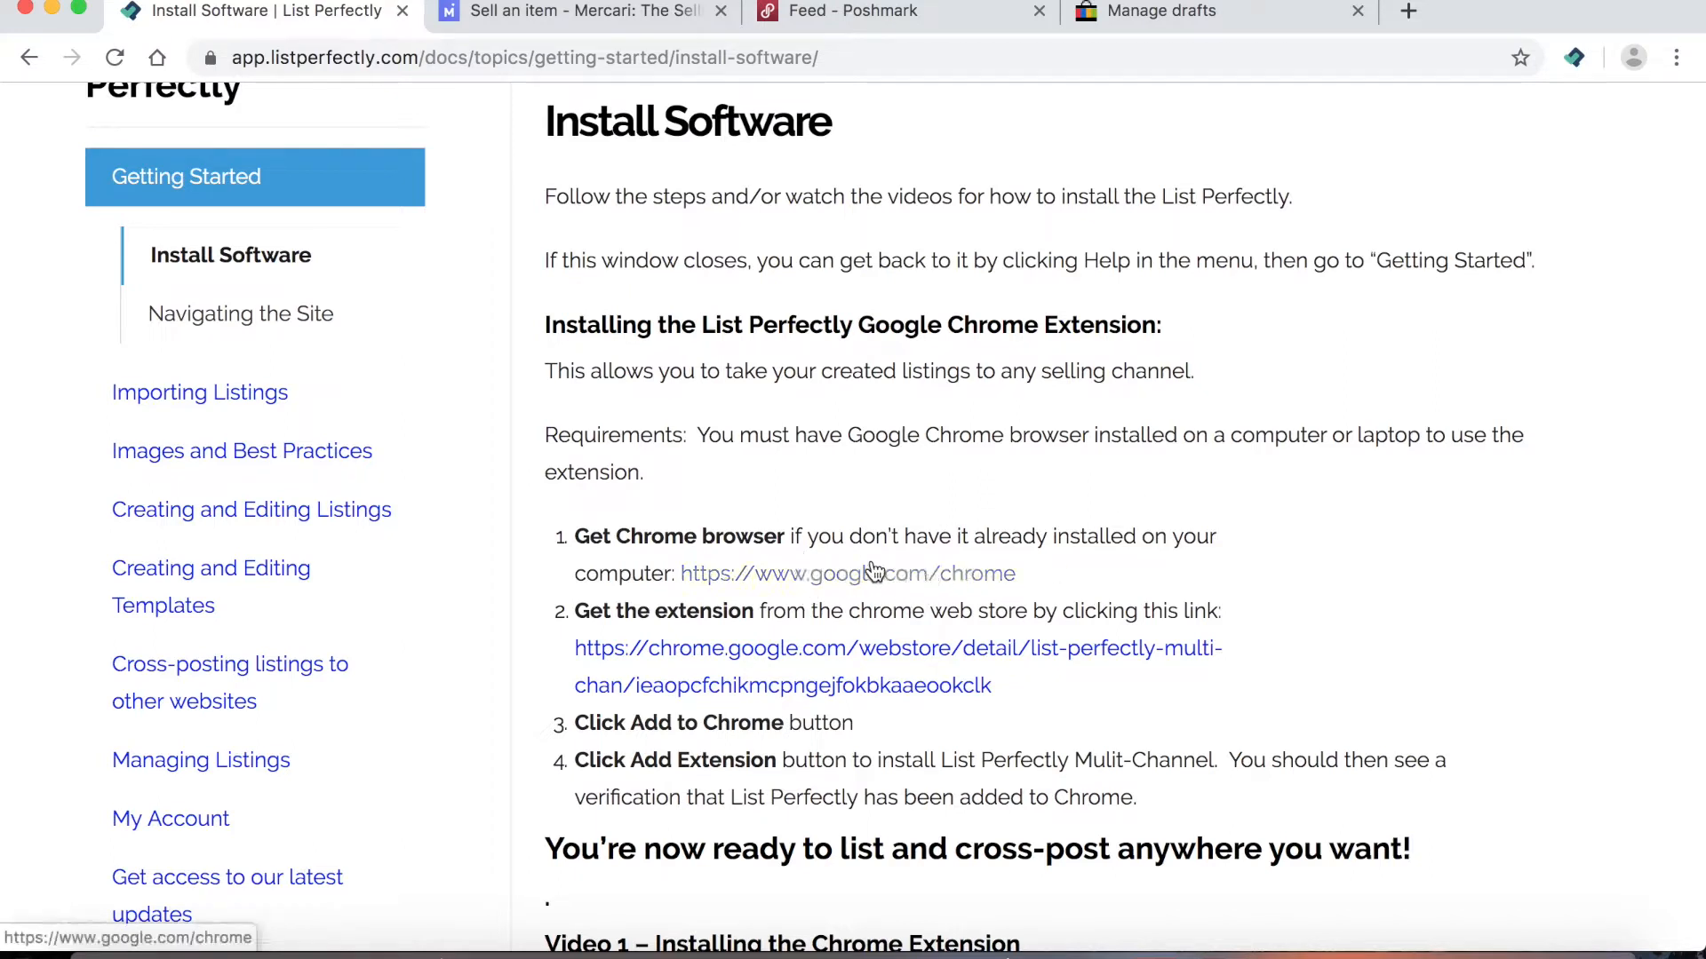
{"action": "scroll", "coordinate": [833, 579], "scroll_direction": "down", "scroll_amount": 2}
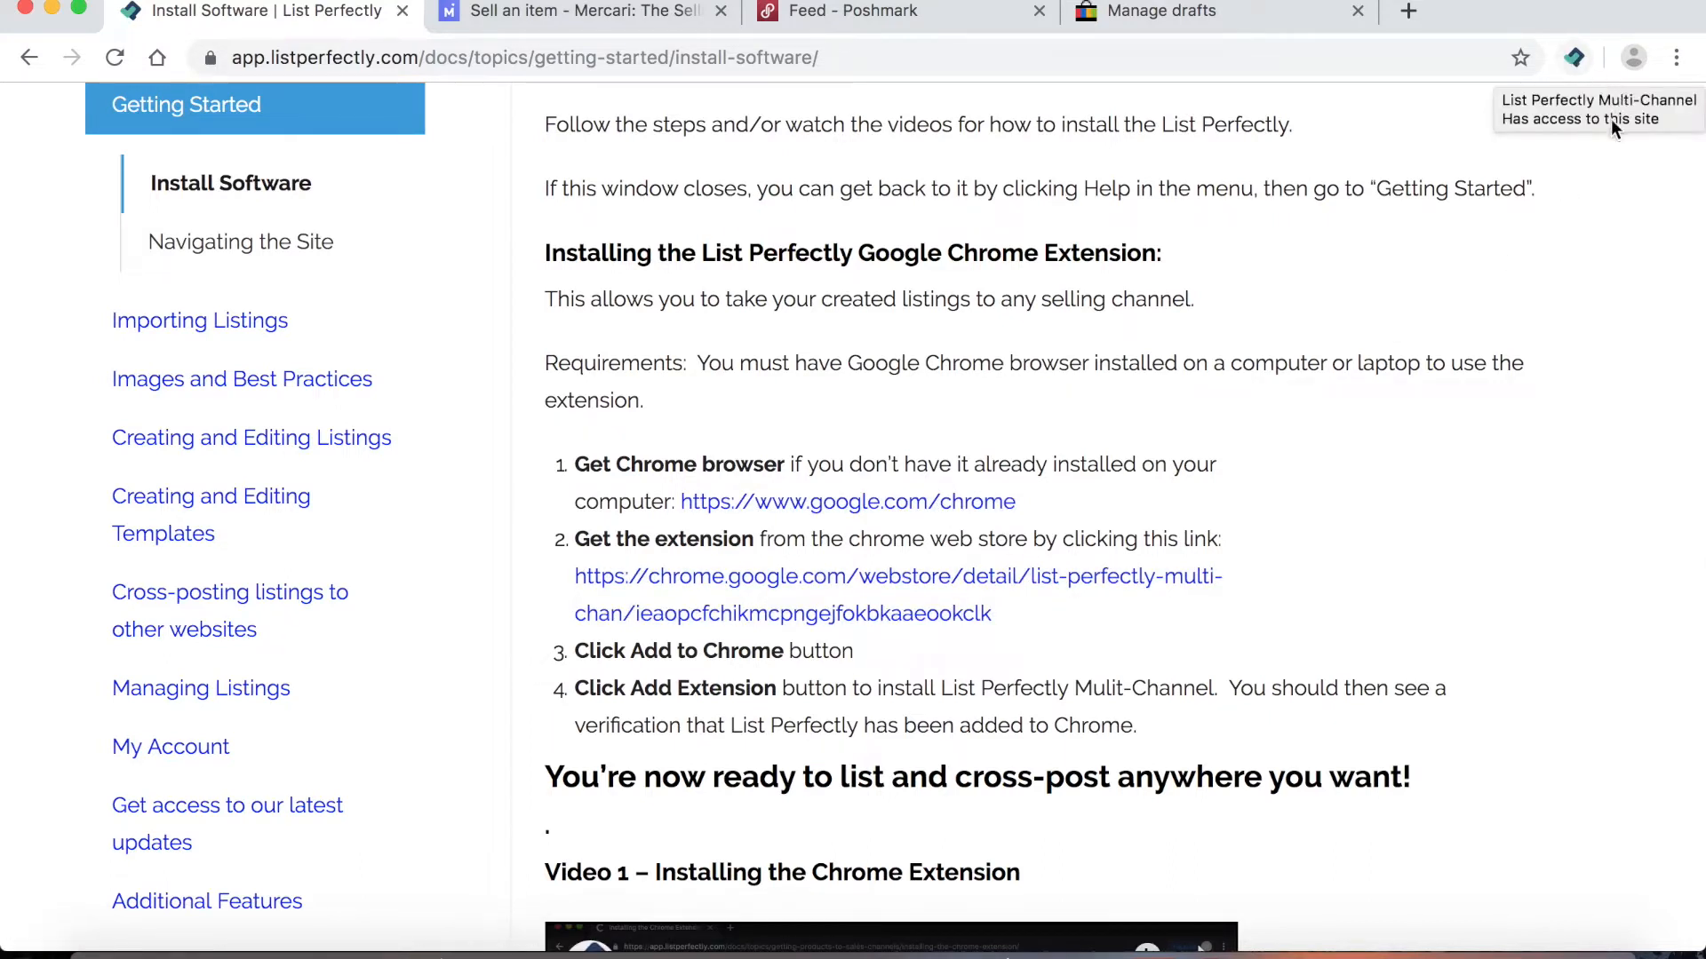
Check the List Perfectly extension popup in the browser and close it
{"action": "left_click", "coordinate": [1573, 69]}
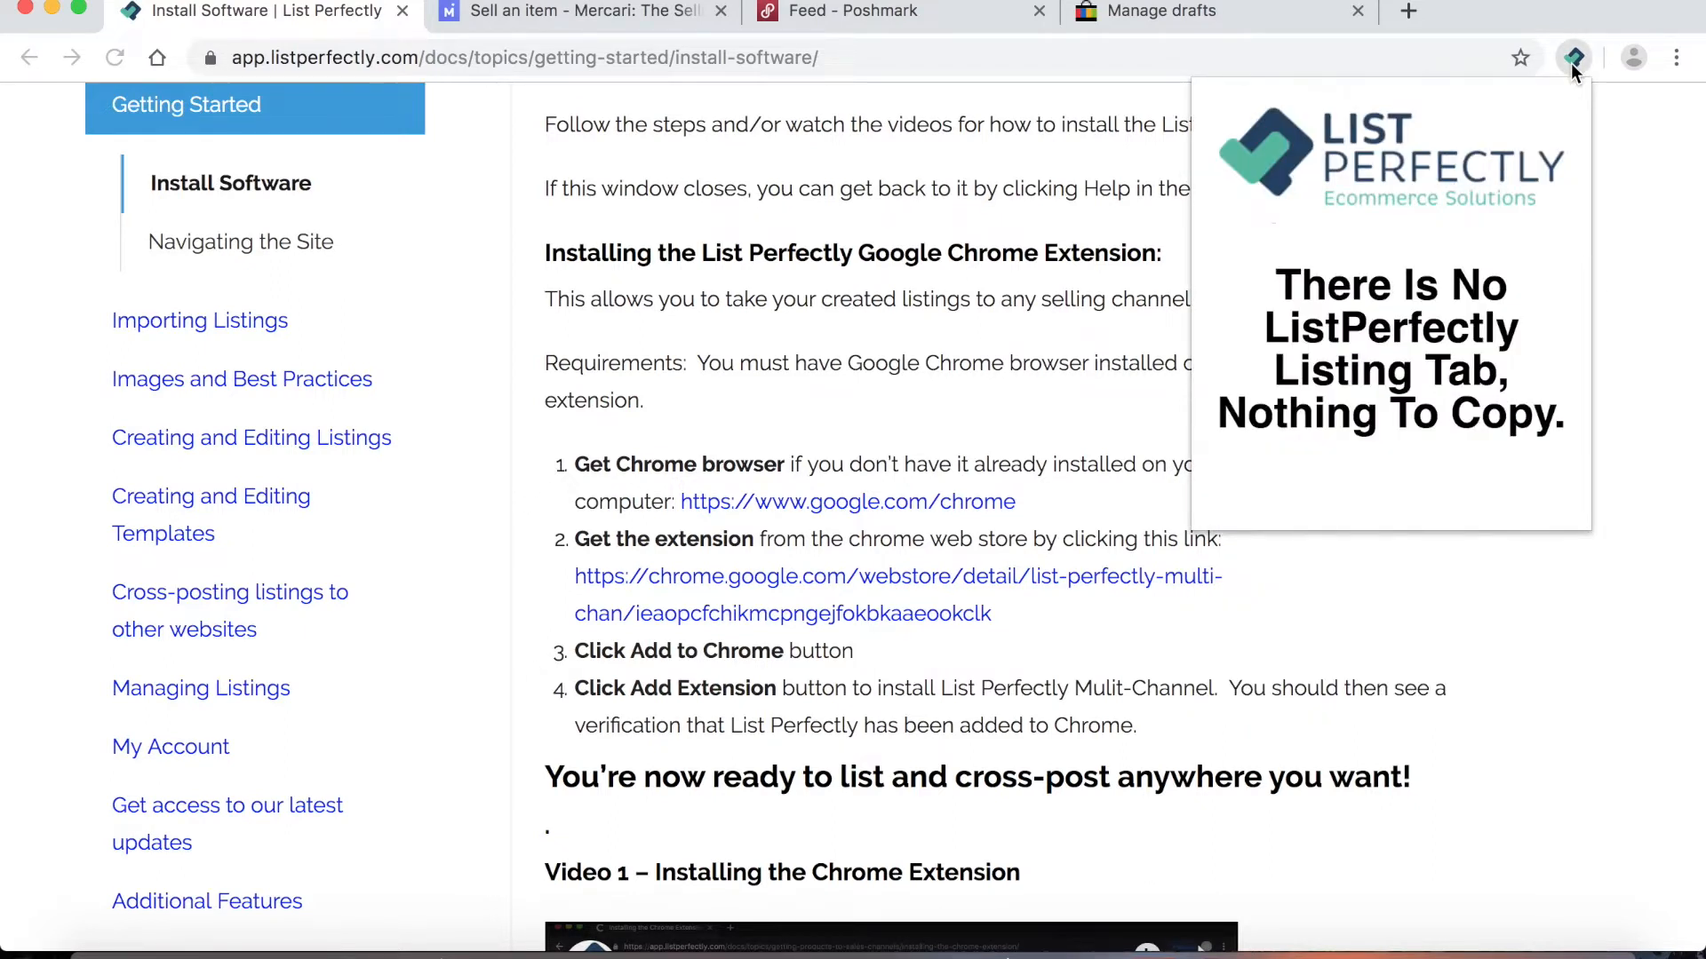
{"action": "left_click", "coordinate": [1573, 69]}
{"action": "left_click", "coordinate": [1574, 69]}
{"action": "left_click", "coordinate": [1572, 62]}
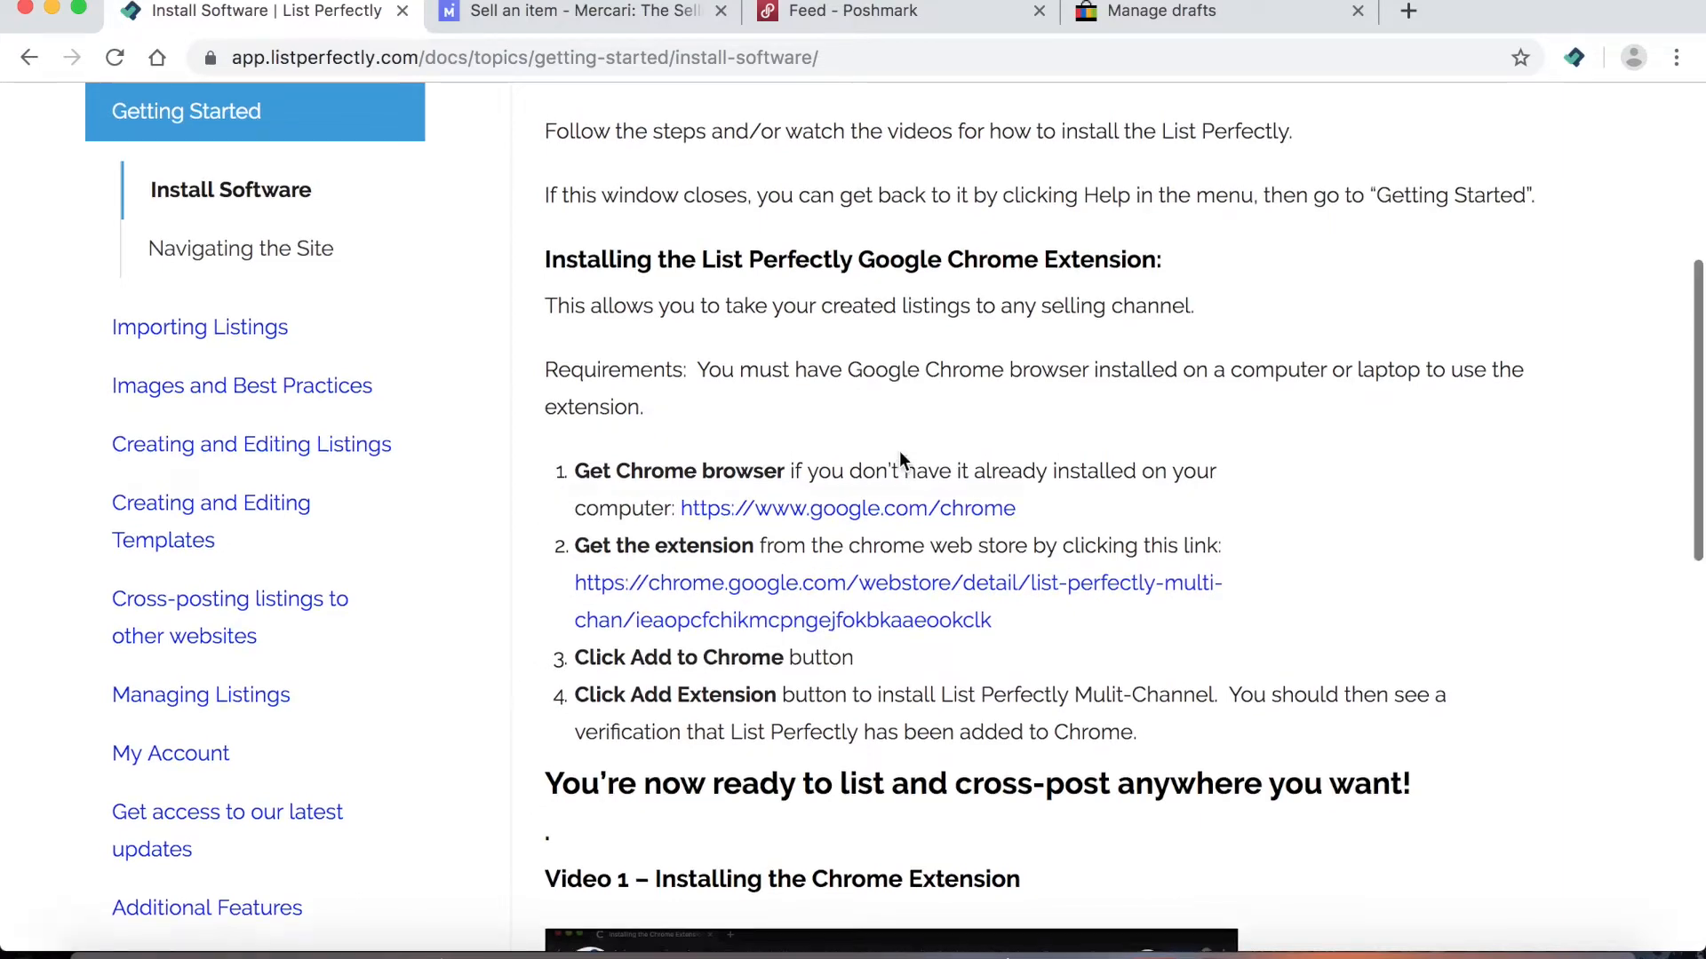
{"action": "scroll", "coordinate": [899, 453], "scroll_direction": "up", "scroll_amount": 6}
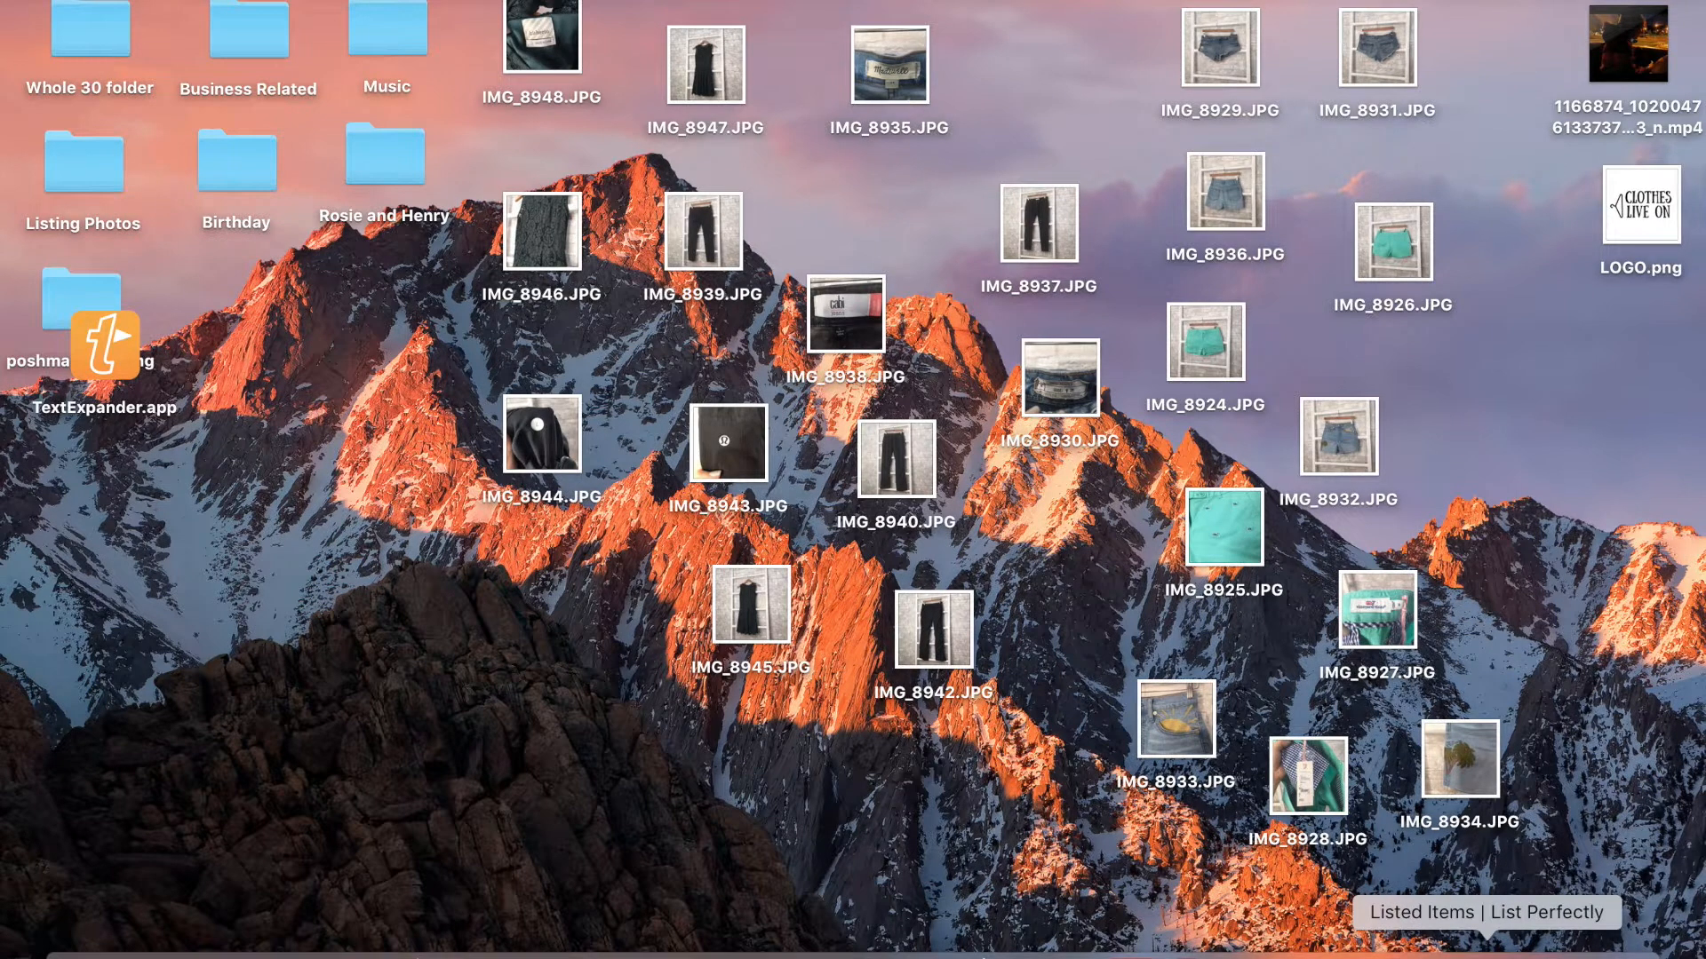
Restore the Listed Items browser window and the Monthly Resale Listings.numbers spreadsheet, and enlarge the browser window
{"action": "left_click", "coordinate": [1486, 950]}
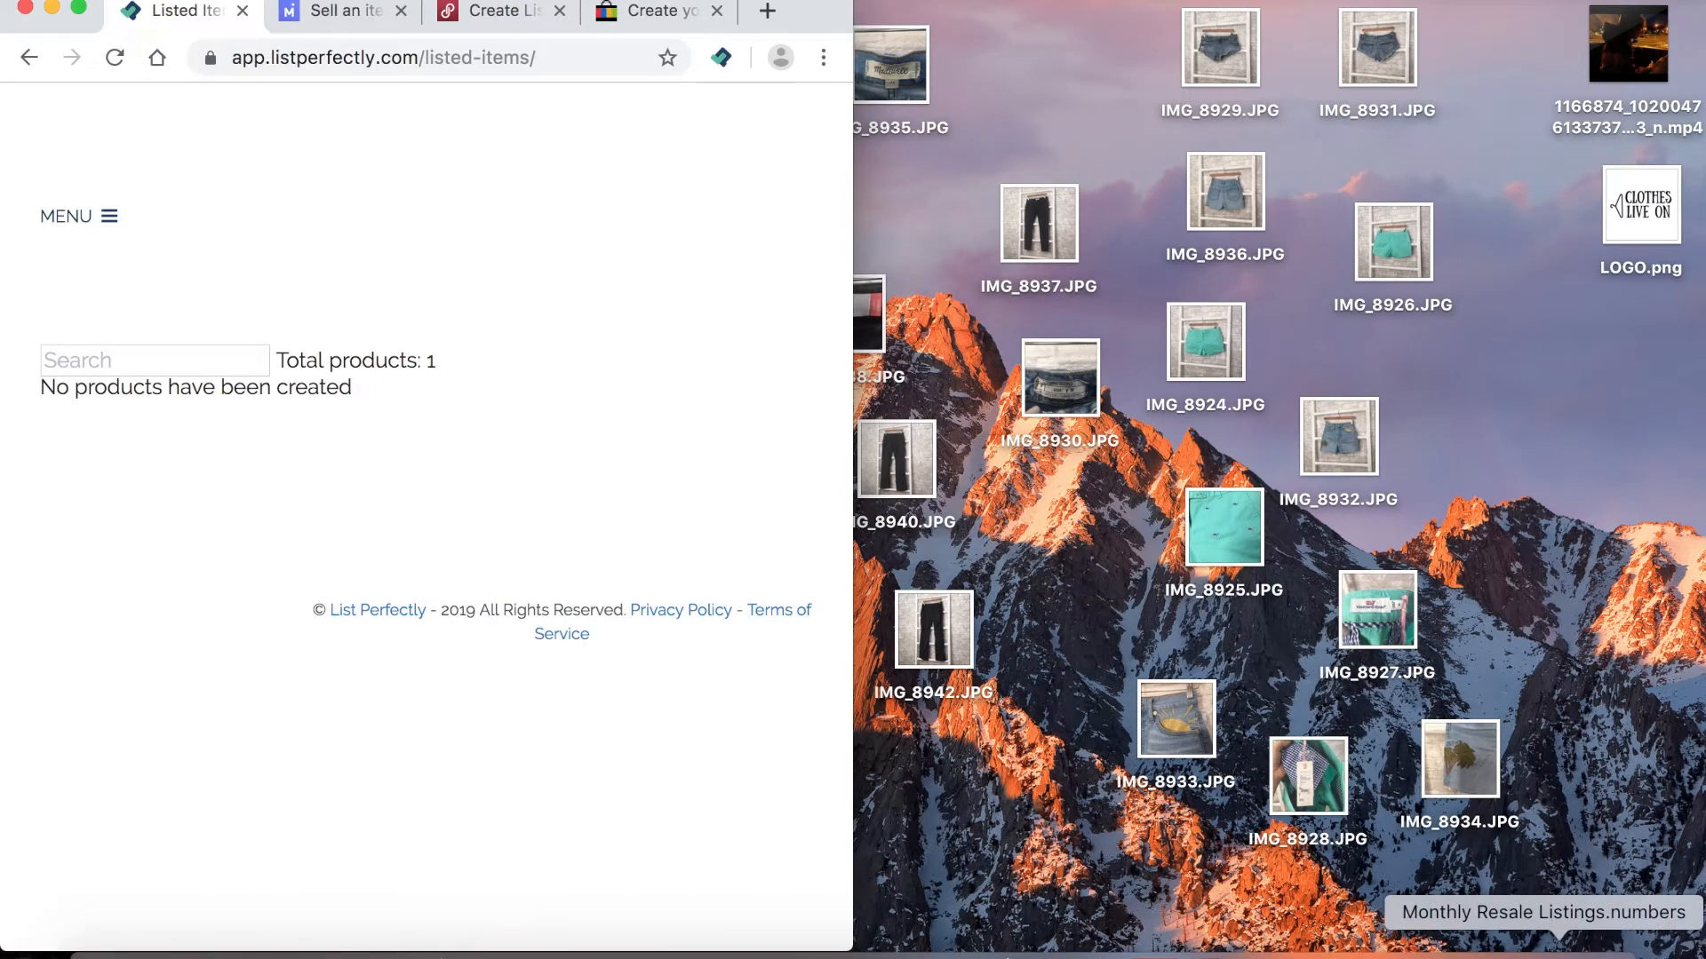
{"action": "left_click", "coordinate": [1557, 952]}
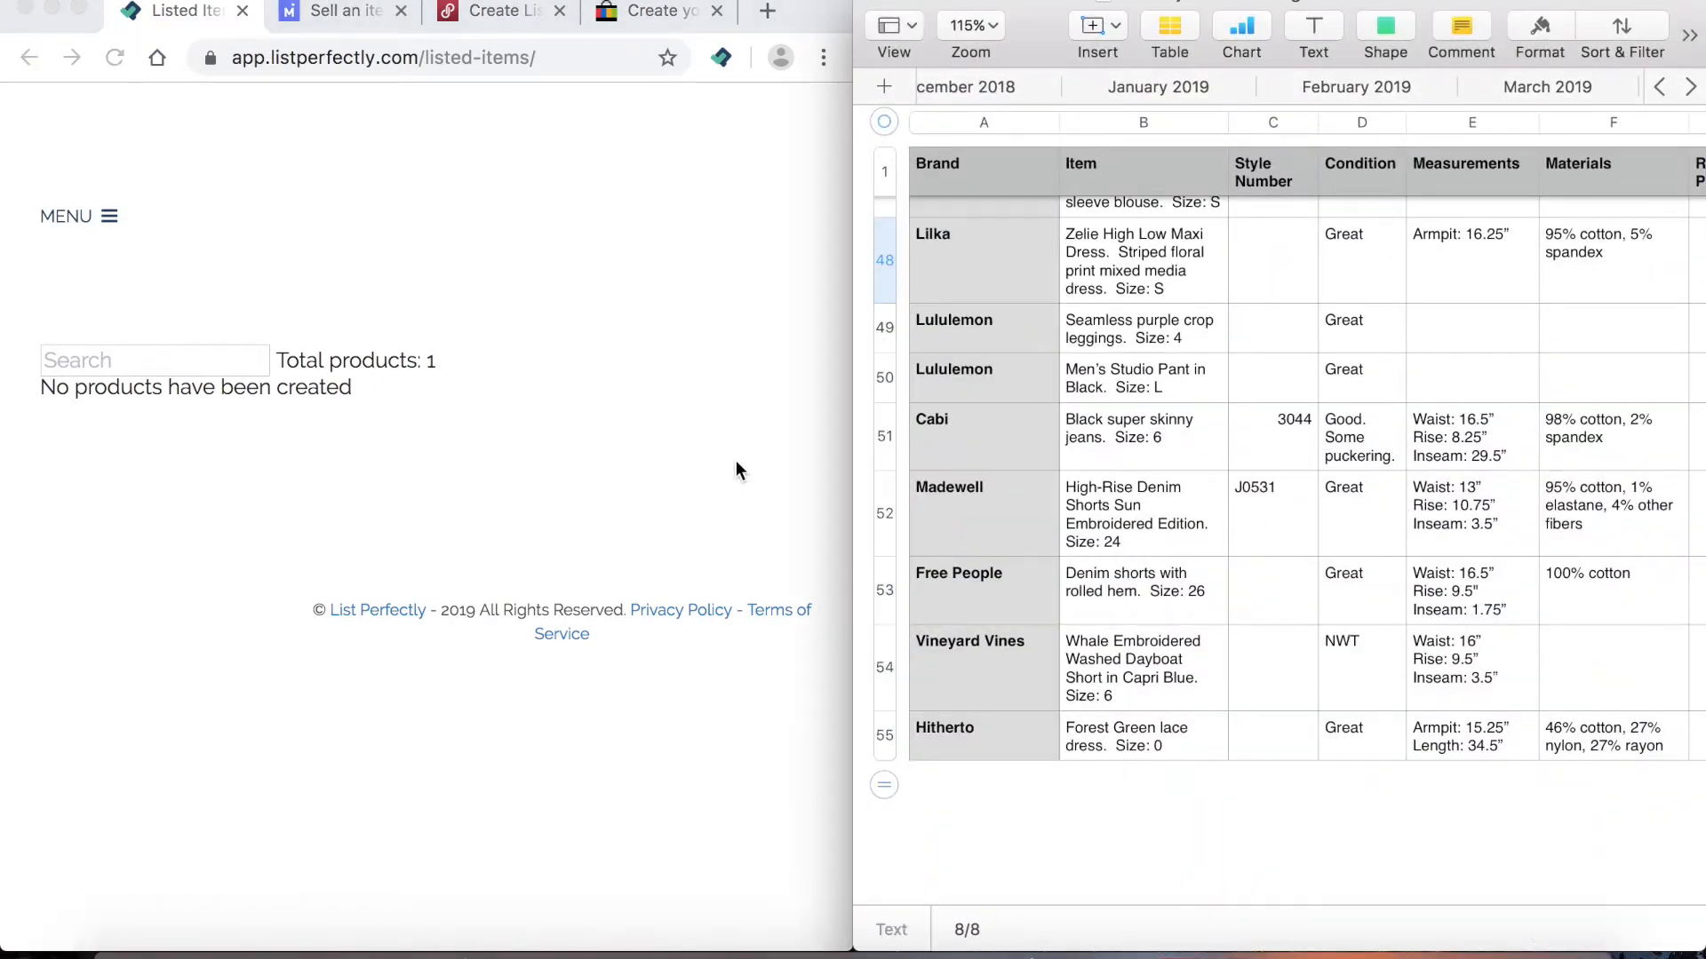
{"action": "left_click", "coordinate": [609, 310]}
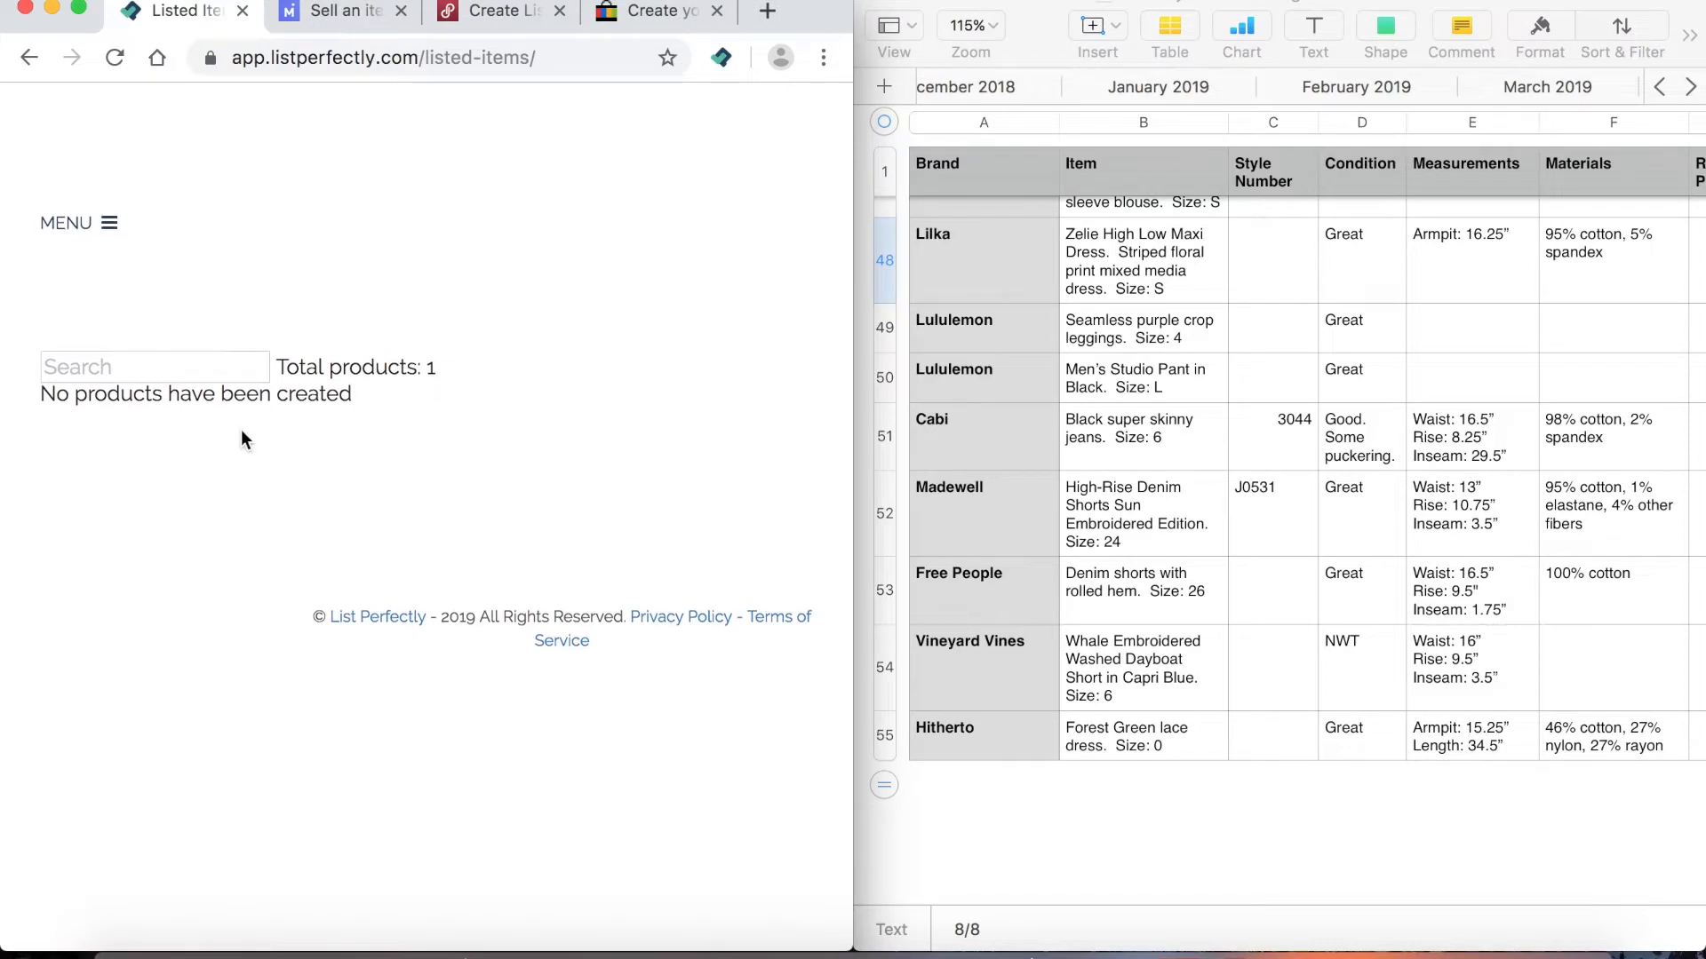
{"action": "double_click", "coordinate": [815, 17]}
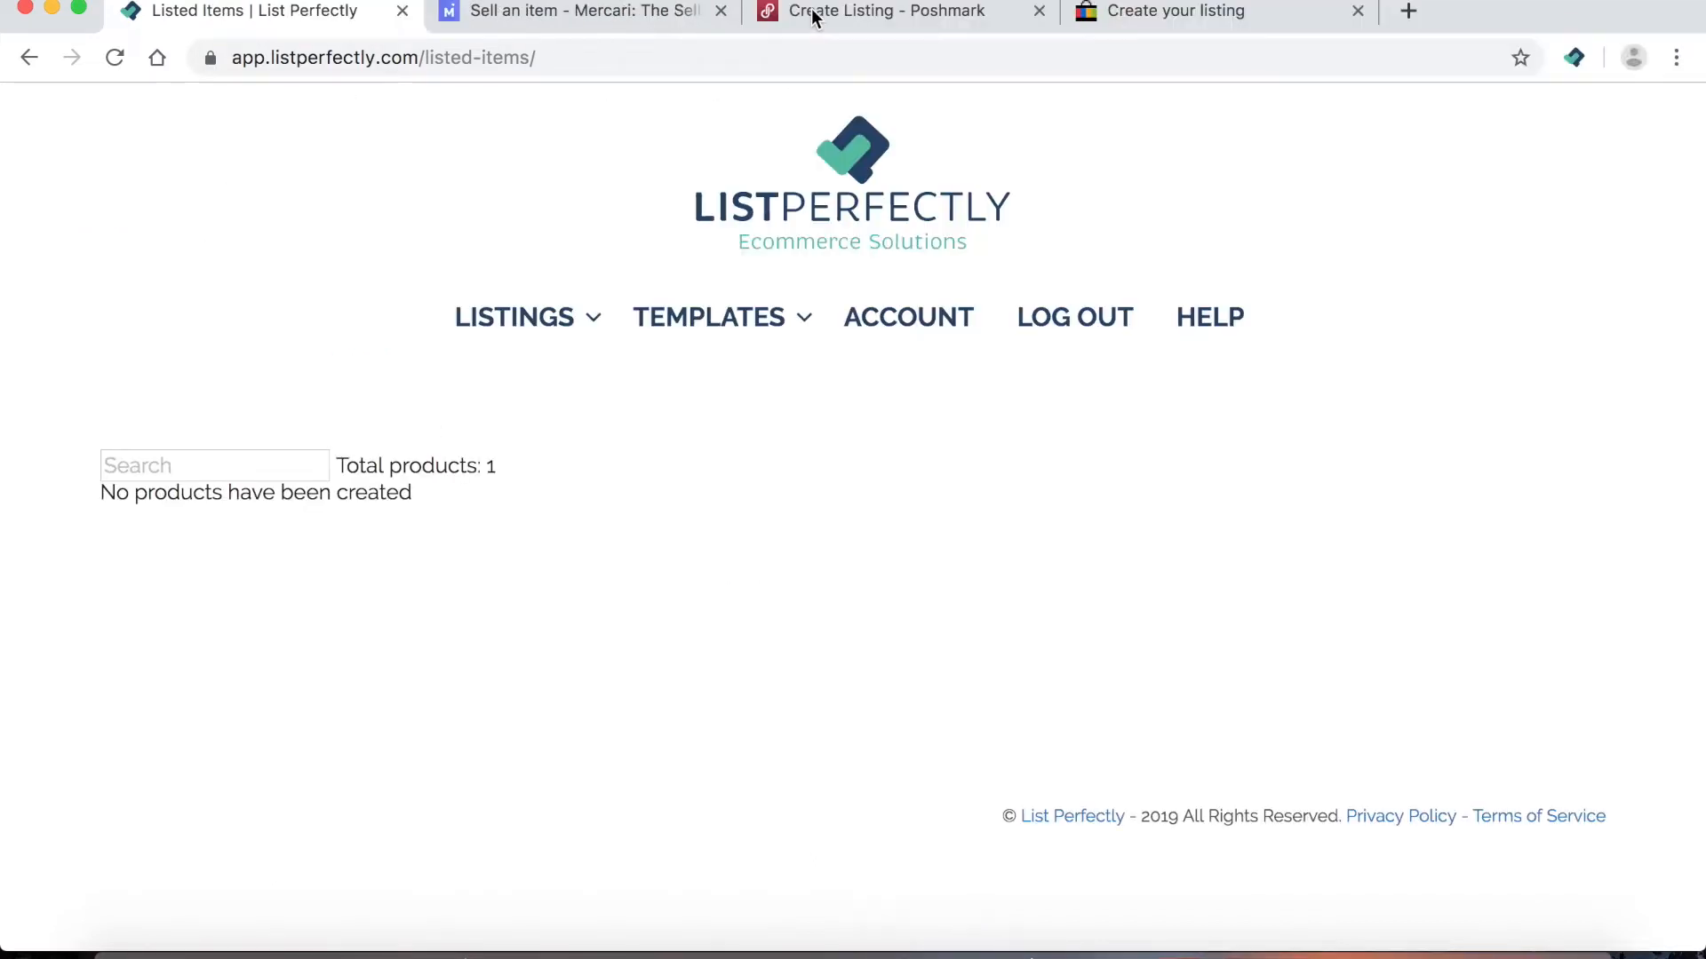
{"action": "left_click", "coordinate": [859, 201]}
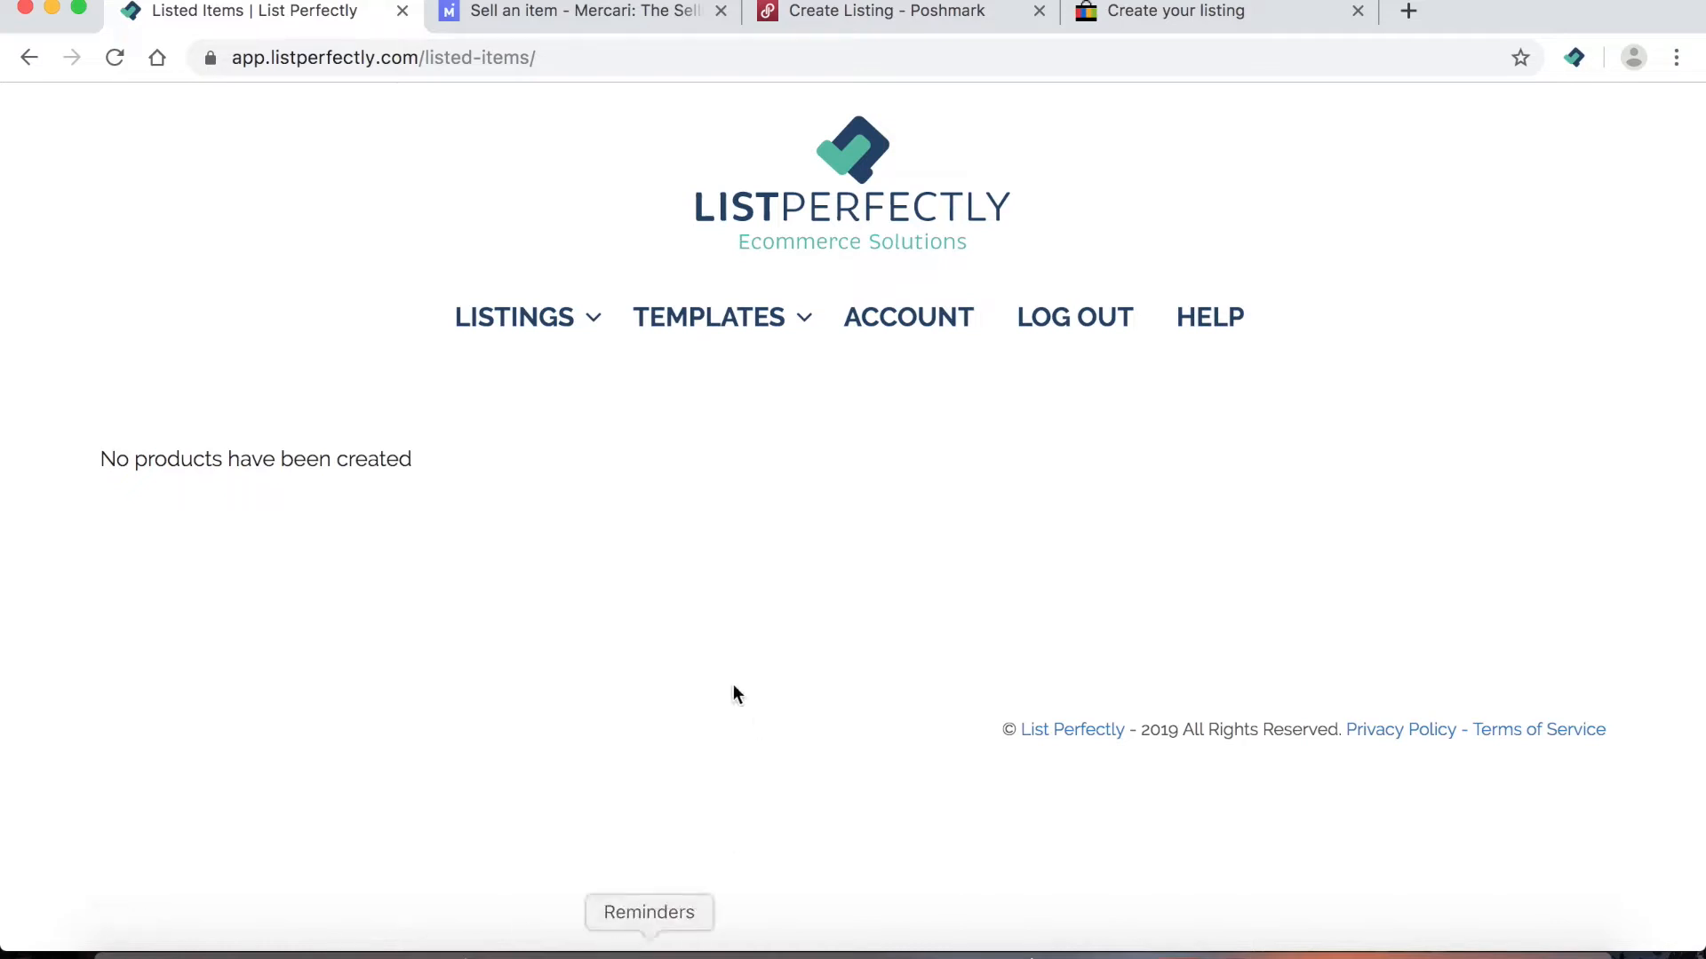
{"action": "mouse_move", "coordinate": [734, 327]}
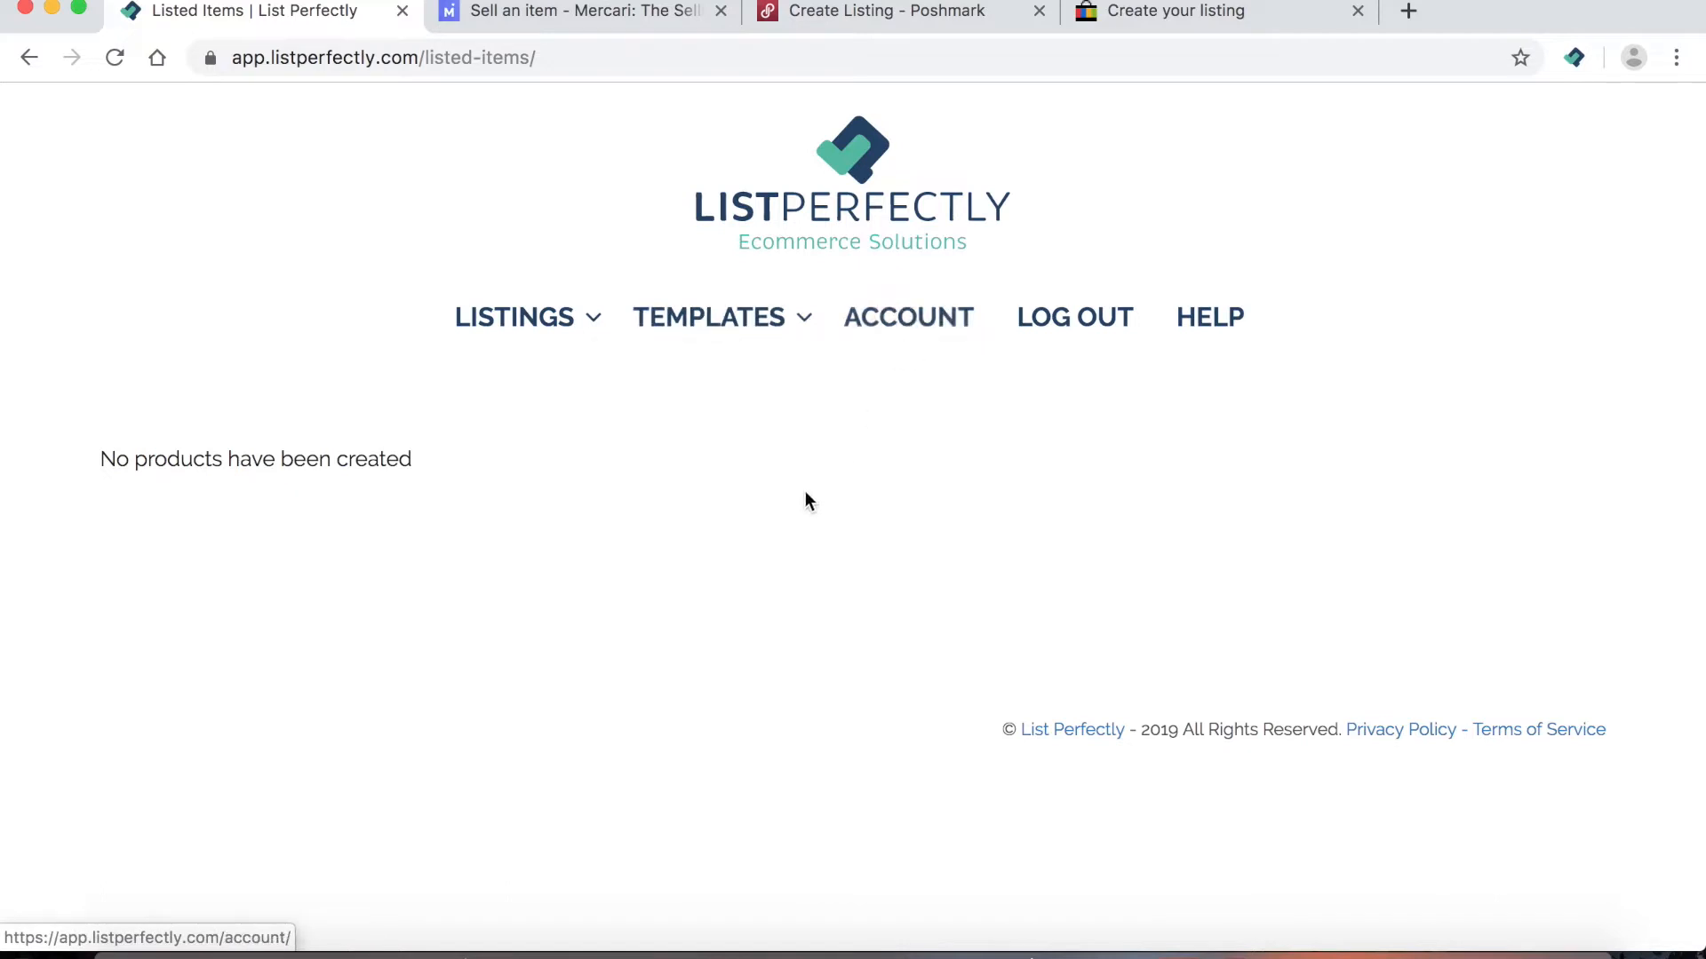
{"action": "left_click", "coordinate": [877, 207]}
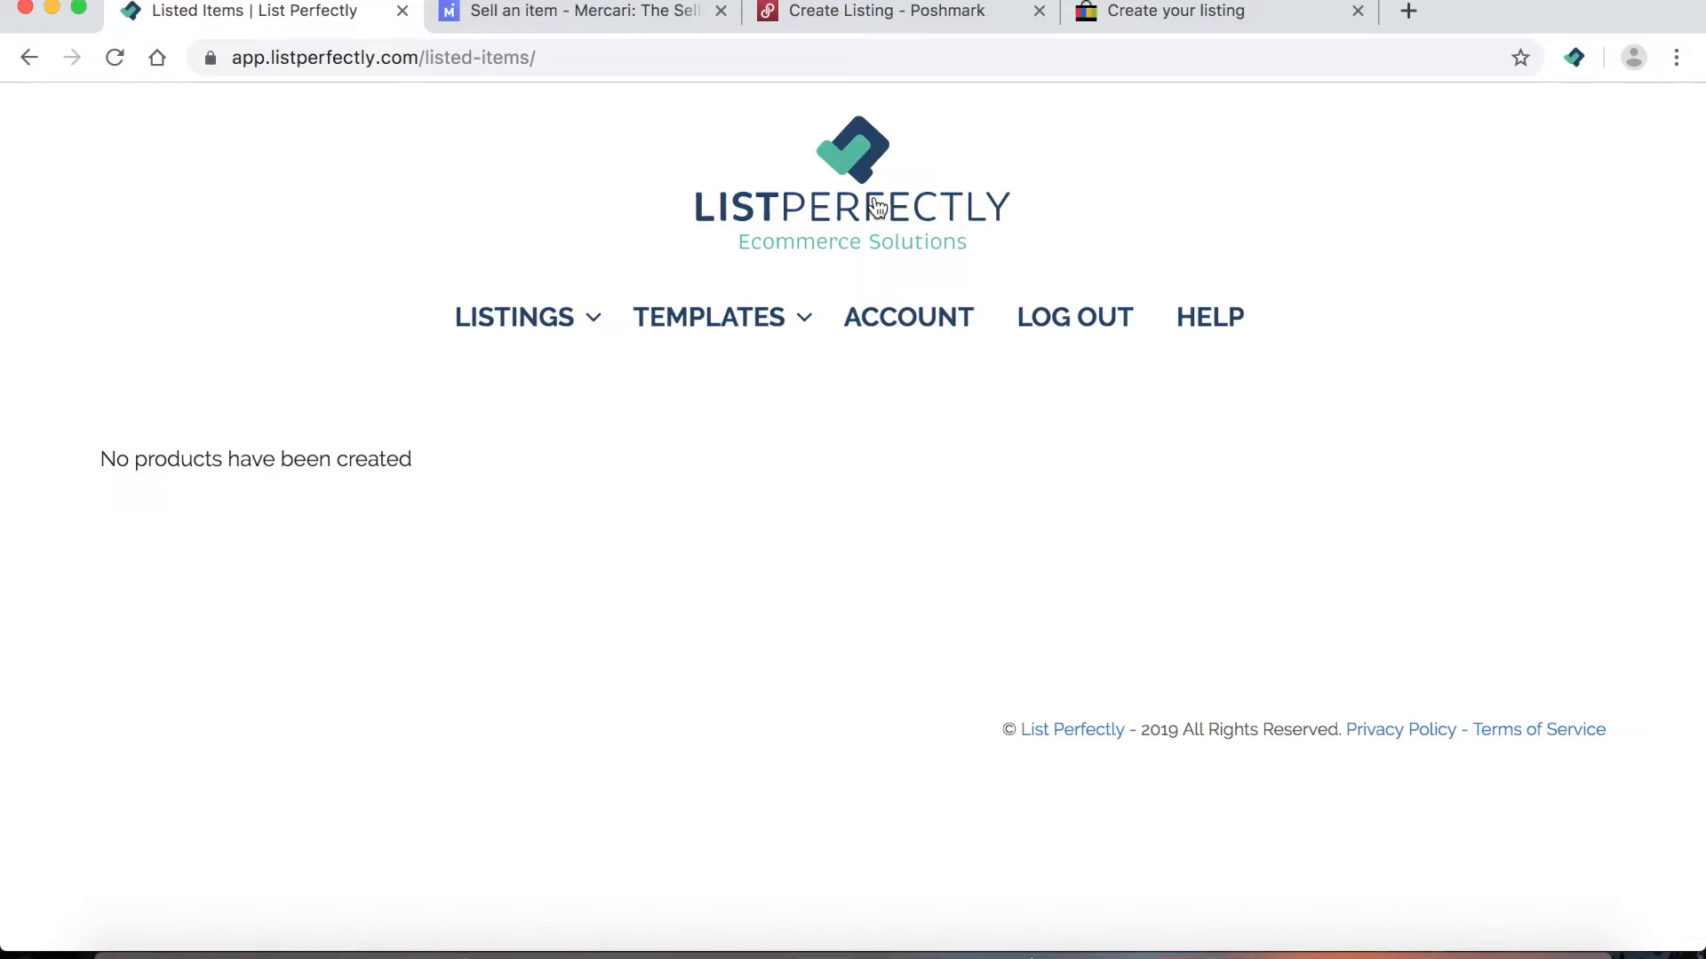
{"action": "mouse_move", "coordinate": [508, 306]}
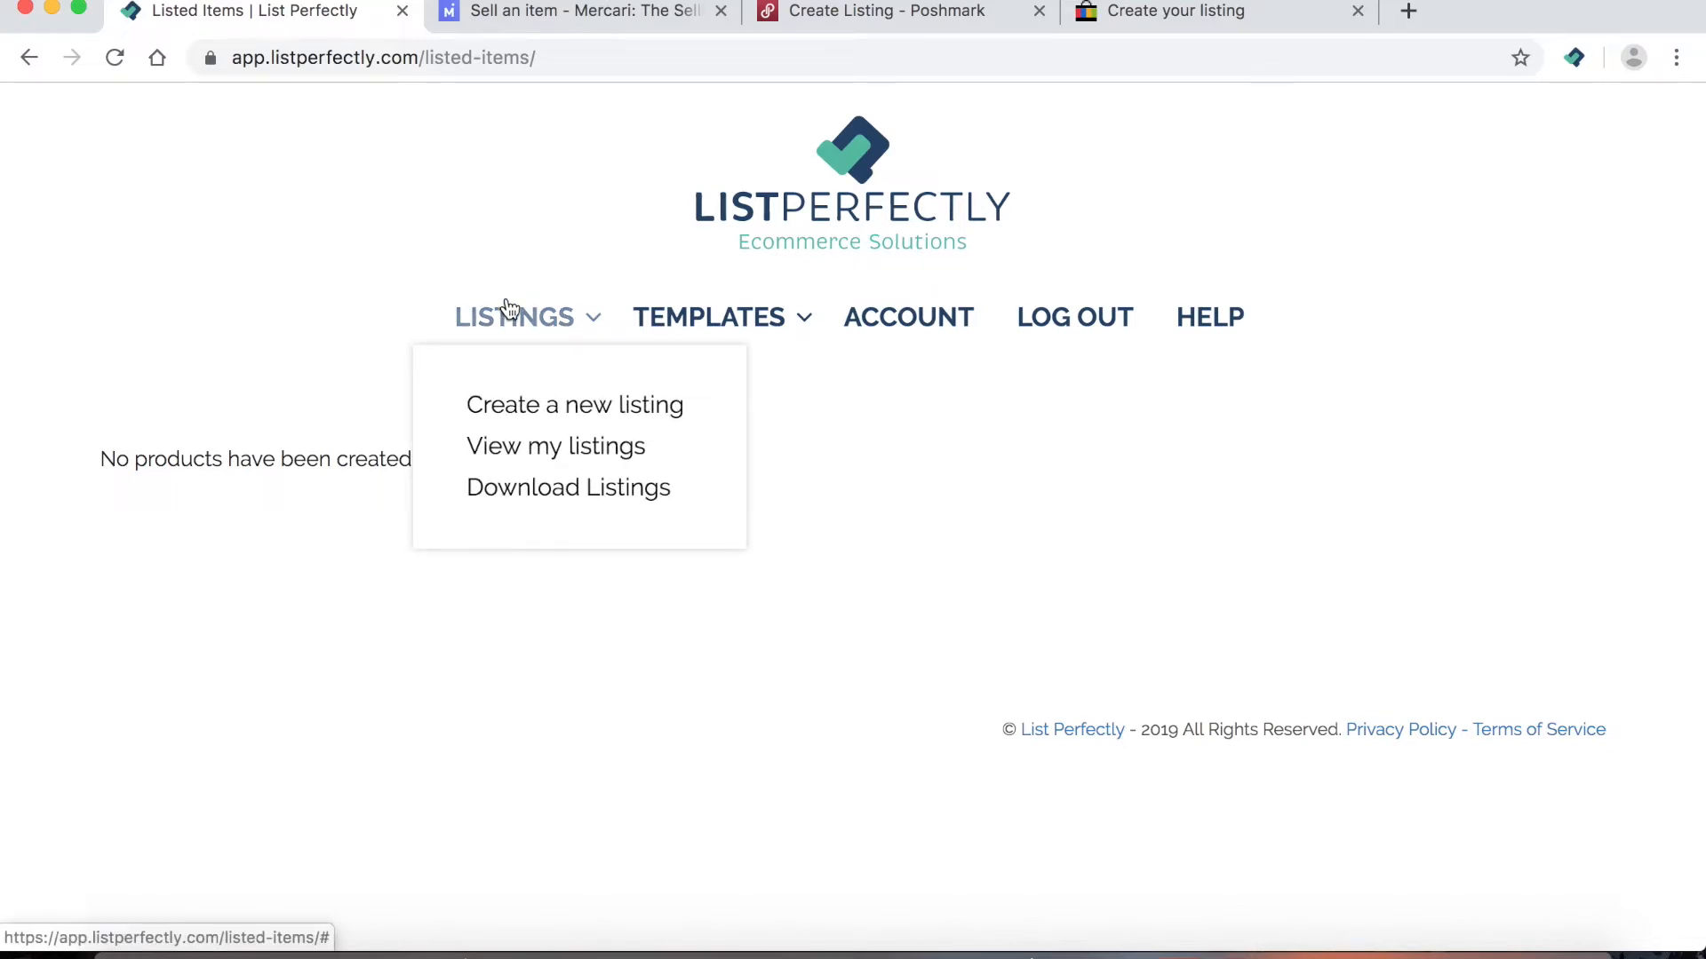
{"action": "mouse_move", "coordinate": [693, 318]}
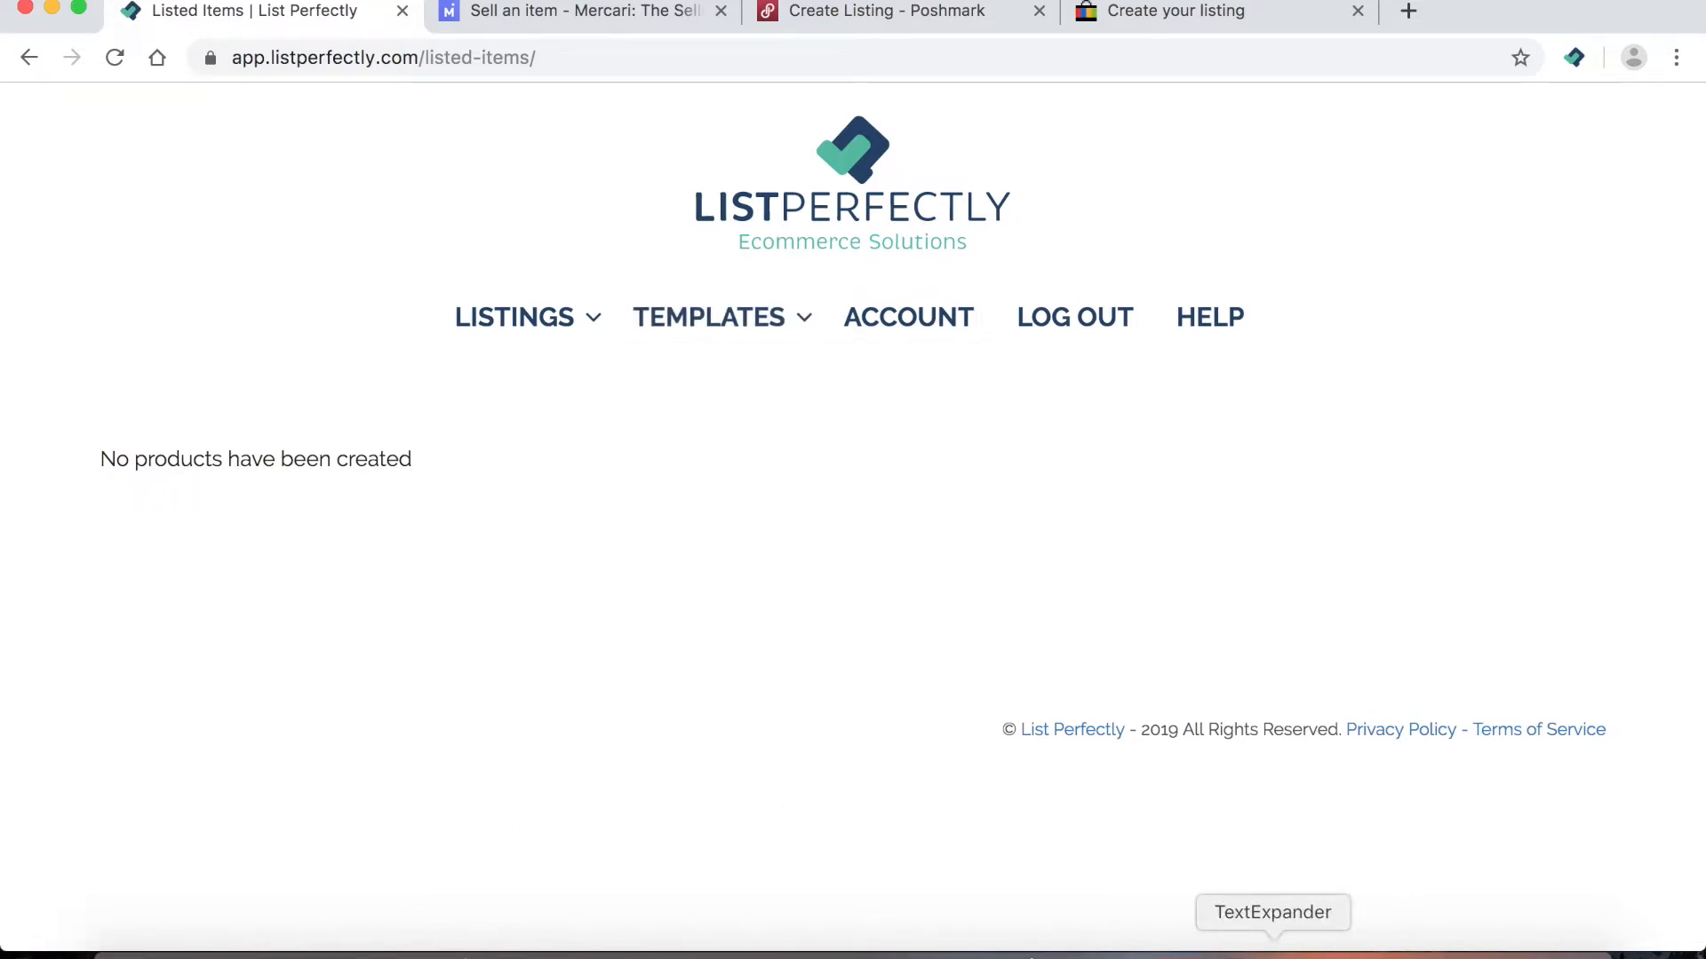
Start a new listing and look over the fields of its blank form
{"action": "mouse_move", "coordinate": [570, 322]}
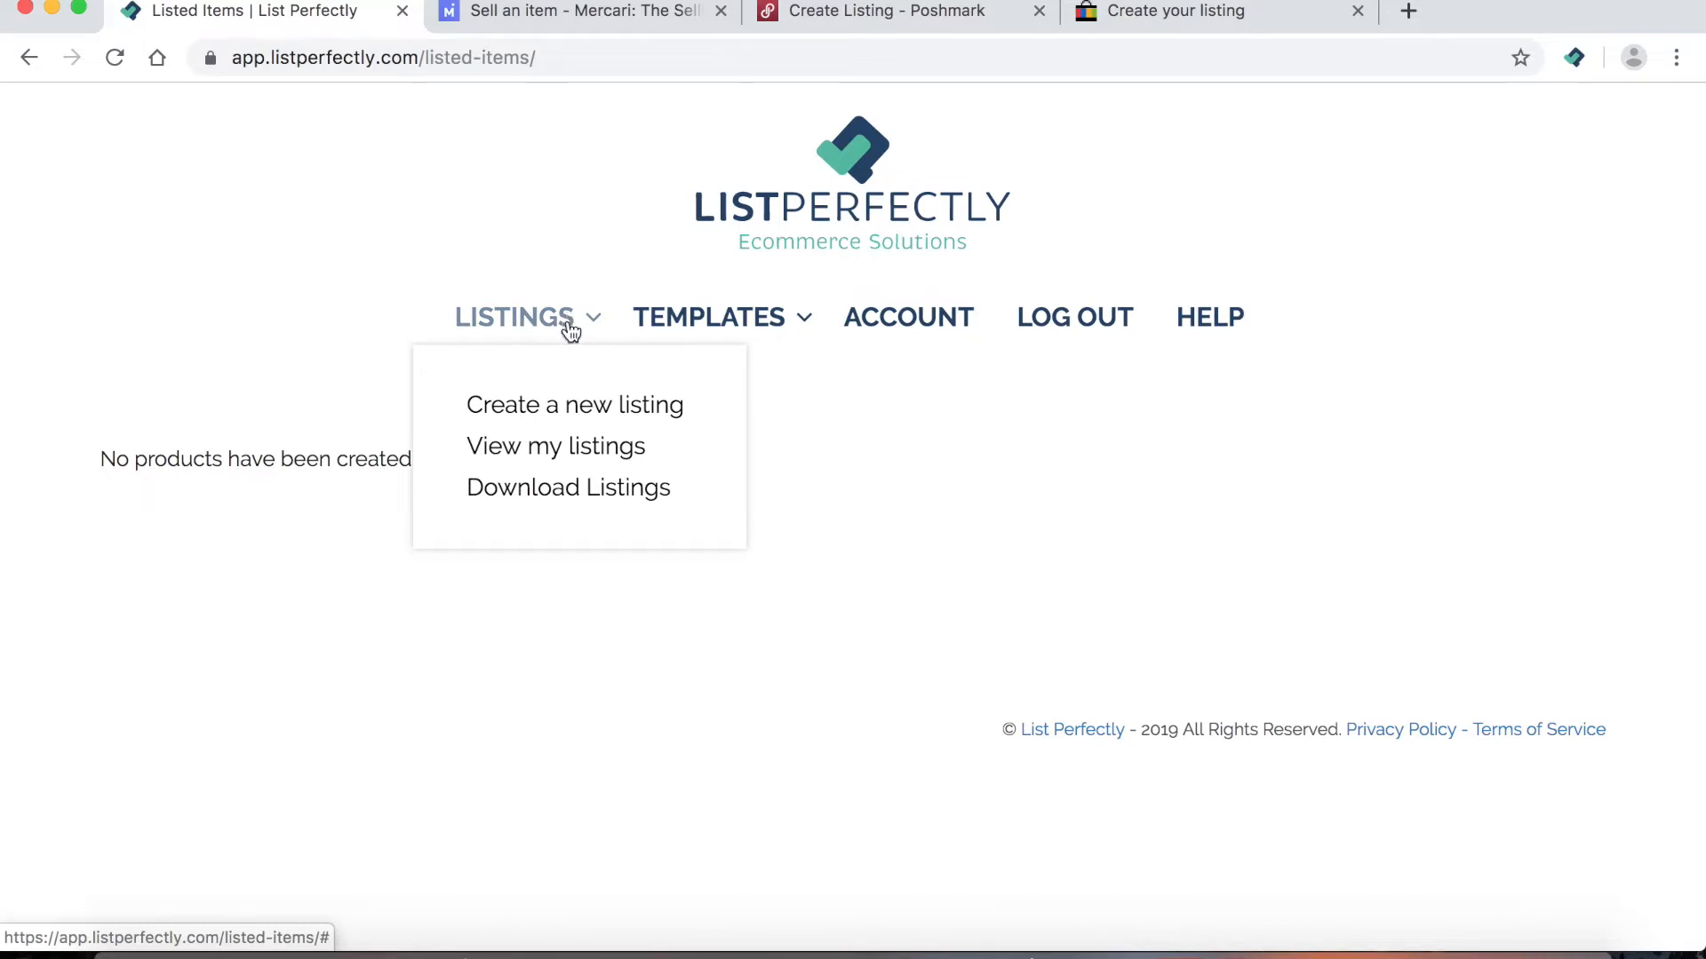
{"action": "left_click", "coordinate": [576, 414]}
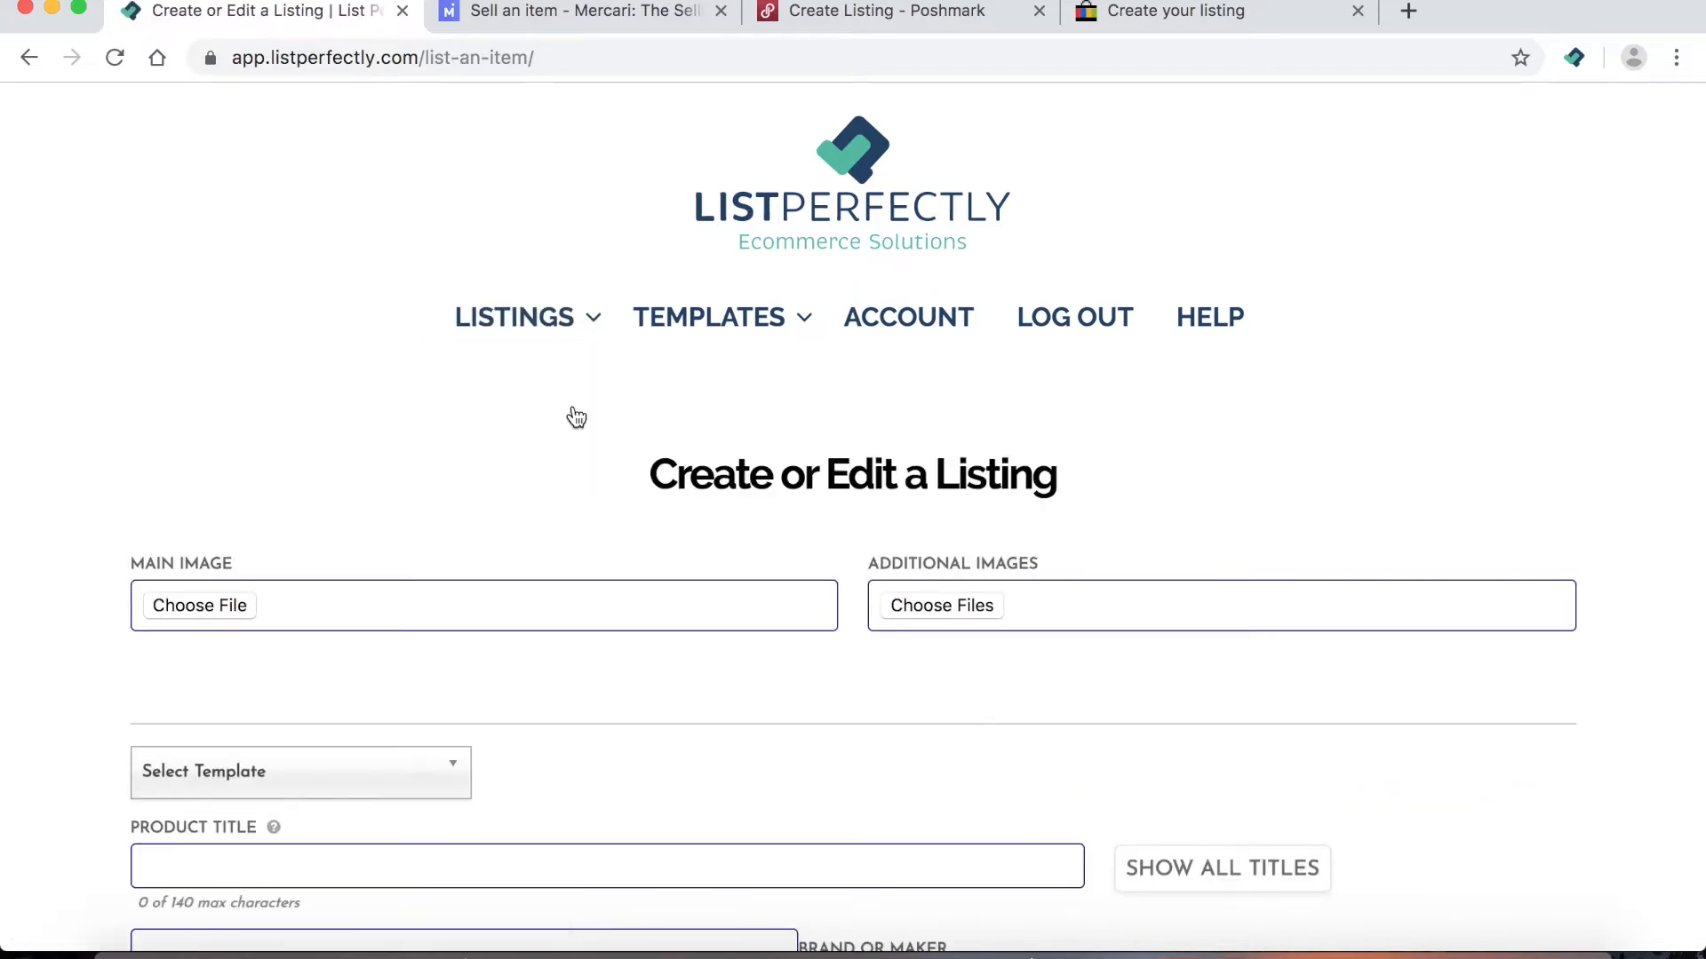
{"action": "scroll", "coordinate": [450, 524], "scroll_direction": "down", "scroll_amount": 2}
{"action": "scroll", "coordinate": [451, 524], "scroll_direction": "down", "scroll_amount": 1}
{"action": "scroll", "coordinate": [450, 524], "scroll_direction": "up", "scroll_amount": 2}
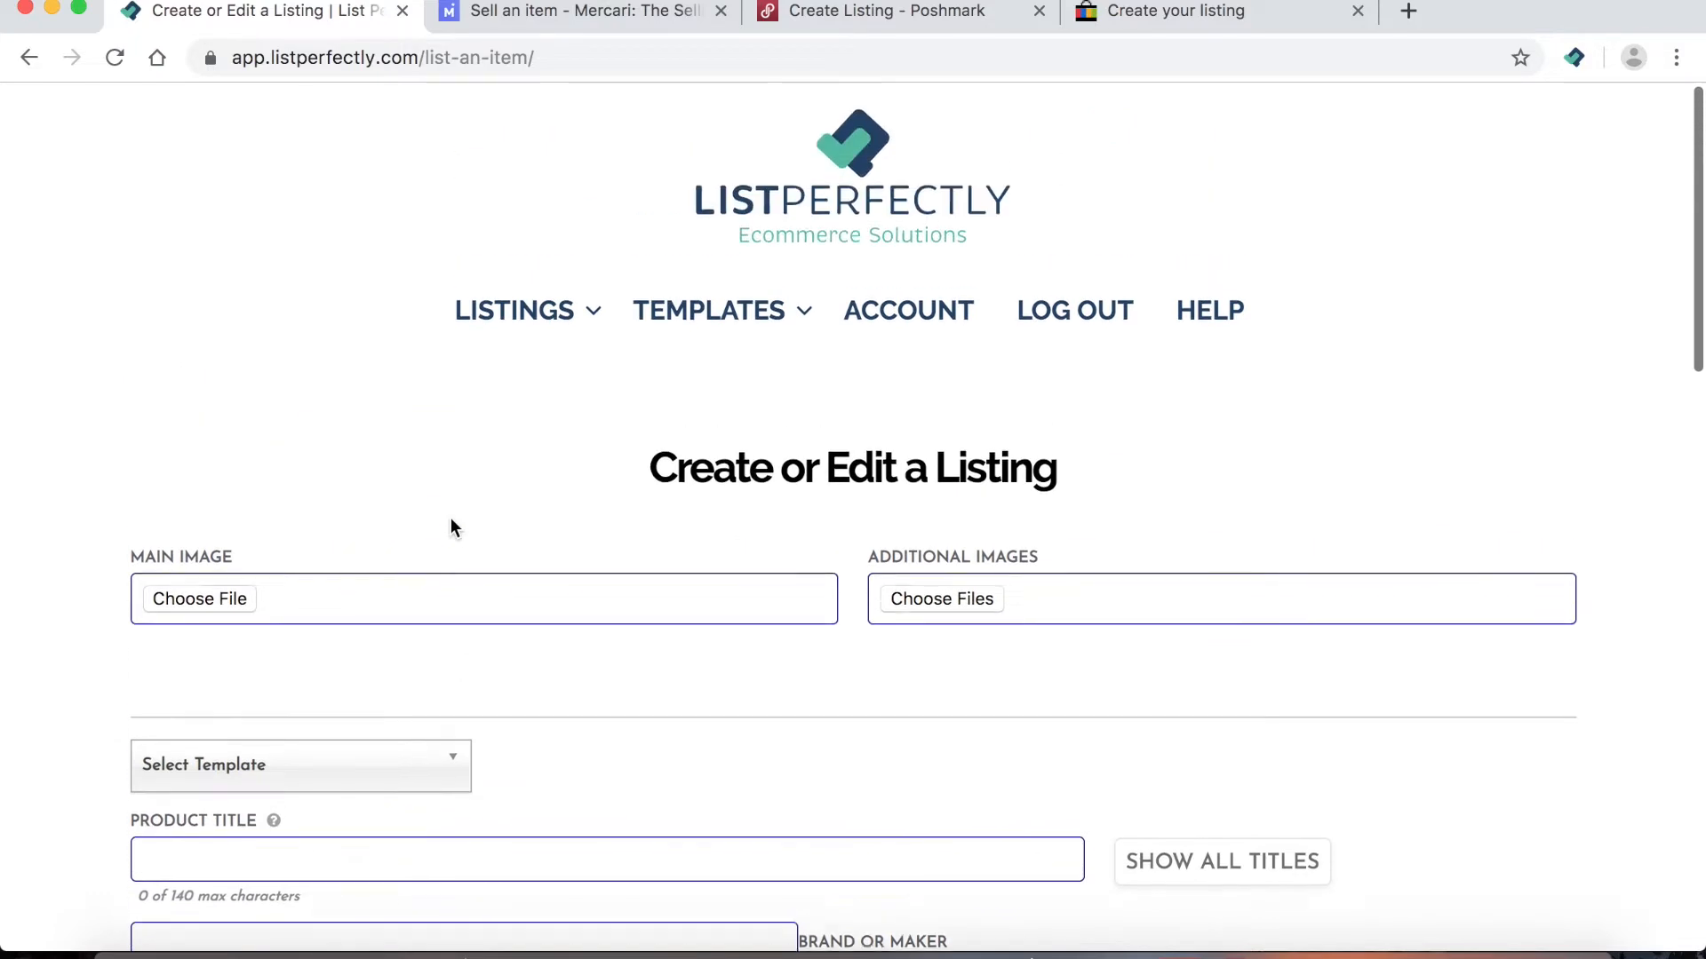
{"action": "scroll", "coordinate": [450, 524], "scroll_direction": "down", "scroll_amount": 2}
{"action": "scroll", "coordinate": [451, 524], "scroll_direction": "down", "scroll_amount": 15}
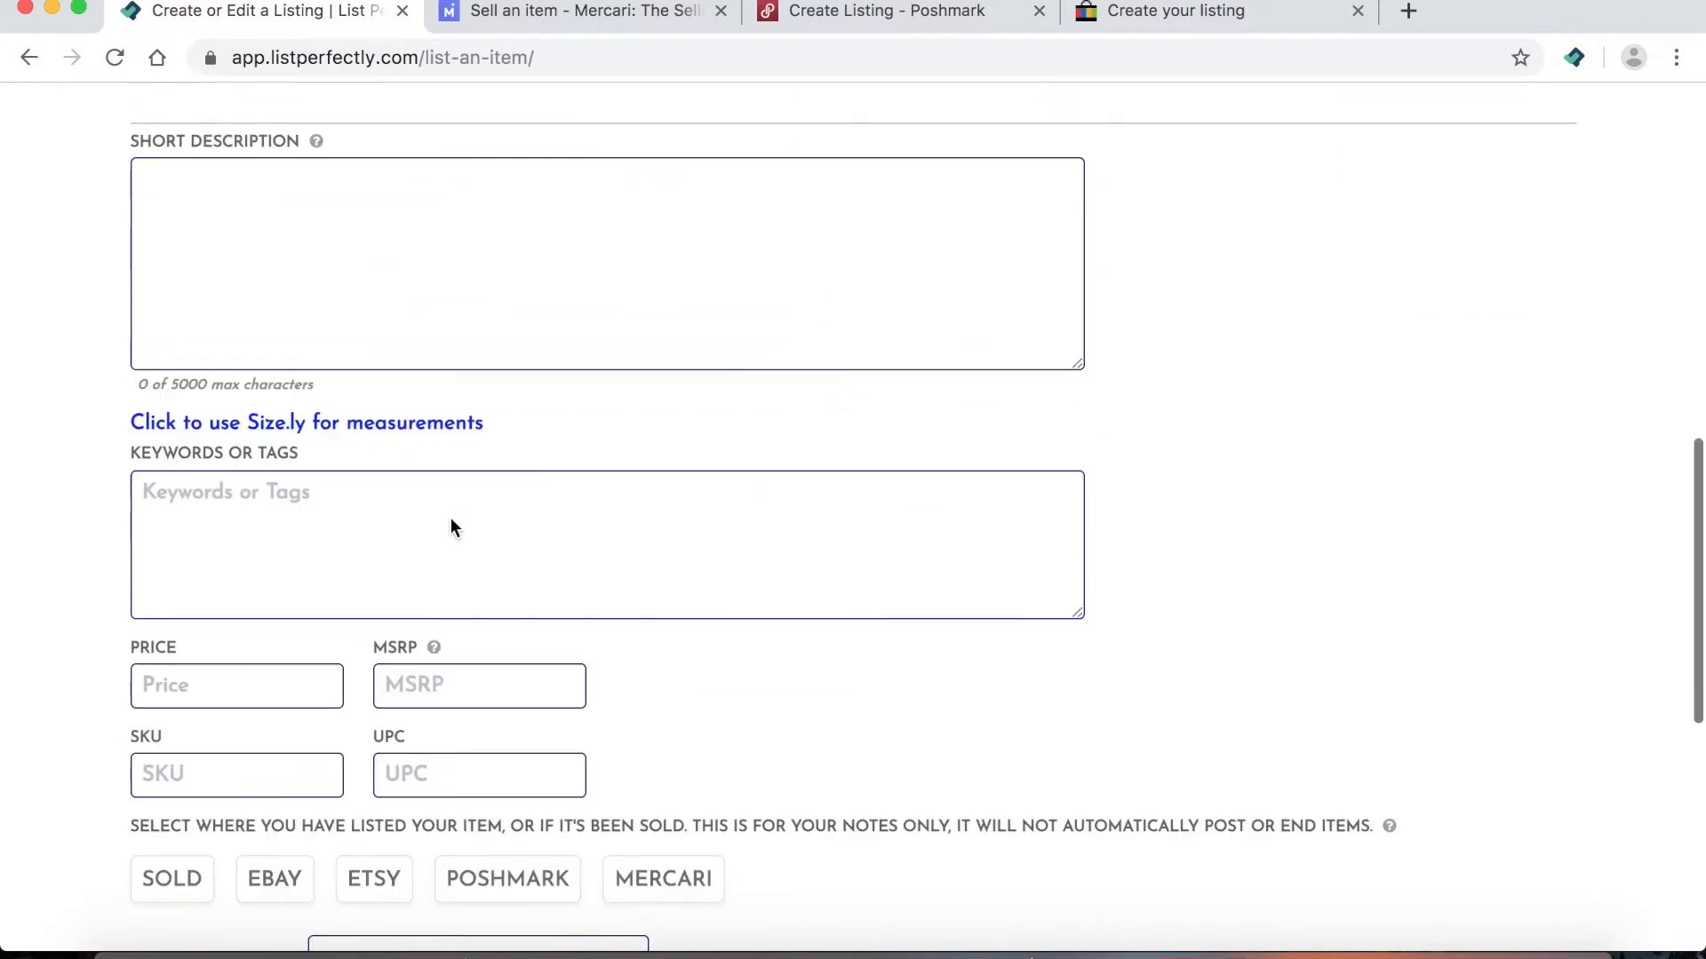
{"action": "scroll", "coordinate": [452, 524], "scroll_direction": "up", "scroll_amount": 15}
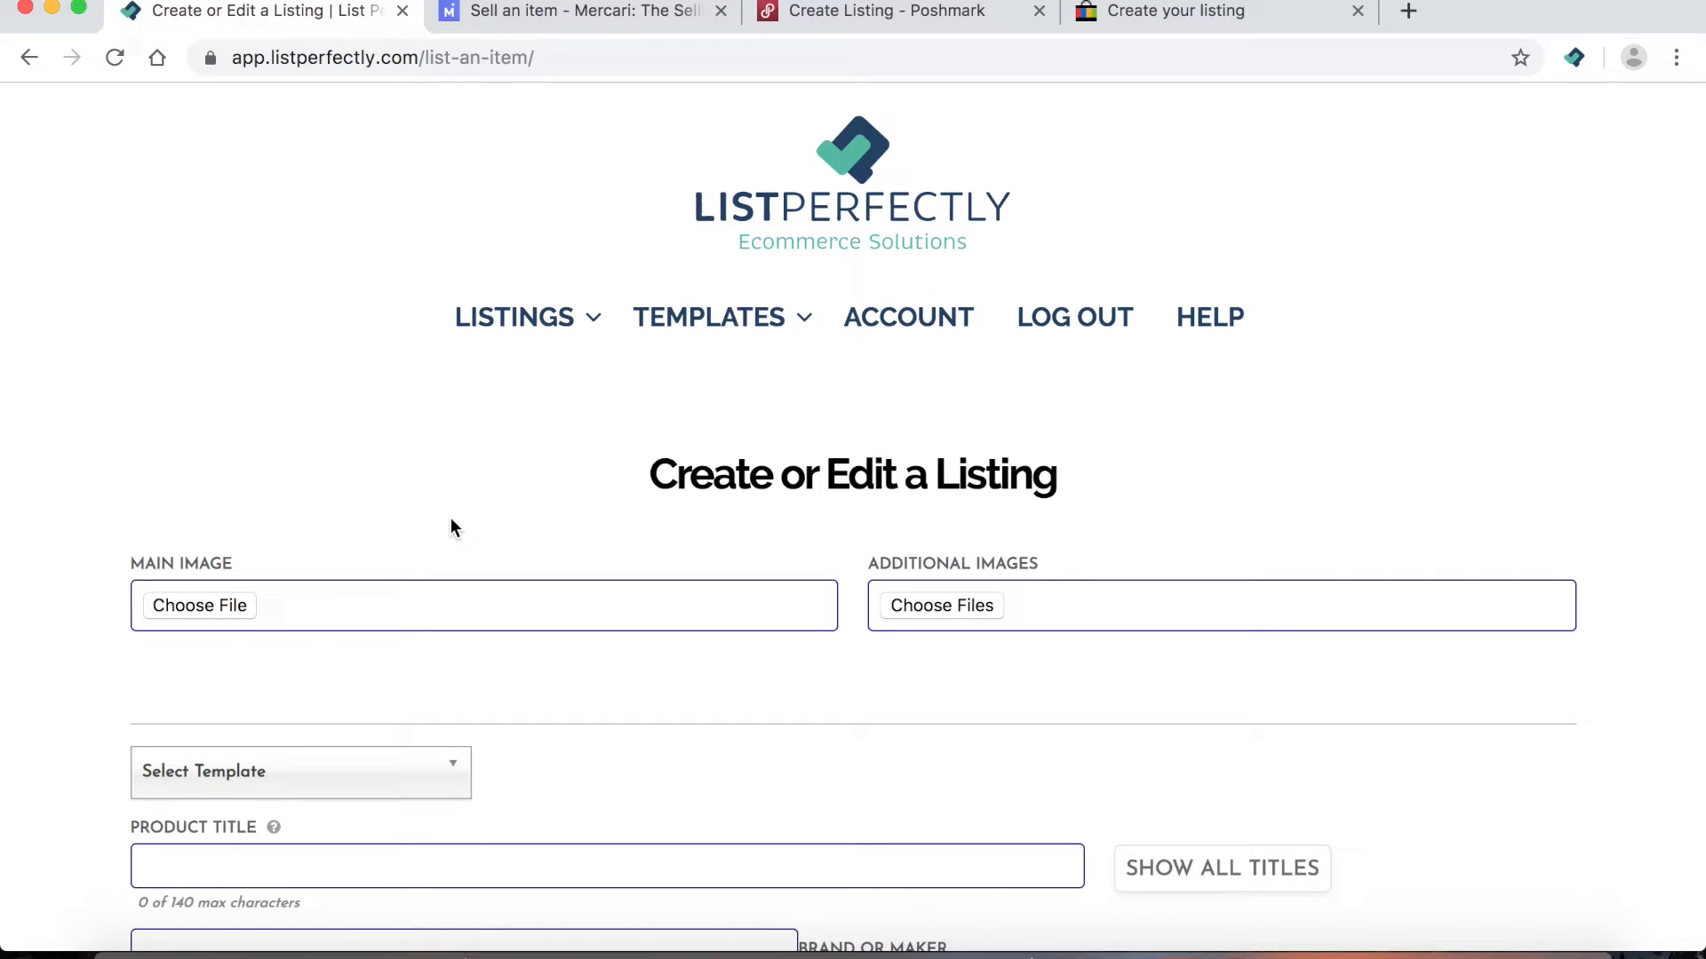
Upload IMG_8924.JPG from the Desktop as the listing's main image
{"action": "scroll", "coordinate": [450, 523], "scroll_direction": "down", "scroll_amount": 3}
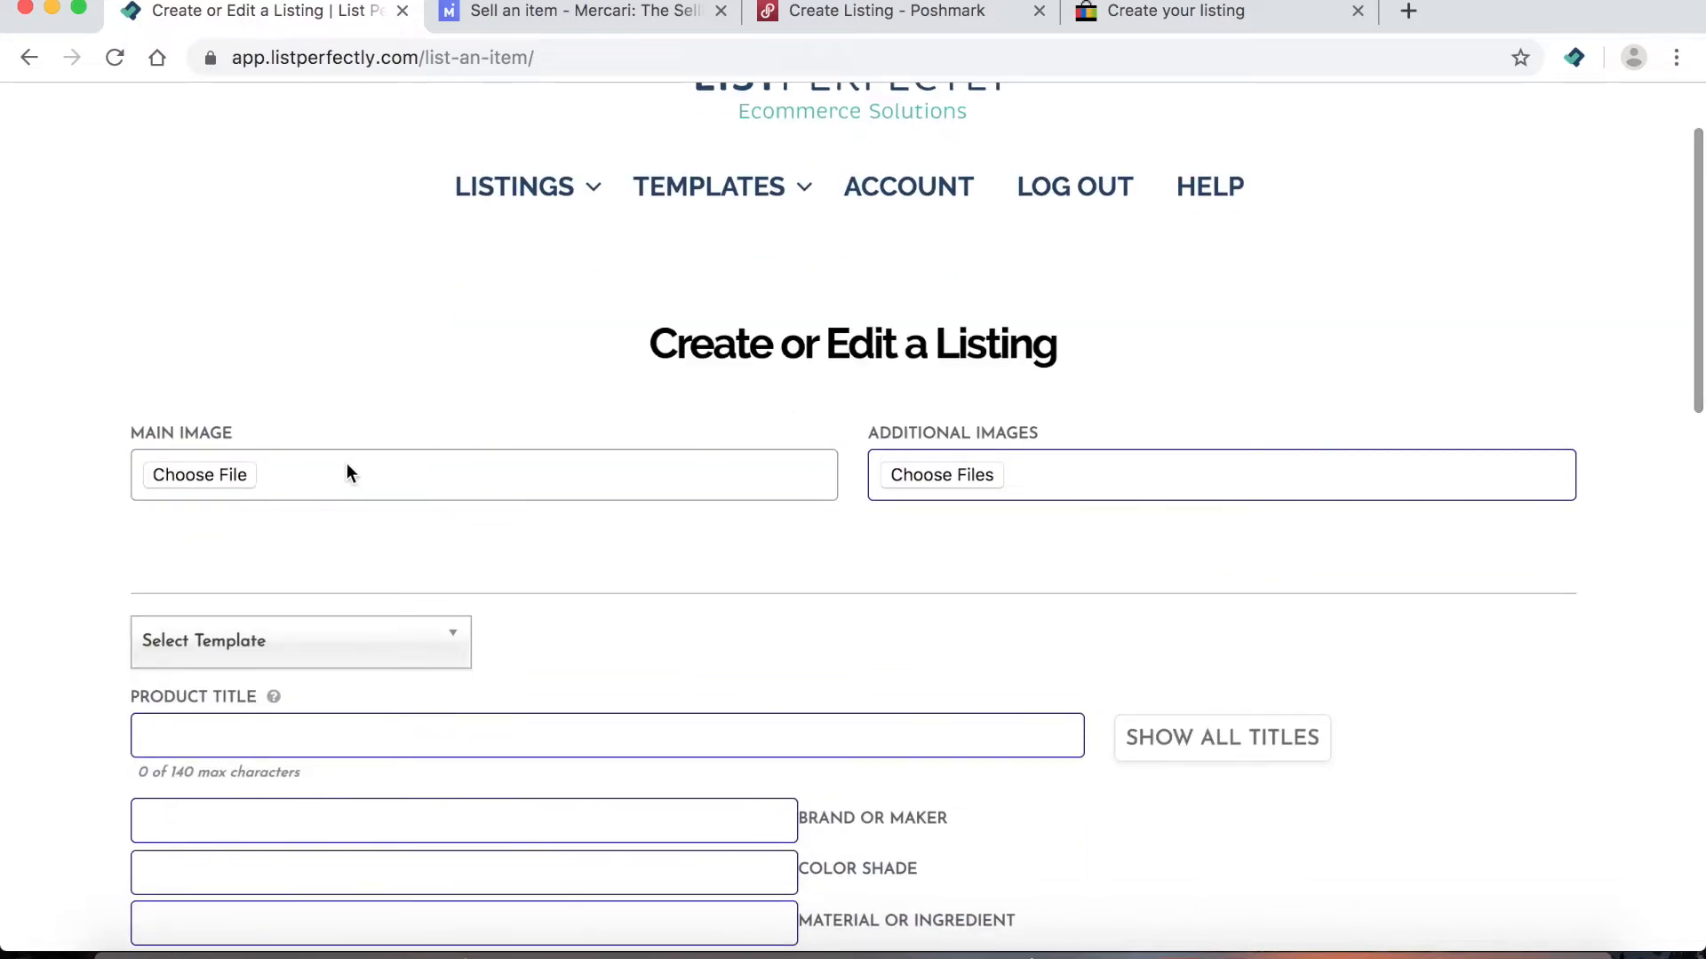
{"action": "left_click", "coordinate": [232, 476]}
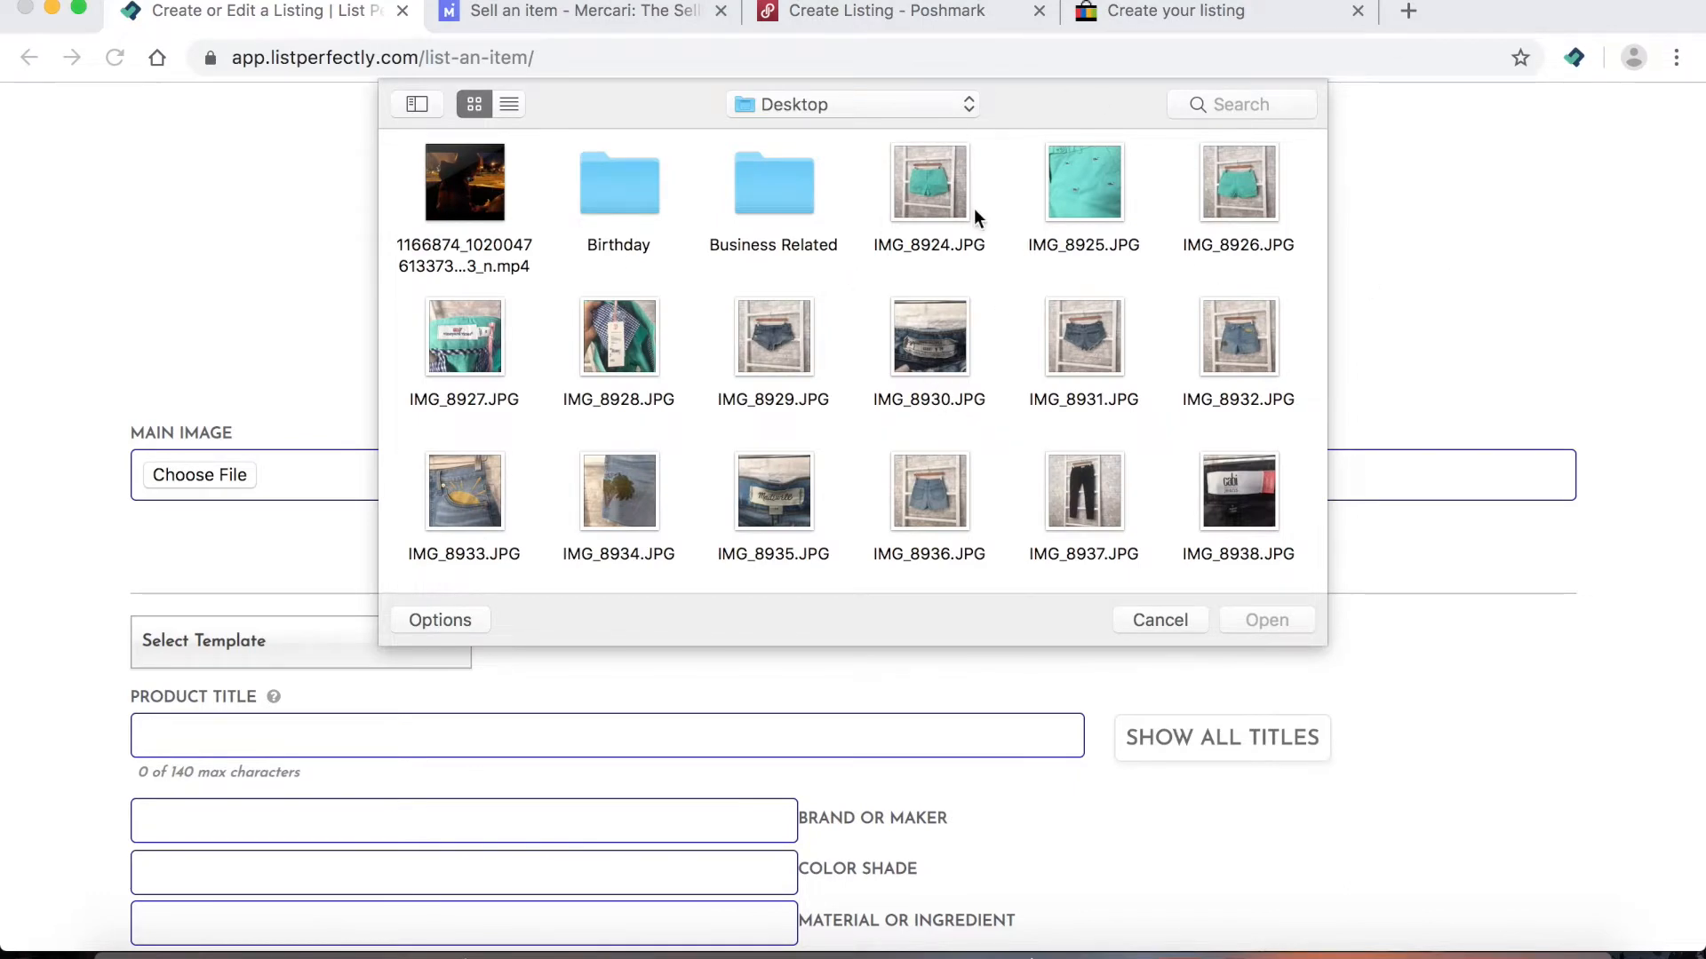
{"action": "left_click", "coordinate": [941, 191]}
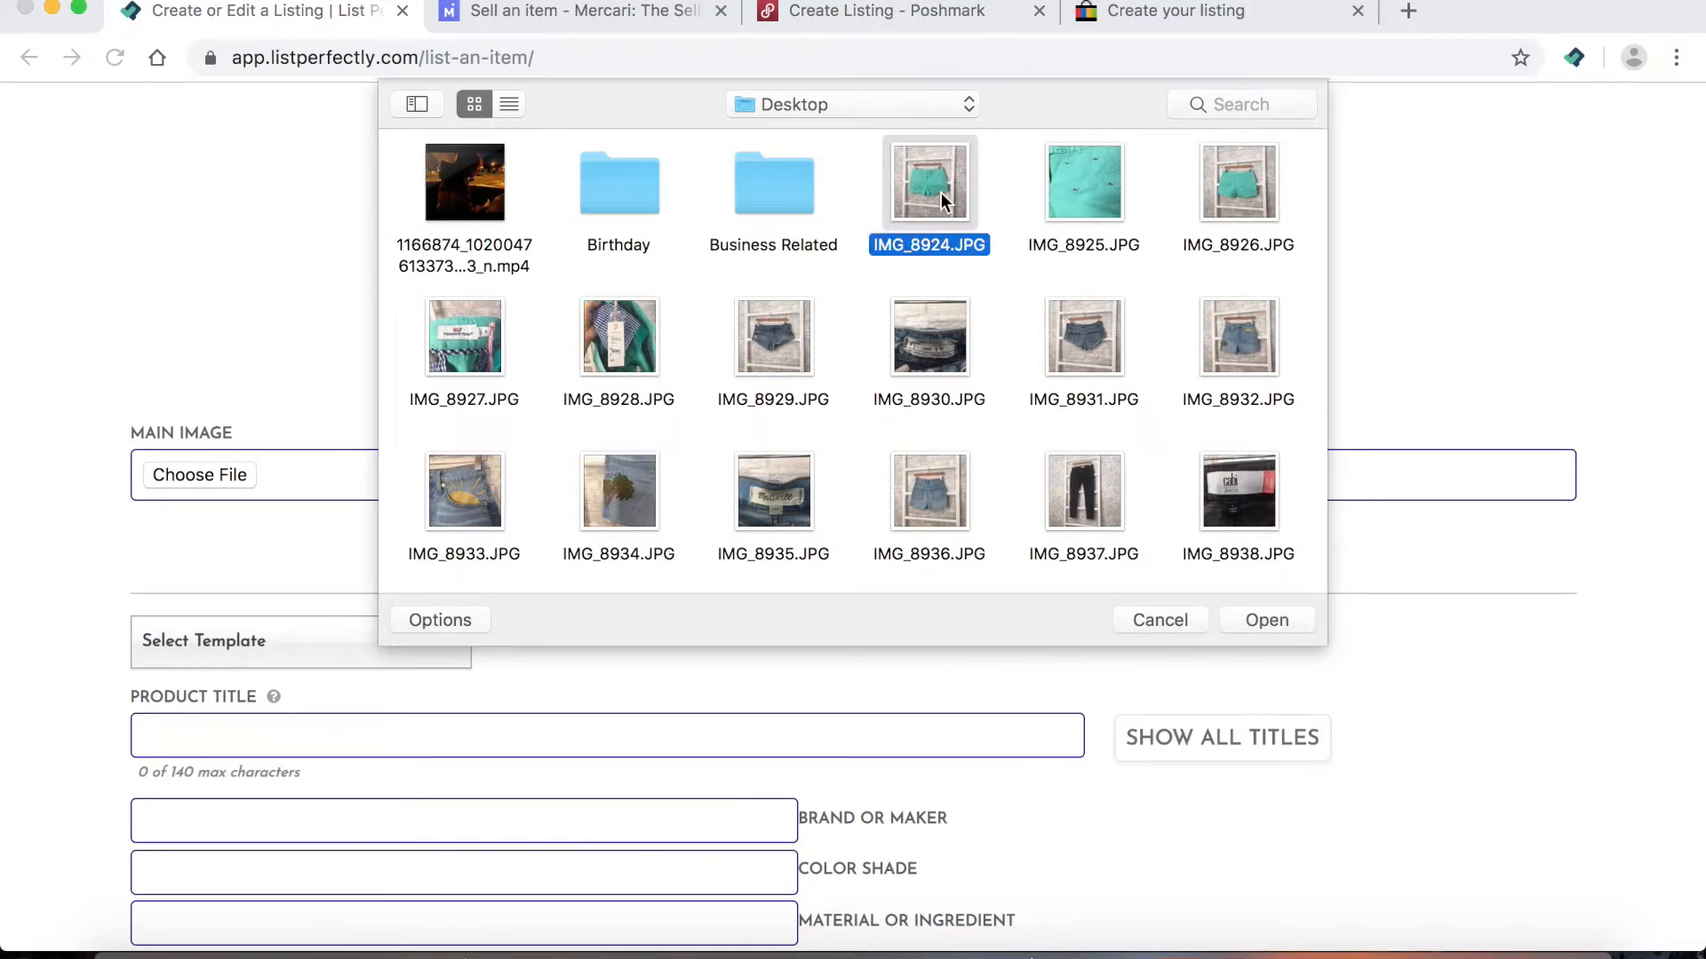
{"action": "left_click", "coordinate": [1265, 618]}
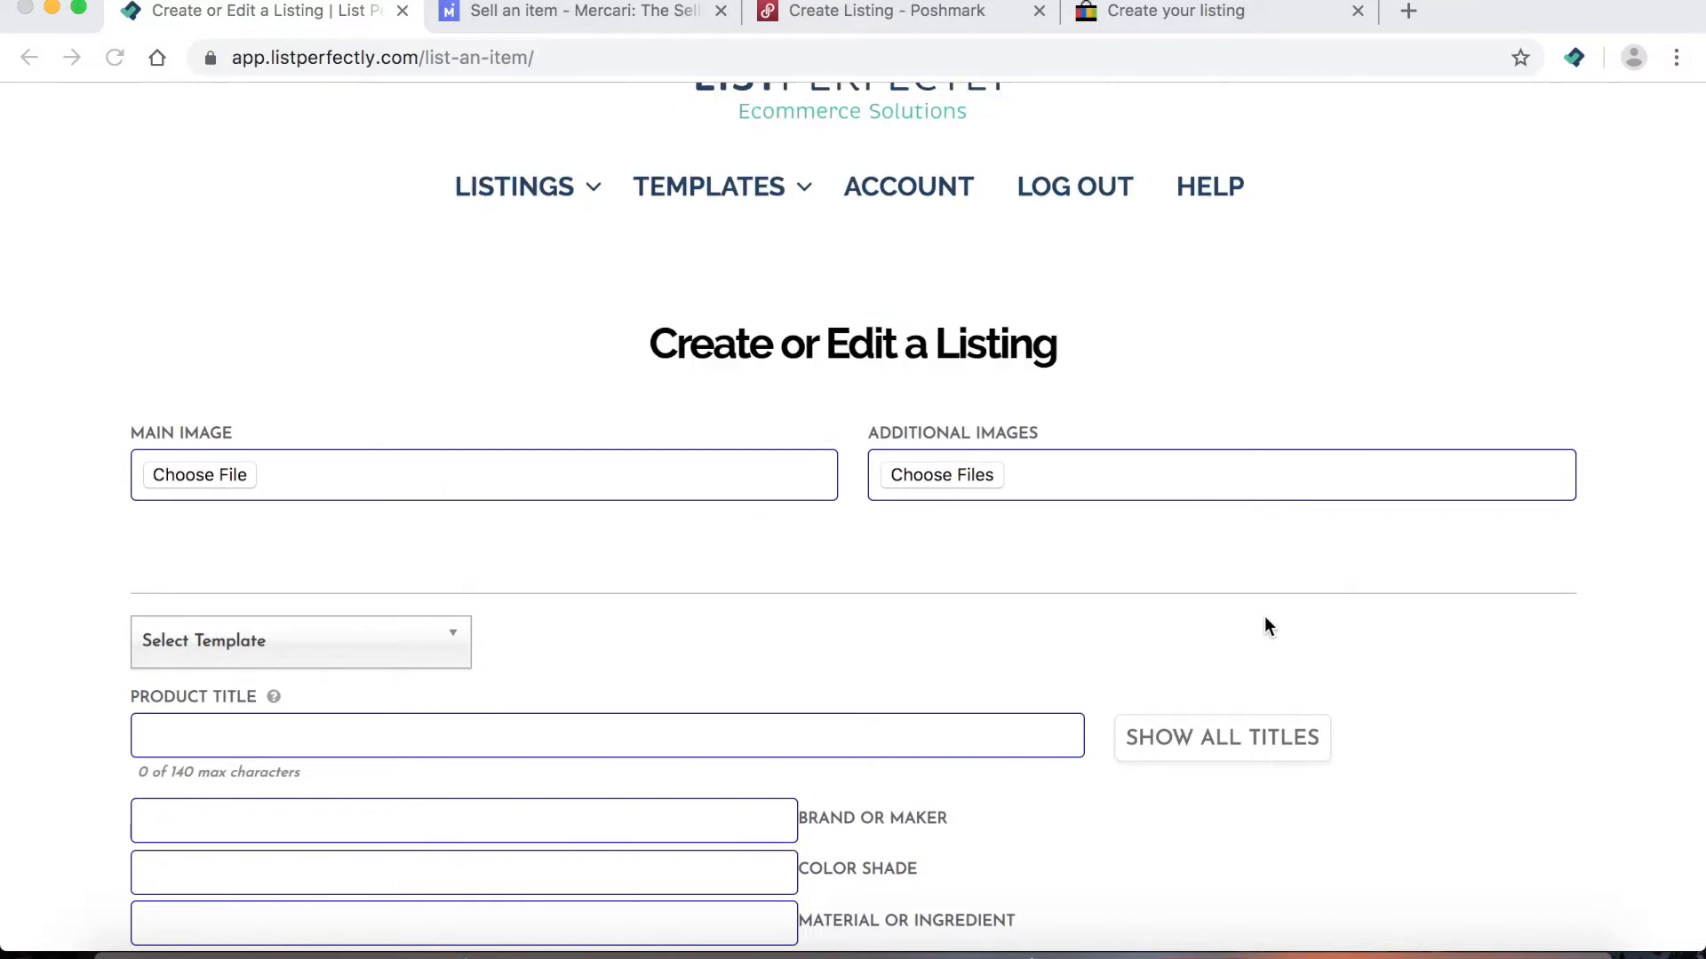
Upload IMG_8925.JPG, IMG_8926.JPG, IMG_8927.JPG and IMG_8928.JPG from the Desktop as the listing's additional images
{"action": "scroll", "coordinate": [70, 724], "scroll_direction": "down", "scroll_amount": 2}
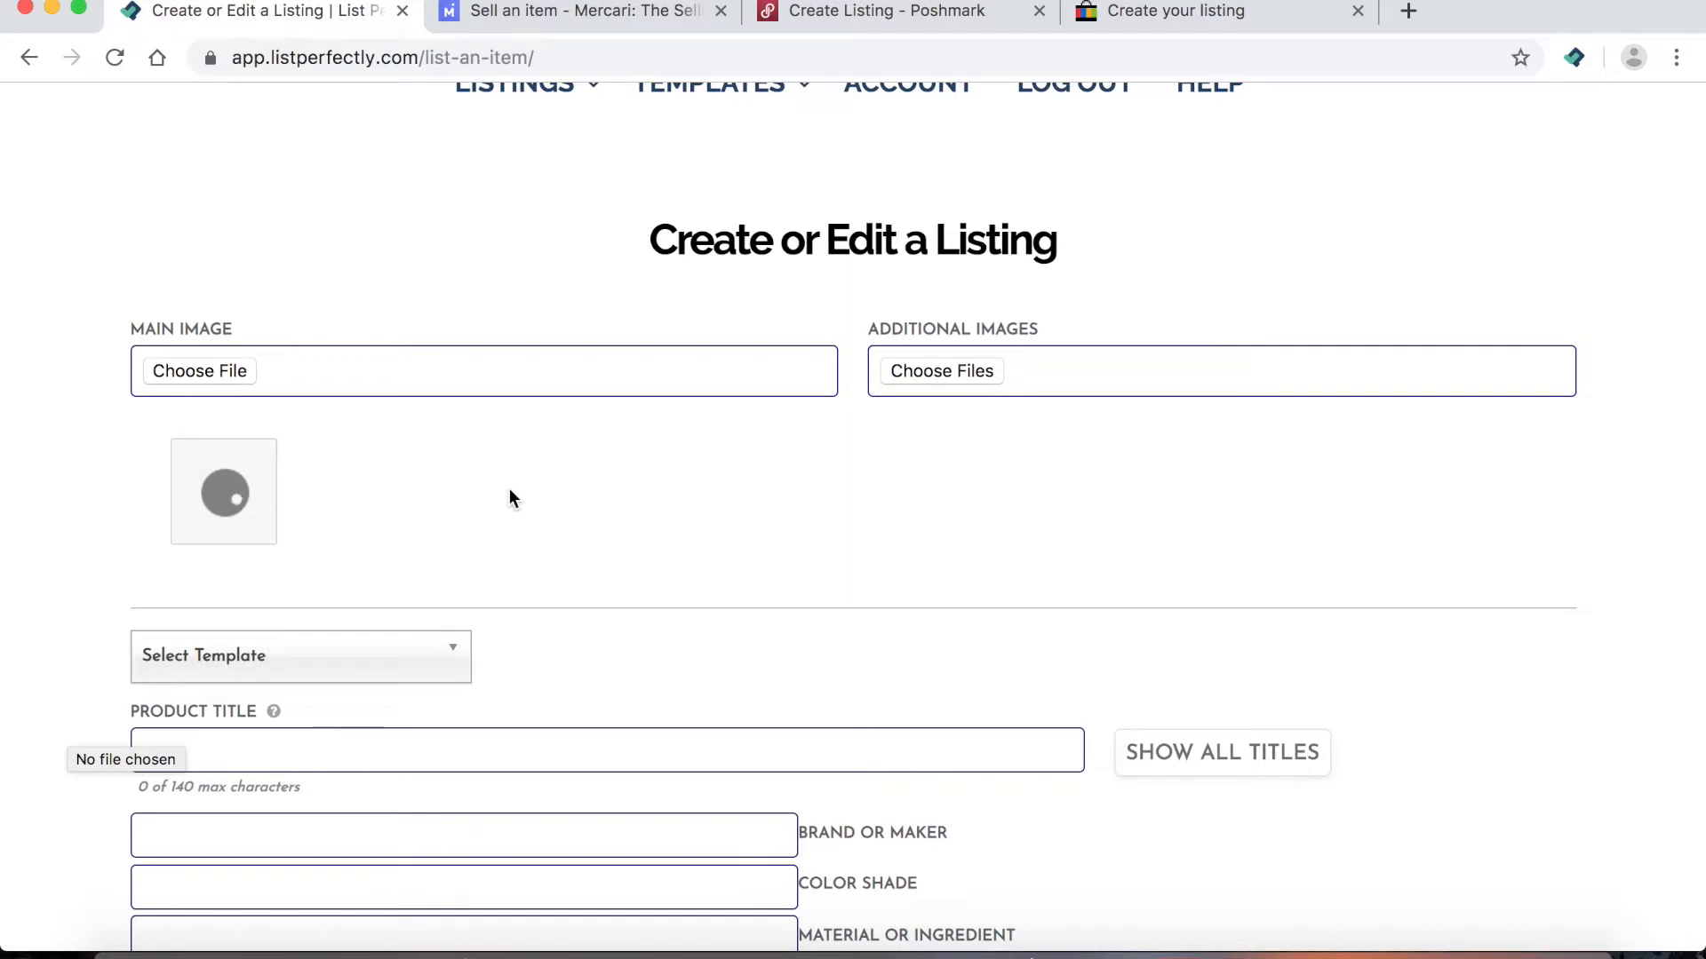
{"action": "left_click", "coordinate": [917, 380]}
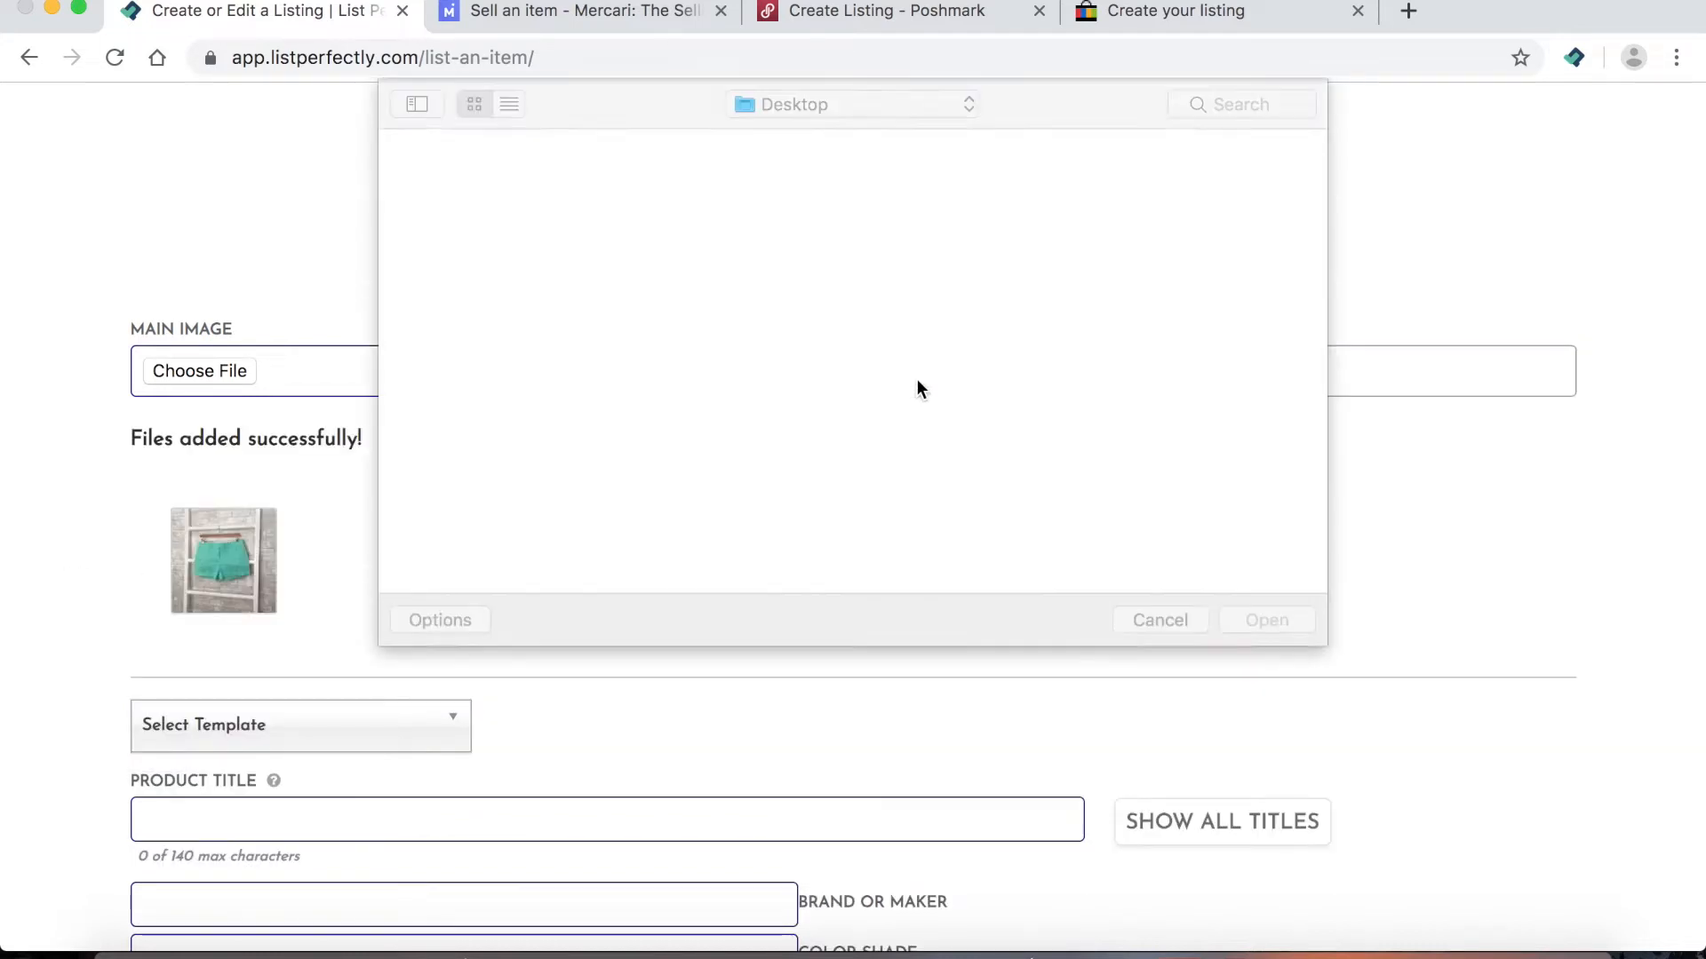
{"action": "left_click", "coordinate": [1255, 193]}
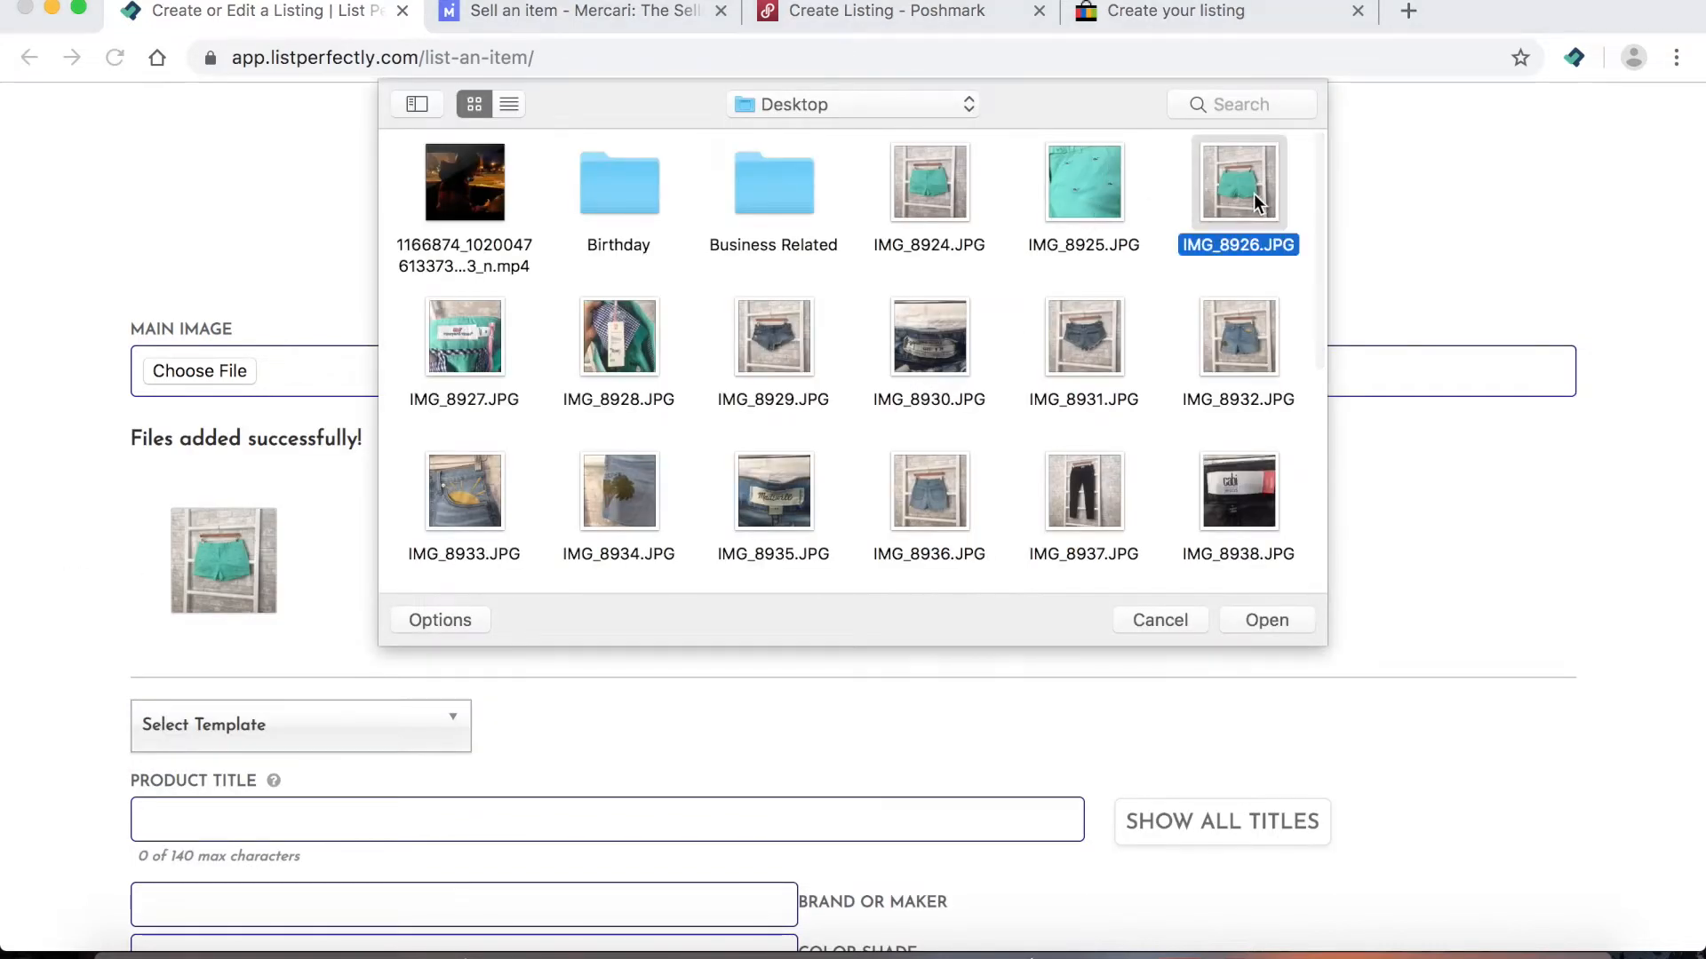
{"action": "left_click", "coordinate": [1114, 185], "text": "super"}
{"action": "left_click", "coordinate": [466, 334], "text": "super"}
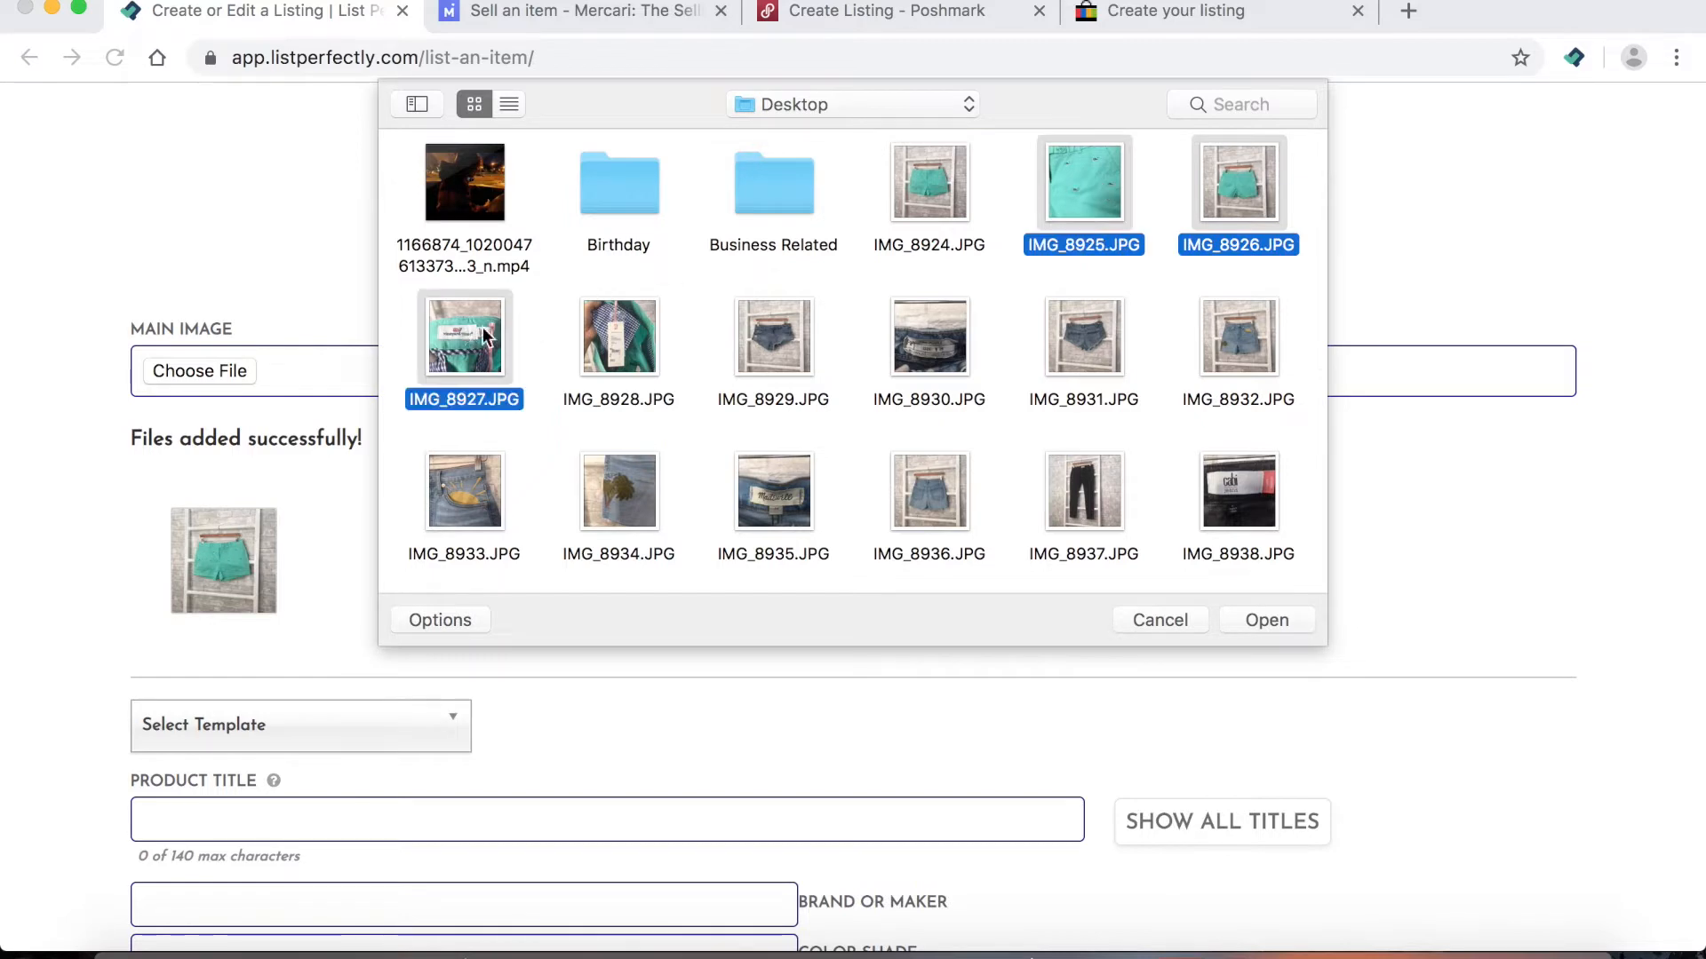
{"action": "left_click", "coordinate": [609, 328], "text": "super"}
{"action": "left_click", "coordinate": [1272, 620]}
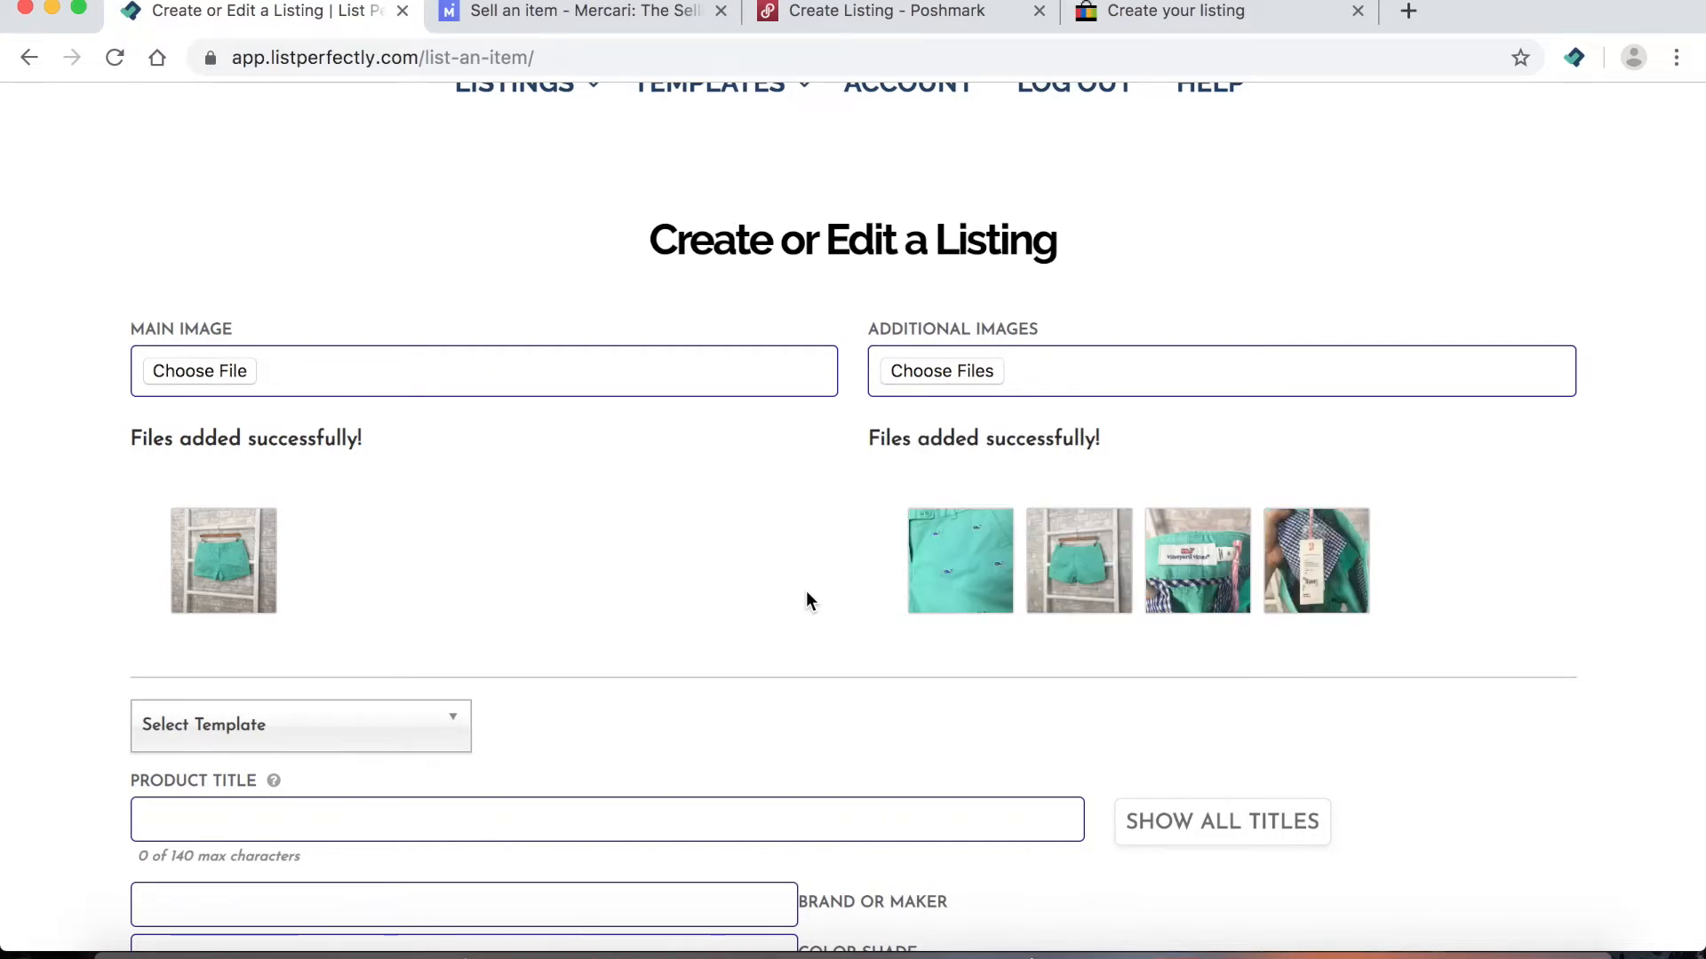
Insert the jeans text snippet into the listing's short description with the abbreviation ";jeans"
{"action": "scroll", "coordinate": [806, 592], "scroll_direction": "down", "scroll_amount": 3}
{"action": "scroll", "coordinate": [807, 600], "scroll_direction": "down", "scroll_amount": 1}
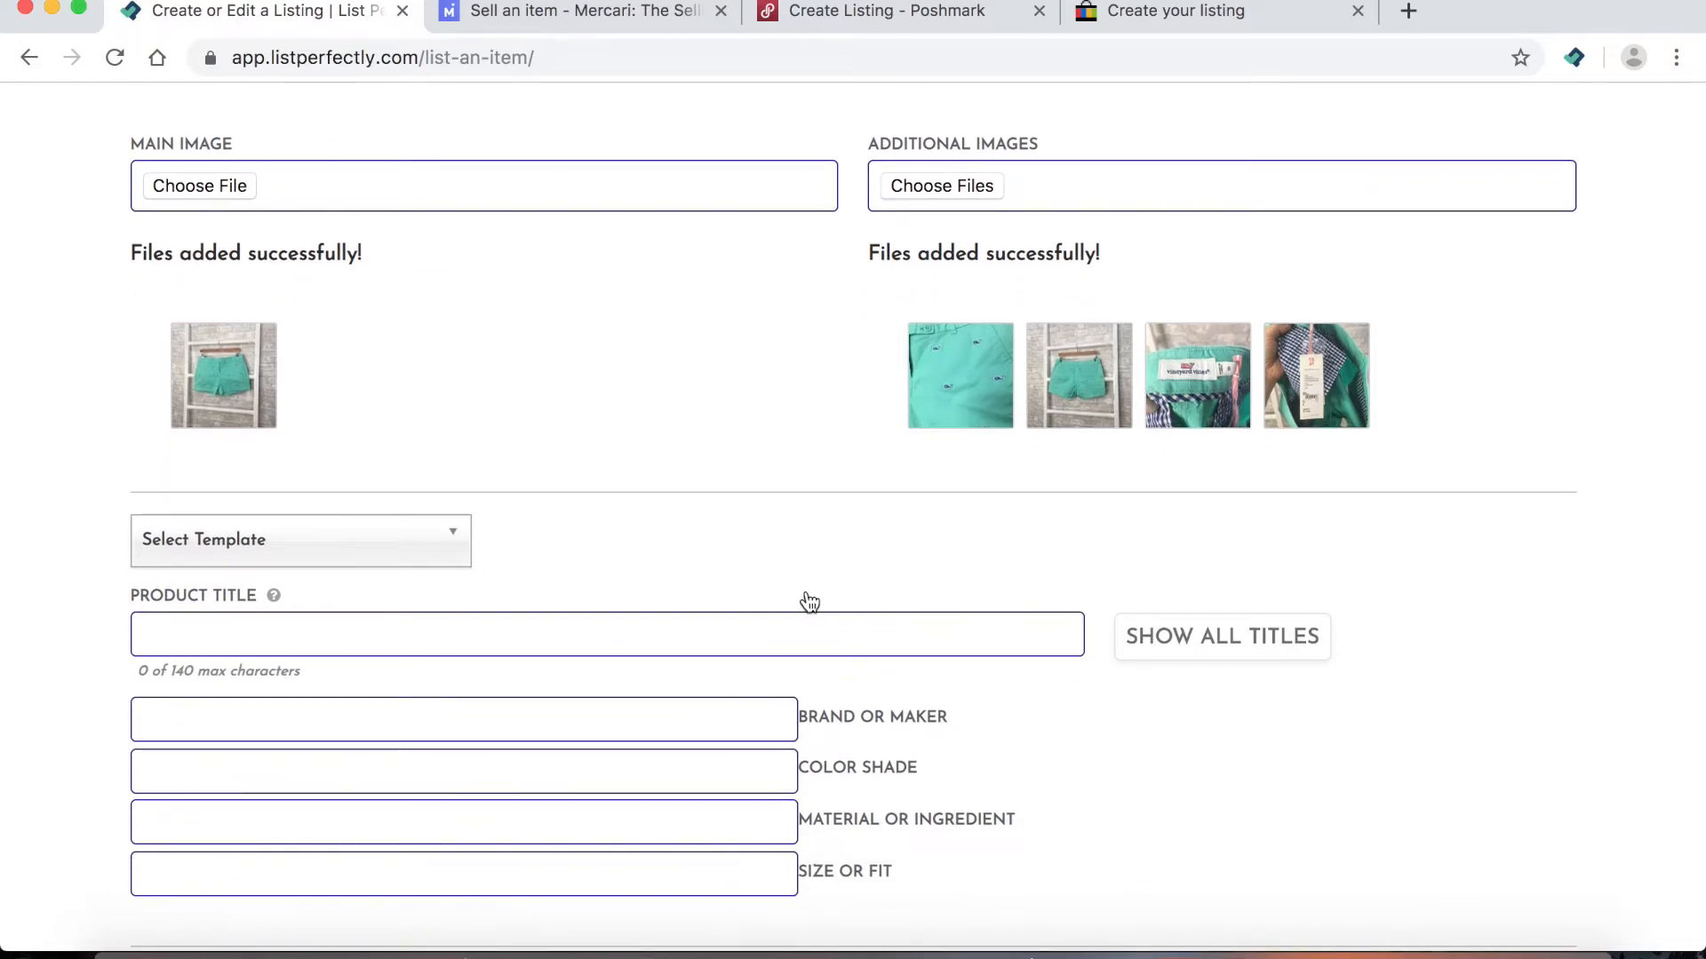
{"action": "scroll", "coordinate": [809, 603], "scroll_direction": "down", "scroll_amount": 3}
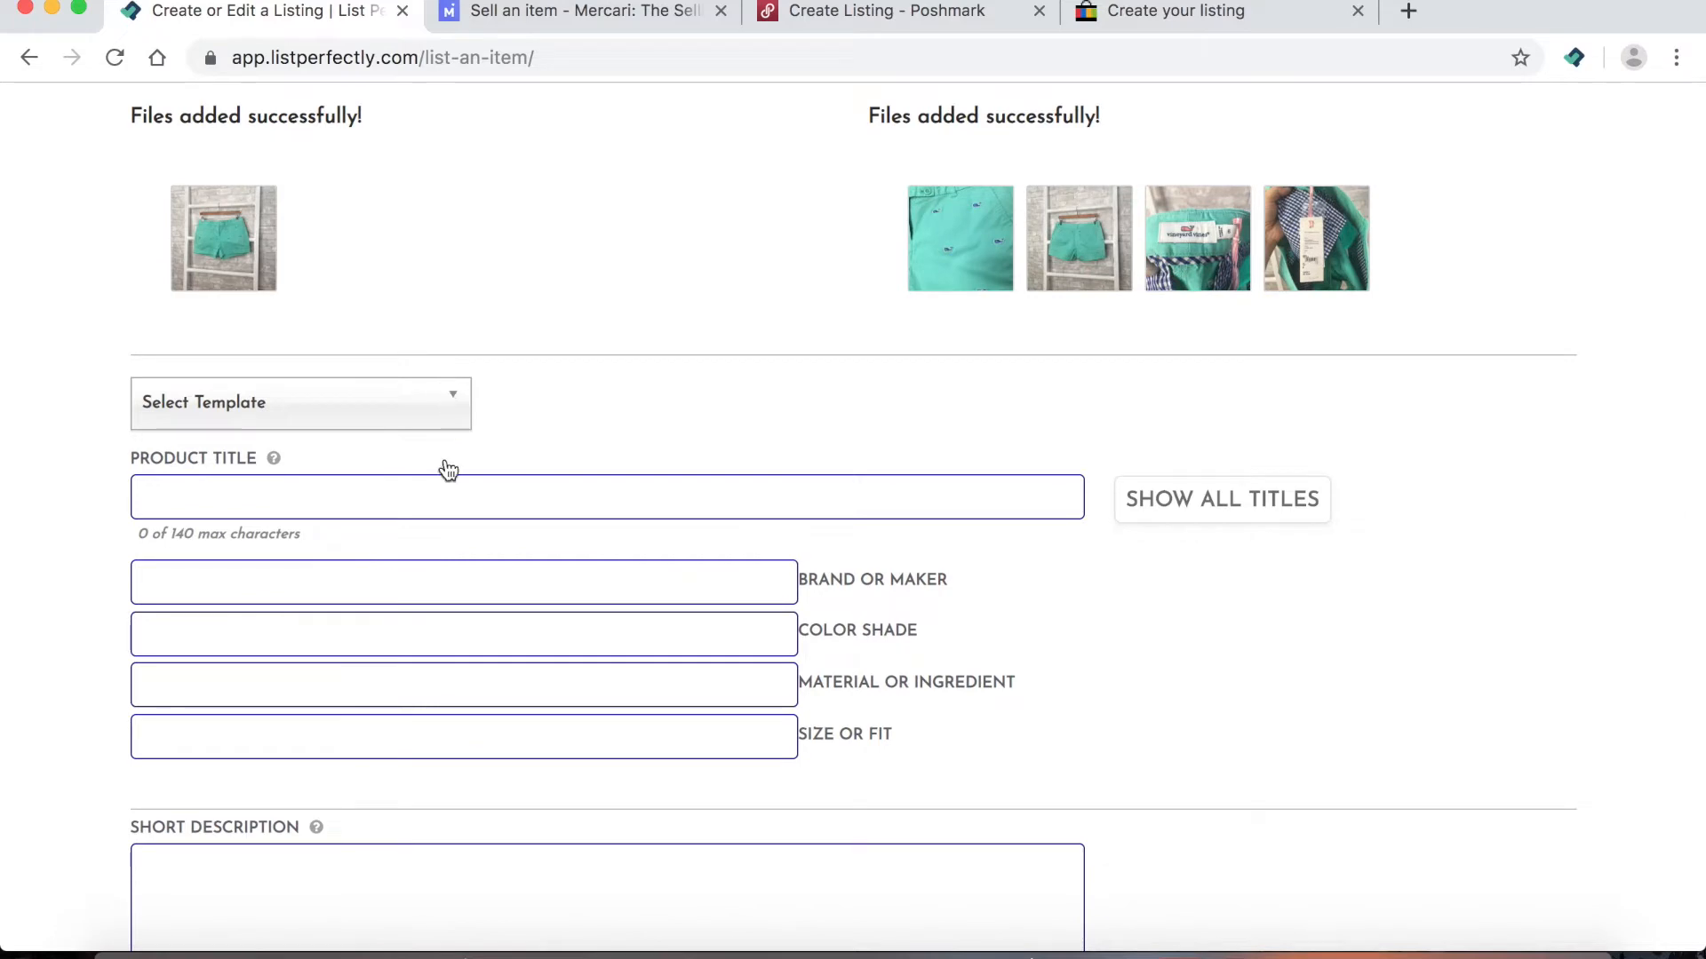
{"action": "scroll", "coordinate": [399, 624], "scroll_direction": "down", "scroll_amount": 8}
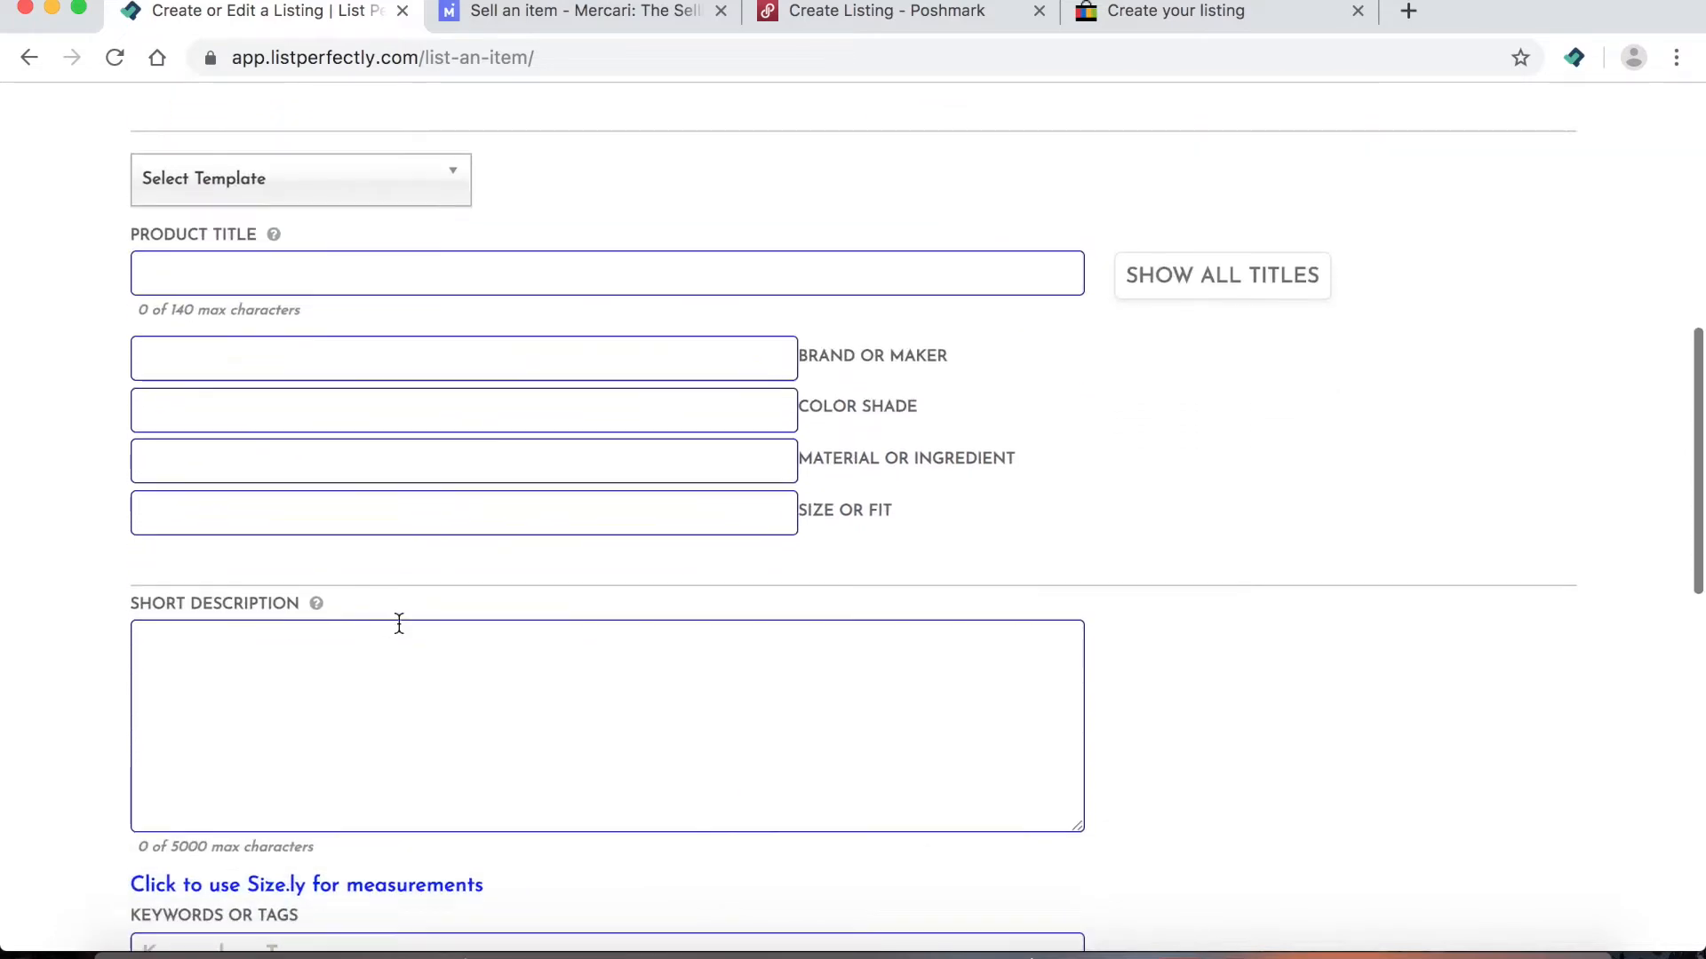
{"action": "left_click", "coordinate": [324, 500]}
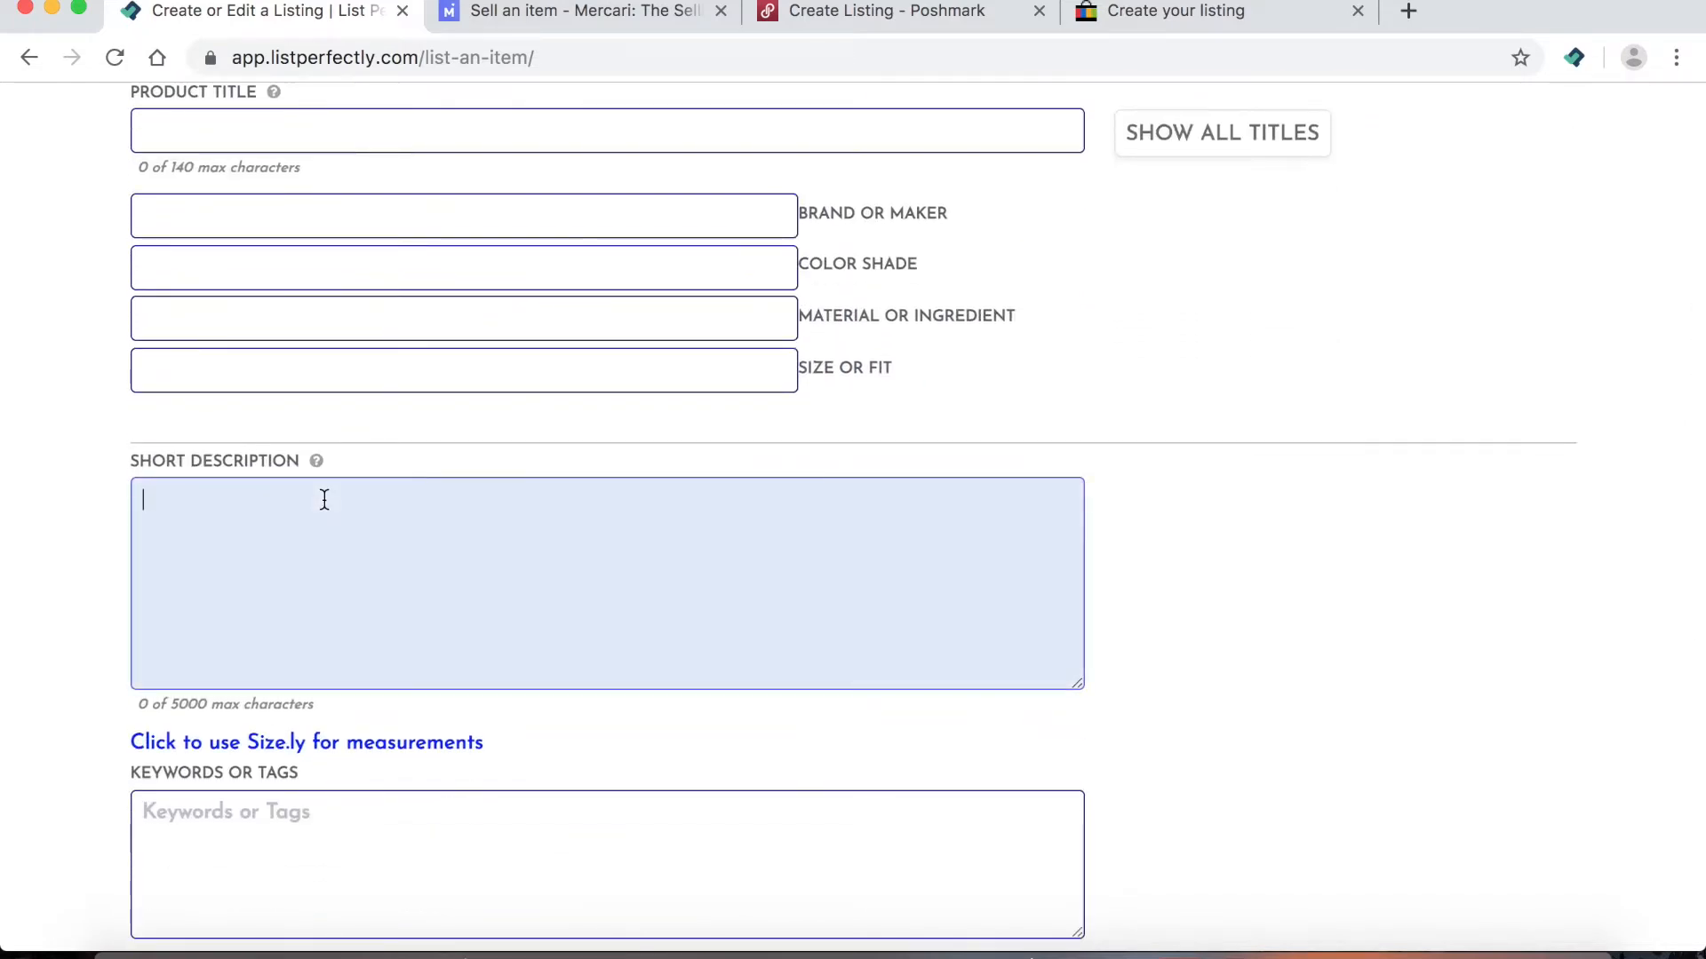
{"action": "type", "text": ";jeans"}
{"action": "scroll", "coordinate": [311, 521], "scroll_direction": "up", "scroll_amount": 1}
{"action": "scroll", "coordinate": [311, 521], "scroll_direction": "down", "scroll_amount": 1}
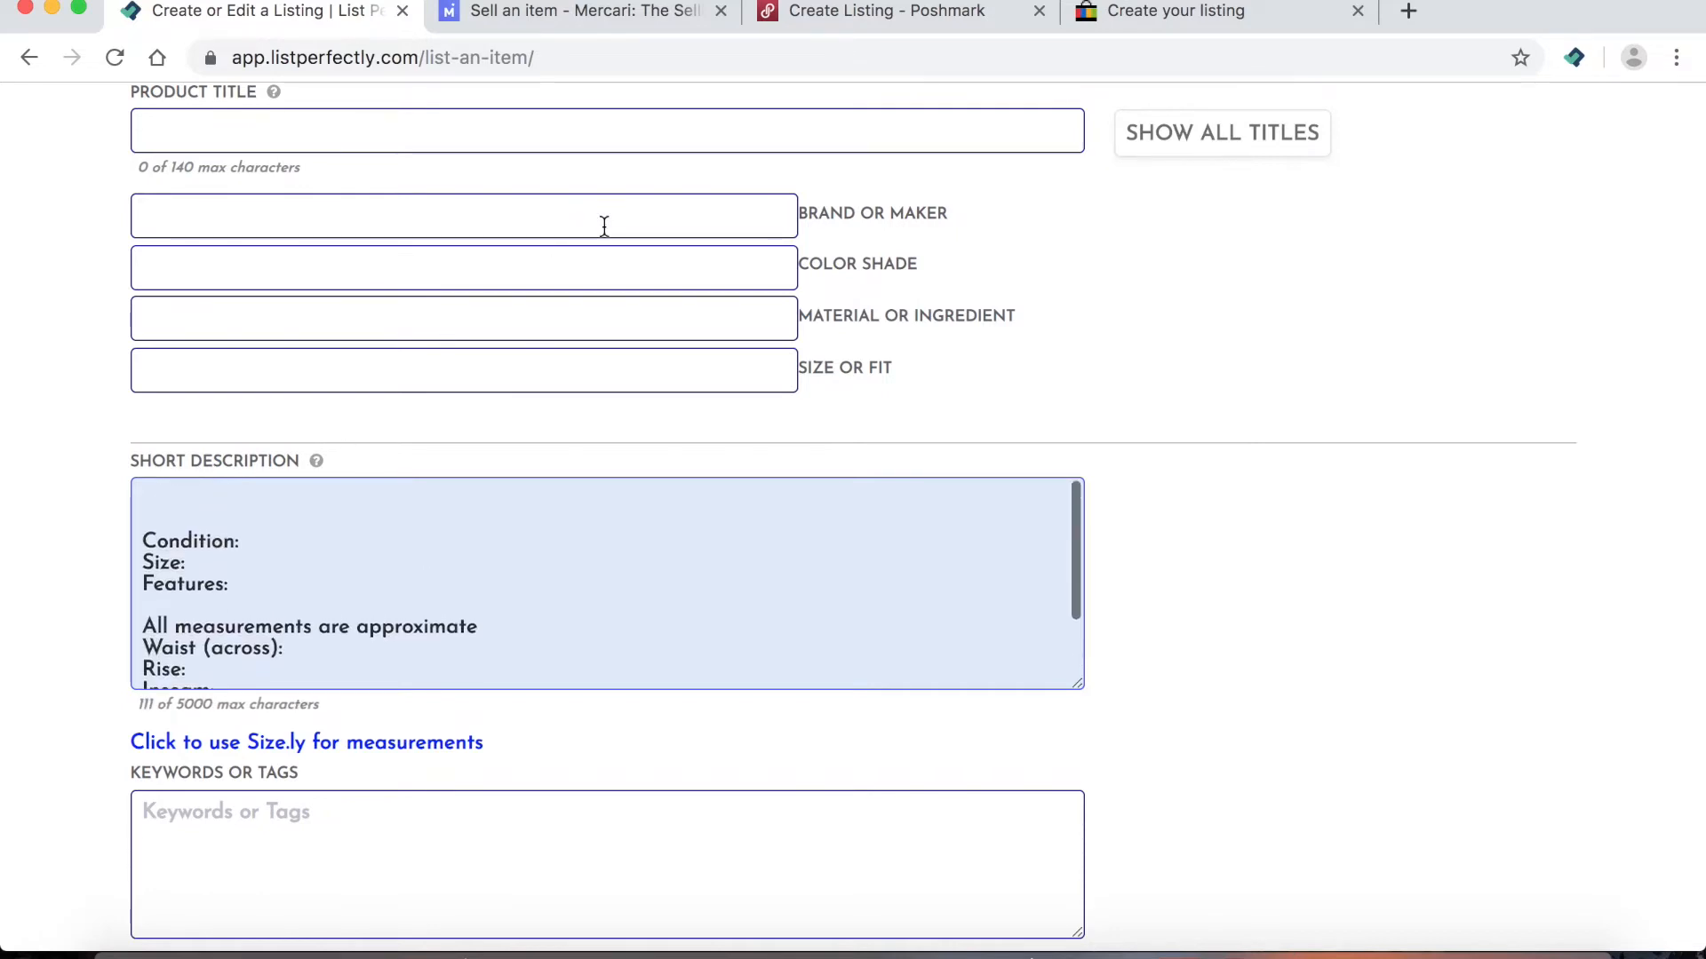
Tile the browser window beside the resale listings spreadsheet so the Vineyard Vines row can be read
{"action": "scroll", "coordinate": [600, 229], "scroll_direction": "up", "scroll_amount": 10}
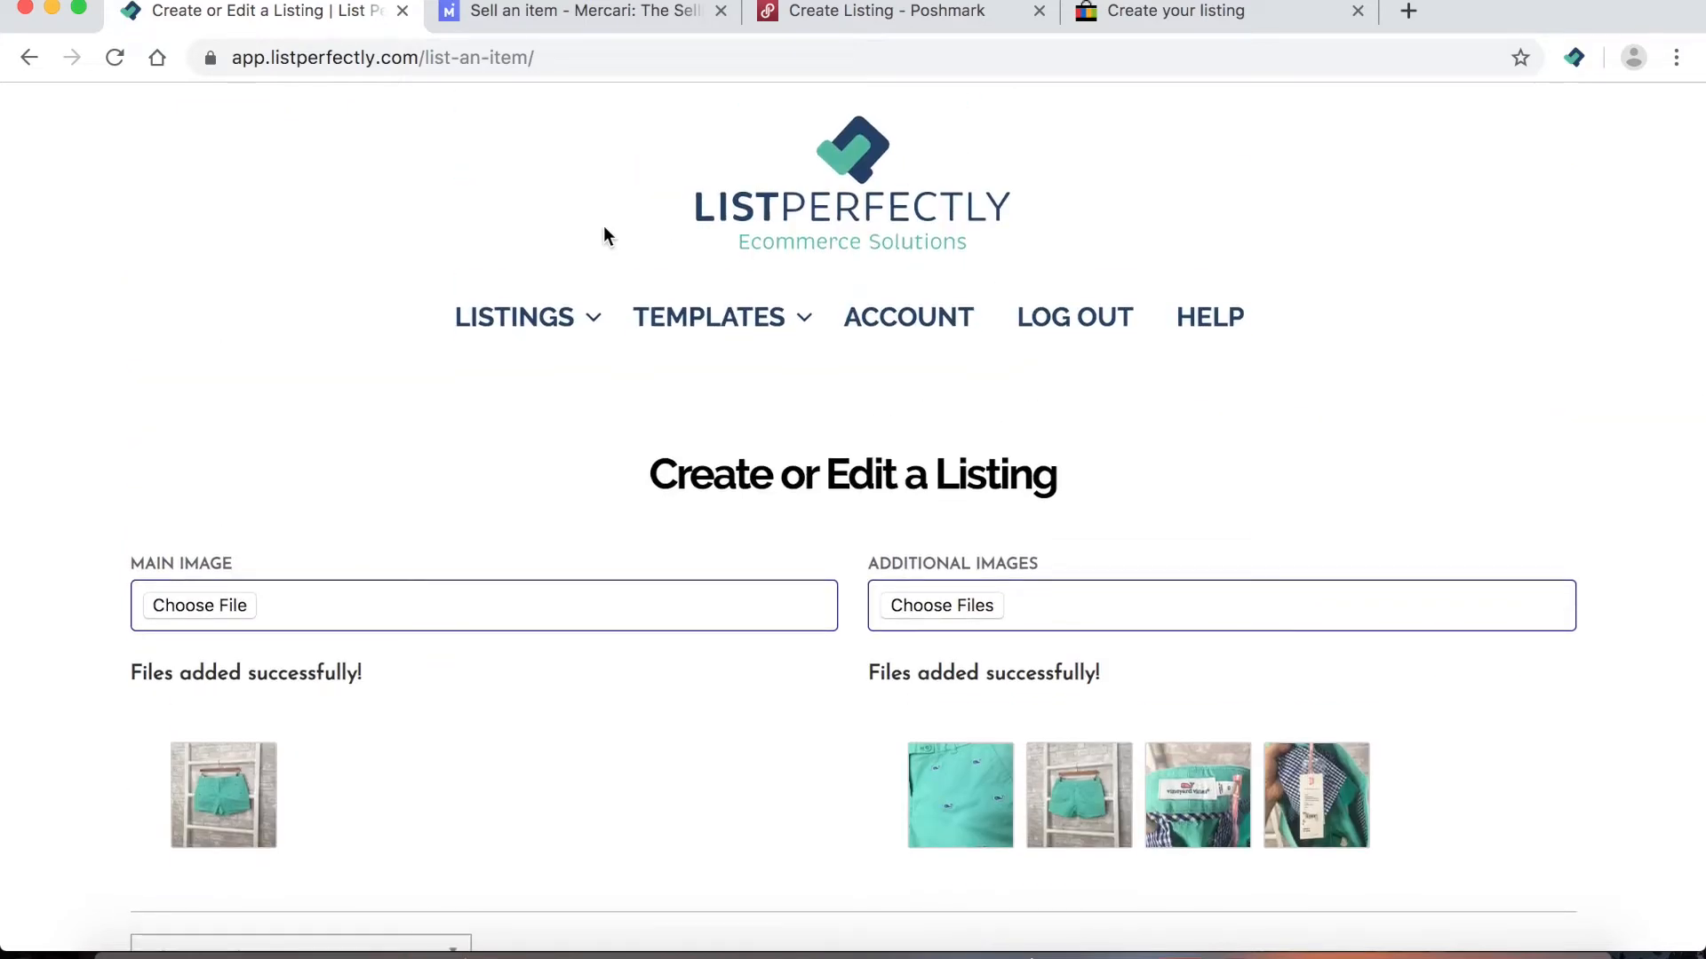
{"action": "key", "text": "ctrl+alt+Left"}
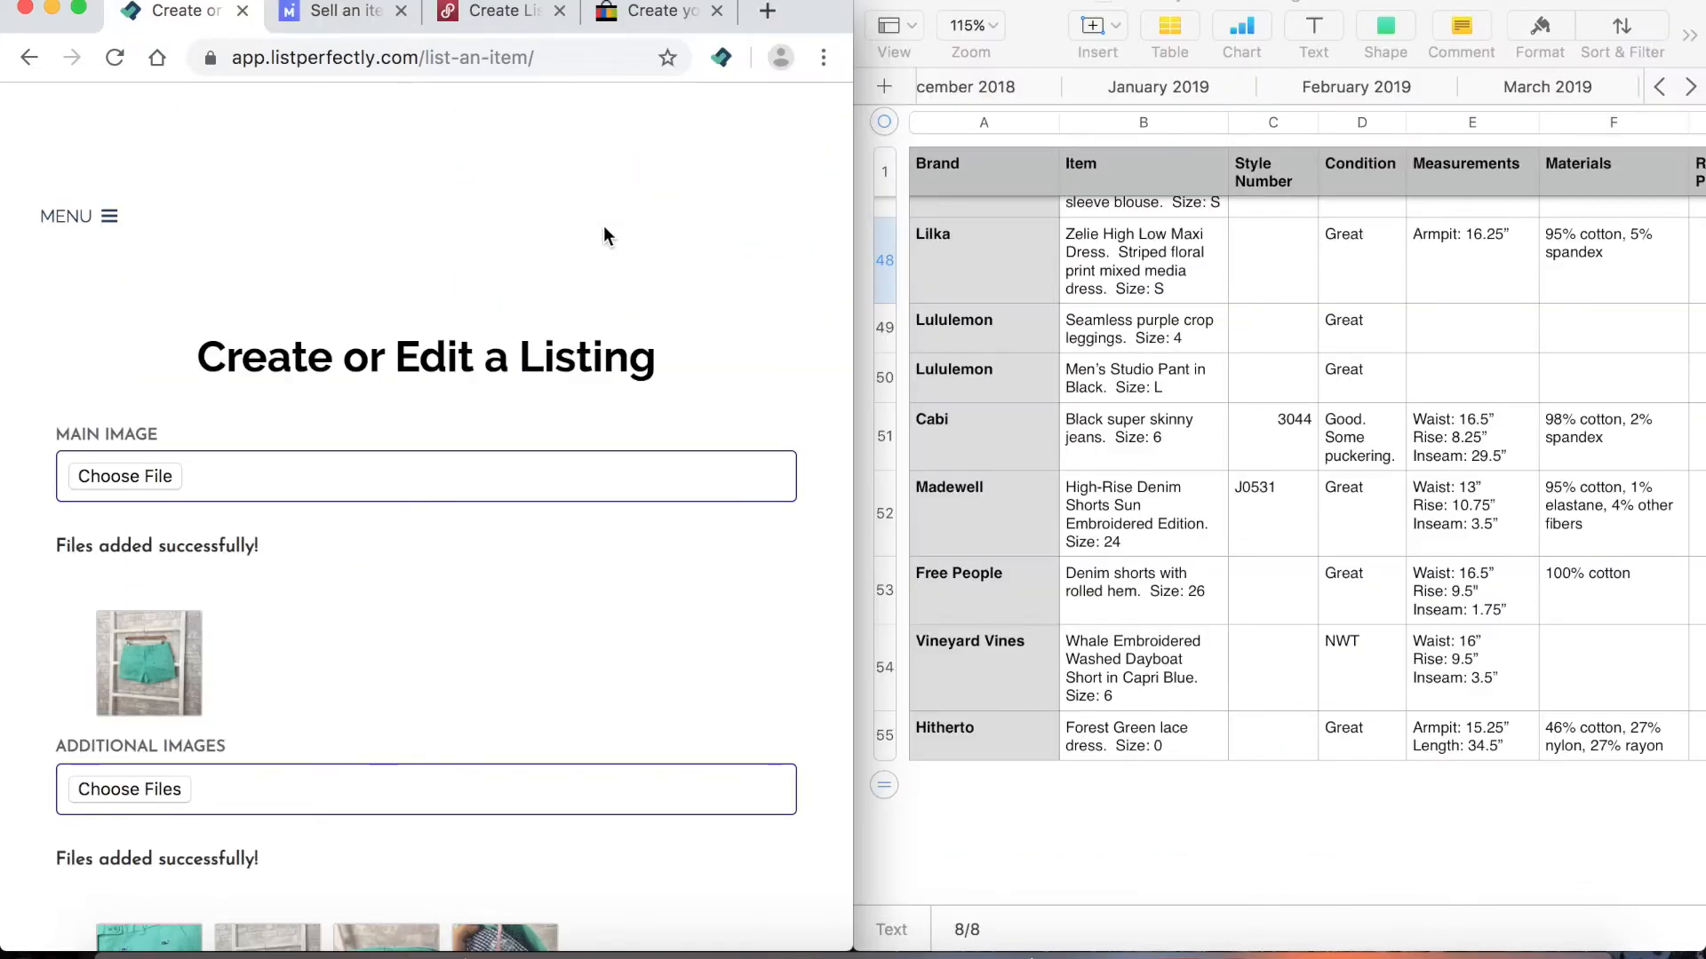
{"action": "scroll", "coordinate": [1206, 376], "scroll_direction": "down", "scroll_amount": 2}
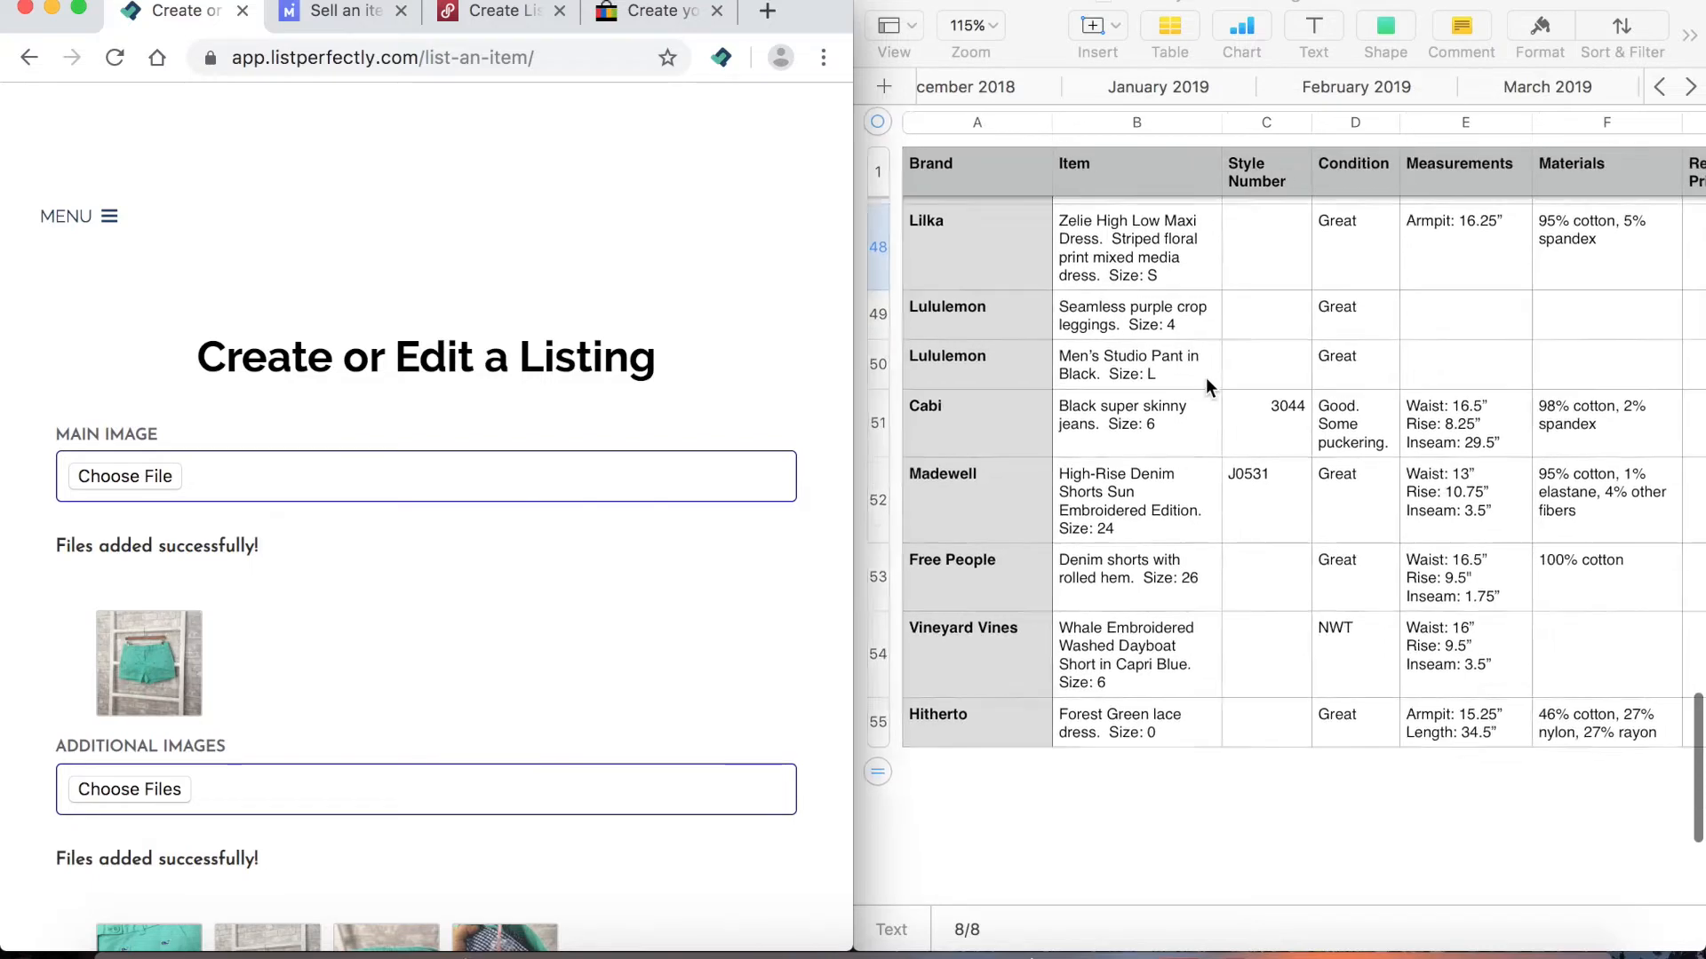
Enter the product title "Vineyard Vines Whale Embroidered Wash Dayboat Capri Blue Short Size 6"
{"action": "scroll", "coordinate": [329, 559], "scroll_direction": "down", "scroll_amount": 10}
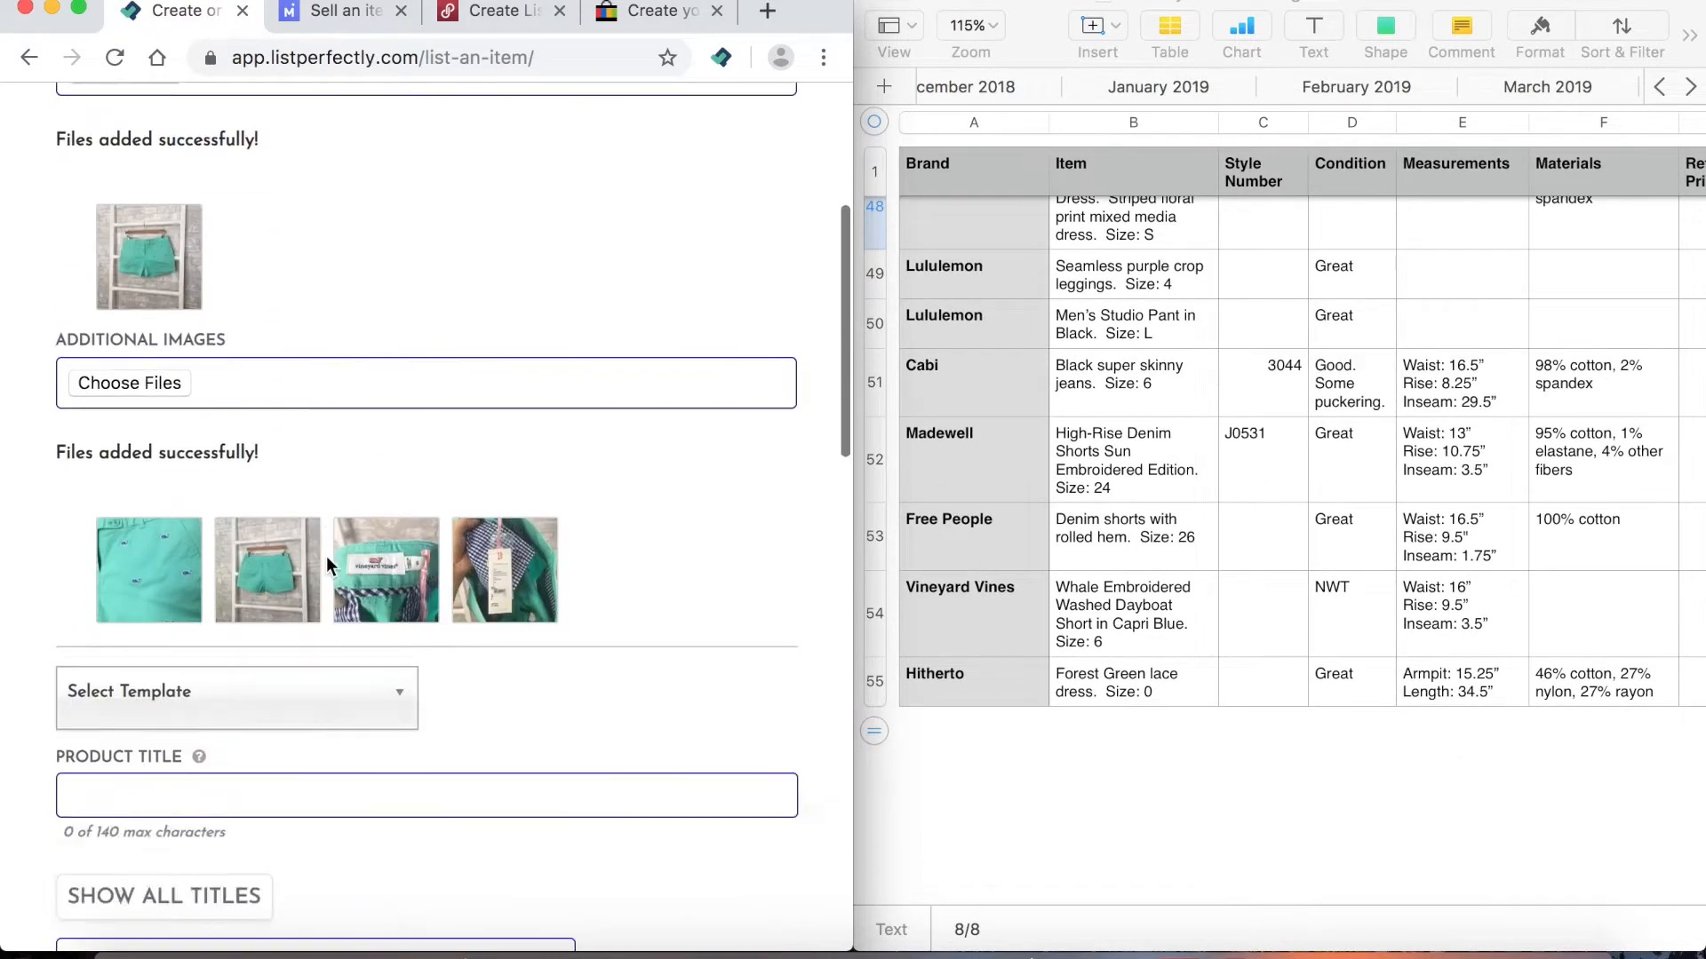
{"action": "scroll", "coordinate": [293, 629], "scroll_direction": "down", "scroll_amount": 2}
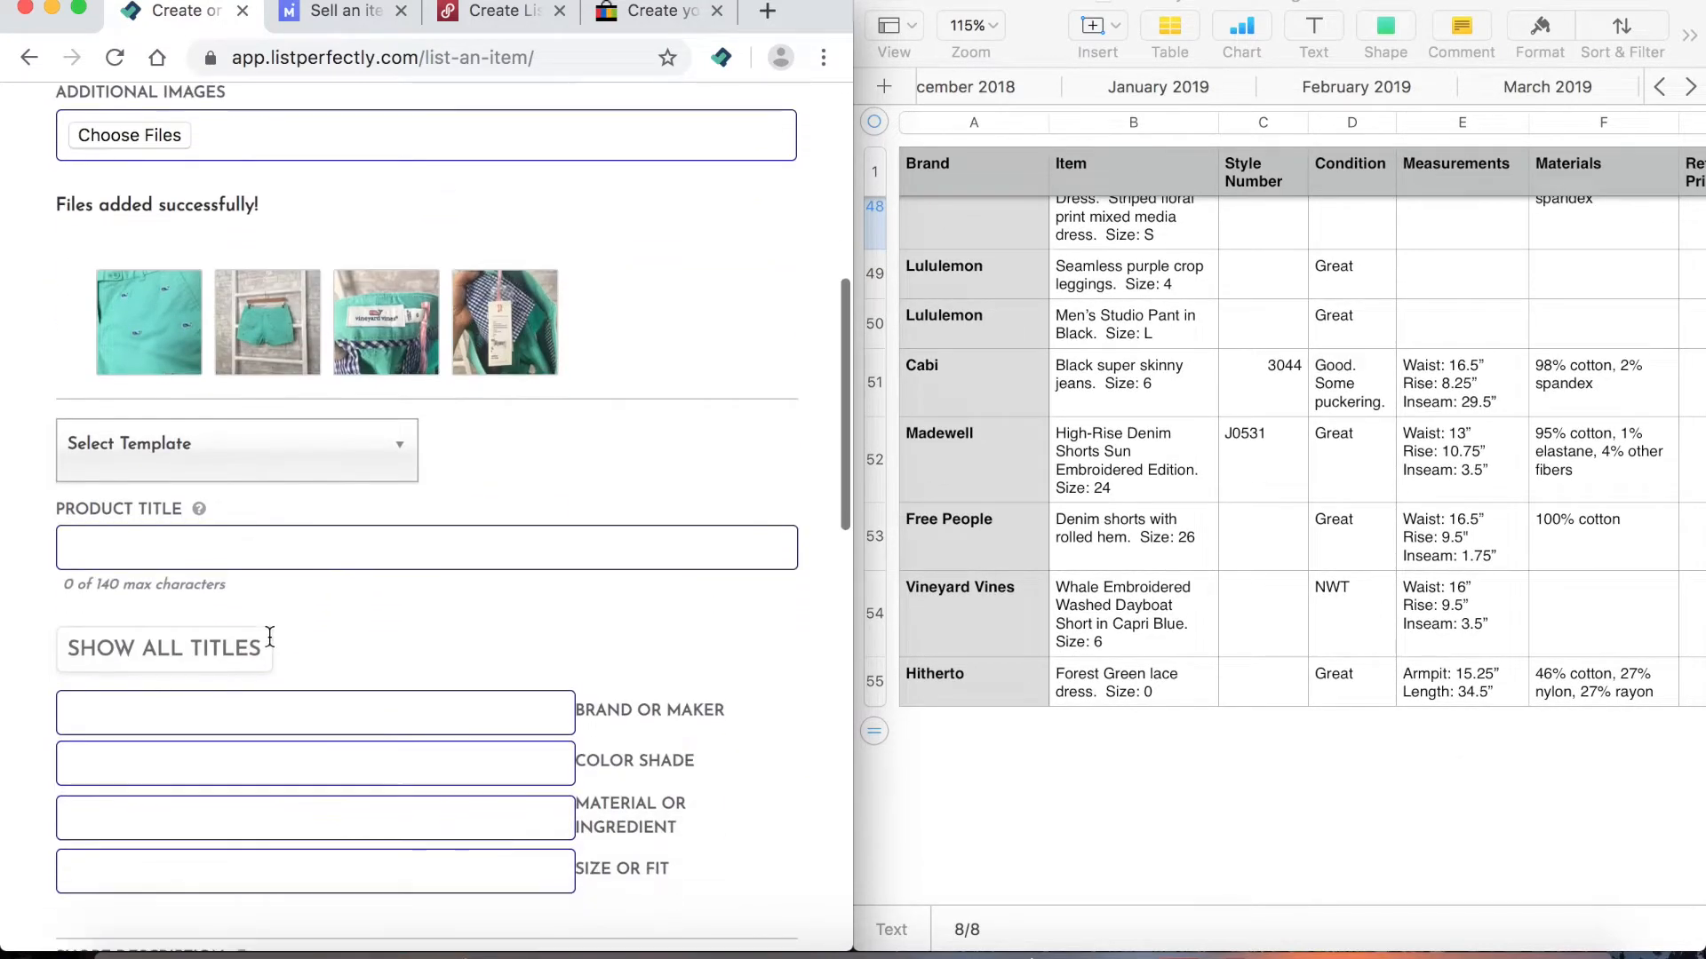
{"action": "left_click", "coordinate": [287, 556]}
{"action": "type", "text": "Vineyard Vines Whale Embroidered Wash Dayboat Short Size 6"}
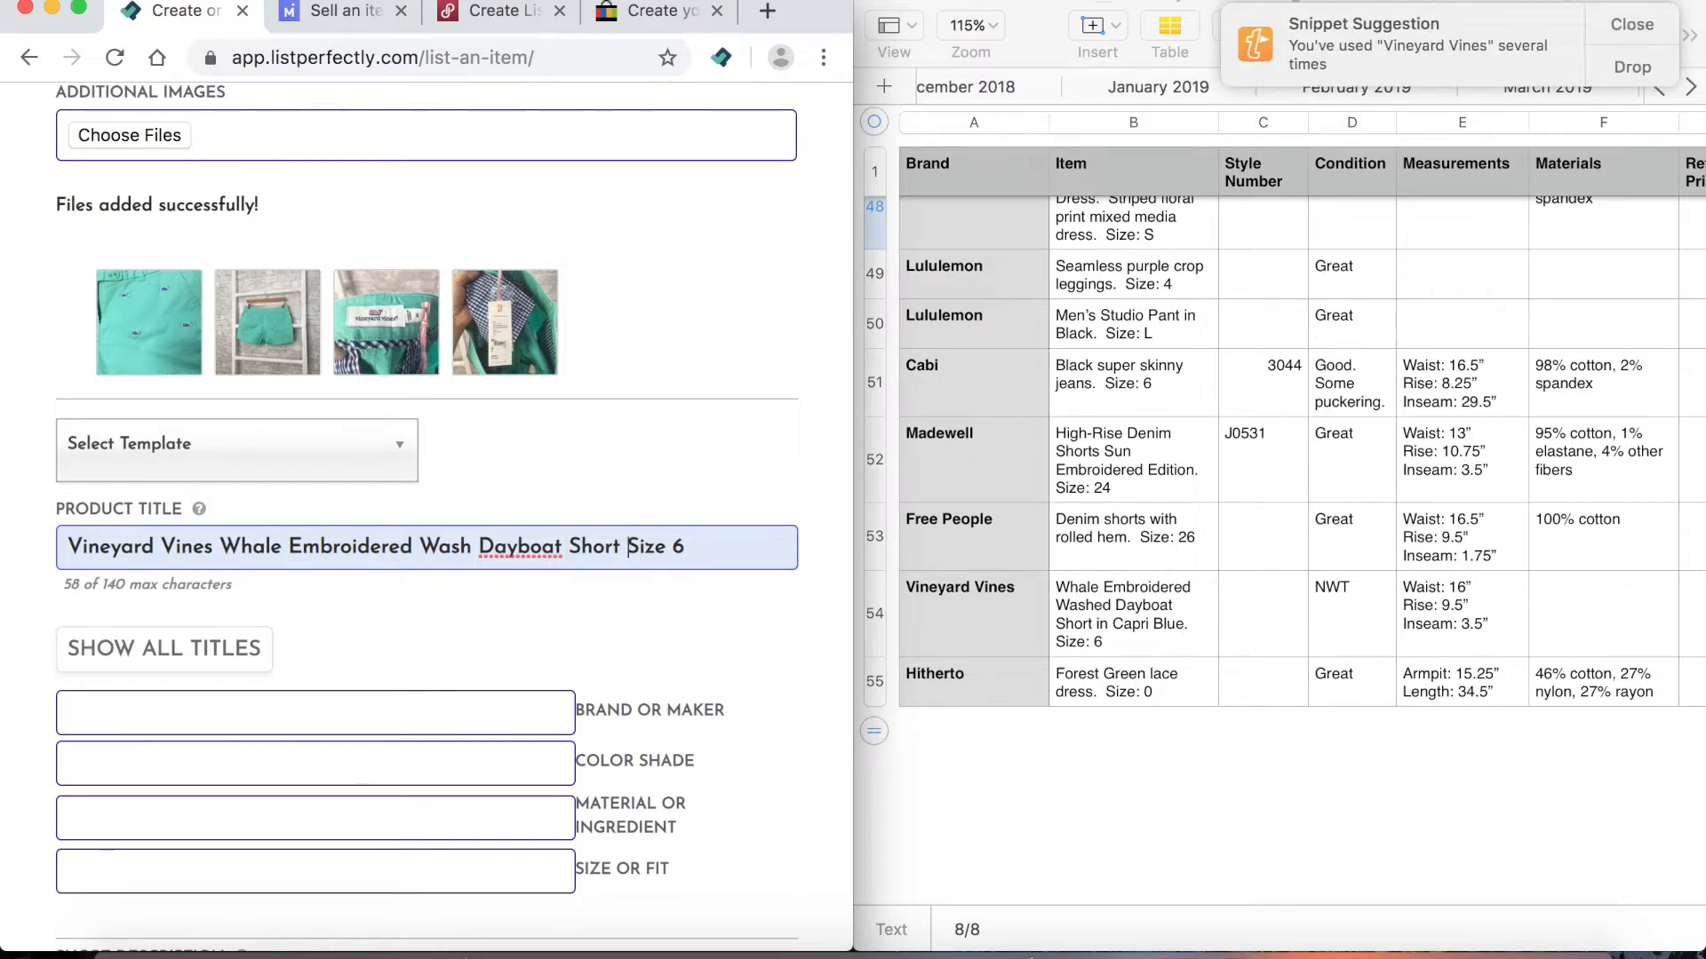
{"action": "left_click", "coordinate": [1629, 28]}
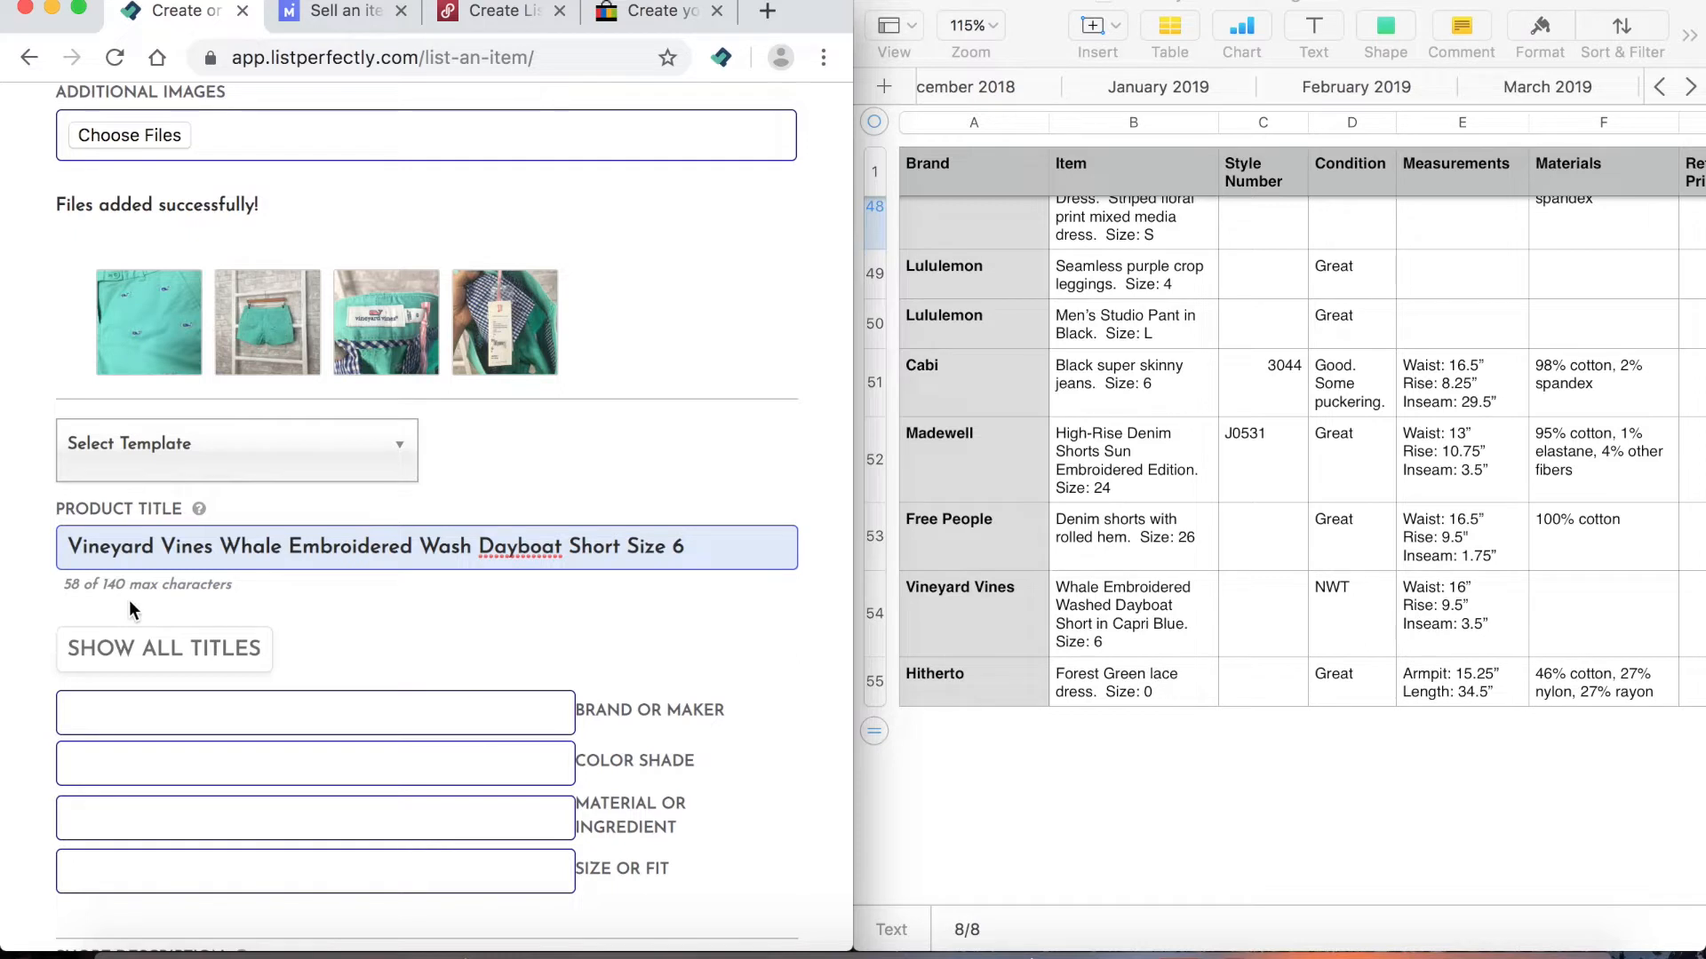
{"action": "left_click", "coordinate": [573, 547]}
{"action": "type", "text": "Capri Blue"}
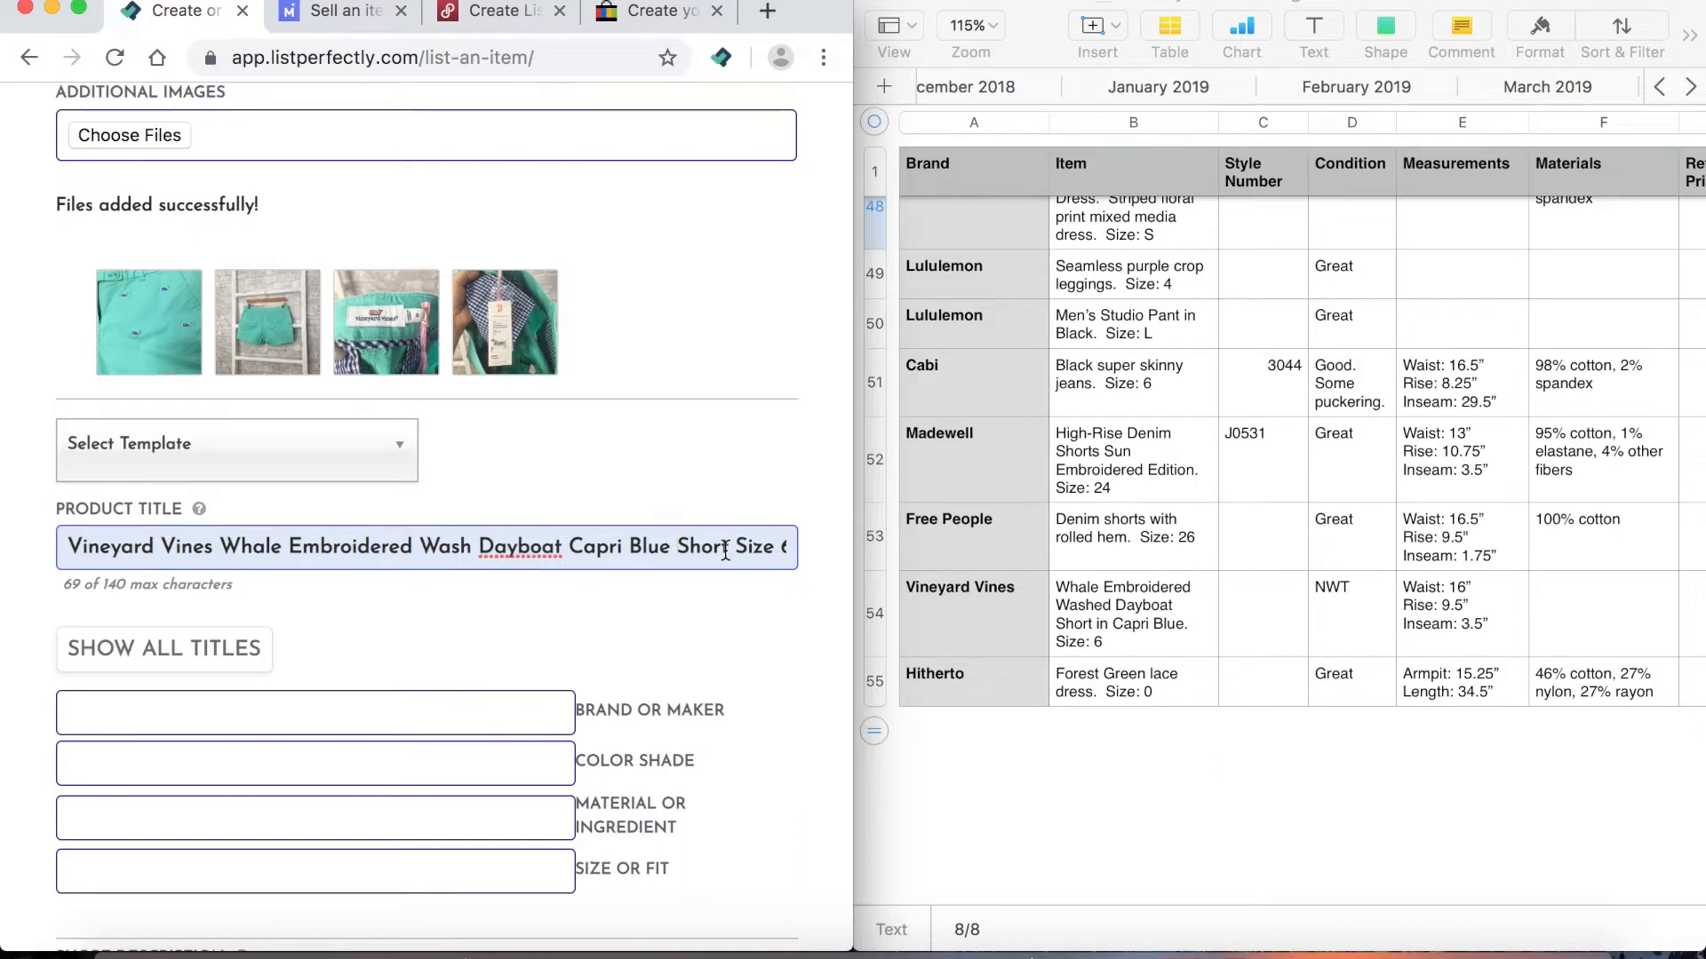
Set the brand to "vineyard vines", the color shade to "blue" and the size to 6
{"action": "scroll", "coordinate": [724, 550], "scroll_direction": "down", "scroll_amount": 5}
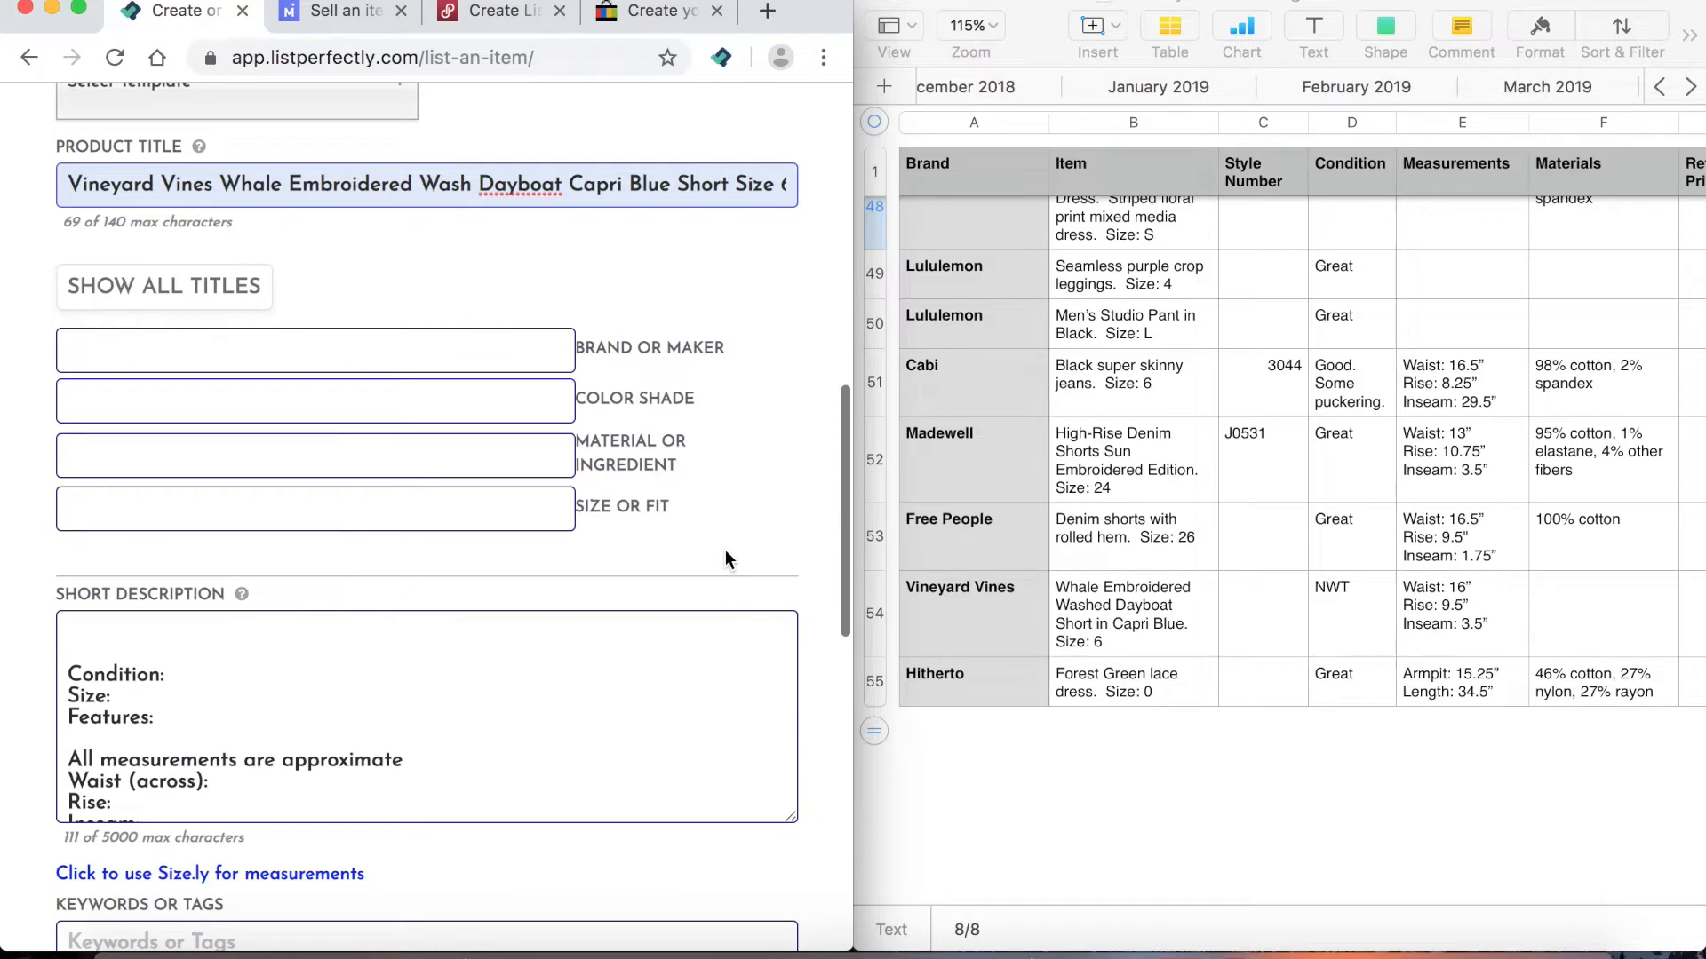
{"action": "left_click", "coordinate": [433, 346]}
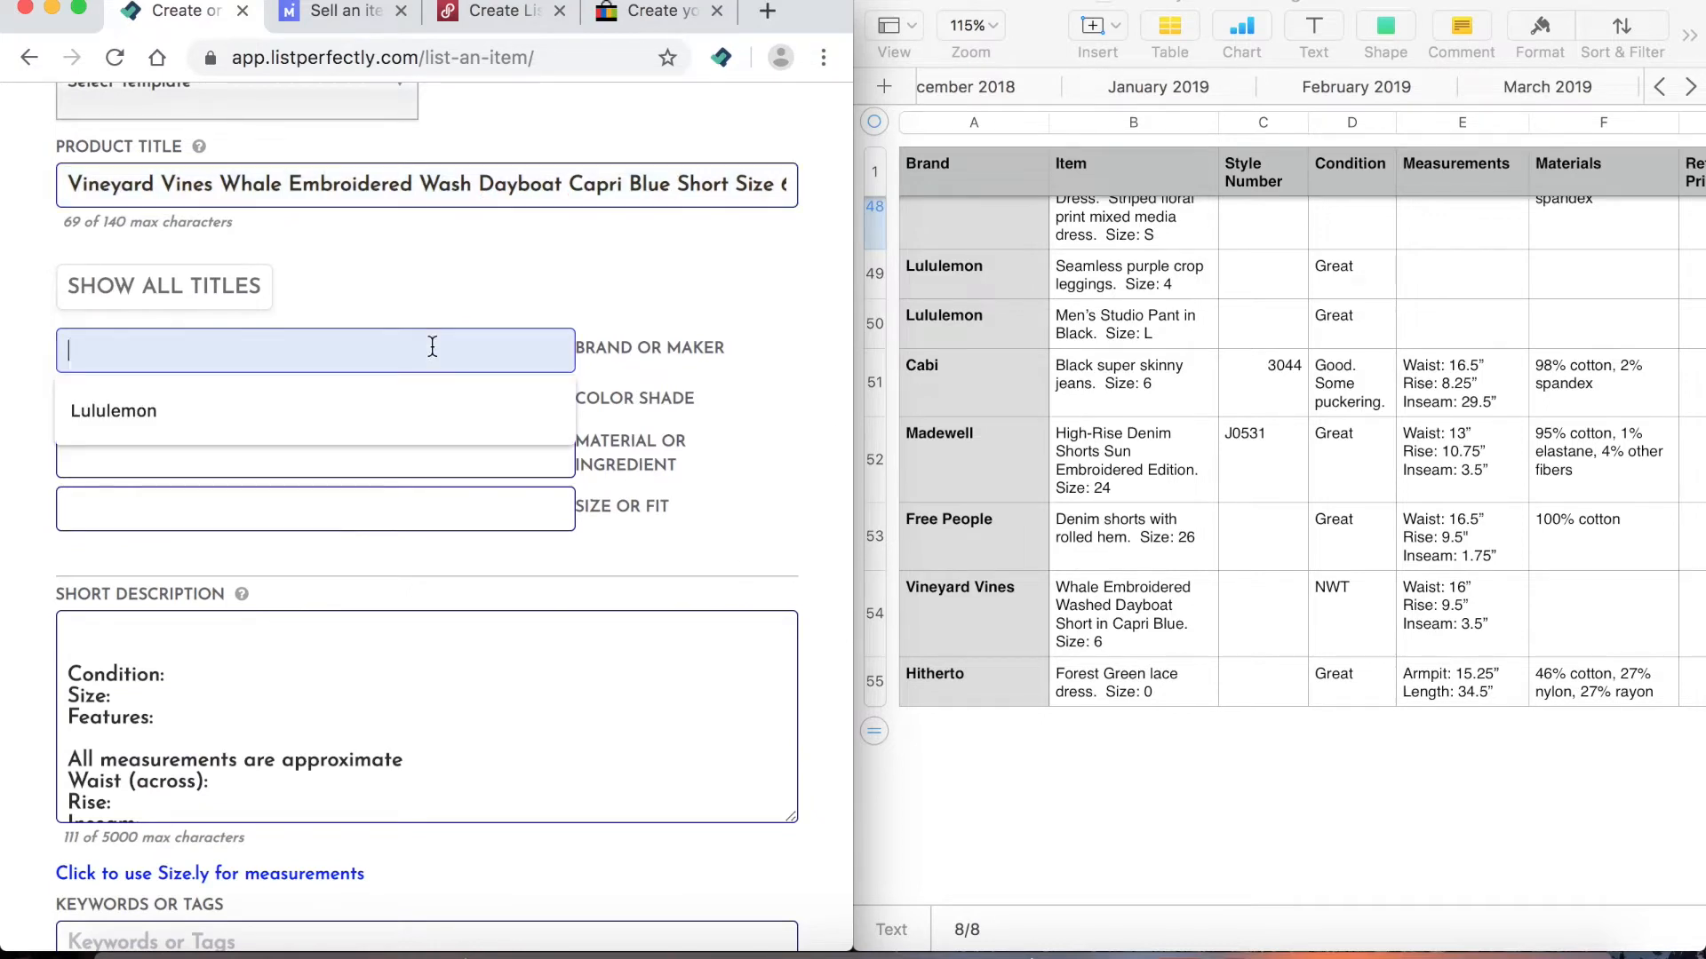
{"action": "type", "text": "vineyard vines"}
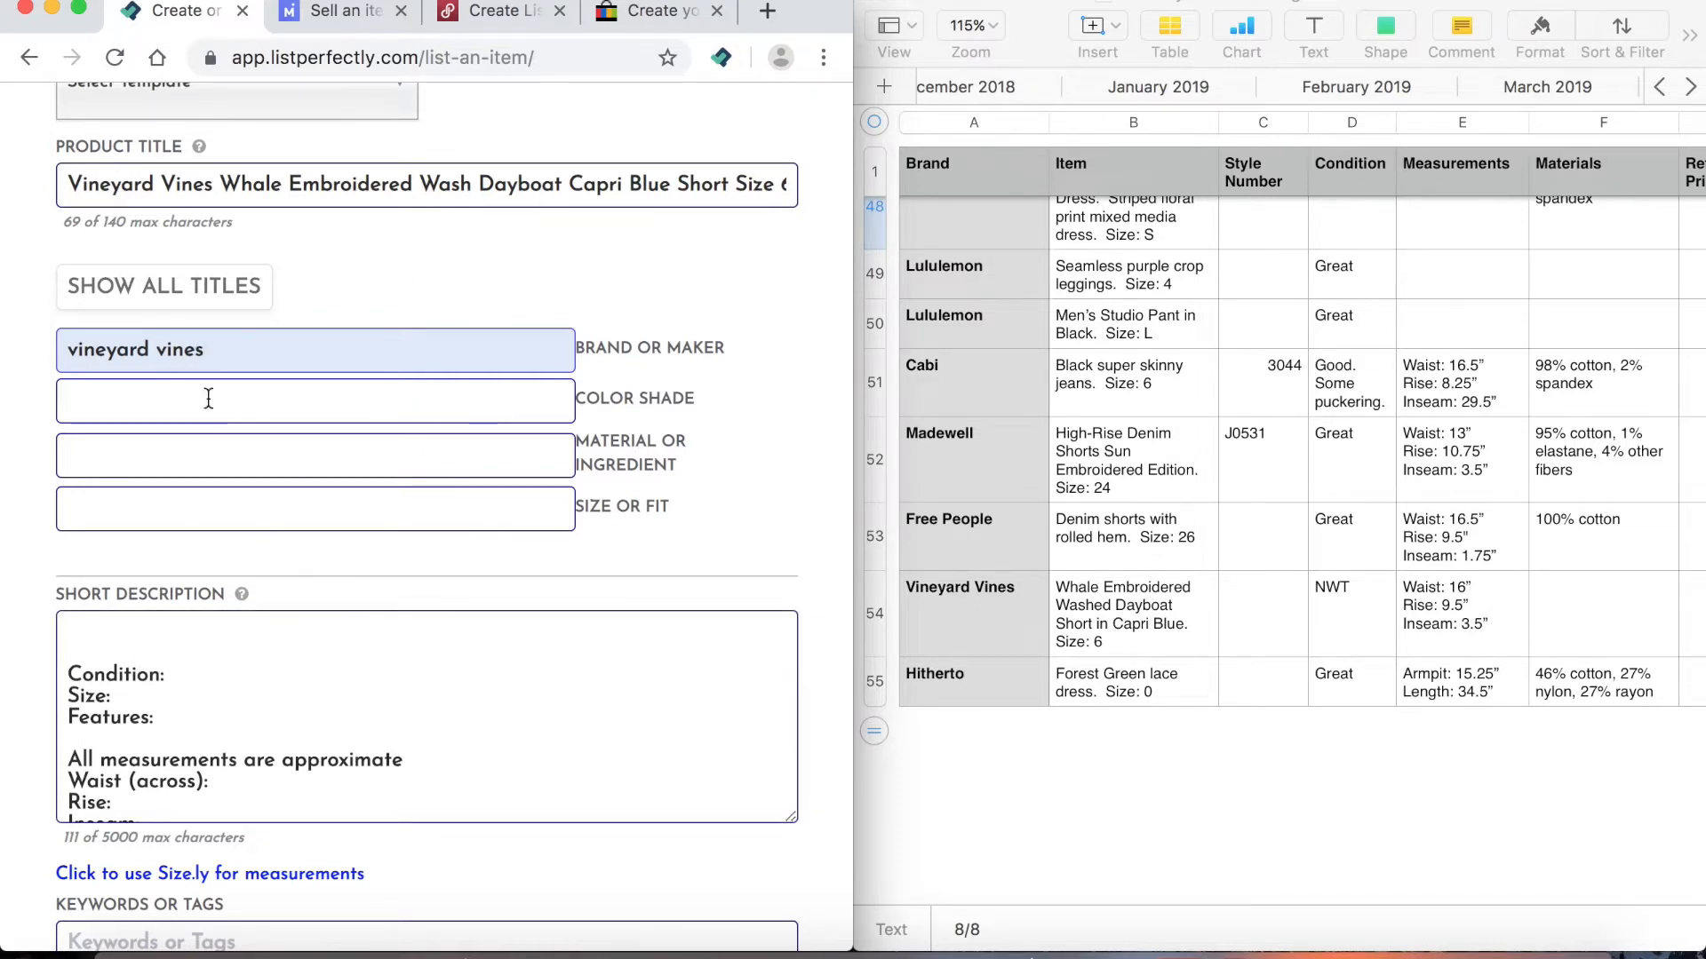
{"action": "left_click", "coordinate": [302, 407]}
{"action": "type", "text": "blue"}
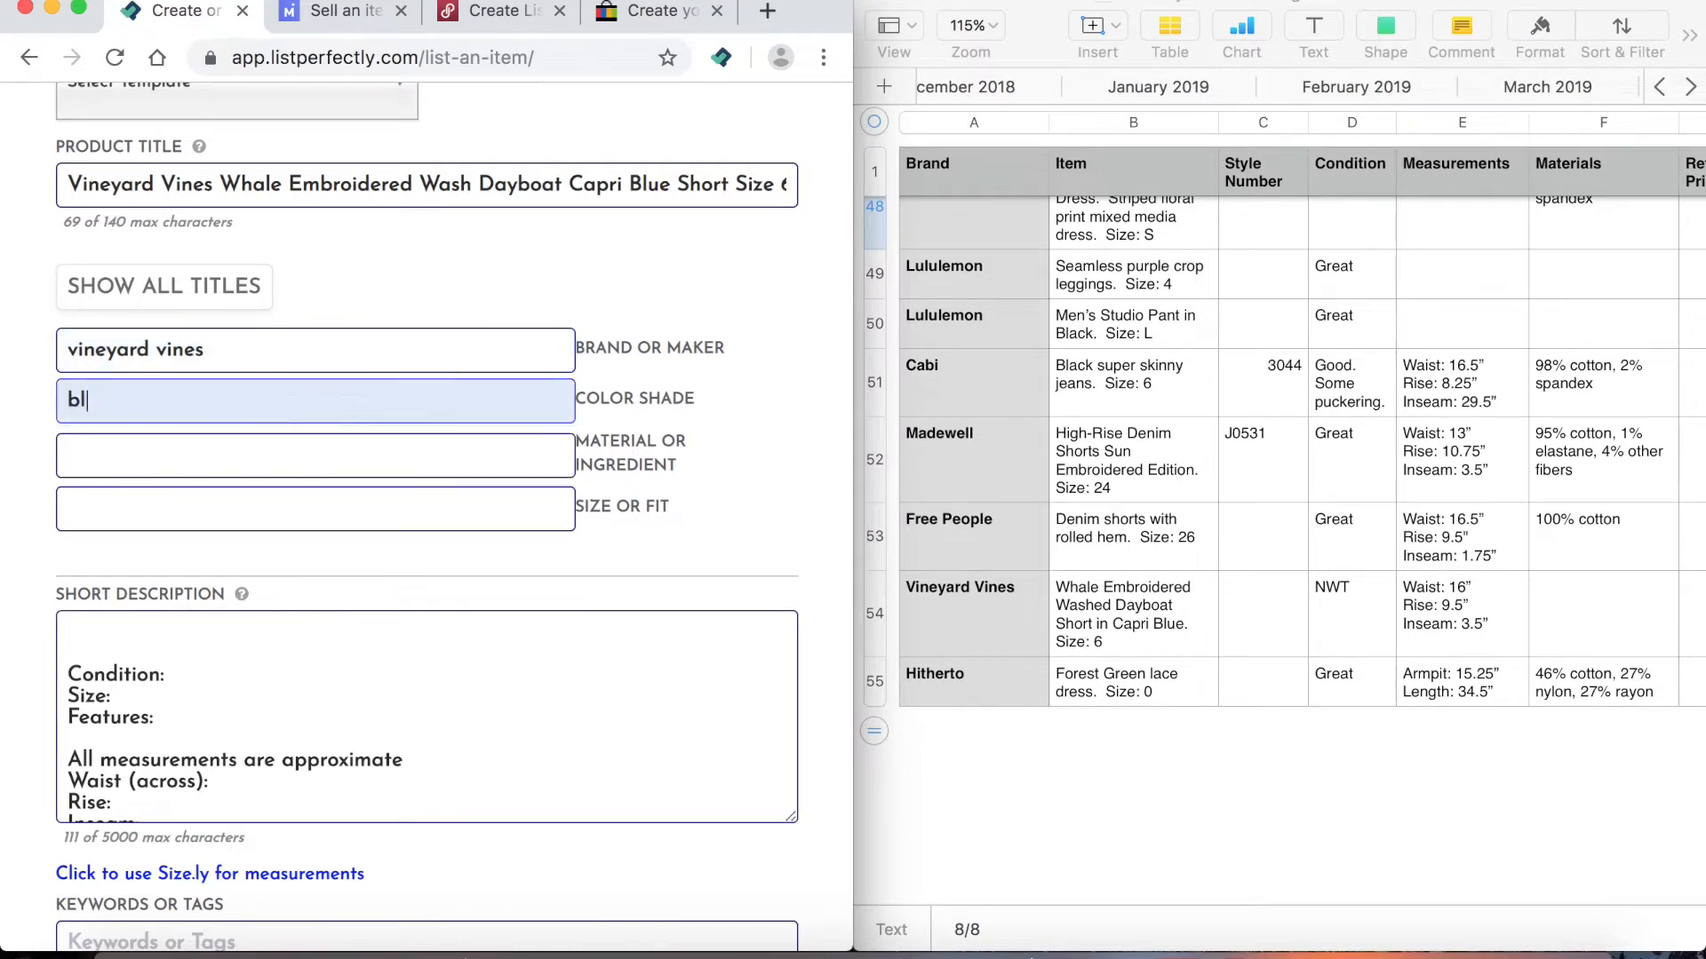
{"action": "left_click", "coordinate": [331, 513]}
{"action": "type", "text": "6"}
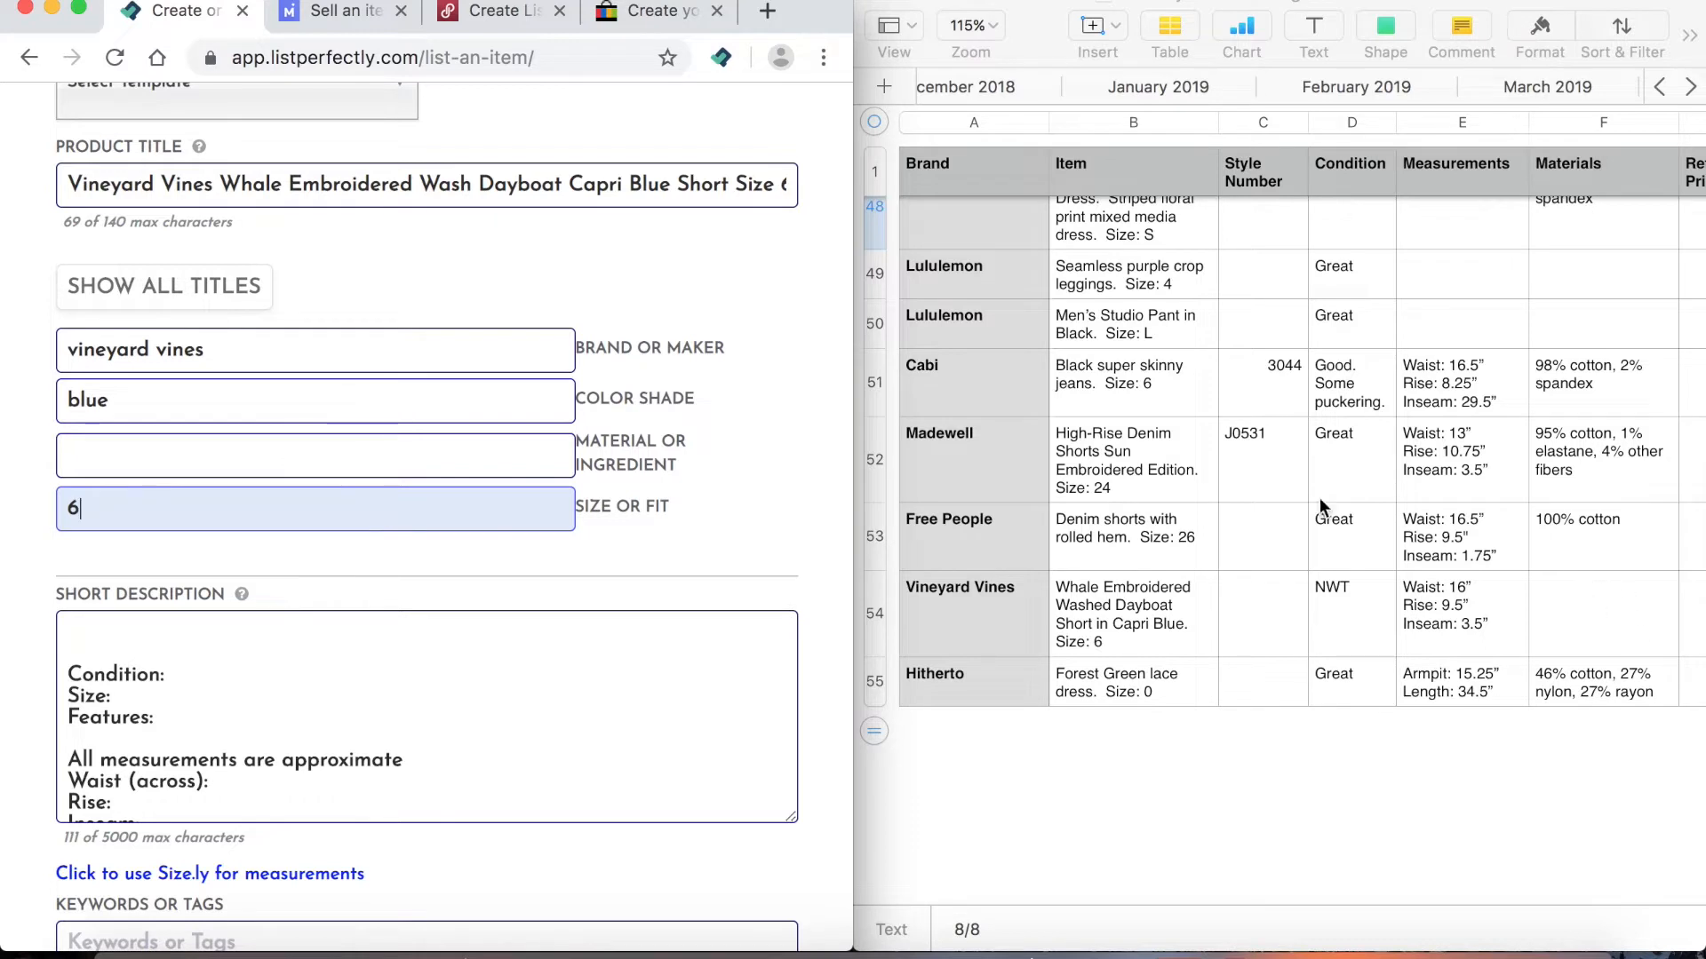
Add the opening line "Vineyard Vines Whale Embroidered Wash Dayboat Short in Capri Blue" to the short description
{"action": "scroll", "coordinate": [186, 691], "scroll_direction": "down", "scroll_amount": 3}
{"action": "scroll", "coordinate": [182, 675], "scroll_direction": "up", "scroll_amount": 3}
{"action": "left_click", "coordinate": [167, 631]}
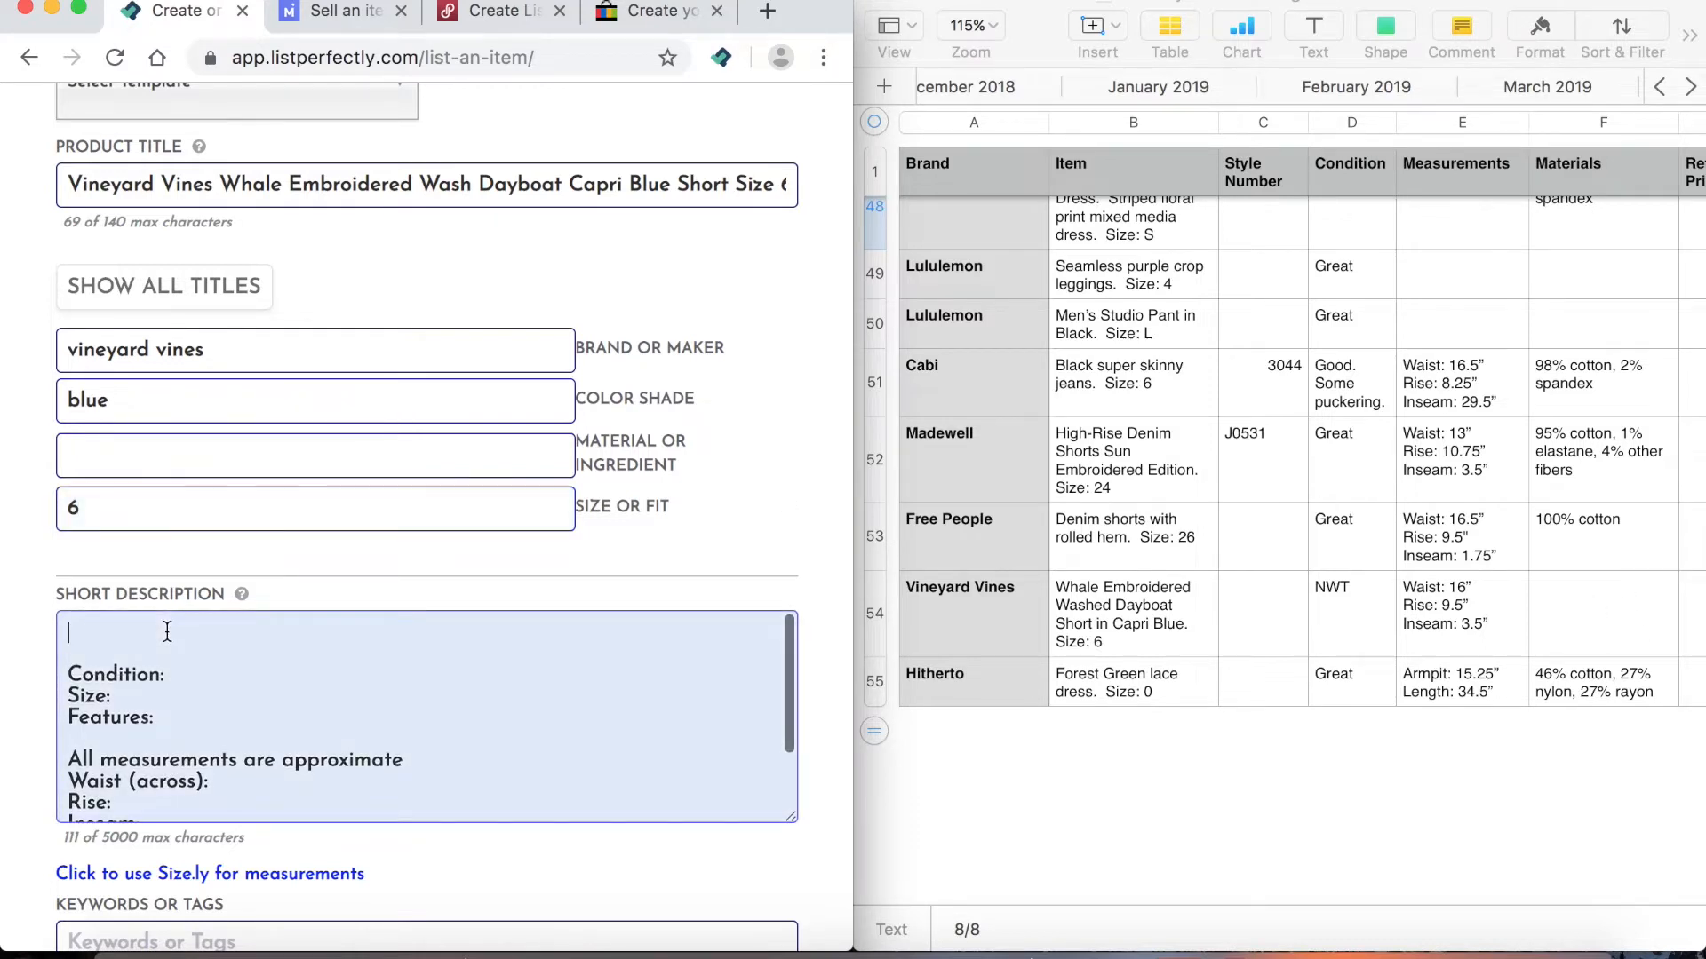
{"action": "type", "text": "Vineyard Vines Whale E"}
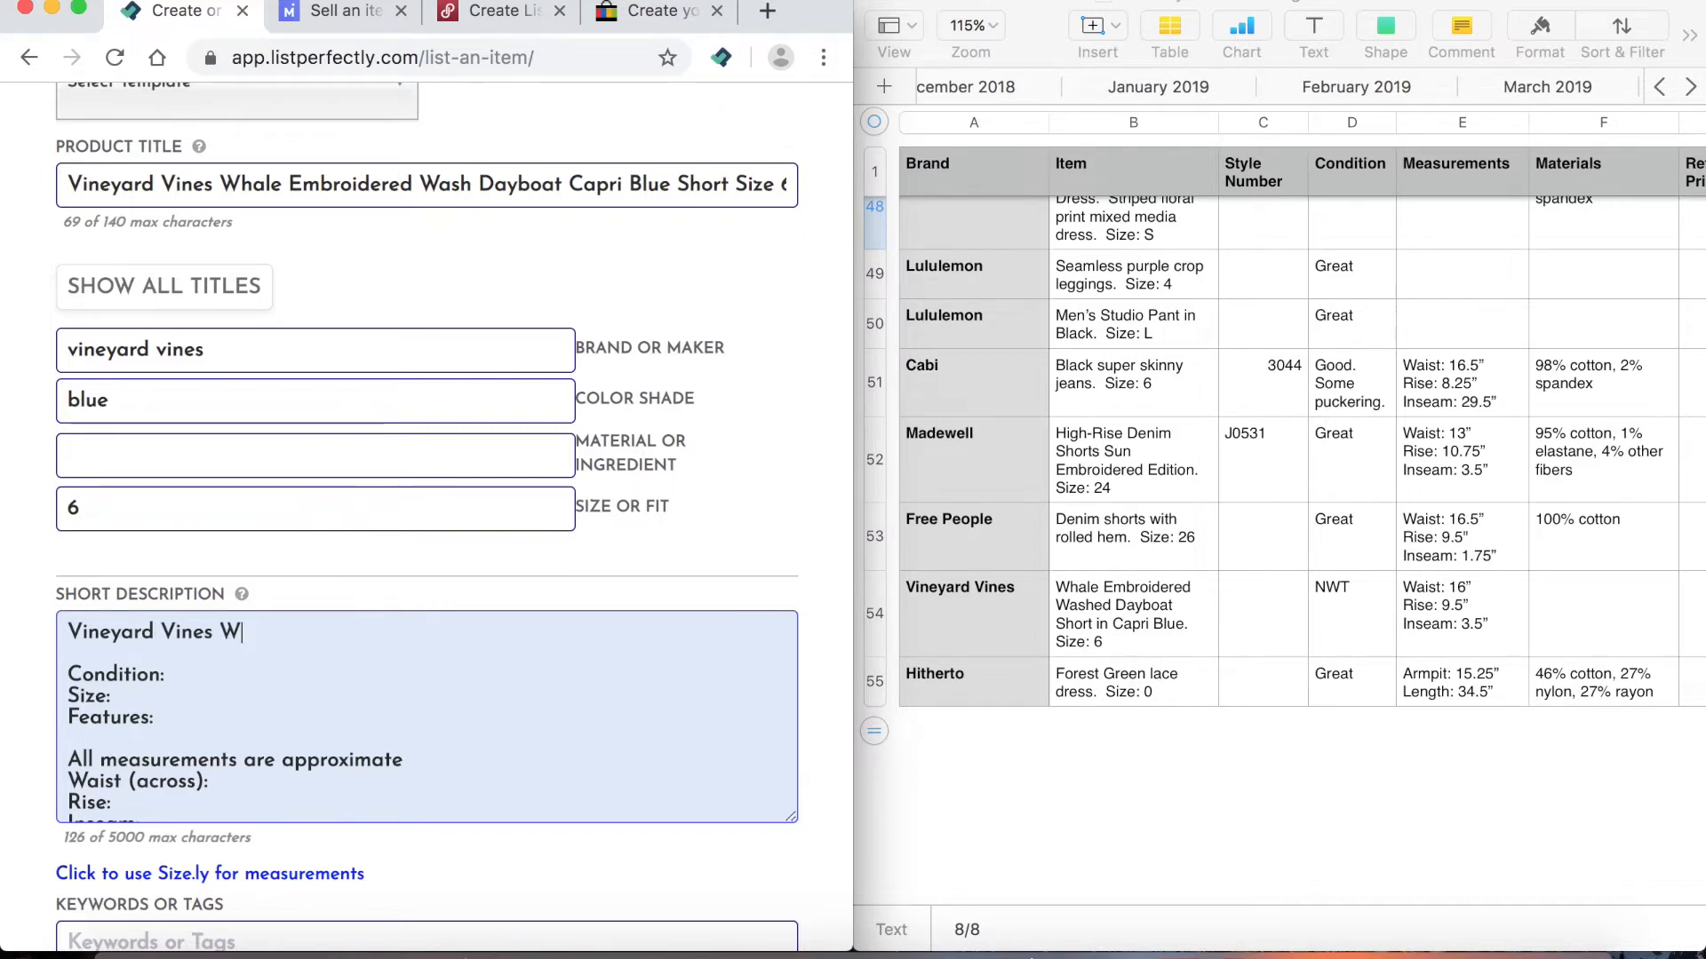
{"action": "type", "text": "d Wash Day"}
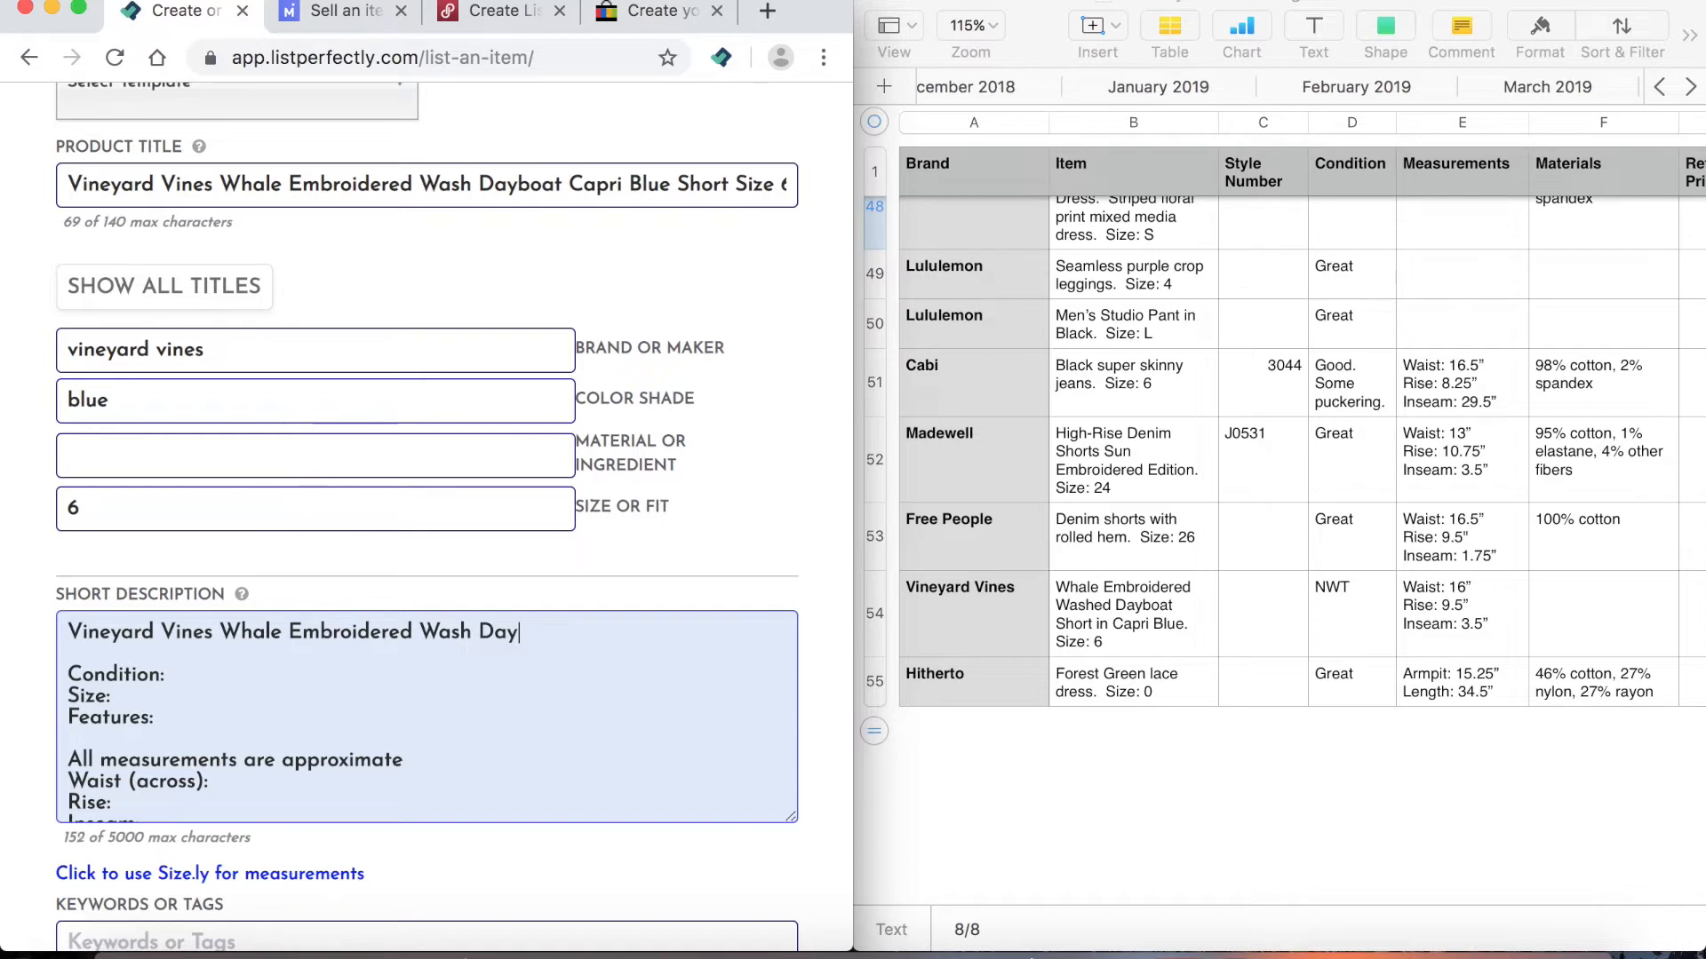
{"action": "type", "text": "boat Short in Capri Blue"}
Complete the description's condition as "New with tags. No flaws.", size as 6 and features as "blue shorts with embroidered whale pattern"
{"action": "left_click", "coordinate": [320, 685]}
{"action": "type", "text": "New with tags.  No flaws."}
{"action": "left_click", "coordinate": [213, 695]}
{"action": "type", "text": "6 Features: blue shorts with embroidered whale pattern"}
Enter waist 16", rise 9.5" and inseam 3.5" in the short description and delete its Materials line
{"action": "scroll", "coordinate": [222, 720], "scroll_direction": "down", "scroll_amount": 2}
{"action": "left_click", "coordinate": [217, 716]}
{"action": "type", "text": "16\""}
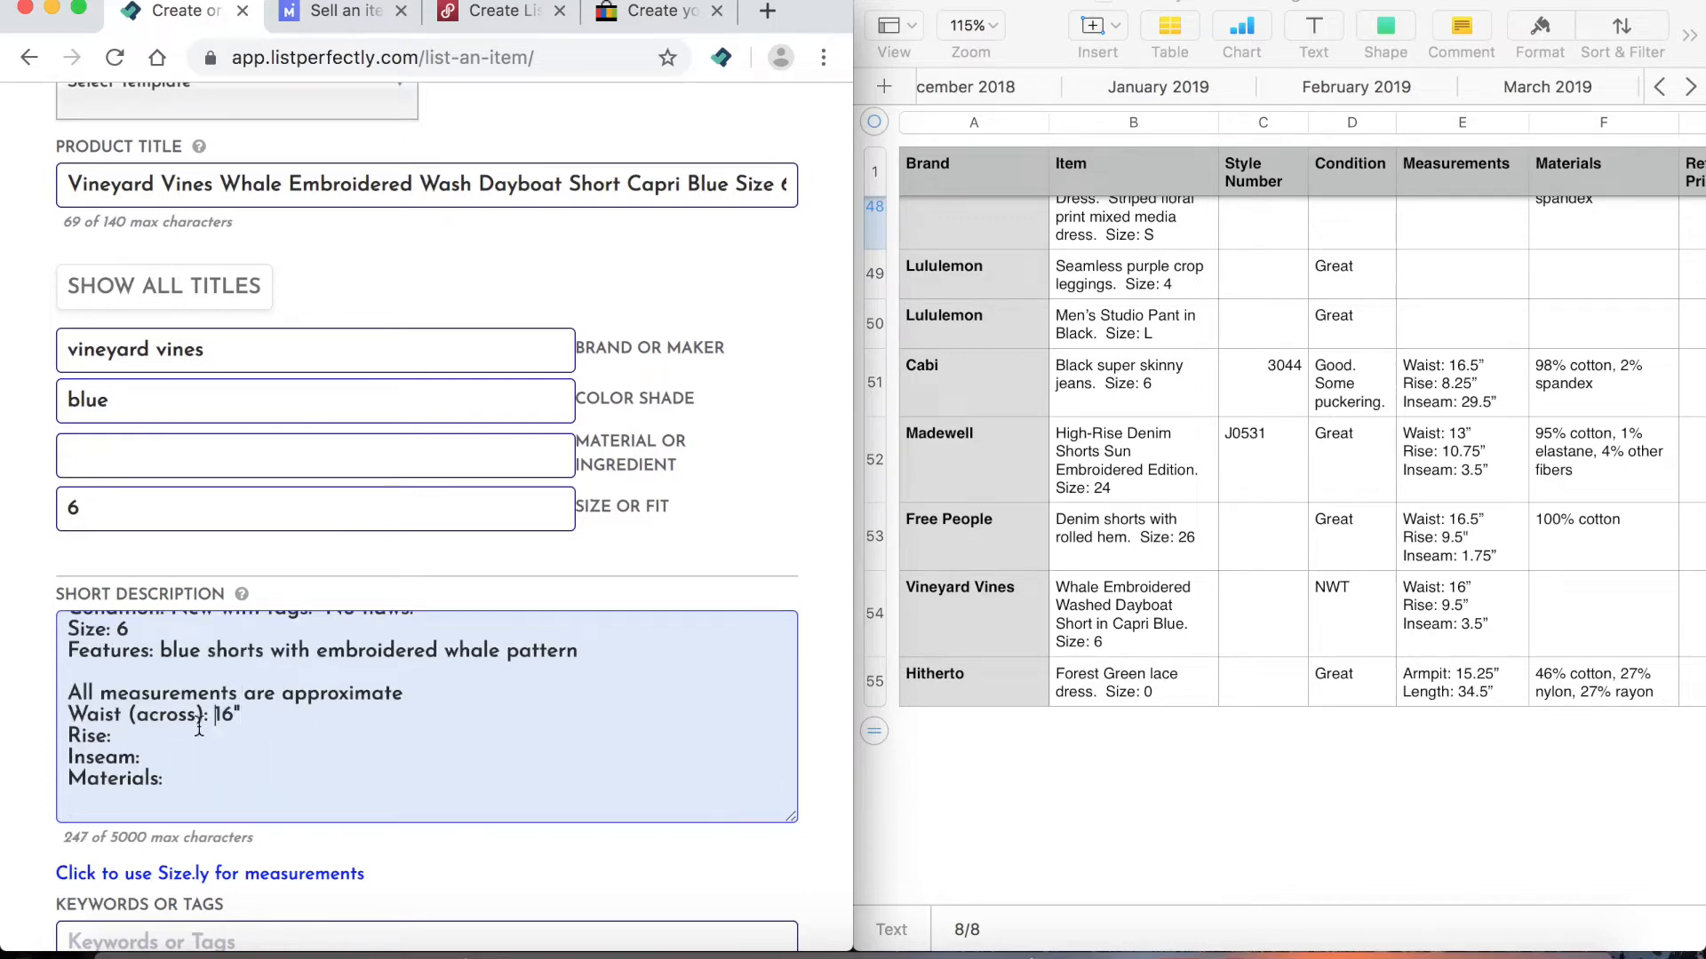
{"action": "left_click", "coordinate": [156, 736]}
{"action": "type", "text": "9.5\""}
{"action": "left_click", "coordinate": [153, 757]}
{"action": "type", "text": "3.5\""}
{"action": "left_click_drag", "start_coordinate": [167, 780], "coordinate": [66, 780]}
{"action": "key", "text": "BackSpace"}
{"action": "key", "text": "BackSpace"}
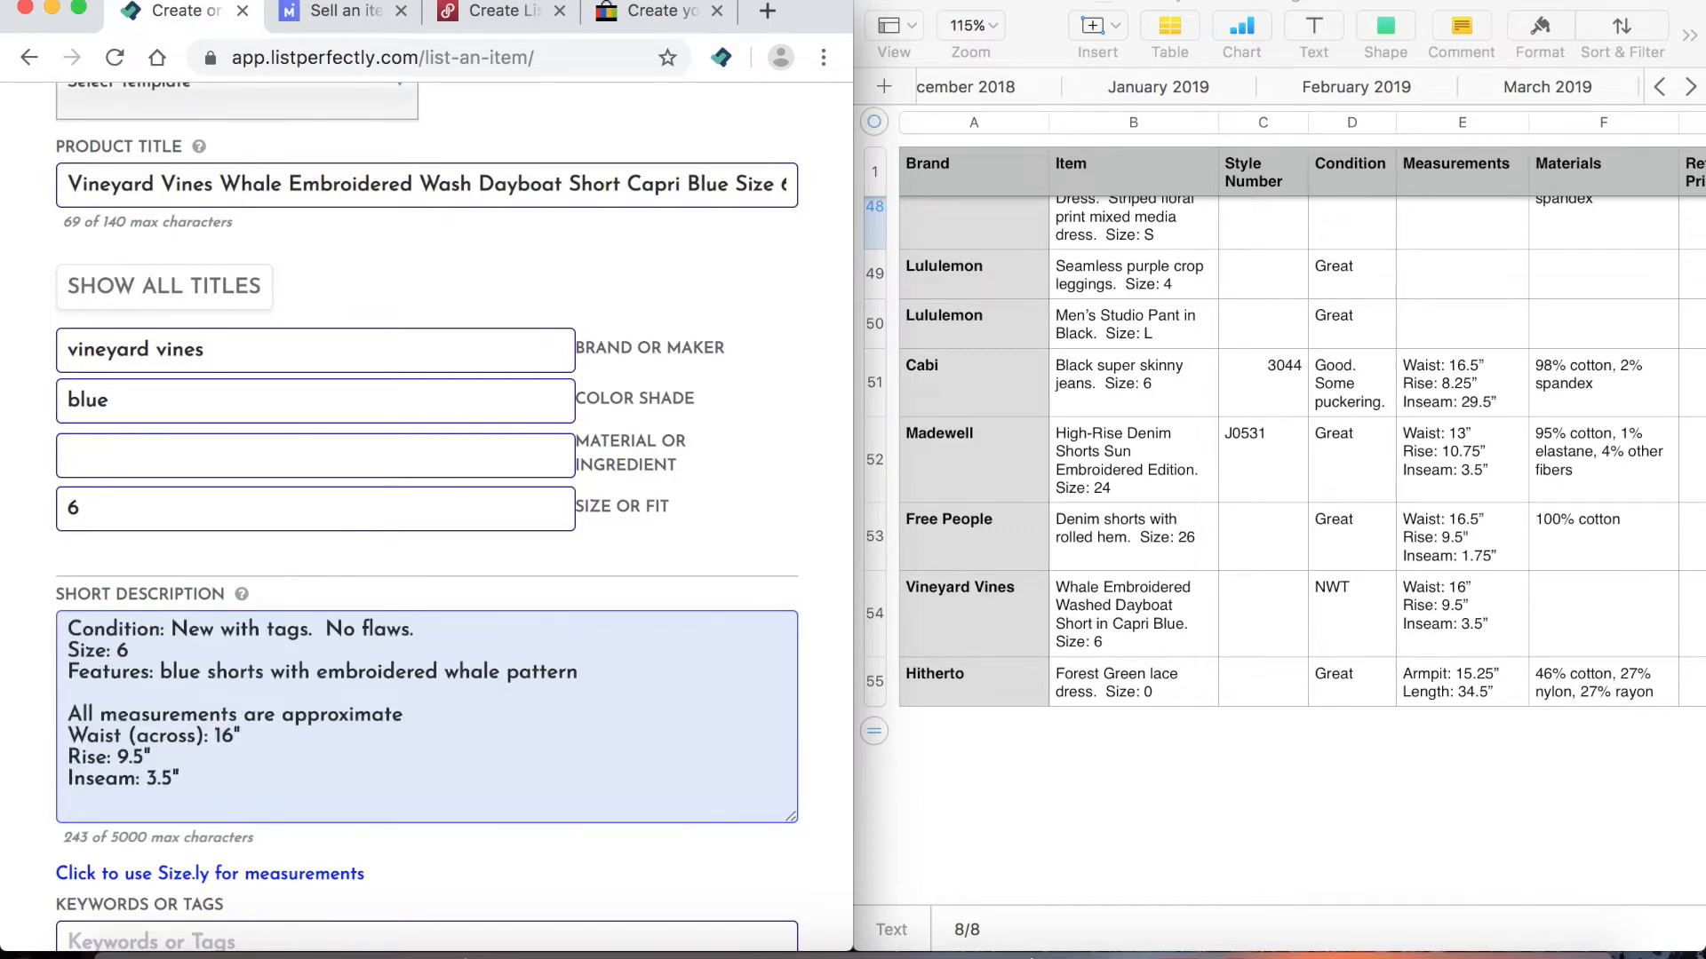
Check the Vineyard Vines prices in the spreadsheet and set the listing's MSRP to $98 and price to $35
{"action": "scroll", "coordinate": [383, 632], "scroll_direction": "down", "scroll_amount": 5}
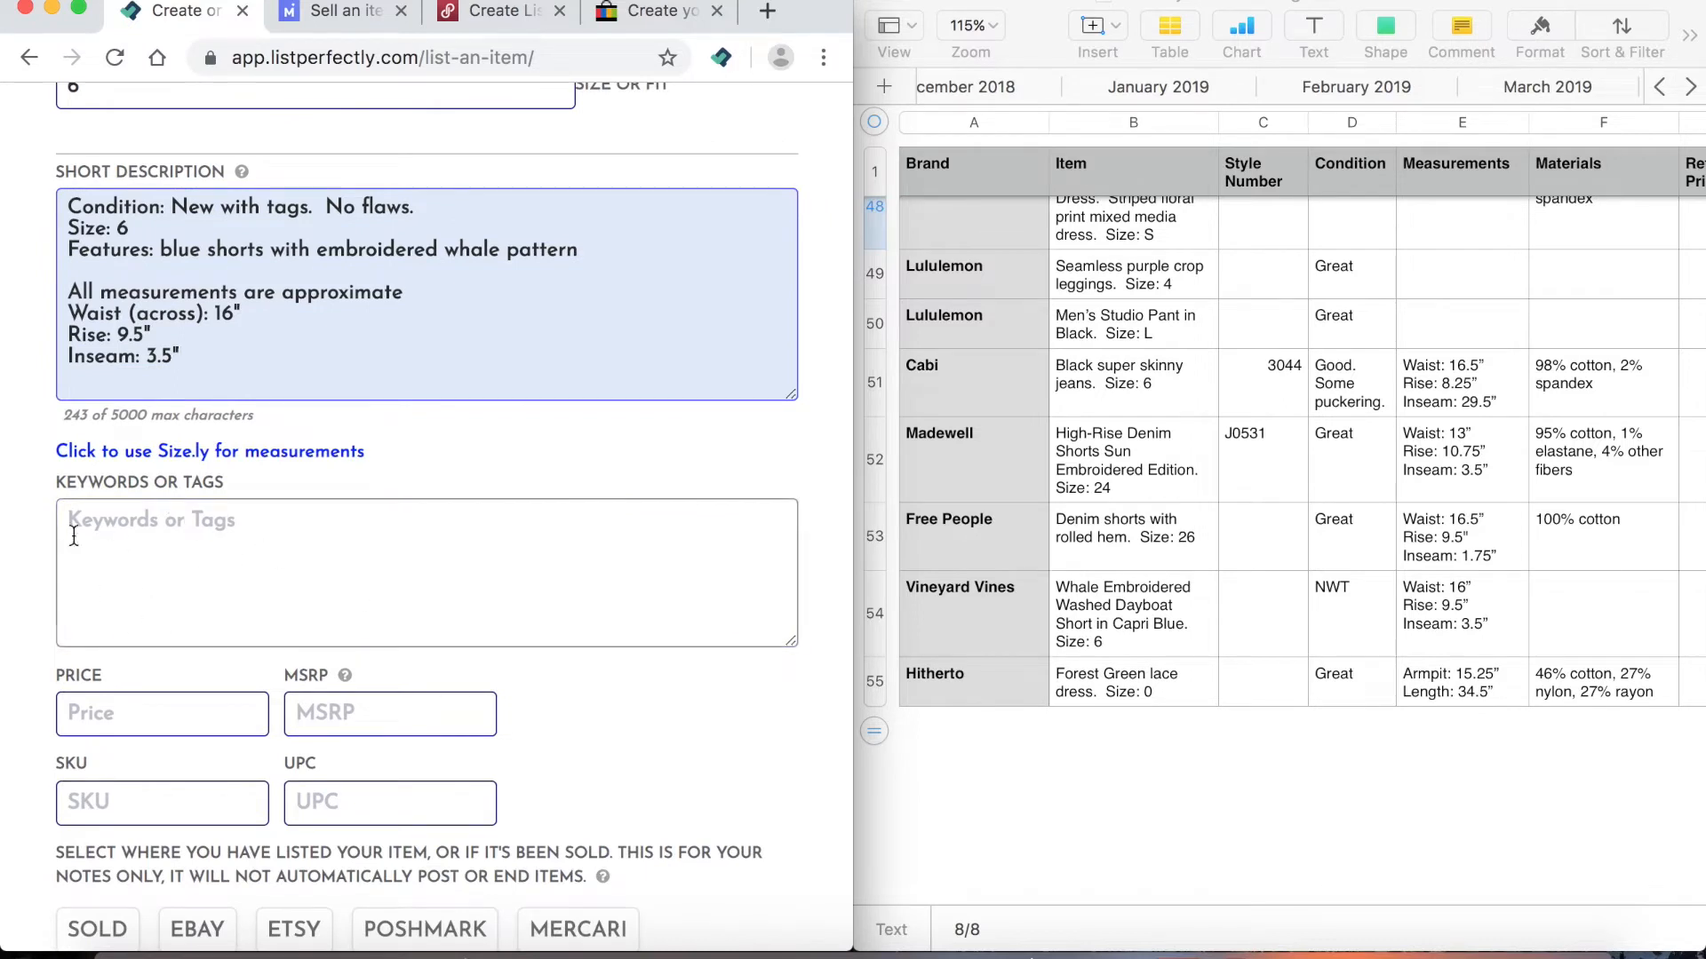
{"action": "scroll", "coordinate": [98, 587], "scroll_direction": "down", "scroll_amount": 1}
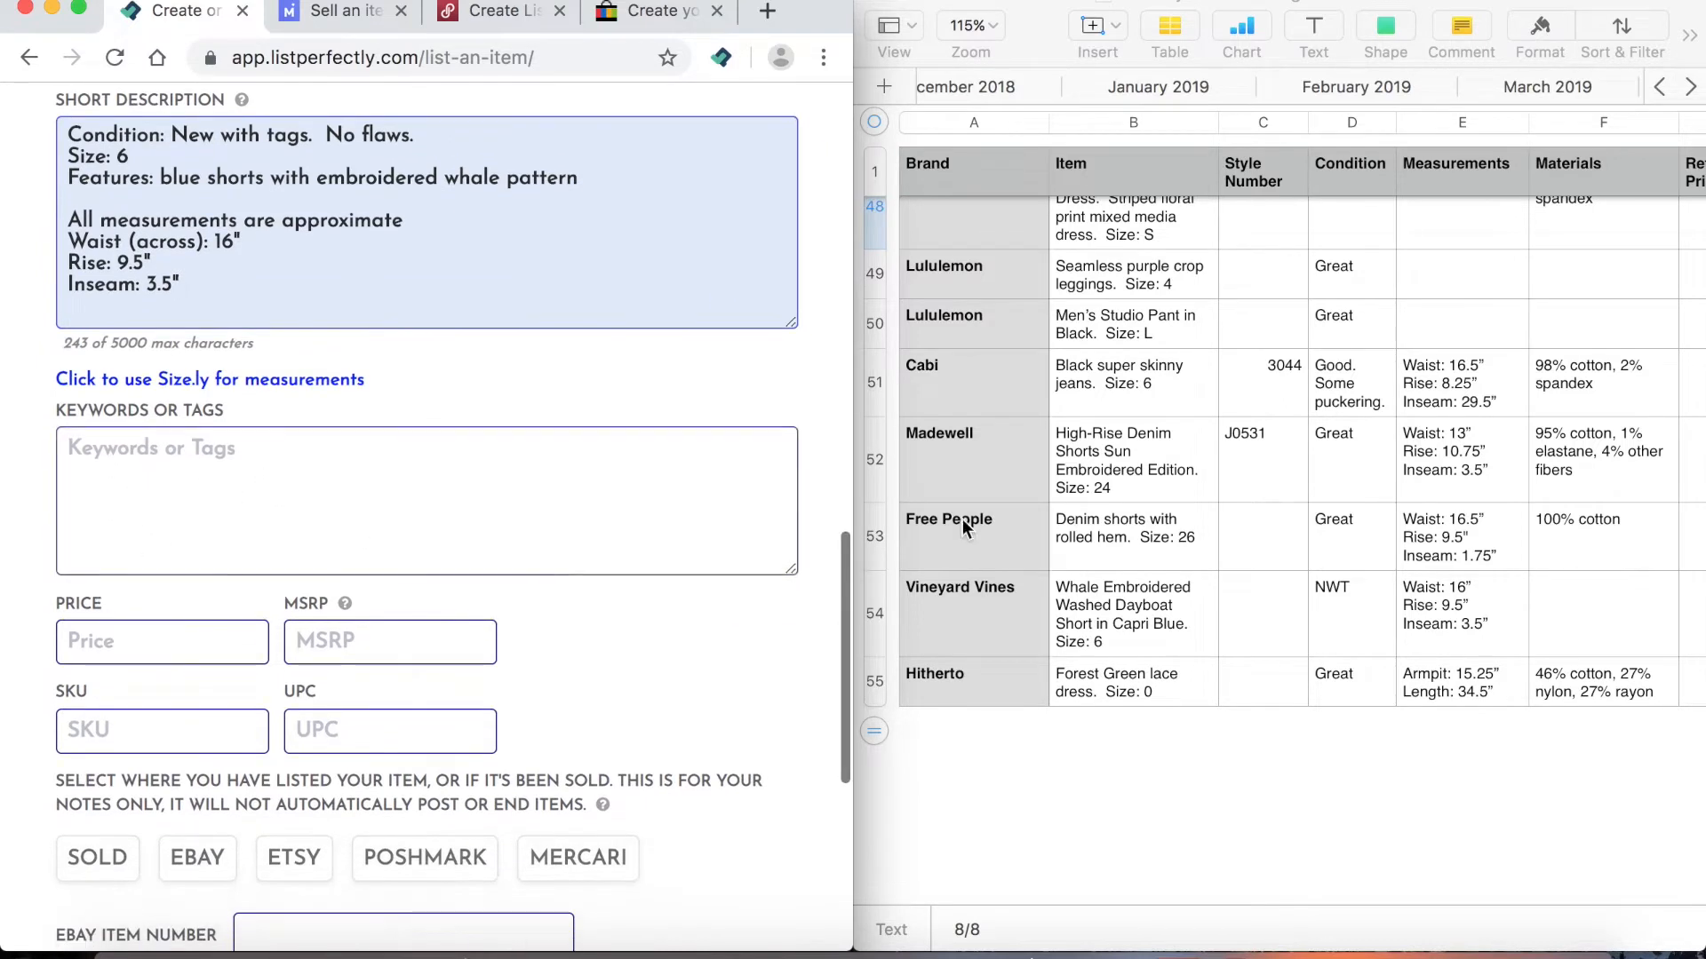
{"action": "scroll", "coordinate": [1186, 623], "scroll_direction": "right", "scroll_amount": 5}
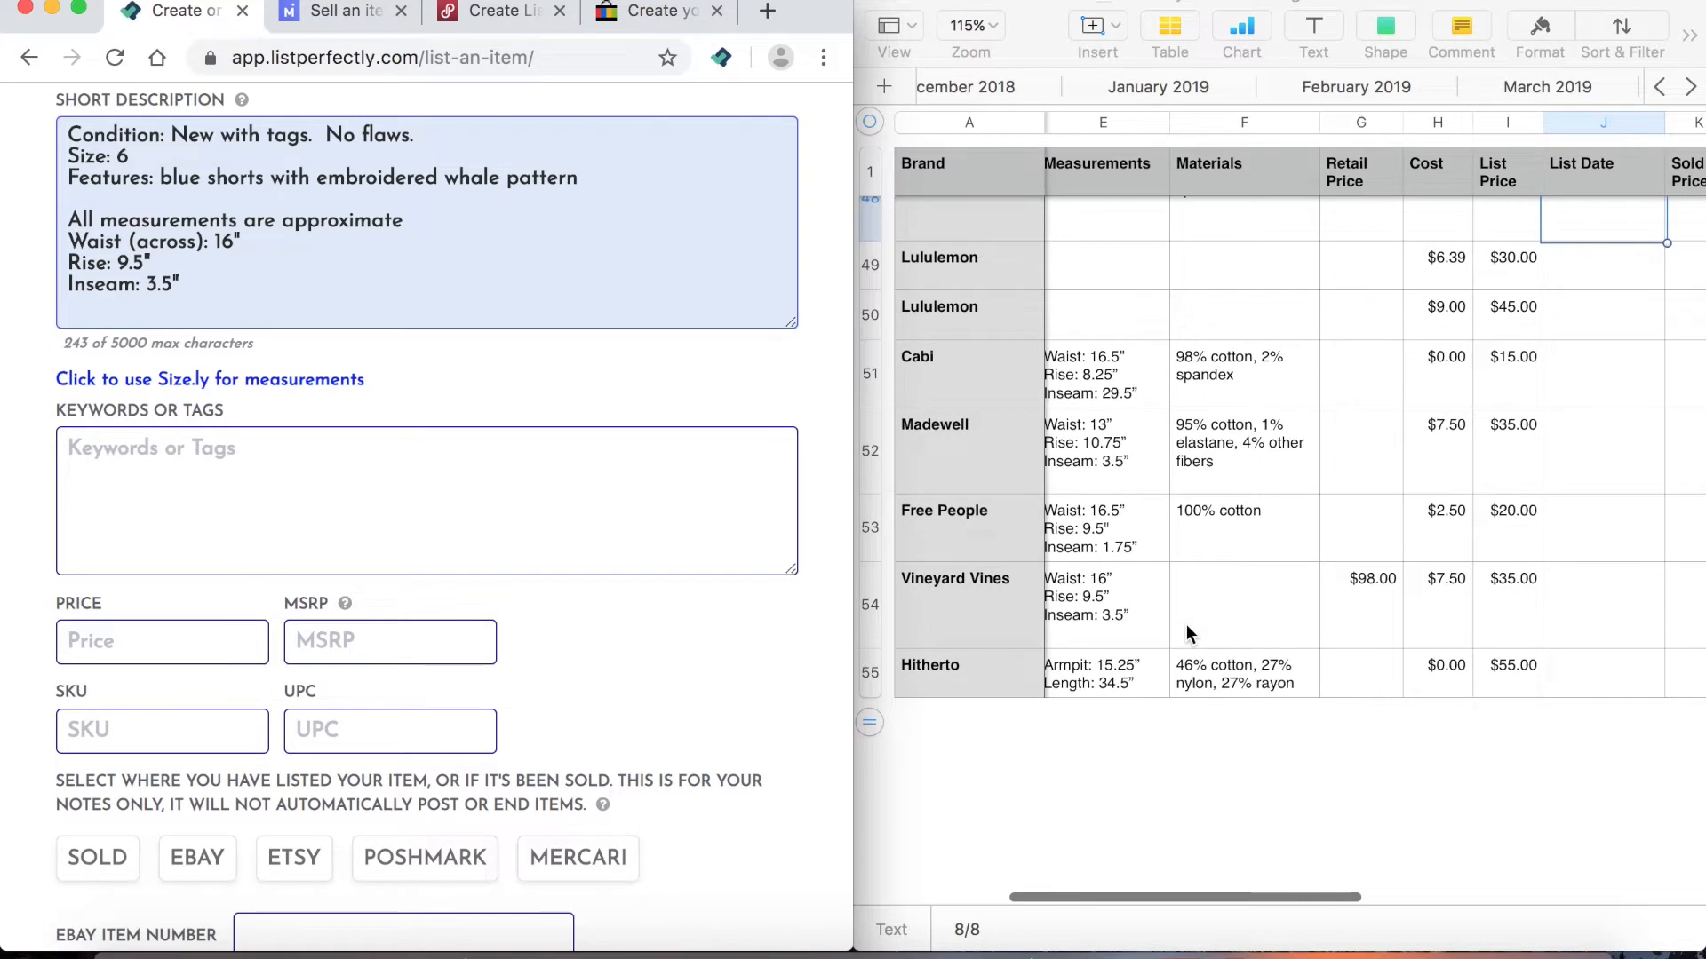
{"action": "scroll", "coordinate": [1191, 626], "scroll_direction": "left", "scroll_amount": 5}
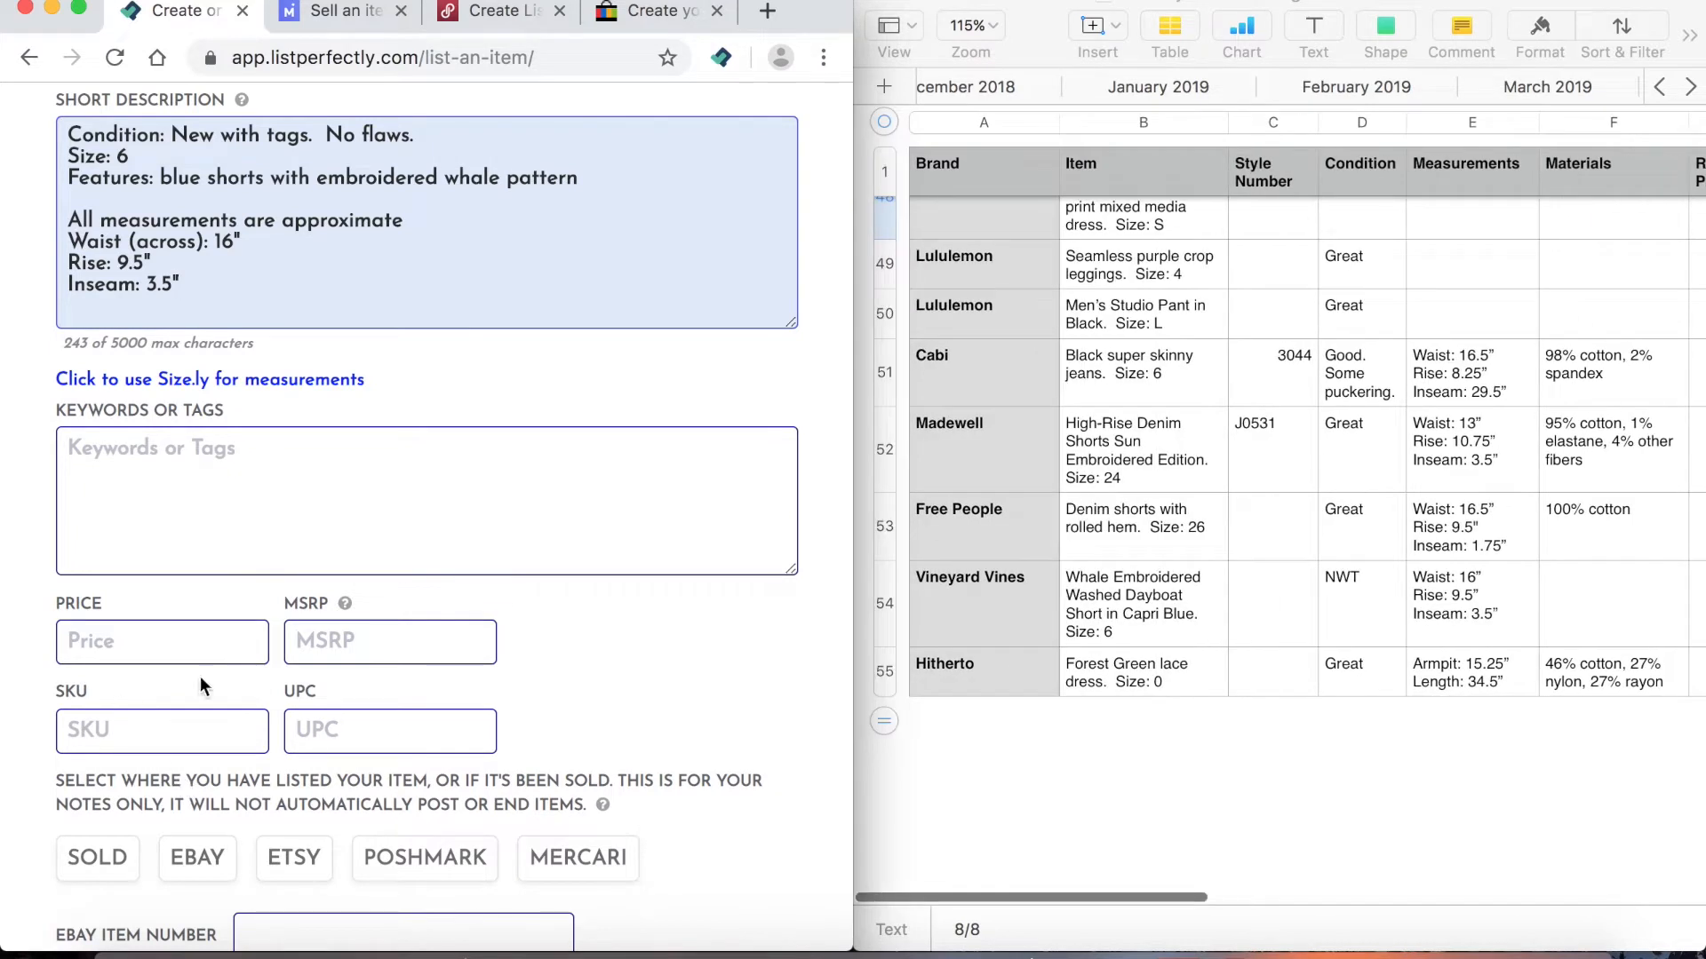
{"action": "left_click", "coordinate": [294, 649]}
{"action": "type", "text": "98"}
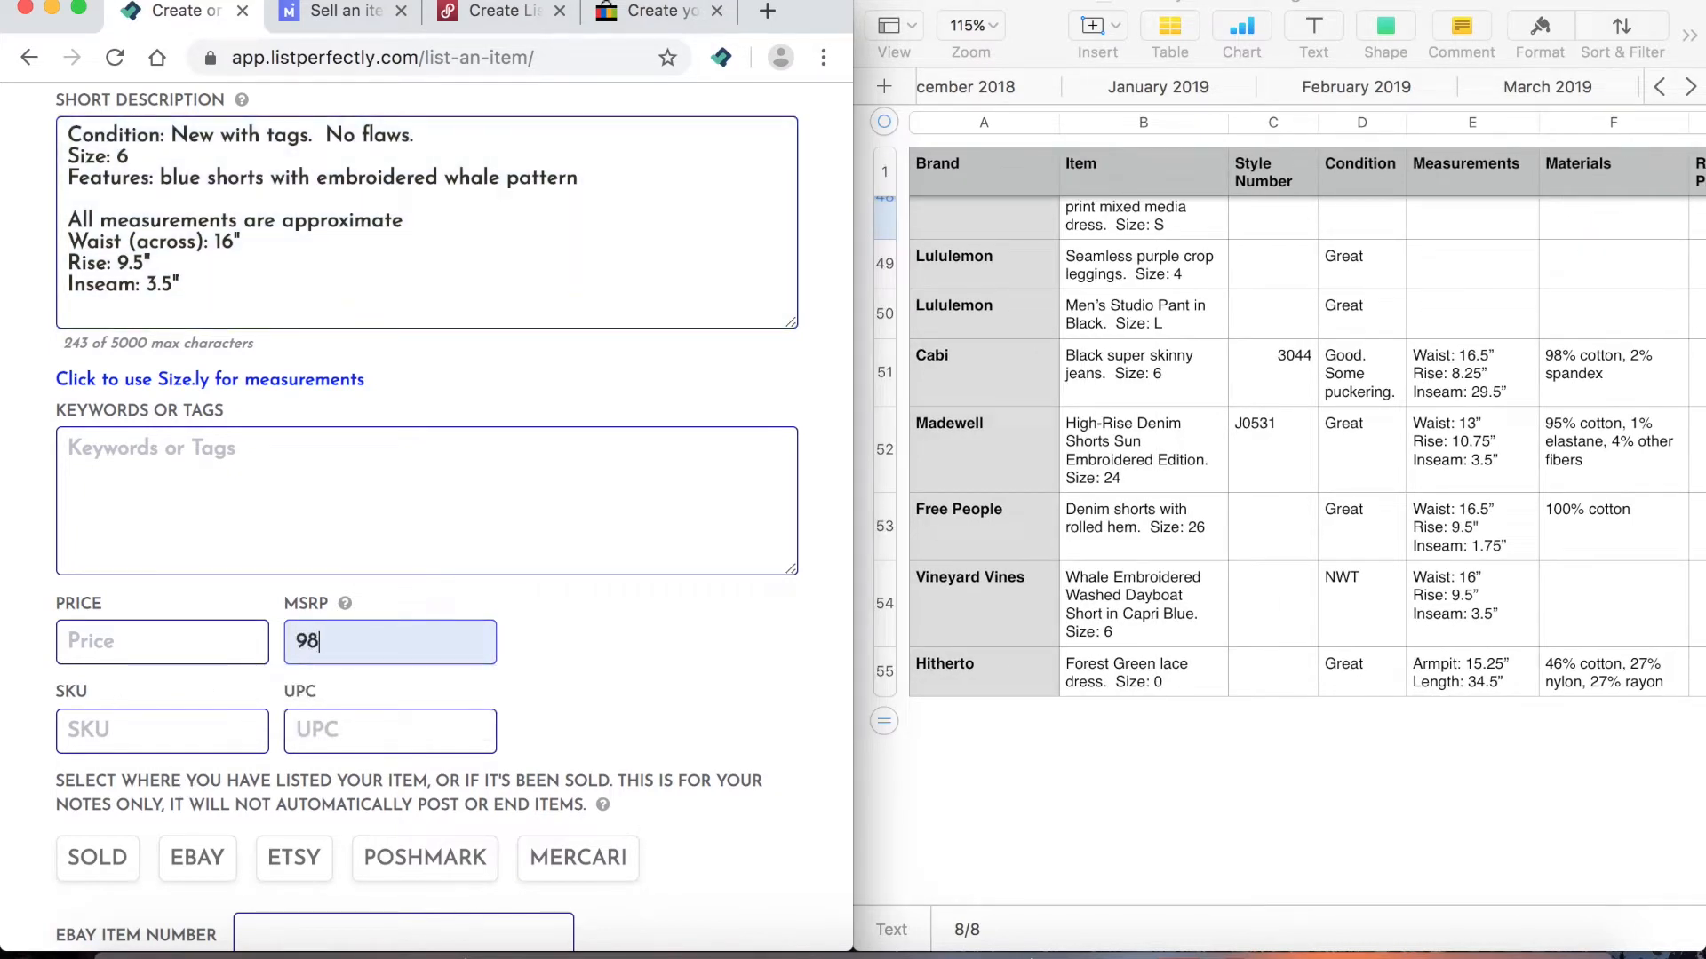
{"action": "left_click", "coordinate": [174, 650]}
{"action": "type", "text": "35"}
{"action": "left_click", "coordinate": [680, 645]}
Submit the completed listing, leaving the SKU, UPC and marketplace fields blank
{"action": "scroll", "coordinate": [679, 647], "scroll_direction": "down", "scroll_amount": 4}
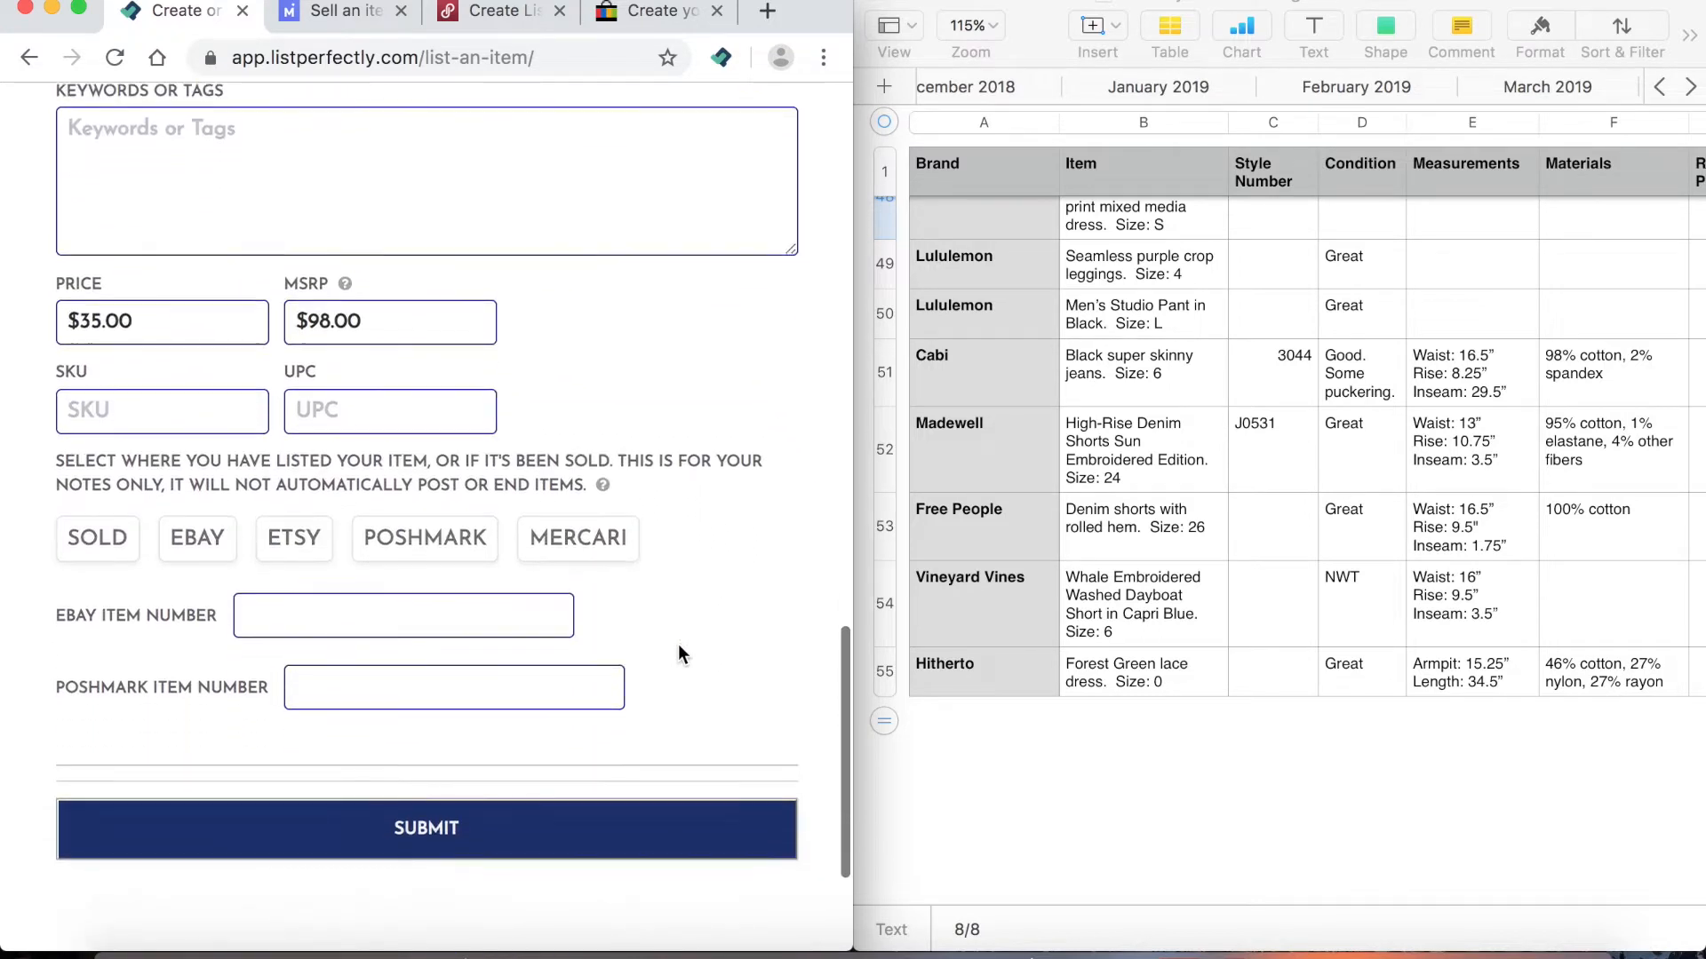
{"action": "scroll", "coordinate": [684, 655], "scroll_direction": "down", "scroll_amount": 1}
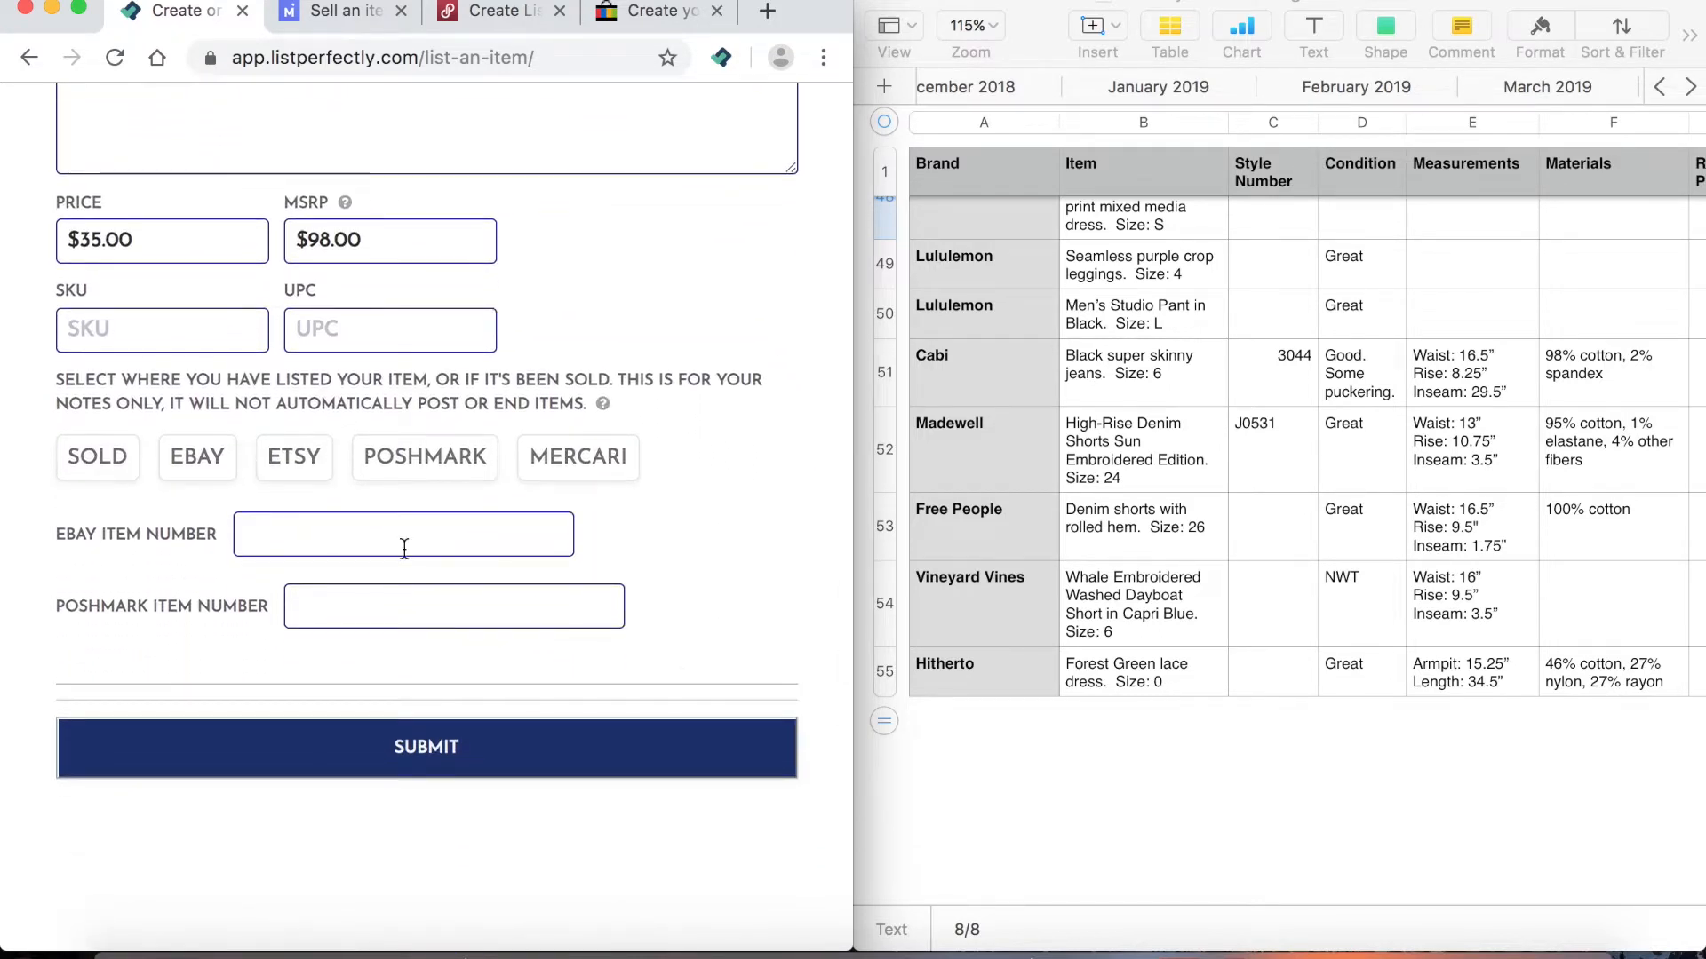
{"action": "scroll", "coordinate": [404, 548], "scroll_direction": "down", "scroll_amount": 1}
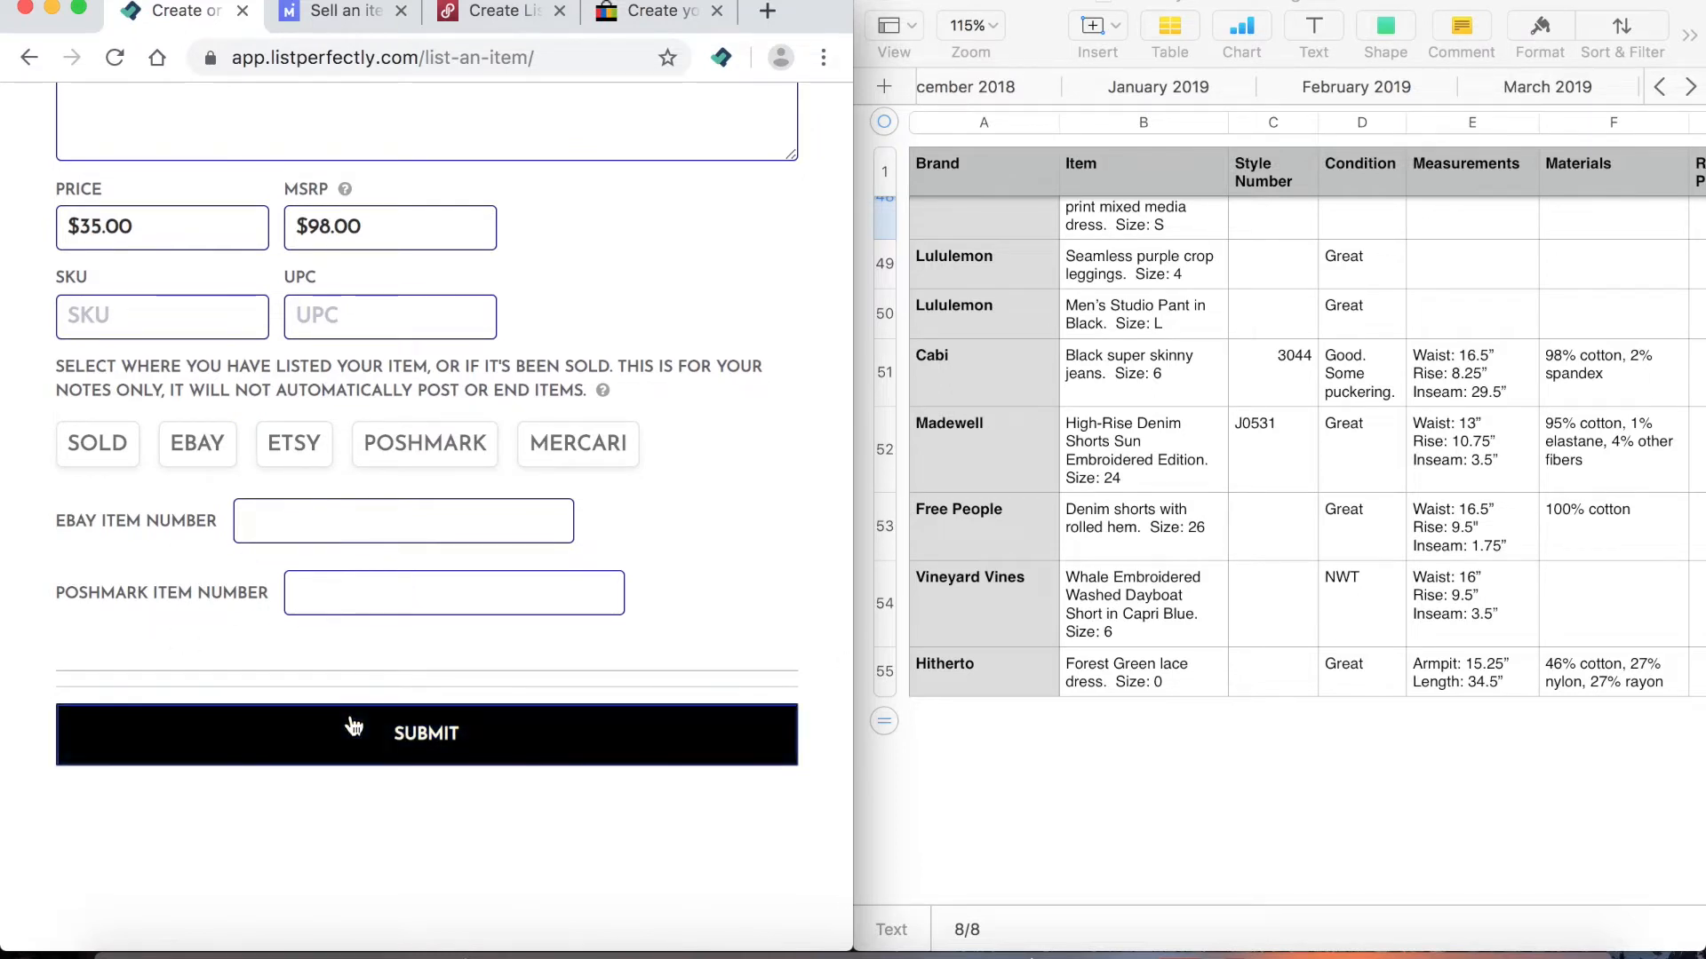
{"action": "left_click", "coordinate": [354, 760]}
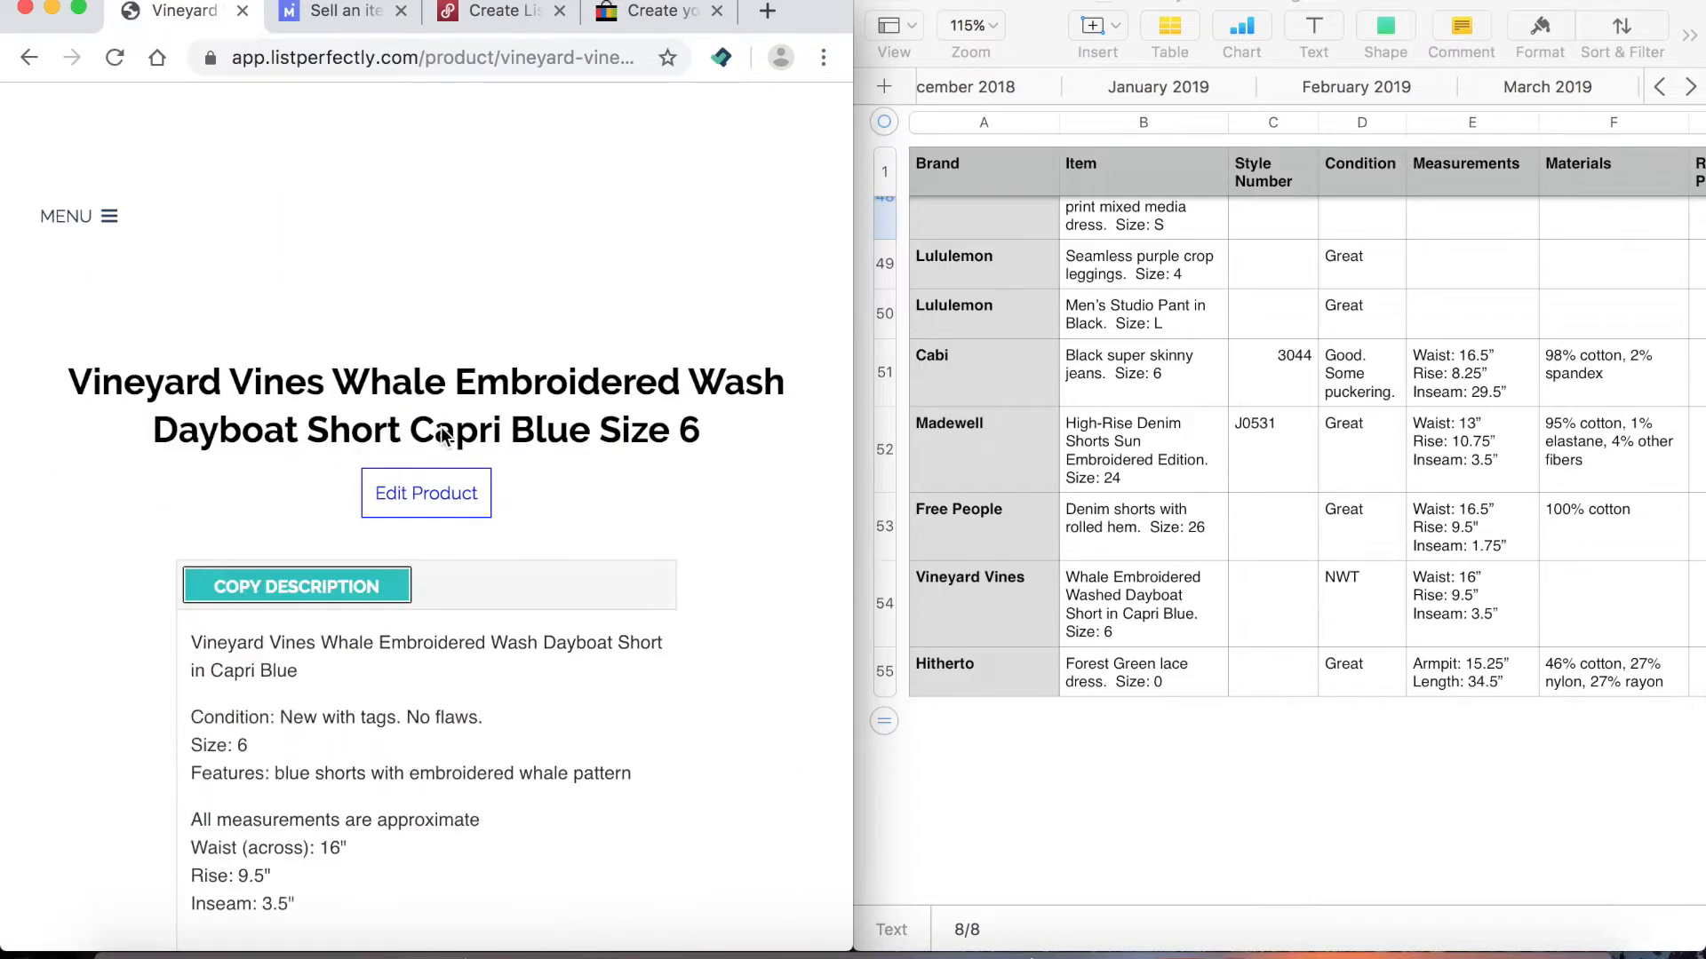
Review the saved listing's title, description and photos on its product page
{"action": "scroll", "coordinate": [441, 435], "scroll_direction": "down", "scroll_amount": 5}
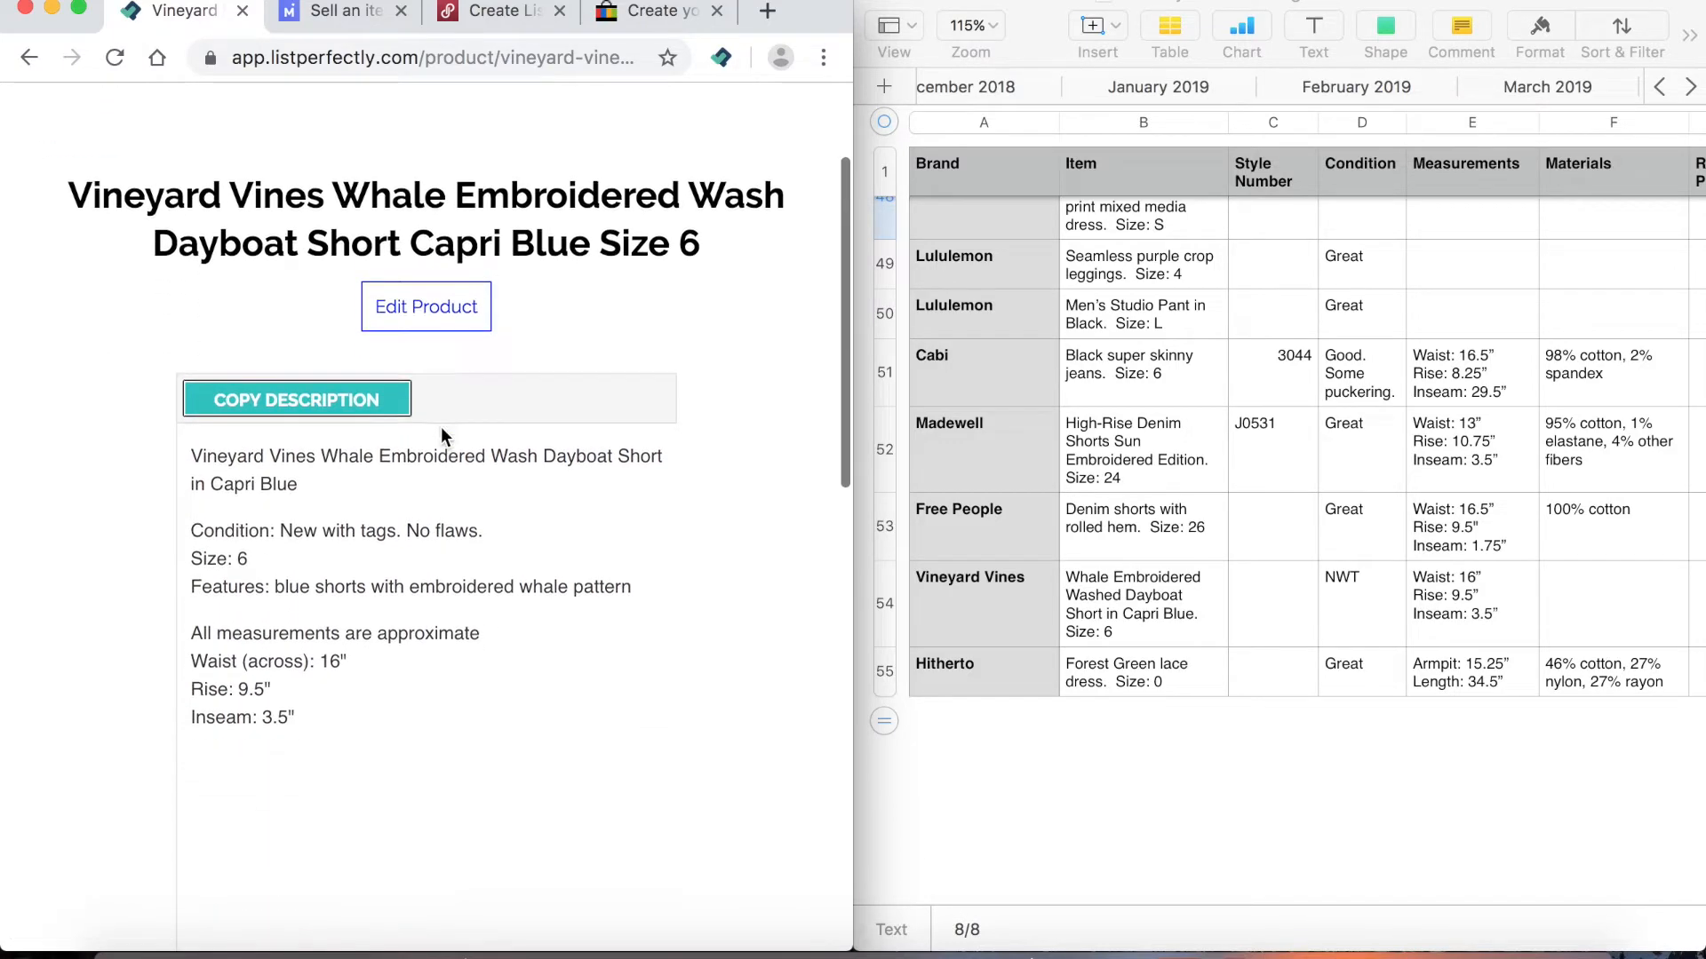
{"action": "scroll", "coordinate": [441, 428], "scroll_direction": "down", "scroll_amount": 12}
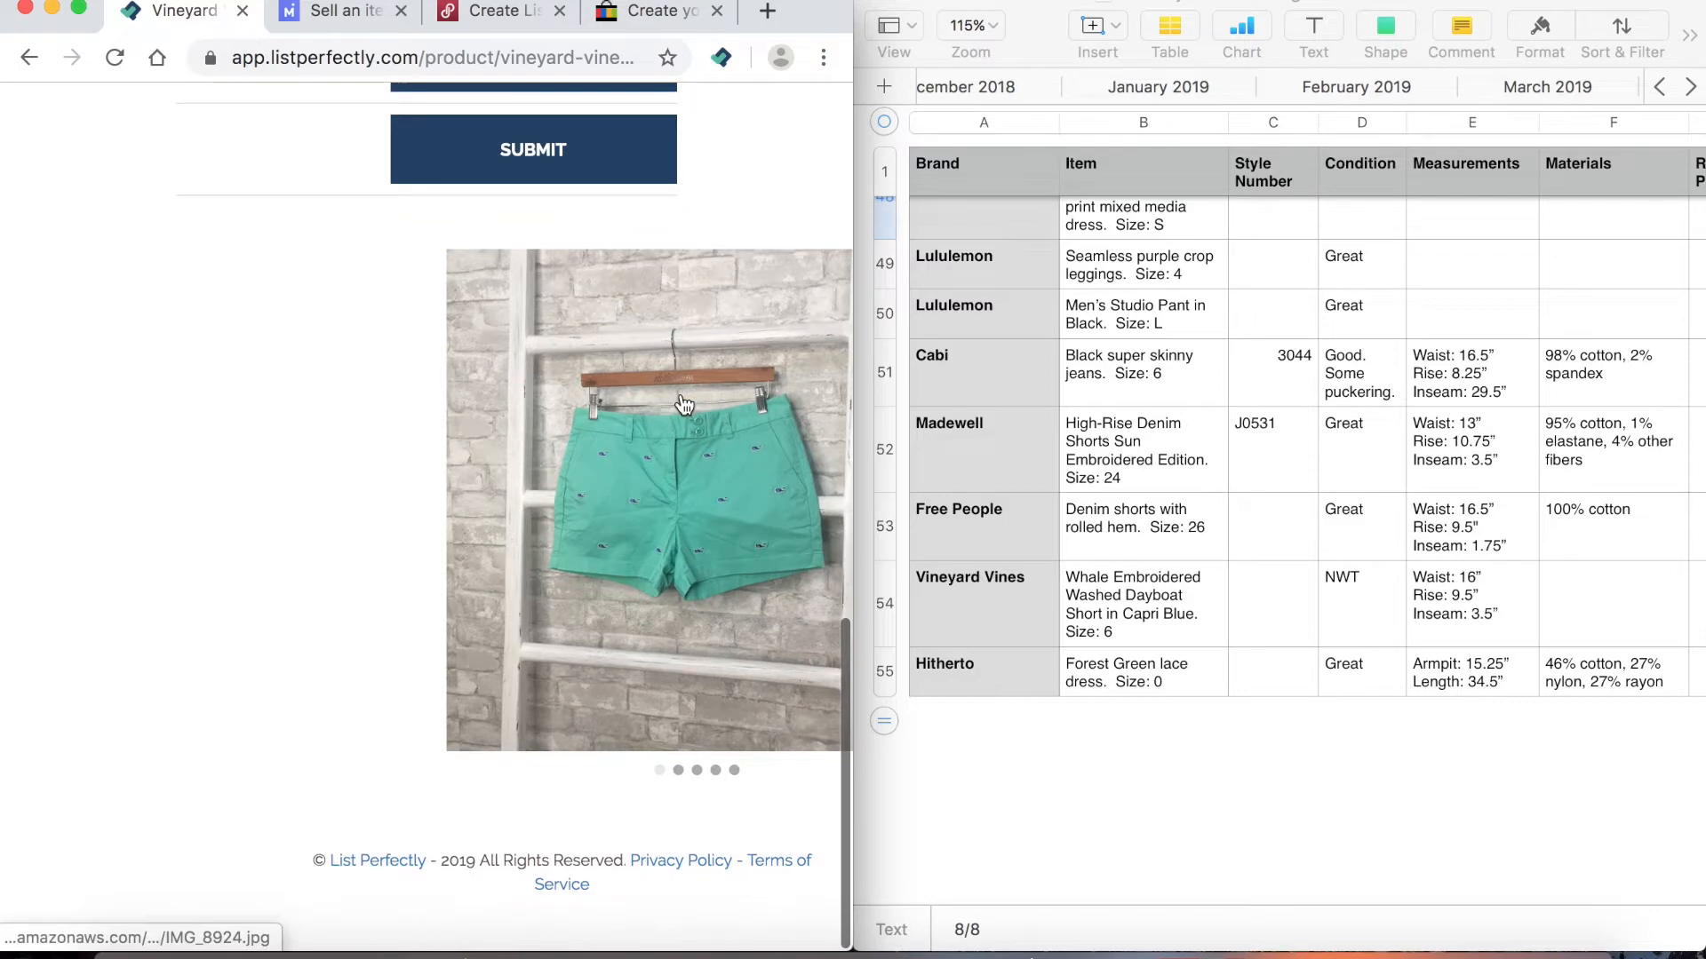
{"action": "scroll", "coordinate": [684, 406], "scroll_direction": "up", "scroll_amount": 10}
{"action": "scroll", "coordinate": [684, 406], "scroll_direction": "up", "scroll_amount": 9}
{"action": "scroll", "coordinate": [684, 404], "scroll_direction": "down", "scroll_amount": 1}
{"action": "scroll", "coordinate": [684, 404], "scroll_direction": "up", "scroll_amount": 1}
{"action": "scroll", "coordinate": [683, 402], "scroll_direction": "down", "scroll_amount": 1}
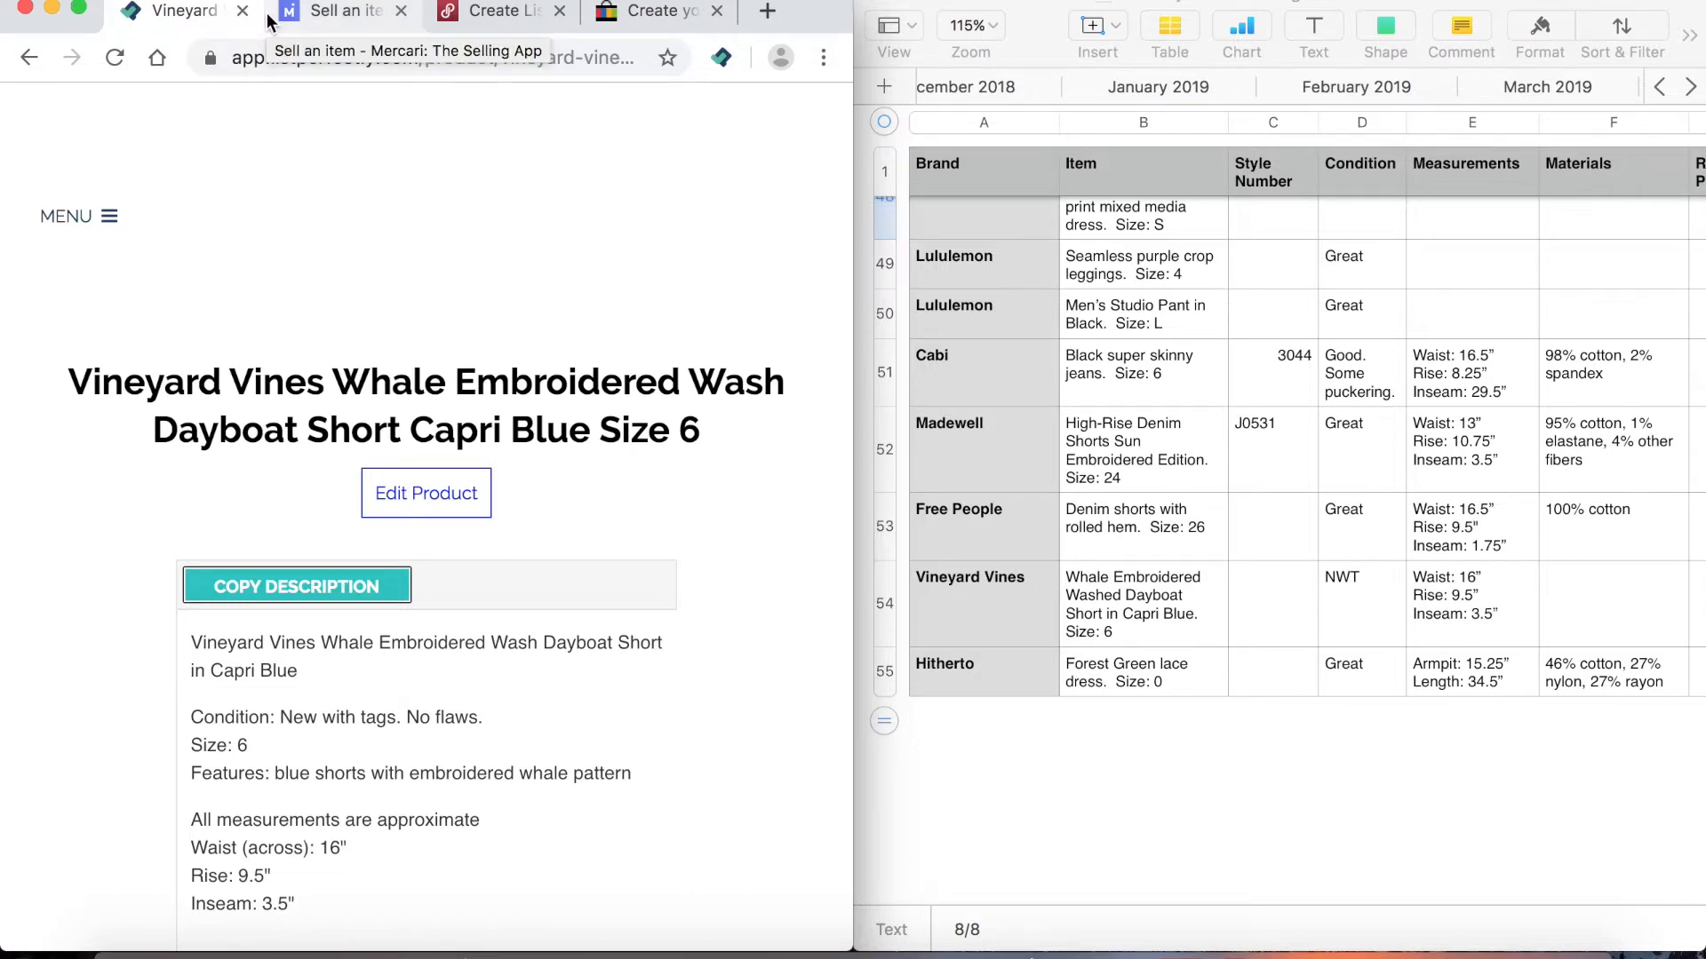
Open the list of saved listings and look over the actions available for the Vineyard Vines shorts
{"action": "left_click", "coordinate": [112, 218]}
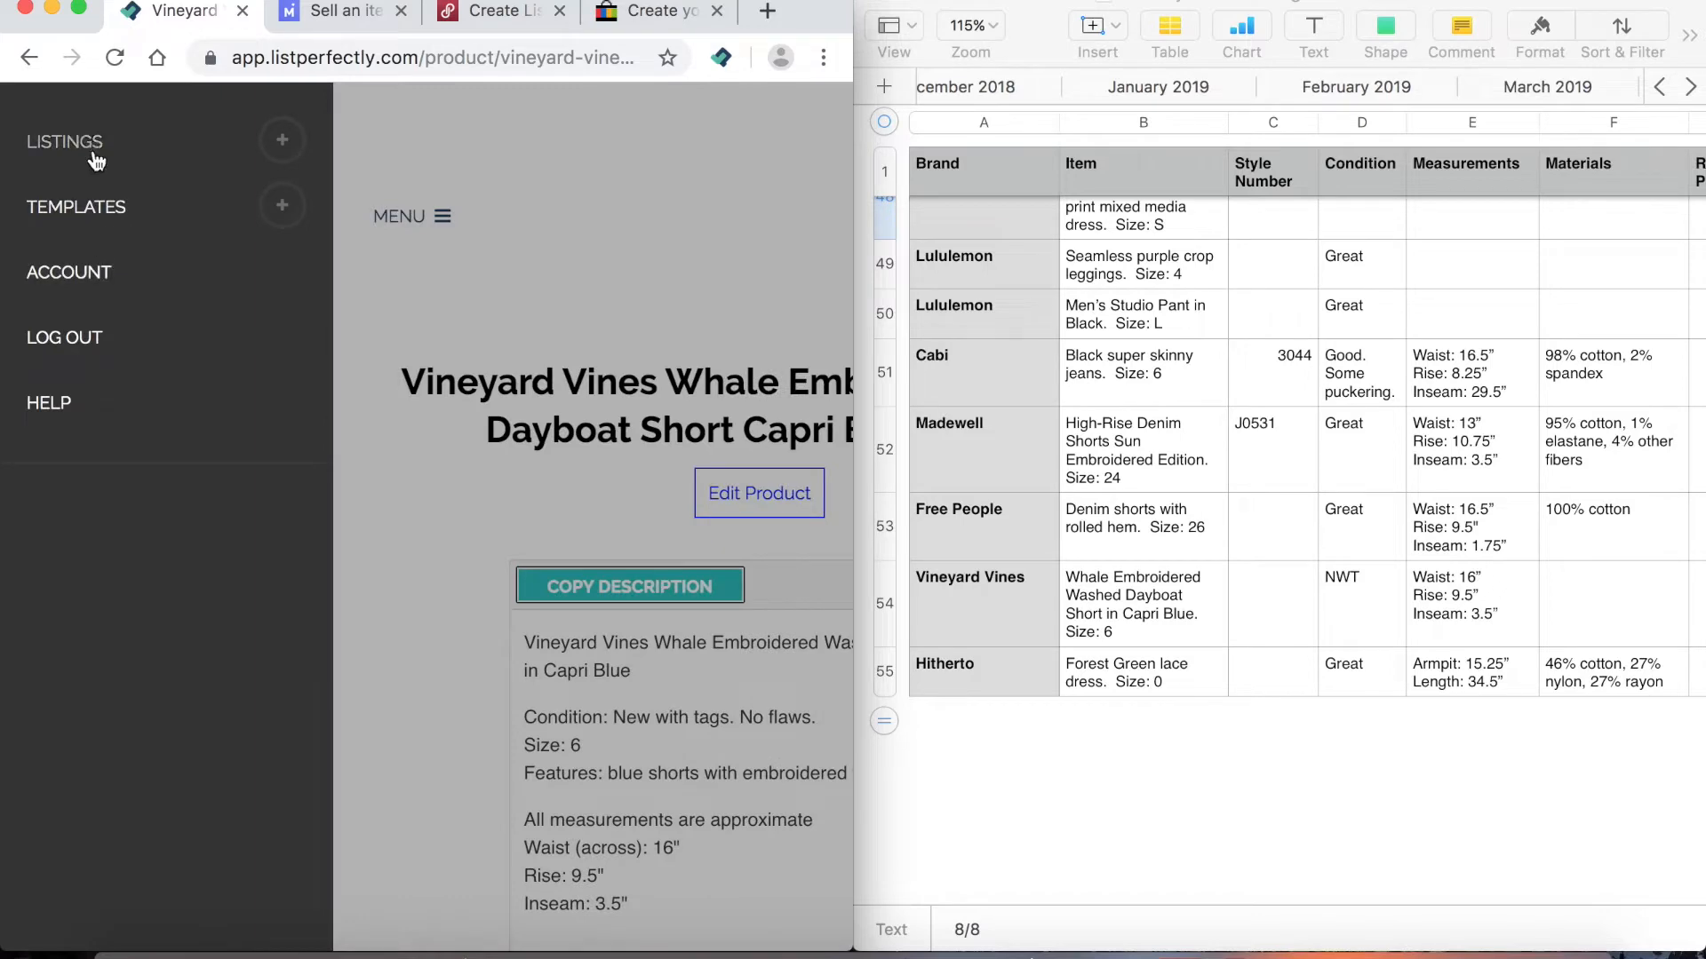
{"action": "left_click", "coordinate": [93, 147]}
{"action": "left_click", "coordinate": [95, 217]}
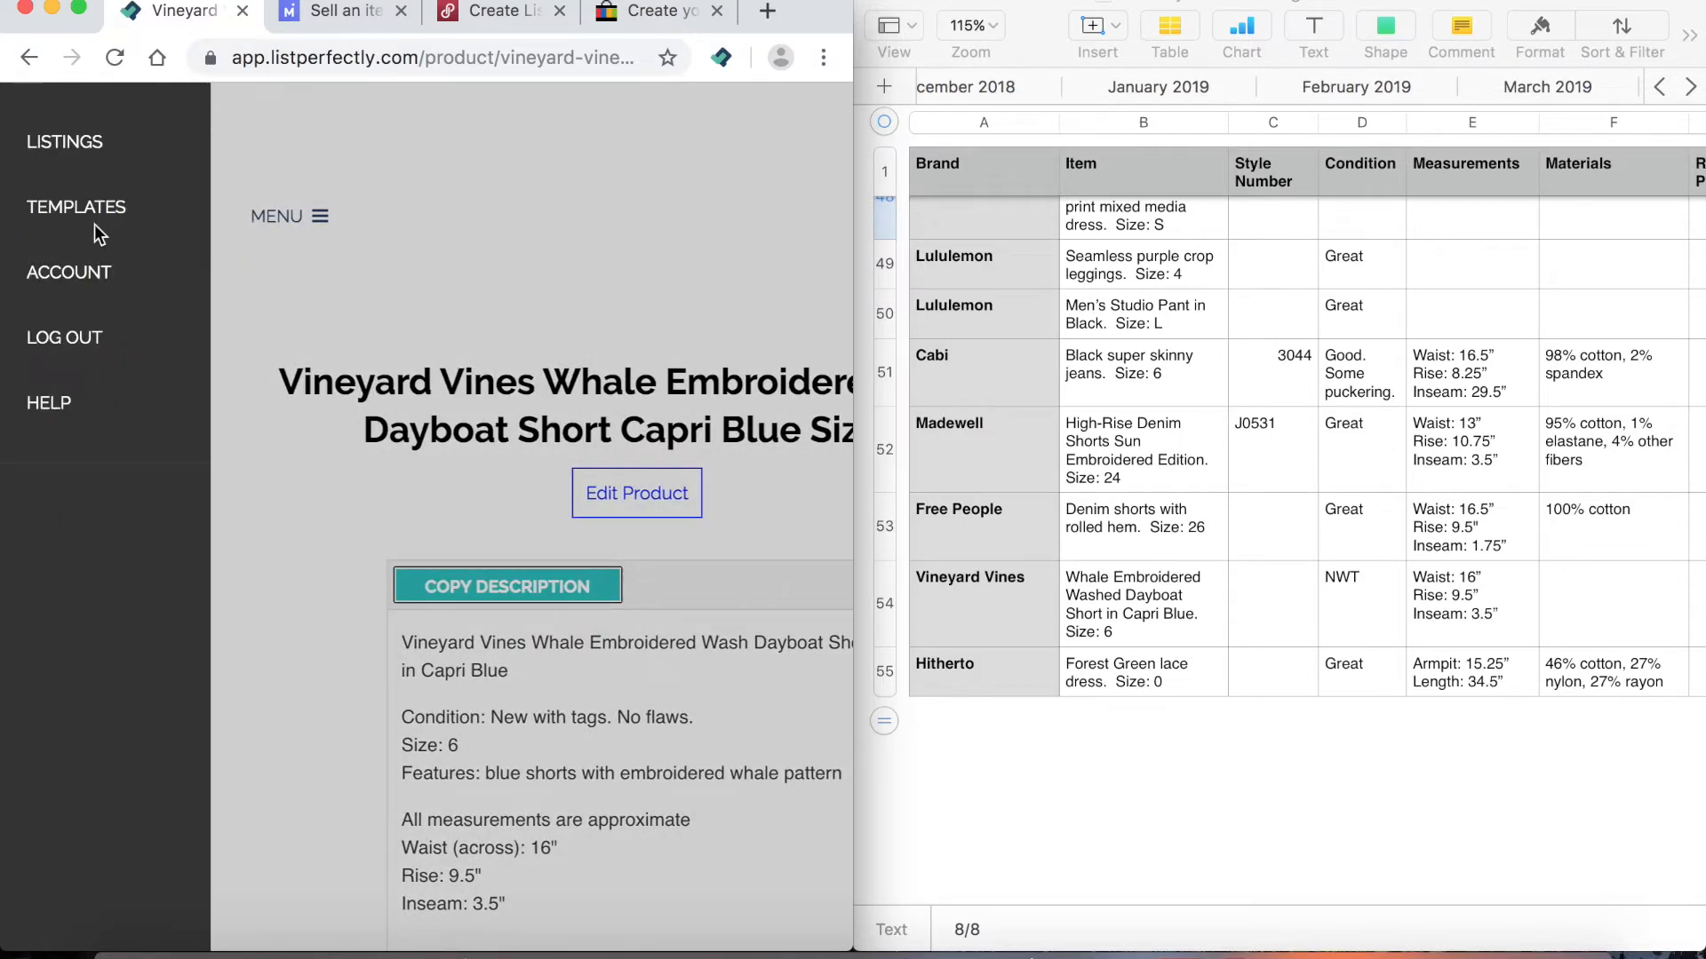
{"action": "left_click", "coordinate": [286, 143]}
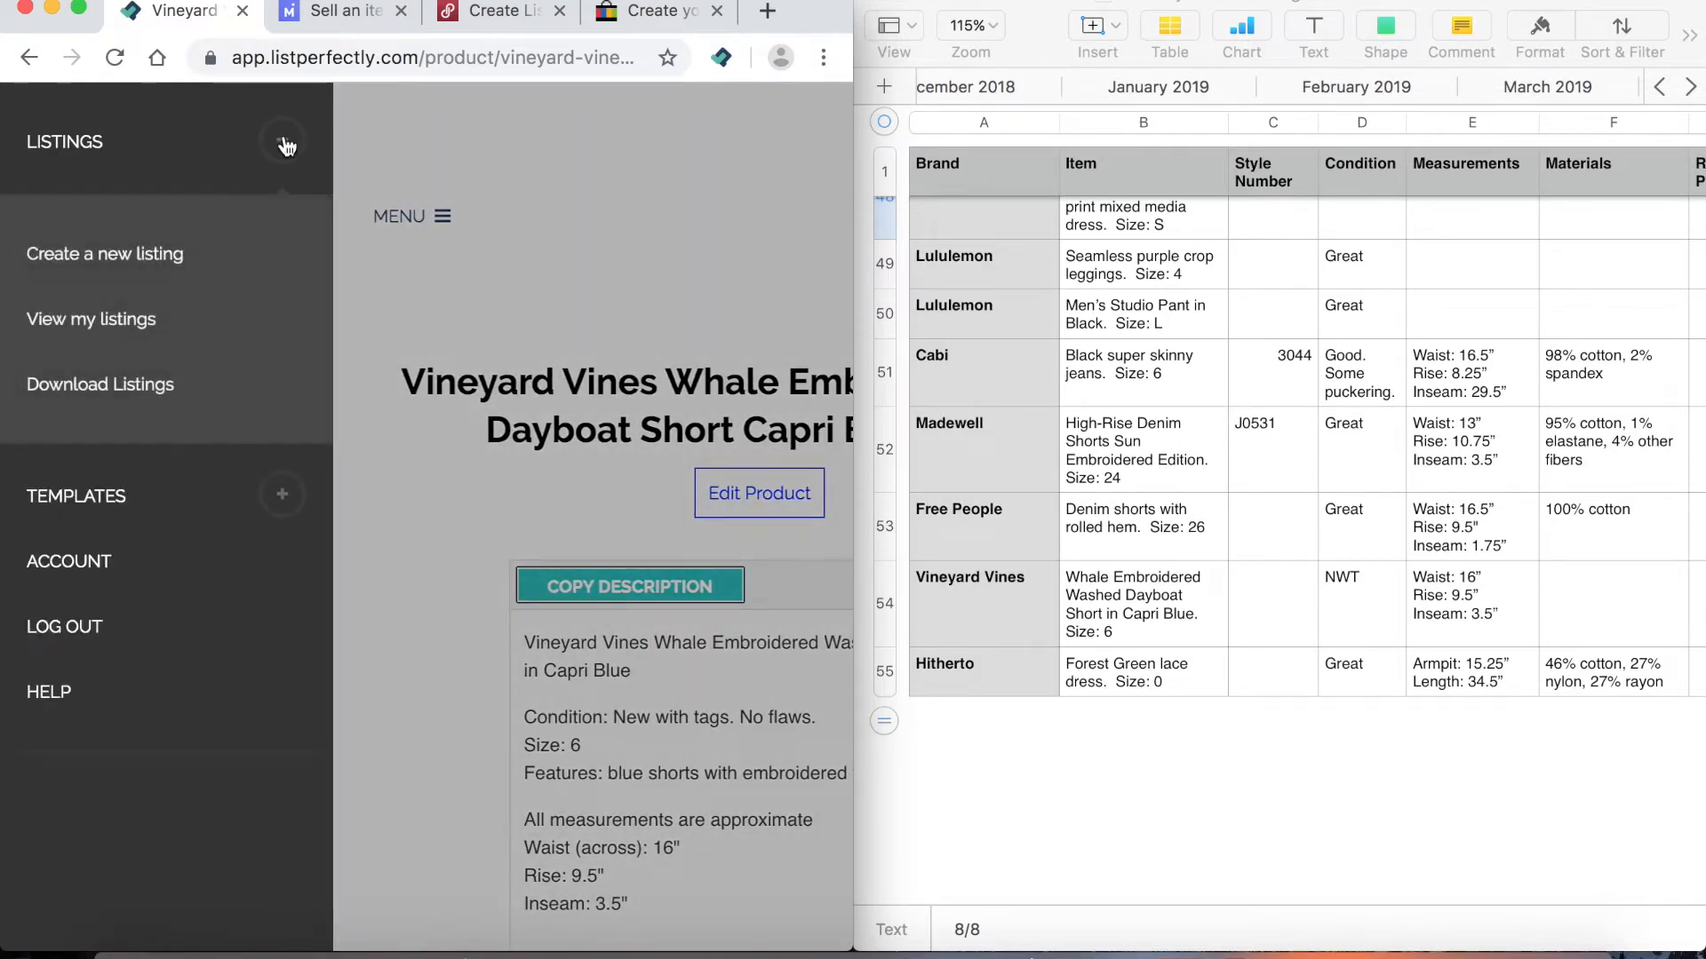
{"action": "left_click", "coordinate": [133, 320]}
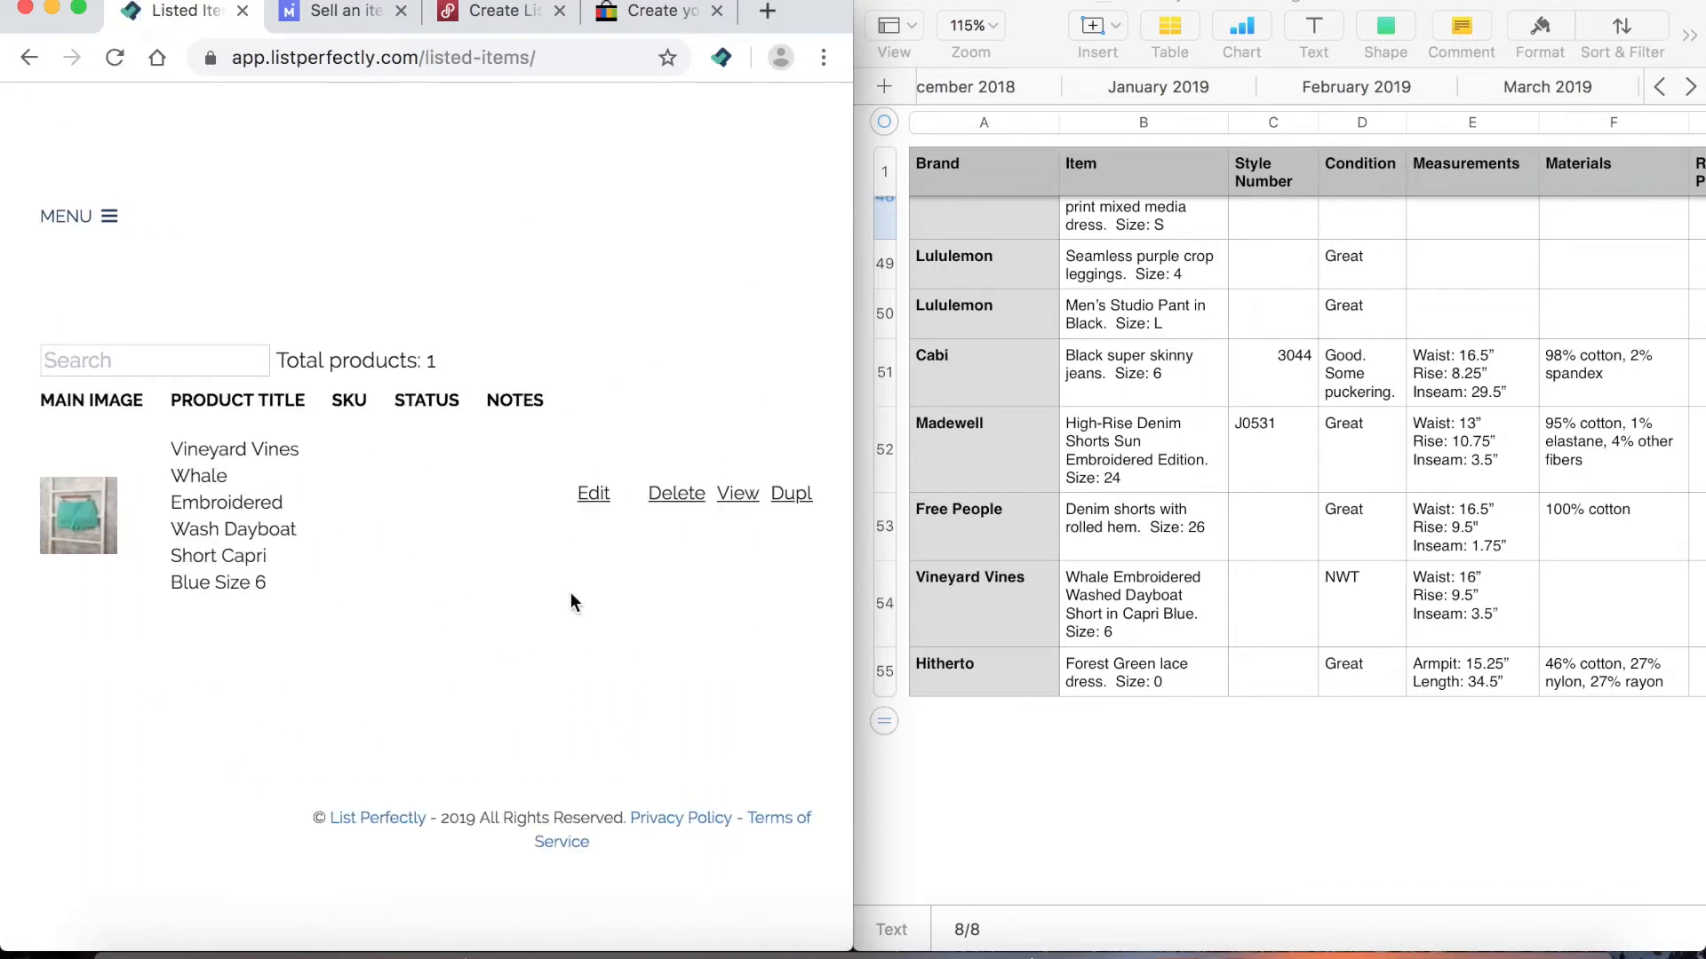
{"action": "scroll", "coordinate": [571, 603], "scroll_direction": "right", "scroll_amount": 3}
{"action": "scroll", "coordinate": [570, 603], "scroll_direction": "left", "scroll_amount": 3}
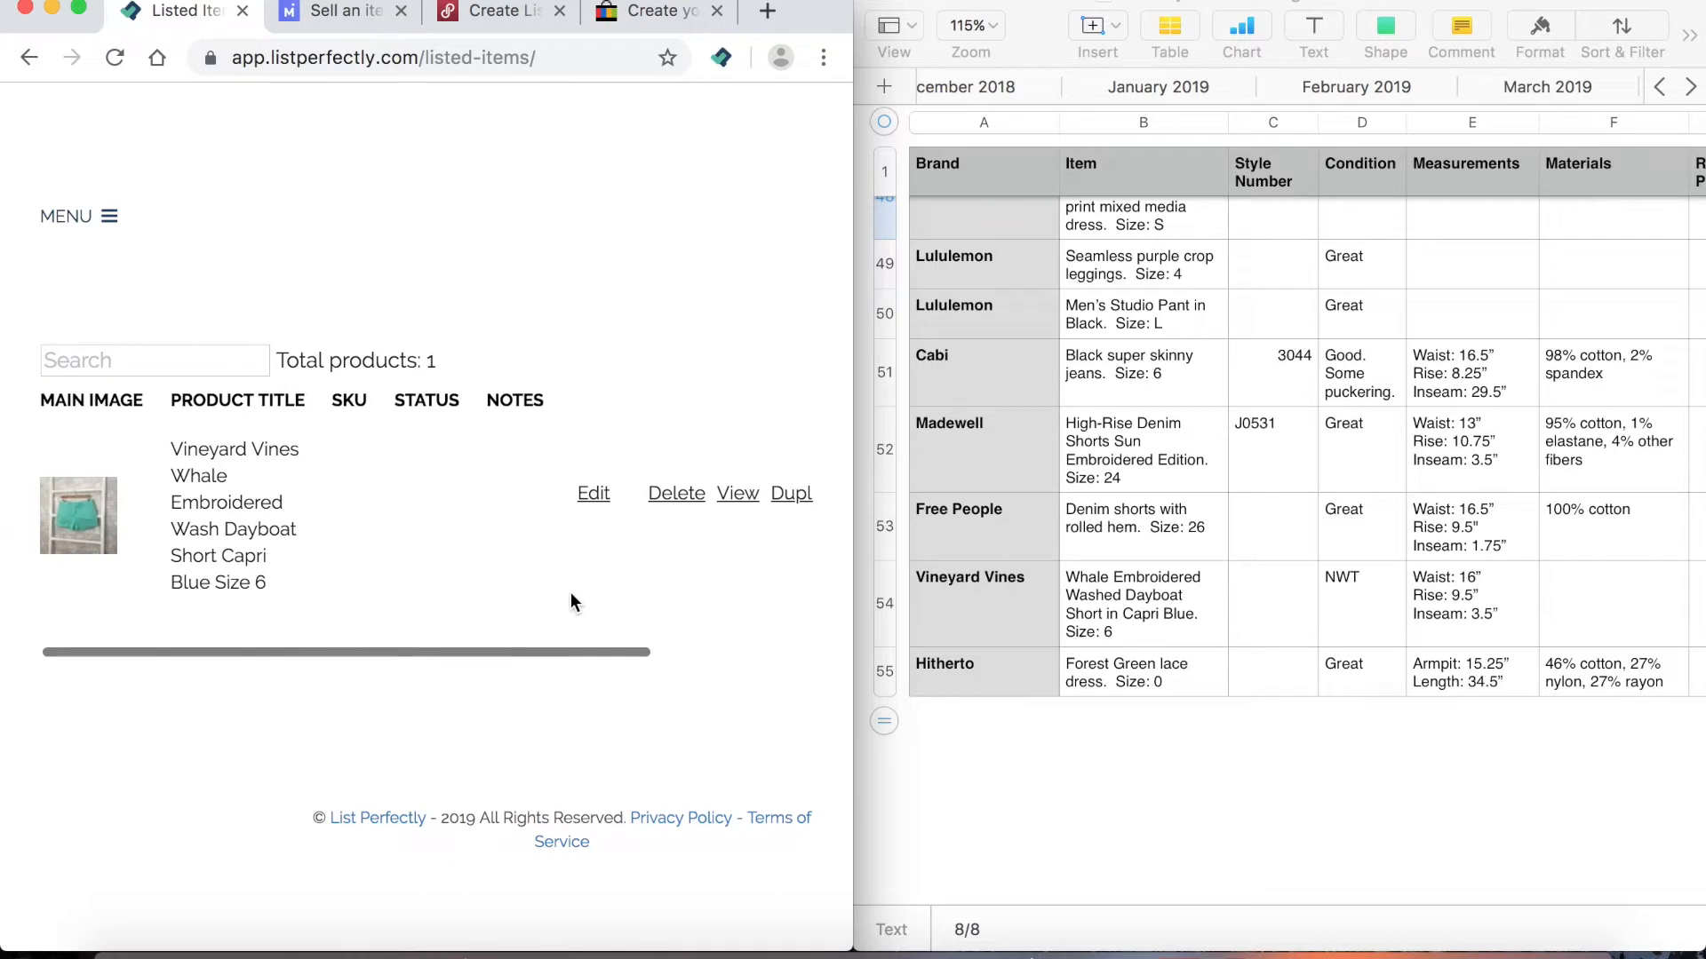
{"action": "scroll", "coordinate": [581, 559], "scroll_direction": "right", "scroll_amount": 5}
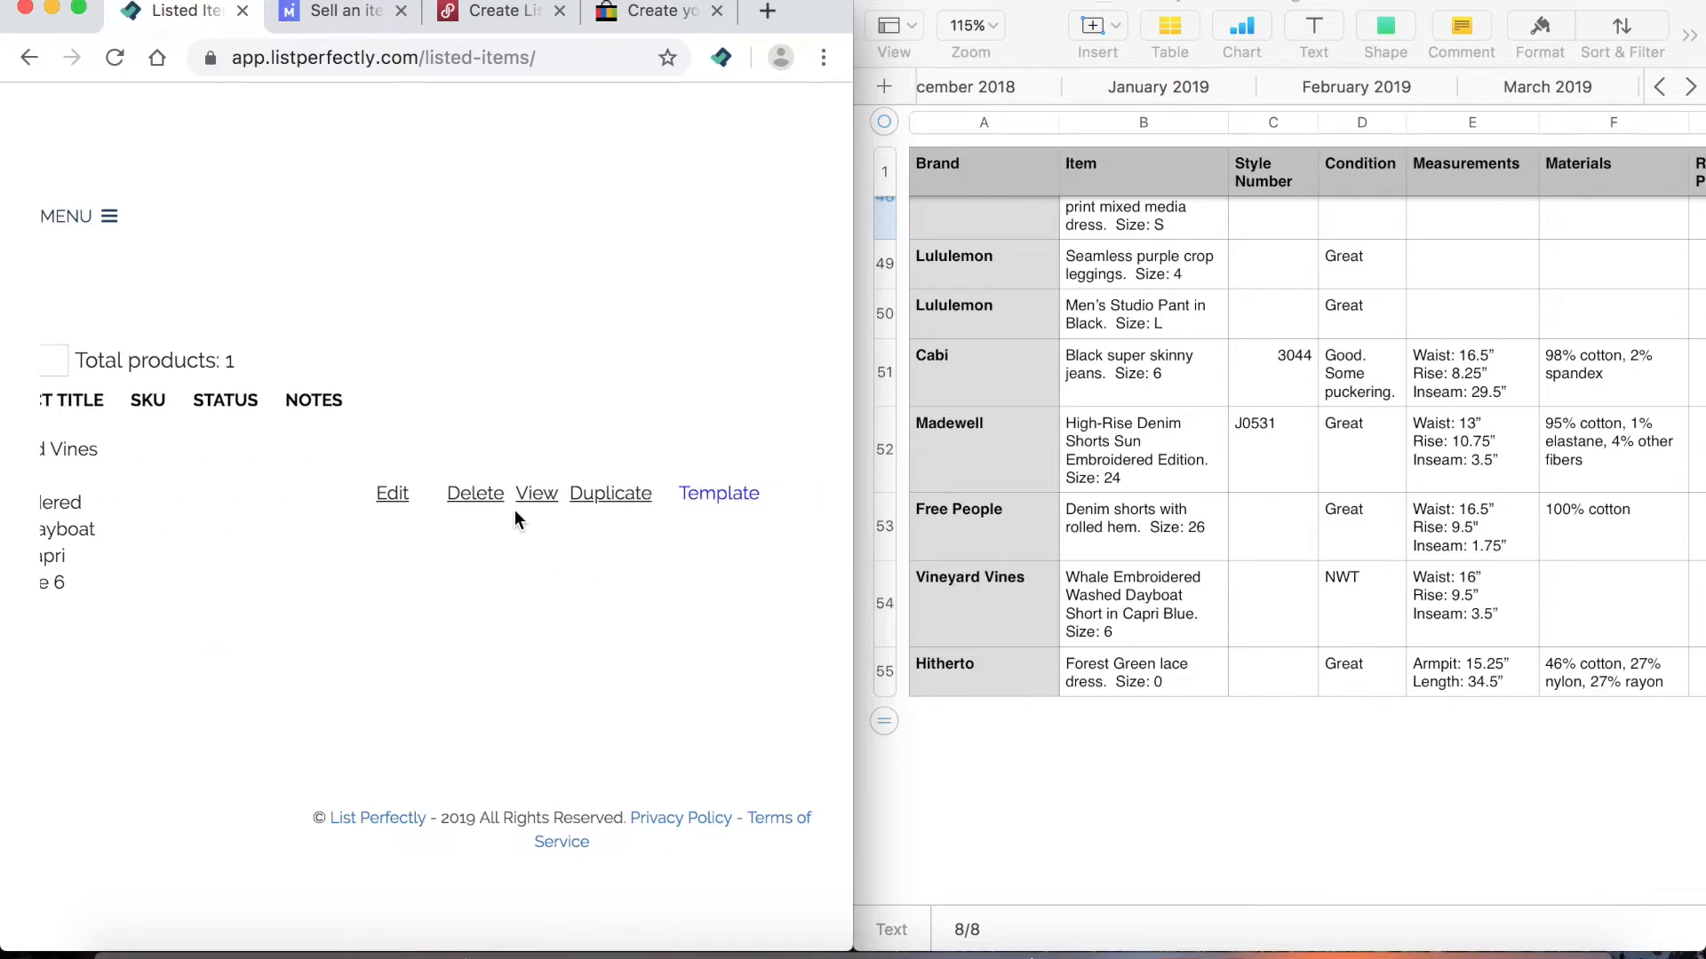
View the Vineyard Vines shorts' product page from the listings and review its full contents
{"action": "left_click", "coordinate": [533, 500]}
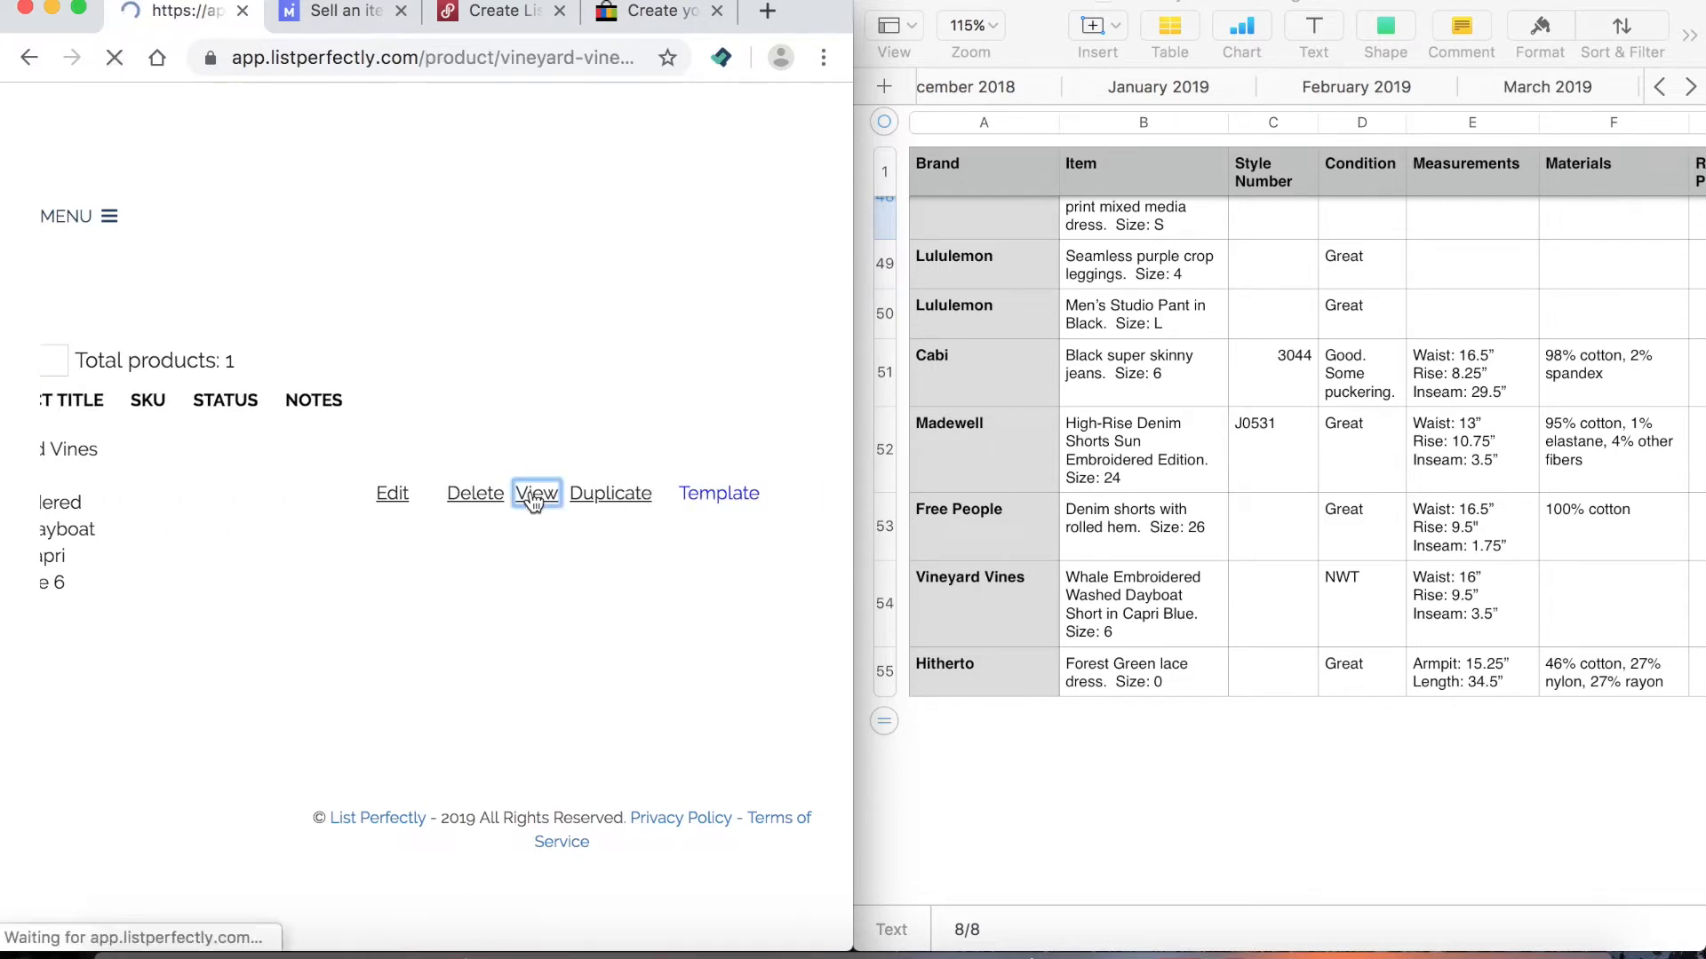
{"action": "scroll", "coordinate": [531, 492], "scroll_direction": "down", "scroll_amount": 10}
{"action": "scroll", "coordinate": [531, 493], "scroll_direction": "up", "scroll_amount": 8}
{"action": "scroll", "coordinate": [531, 492], "scroll_direction": "down", "scroll_amount": 8}
{"action": "scroll", "coordinate": [530, 492], "scroll_direction": "up", "scroll_amount": 12}
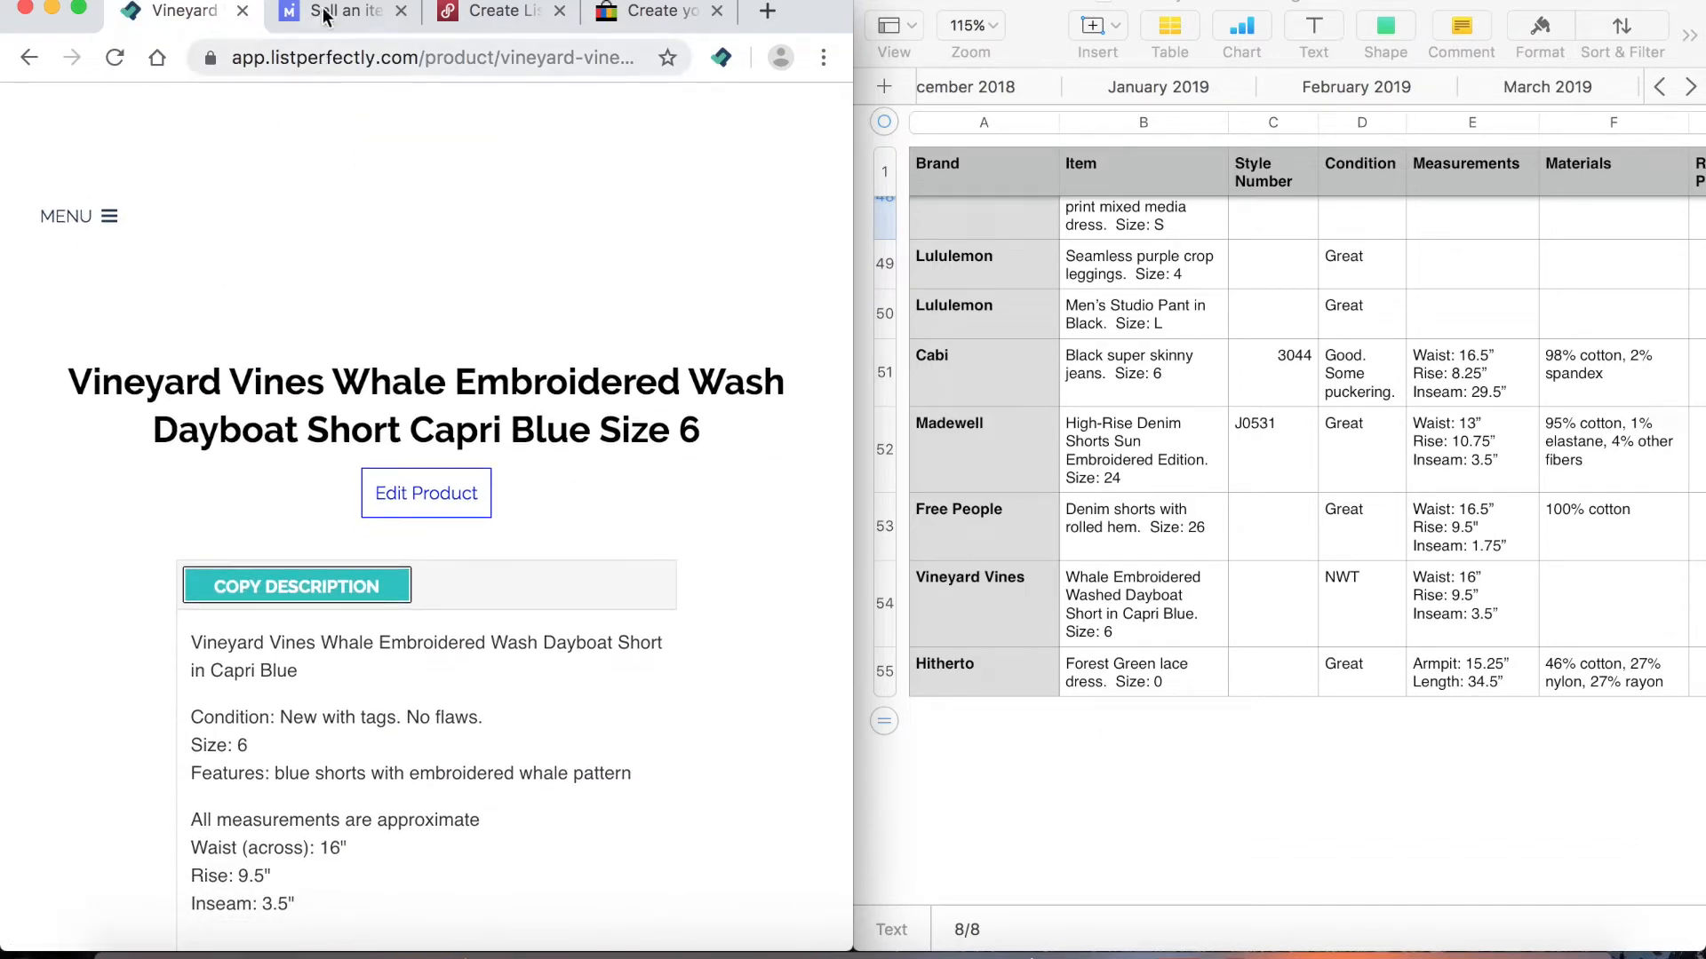
Examine the blank Mercari and Poshmark listing forms and the eBay listing start page
{"action": "left_click", "coordinate": [325, 18]}
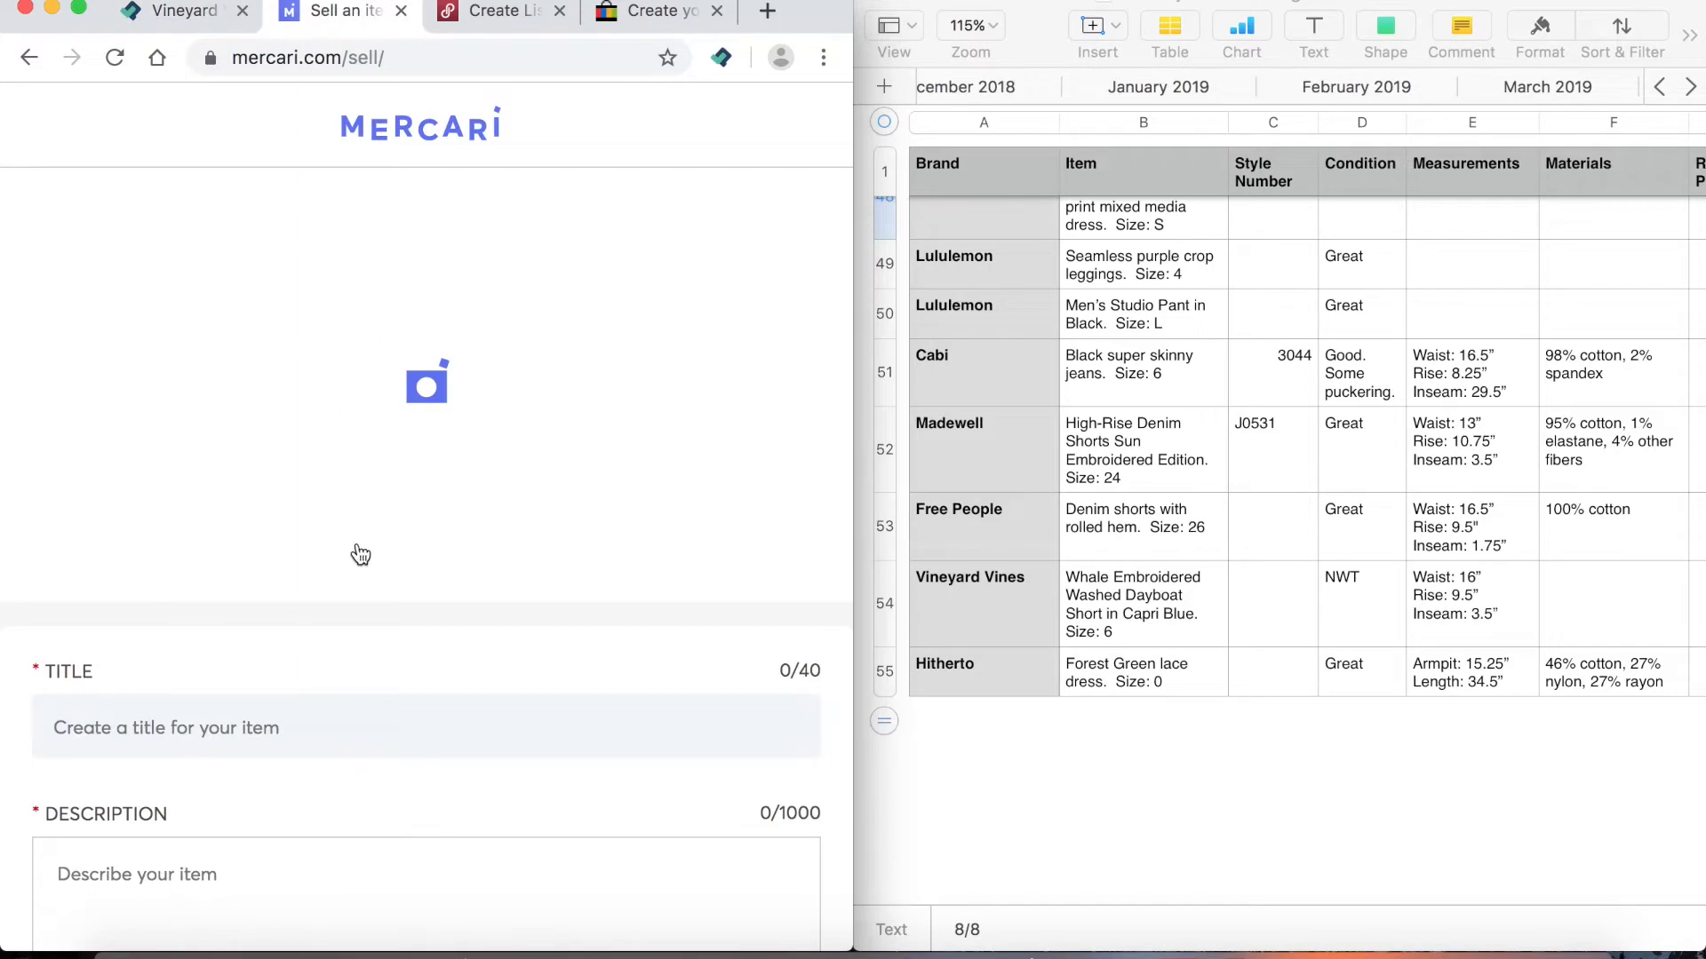
{"action": "scroll", "coordinate": [495, 302], "scroll_direction": "down", "scroll_amount": 15}
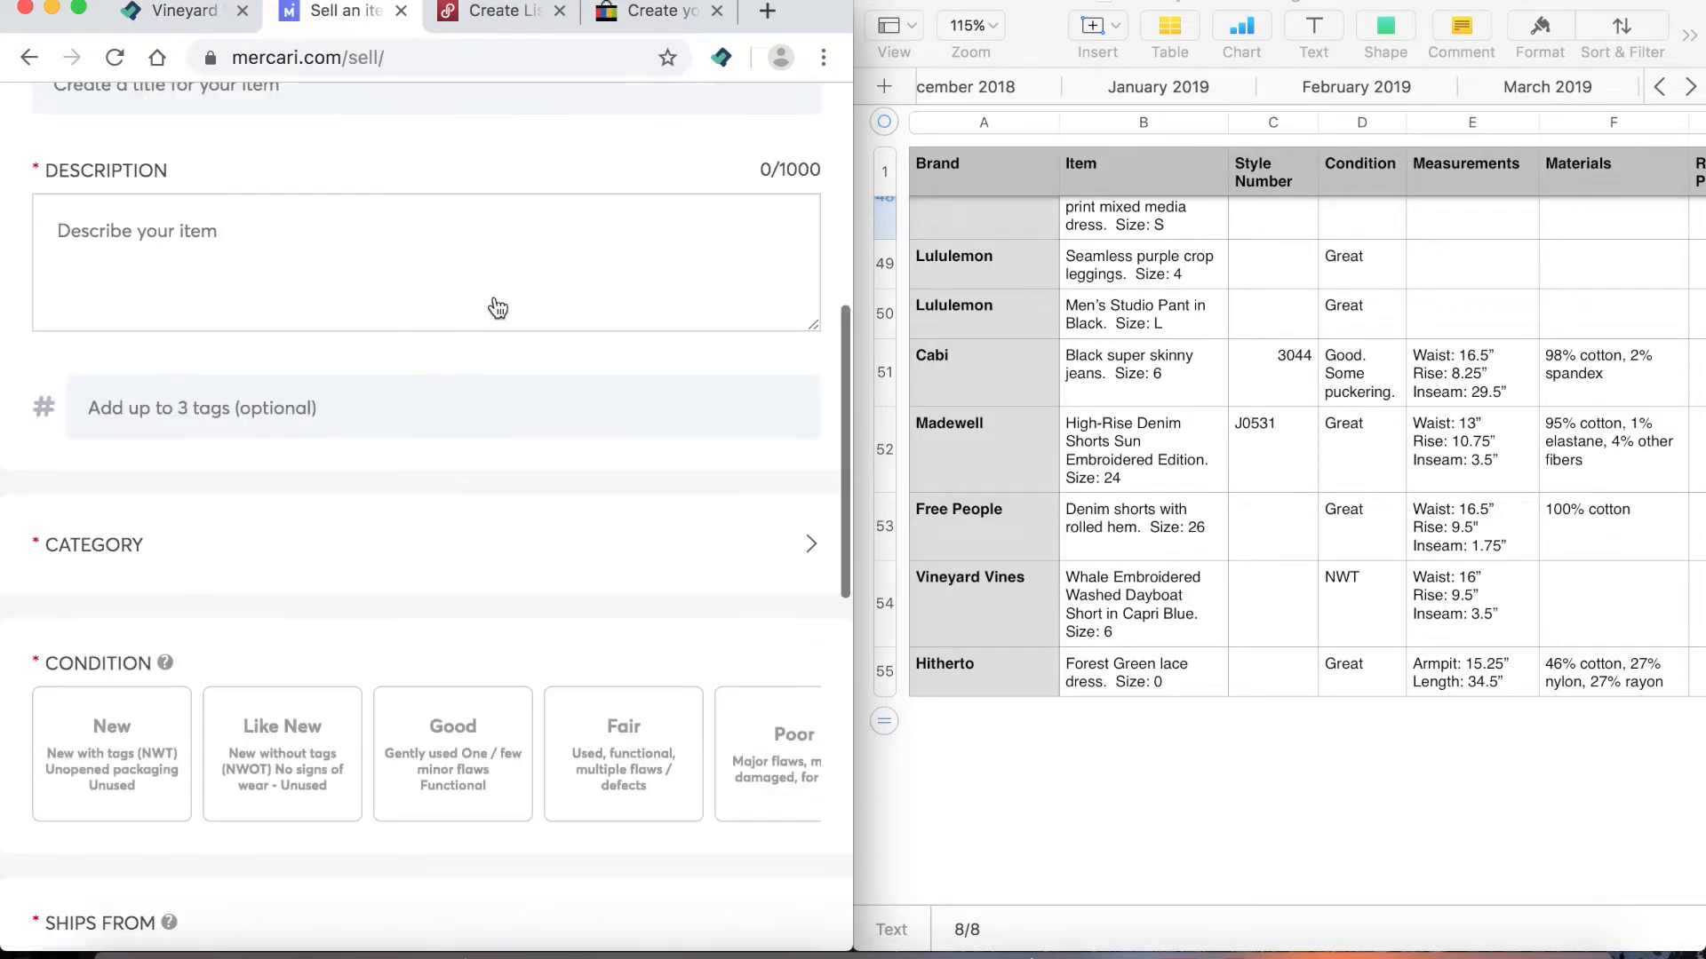
{"action": "scroll", "coordinate": [495, 296], "scroll_direction": "down", "scroll_amount": 3}
{"action": "scroll", "coordinate": [495, 297], "scroll_direction": "up", "scroll_amount": 20}
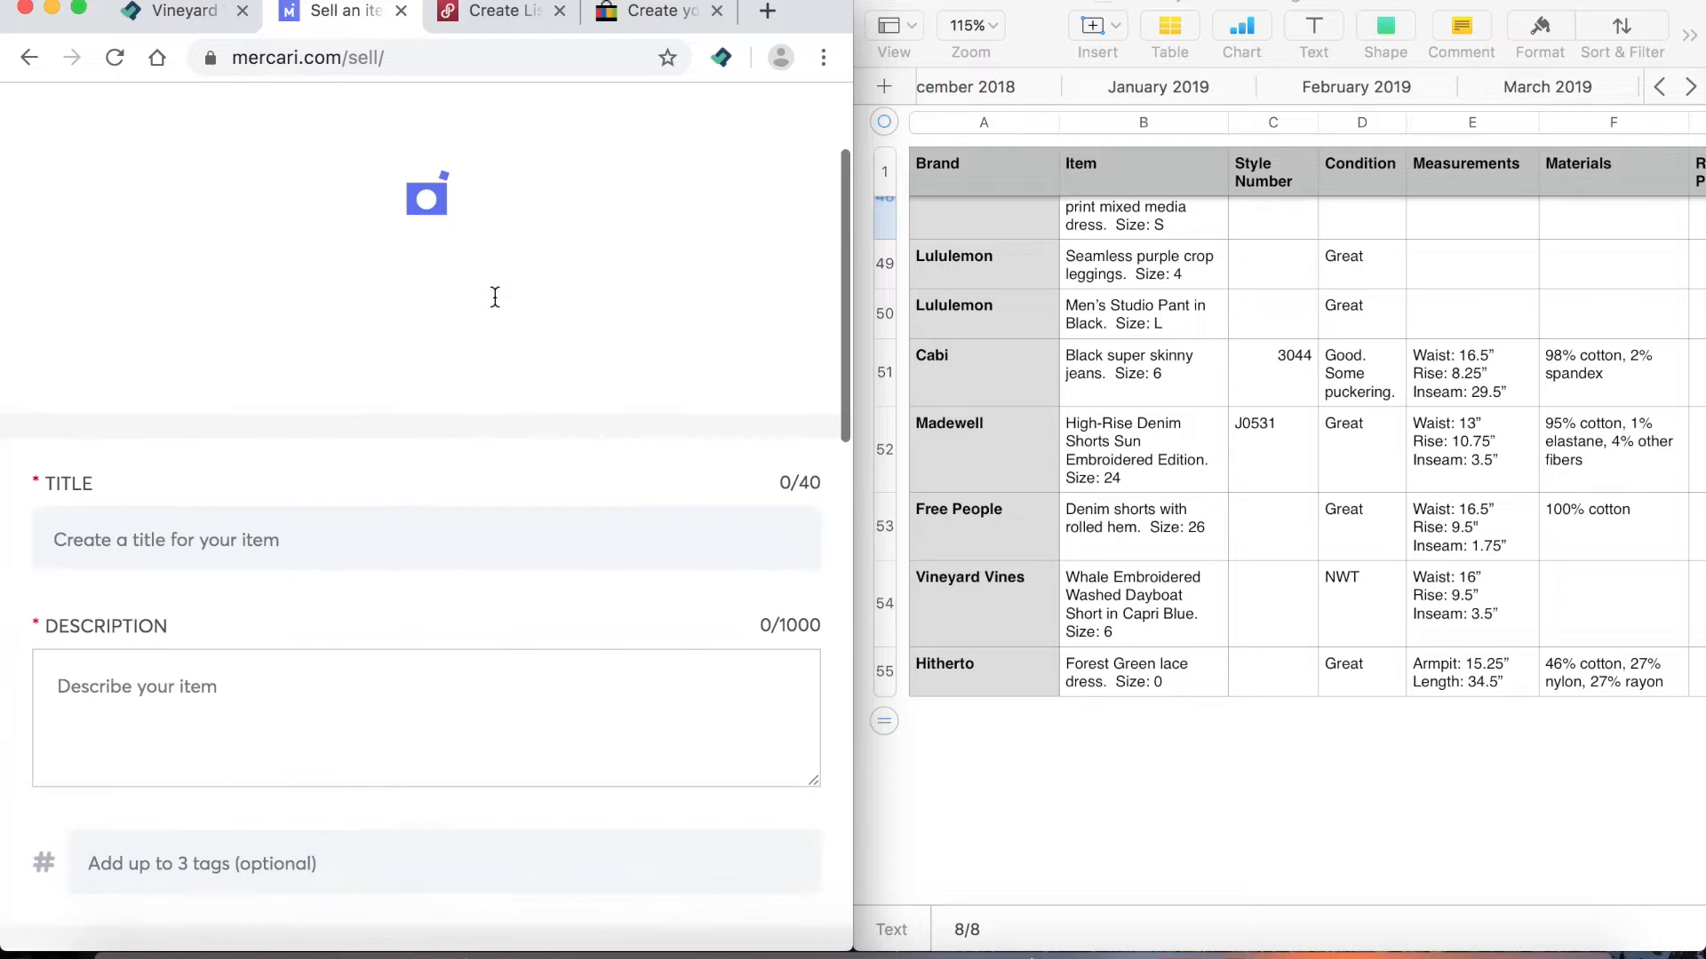
{"action": "left_click", "coordinate": [489, 7]}
{"action": "scroll", "coordinate": [394, 358], "scroll_direction": "down", "scroll_amount": 15}
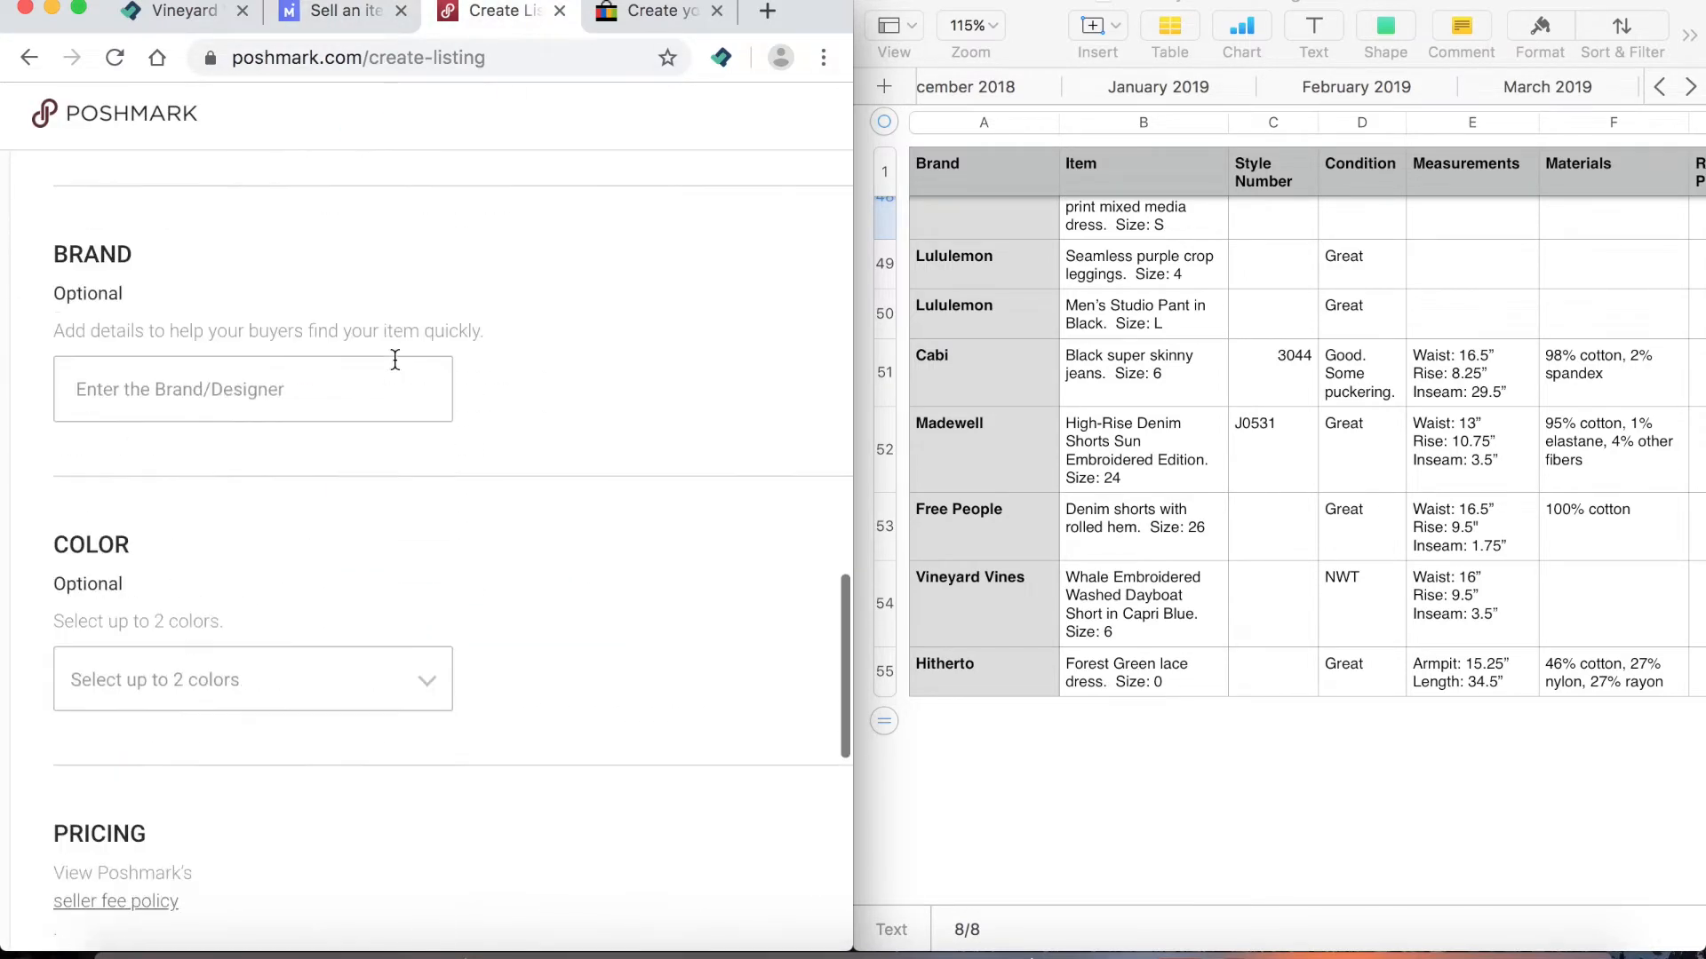
{"action": "scroll", "coordinate": [395, 359], "scroll_direction": "up", "scroll_amount": 10}
{"action": "left_click", "coordinate": [626, 10]}
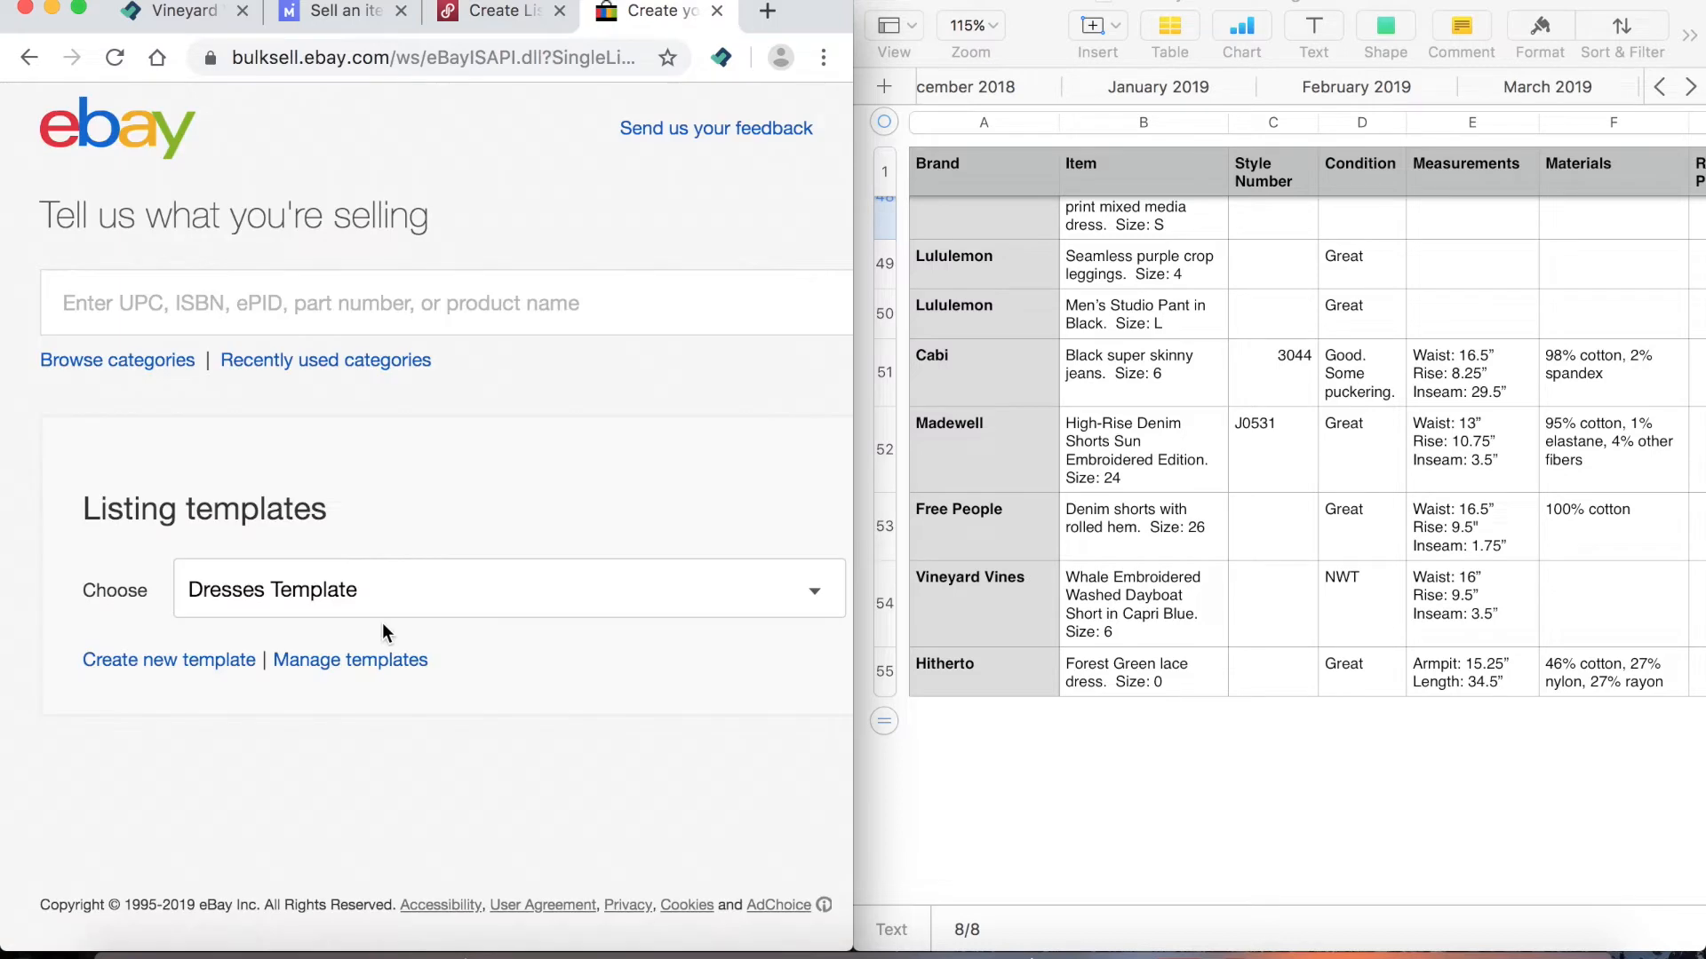
Copy the Vineyard Vines product listing to Mercari with the List Perfectly extension and check the transferred photos, title and description
{"action": "left_click", "coordinate": [191, 13]}
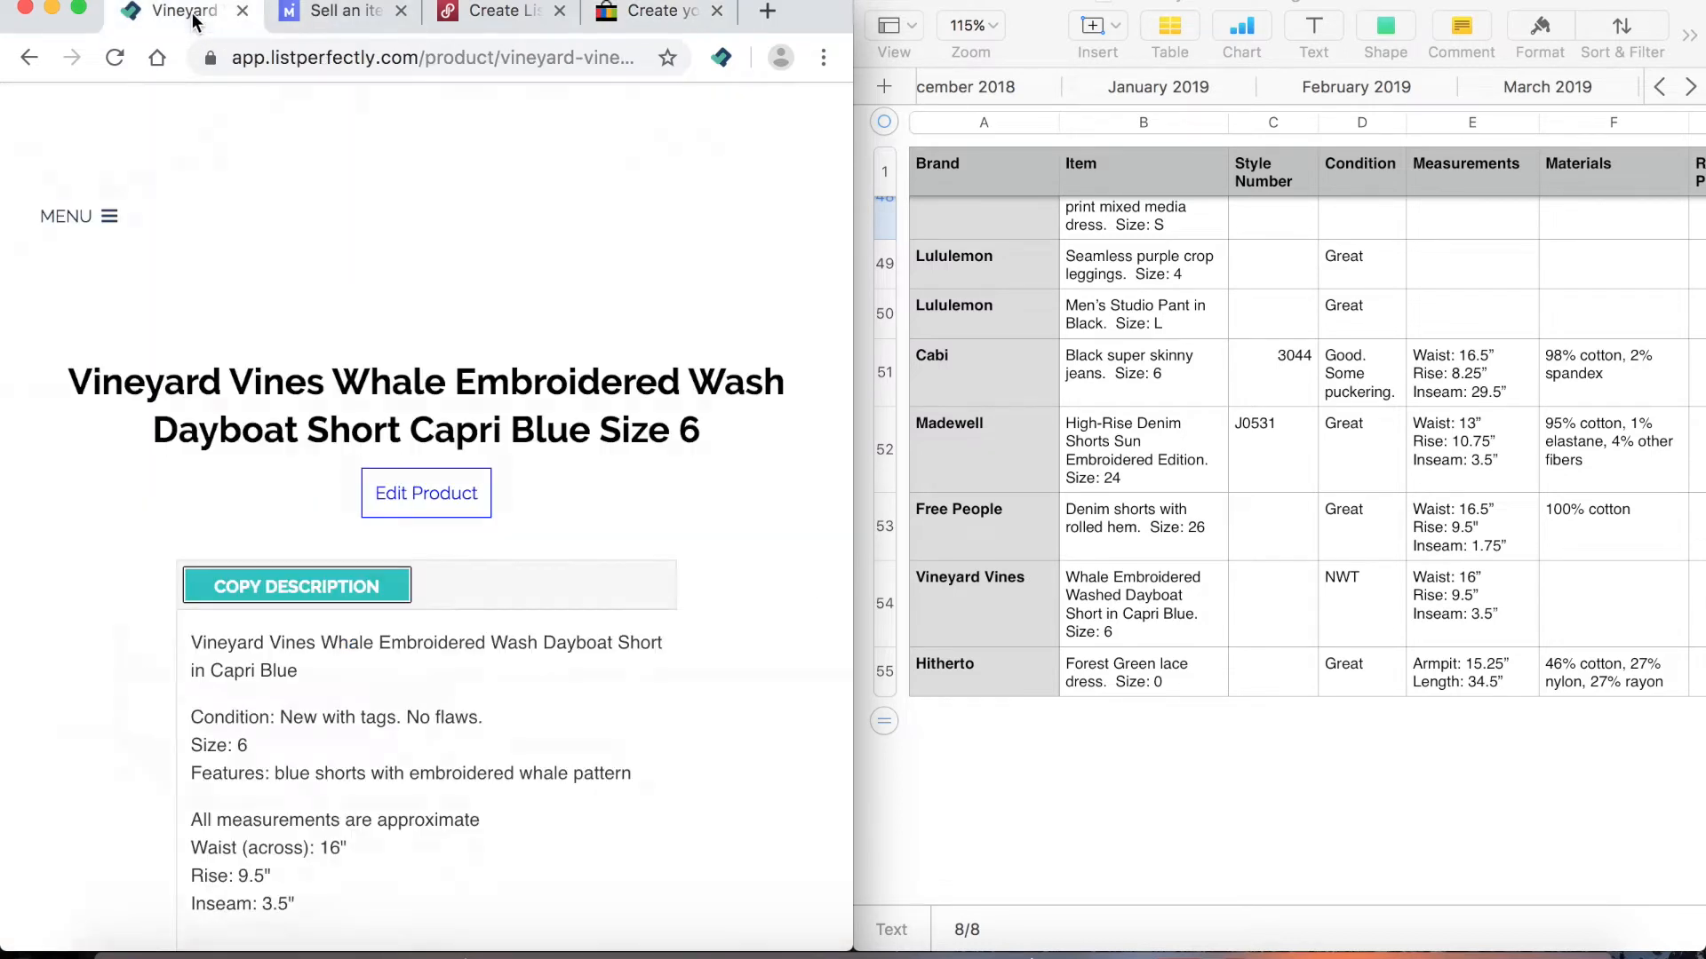
{"action": "left_click", "coordinate": [723, 61]}
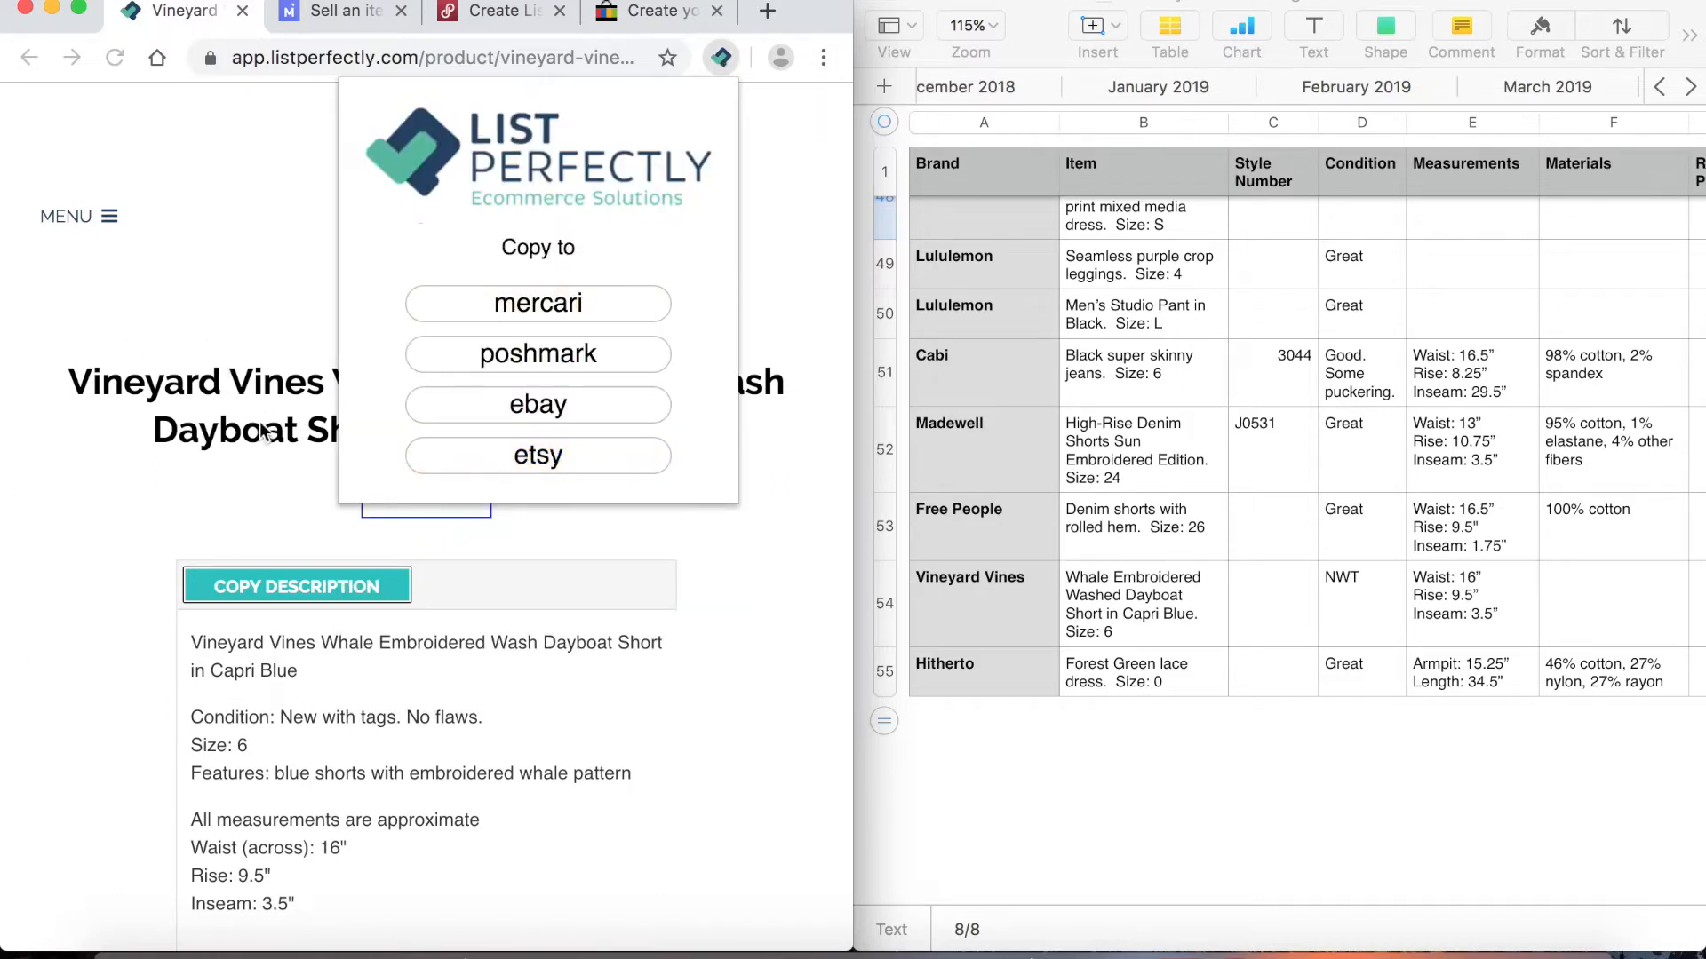
{"action": "left_click", "coordinate": [560, 303]}
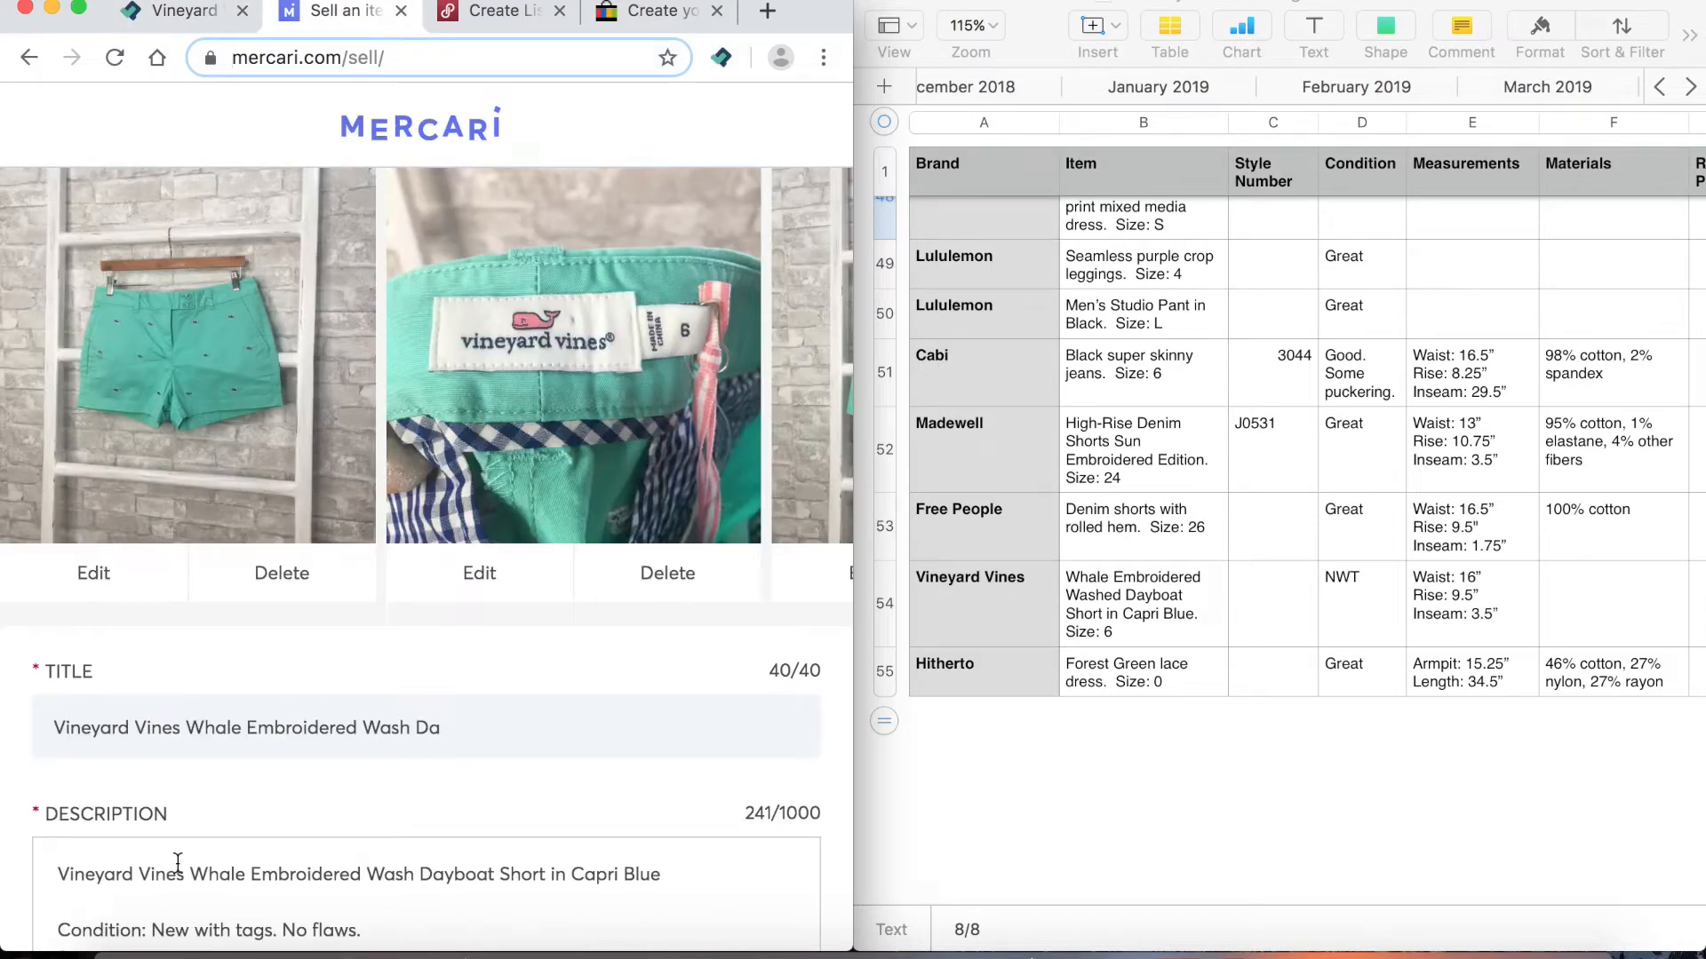
{"action": "scroll", "coordinate": [493, 442], "scroll_direction": "right", "scroll_amount": 6}
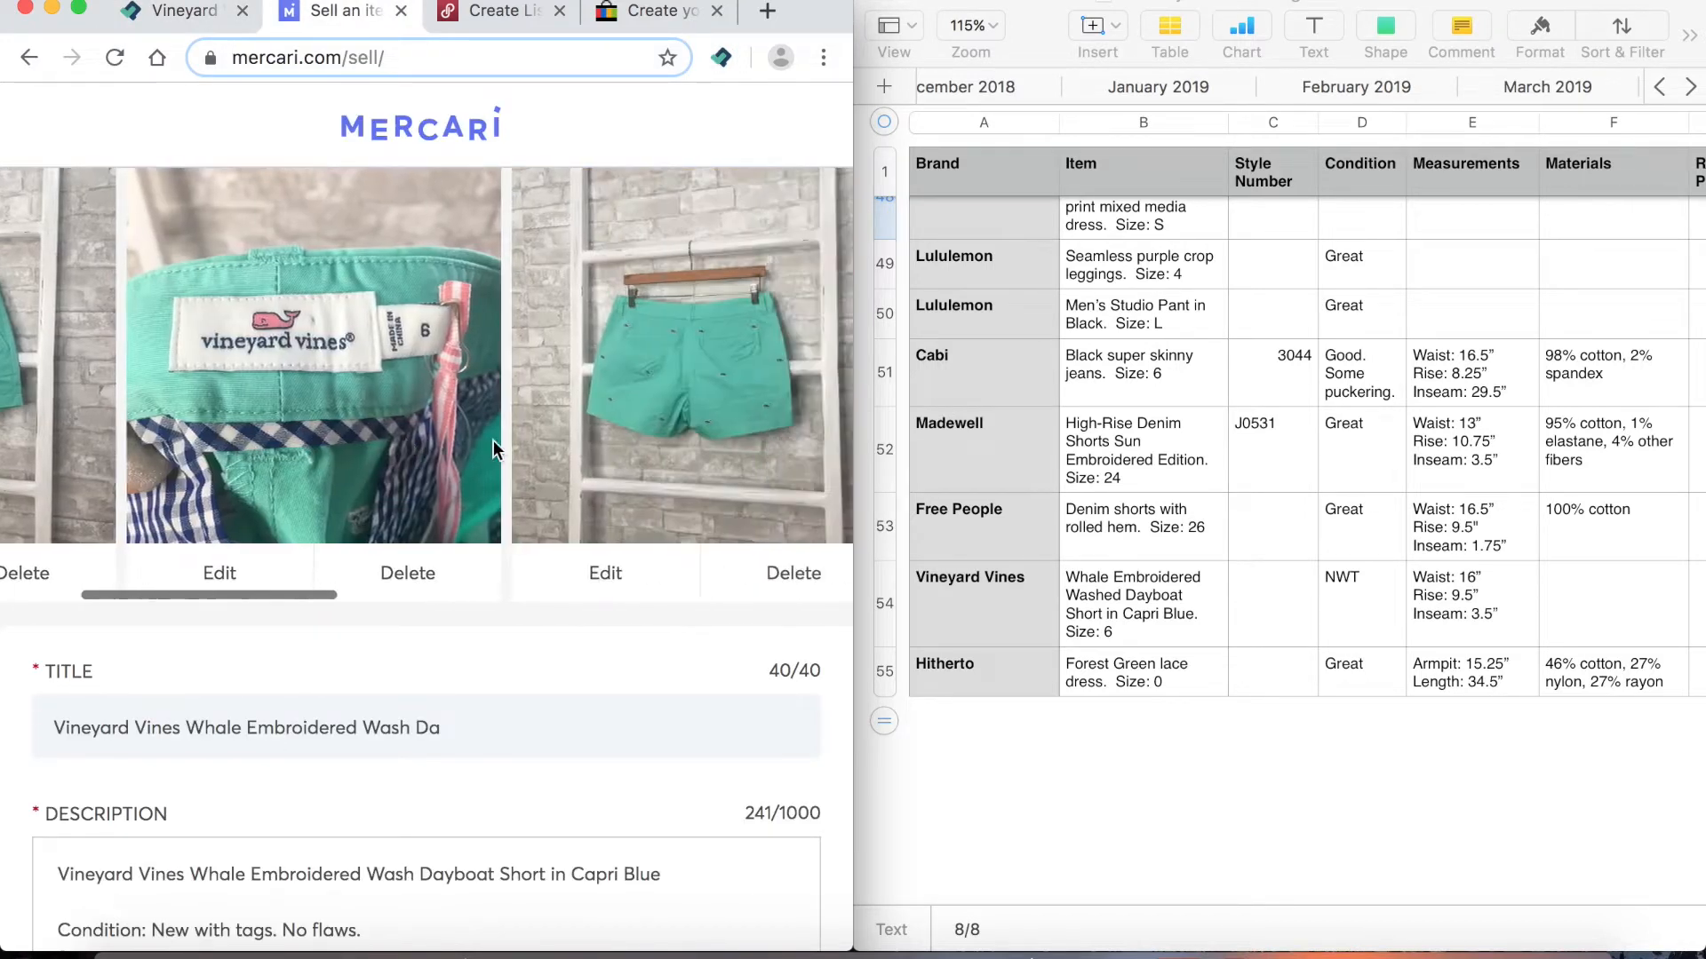
{"action": "scroll", "coordinate": [493, 442], "scroll_direction": "left", "scroll_amount": 6}
{"action": "scroll", "coordinate": [404, 627], "scroll_direction": "down", "scroll_amount": 9}
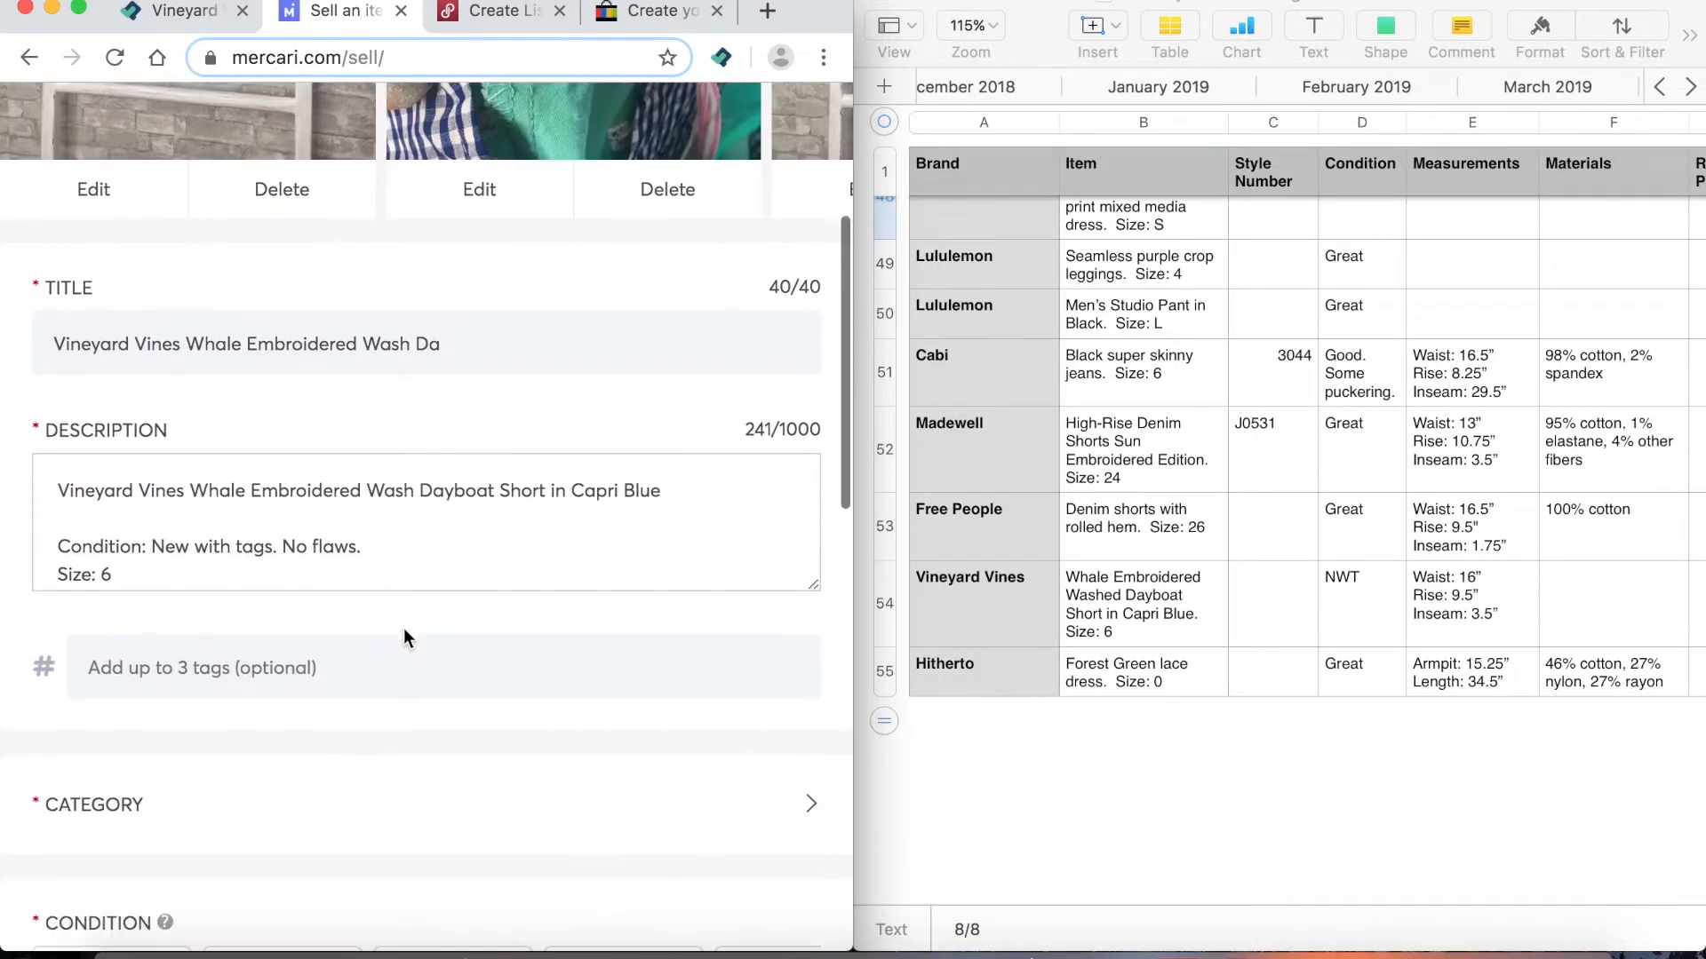
Set the Mercari listing's category to Women, Athletic apparel, Shorts
{"action": "left_click", "coordinate": [764, 435]}
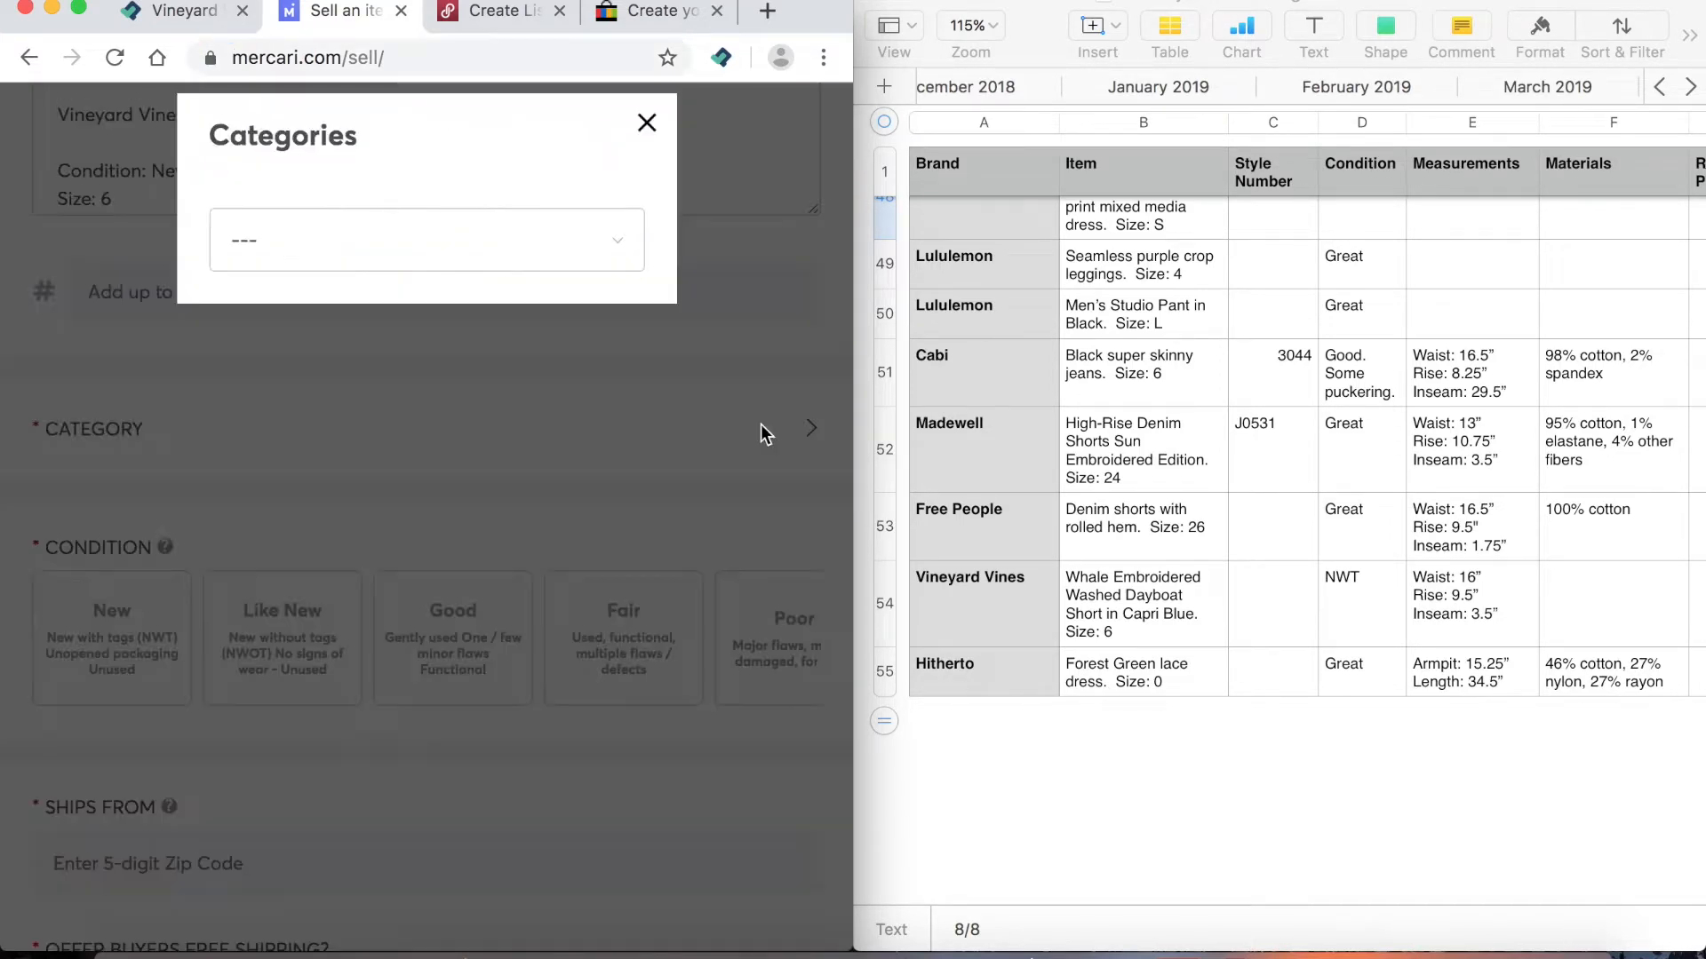
{"action": "left_click", "coordinate": [584, 226]}
{"action": "left_click", "coordinate": [508, 270]}
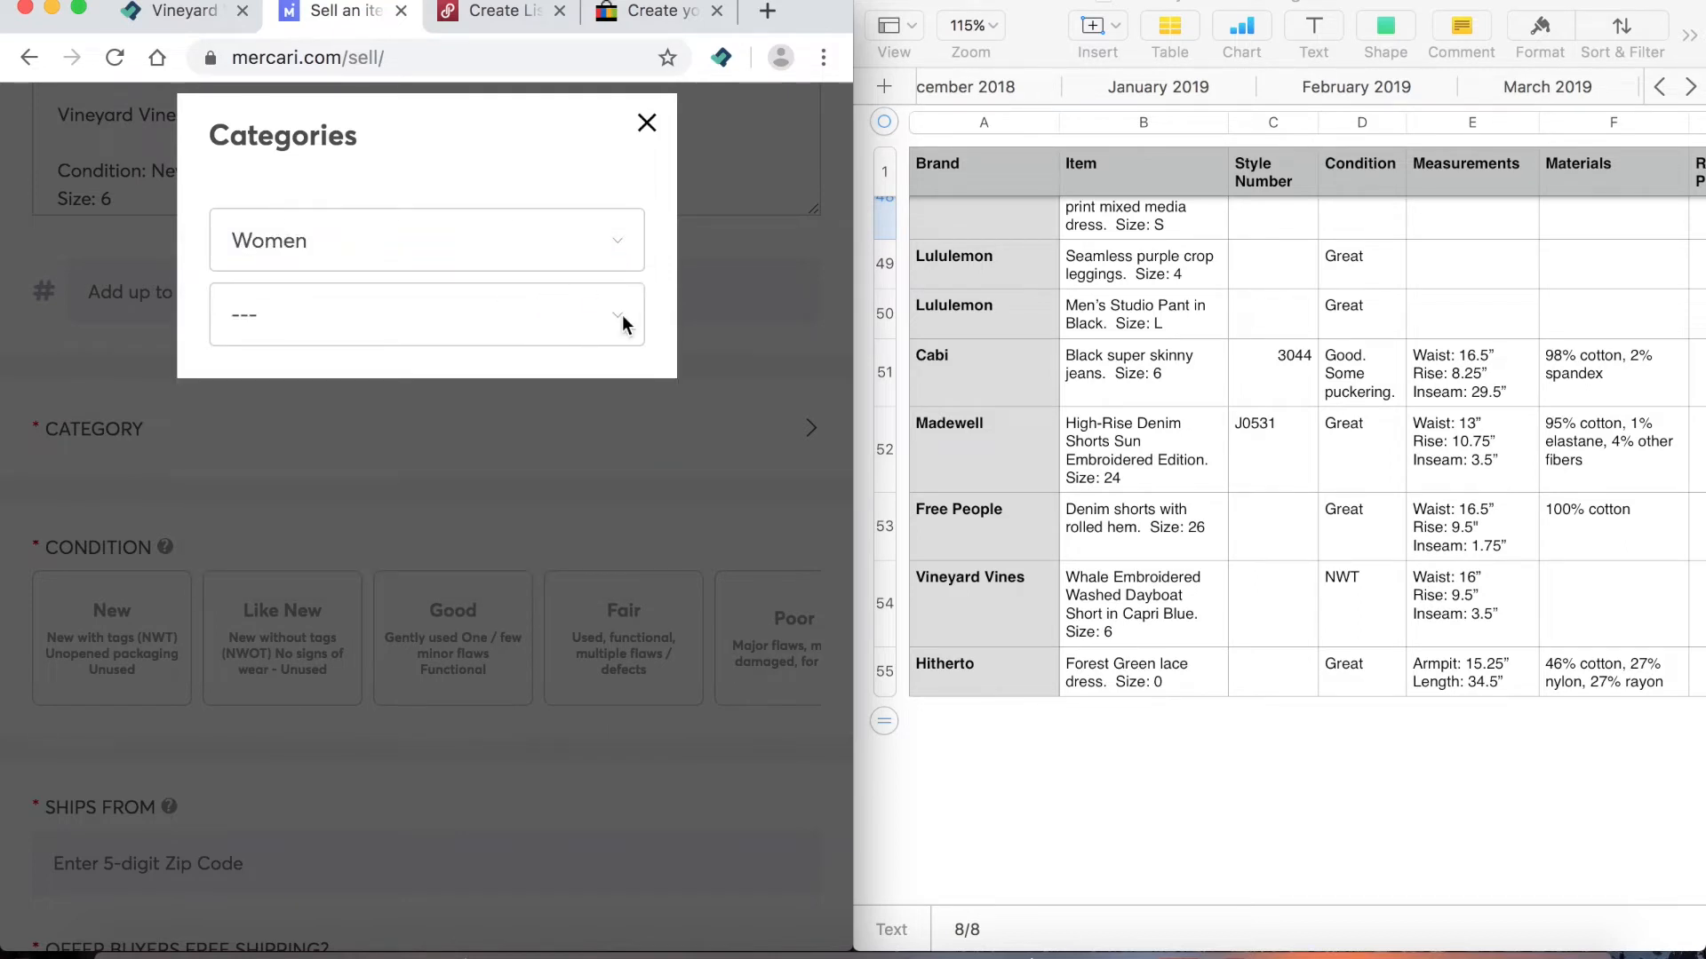
{"action": "left_click", "coordinate": [604, 318]}
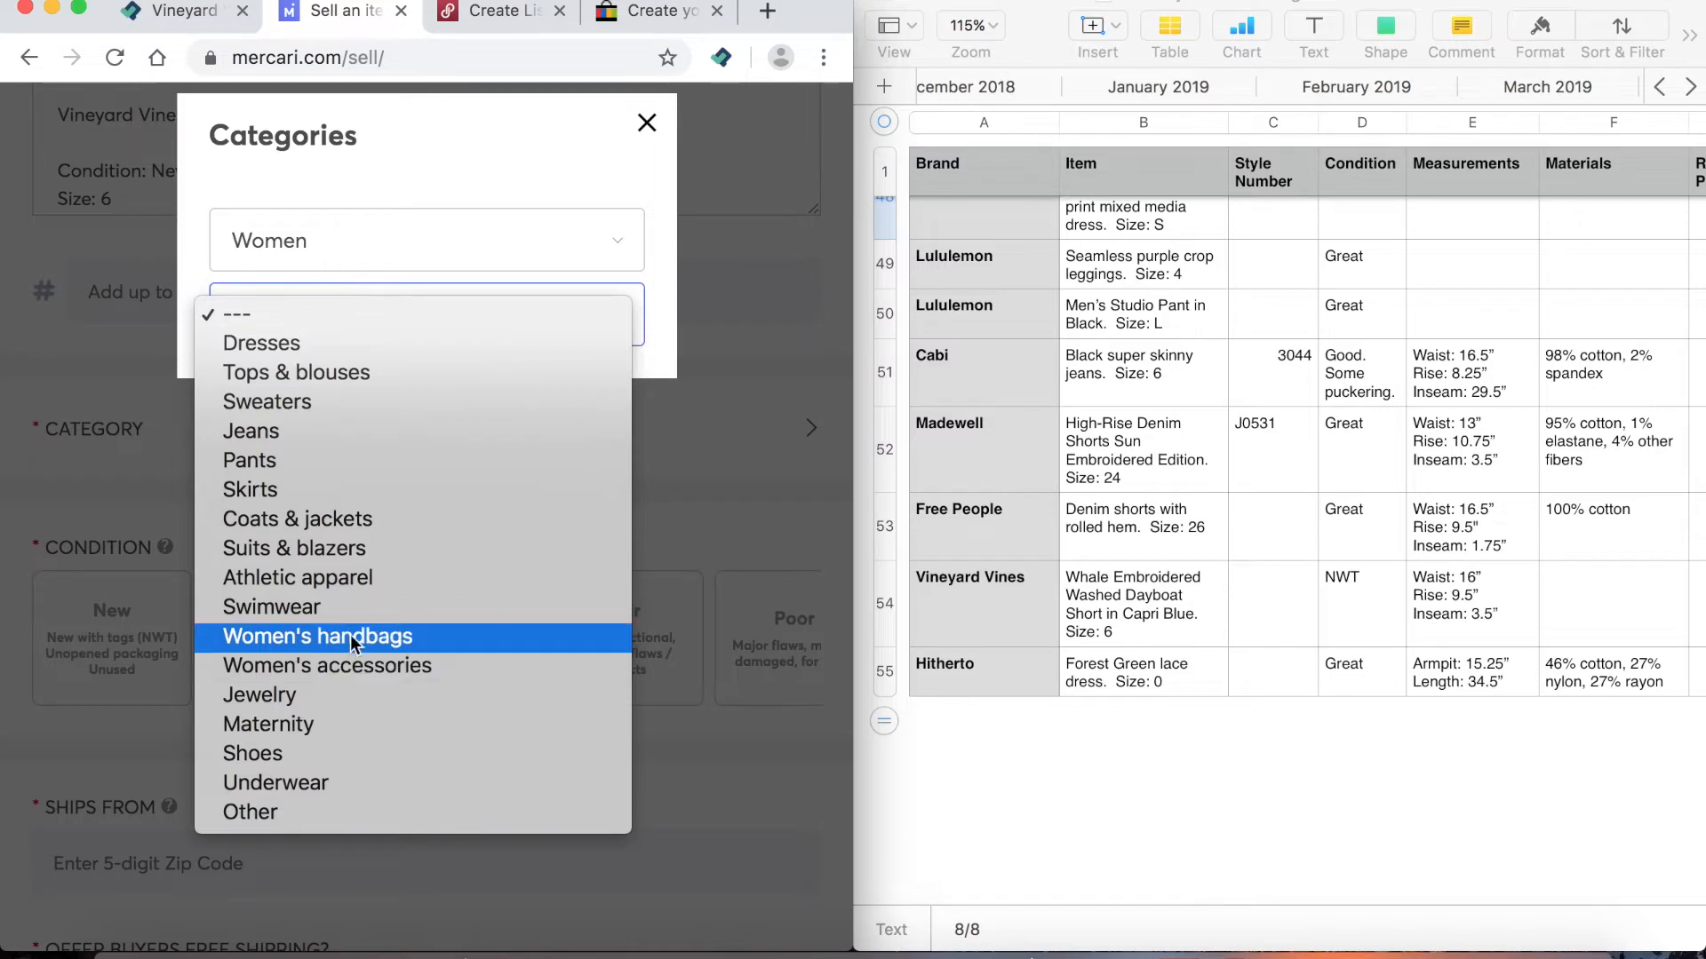
{"action": "left_click", "coordinate": [353, 579]}
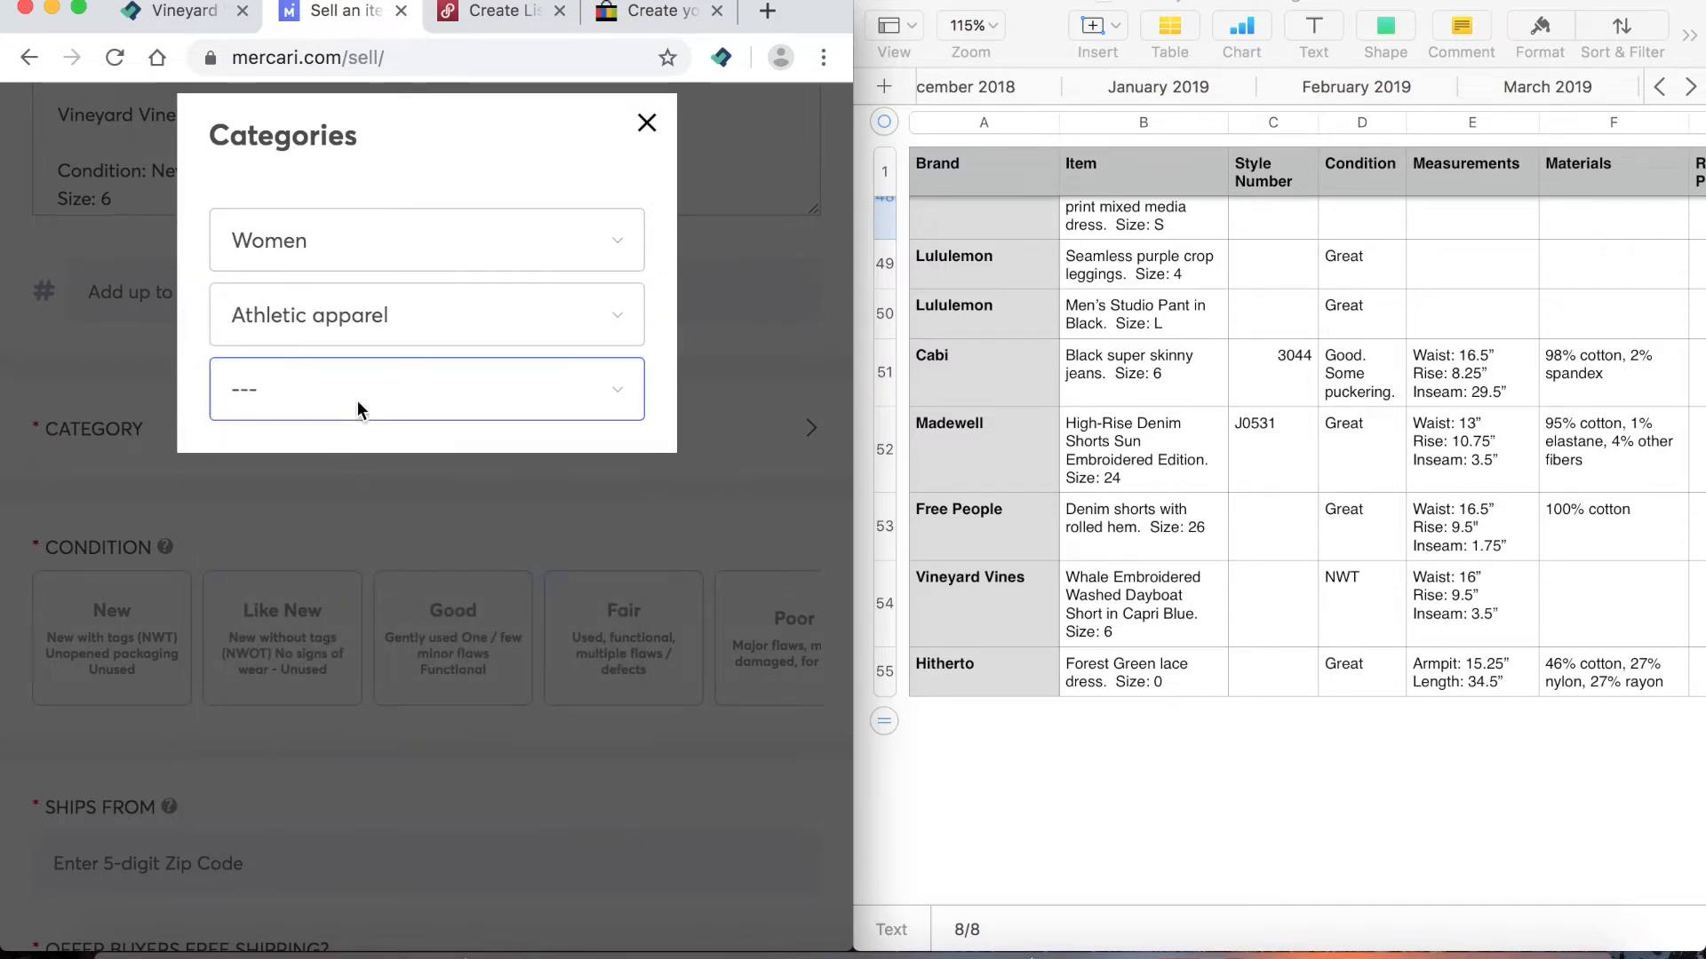
{"action": "left_click", "coordinate": [360, 411]}
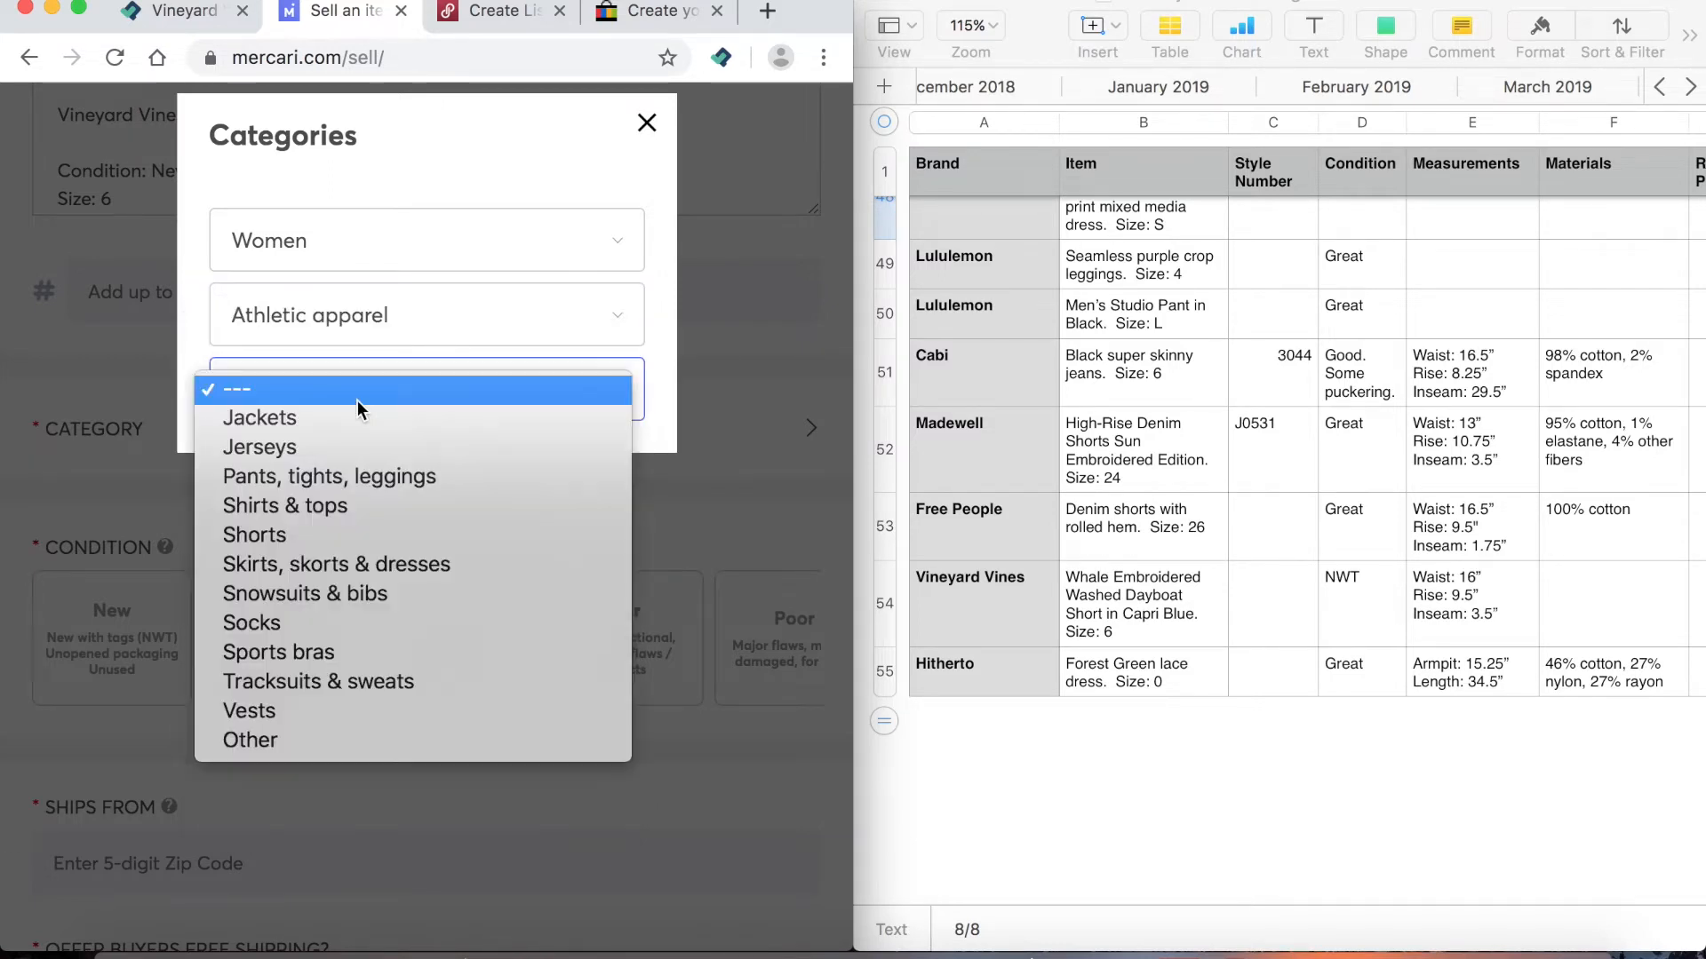
{"action": "left_click", "coordinate": [311, 533]}
Set the shorts' size to S (4-6) and the brand to the suggested vineyard vines
{"action": "left_click", "coordinate": [240, 577]}
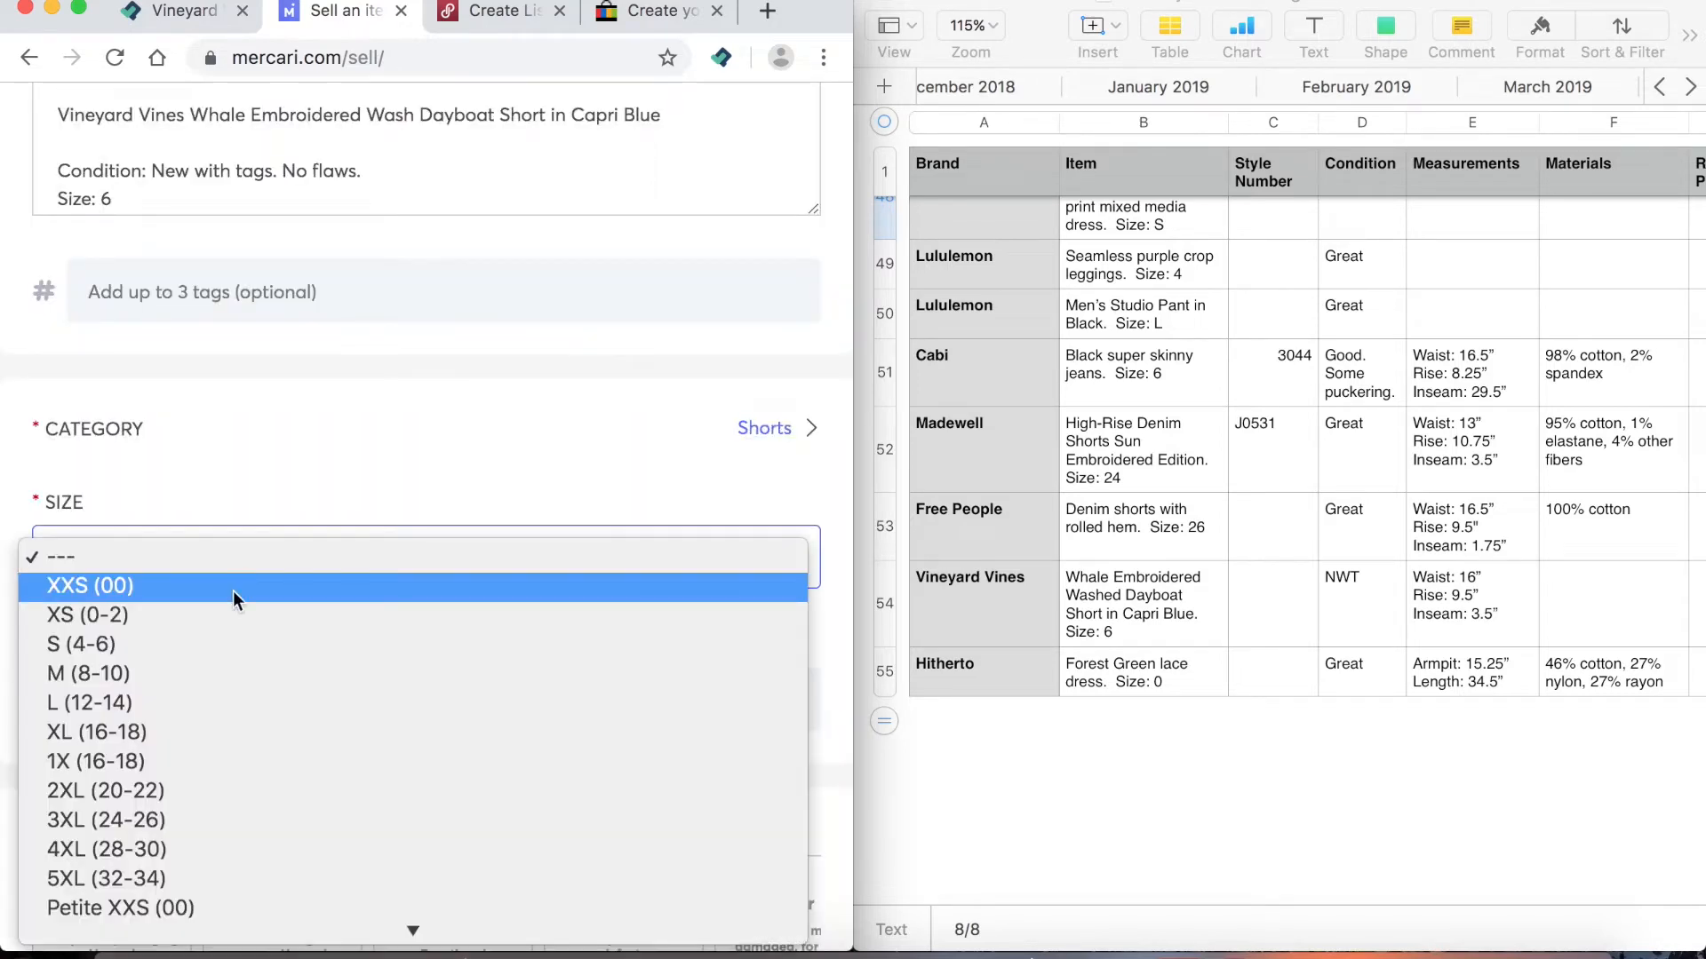
{"action": "left_click", "coordinate": [217, 642]}
{"action": "left_click", "coordinate": [179, 699]}
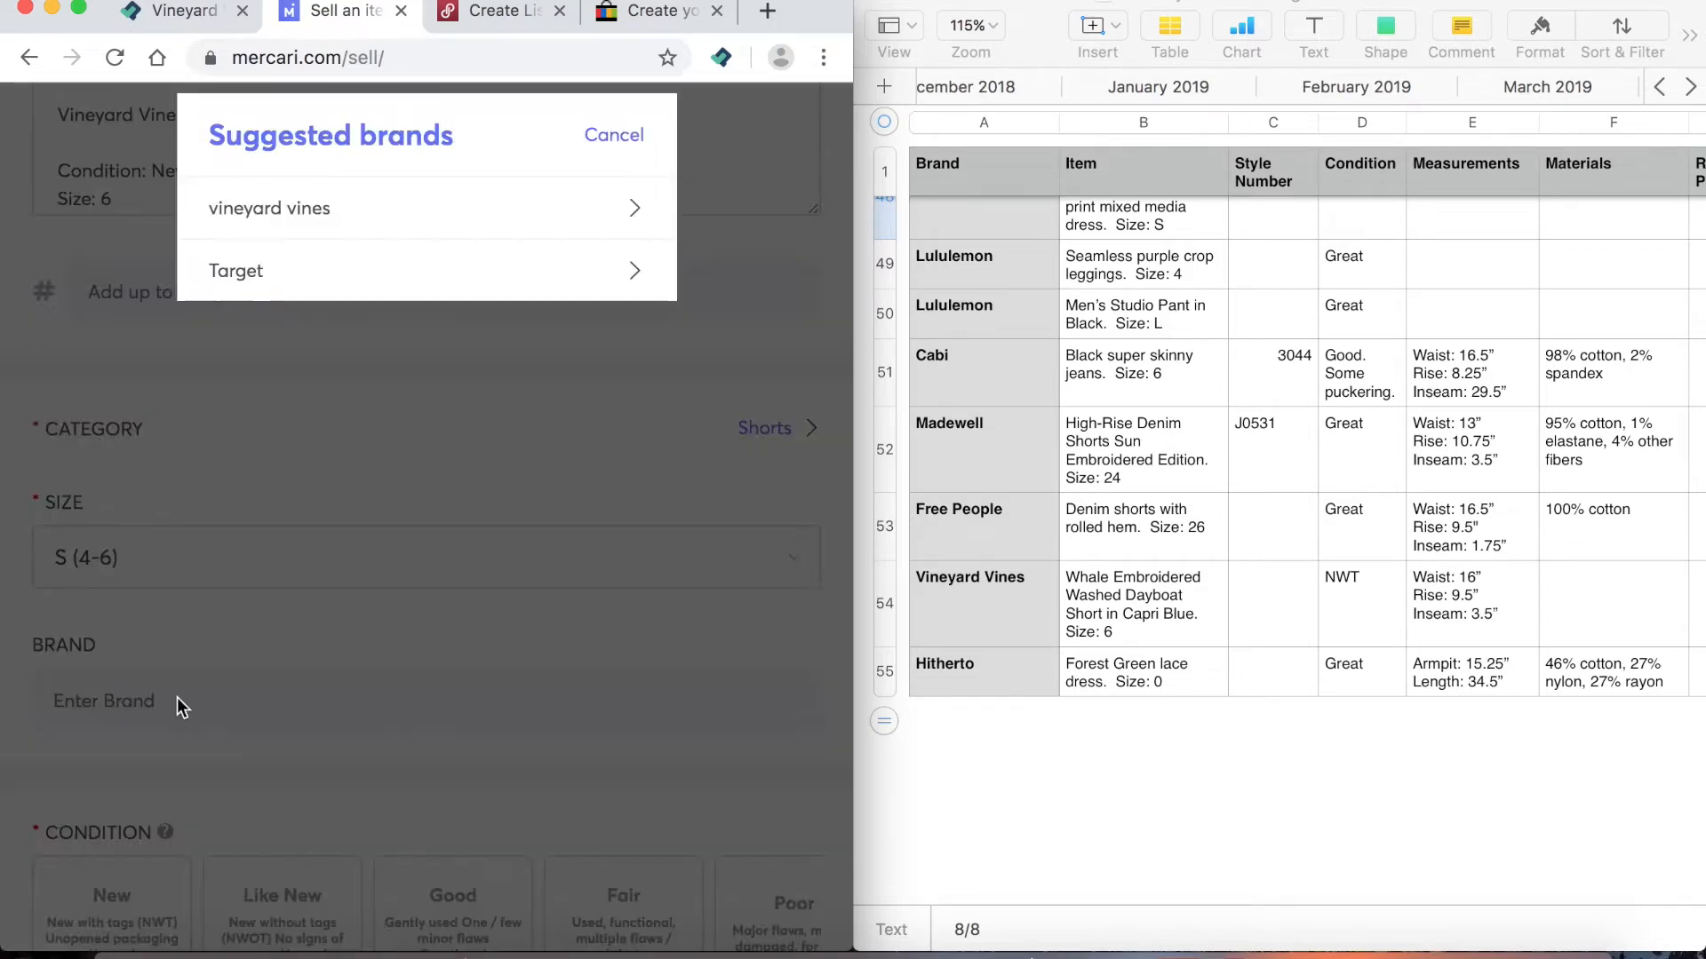
{"action": "left_click", "coordinate": [342, 217]}
Mark the condition as New and enter the seller's zip code as the ships-from location
{"action": "scroll", "coordinate": [295, 405], "scroll_direction": "down", "scroll_amount": 3}
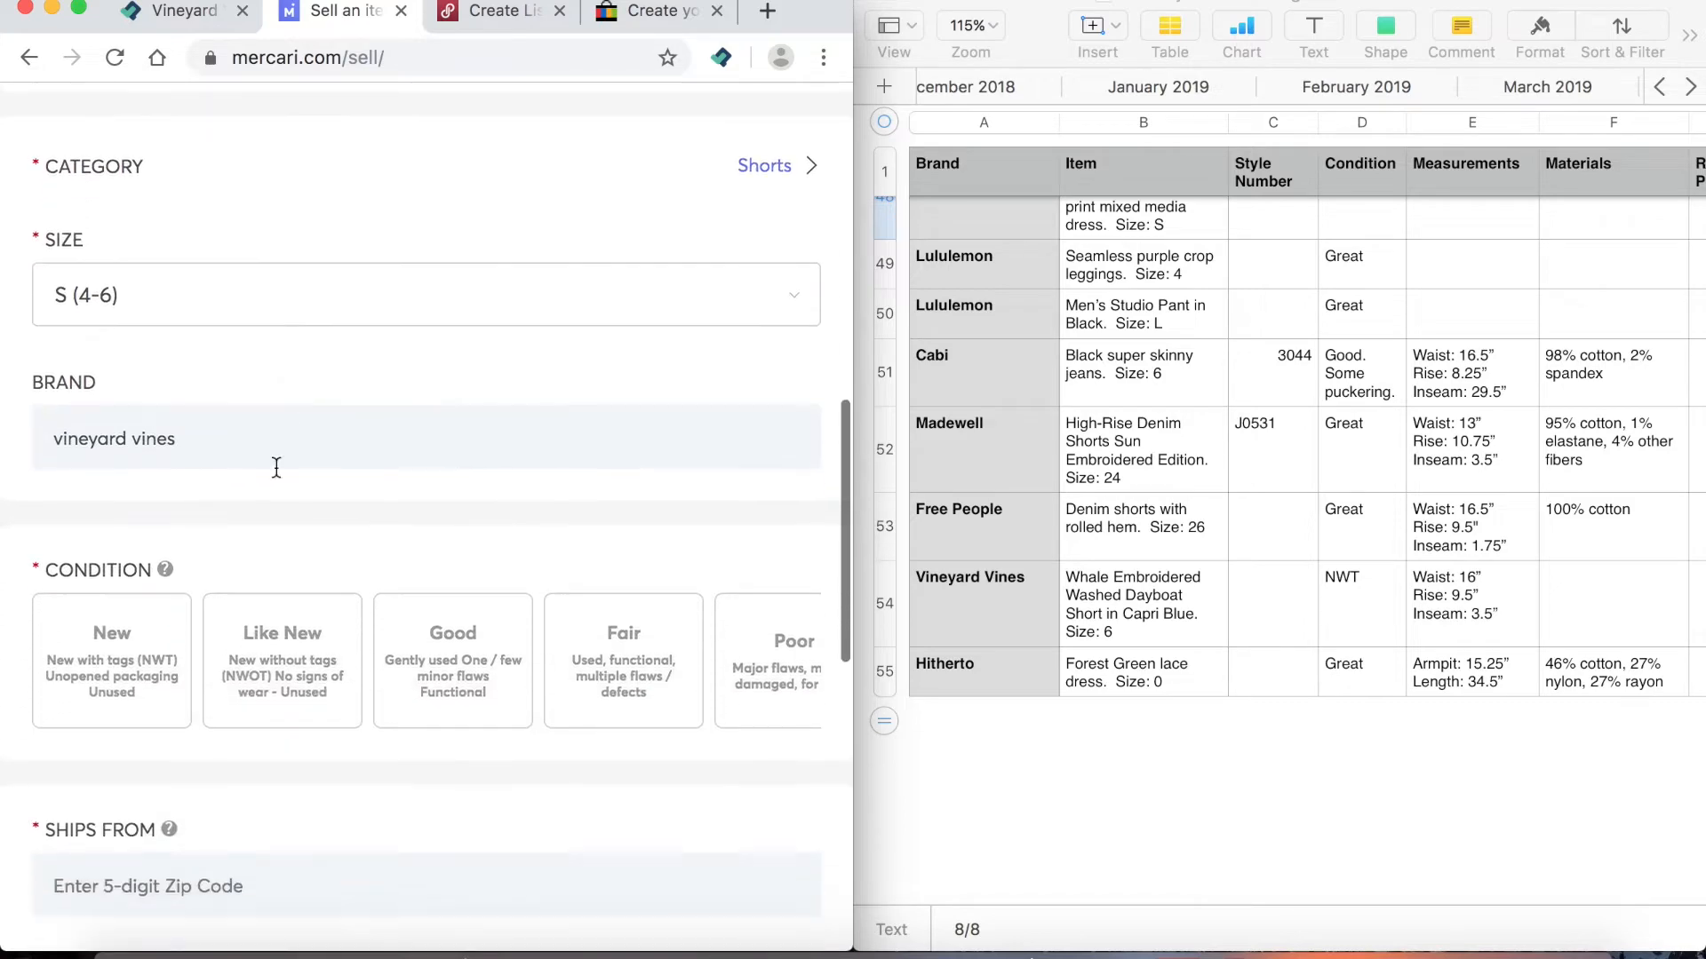
{"action": "left_click", "coordinate": [136, 696]}
{"action": "scroll", "coordinate": [136, 699], "scroll_direction": "down", "scroll_amount": 6}
{"action": "left_click", "coordinate": [257, 398]}
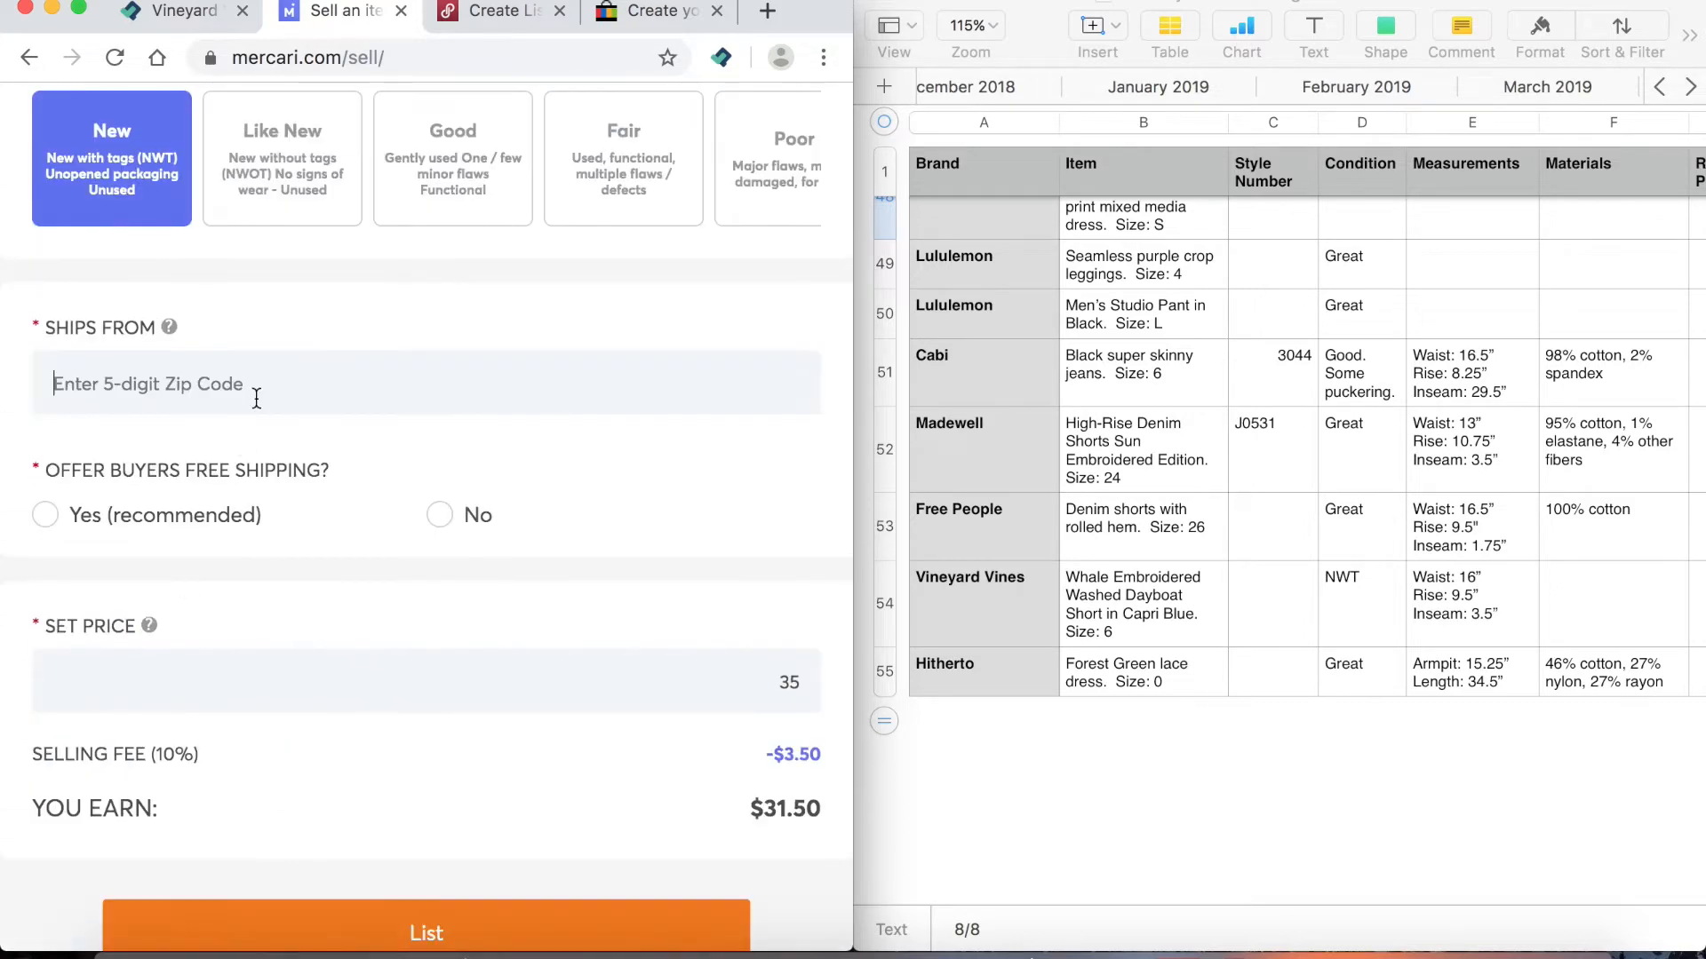
{"action": "type", "text": "60637"}
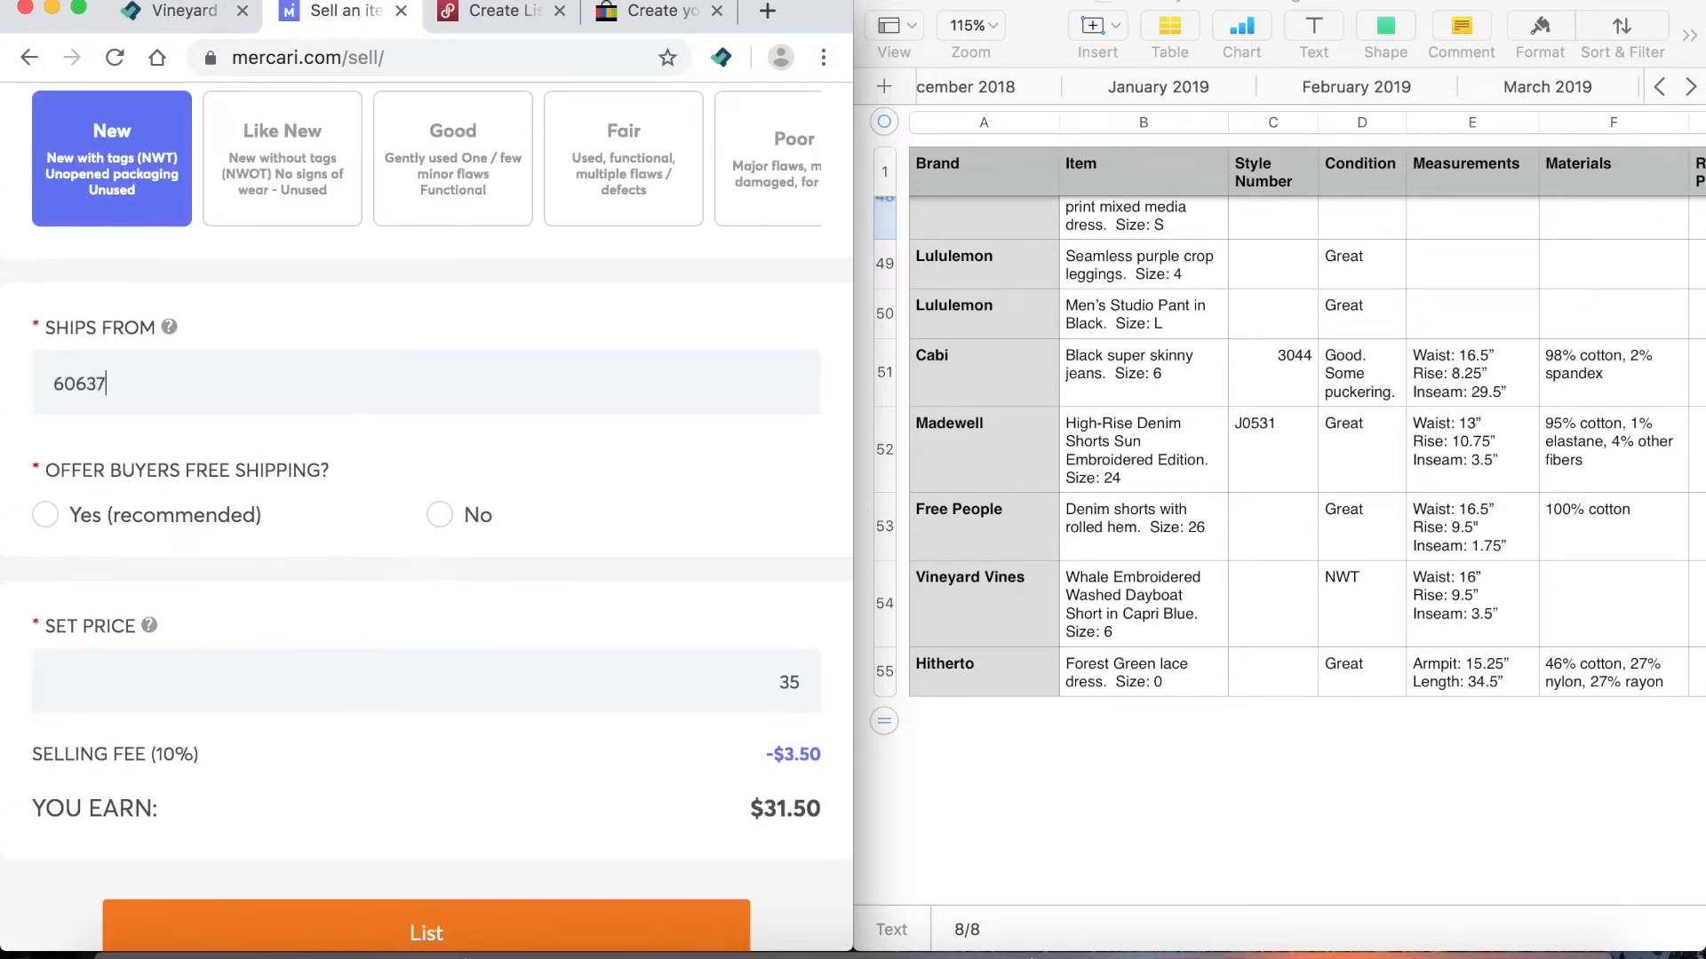
Offer buyers free shipping with a prepaid USPS label at 0.5 - 1 lbs and save the shipping options
{"action": "scroll", "coordinate": [196, 379], "scroll_direction": "down", "scroll_amount": 2}
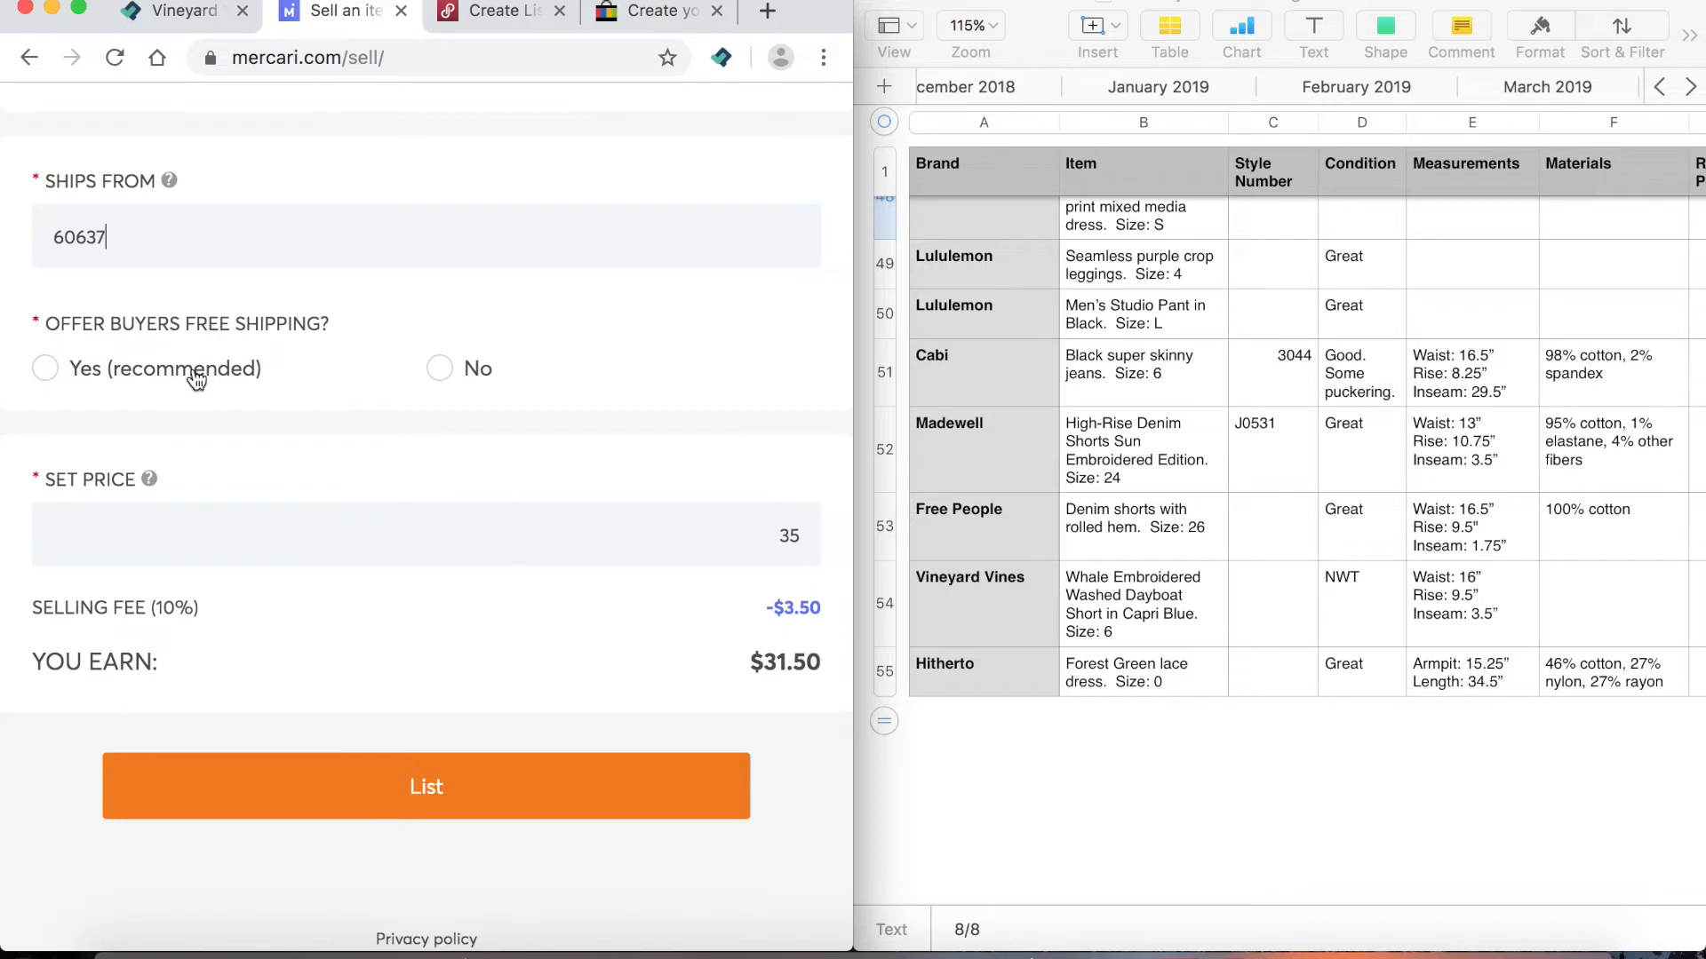
{"action": "left_click", "coordinate": [195, 375]}
{"action": "left_click", "coordinate": [242, 253]}
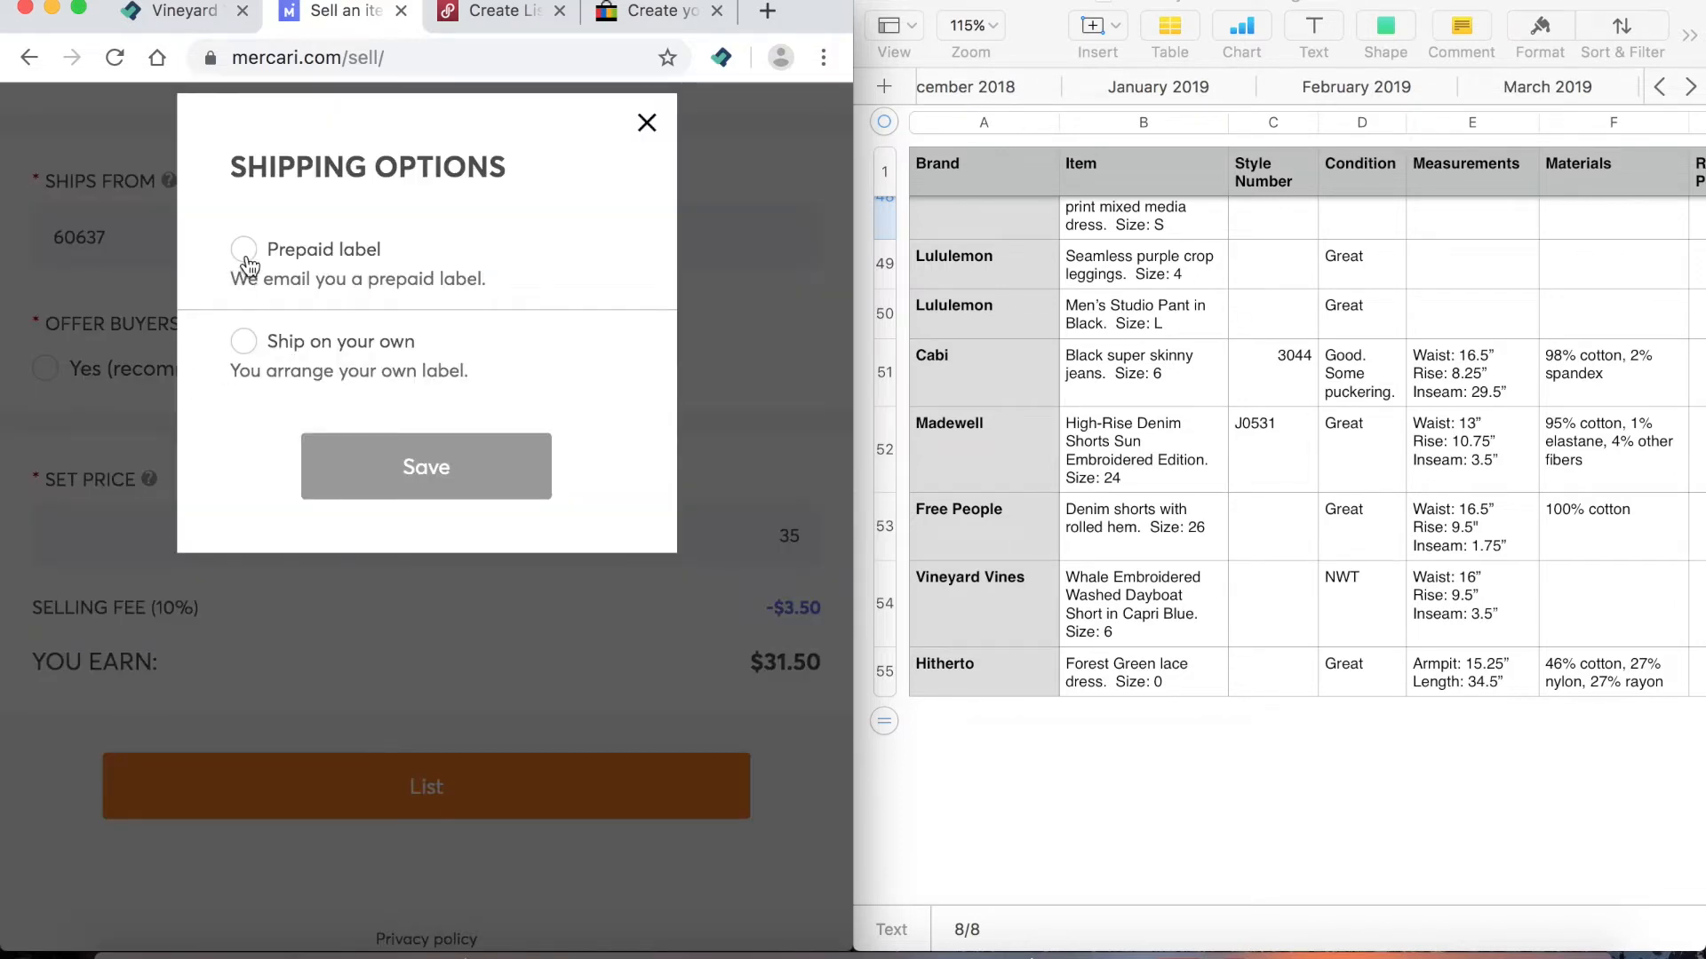
{"action": "left_click", "coordinate": [441, 751]}
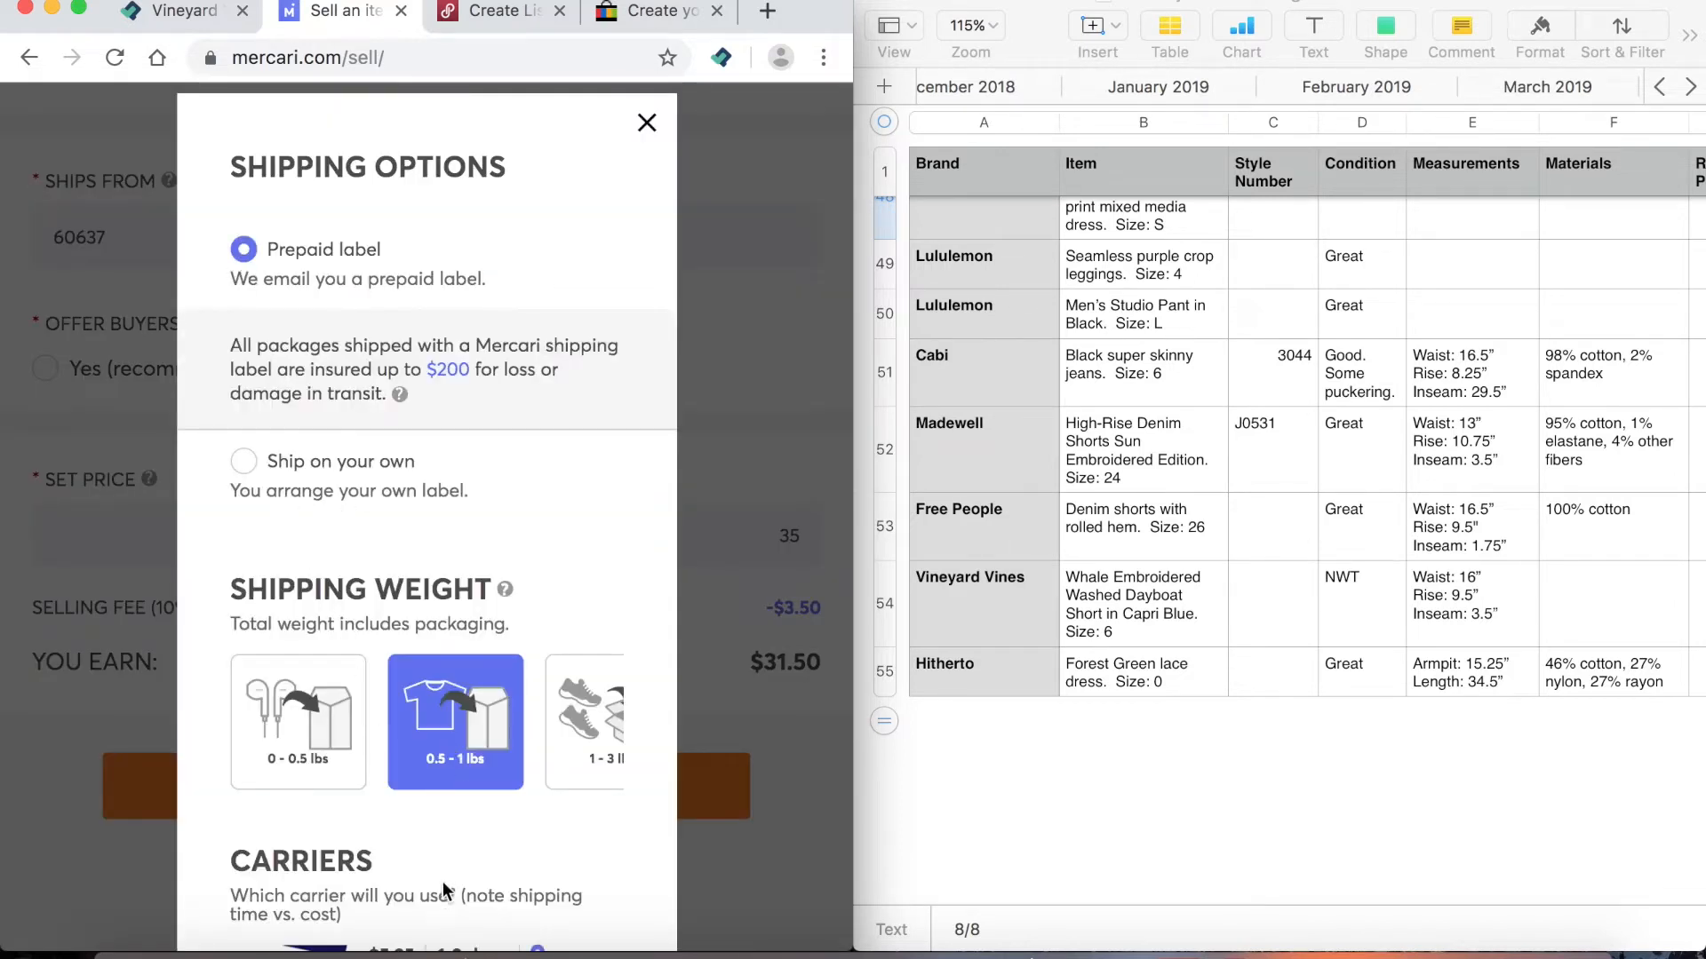
{"action": "scroll", "coordinate": [423, 883], "scroll_direction": "down", "scroll_amount": 5}
{"action": "left_click", "coordinate": [405, 887]}
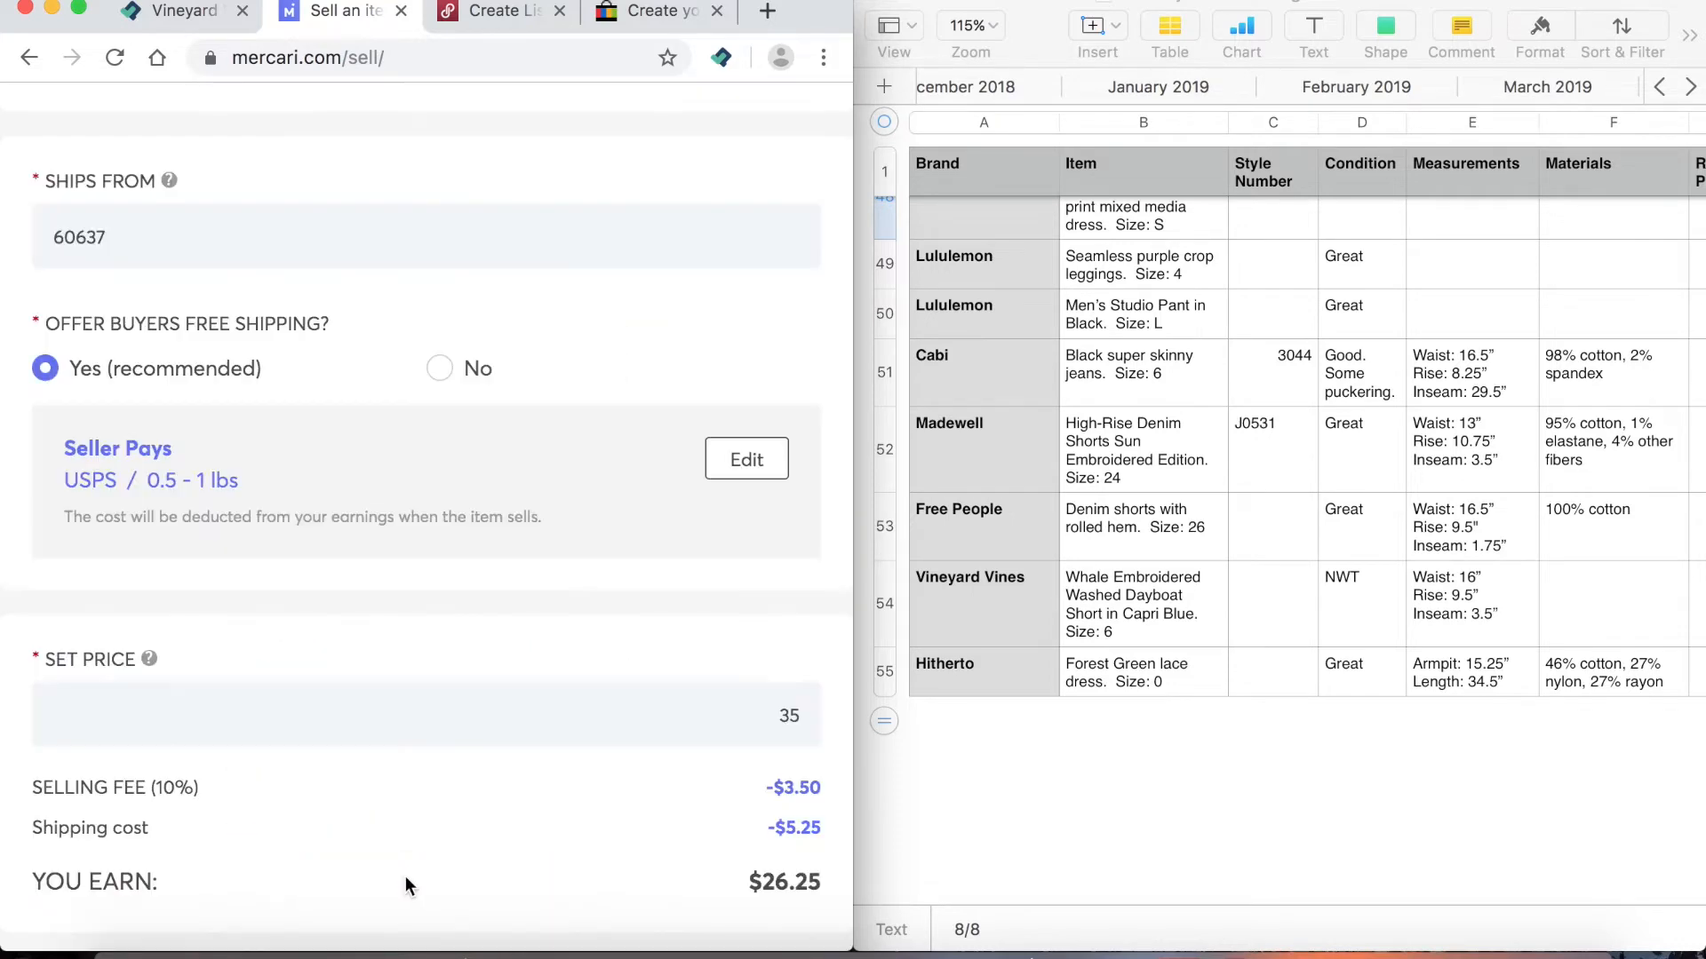
Publish the shorts' listing on Mercari at the price of 35 and go on to a blank form for another item
{"action": "scroll", "coordinate": [405, 880], "scroll_direction": "down", "scroll_amount": 5}
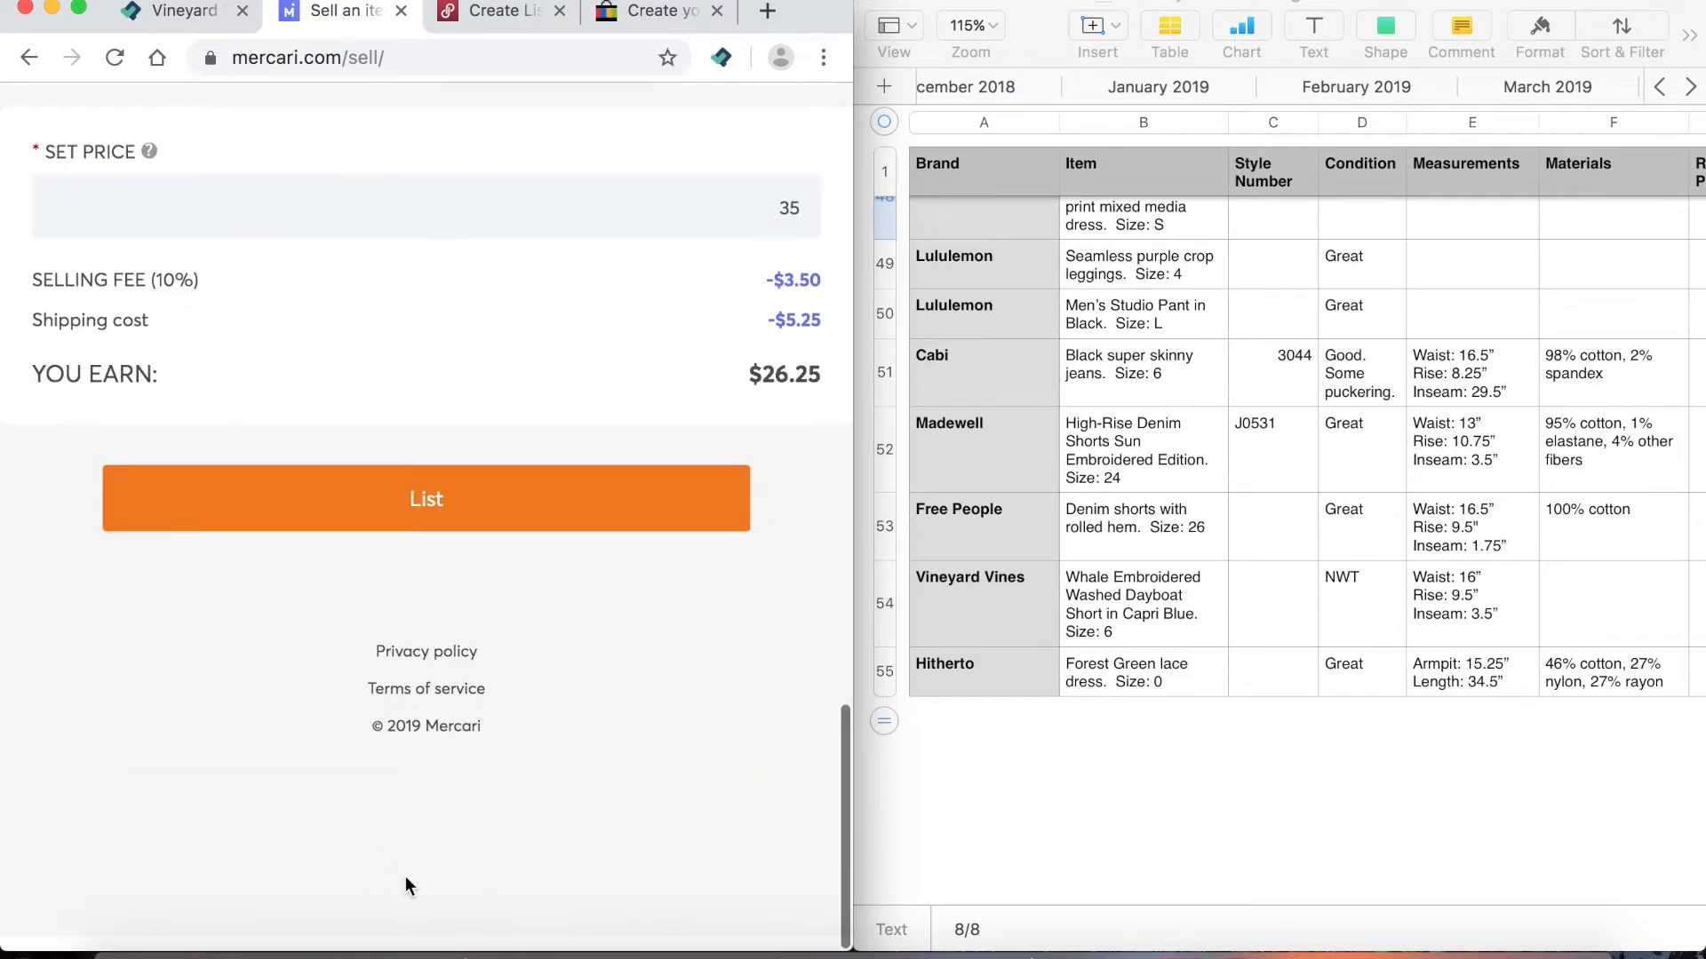
{"action": "left_click", "coordinate": [606, 517]}
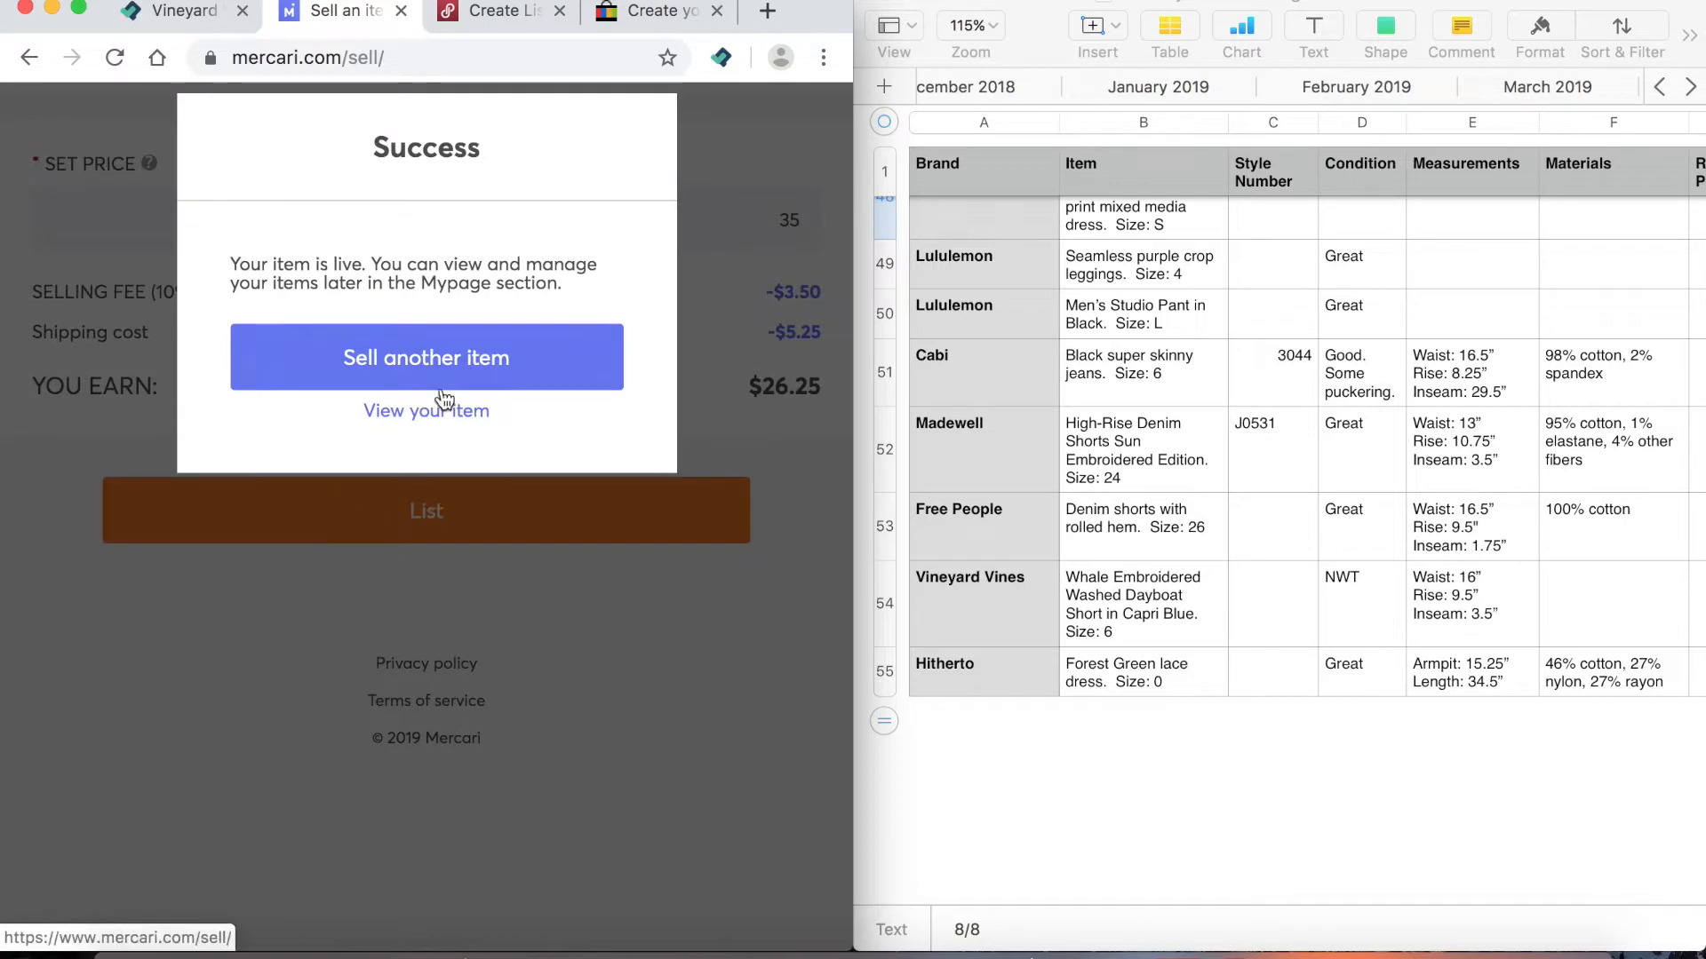
{"action": "left_click", "coordinate": [436, 371]}
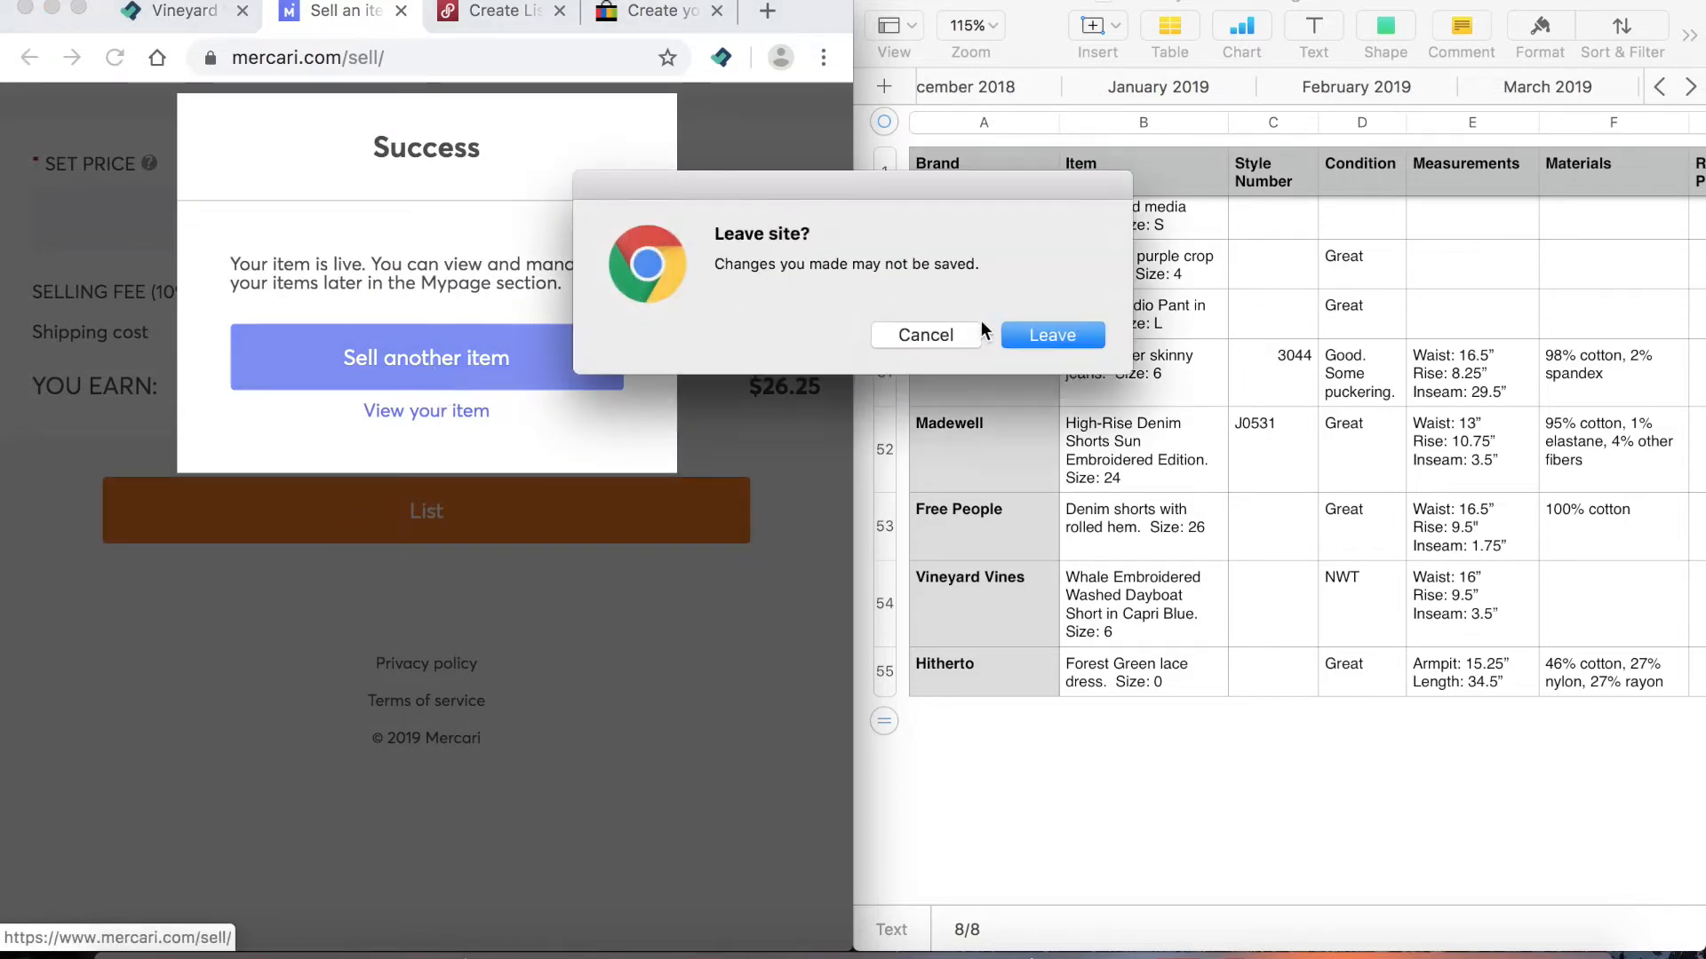
{"action": "left_click", "coordinate": [1025, 337]}
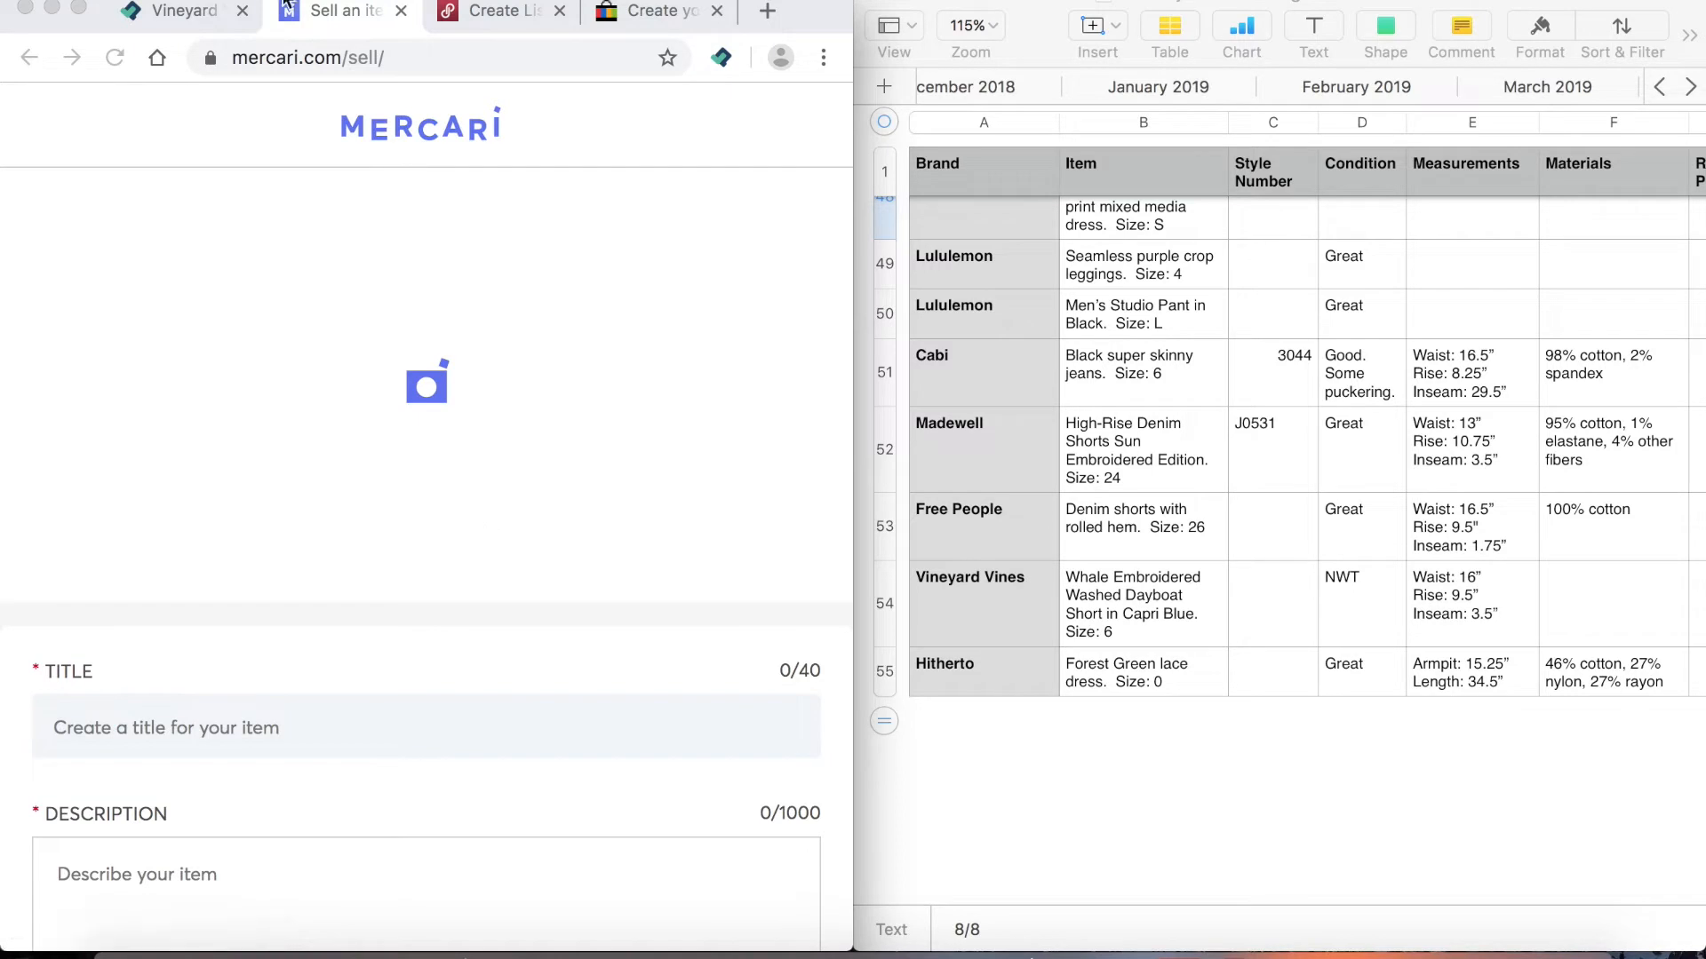
Return to the shorts' product page in List Perfectly and cross-post the product to Poshmark
{"action": "left_click", "coordinate": [186, 12]}
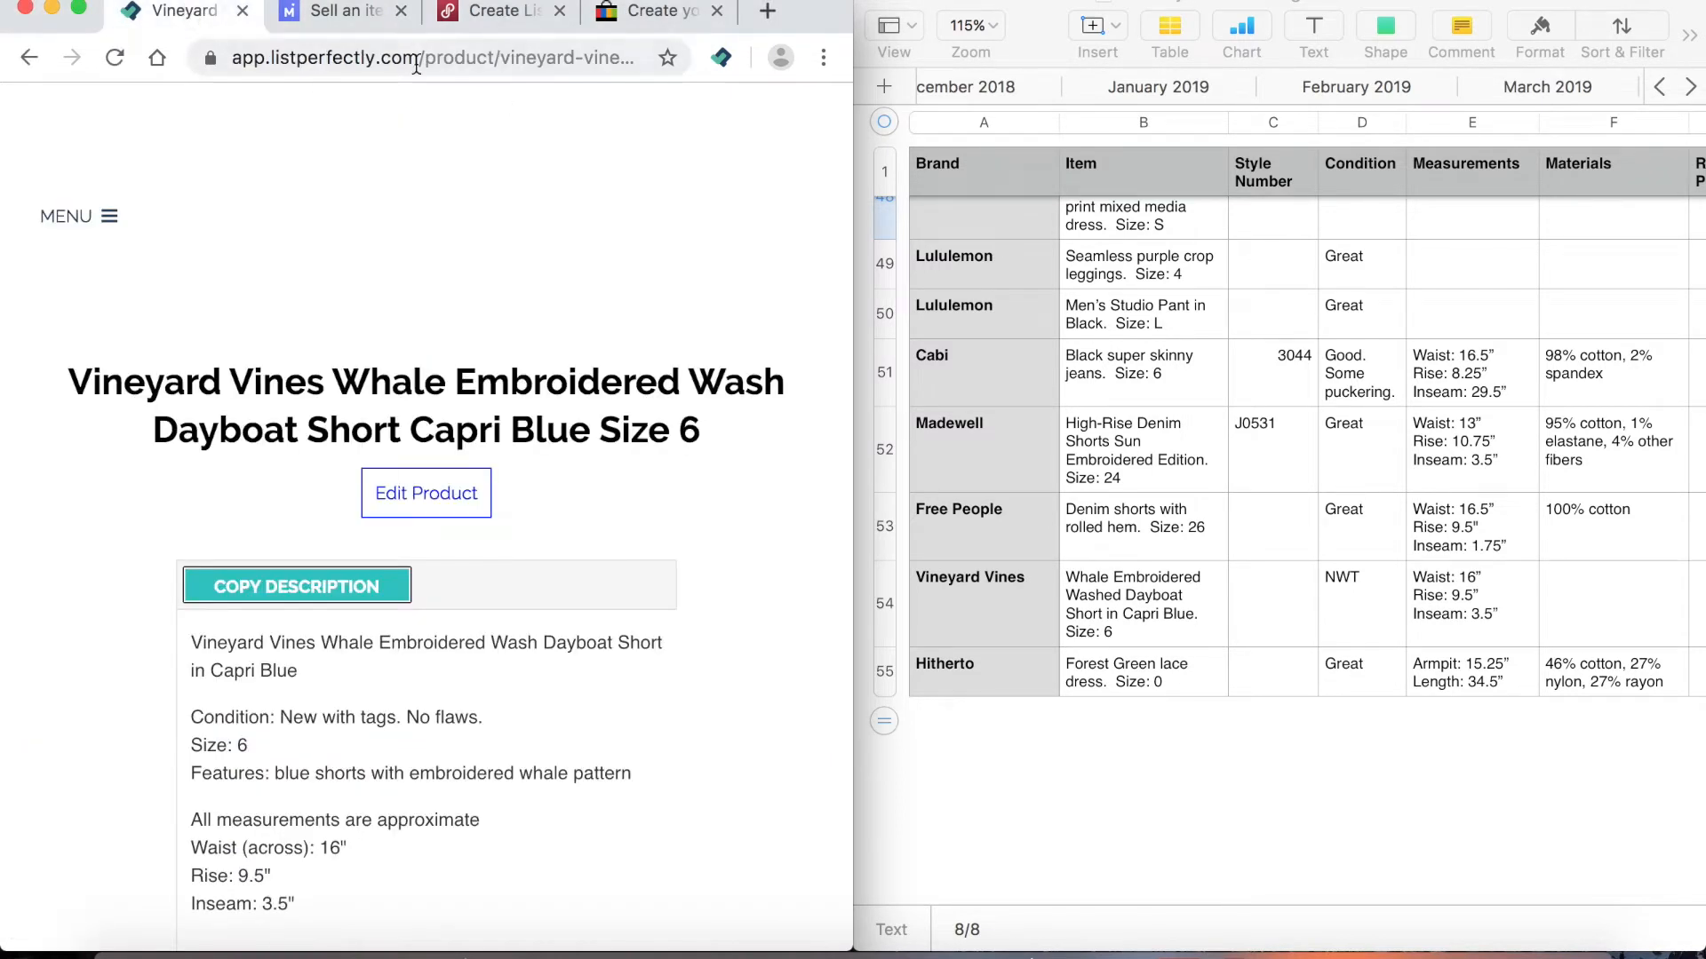
{"action": "left_click", "coordinate": [721, 59]}
{"action": "left_click", "coordinate": [550, 356]}
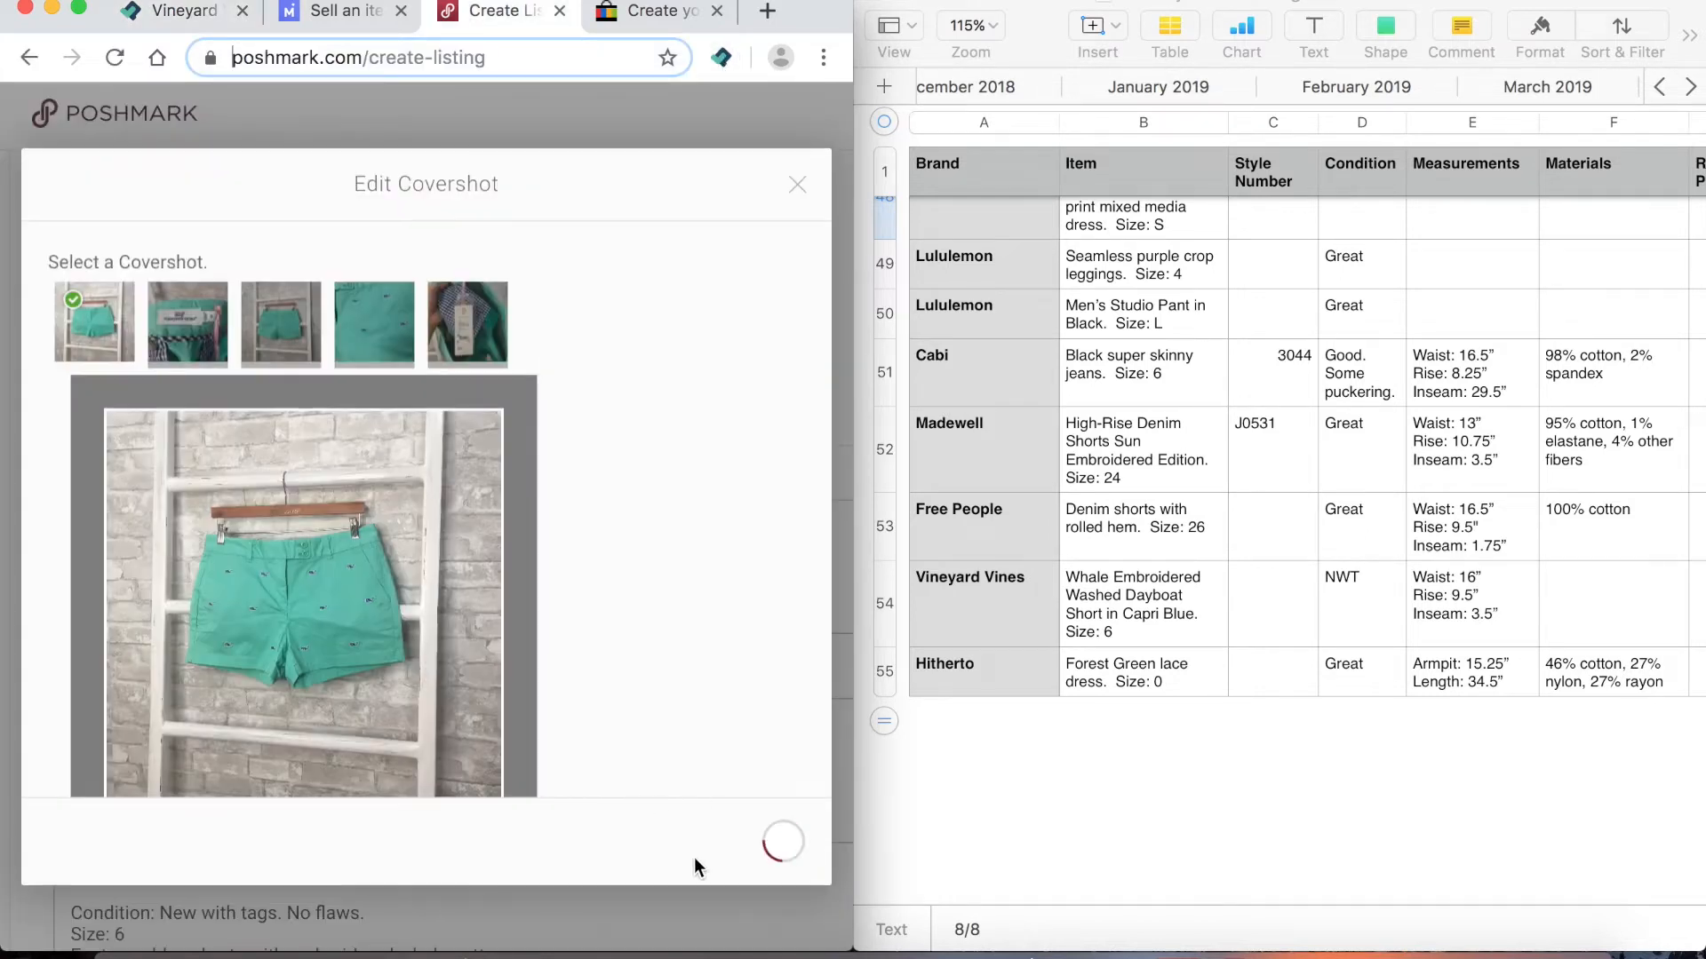
Shorten the Poshmark title to "Vineyard Vines Whale Embroidered Dayboat Short"
{"action": "scroll", "coordinate": [568, 503], "scroll_direction": "down", "scroll_amount": 5}
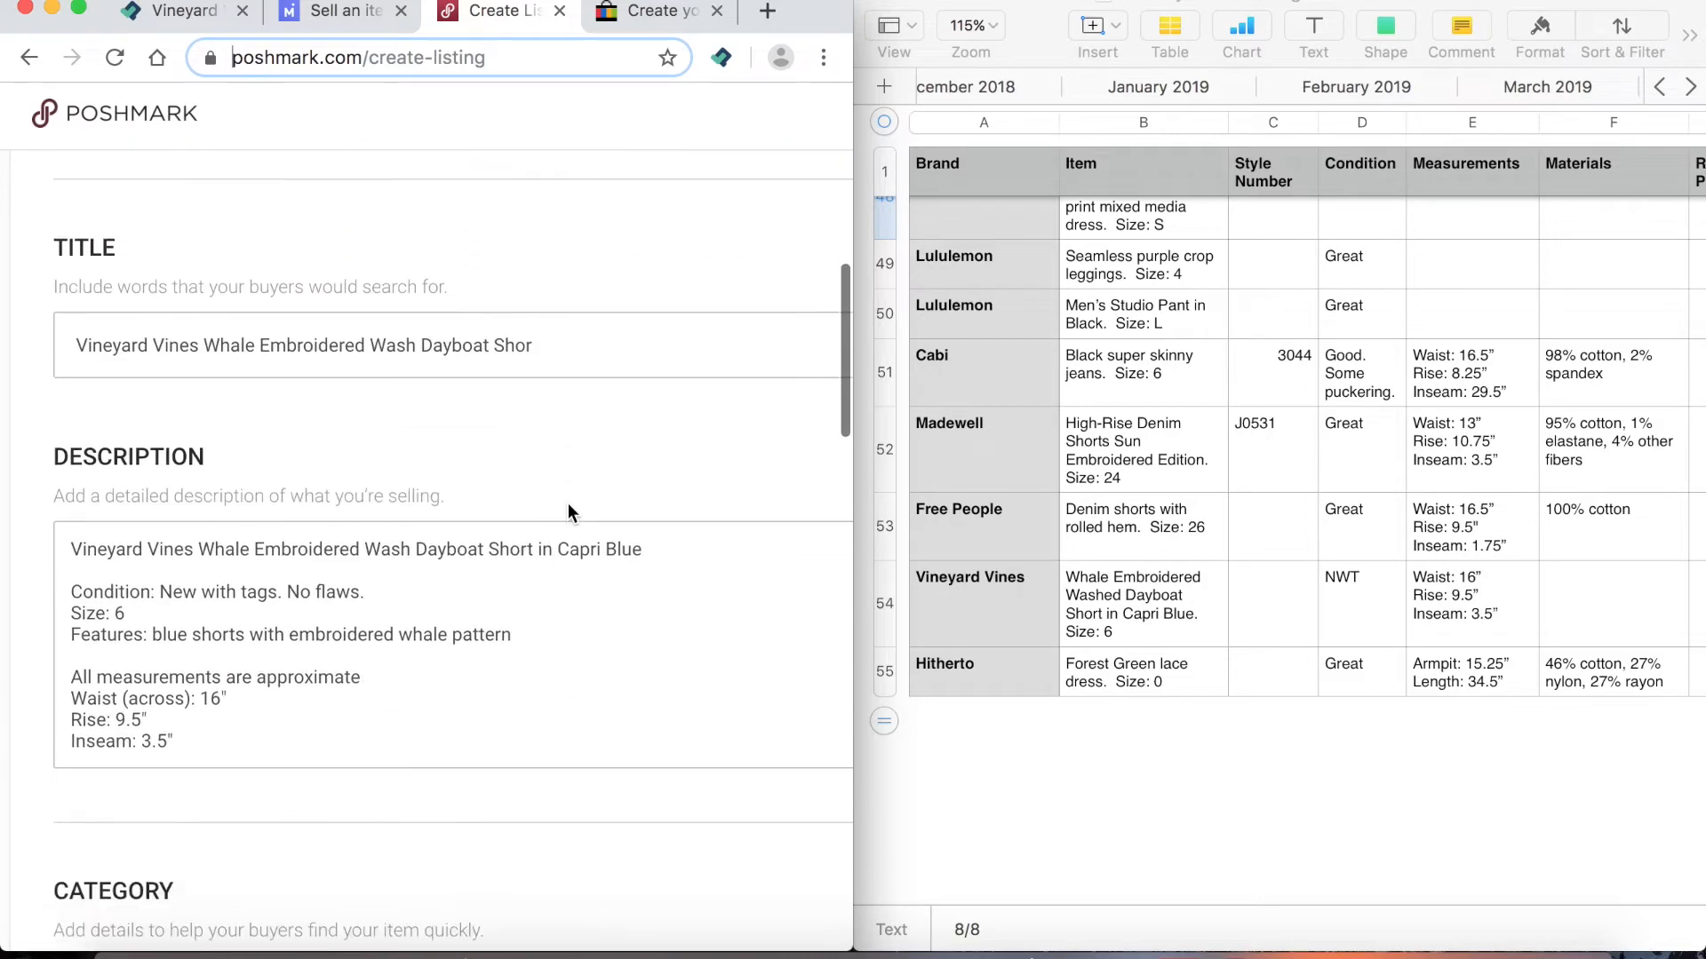
{"action": "left_click", "coordinate": [534, 343]}
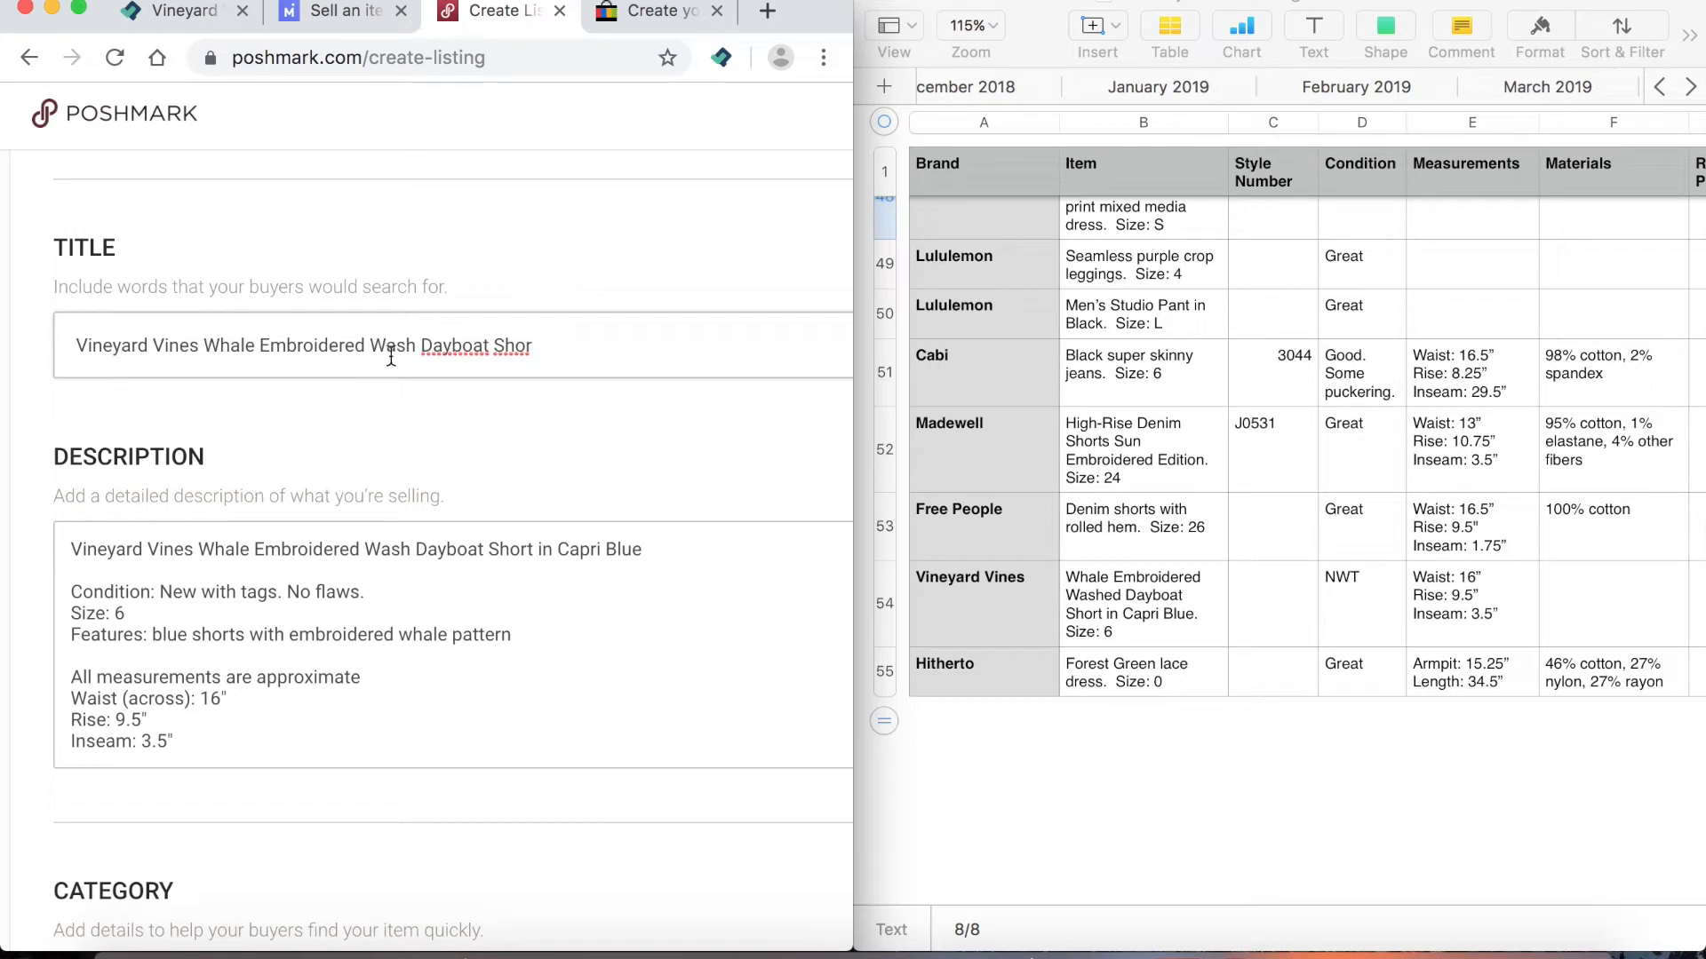
{"action": "key", "text": "BackSpace"}
{"action": "key", "text": "BackSpace"}
{"action": "key", "text": "BackSpace"}
{"action": "key", "text": "BackSpace"}
{"action": "key", "text": "BackSpace"}
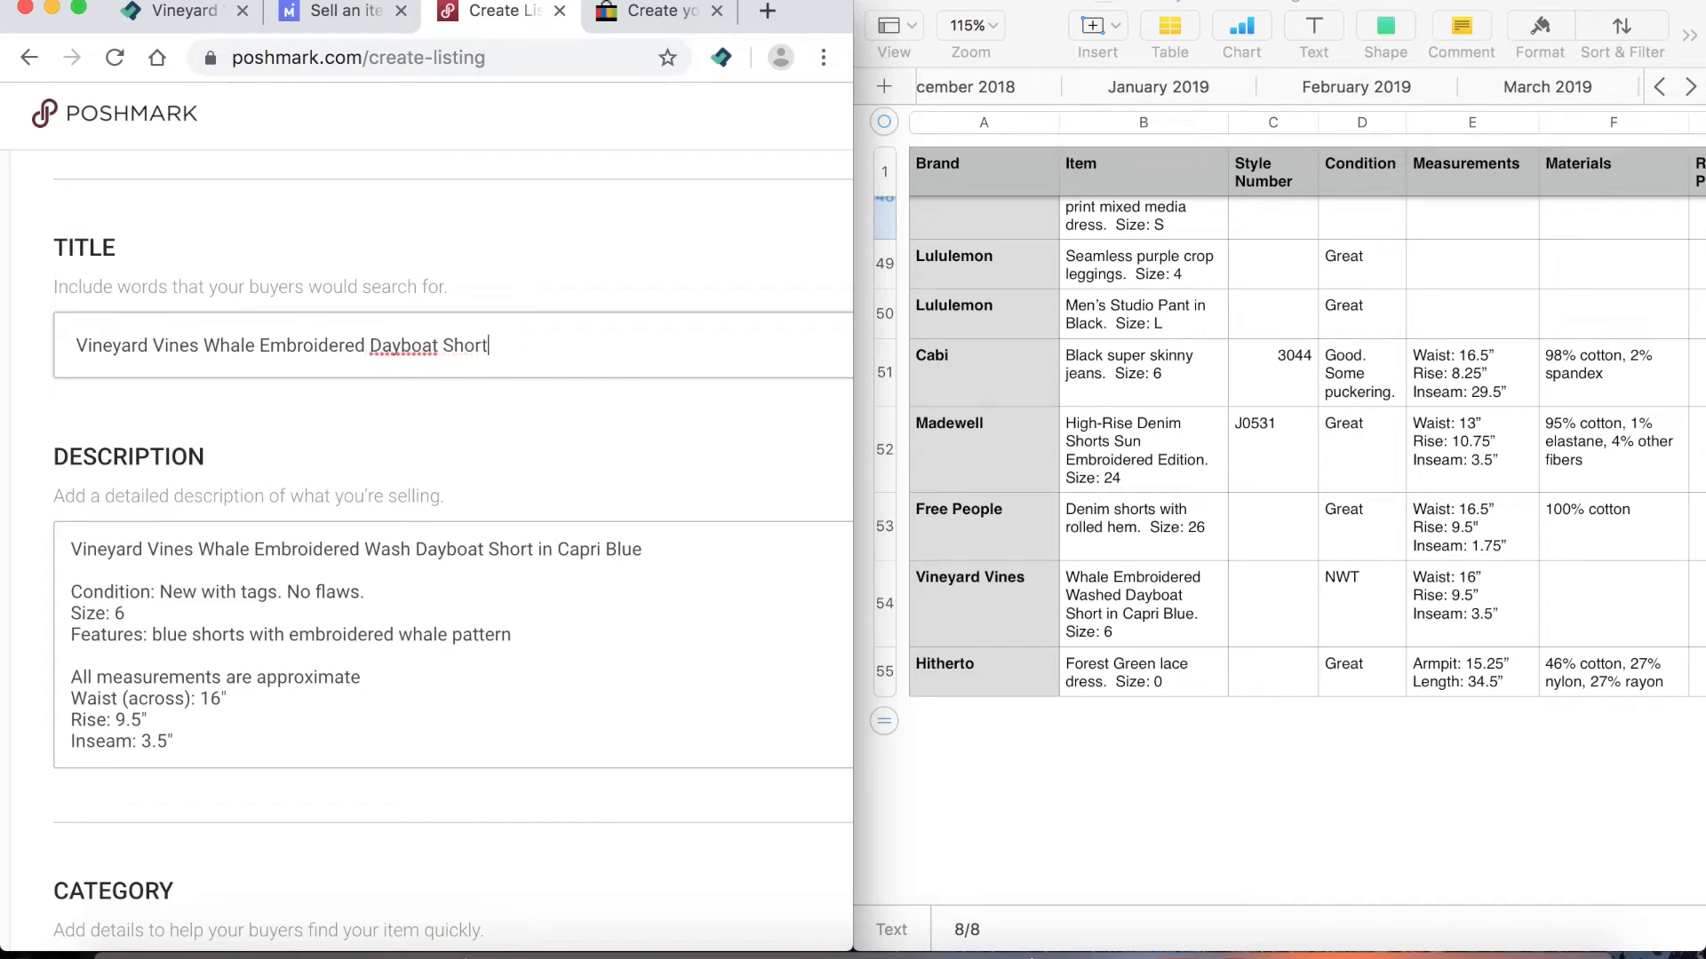
{"action": "scroll", "coordinate": [427, 550], "scroll_direction": "right", "scroll_amount": 2}
{"action": "scroll", "coordinate": [426, 551], "scroll_direction": "left", "scroll_amount": 2}
Set the Poshmark category to Women Shorts with None as the subcategory
{"action": "scroll", "coordinate": [410, 524], "scroll_direction": "down", "scroll_amount": 5}
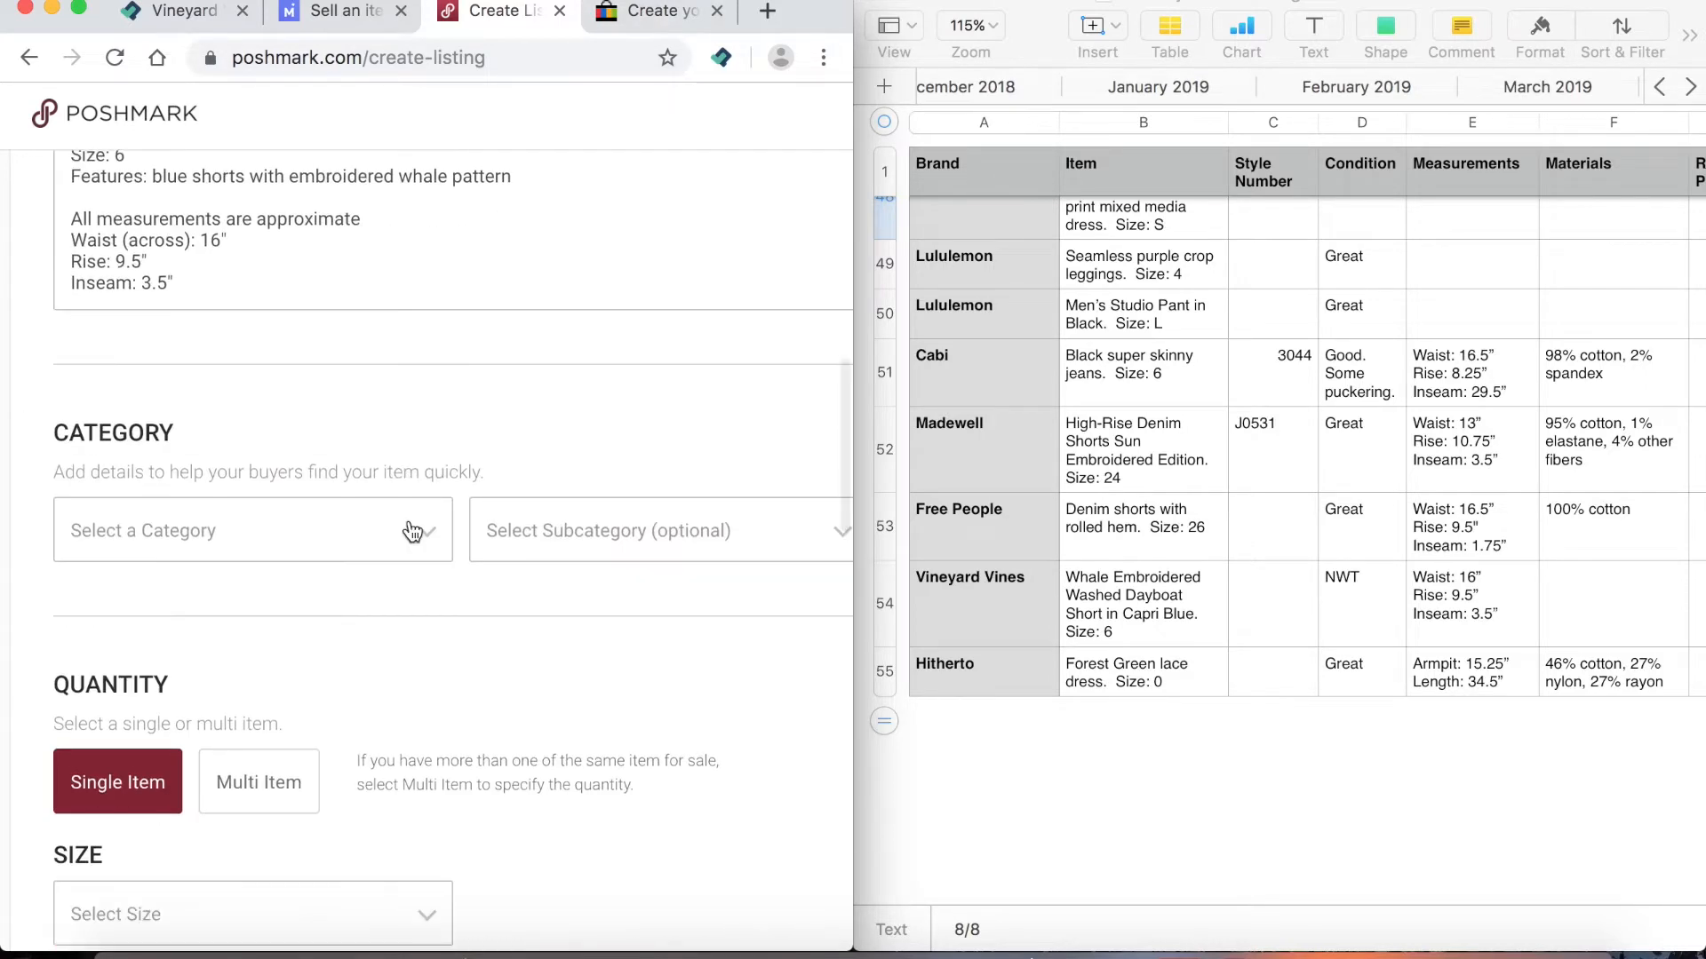
{"action": "left_click", "coordinate": [411, 531]}
{"action": "scroll", "coordinate": [369, 648], "scroll_direction": "down", "scroll_amount": 3}
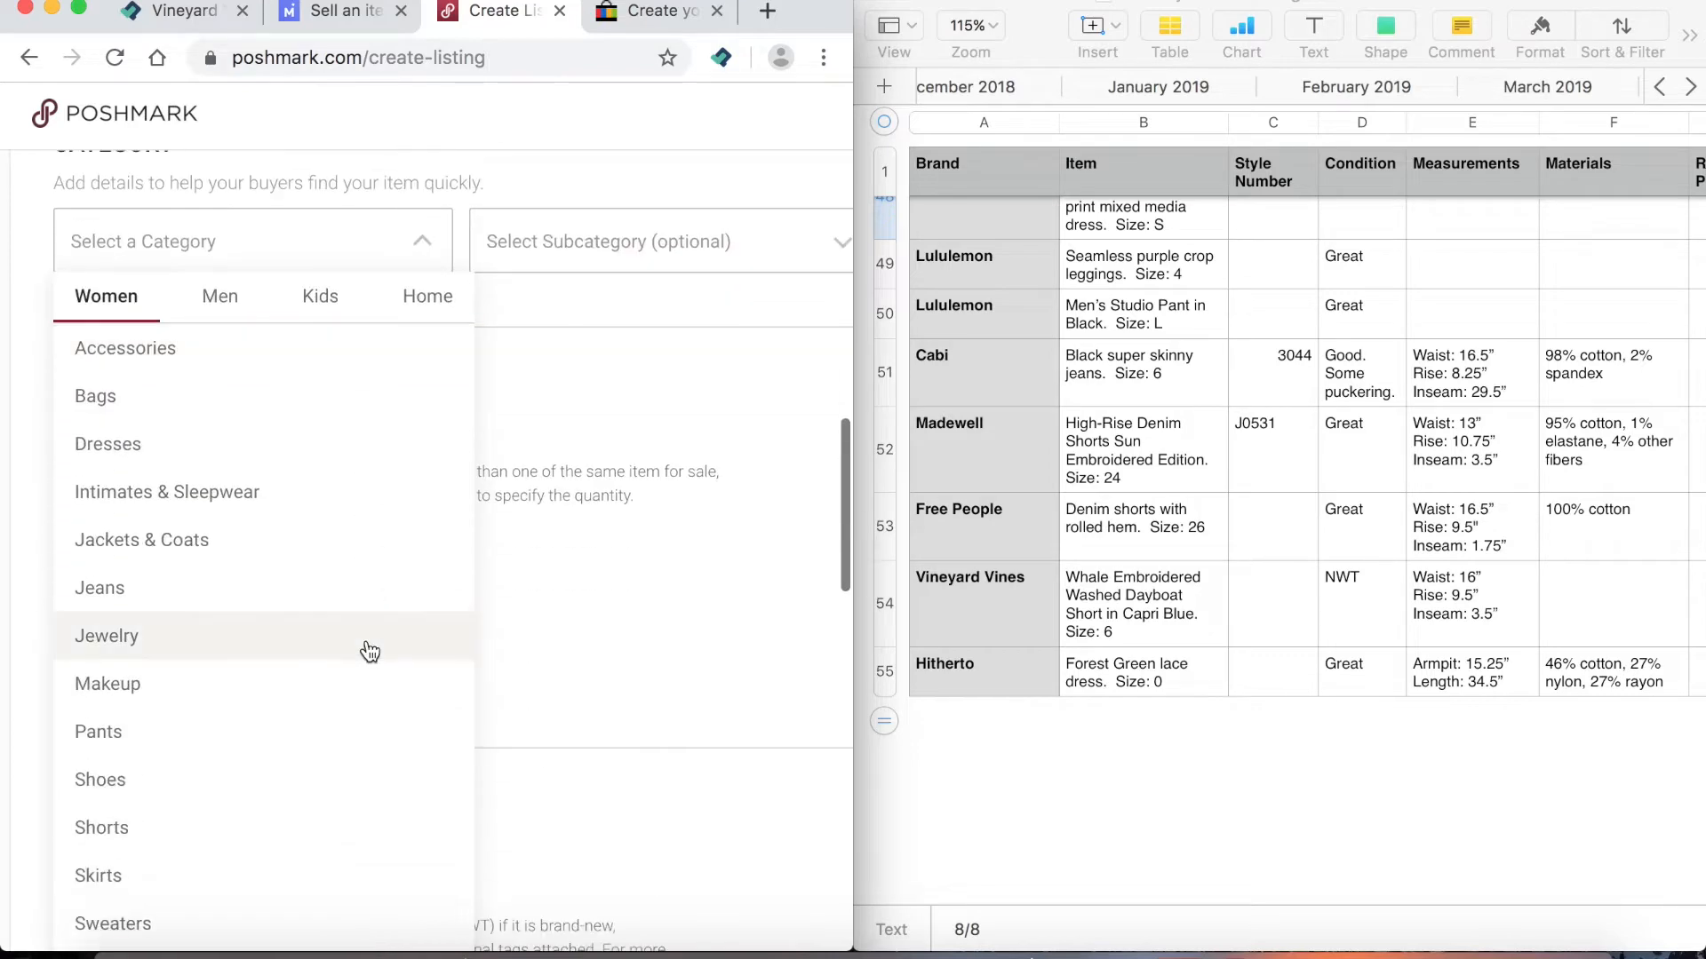
{"action": "left_click", "coordinate": [293, 828]}
{"action": "left_click", "coordinate": [565, 484]}
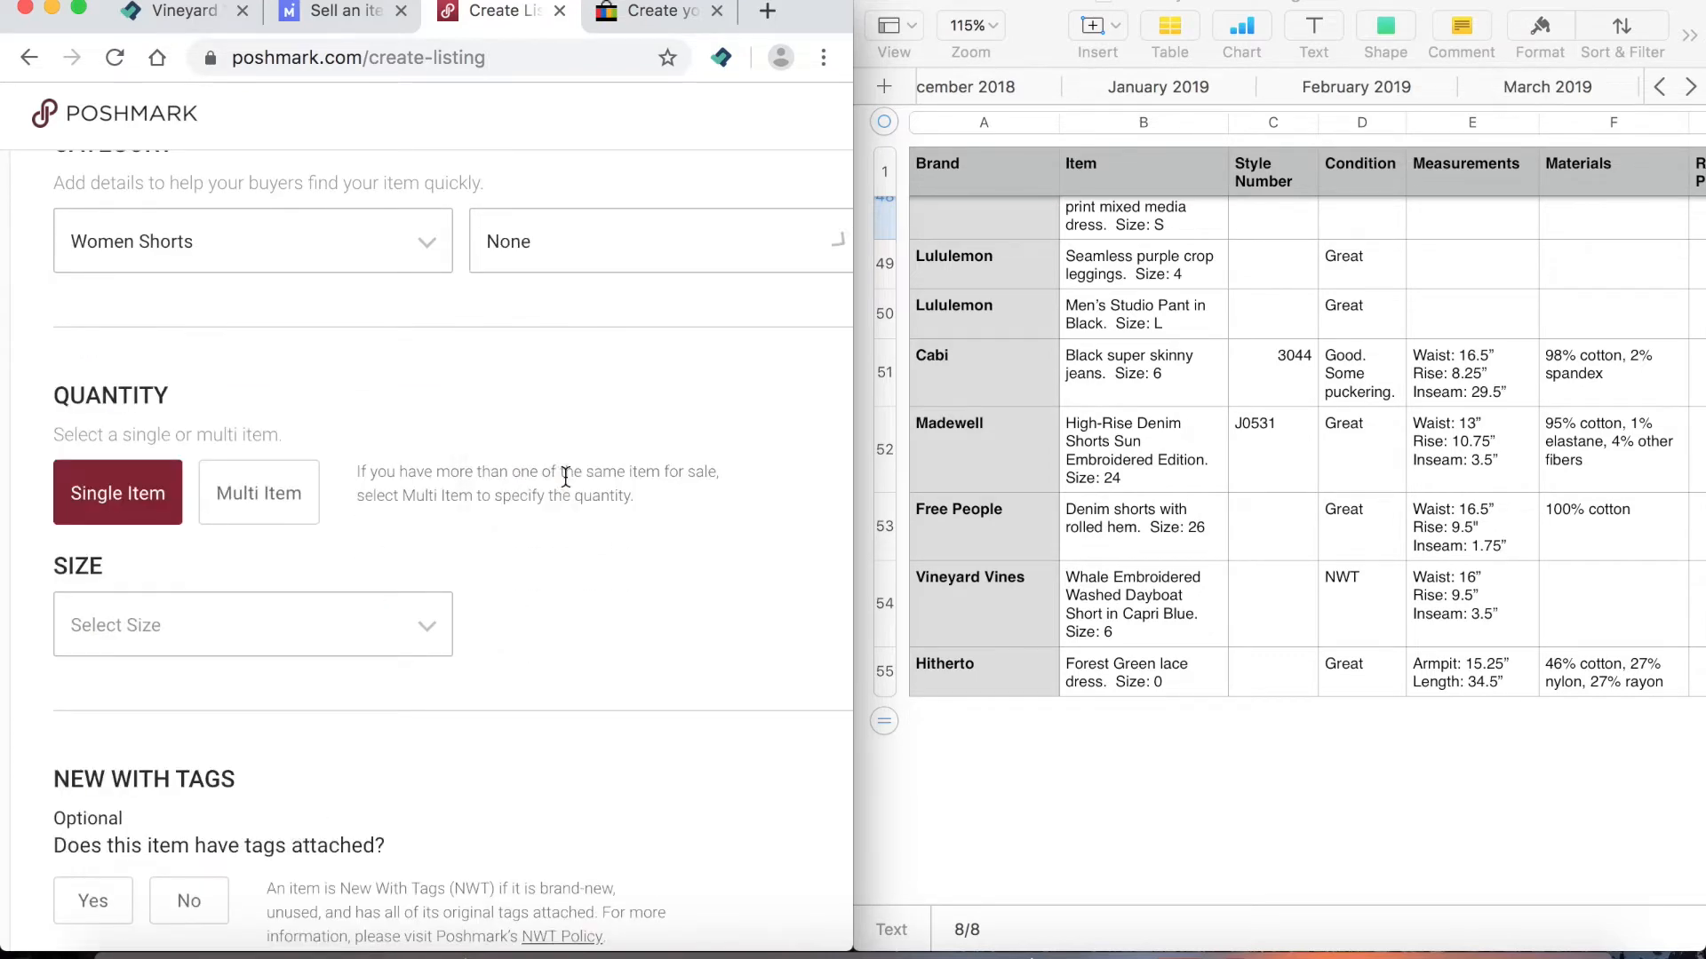
Set the shorts' size on the Poshmark listing to standard size 6
{"action": "scroll", "coordinate": [388, 453], "scroll_direction": "down", "scroll_amount": 3}
{"action": "left_click", "coordinate": [414, 405]}
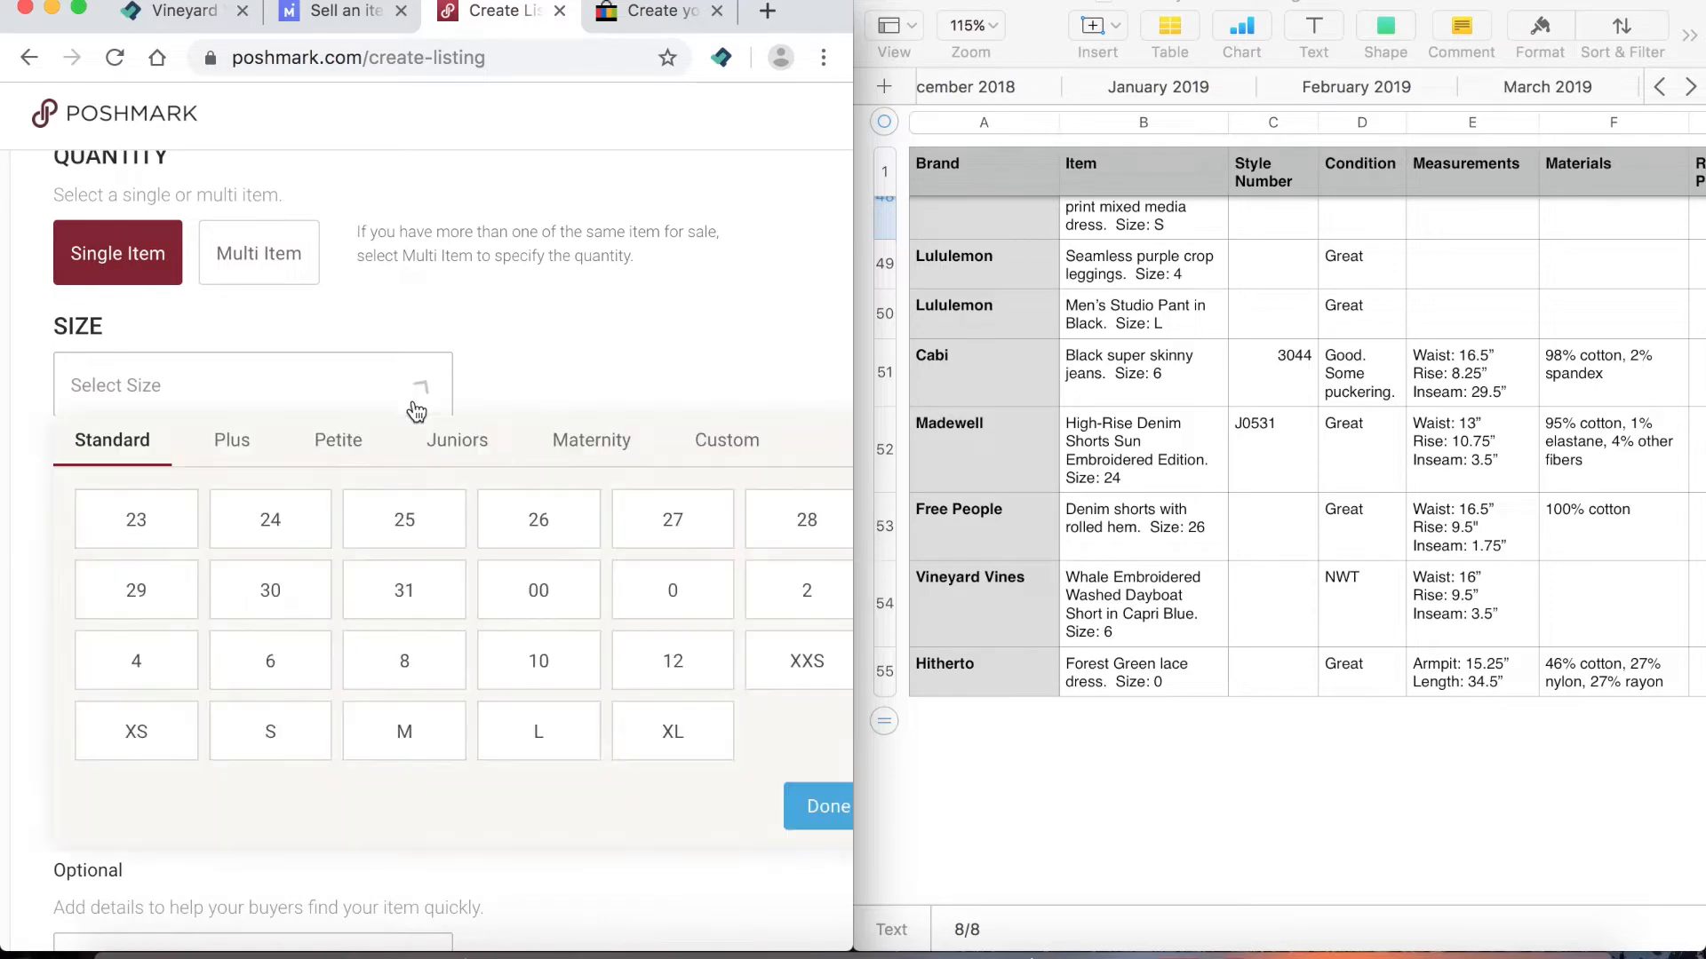
{"action": "left_click", "coordinate": [282, 671]}
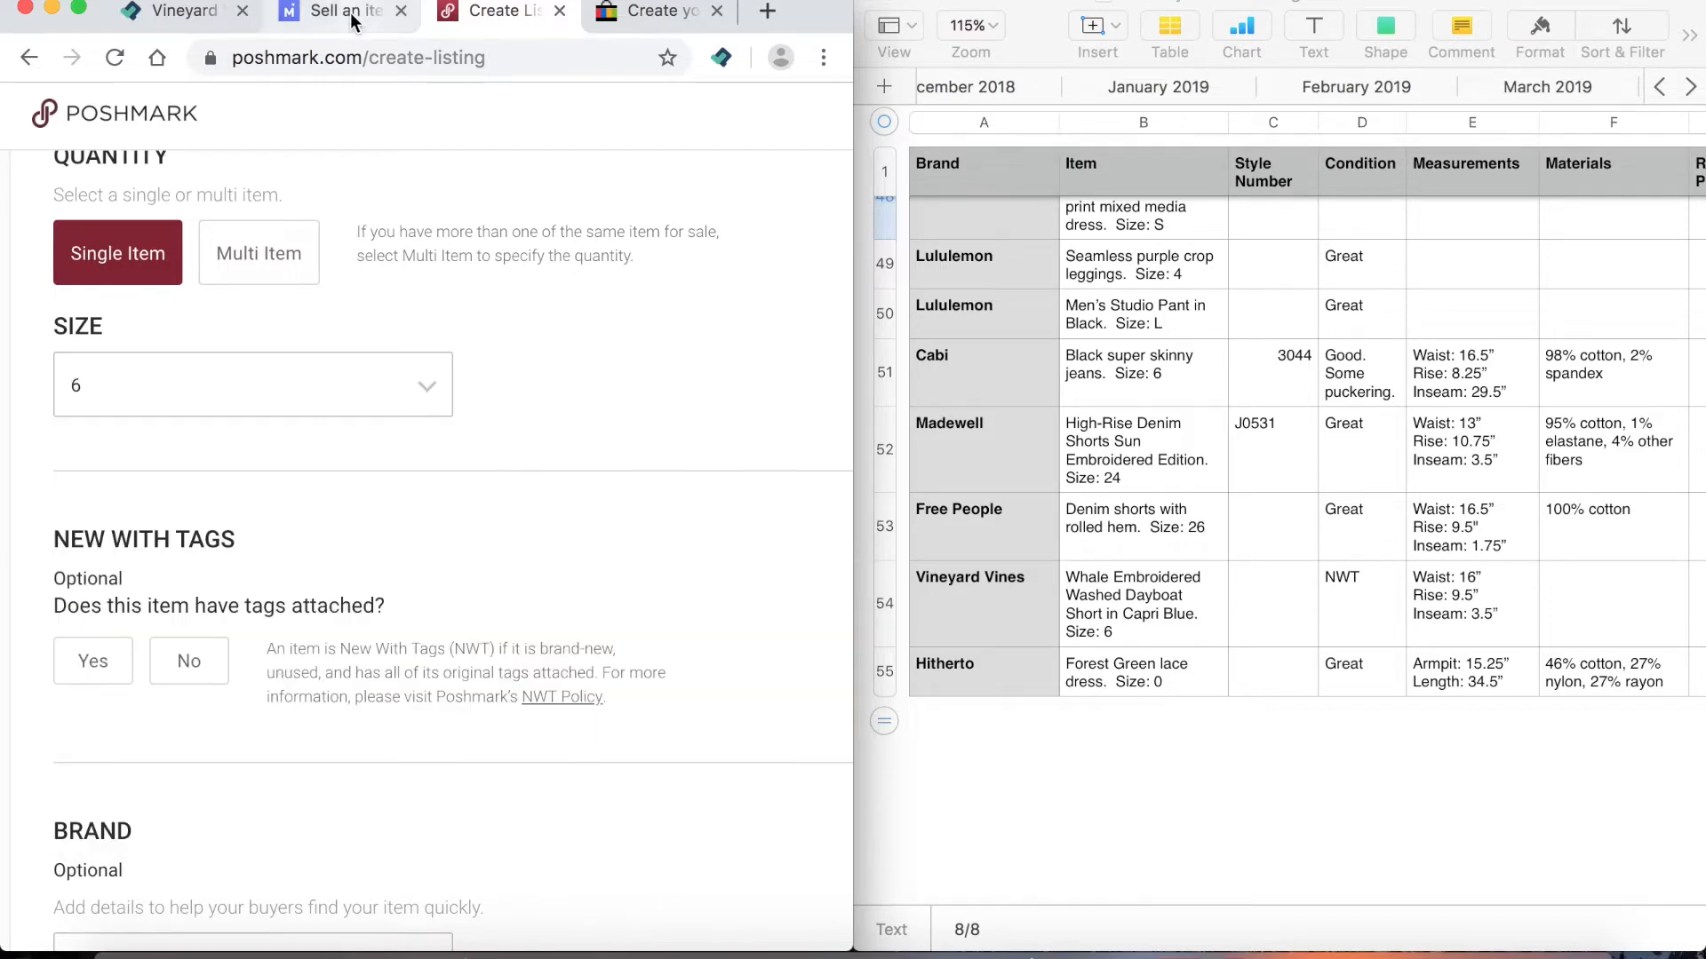
{"action": "left_click", "coordinate": [350, 13]}
{"action": "left_click", "coordinate": [182, 12]}
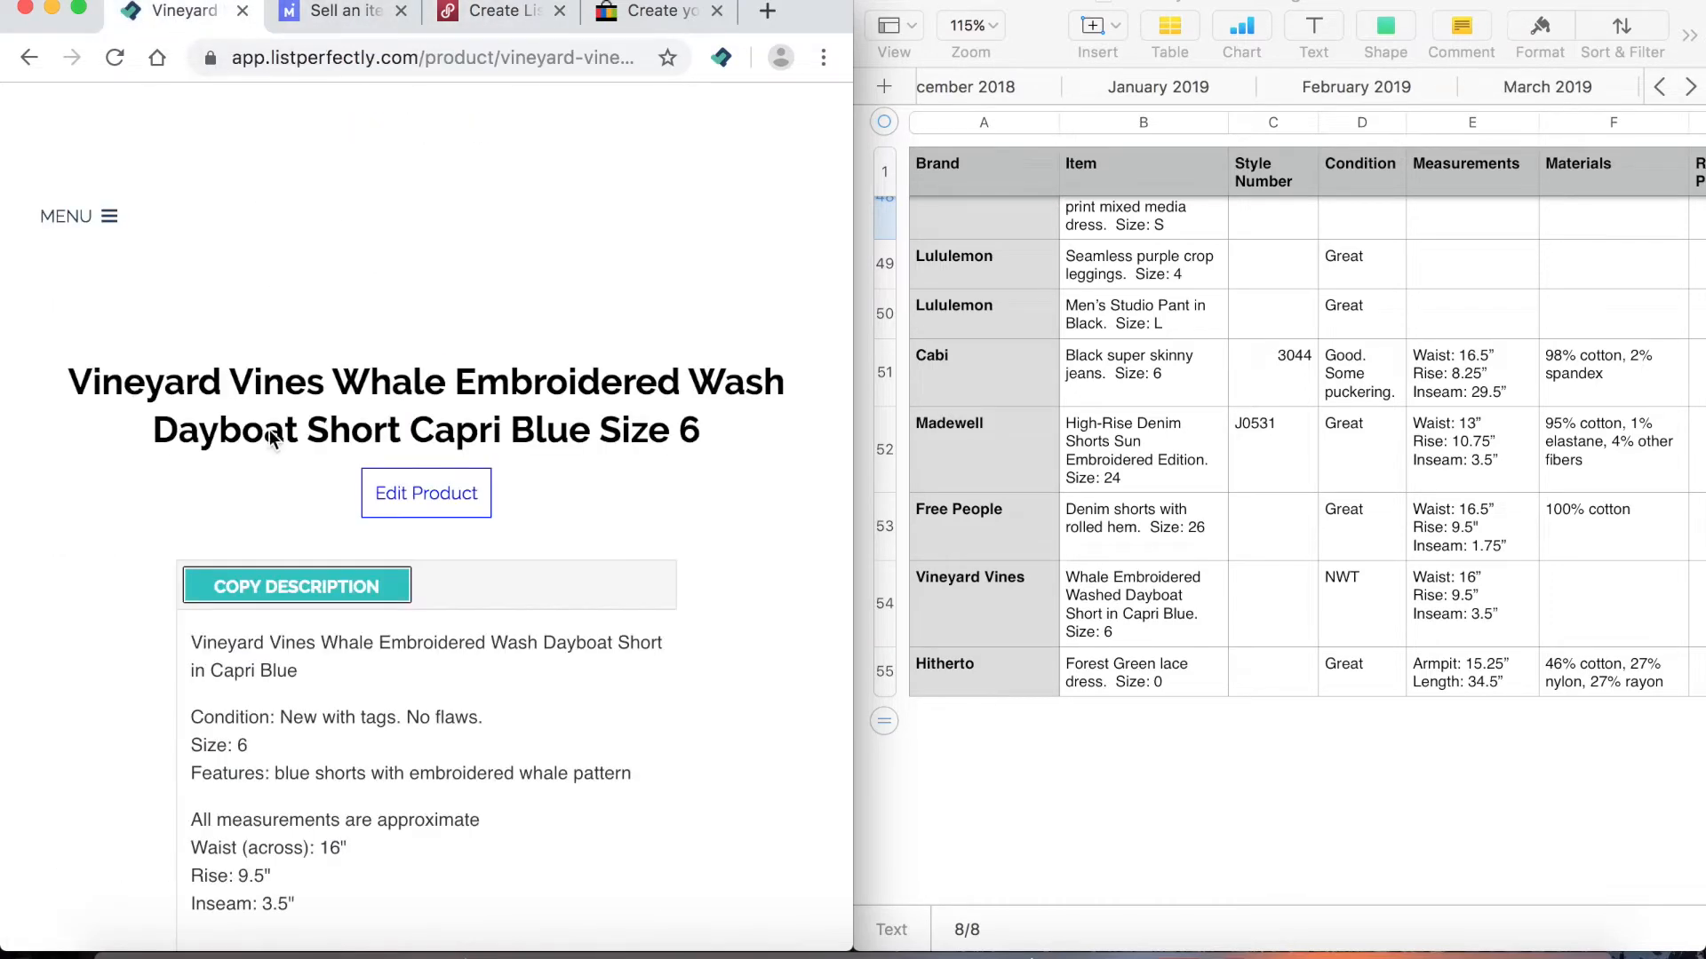
{"action": "scroll", "coordinate": [271, 438], "scroll_direction": "down", "scroll_amount": 5}
{"action": "scroll", "coordinate": [270, 430], "scroll_direction": "down", "scroll_amount": 5}
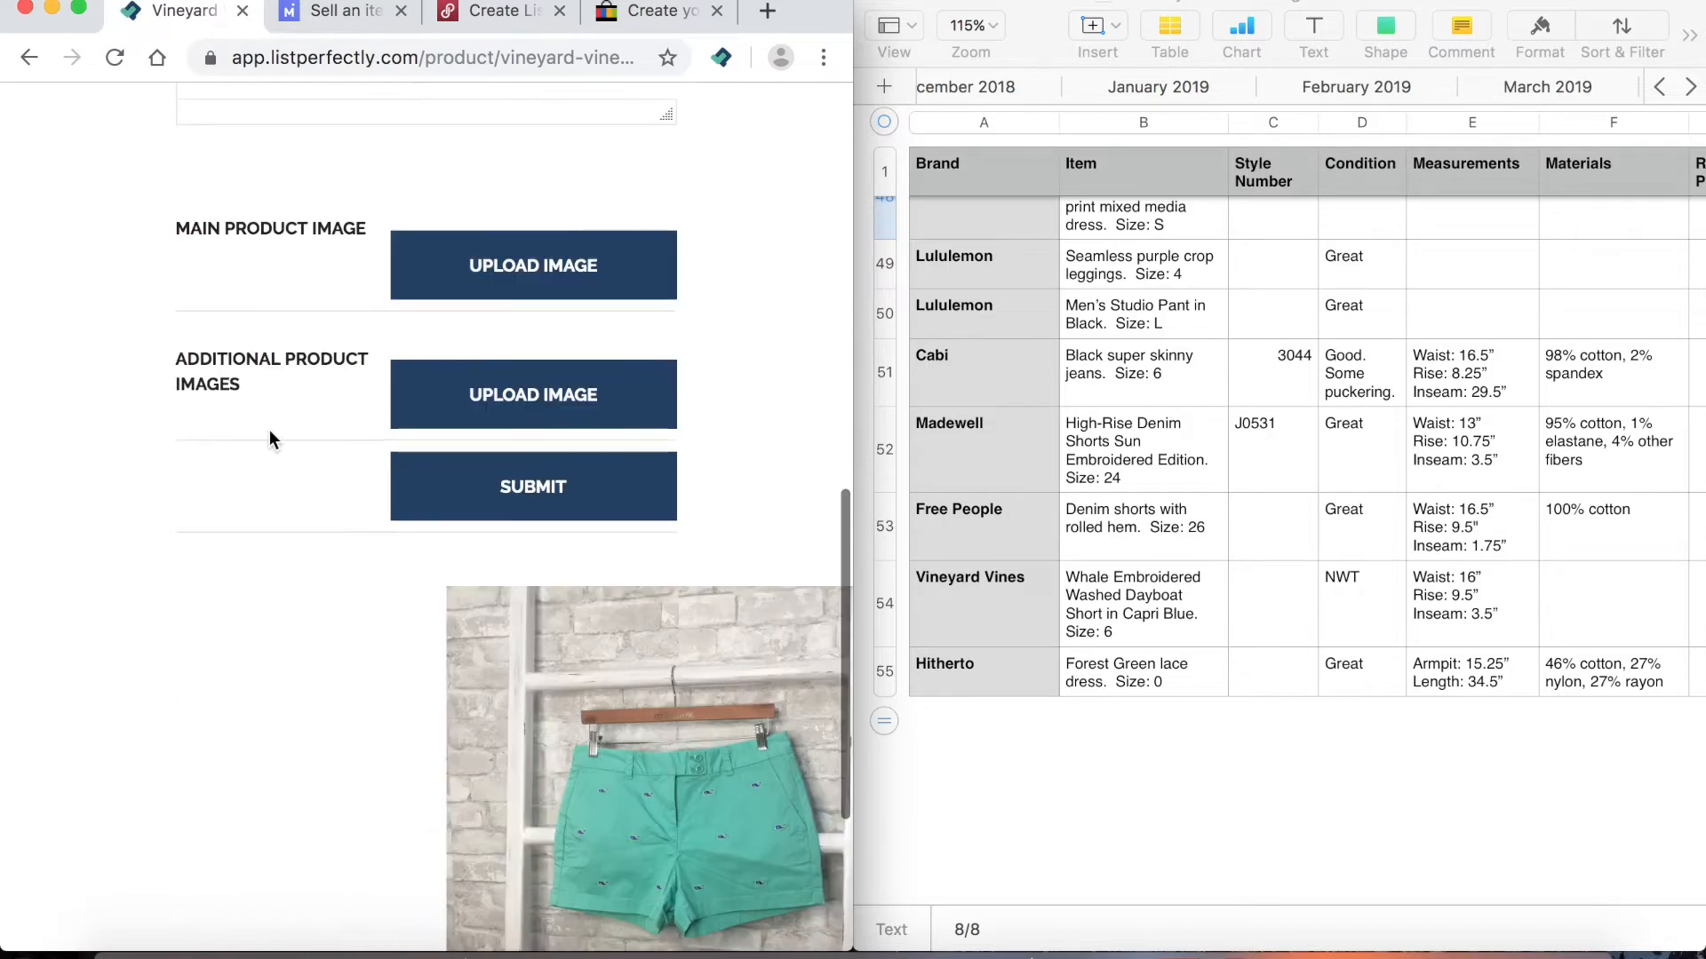
{"action": "left_click", "coordinate": [511, 12]}
Mark the shorts as having tags attached and publish the Poshmark listing without sharing it to any network
{"action": "scroll", "coordinate": [391, 398], "scroll_direction": "down", "scroll_amount": 5}
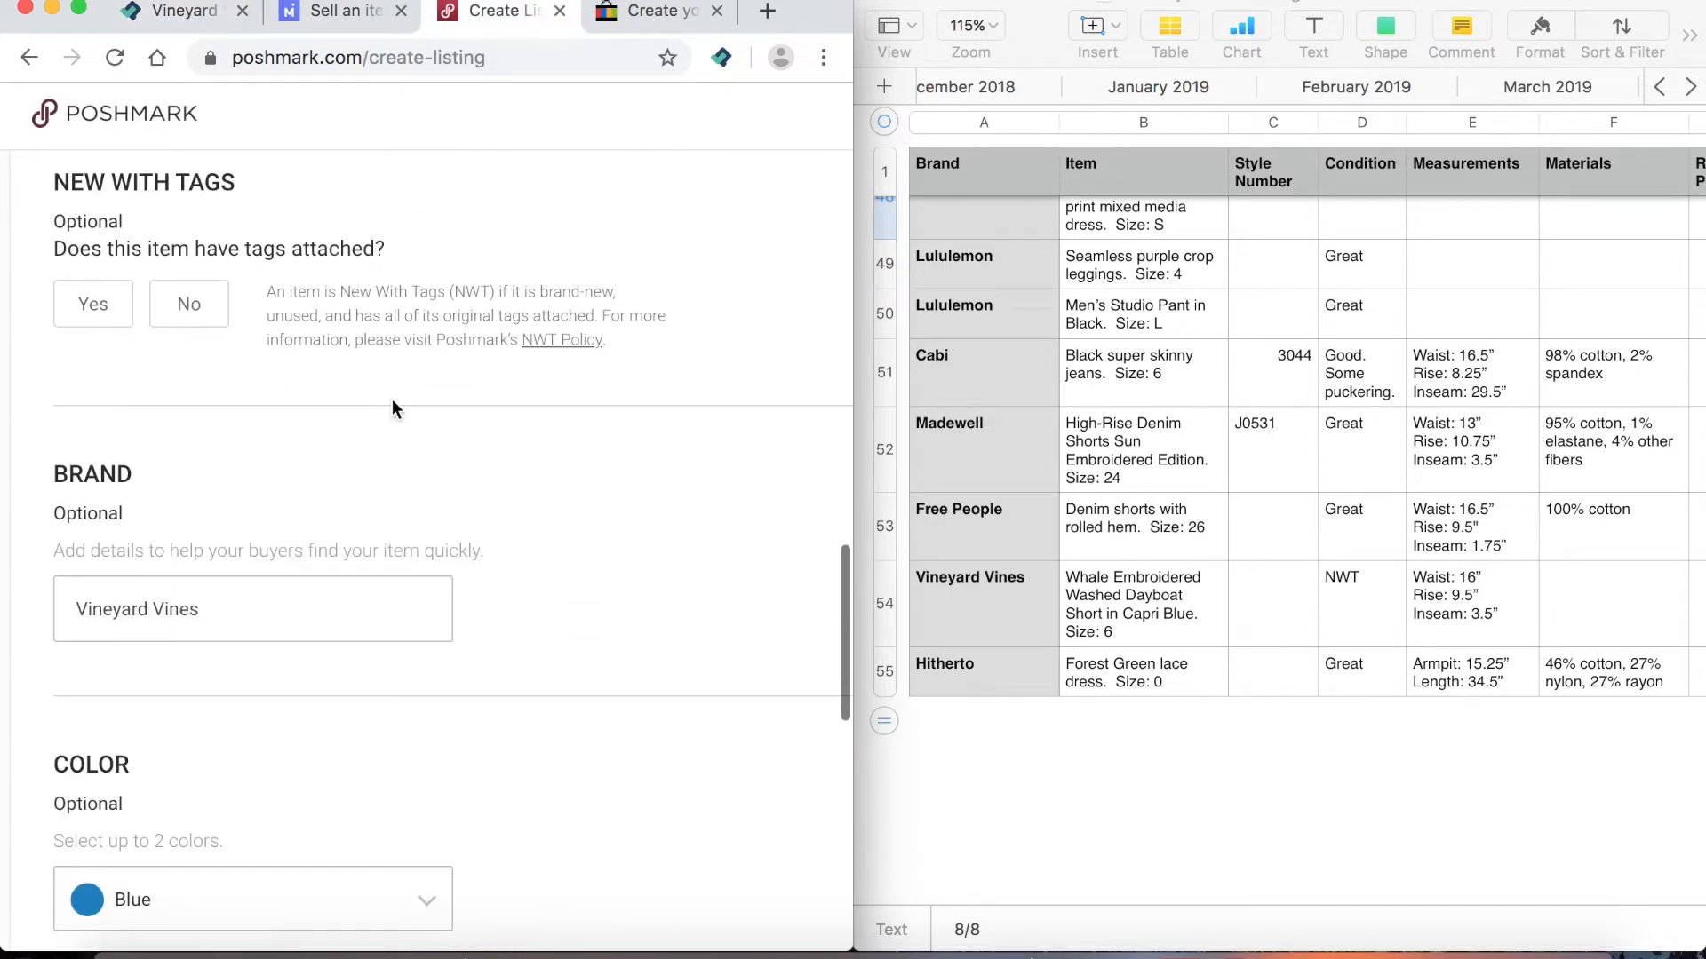
{"action": "left_click", "coordinate": [94, 320]}
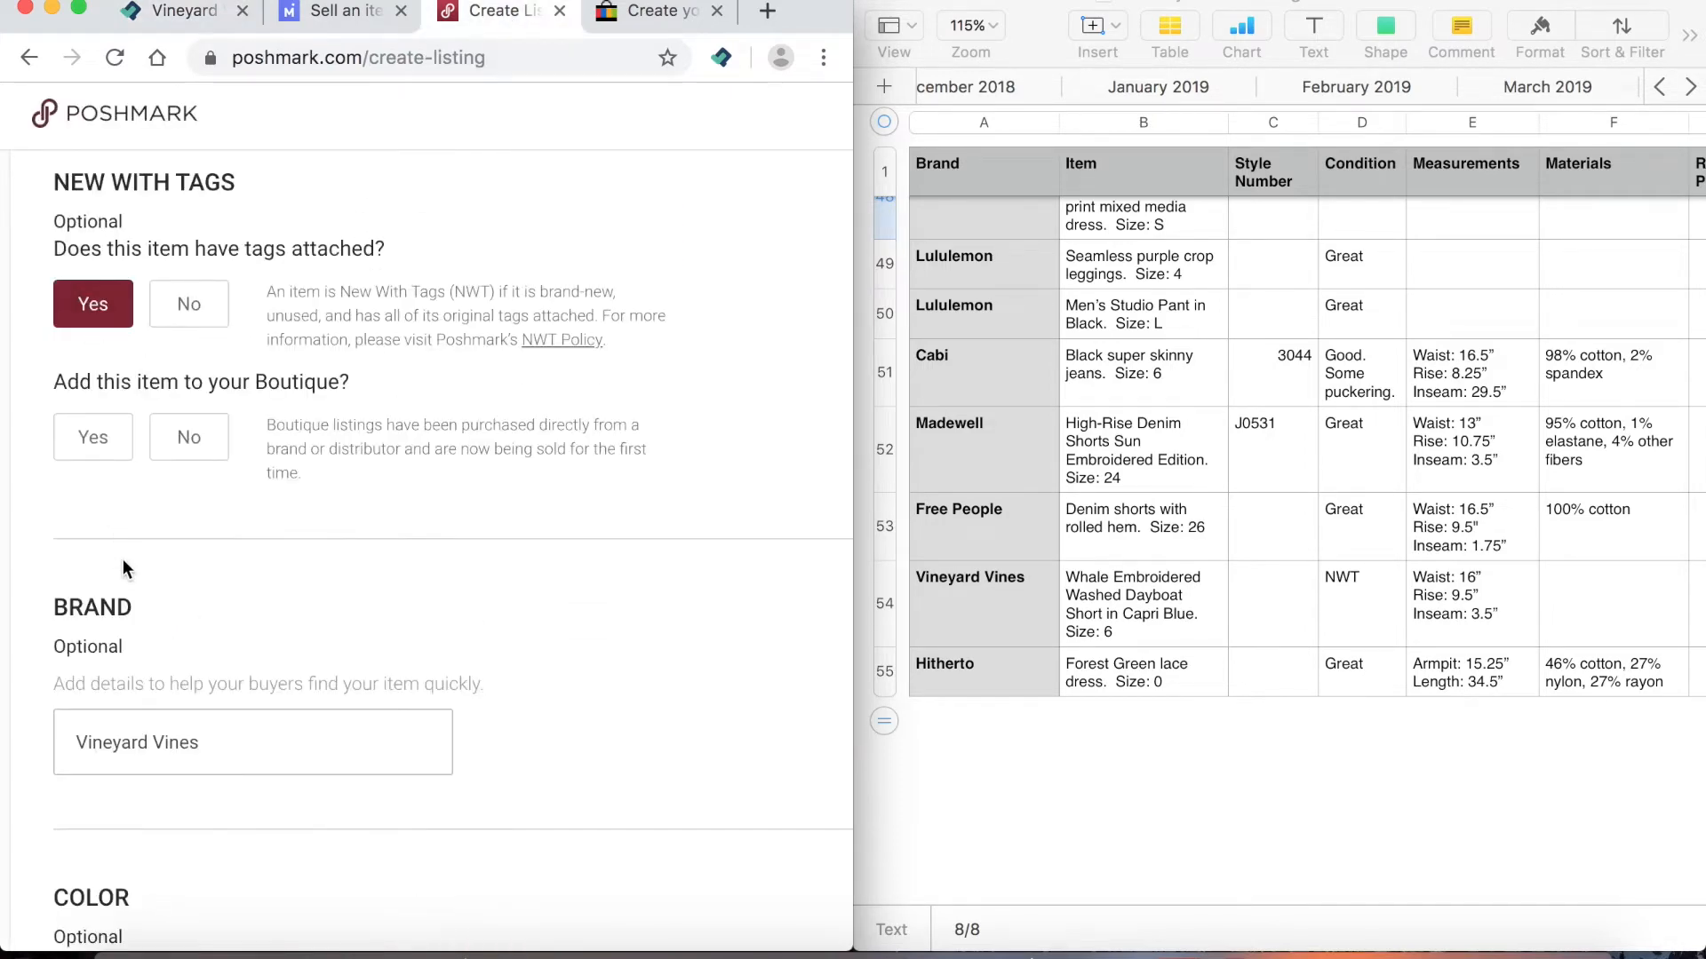
{"action": "scroll", "coordinate": [124, 566], "scroll_direction": "down", "scroll_amount": 10}
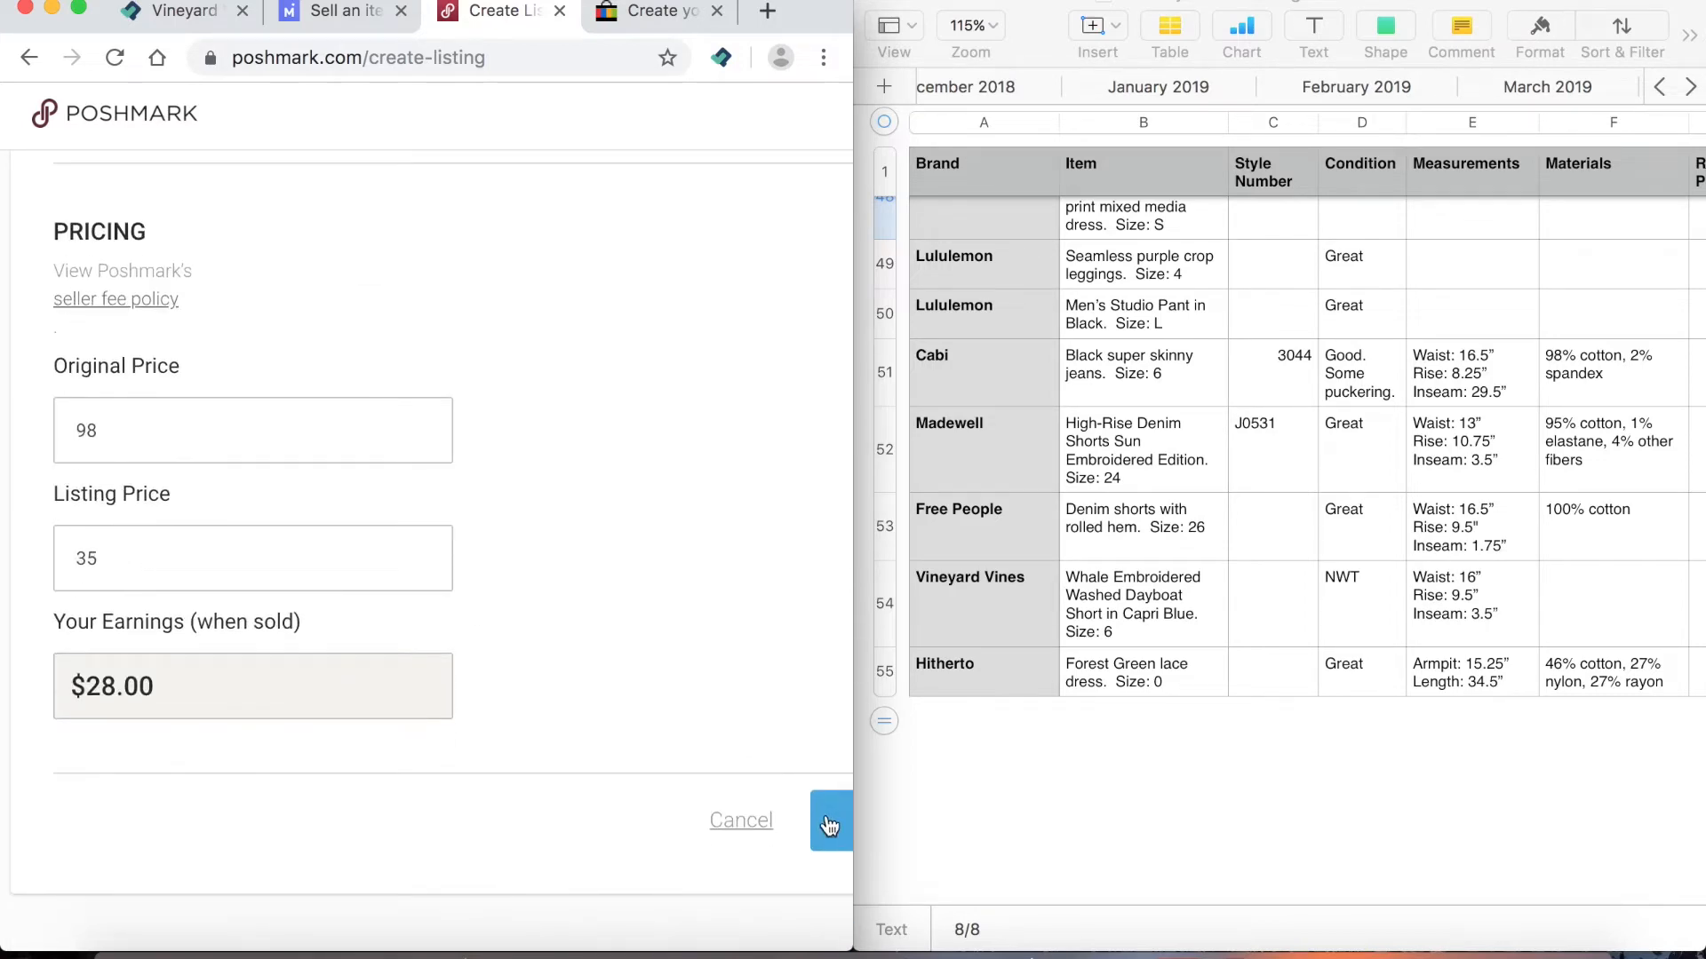
{"action": "left_click", "coordinate": [829, 826]}
{"action": "scroll", "coordinate": [499, 769], "scroll_direction": "down", "scroll_amount": 2}
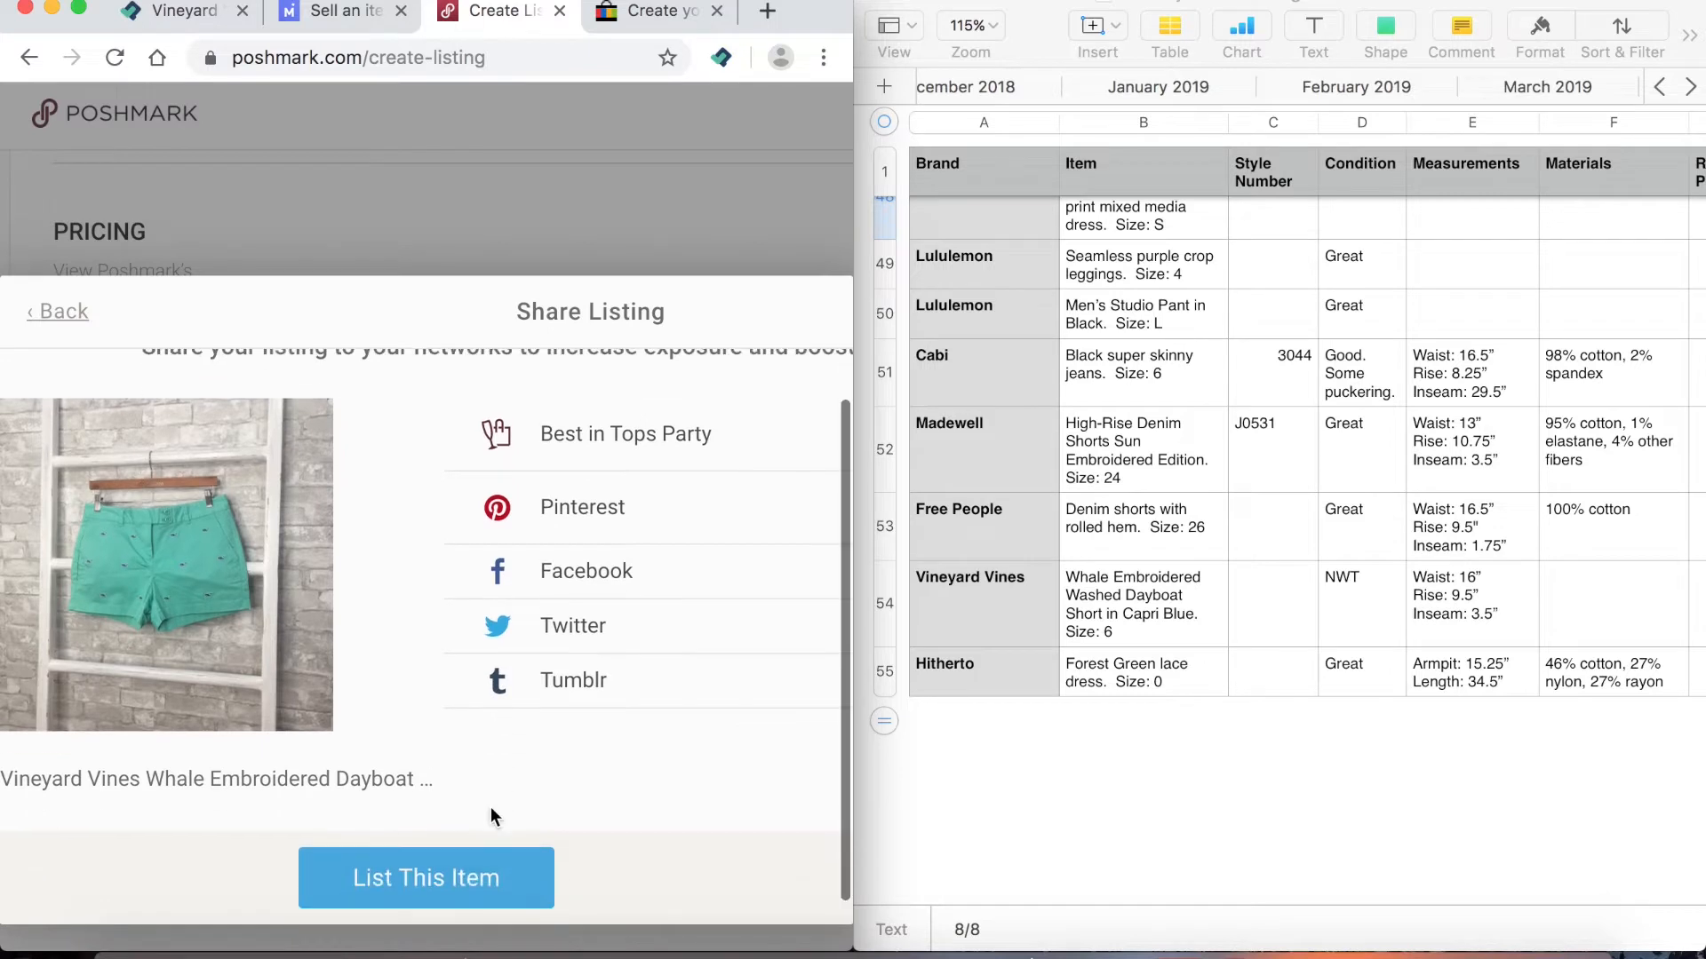
{"action": "left_click", "coordinate": [480, 874]}
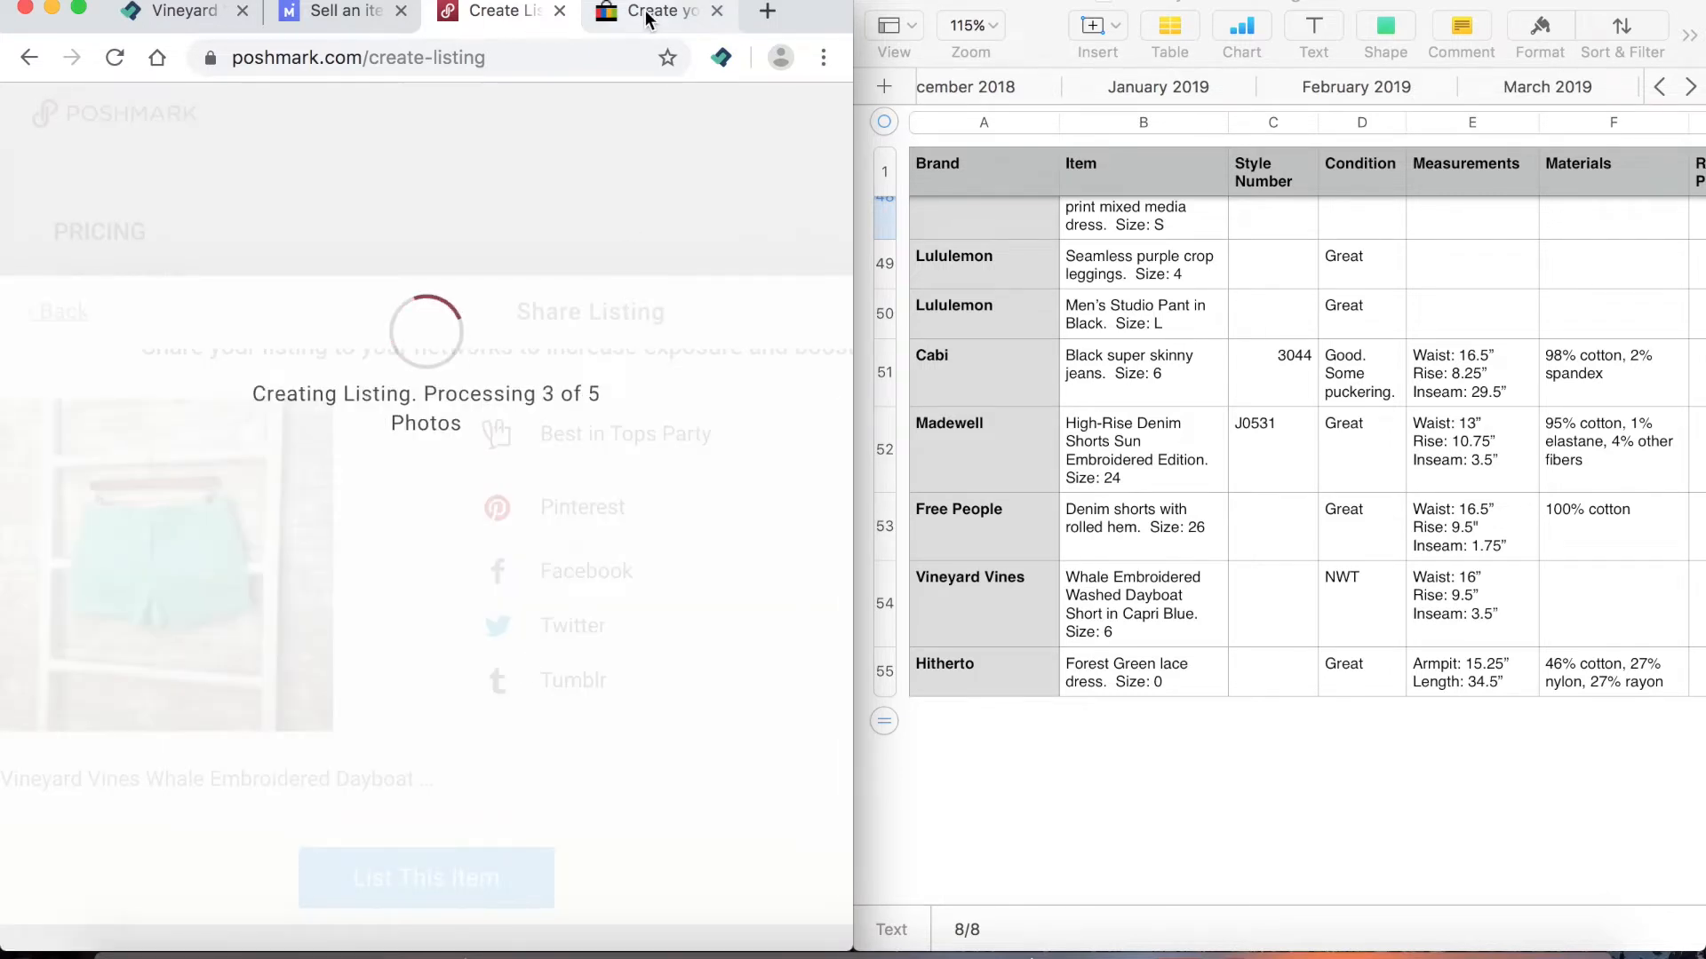
Return to the shorts' product page in List Perfectly and cross-post the product to eBay
{"action": "left_click", "coordinate": [206, 18]}
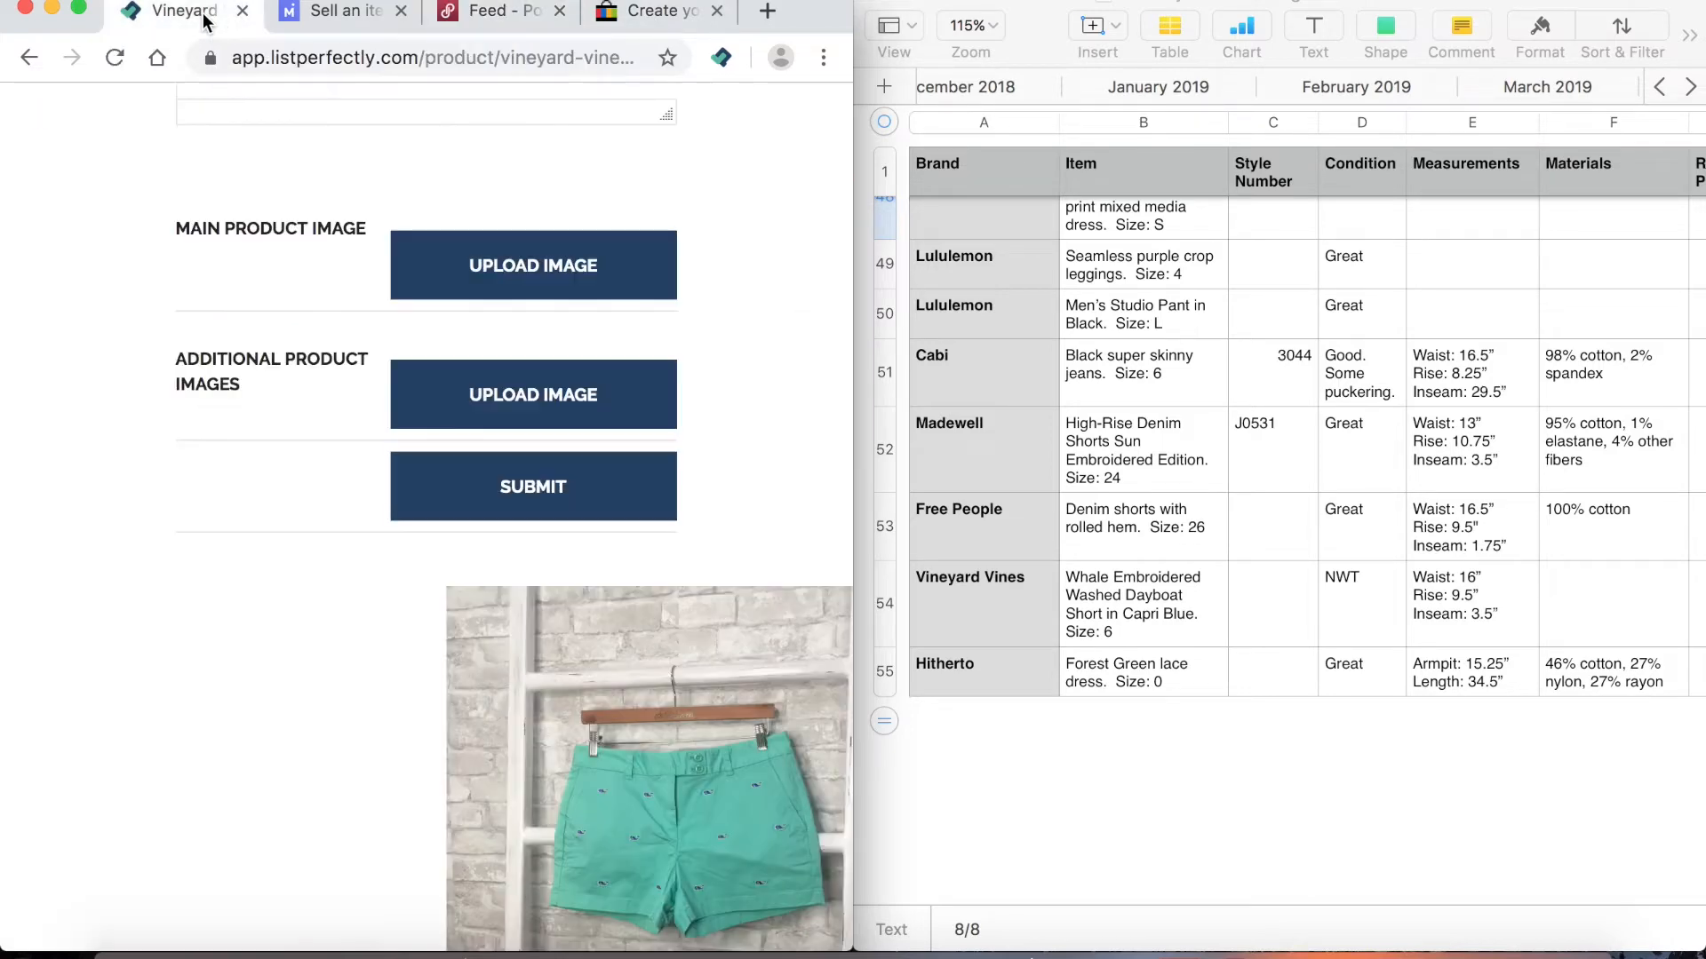
{"action": "left_click", "coordinate": [721, 57]}
{"action": "left_click", "coordinate": [576, 411]}
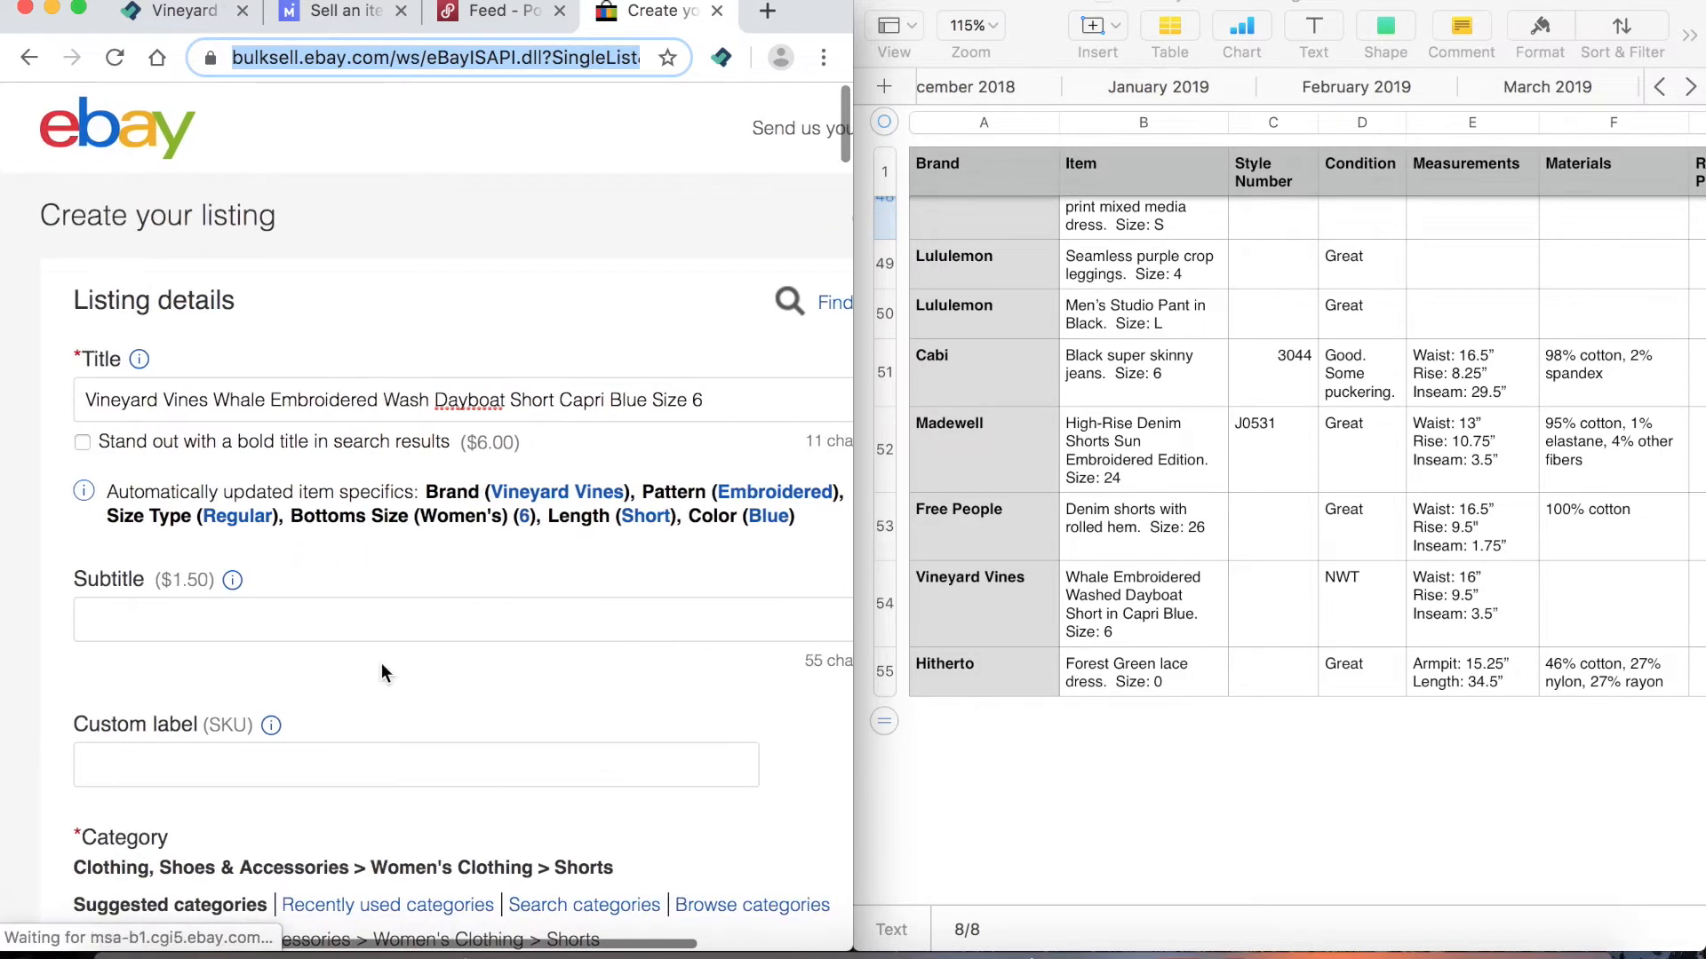
Set the first store category of the eBay listing to Shorts > Short Shorts
{"action": "scroll", "coordinate": [381, 662], "scroll_direction": "down", "scroll_amount": 1}
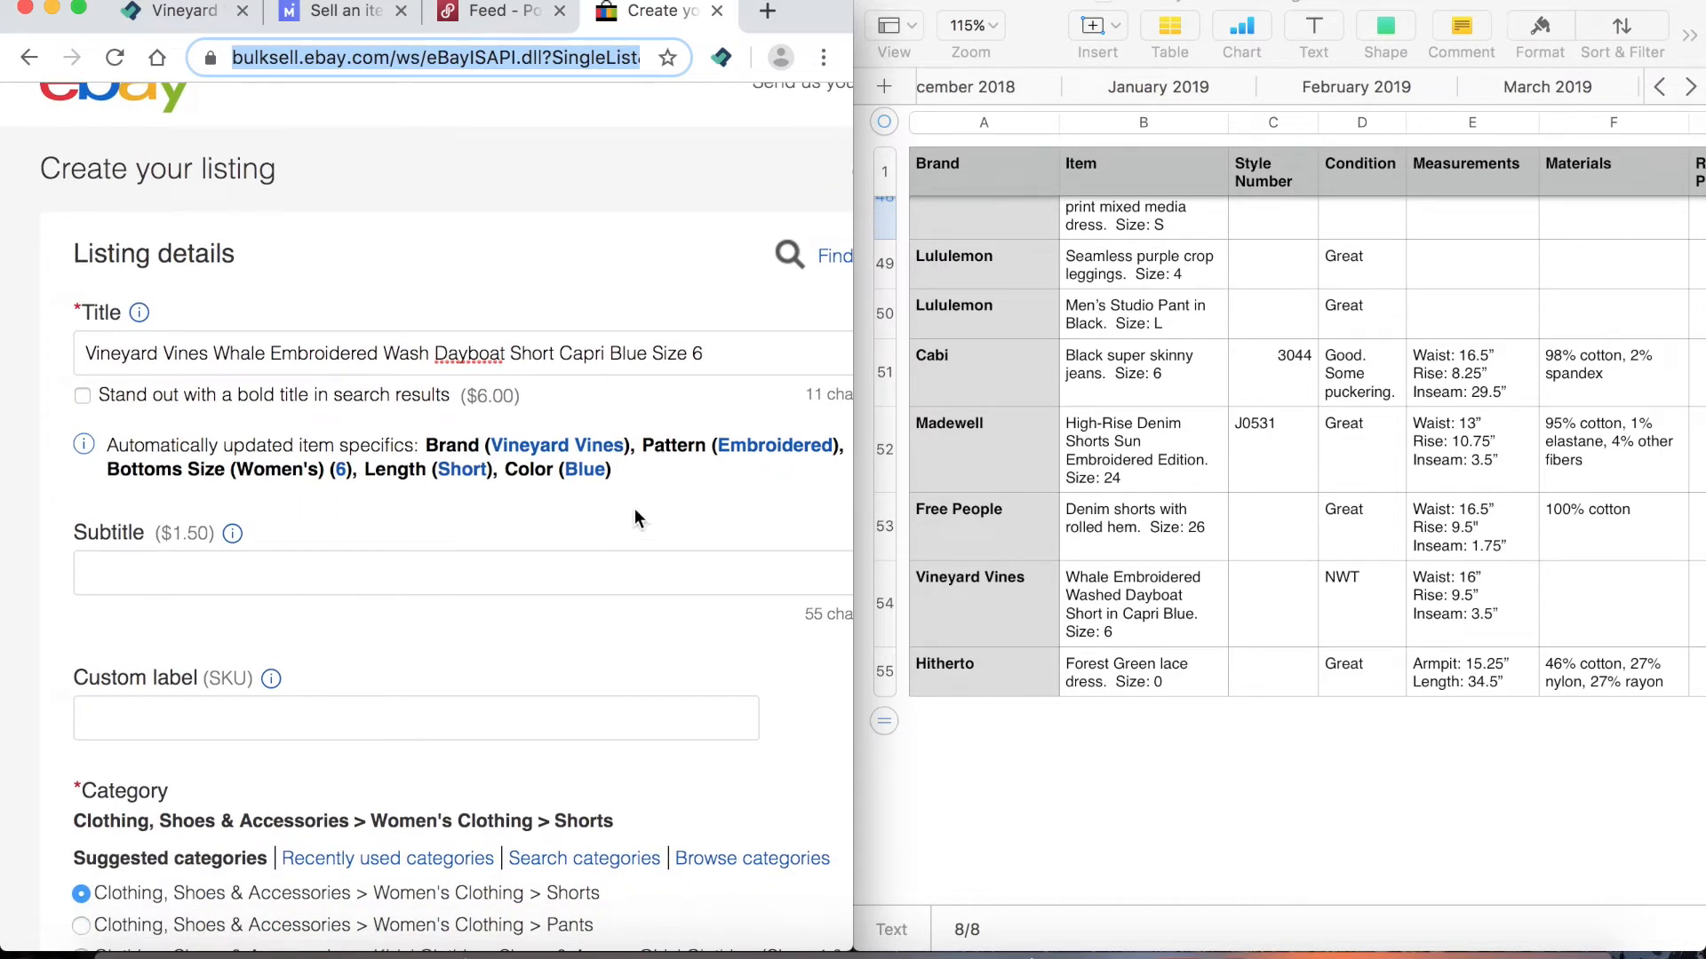
{"action": "scroll", "coordinate": [392, 531], "scroll_direction": "down", "scroll_amount": 10}
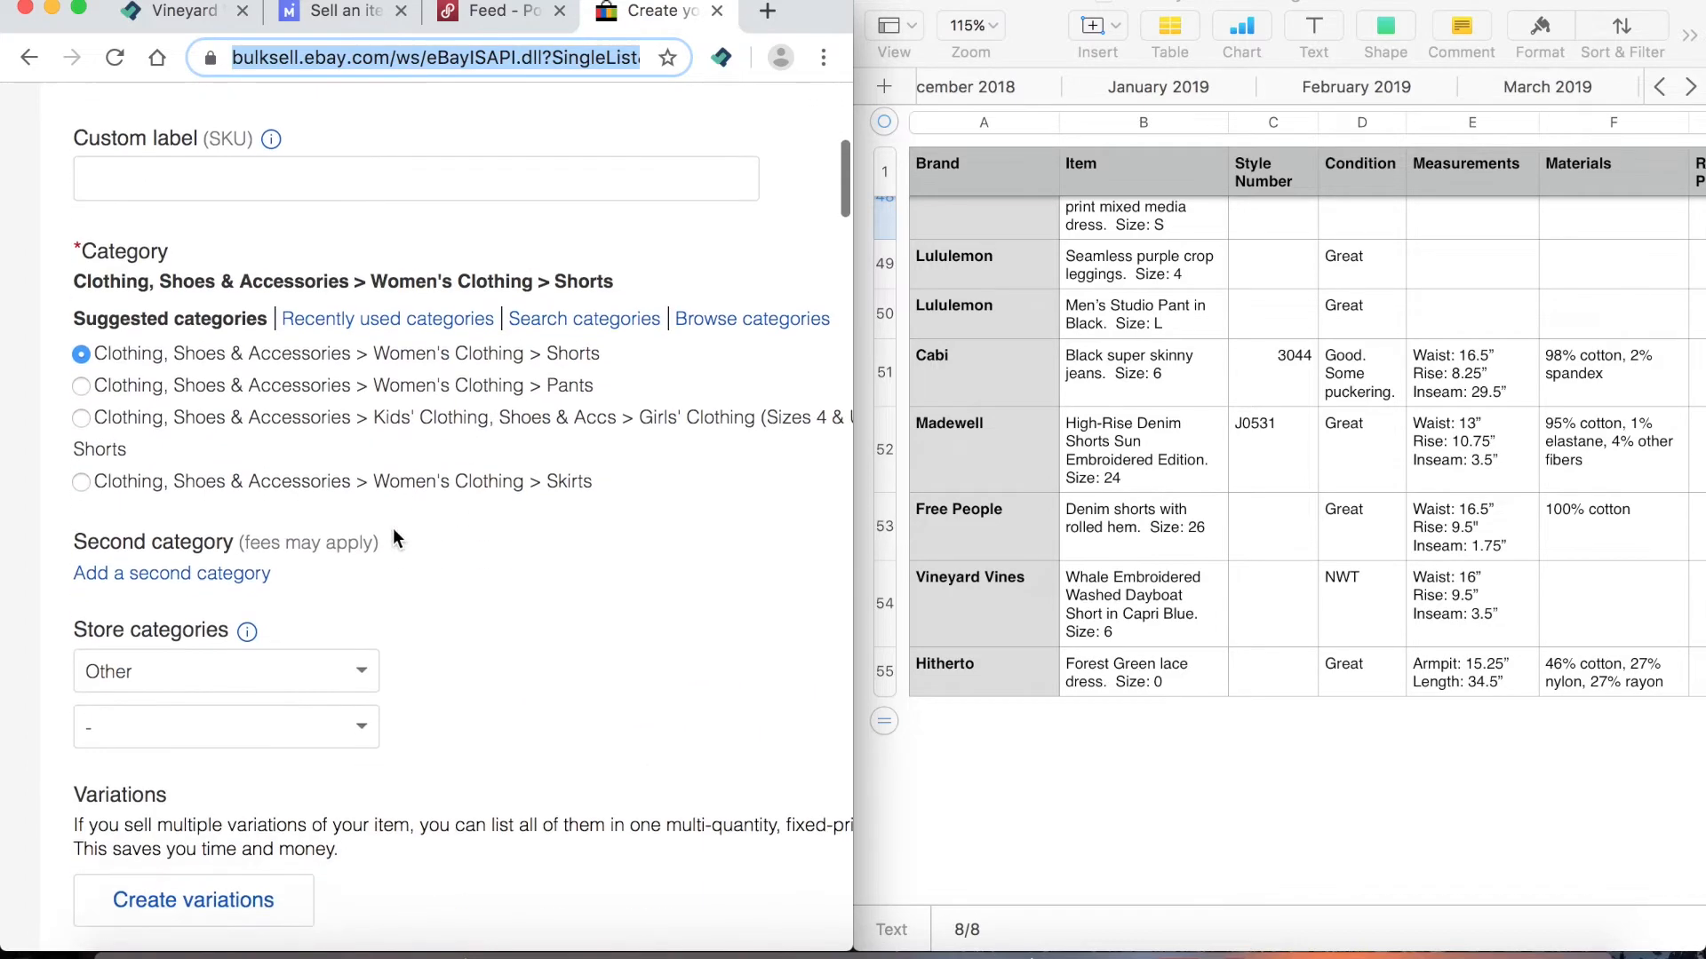
{"action": "left_click", "coordinate": [322, 658]}
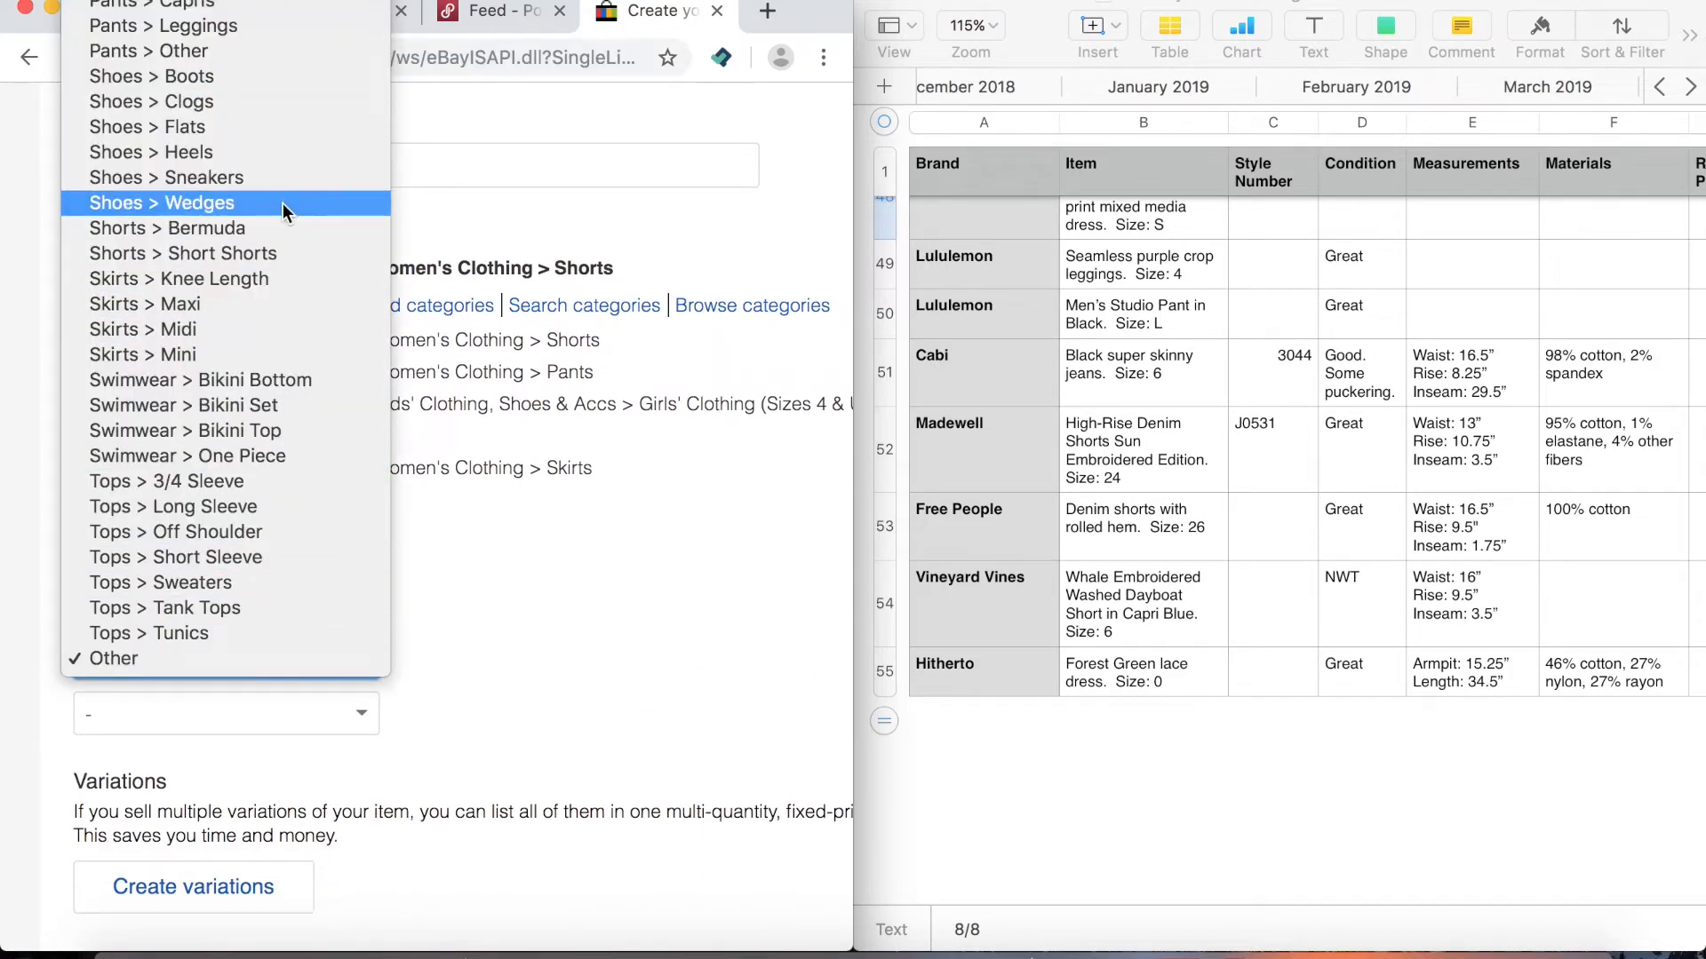
{"action": "left_click", "coordinate": [269, 255]}
Set the eBay listing's UPC to Does not apply and choose the shorts' condition
{"action": "scroll", "coordinate": [474, 606], "scroll_direction": "down", "scroll_amount": 10}
{"action": "left_click", "coordinate": [302, 417]}
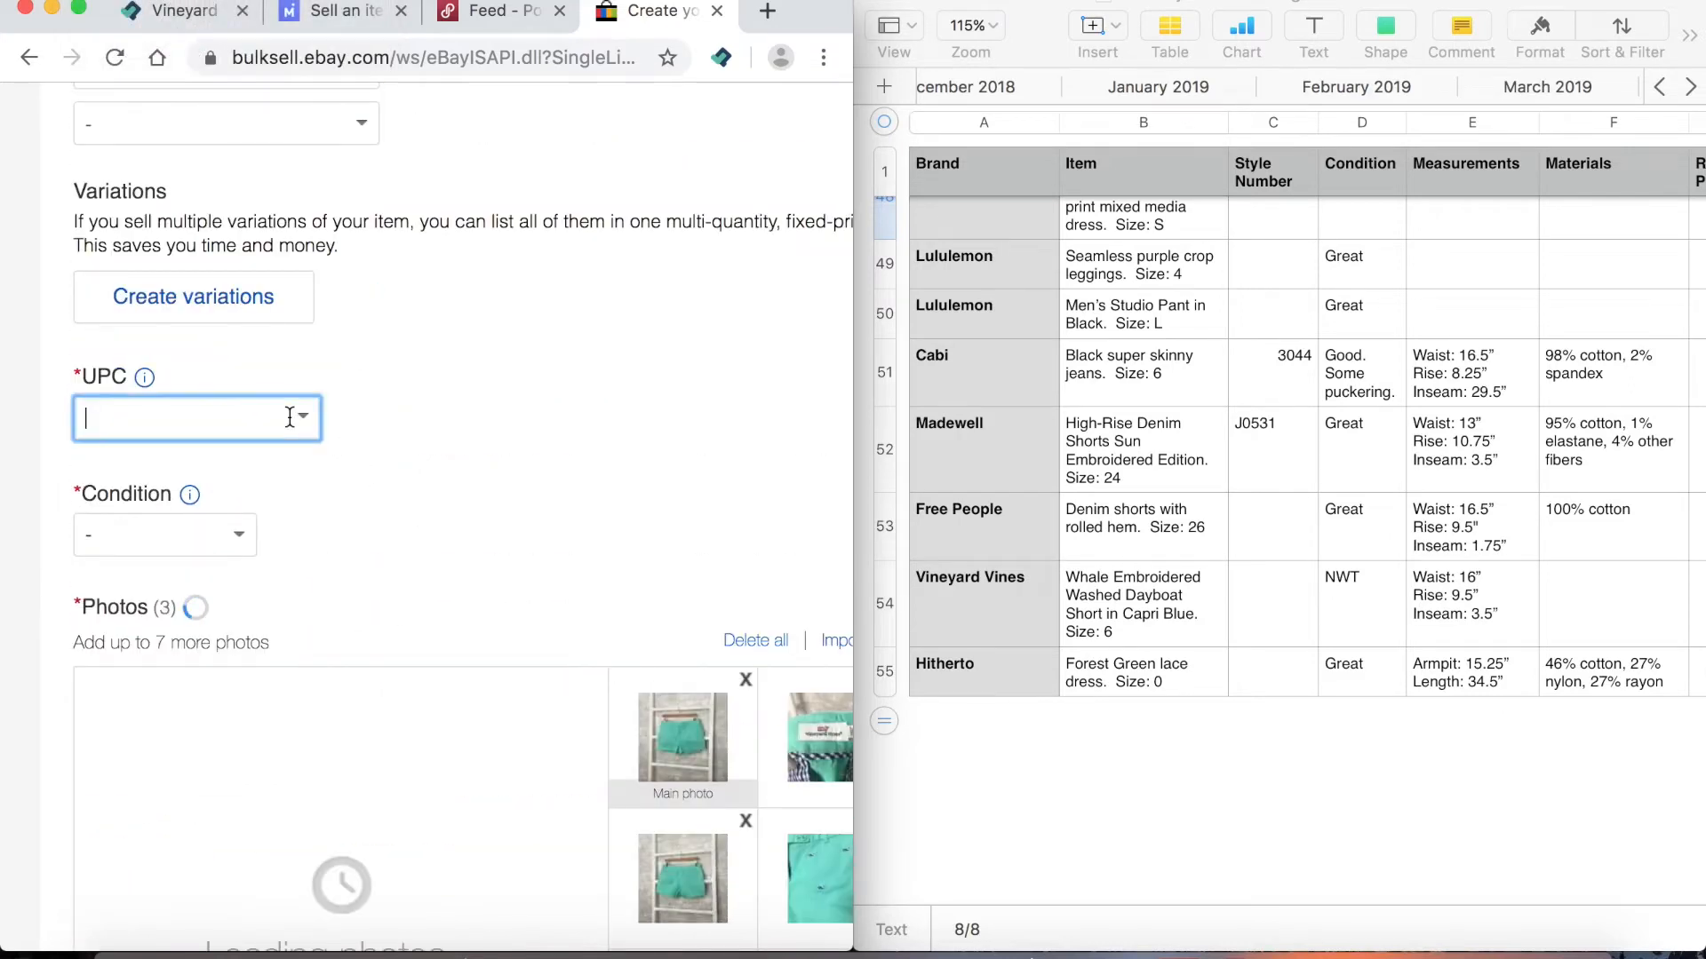
{"action": "left_click", "coordinate": [233, 492]}
{"action": "left_click", "coordinate": [236, 534]}
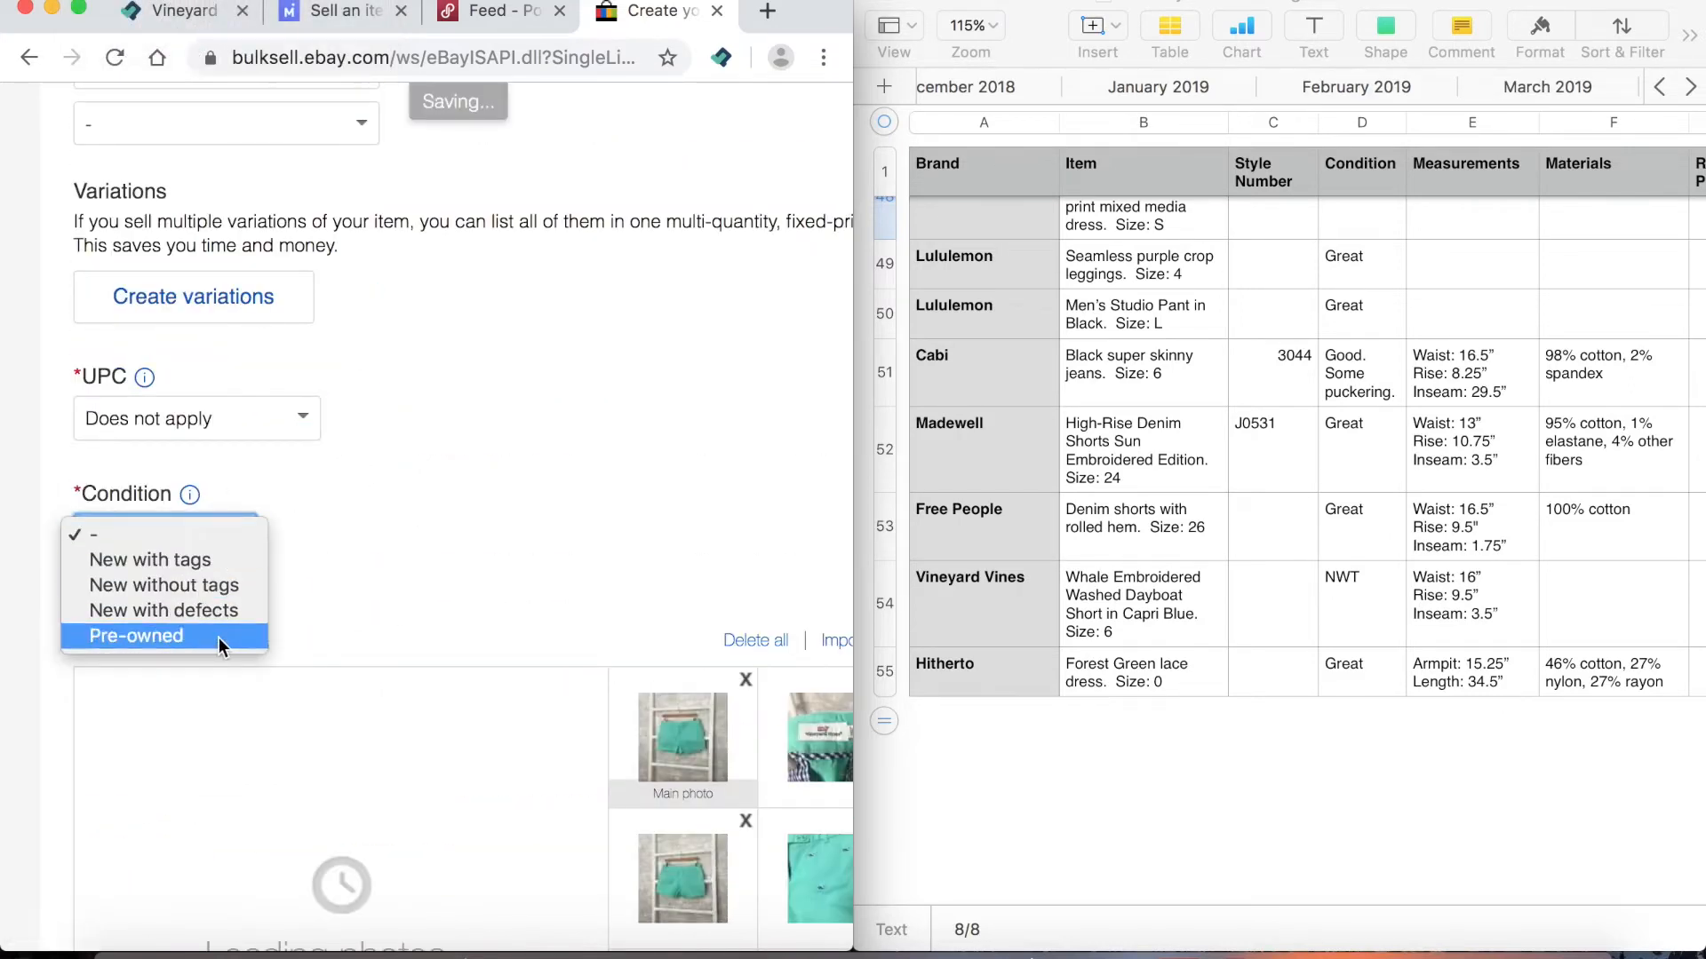
Set the required Style item specific to Beach Shorts
{"action": "scroll", "coordinate": [398, 589], "scroll_direction": "down", "scroll_amount": 15}
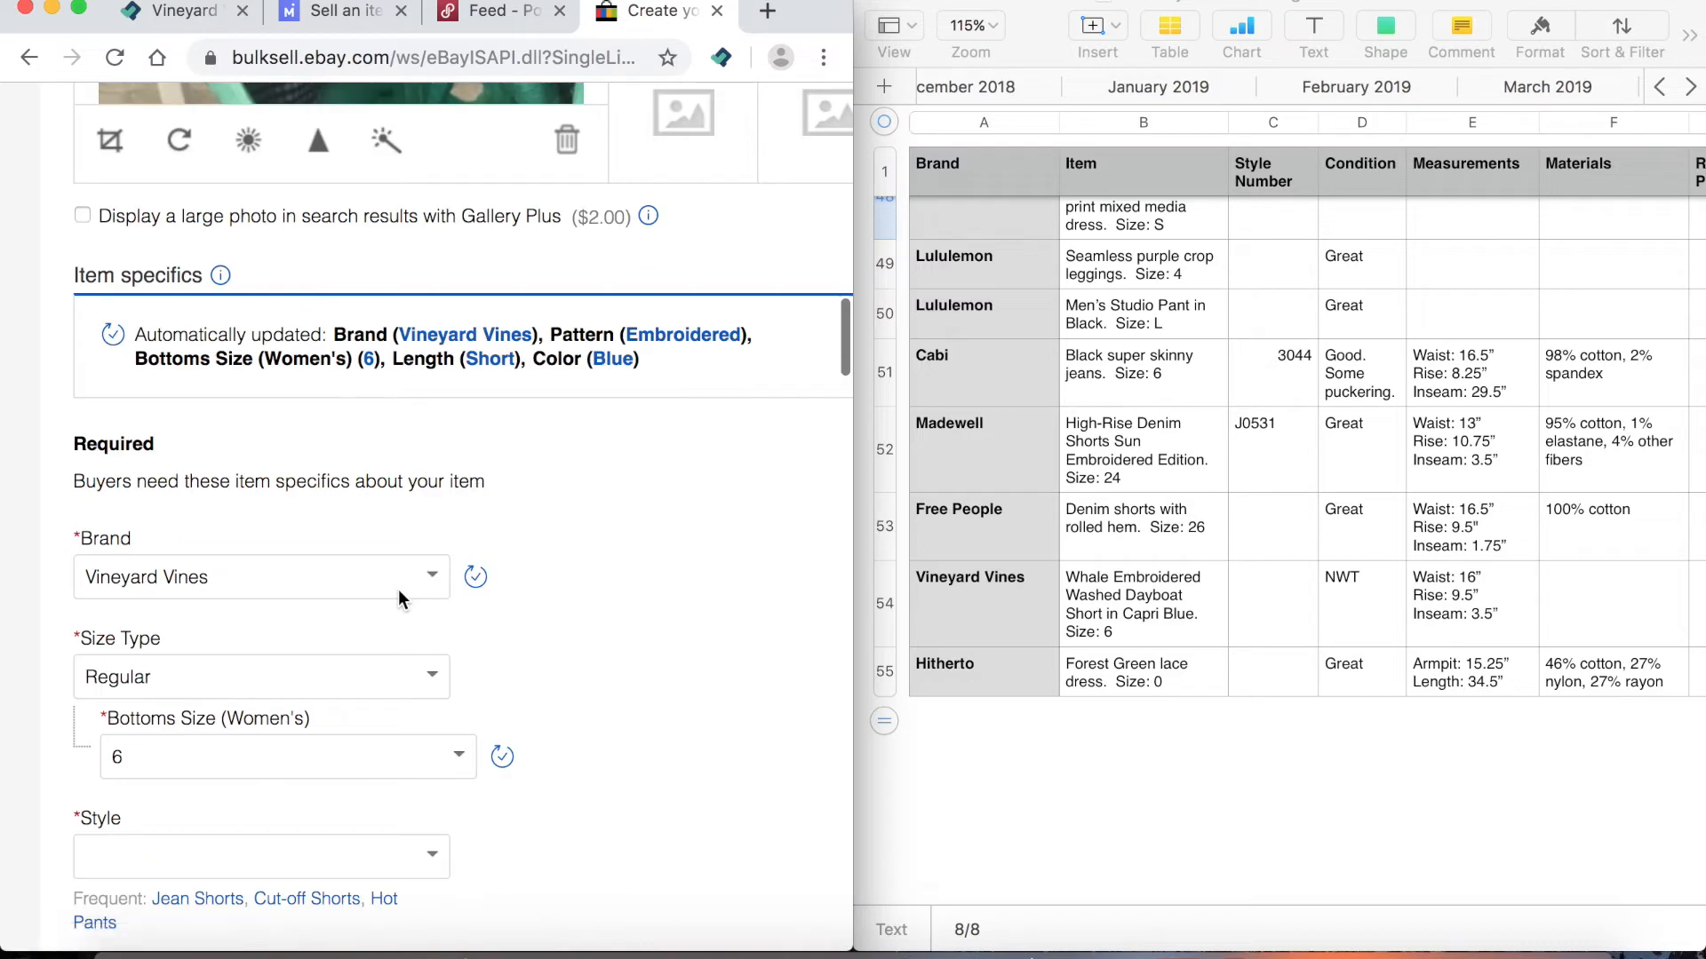
{"action": "scroll", "coordinate": [398, 589], "scroll_direction": "down", "scroll_amount": 1}
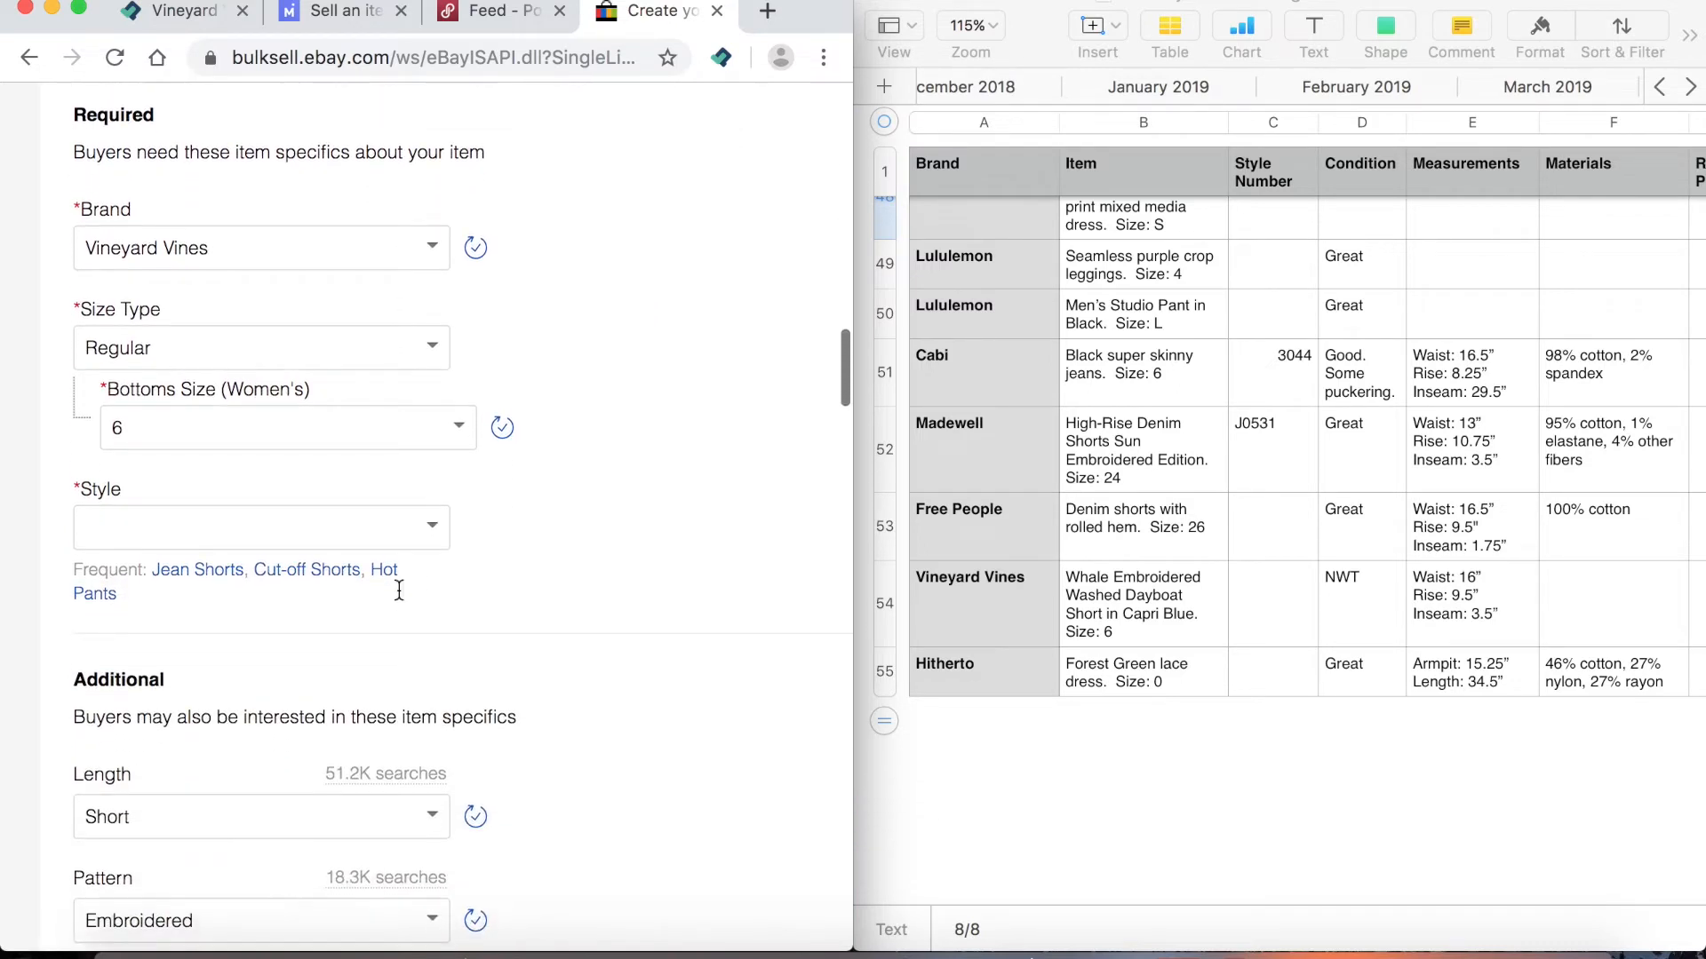
{"action": "left_click", "coordinate": [427, 533]}
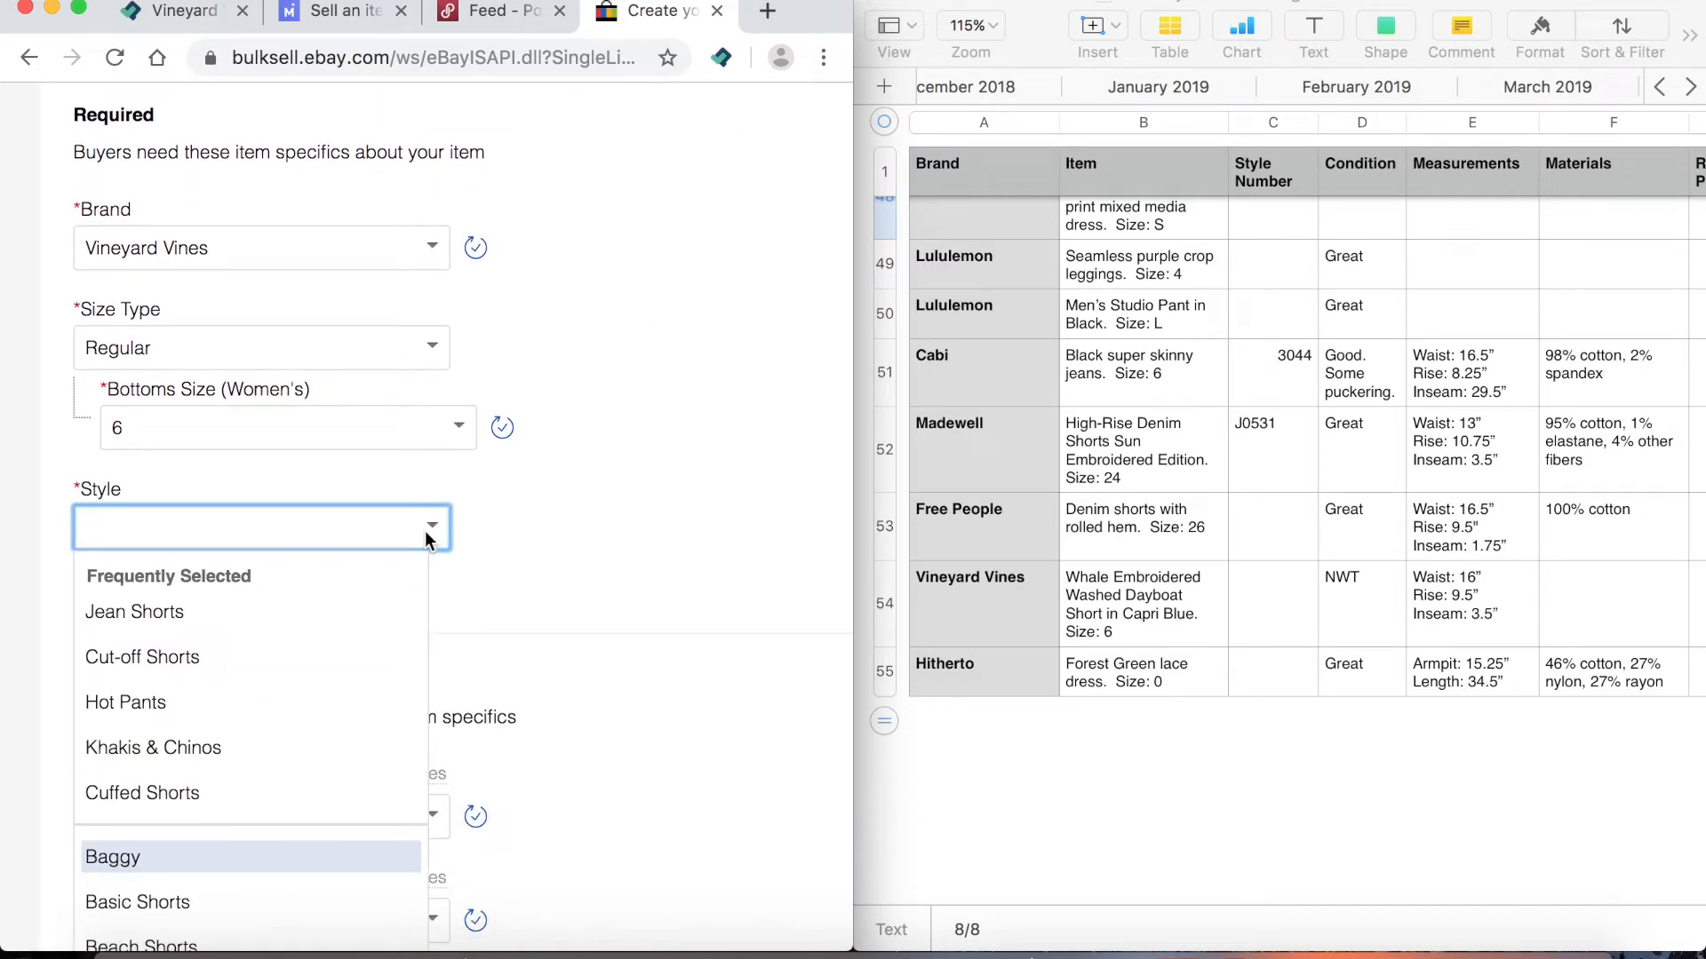
{"action": "scroll", "coordinate": [322, 662], "scroll_direction": "down", "scroll_amount": 1}
{"action": "scroll", "coordinate": [321, 662], "scroll_direction": "down", "scroll_amount": 5}
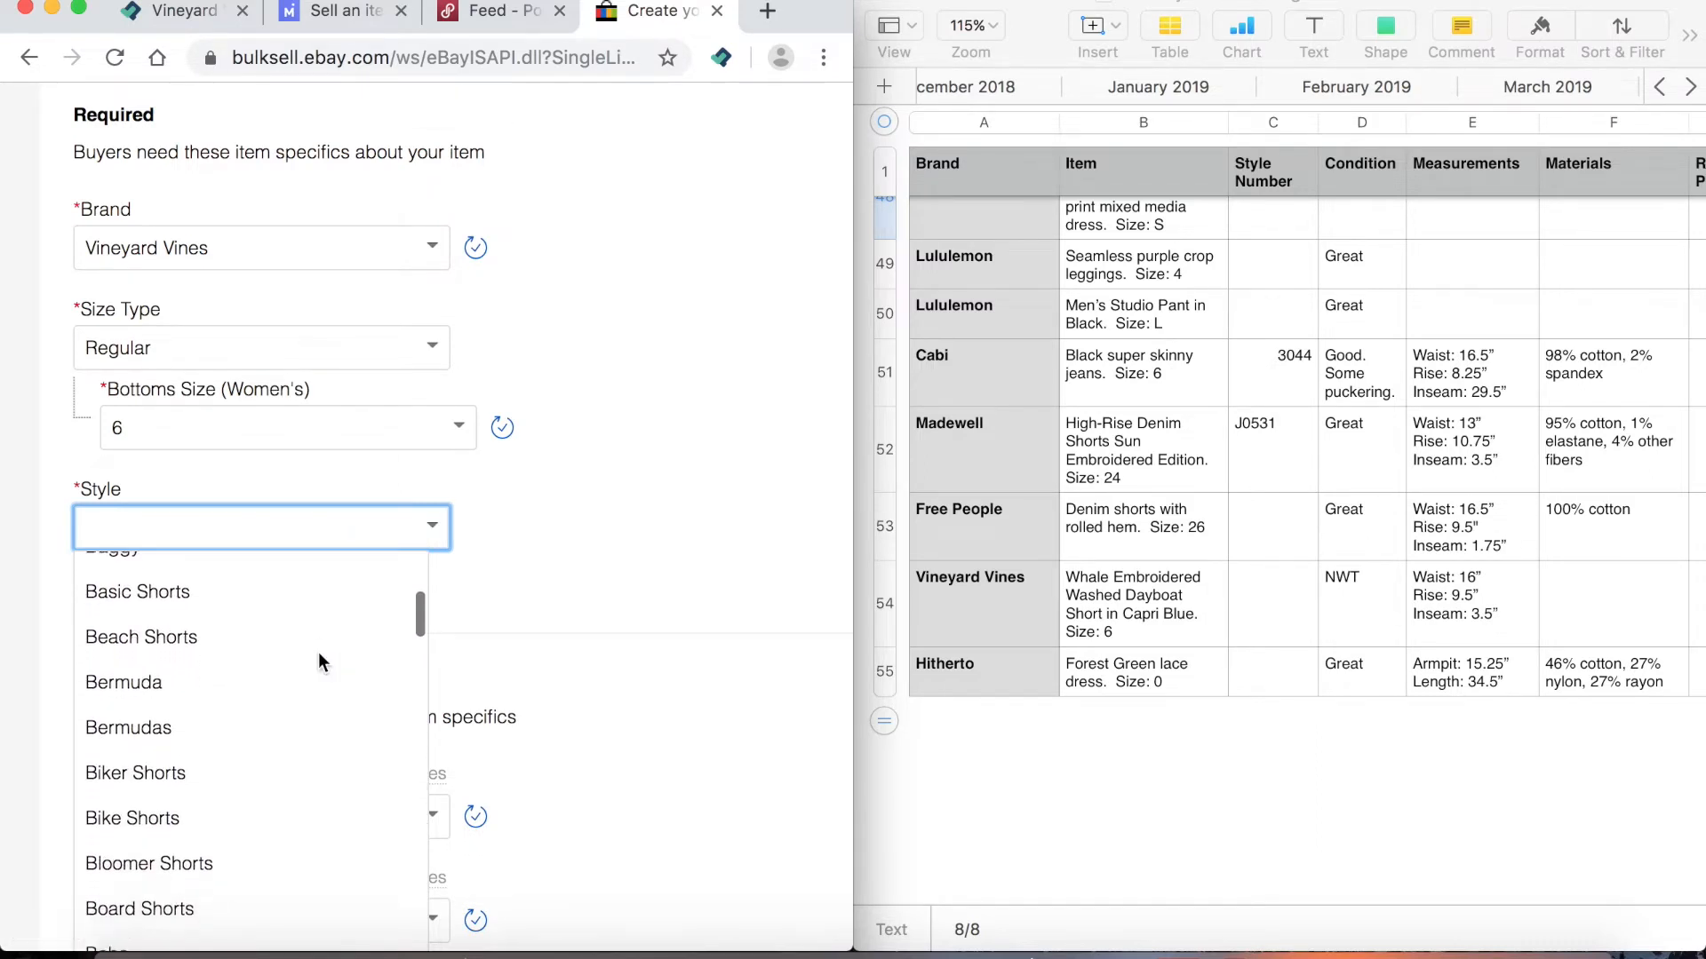
{"action": "left_click", "coordinate": [236, 646]}
Review the remaining selling and shipping details of the Vineyard Vines shorts' eBay listing and publish it
{"action": "scroll", "coordinate": [599, 543], "scroll_direction": "down", "scroll_amount": 10}
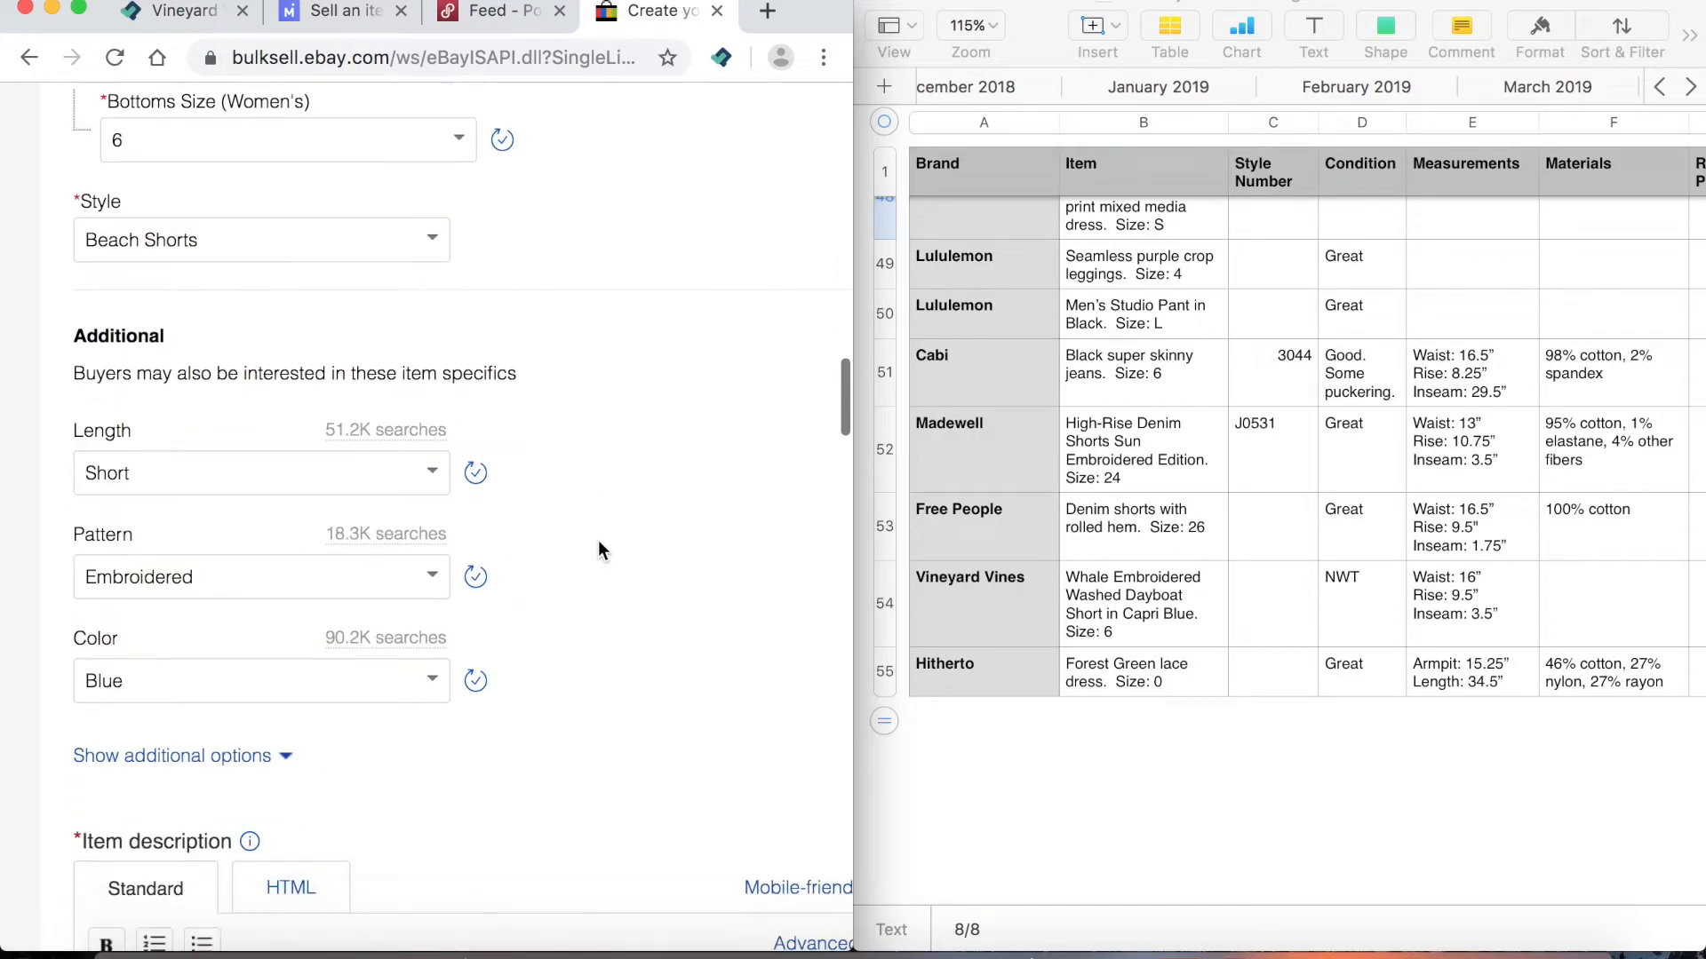
{"action": "scroll", "coordinate": [599, 540], "scroll_direction": "down", "scroll_amount": 10}
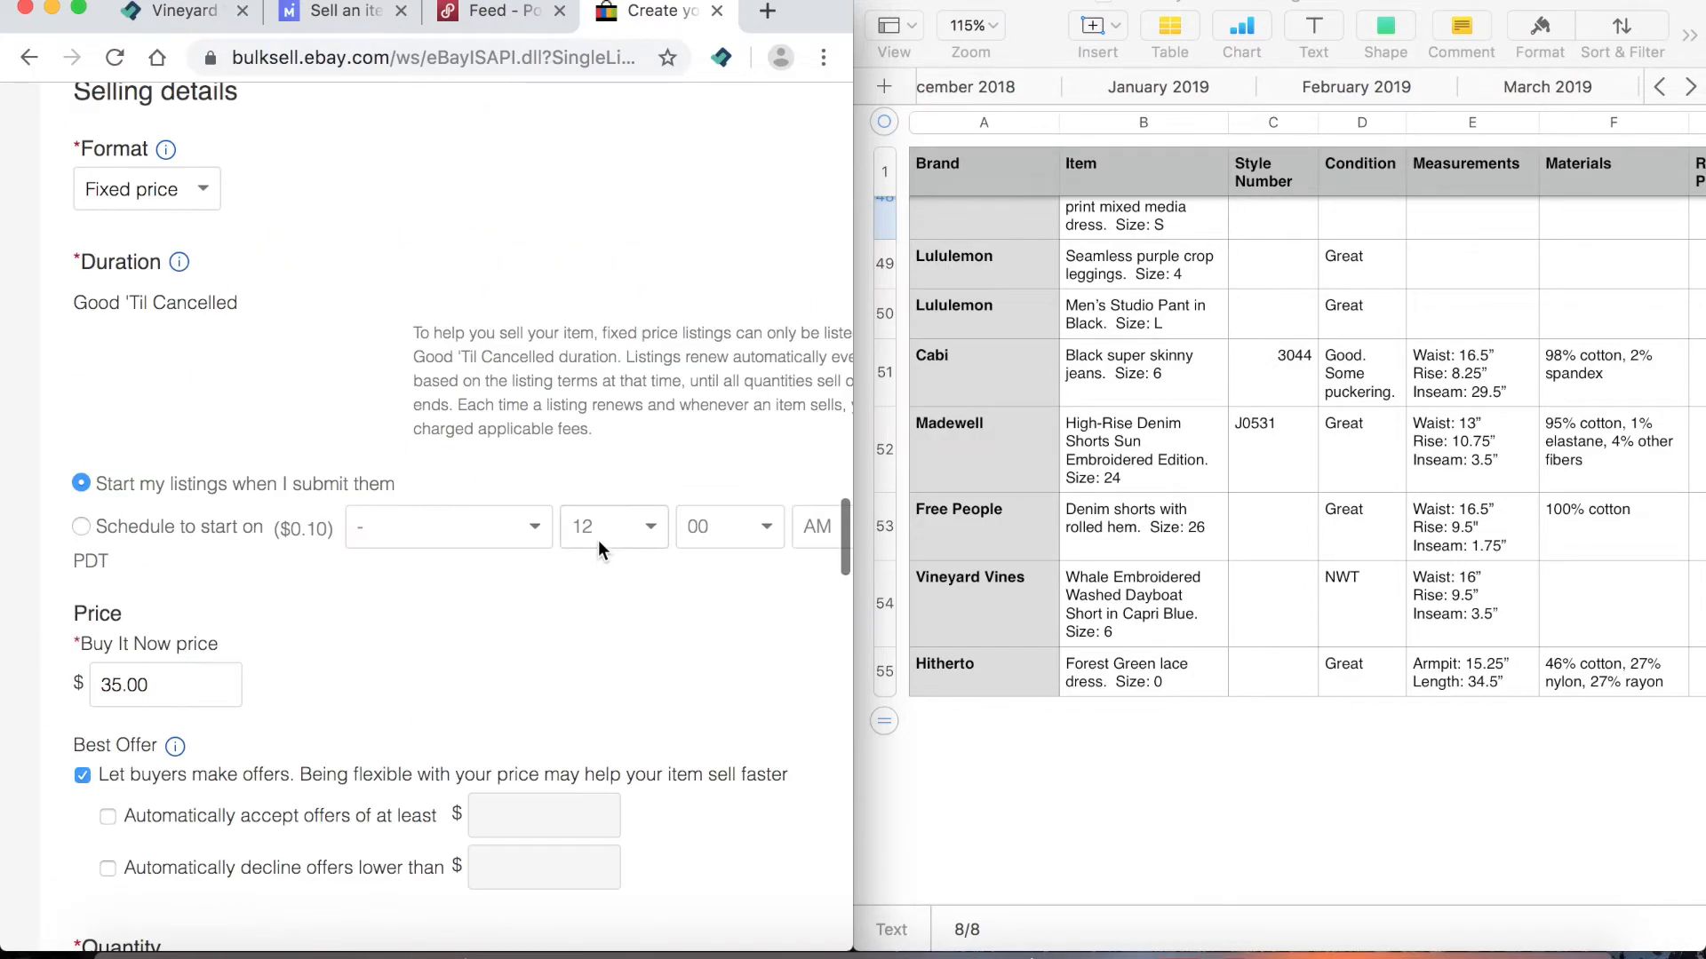
{"action": "scroll", "coordinate": [325, 649], "scroll_direction": "down", "scroll_amount": 9}
{"action": "scroll", "coordinate": [325, 651], "scroll_direction": "down", "scroll_amount": 10}
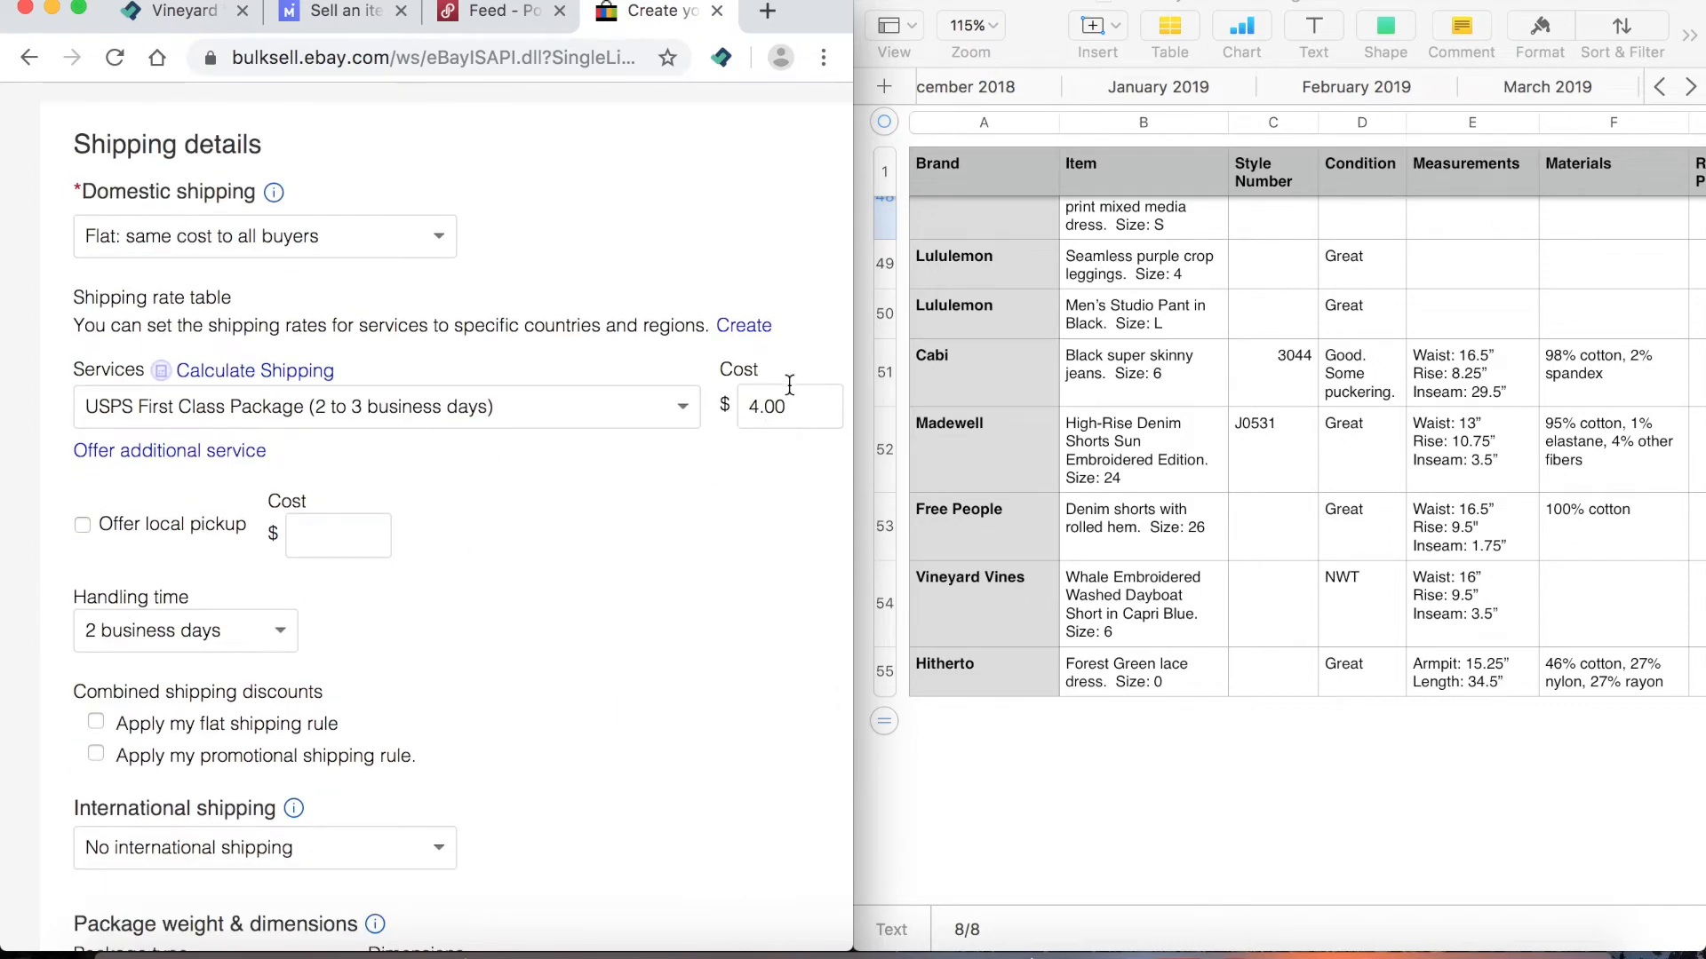
{"action": "scroll", "coordinate": [572, 562], "scroll_direction": "down", "scroll_amount": 15}
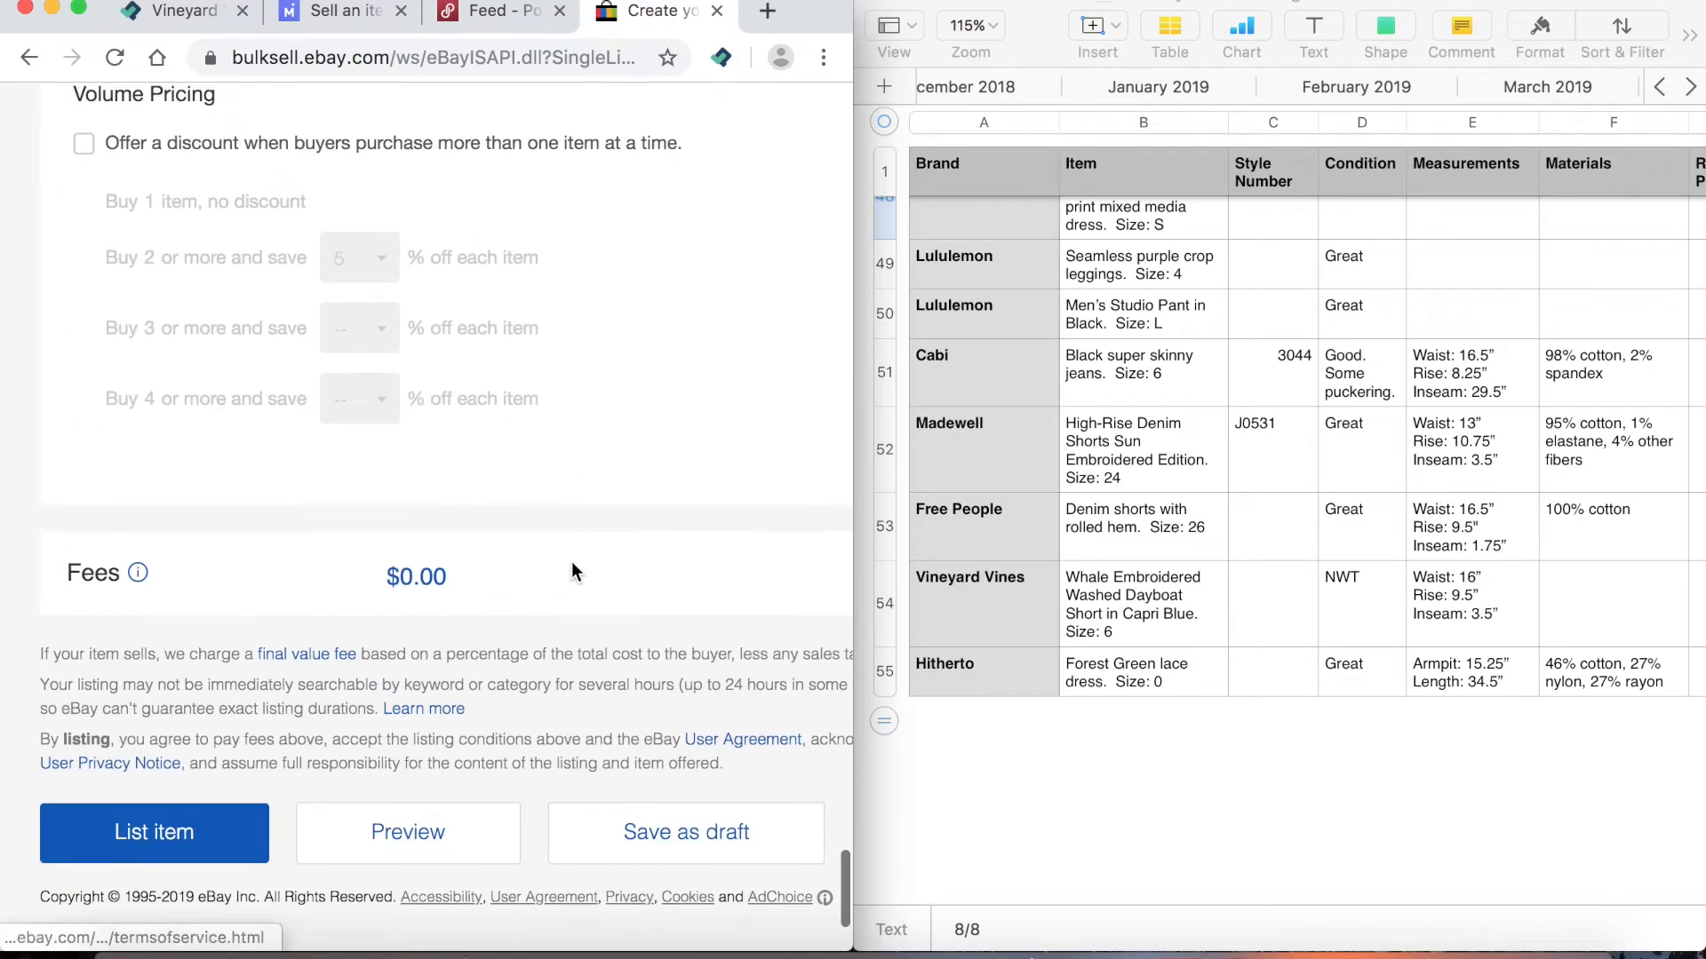
{"action": "left_click", "coordinate": [183, 849]}
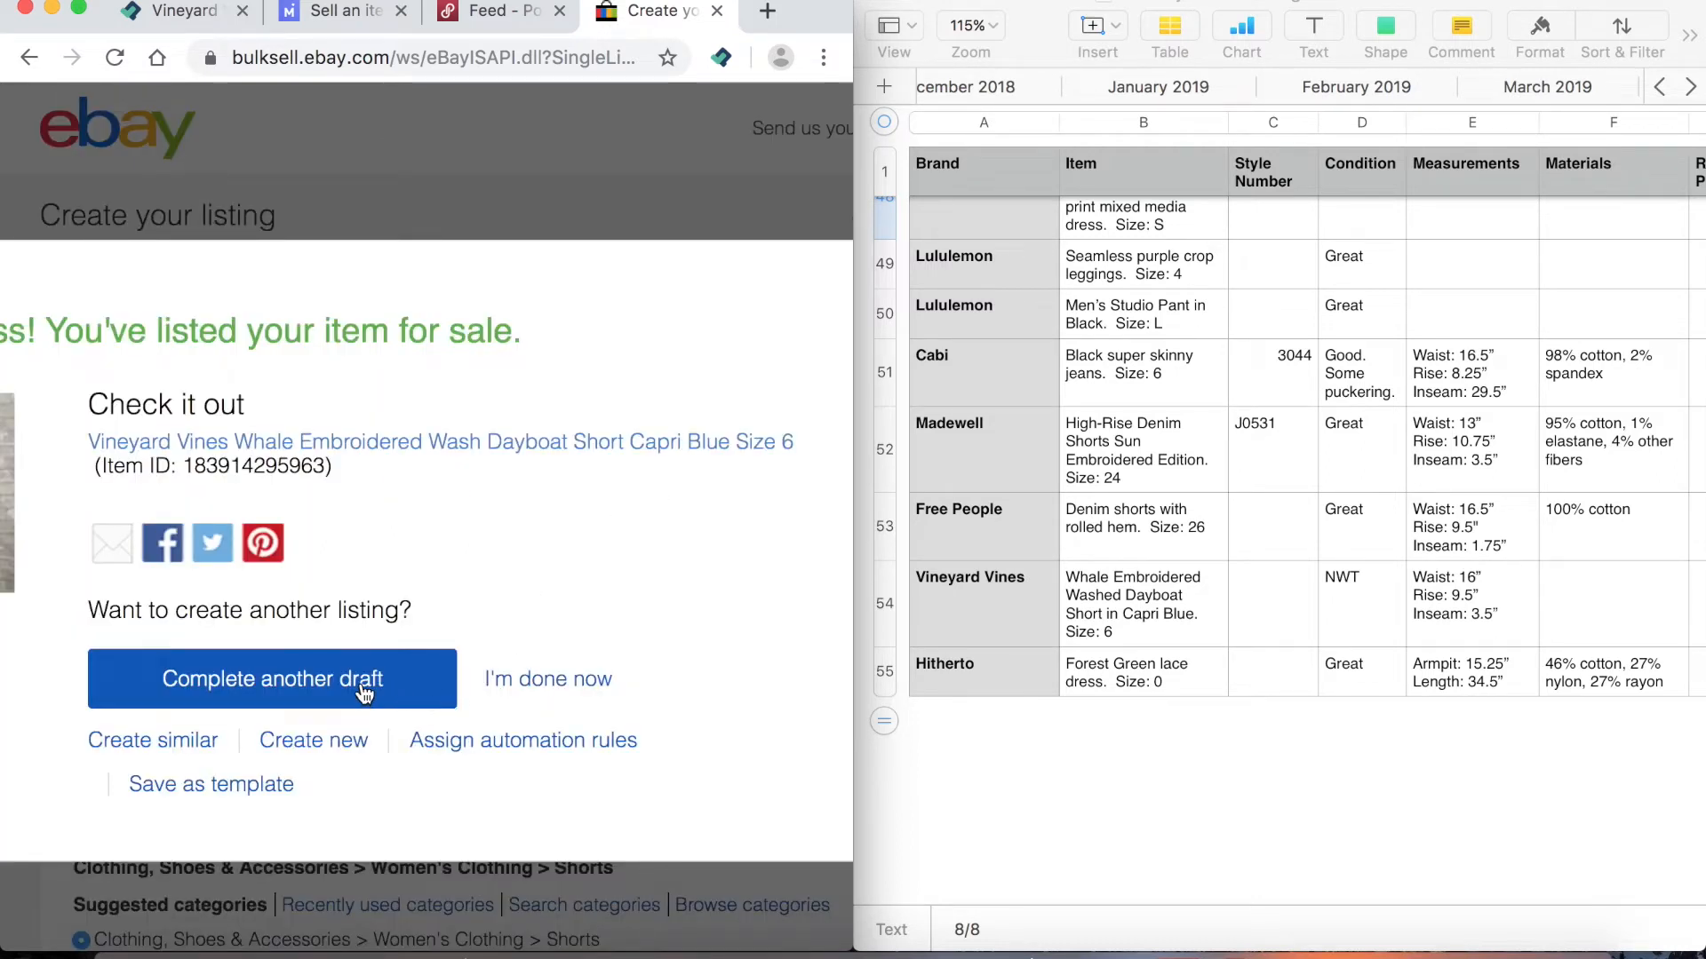
Open a fresh eBay listing page and a new Poshmark listing form for the next item
{"action": "left_click", "coordinate": [421, 702]}
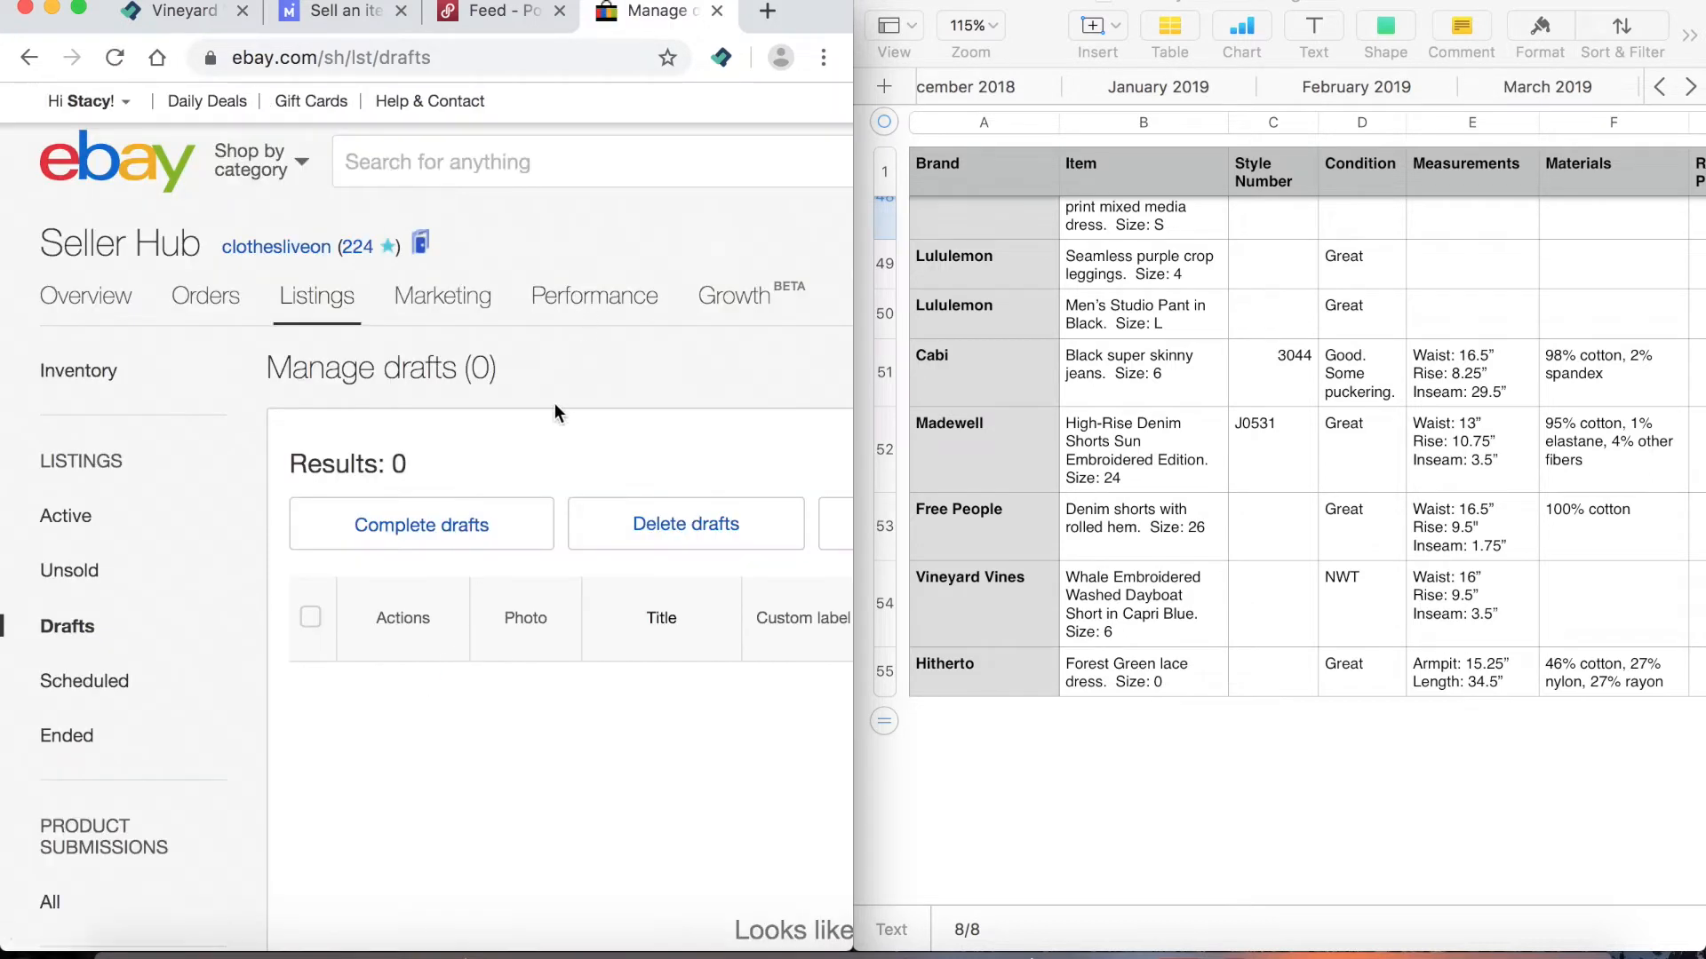
{"action": "scroll", "coordinate": [554, 403], "scroll_direction": "right", "scroll_amount": 10}
{"action": "left_click", "coordinate": [698, 368]}
{"action": "left_click", "coordinate": [643, 419]}
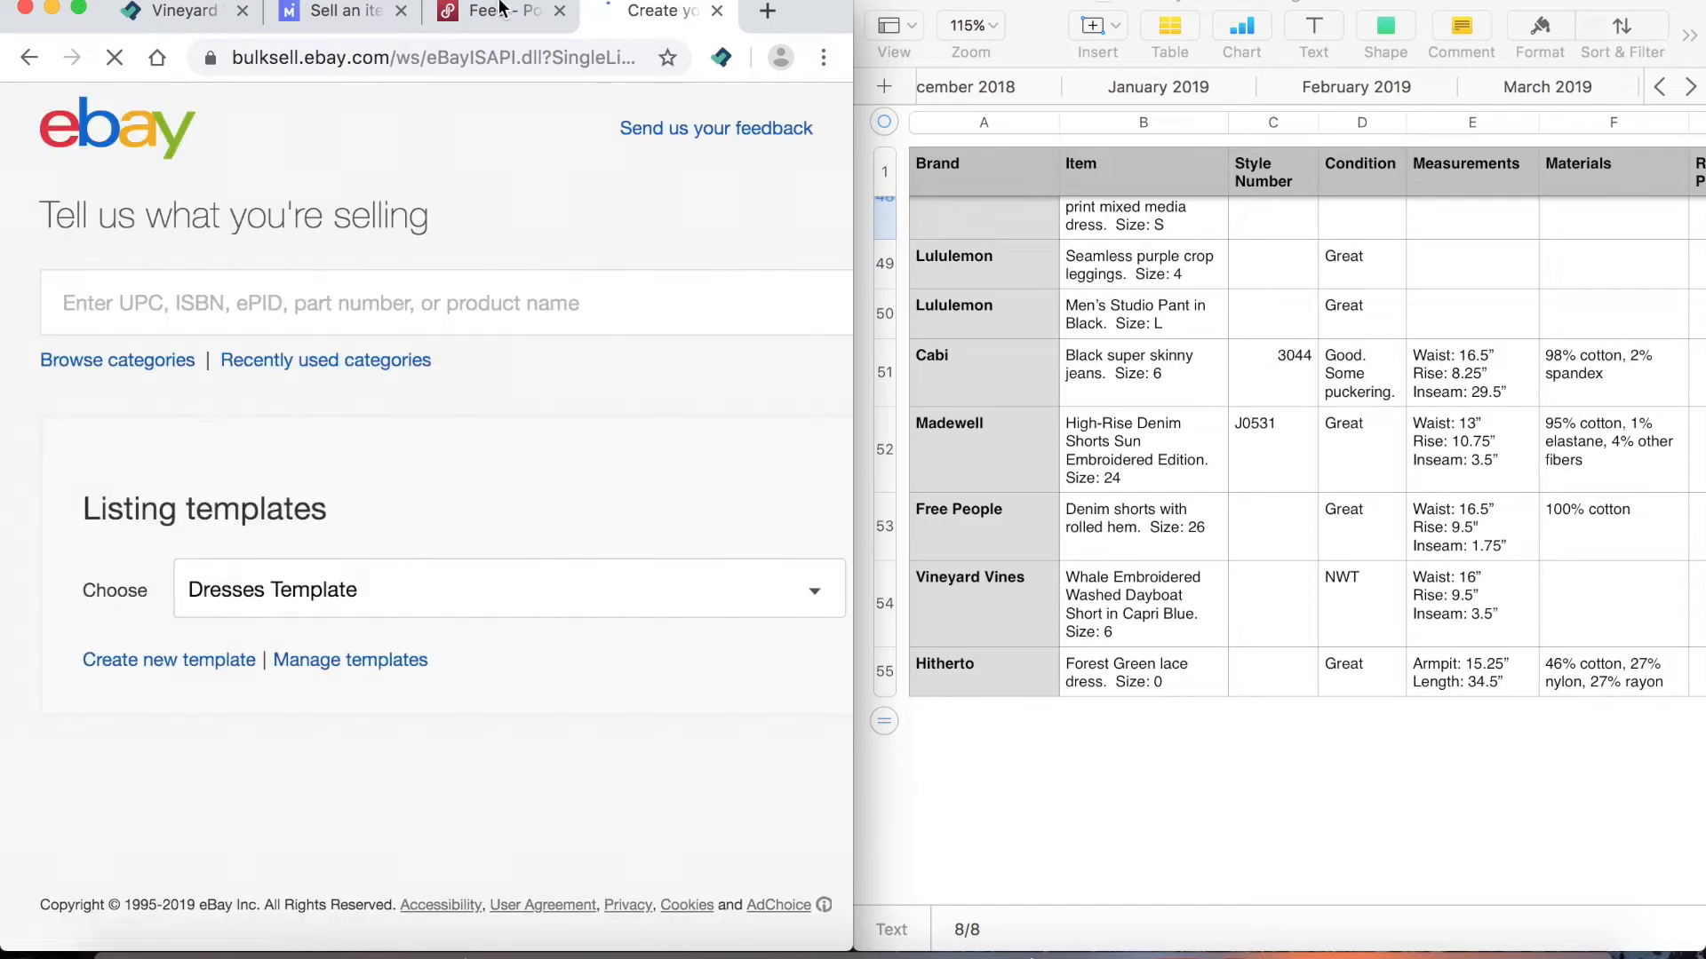
{"action": "left_click", "coordinate": [501, 9]}
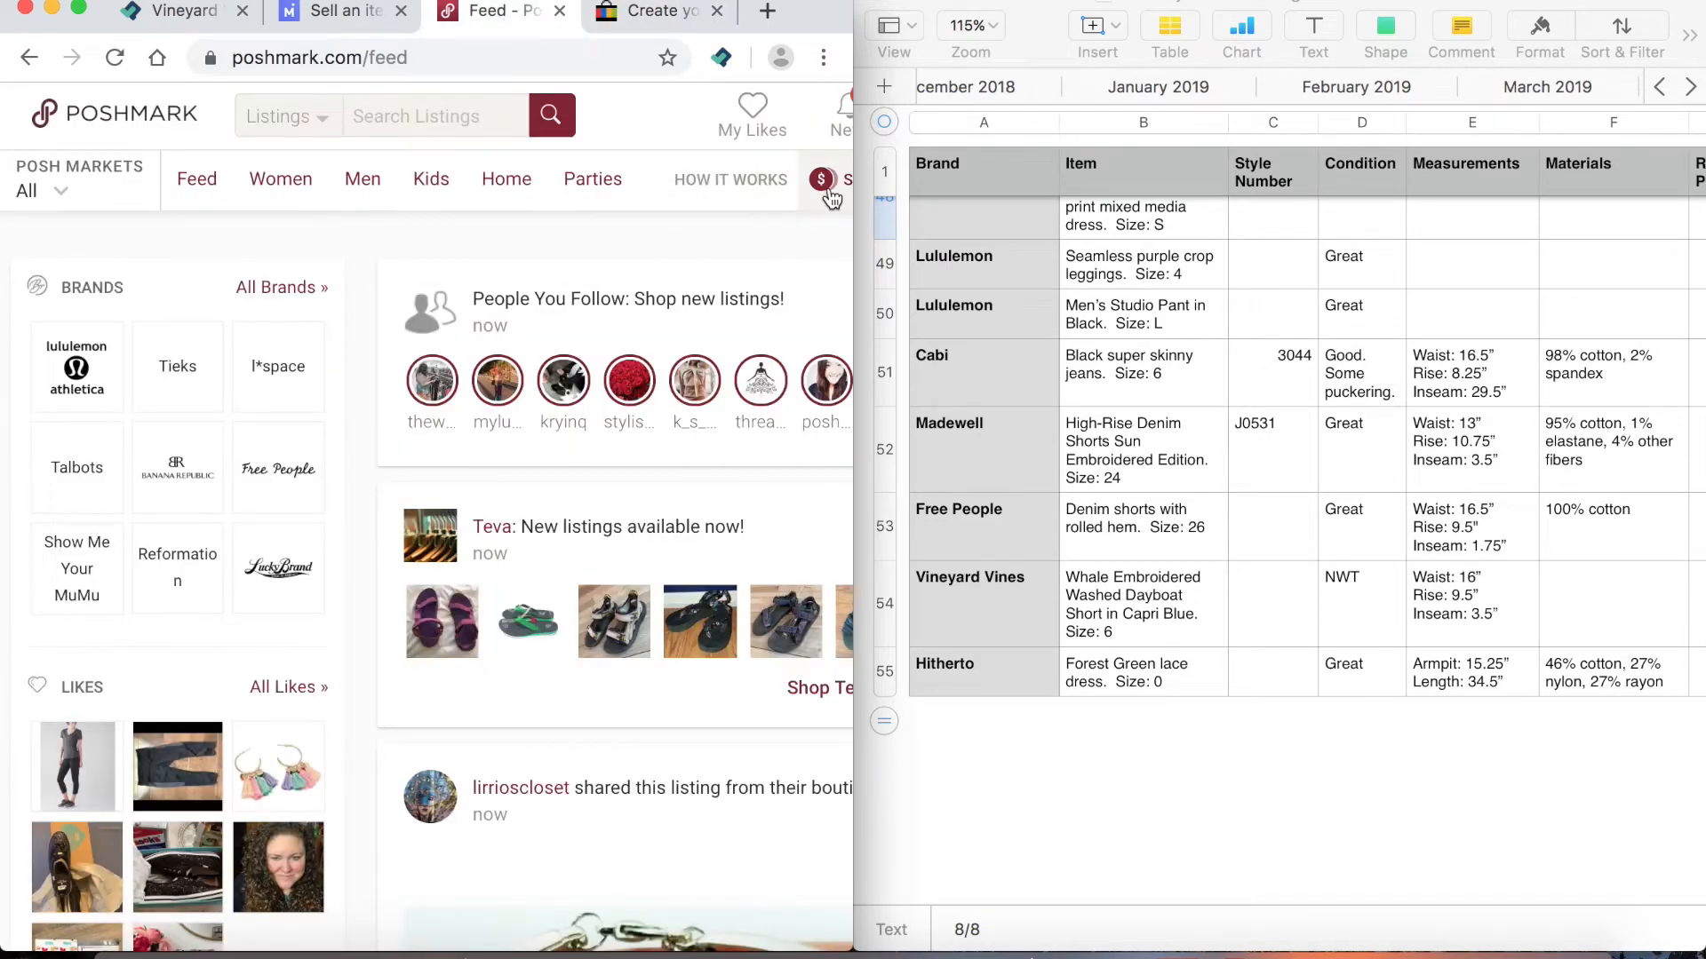
{"action": "left_click", "coordinate": [832, 197]}
Return to List Perfectly and open the page of listed items
{"action": "left_click", "coordinate": [180, 18]}
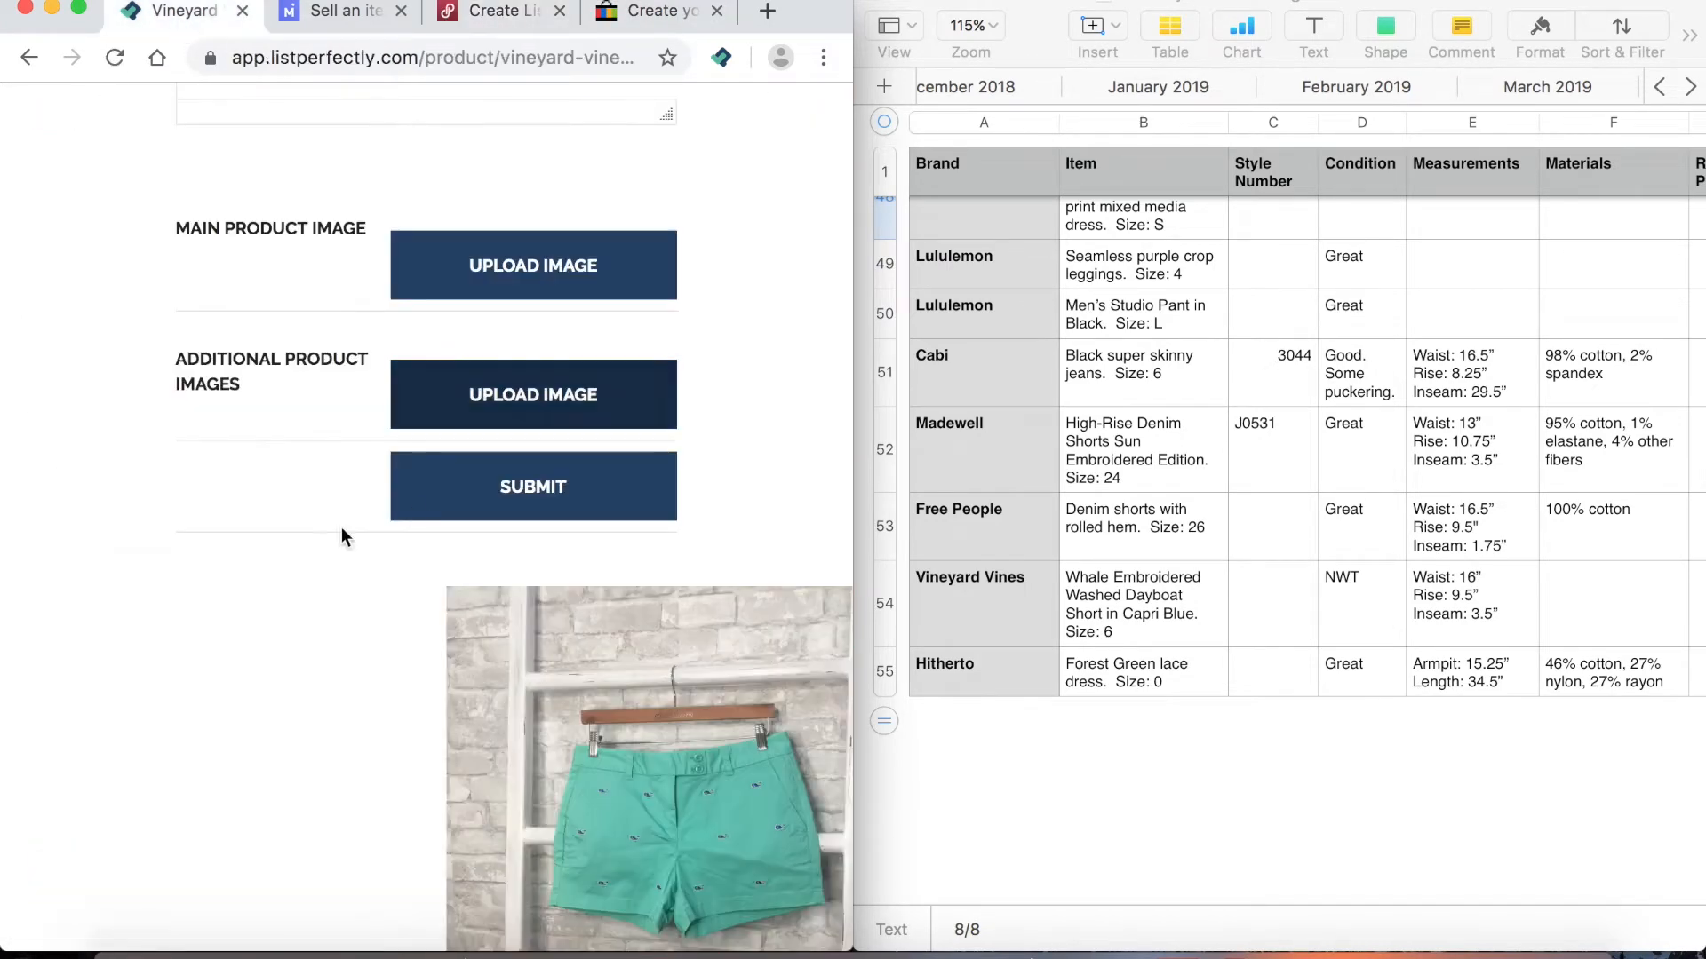
{"action": "left_click", "coordinate": [72, 222]}
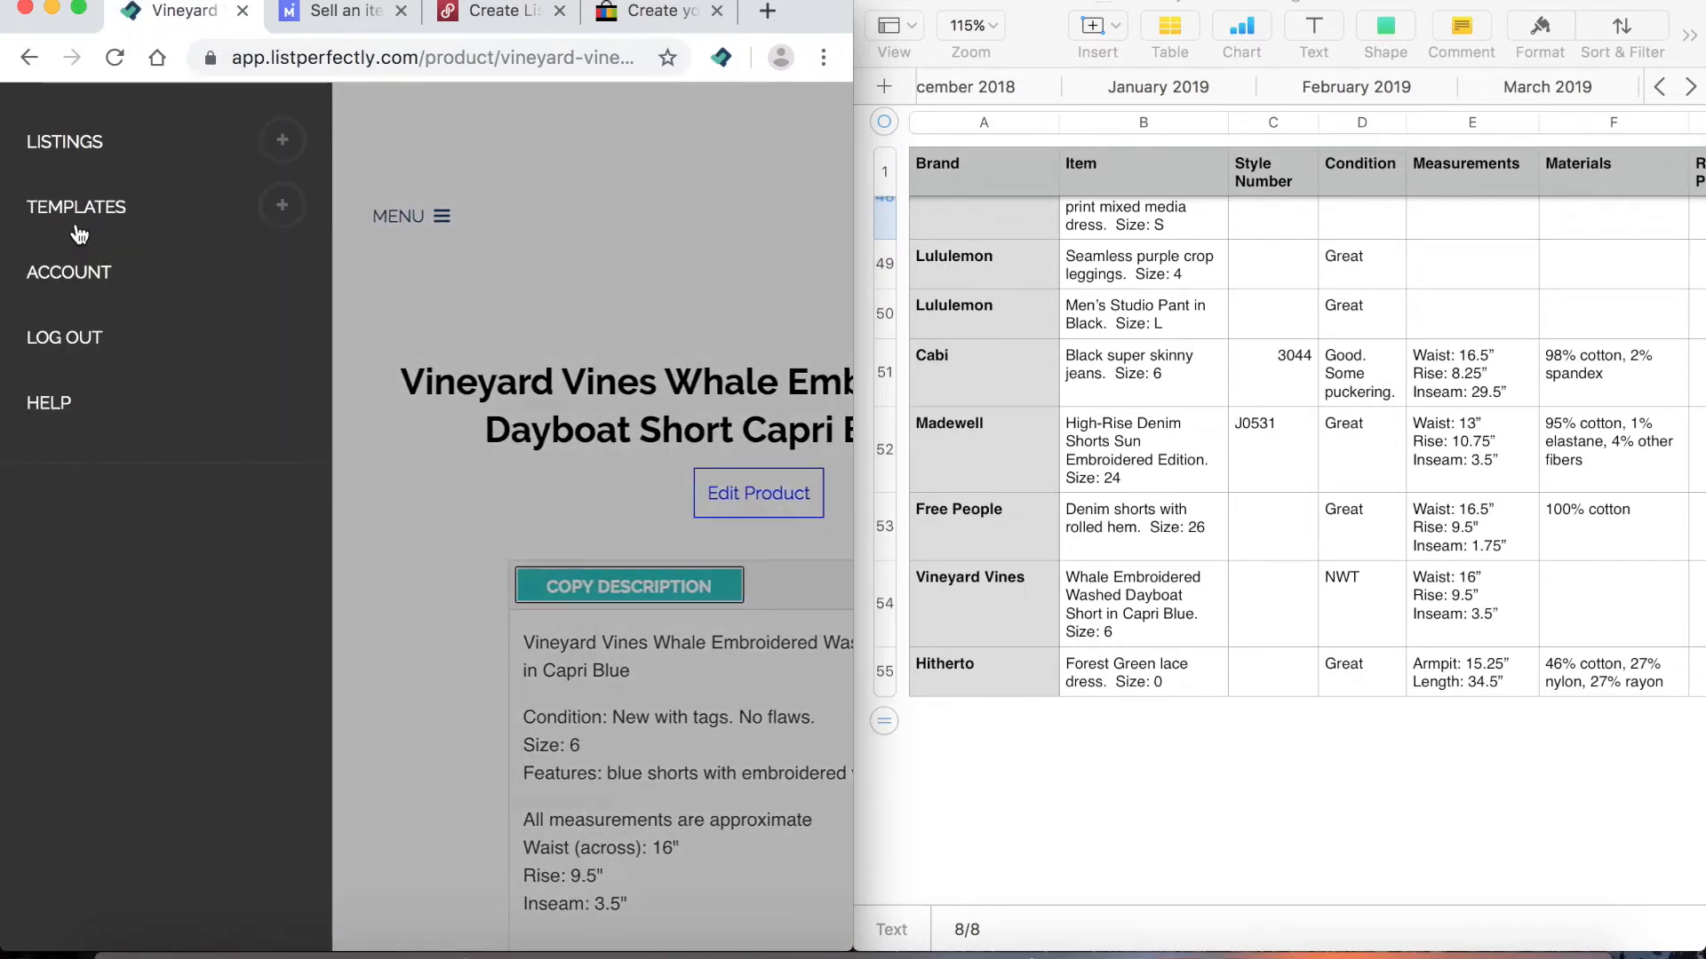
{"action": "left_click", "coordinate": [87, 142]}
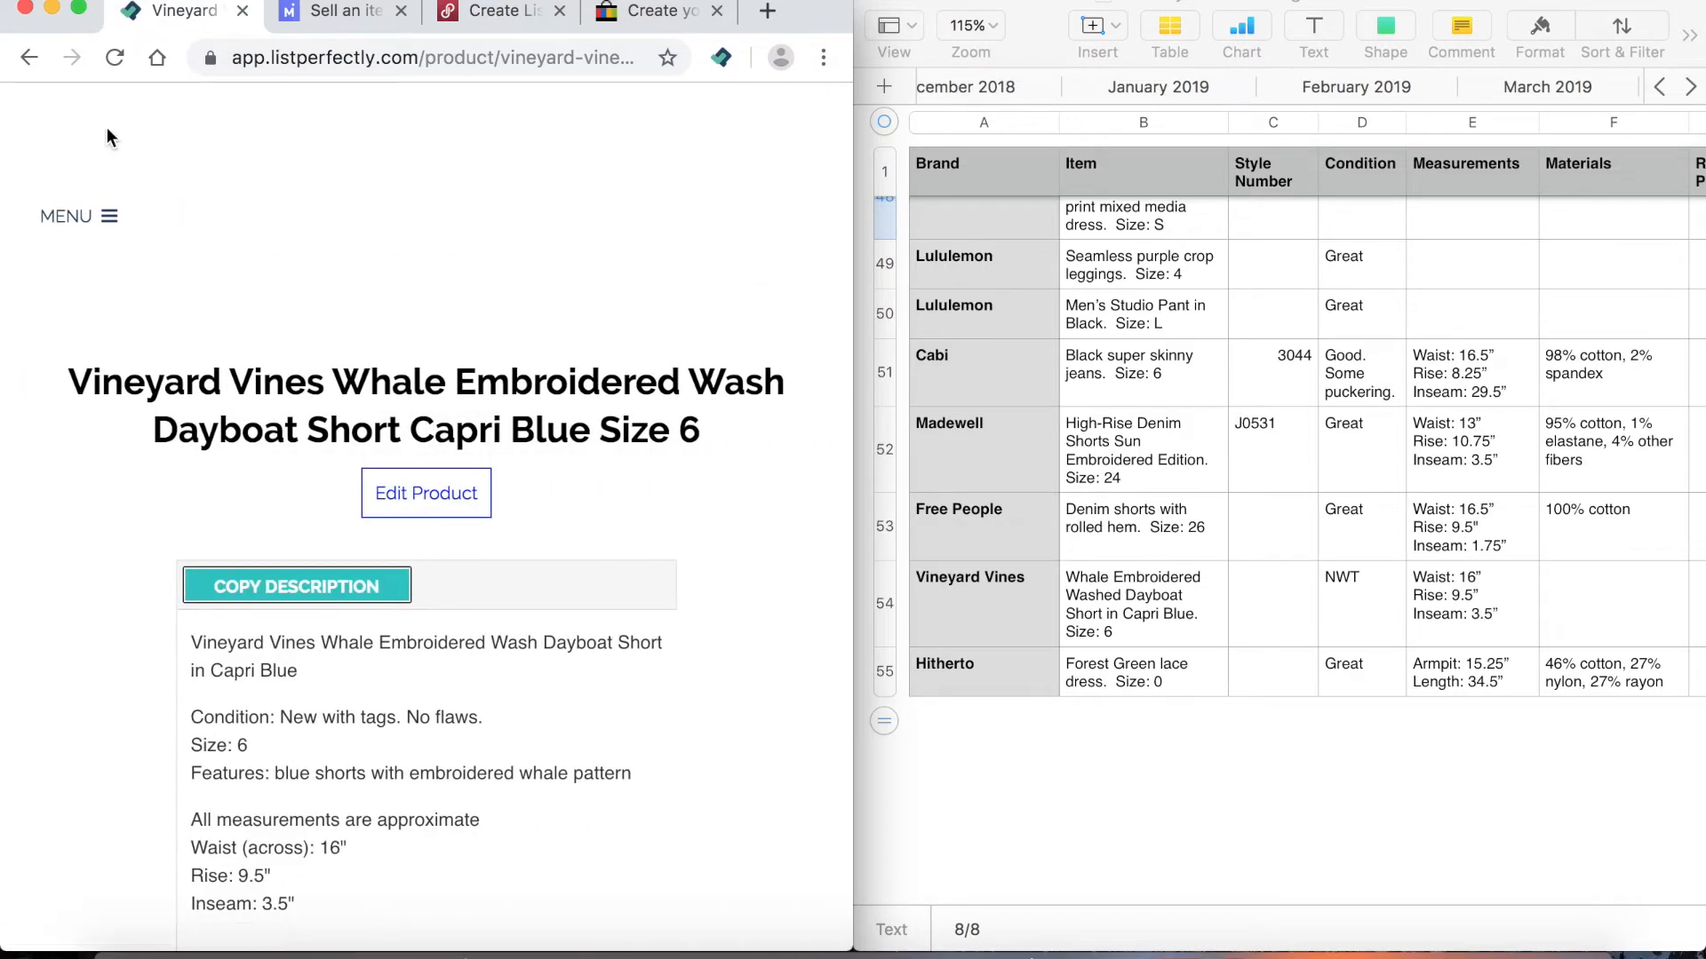
{"action": "left_click", "coordinate": [98, 222]}
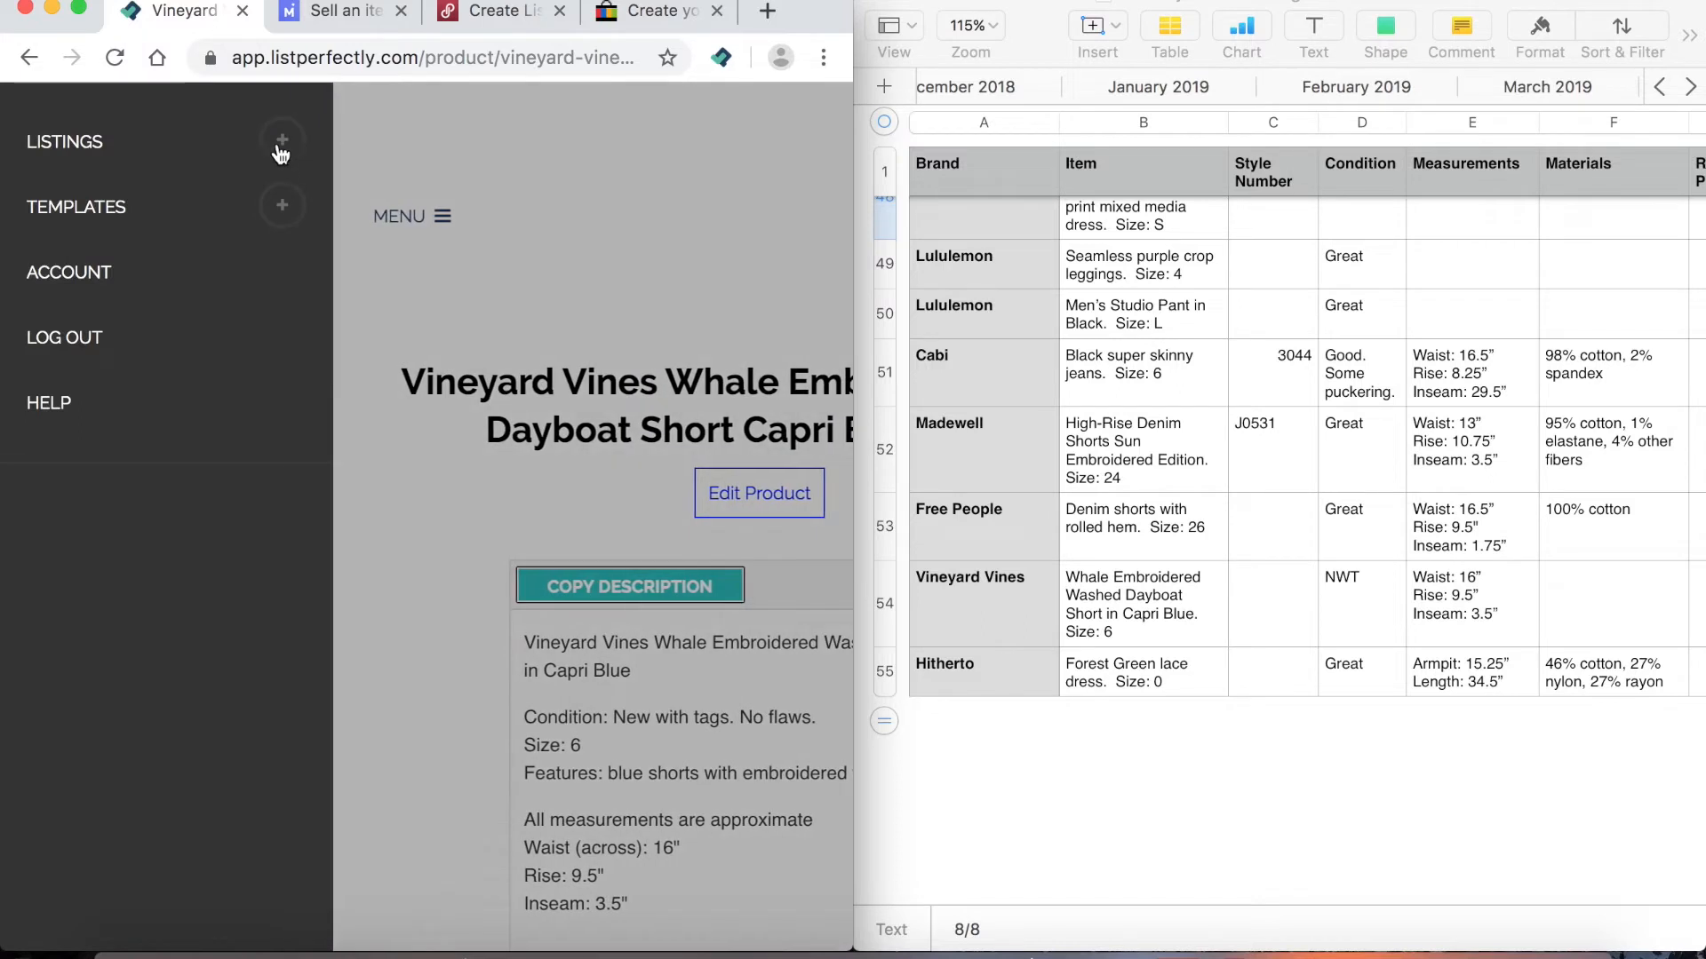
{"action": "left_click", "coordinate": [275, 149]}
{"action": "left_click", "coordinate": [129, 320]}
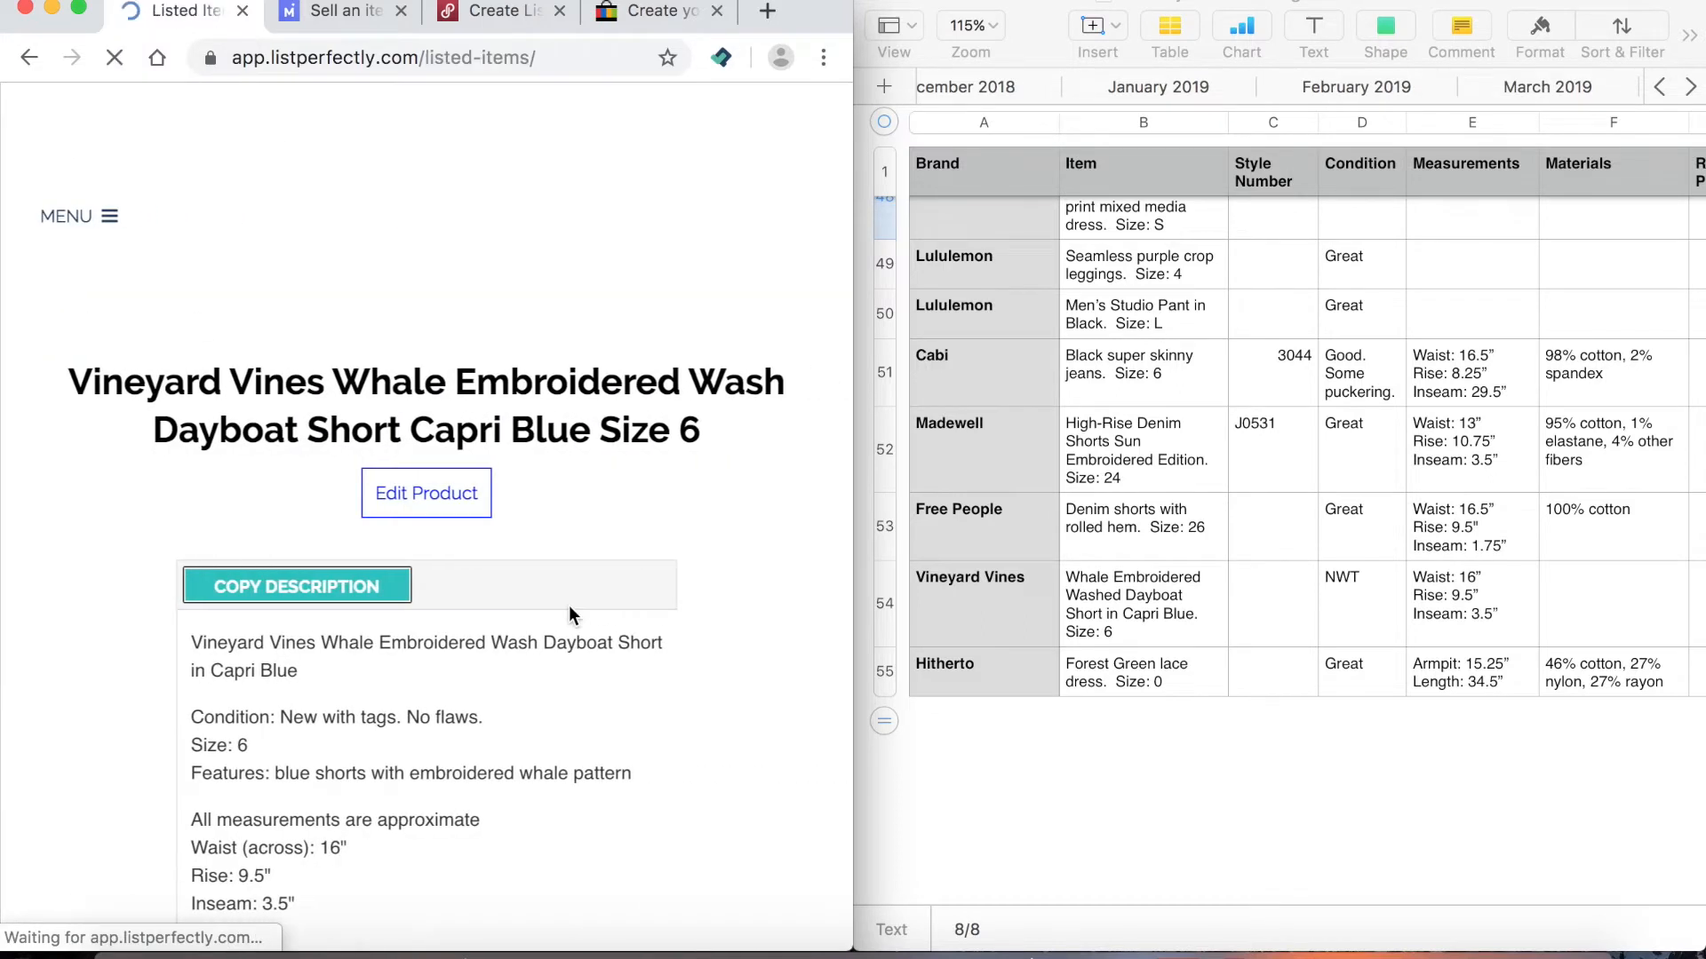
{"action": "left_click", "coordinate": [676, 494]}
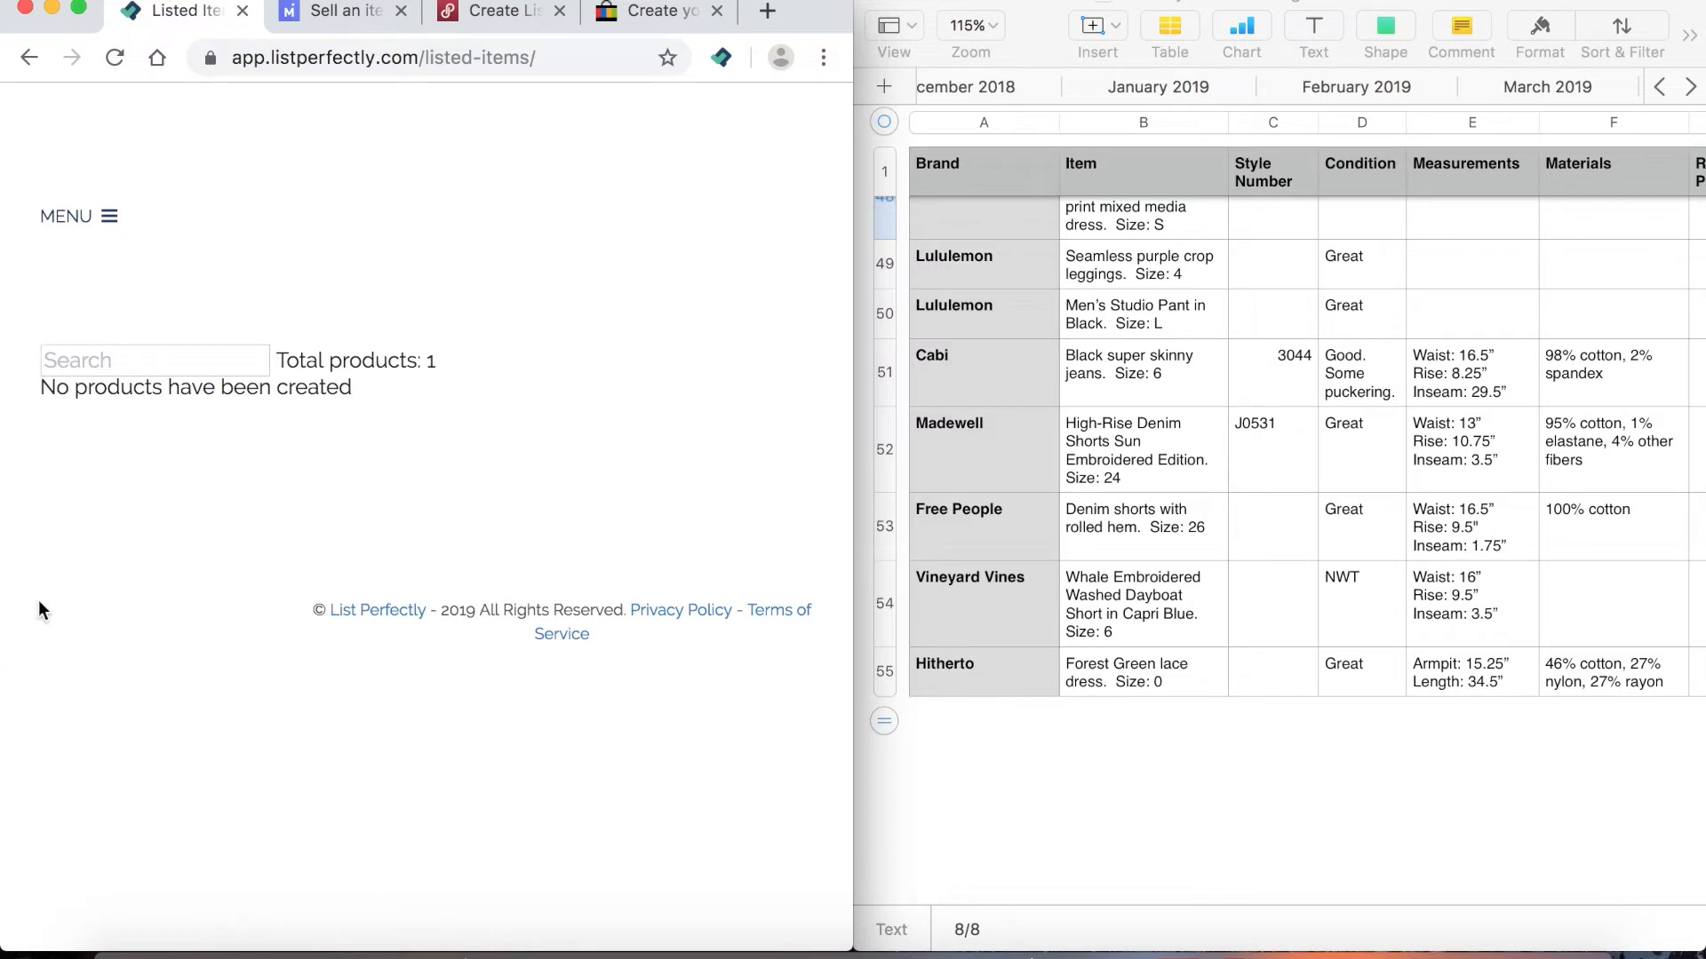
Open a blank Create or Edit a Listing form in List Perfectly and look over its fields
{"action": "left_click", "coordinate": [55, 220]}
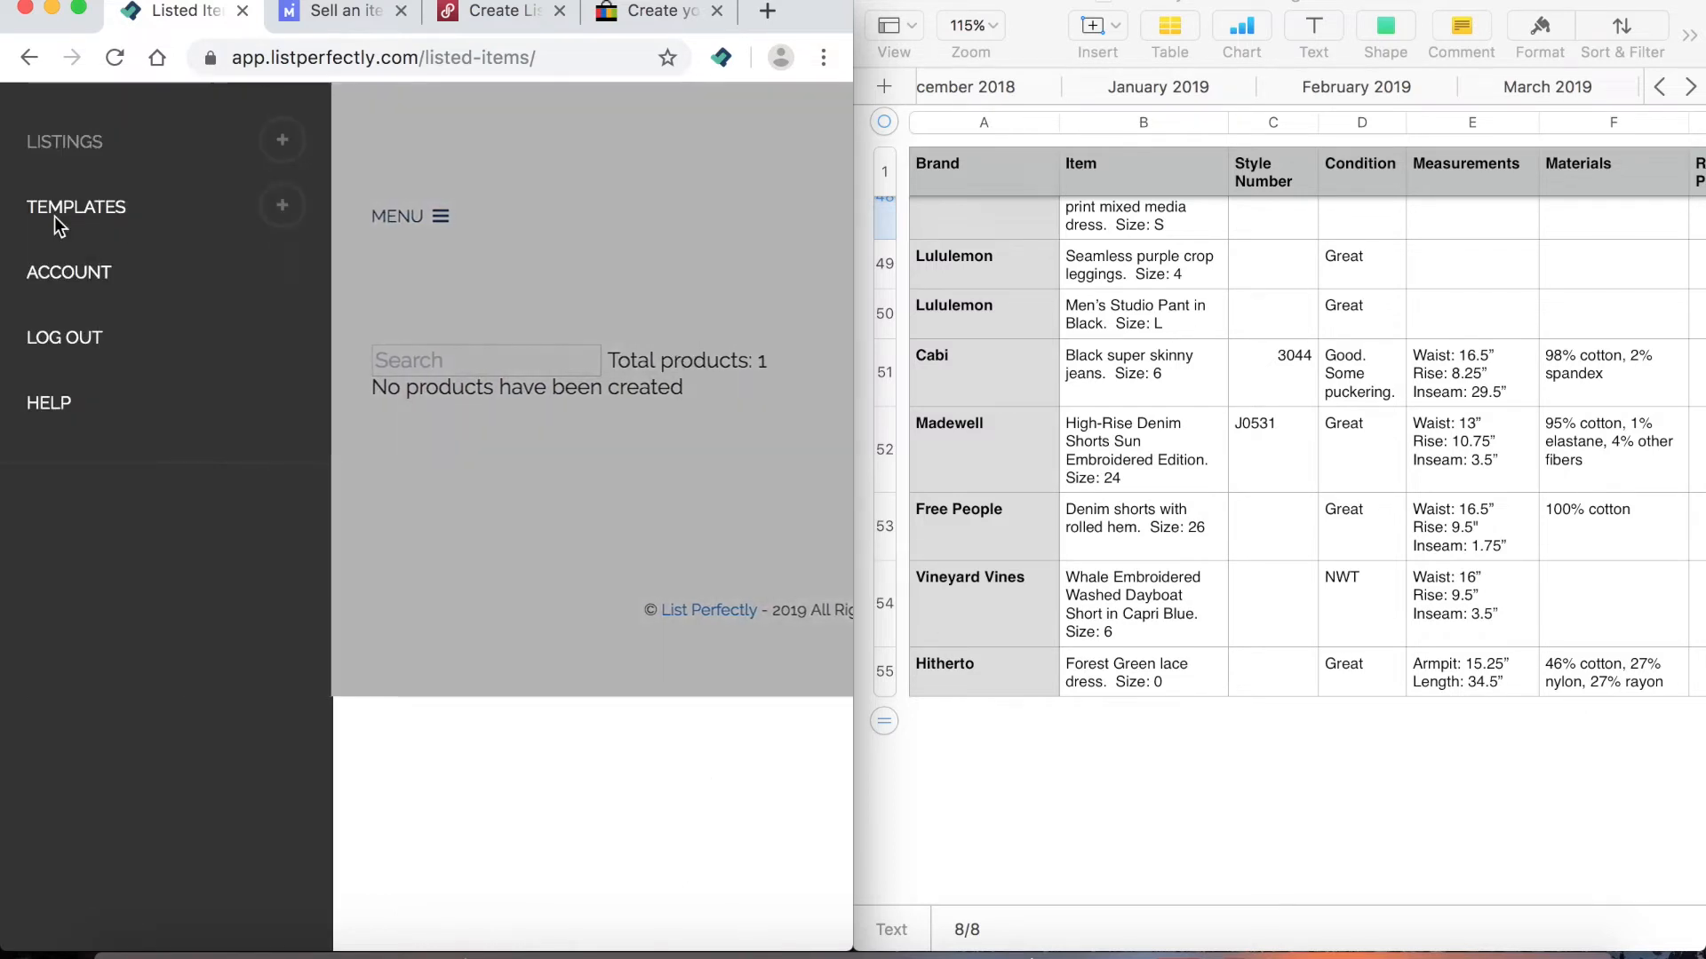
{"action": "left_click", "coordinate": [283, 144]}
{"action": "left_click", "coordinate": [176, 253]}
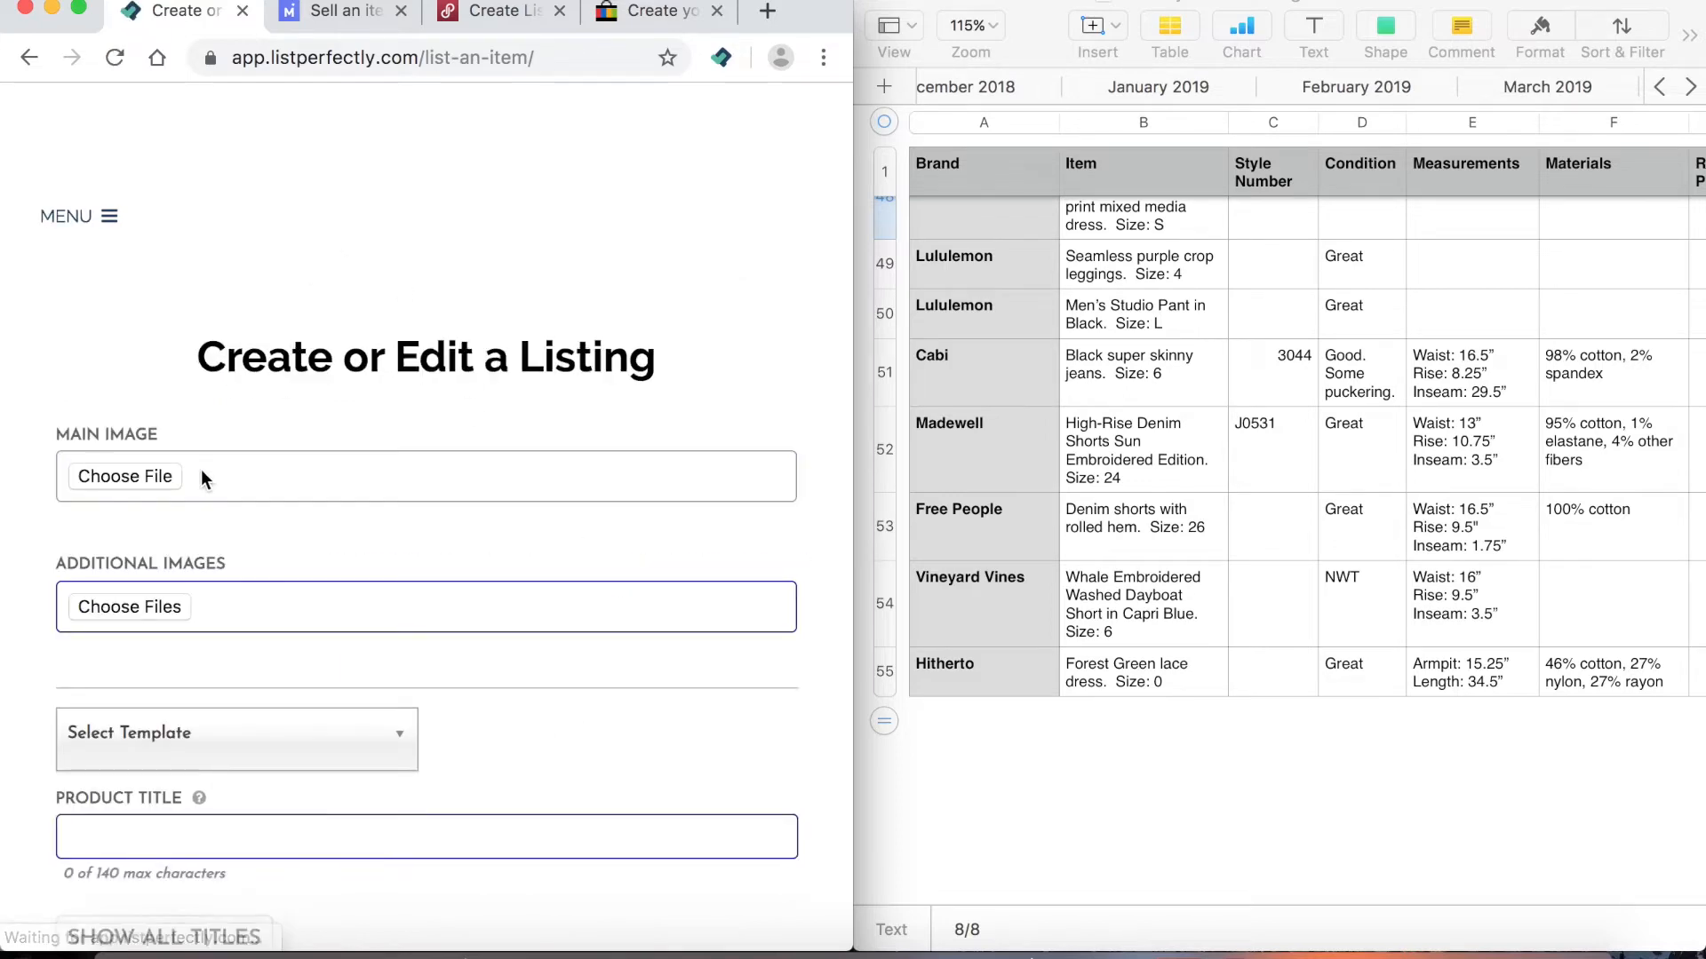
{"action": "scroll", "coordinate": [203, 478], "scroll_direction": "down", "scroll_amount": 3}
{"action": "scroll", "coordinate": [201, 478], "scroll_direction": "down", "scroll_amount": 15}
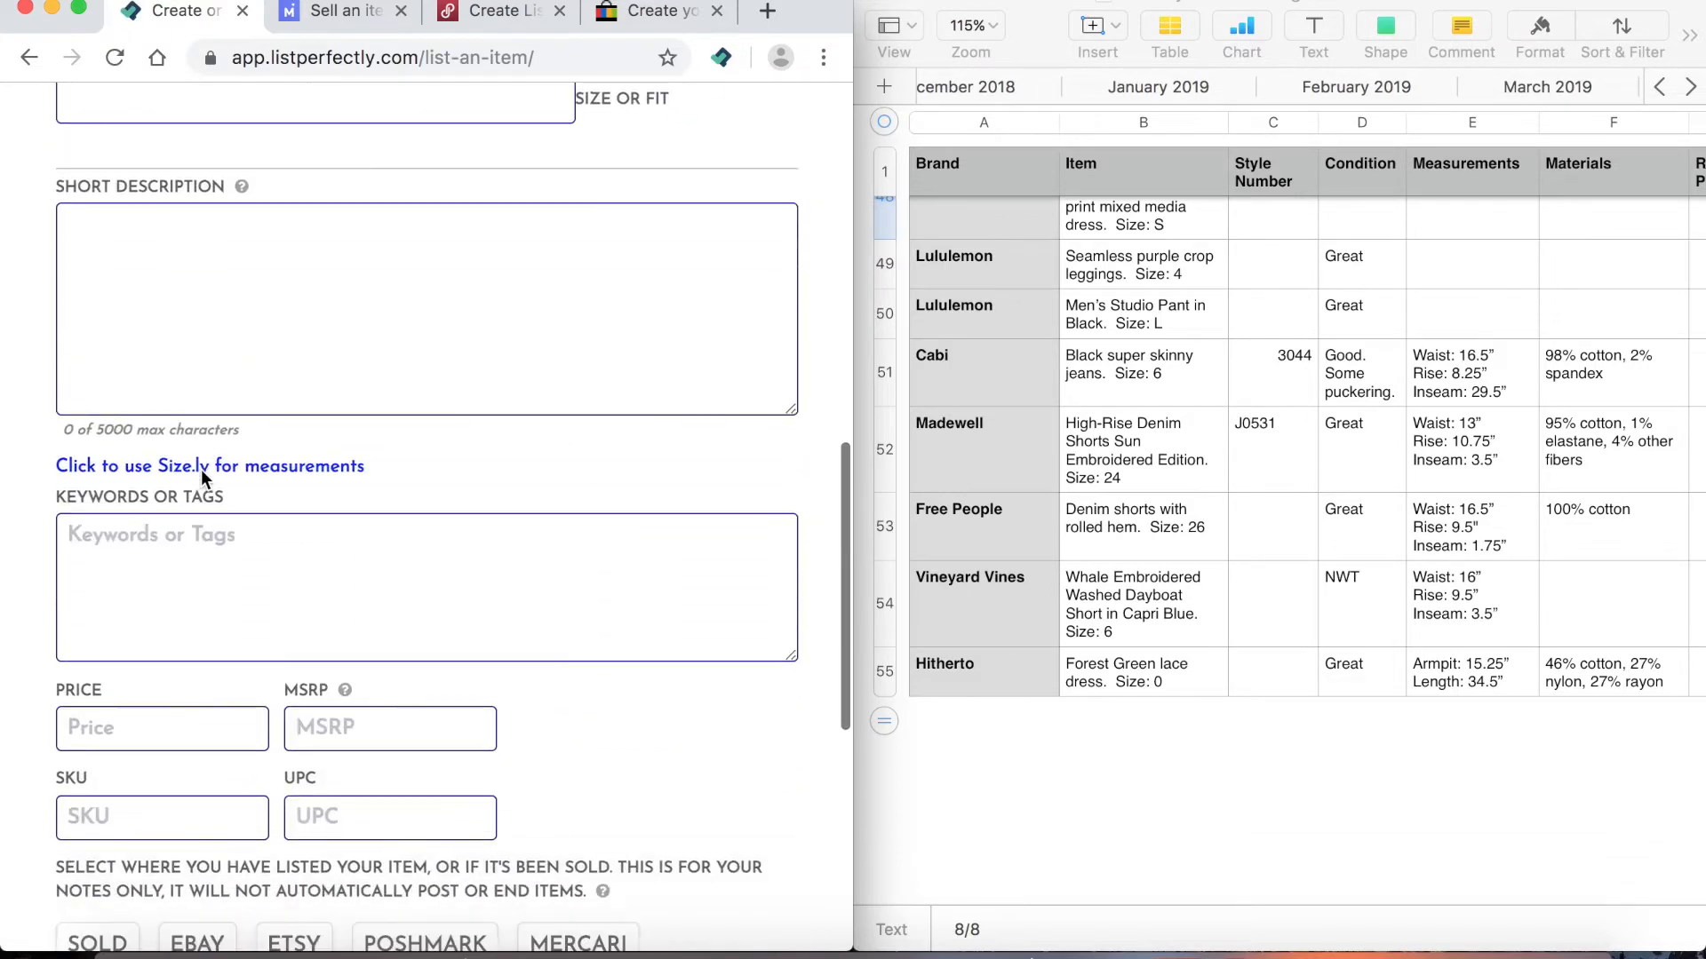
{"action": "scroll", "coordinate": [200, 478], "scroll_direction": "up", "scroll_amount": 20}
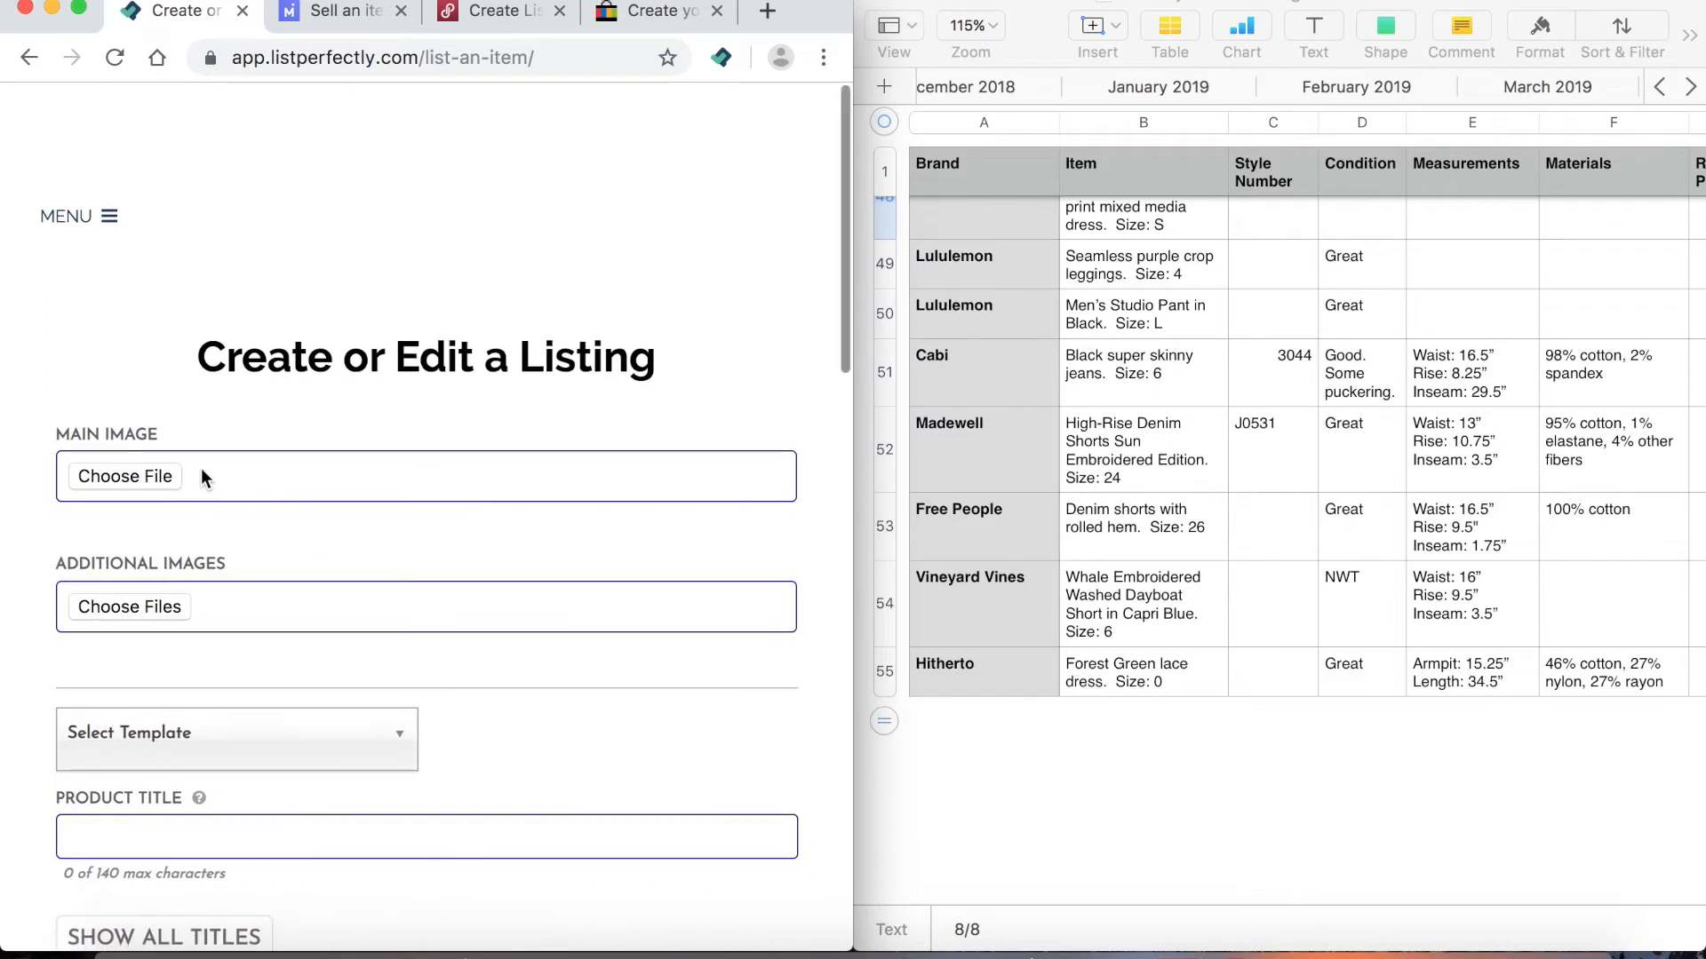
{"action": "scroll", "coordinate": [202, 478], "scroll_direction": "down", "scroll_amount": 3}
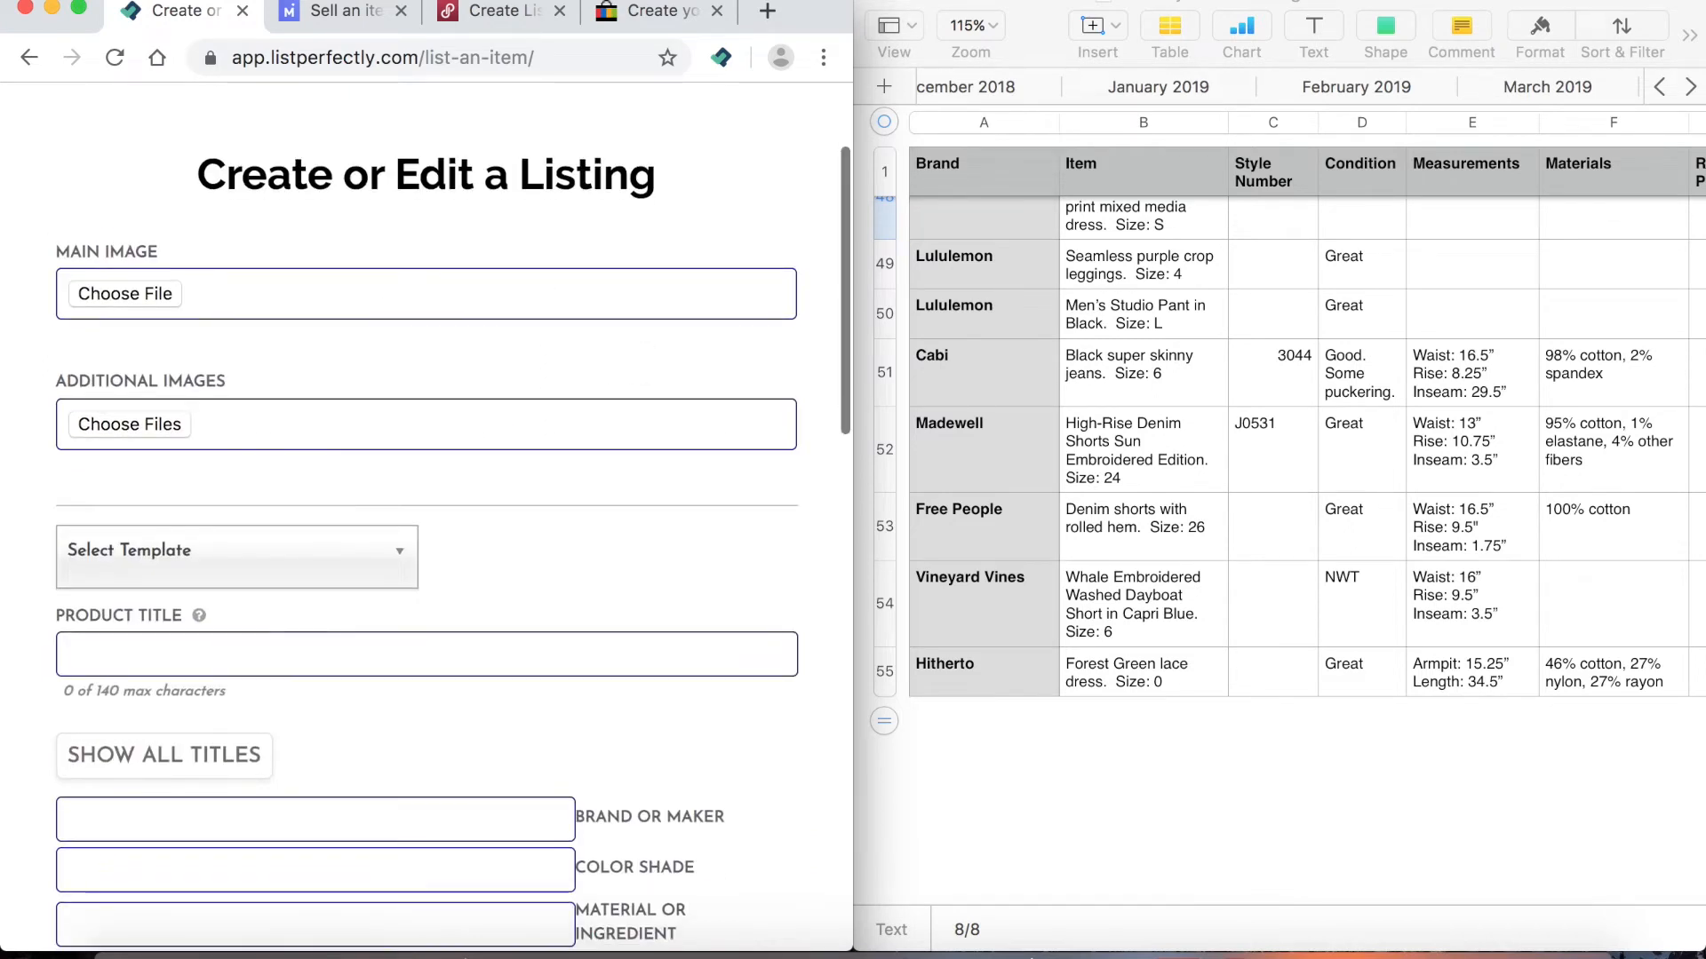
{"action": "scroll", "coordinate": [213, 509], "scroll_direction": "up", "scroll_amount": 3}
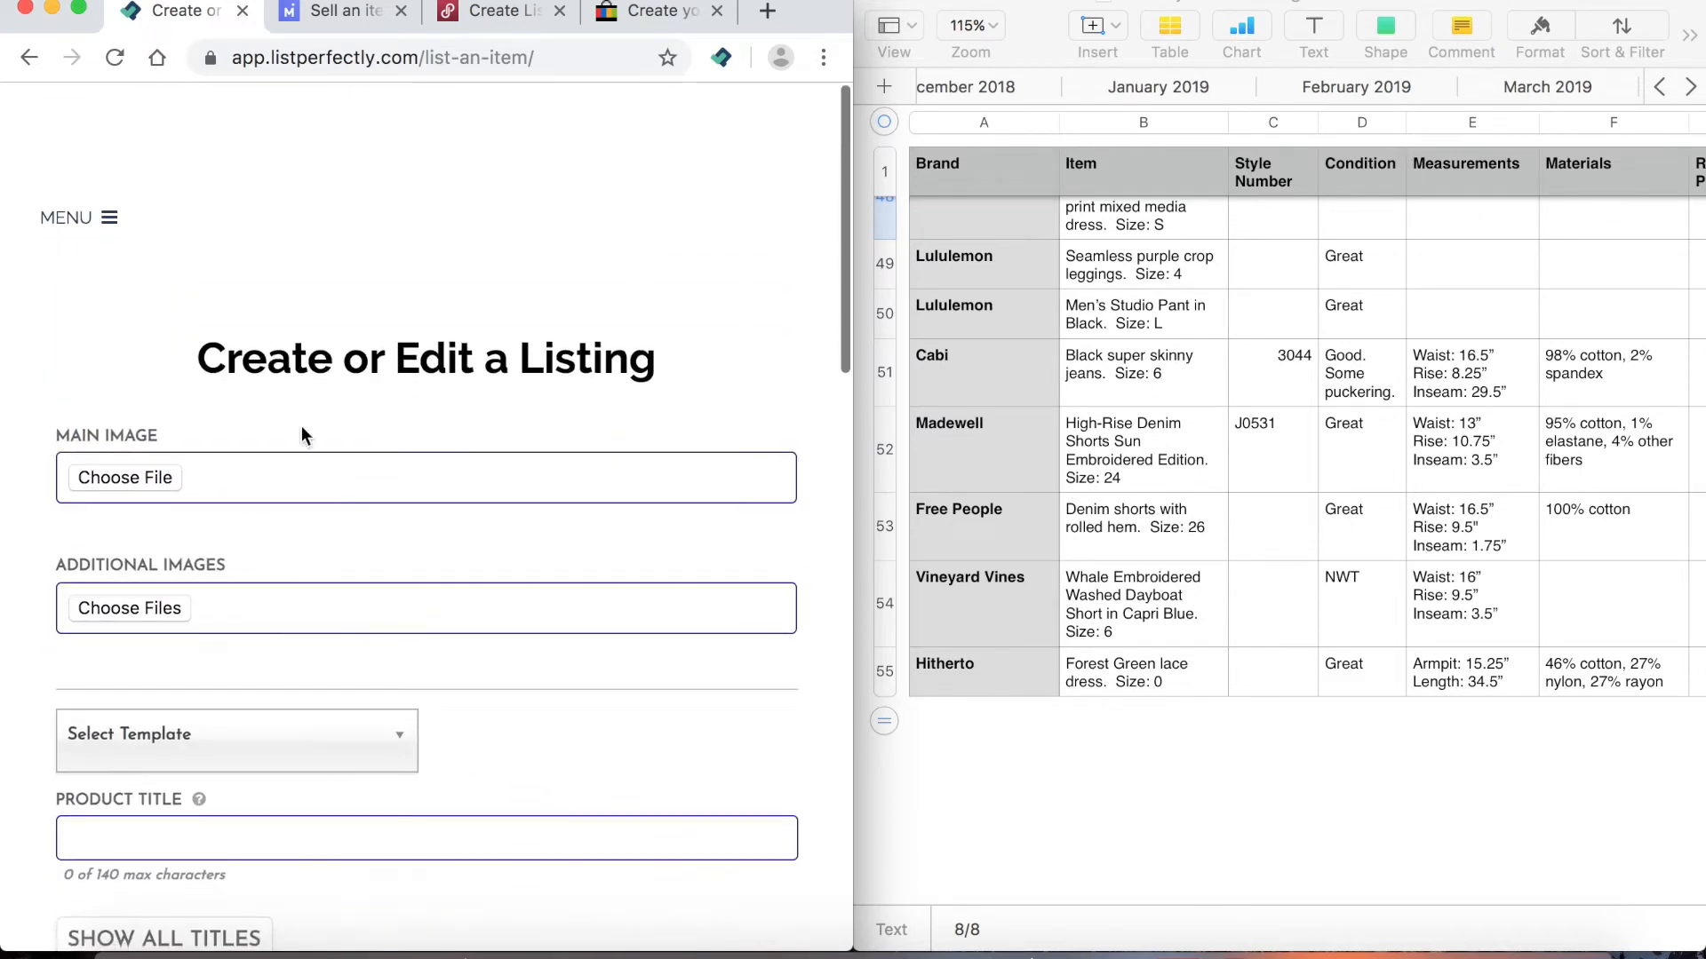
{"action": "scroll", "coordinate": [343, 680], "scroll_direction": "down", "scroll_amount": 20}
{"action": "scroll", "coordinate": [343, 679], "scroll_direction": "up", "scroll_amount": 17}
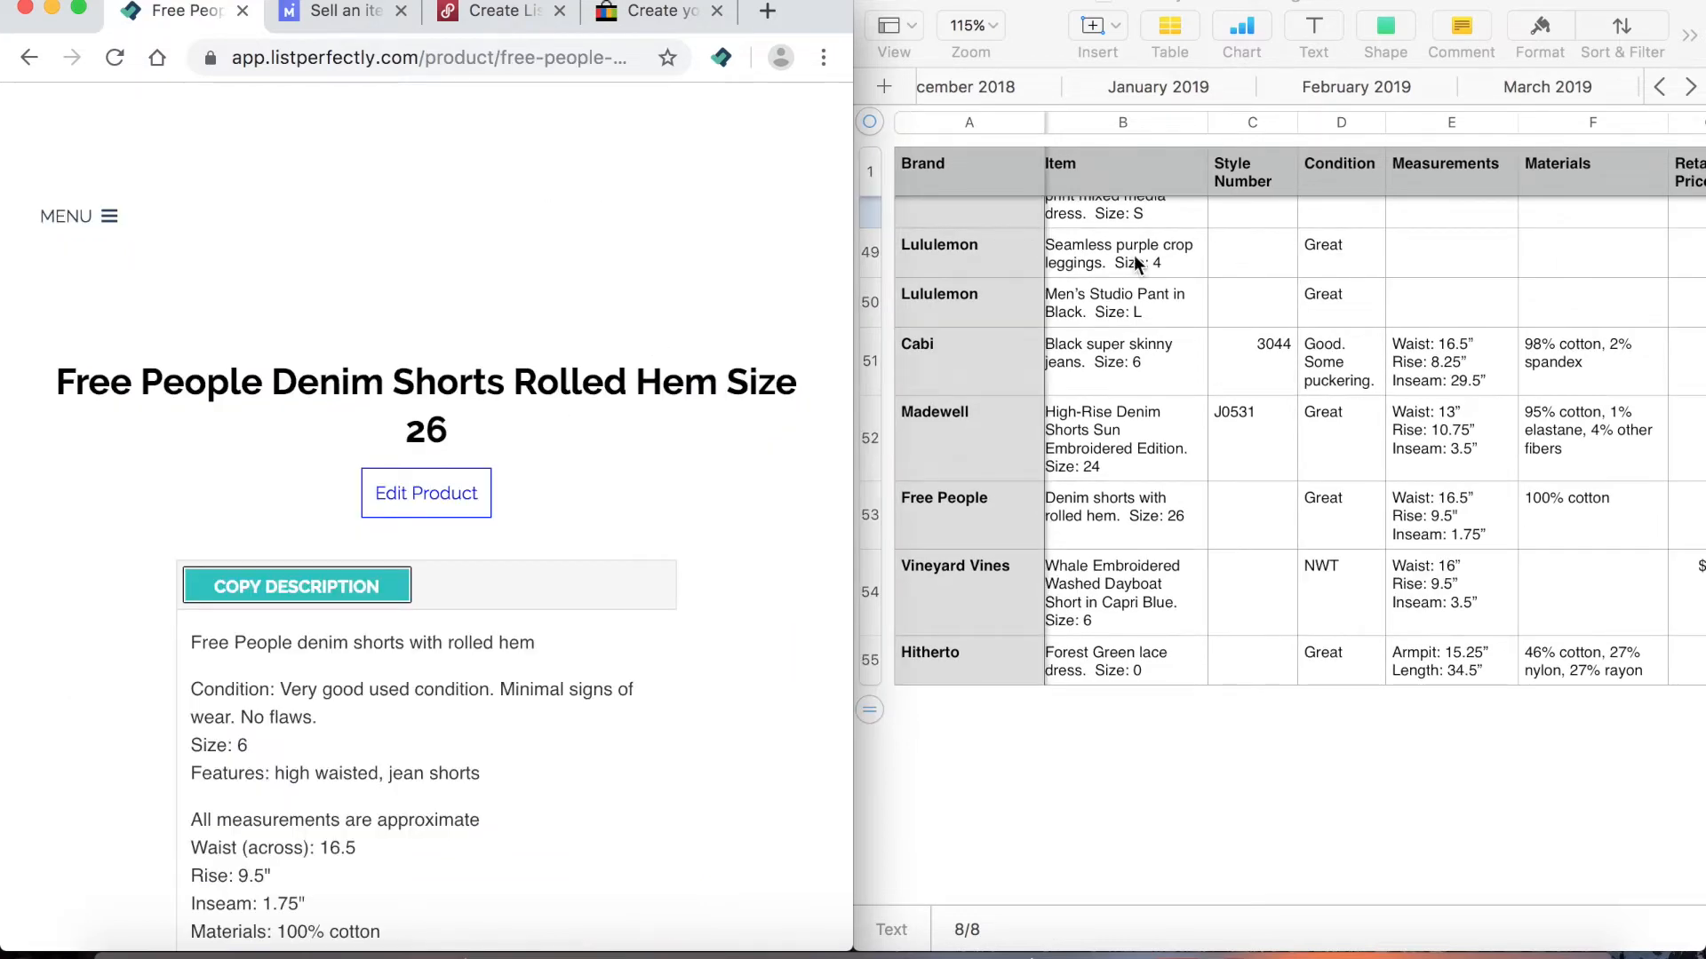
Review the Free People denim shorts' product page against the inventory spreadsheet and cross-post the product to Mercari
{"action": "scroll", "coordinate": [1326, 322], "scroll_direction": "left", "scroll_amount": 2}
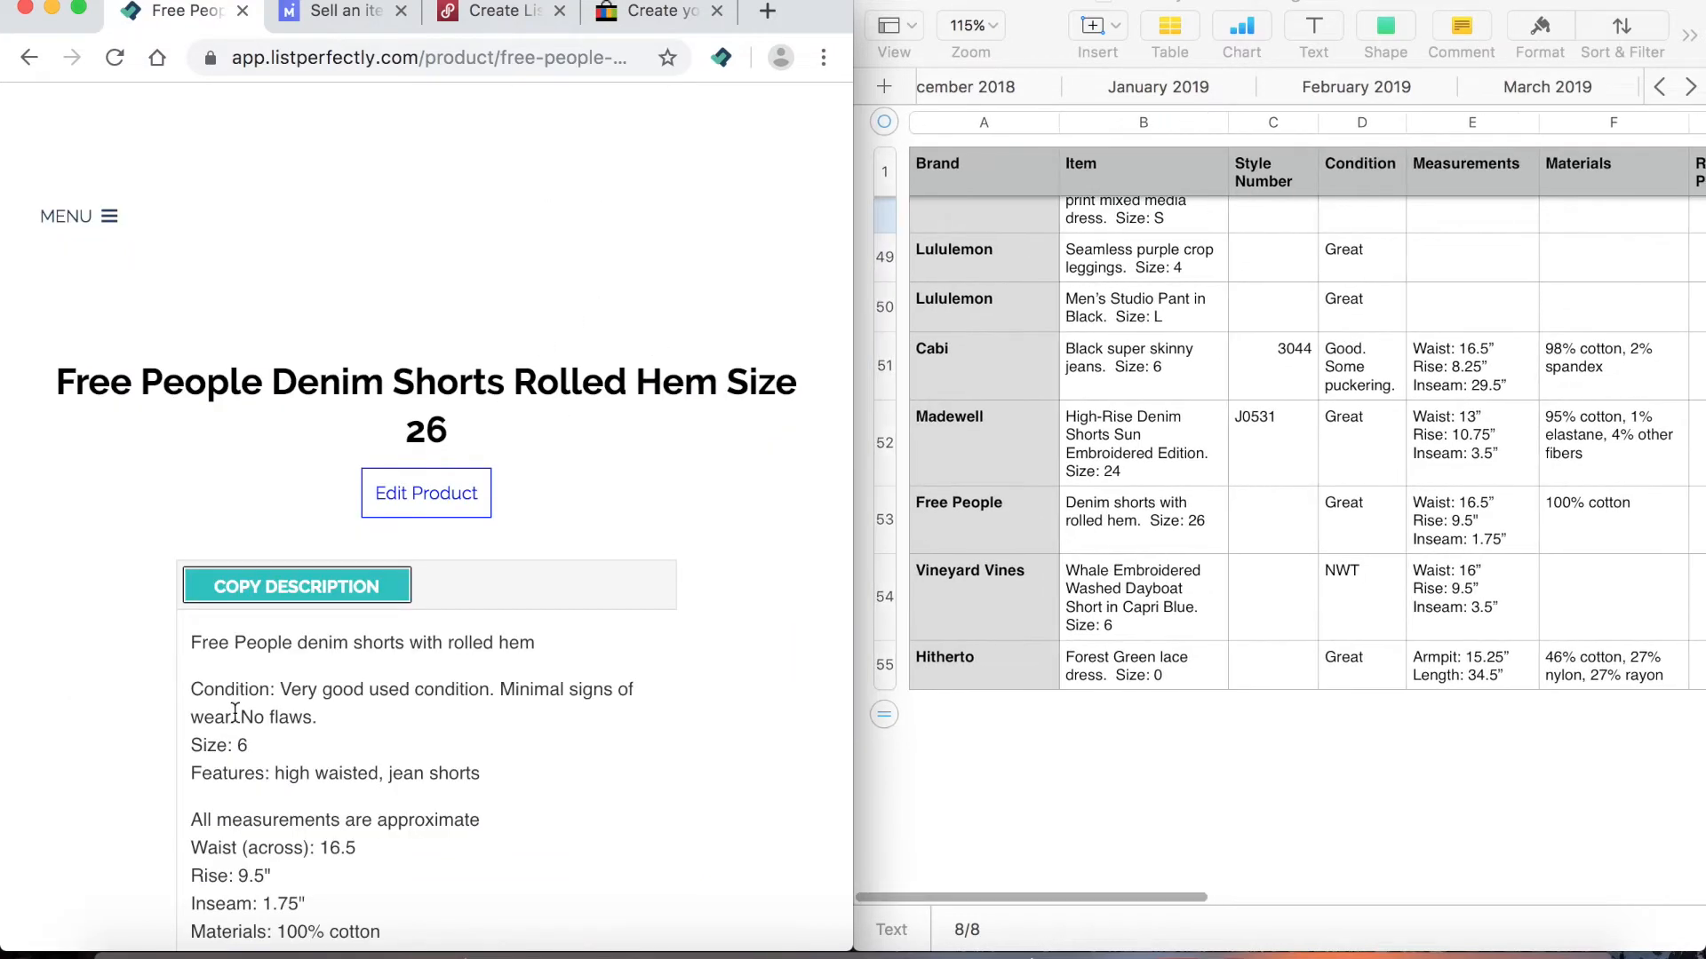
{"action": "scroll", "coordinate": [33, 760], "scroll_direction": "down", "scroll_amount": 15}
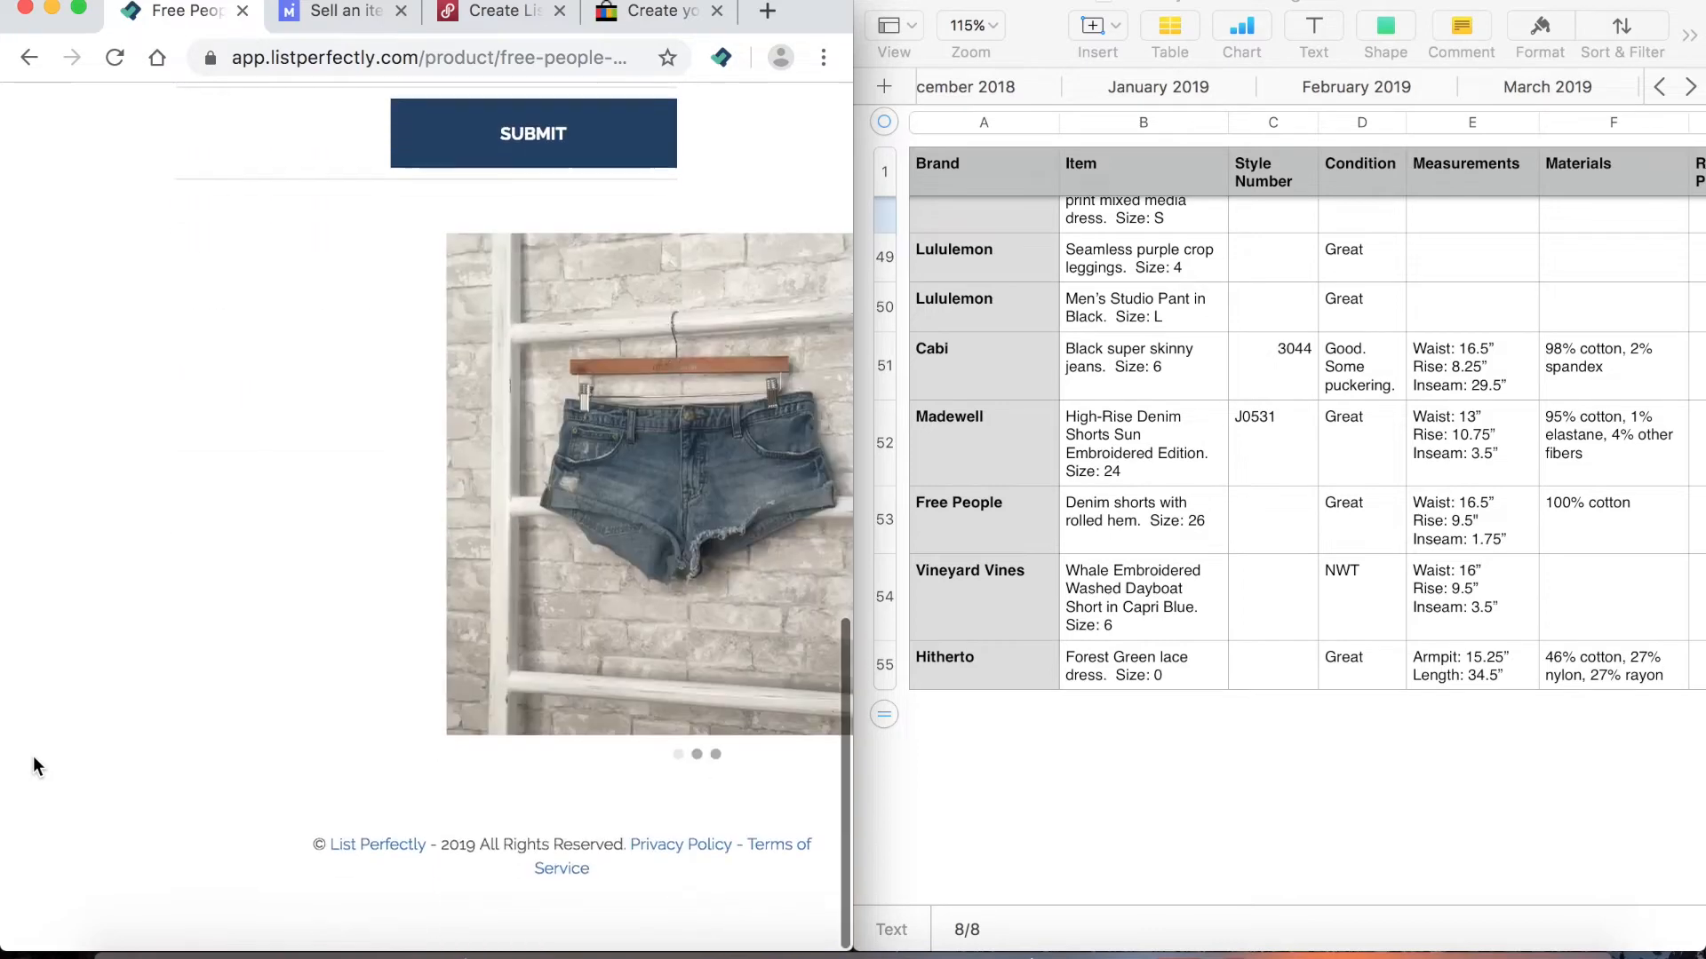
{"action": "scroll", "coordinate": [715, 519], "scroll_direction": "up", "scroll_amount": 15}
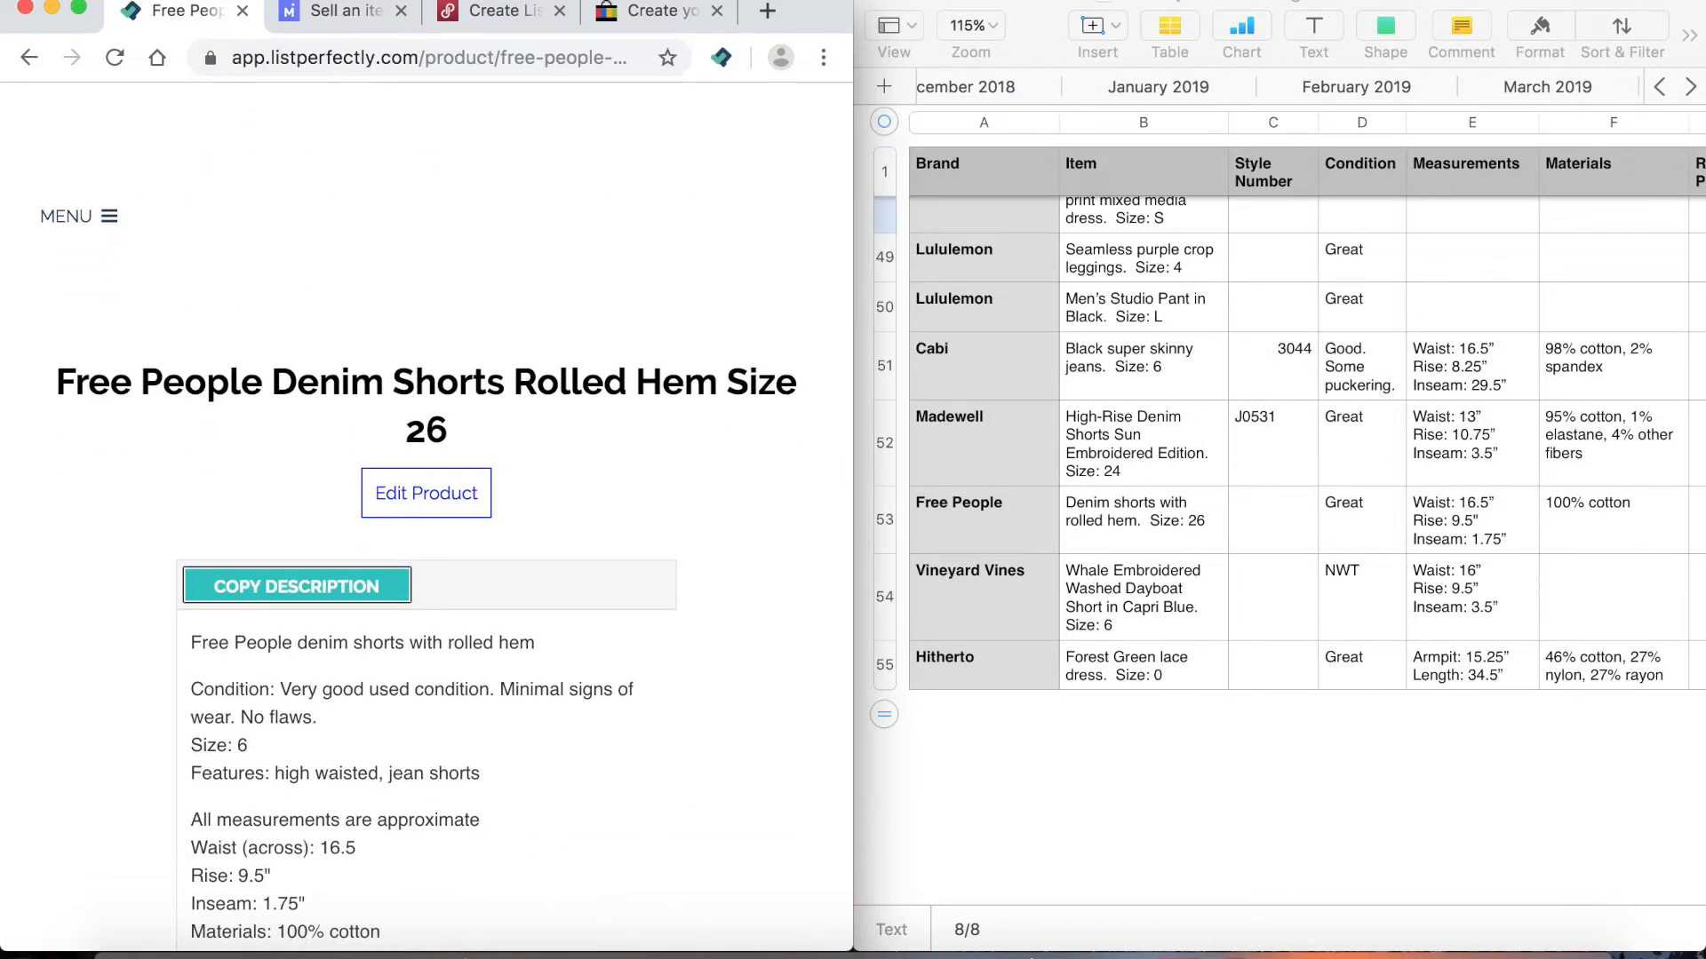
{"action": "left_click", "coordinate": [727, 64]}
{"action": "left_click", "coordinate": [575, 309]}
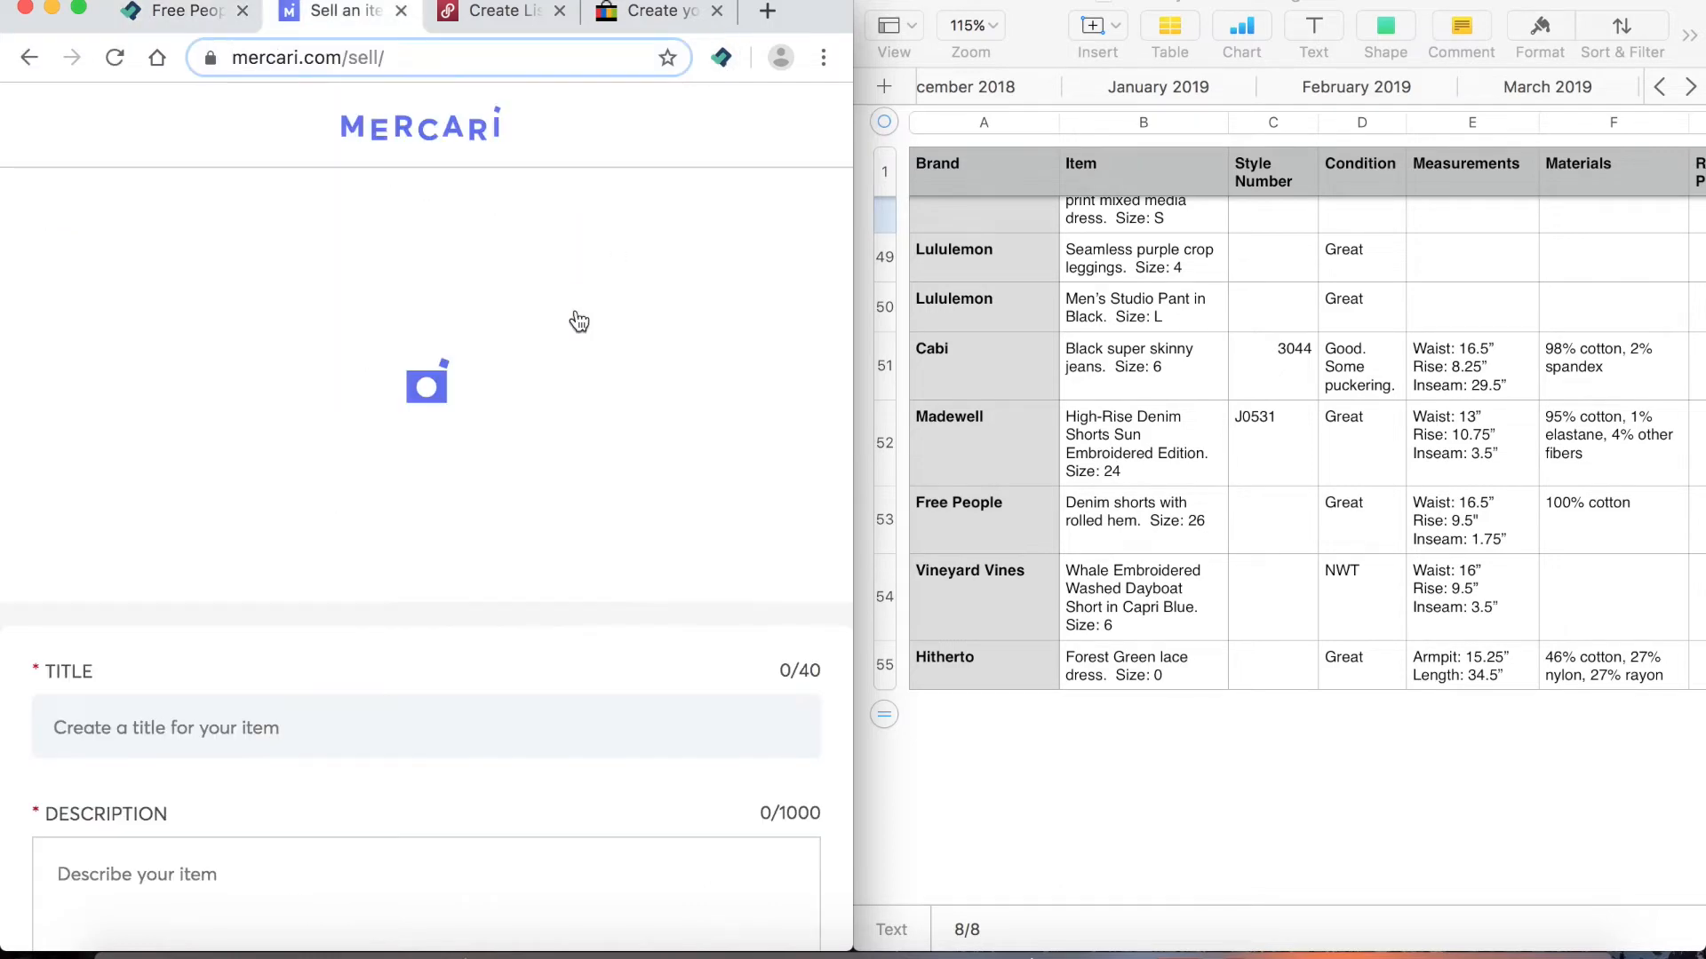
Choose the category and USPS shipping option for the Free People shorts' Mercari listing
{"action": "scroll", "coordinate": [255, 558], "scroll_direction": "down", "scroll_amount": 3}
{"action": "scroll", "coordinate": [252, 548], "scroll_direction": "down", "scroll_amount": 5}
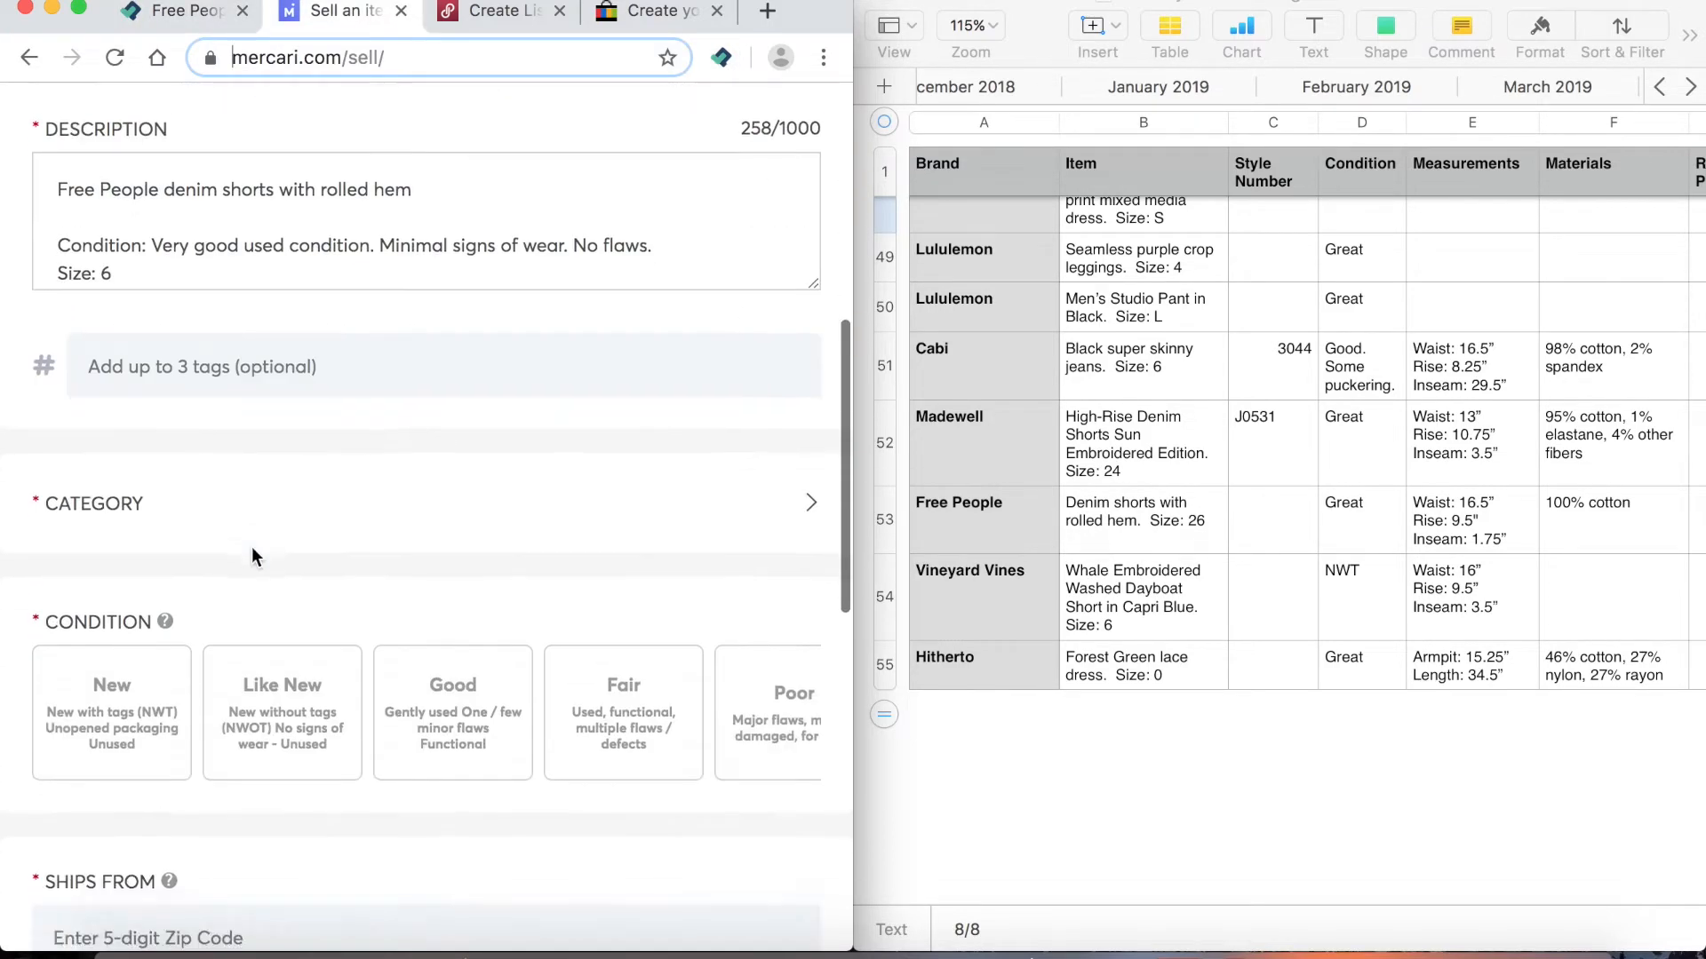
{"action": "scroll", "coordinate": [252, 548], "scroll_direction": "up", "scroll_amount": 3}
{"action": "left_click", "coordinate": [325, 524]}
{"action": "left_click", "coordinate": [472, 224]}
{"action": "left_click", "coordinate": [435, 266]}
{"action": "left_click", "coordinate": [407, 298]}
{"action": "left_click", "coordinate": [302, 582]}
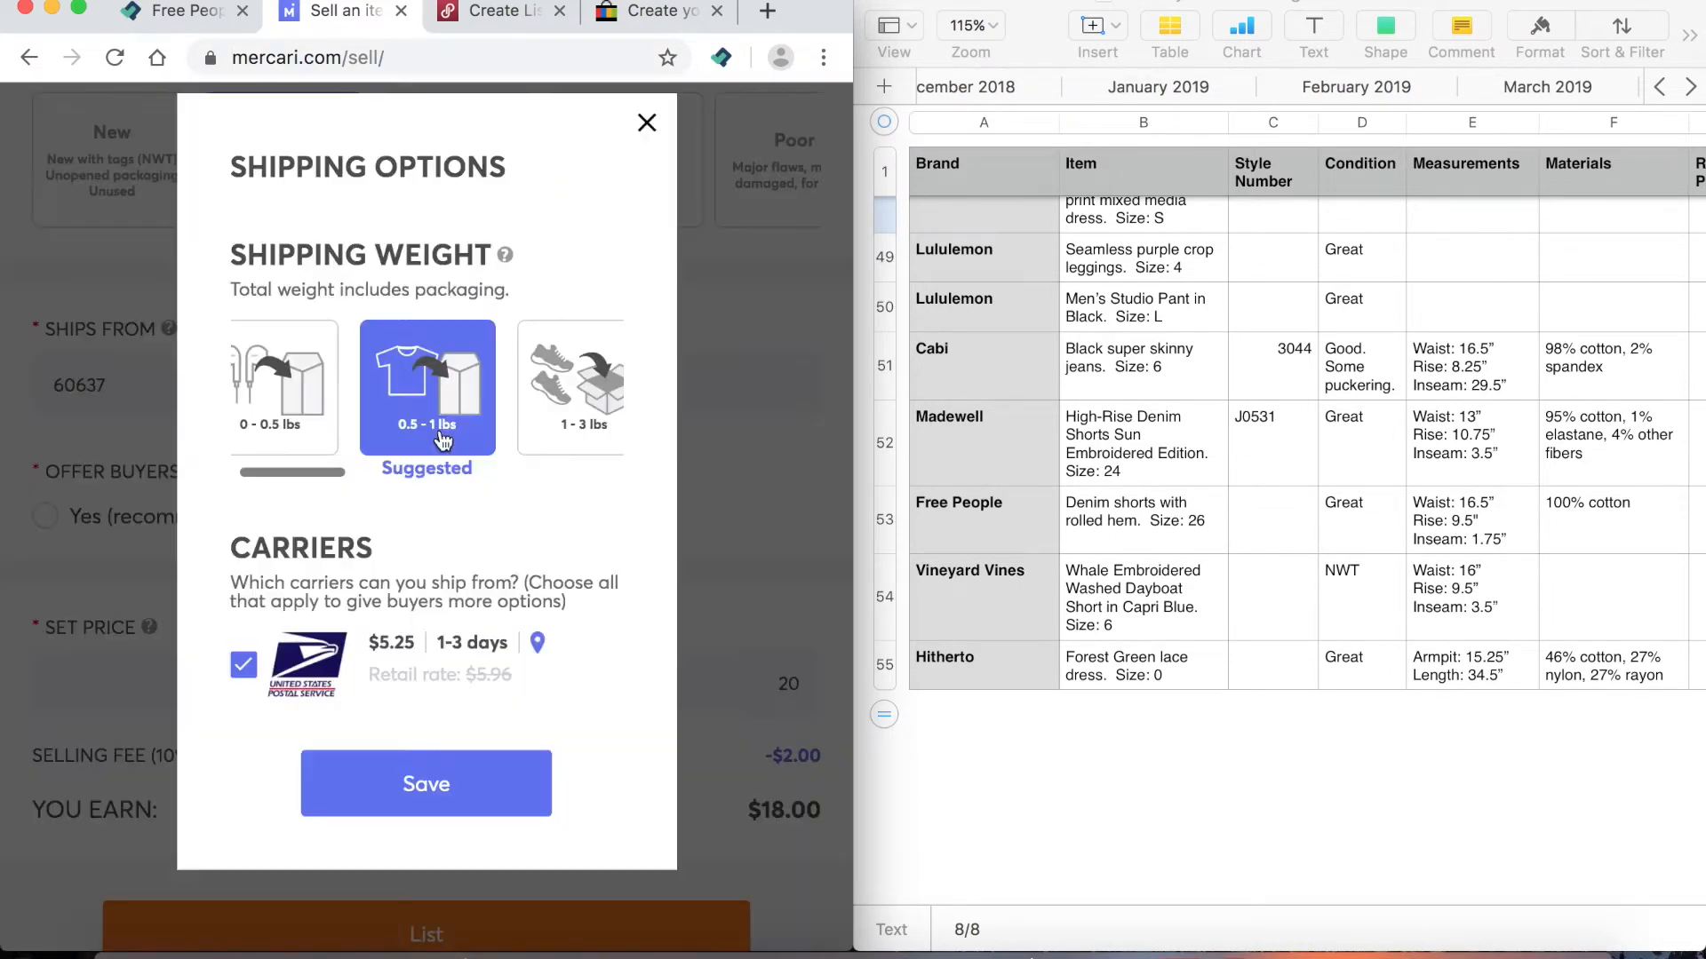
{"action": "left_click", "coordinate": [426, 783]}
Publish the Free People shorts' Mercari listing and start another blank one
{"action": "scroll", "coordinate": [426, 711], "scroll_direction": "down", "scroll_amount": 5}
{"action": "left_click", "coordinate": [426, 530]}
{"action": "left_click", "coordinate": [348, 375]}
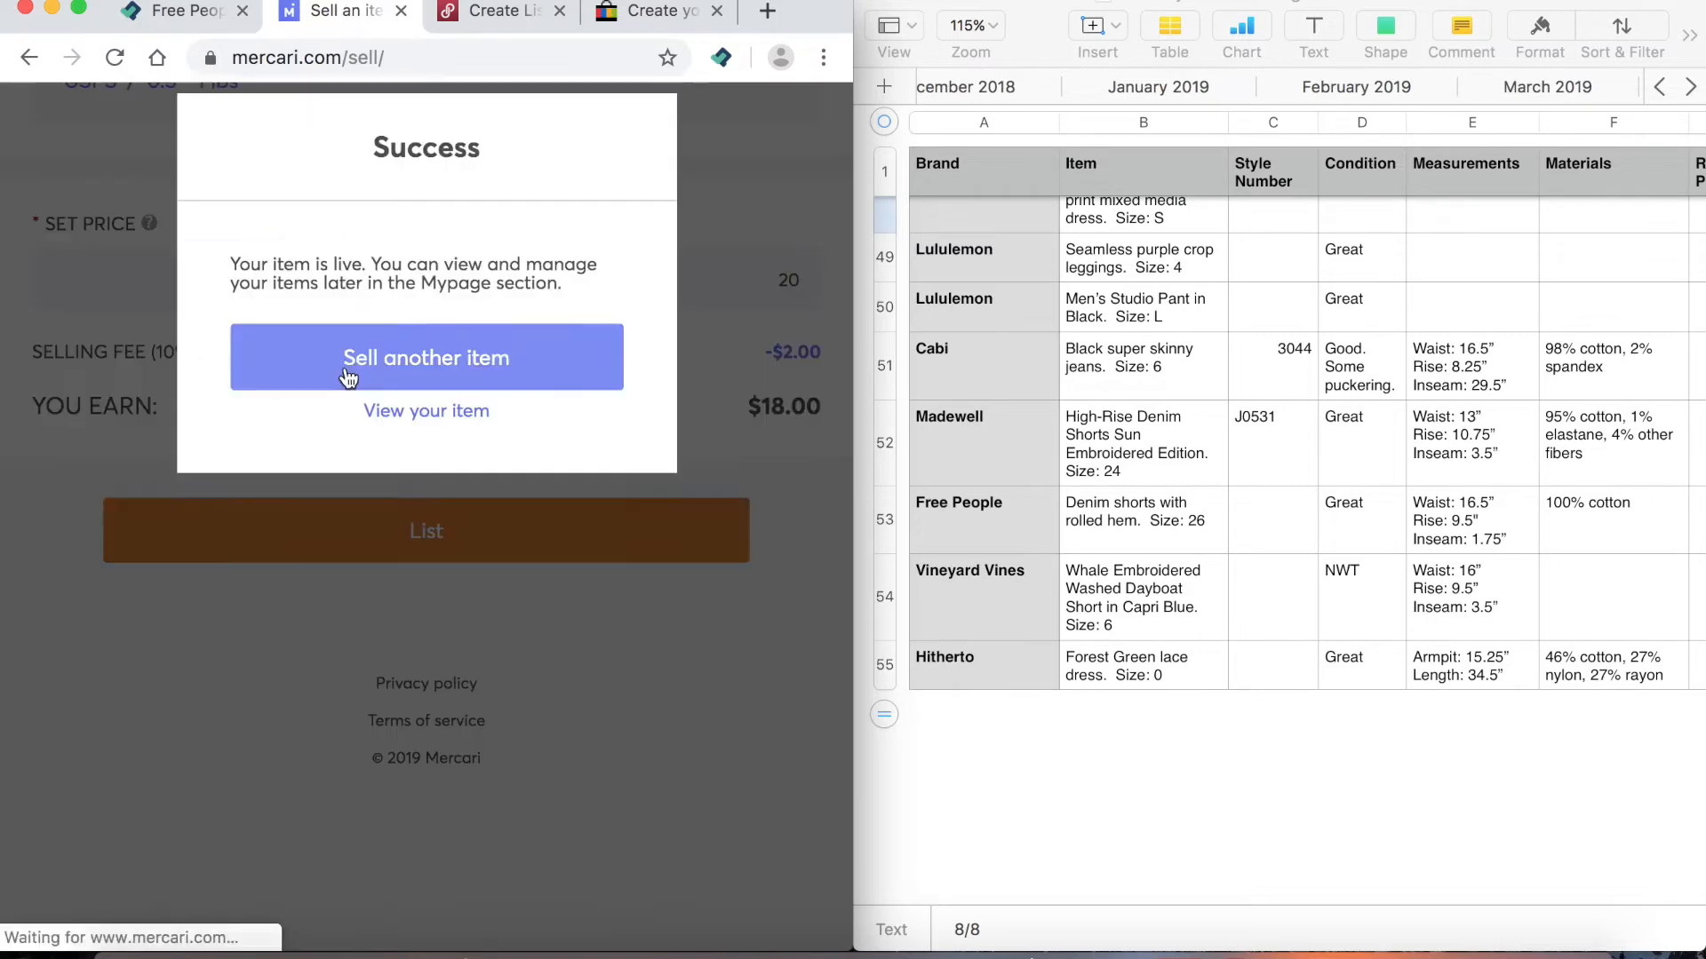
Return to List Perfectly, cross-post the Free People shorts to Poshmark and publish that listing
{"action": "left_click", "coordinate": [184, 12]}
{"action": "left_click", "coordinate": [722, 58]}
{"action": "left_click", "coordinate": [574, 352]}
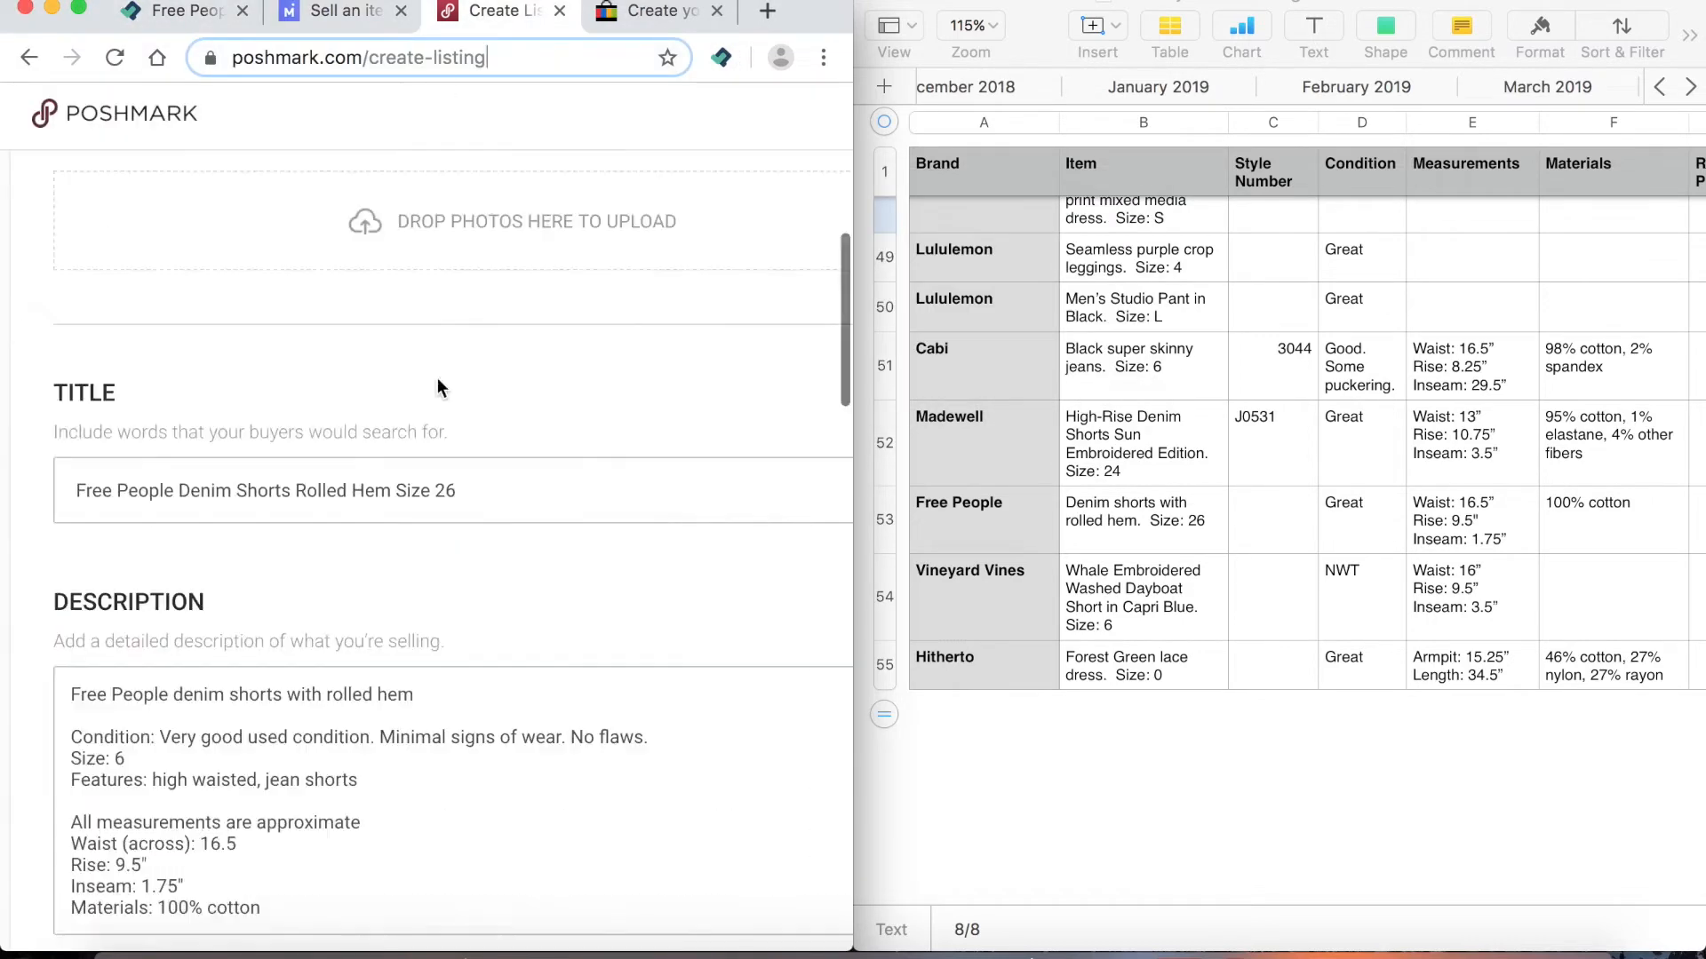
{"action": "left_click", "coordinate": [830, 828]}
{"action": "left_click", "coordinate": [426, 876]}
Cross-post the Free People shorts from List Perfectly to eBay and set the store category to Shorts > Short Shorts
{"action": "left_click", "coordinate": [185, 13]}
{"action": "left_click", "coordinate": [721, 58]}
{"action": "left_click", "coordinate": [568, 413]}
{"action": "scroll", "coordinate": [429, 313], "scroll_direction": "down", "scroll_amount": 5}
{"action": "left_click", "coordinate": [227, 494]}
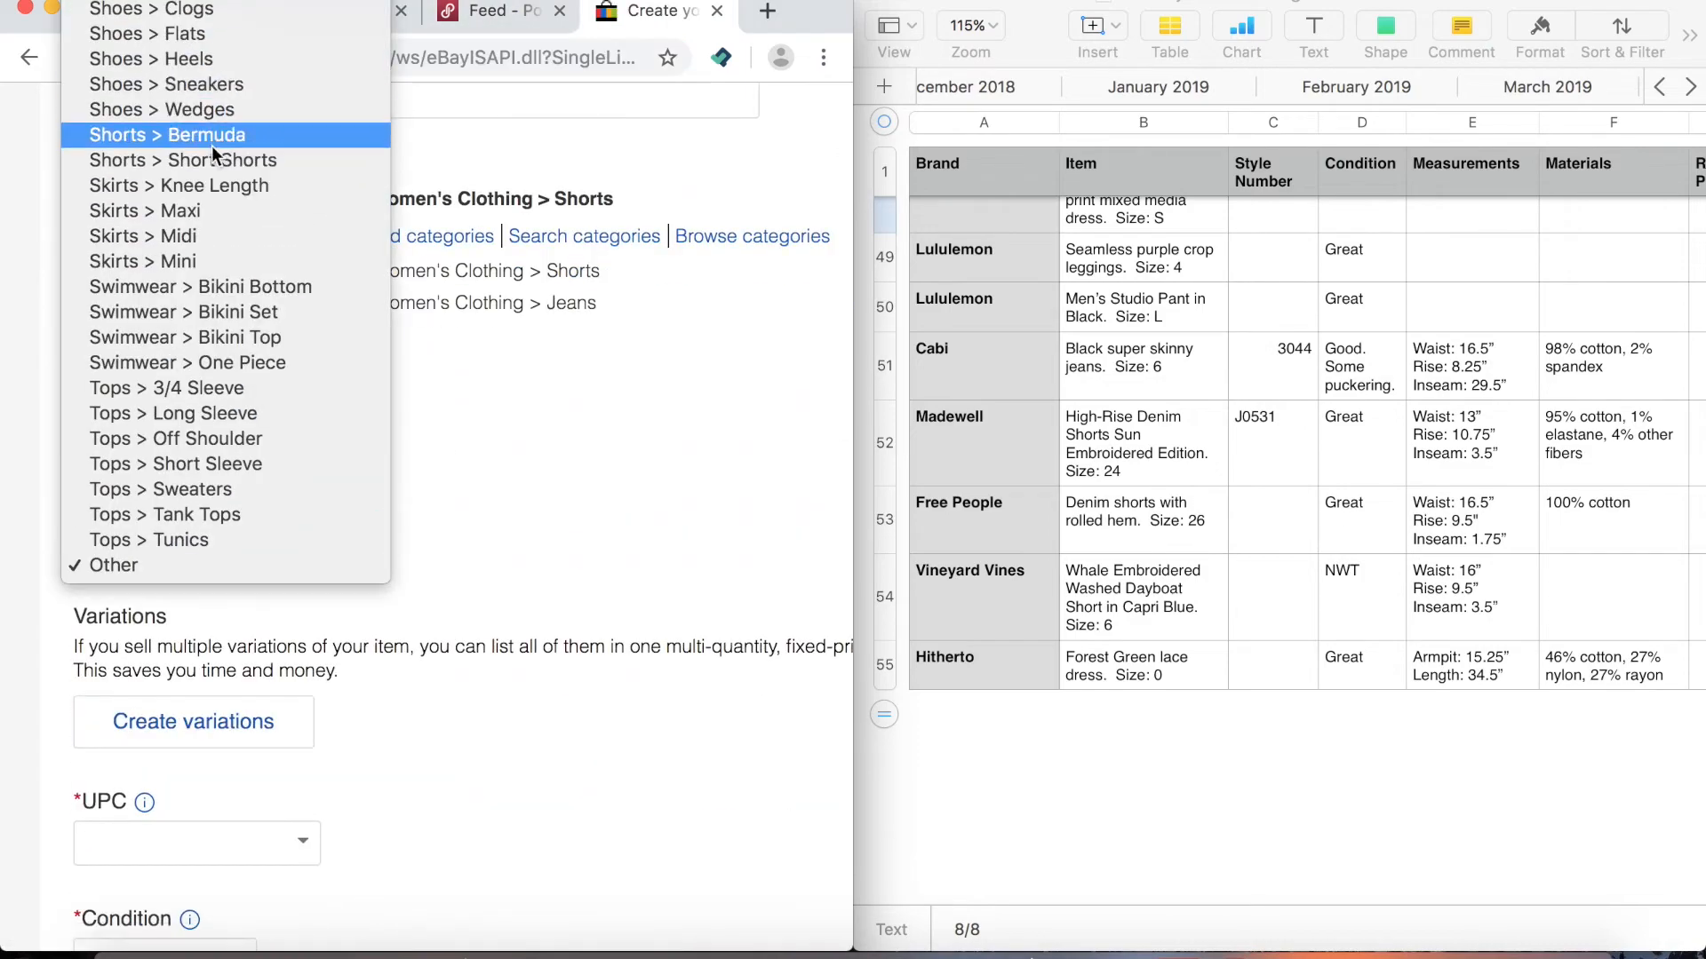
{"action": "left_click", "coordinate": [214, 156]}
Fill in the UPC and the required item details of the Free People shorts' eBay listing
{"action": "left_click", "coordinate": [302, 842]}
{"action": "left_click", "coordinate": [204, 898]}
{"action": "scroll", "coordinate": [251, 444], "scroll_direction": "down", "scroll_amount": 8}
{"action": "left_click", "coordinate": [251, 248]}
Set the USPS First Class Package shipping cost to $4.00 and save the Free People shorts' eBay listing as a draft
{"action": "scroll", "coordinate": [488, 551], "scroll_direction": "down", "scroll_amount": 20}
{"action": "scroll", "coordinate": [527, 505], "scroll_direction": "down", "scroll_amount": 15}
{"action": "left_click", "coordinate": [815, 635]}
{"action": "type", "text": "4.0"}
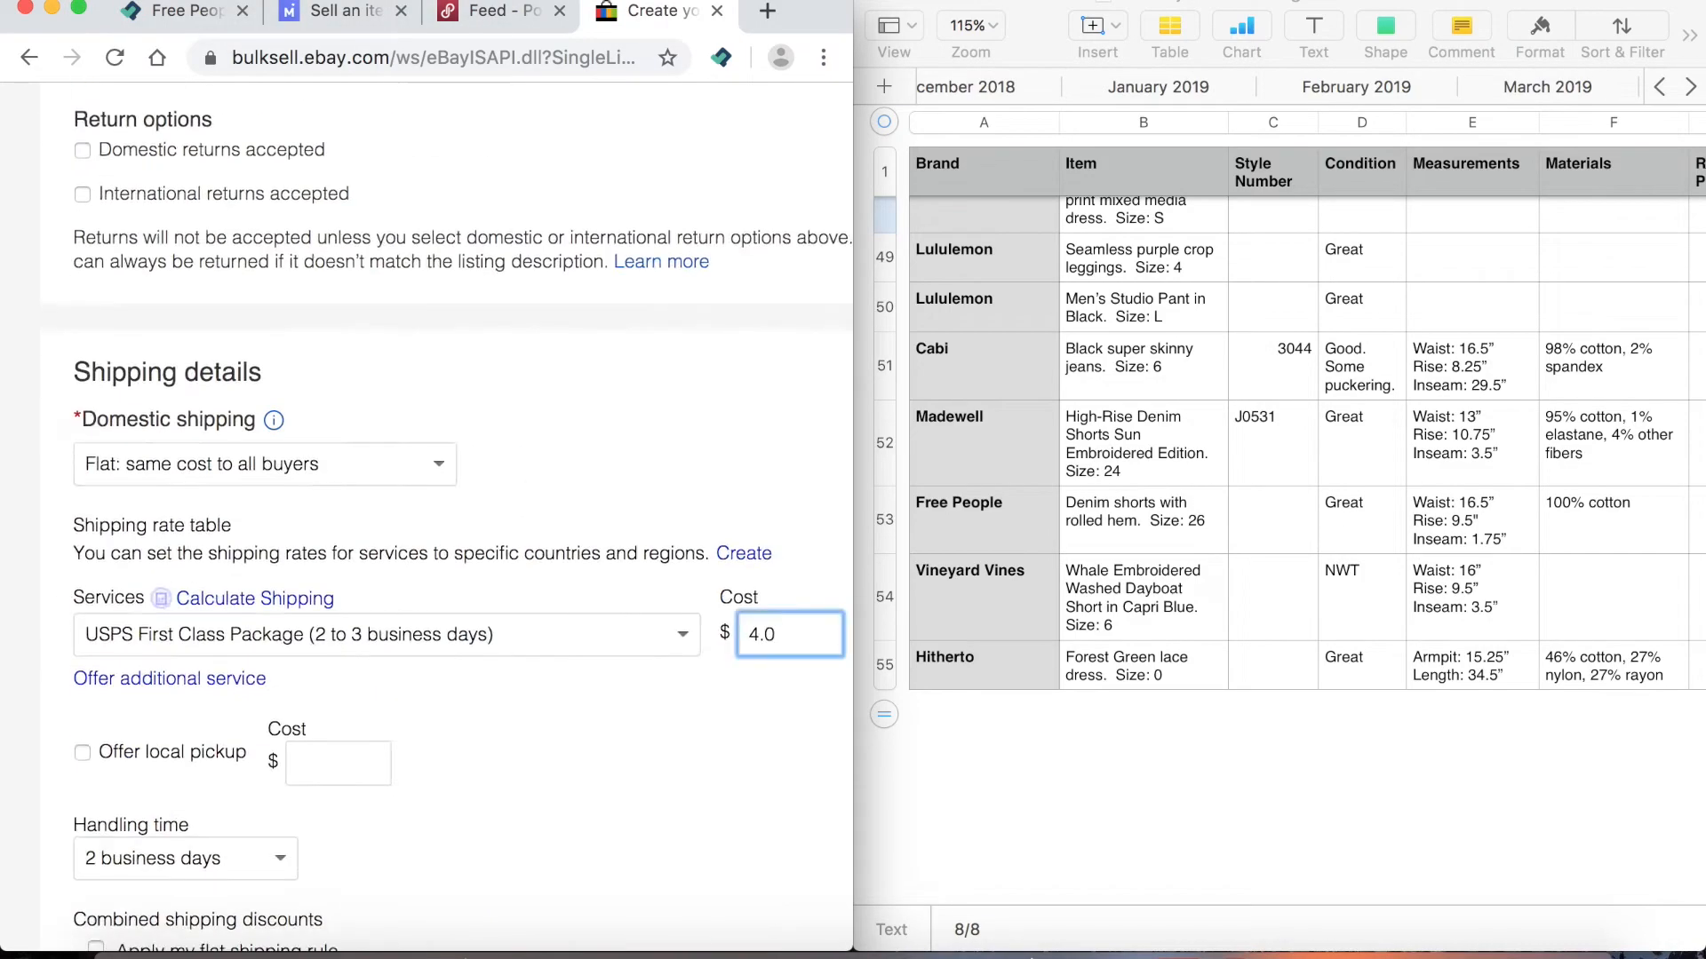
{"action": "scroll", "coordinate": [622, 622], "scroll_direction": "down", "scroll_amount": 20}
{"action": "left_click", "coordinate": [684, 835]}
Compare the two Free People drafts on eBay and delete the duplicate without a photo
{"action": "scroll", "coordinate": [514, 293], "scroll_direction": "right", "scroll_amount": 10}
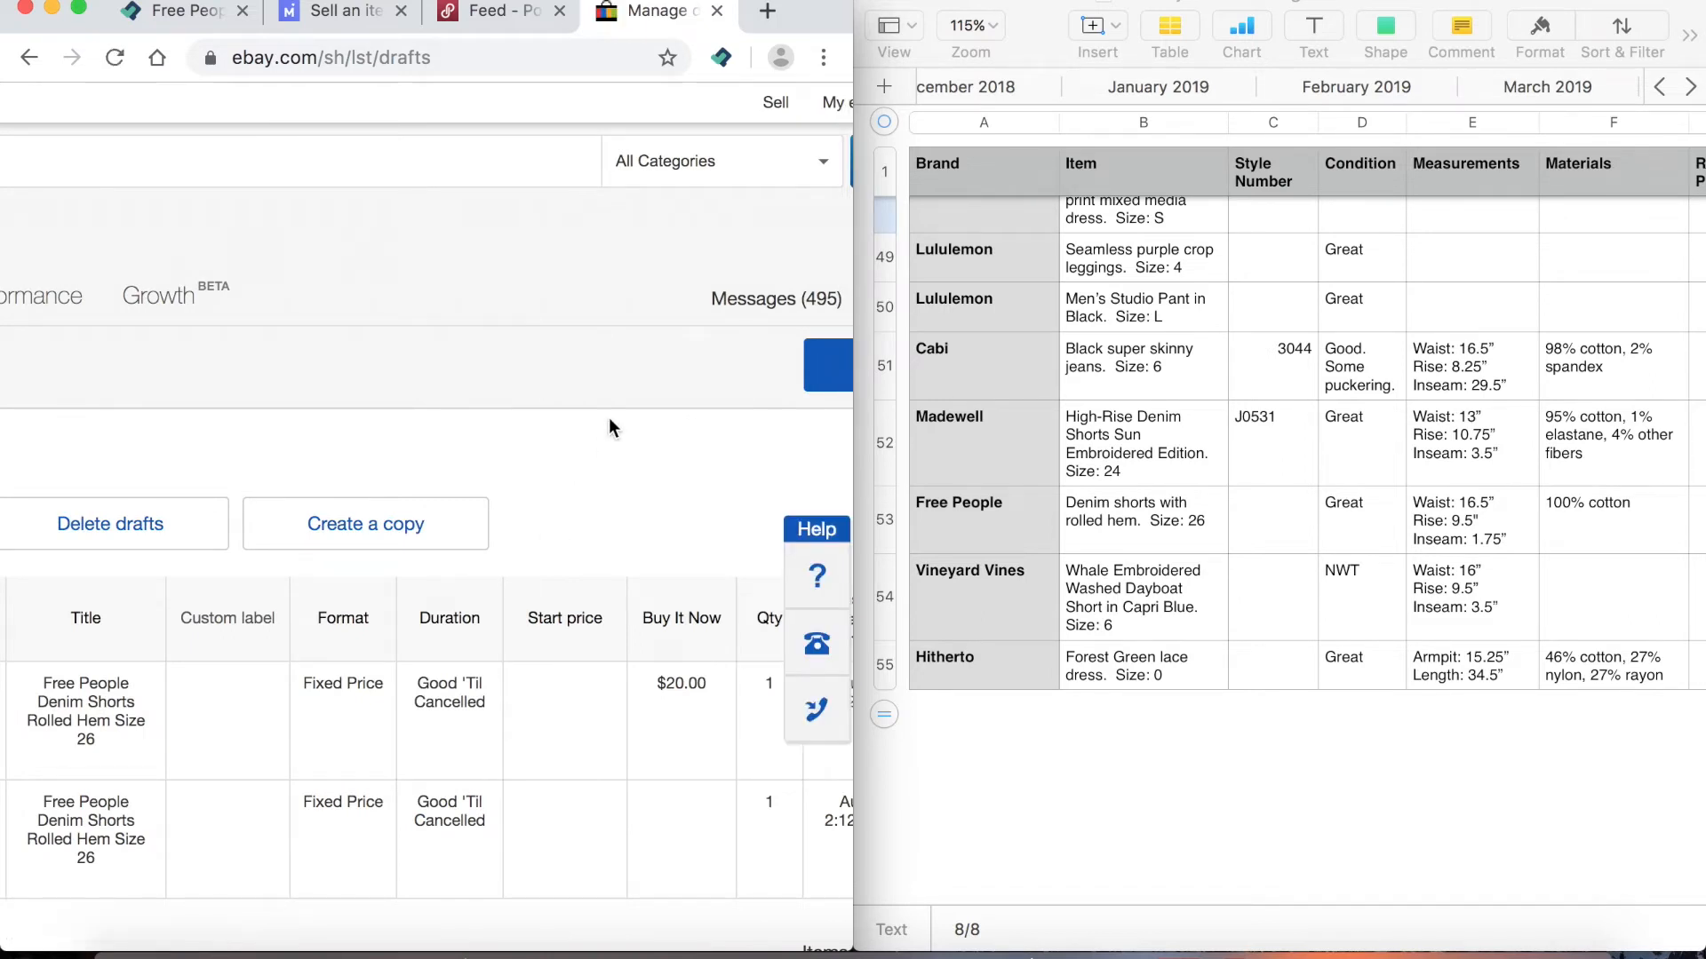
{"action": "scroll", "coordinate": [609, 426], "scroll_direction": "left", "scroll_amount": 10}
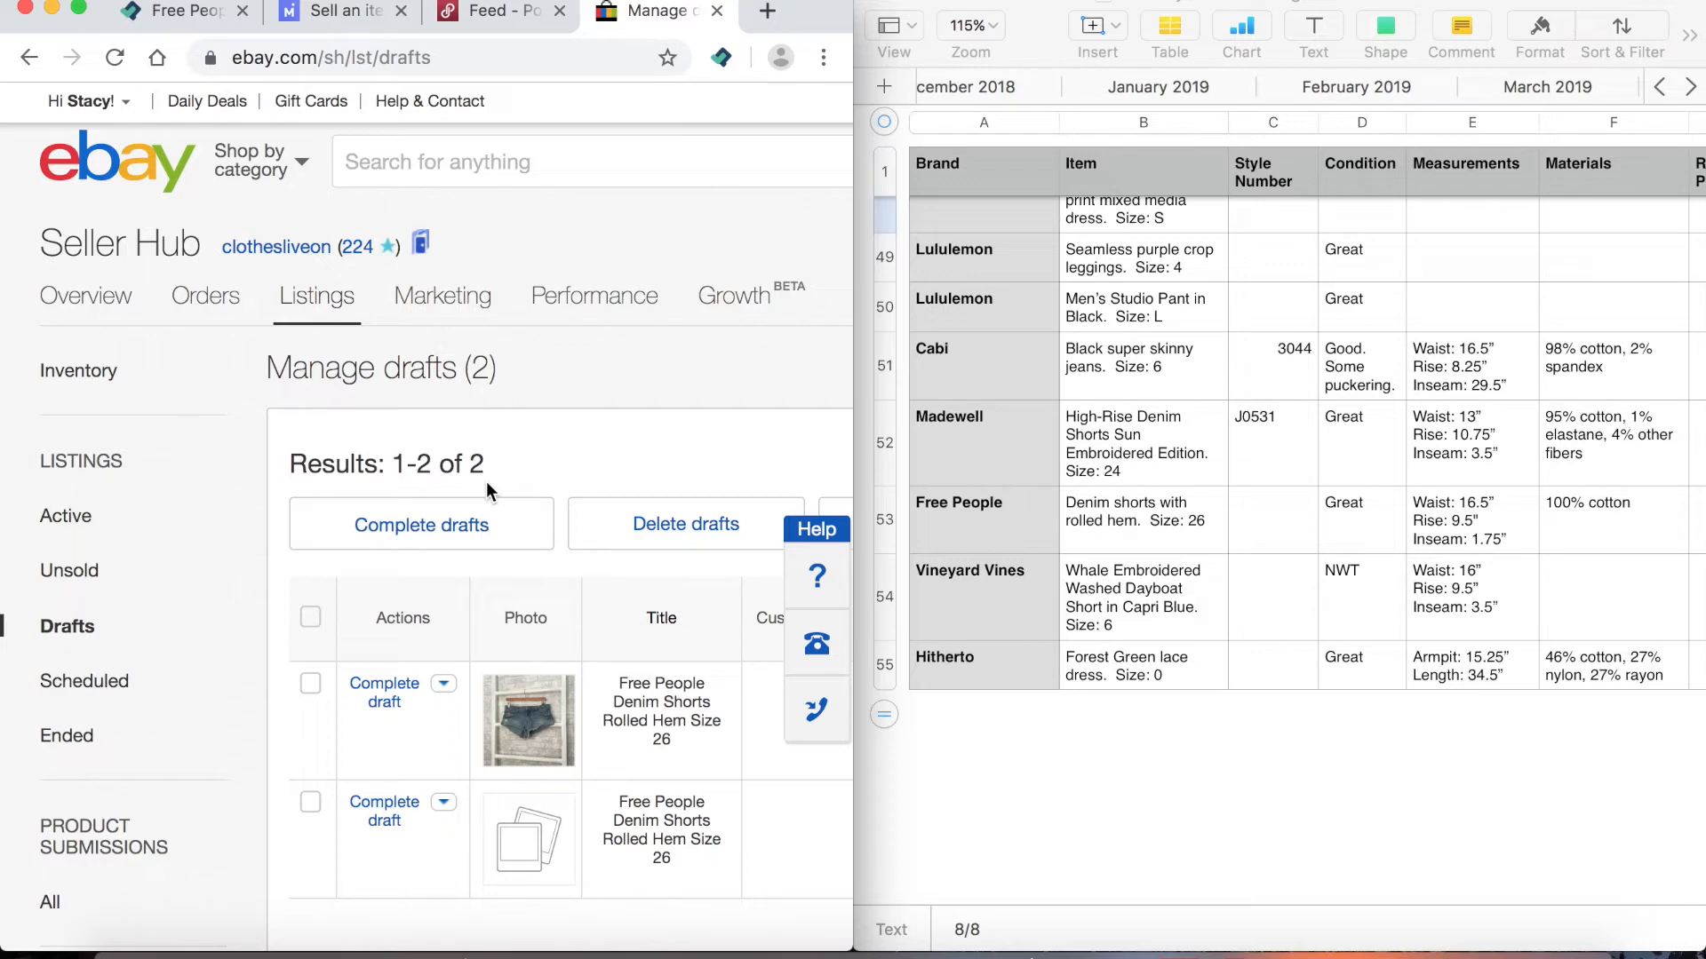
{"action": "scroll", "coordinate": [487, 482], "scroll_direction": "down", "scroll_amount": 3}
{"action": "scroll", "coordinate": [487, 481], "scroll_direction": "right", "scroll_amount": 3}
{"action": "scroll", "coordinate": [486, 482], "scroll_direction": "up", "scroll_amount": 3}
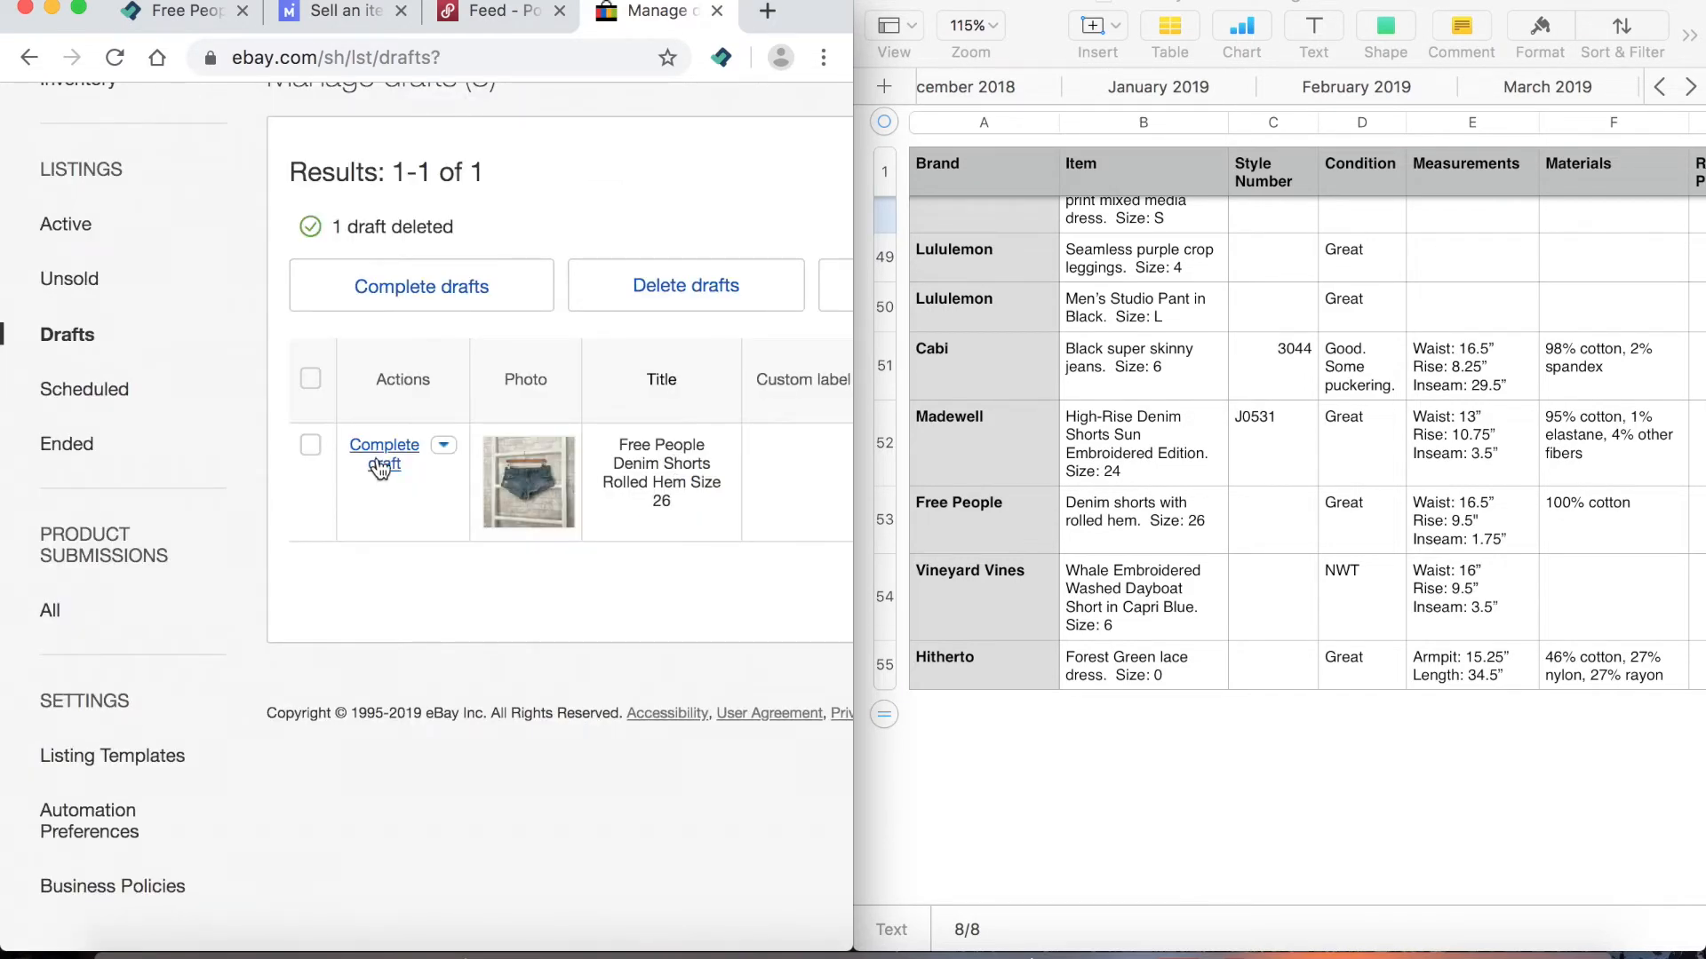
Open the remaining Free People shorts draft on eBay, list it for sale and return to the drafts overview
{"action": "left_click", "coordinate": [382, 462]}
{"action": "scroll", "coordinate": [626, 497], "scroll_direction": "down", "scroll_amount": 10}
{"action": "scroll", "coordinate": [629, 460], "scroll_direction": "down", "scroll_amount": 15}
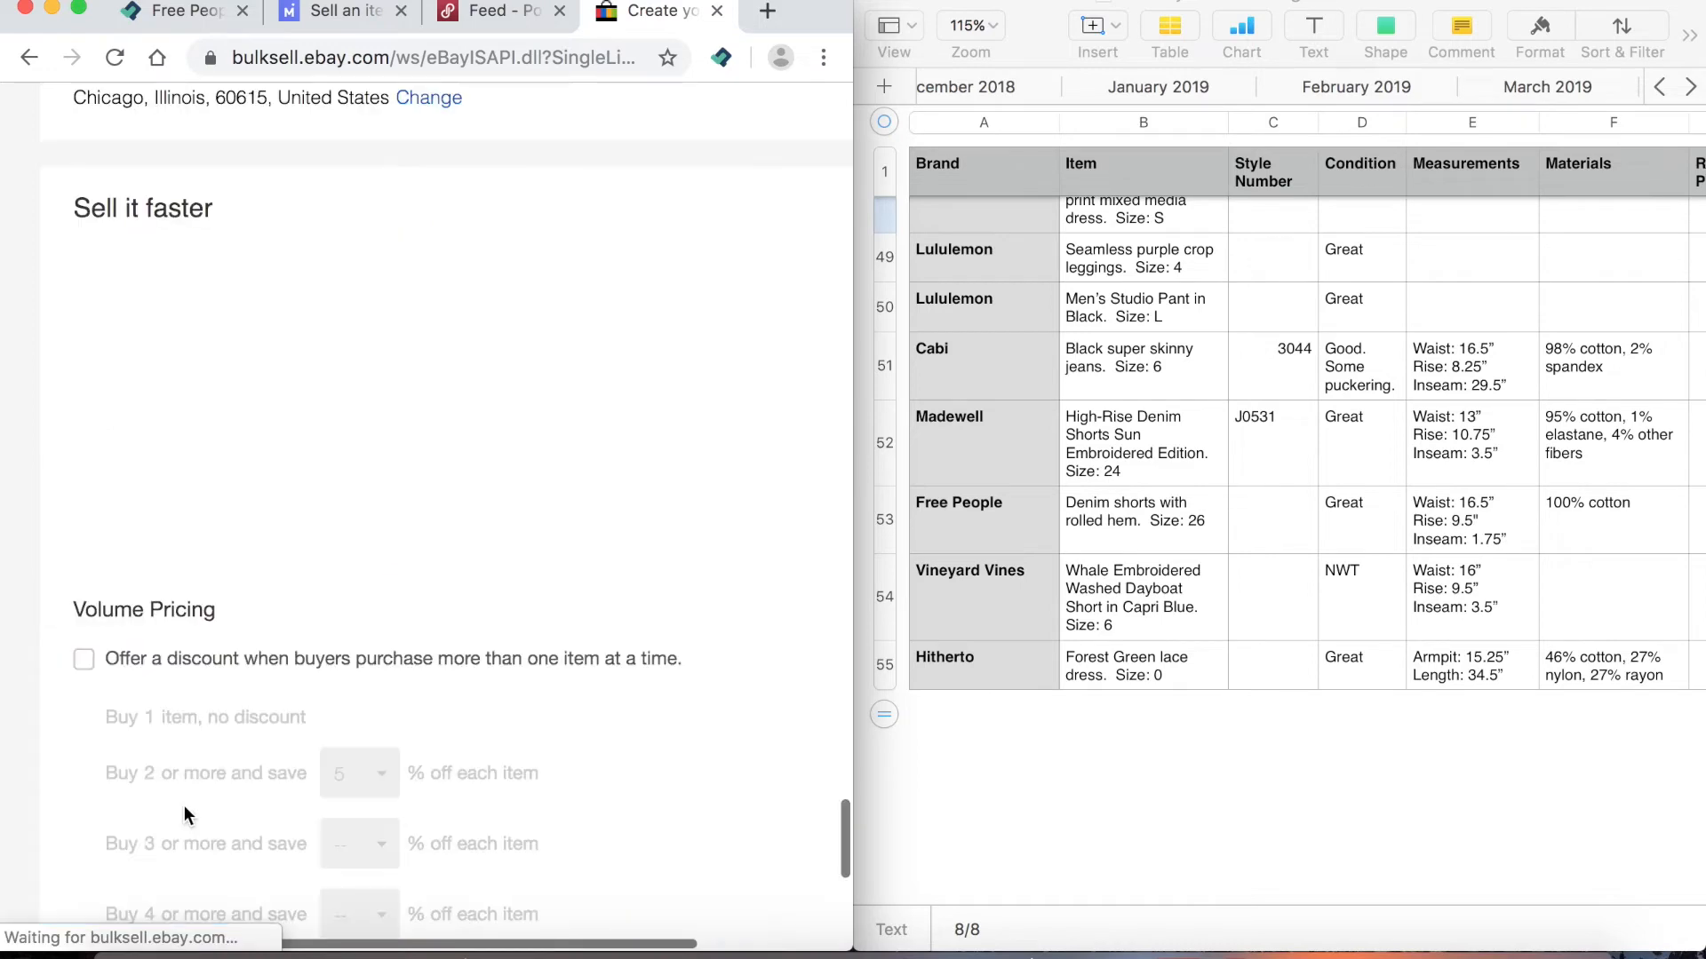
{"action": "scroll", "coordinate": [183, 805], "scroll_direction": "down", "scroll_amount": 8}
{"action": "left_click", "coordinate": [175, 843]}
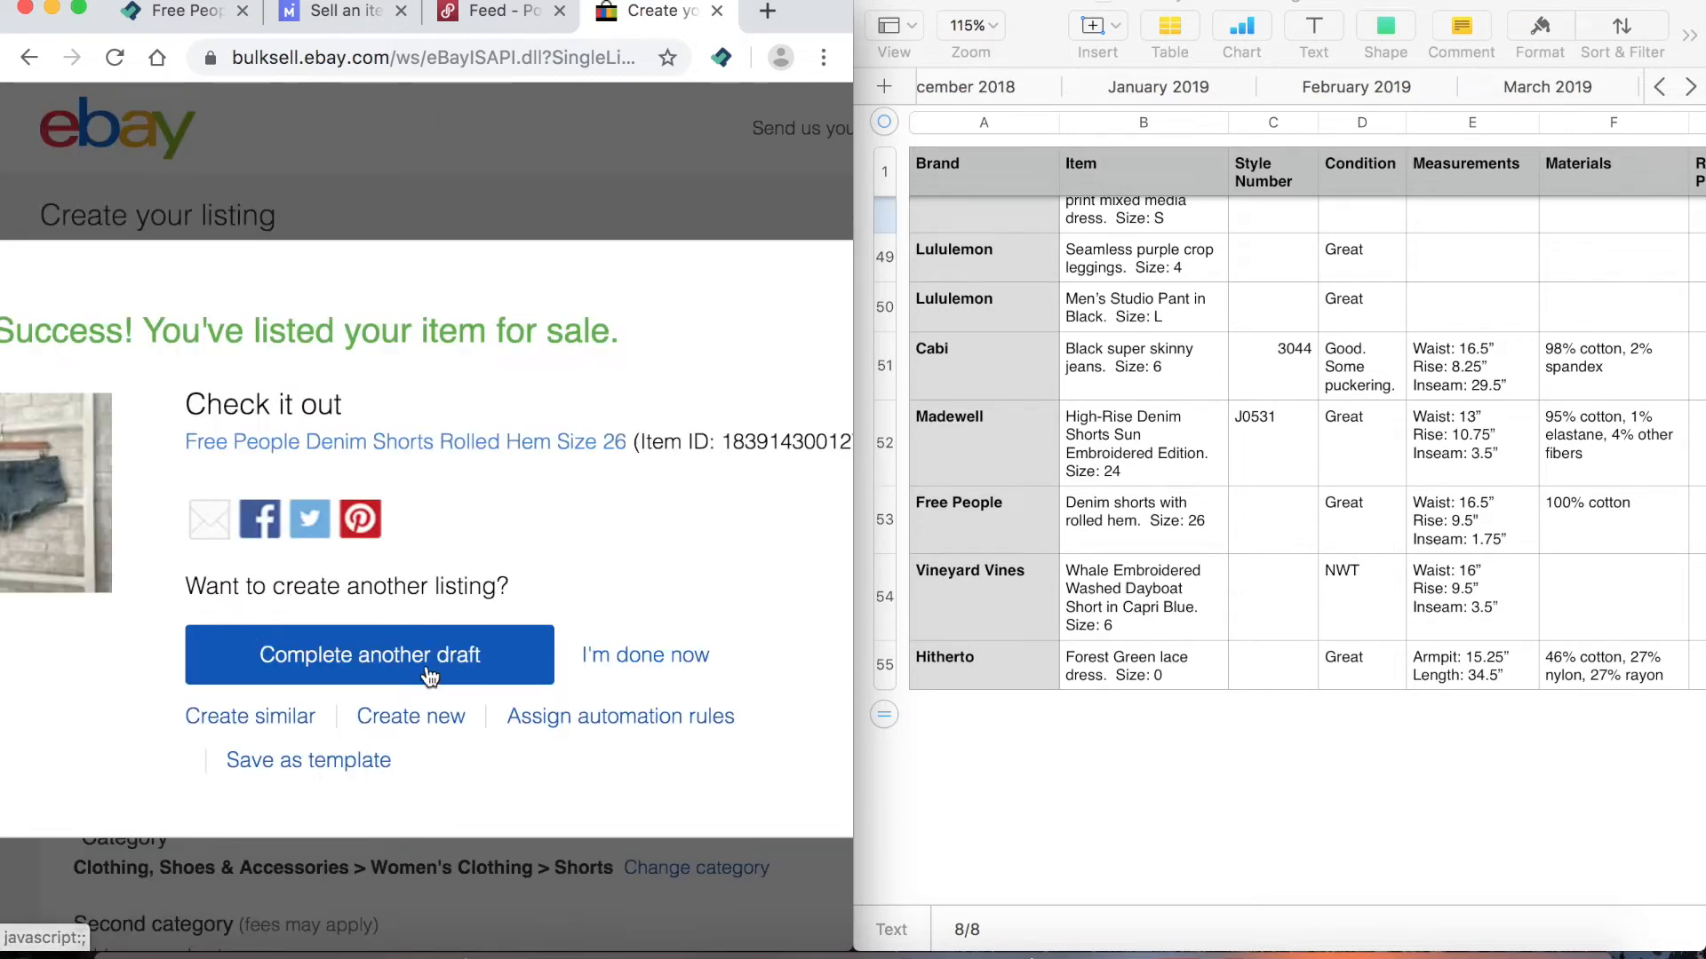
{"action": "left_click", "coordinate": [453, 659]}
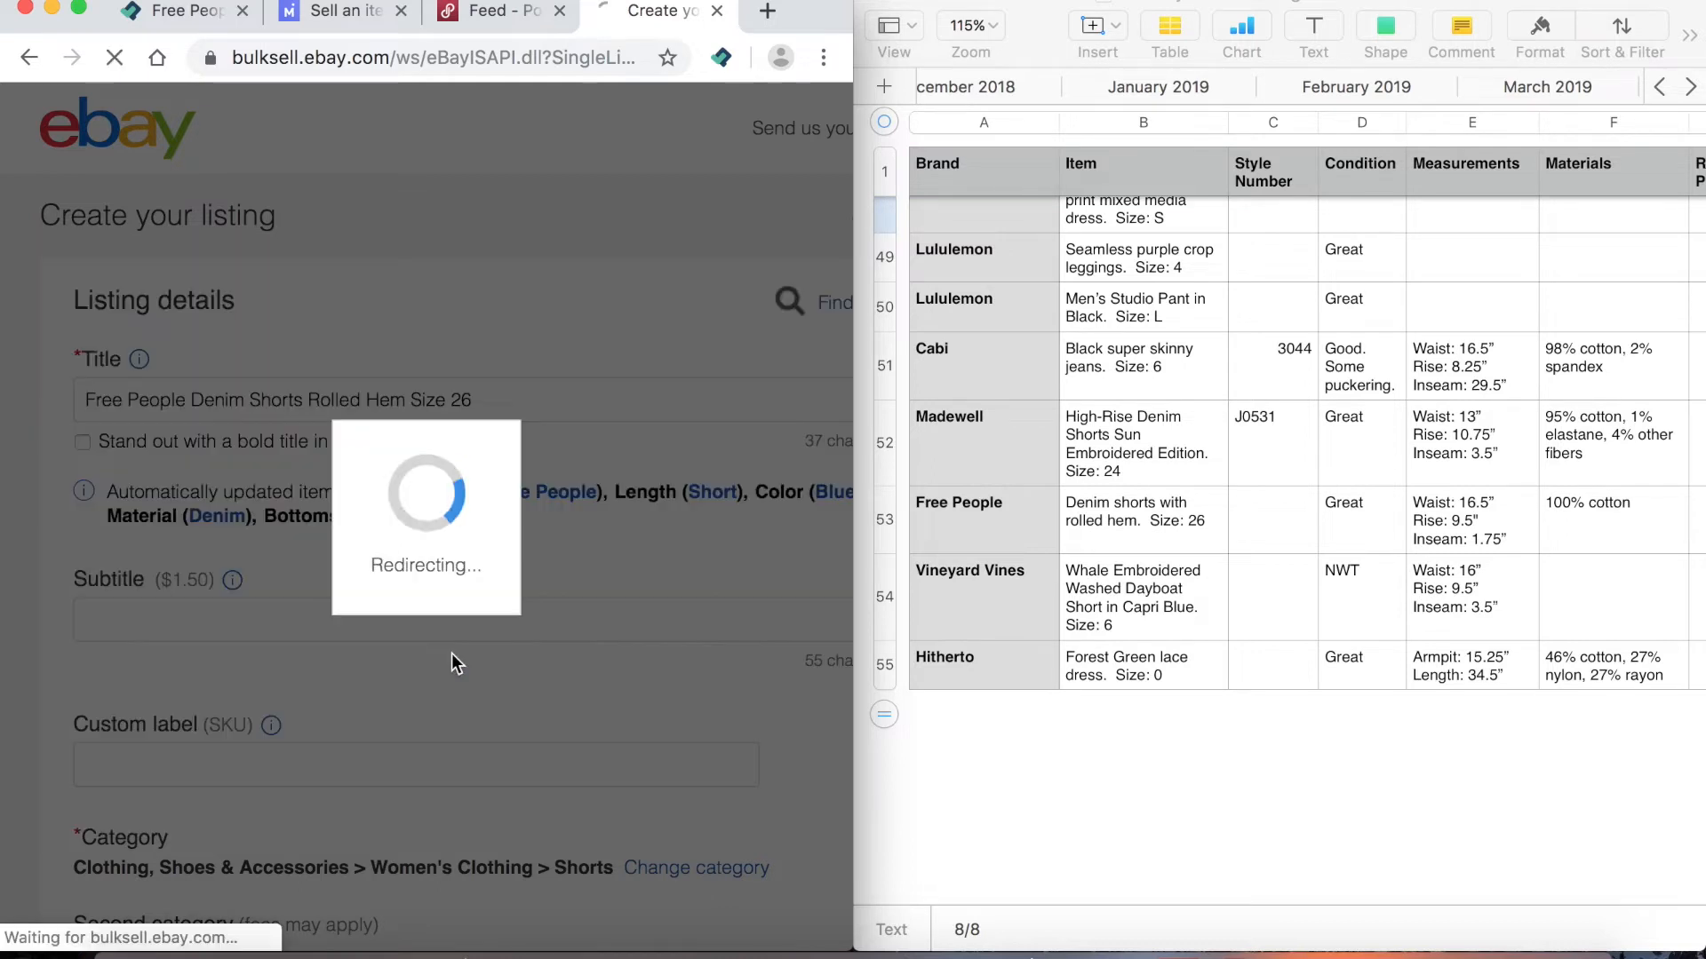
{"action": "scroll", "coordinate": [480, 420], "scroll_direction": "right", "scroll_amount": 6}
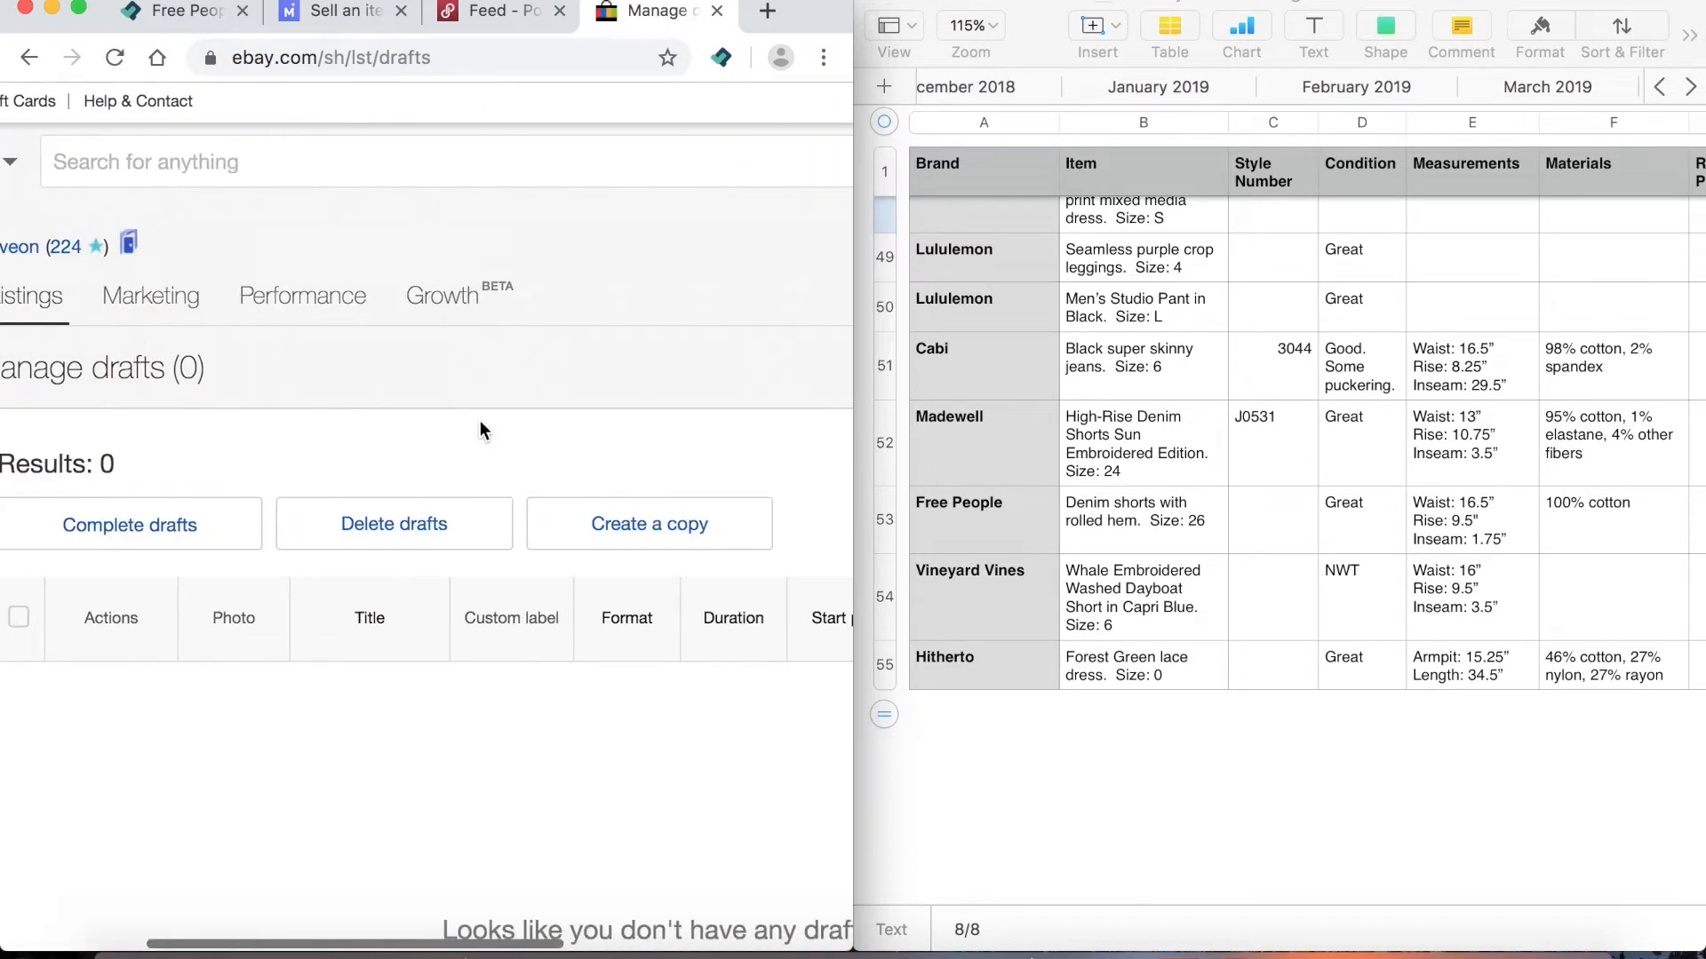
{"action": "scroll", "coordinate": [479, 420], "scroll_direction": "left", "scroll_amount": 6}
Copy the Free People denim shorts listing from the Poshmark closet to List Perfectly
{"action": "left_click", "coordinate": [238, 29]}
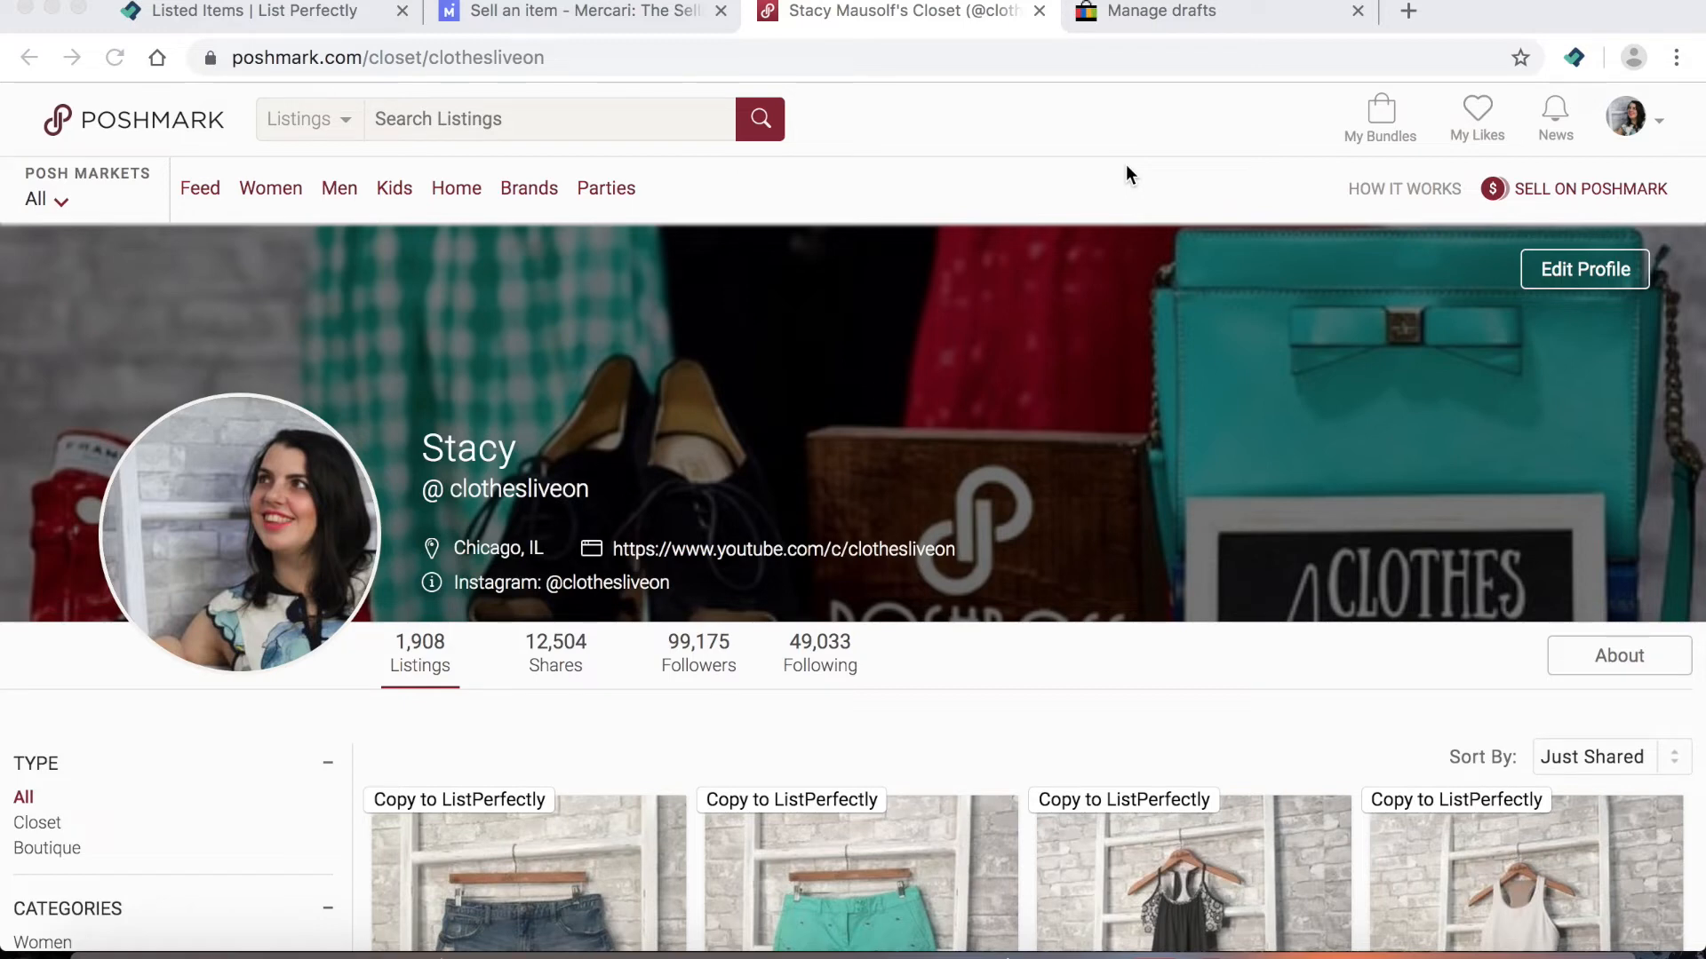
{"action": "scroll", "coordinate": [1007, 322], "scroll_direction": "down", "scroll_amount": 3}
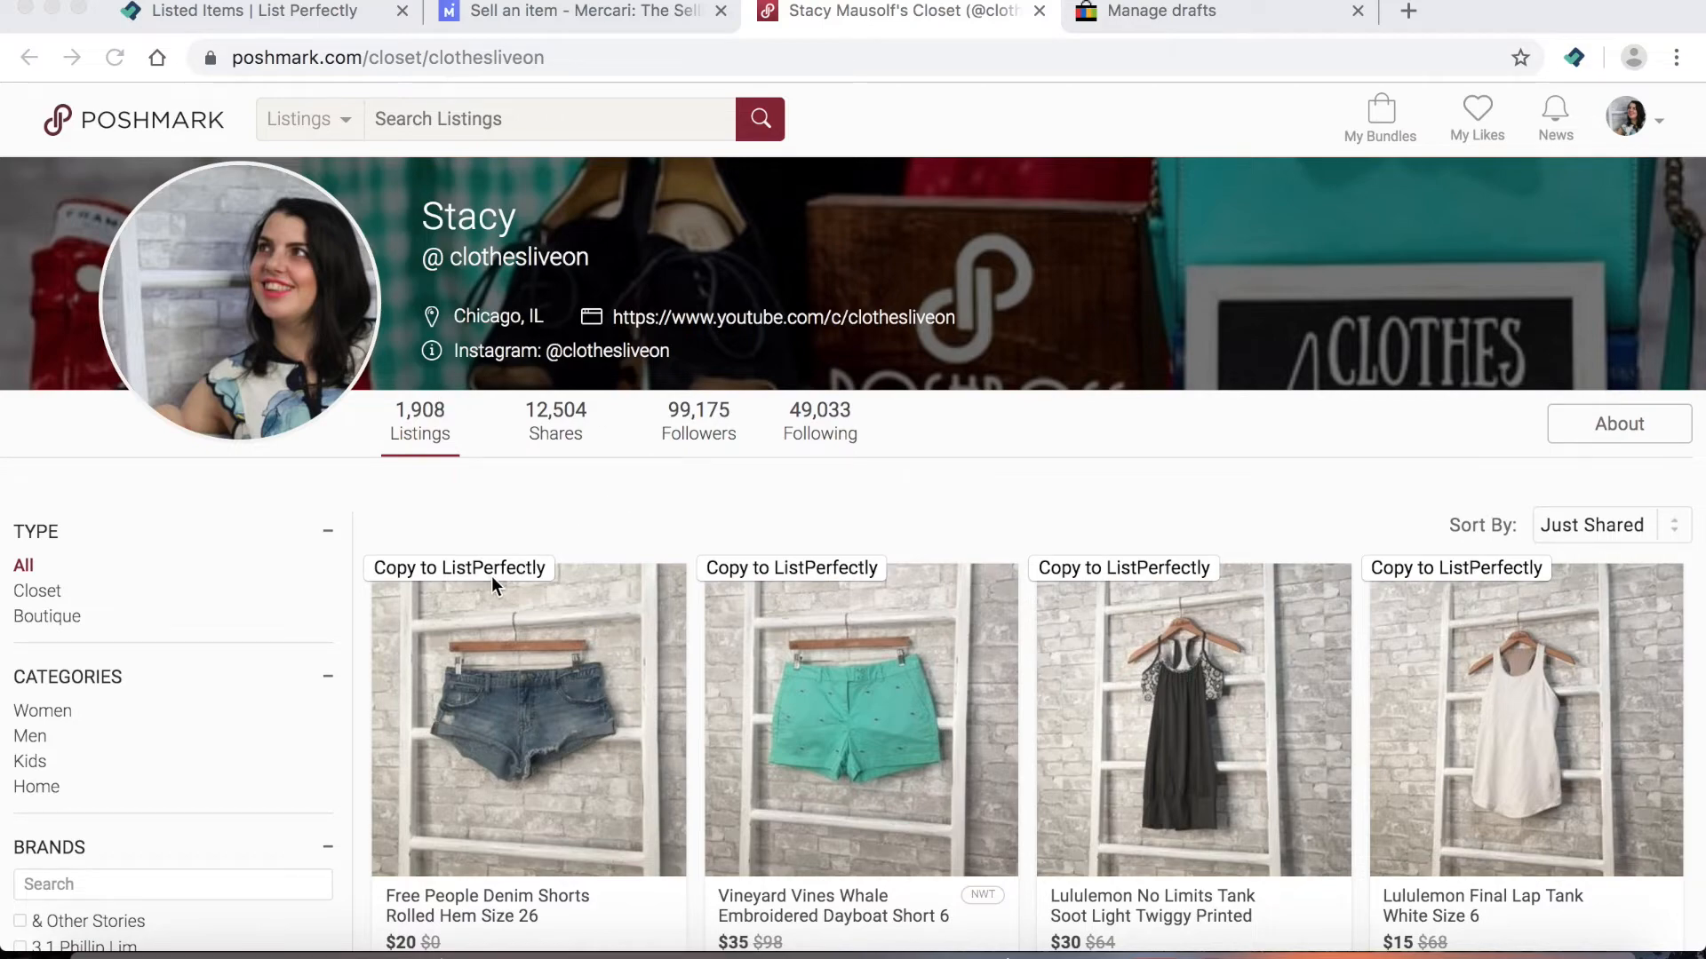
{"action": "scroll", "coordinate": [492, 575], "scroll_direction": "down", "scroll_amount": 3}
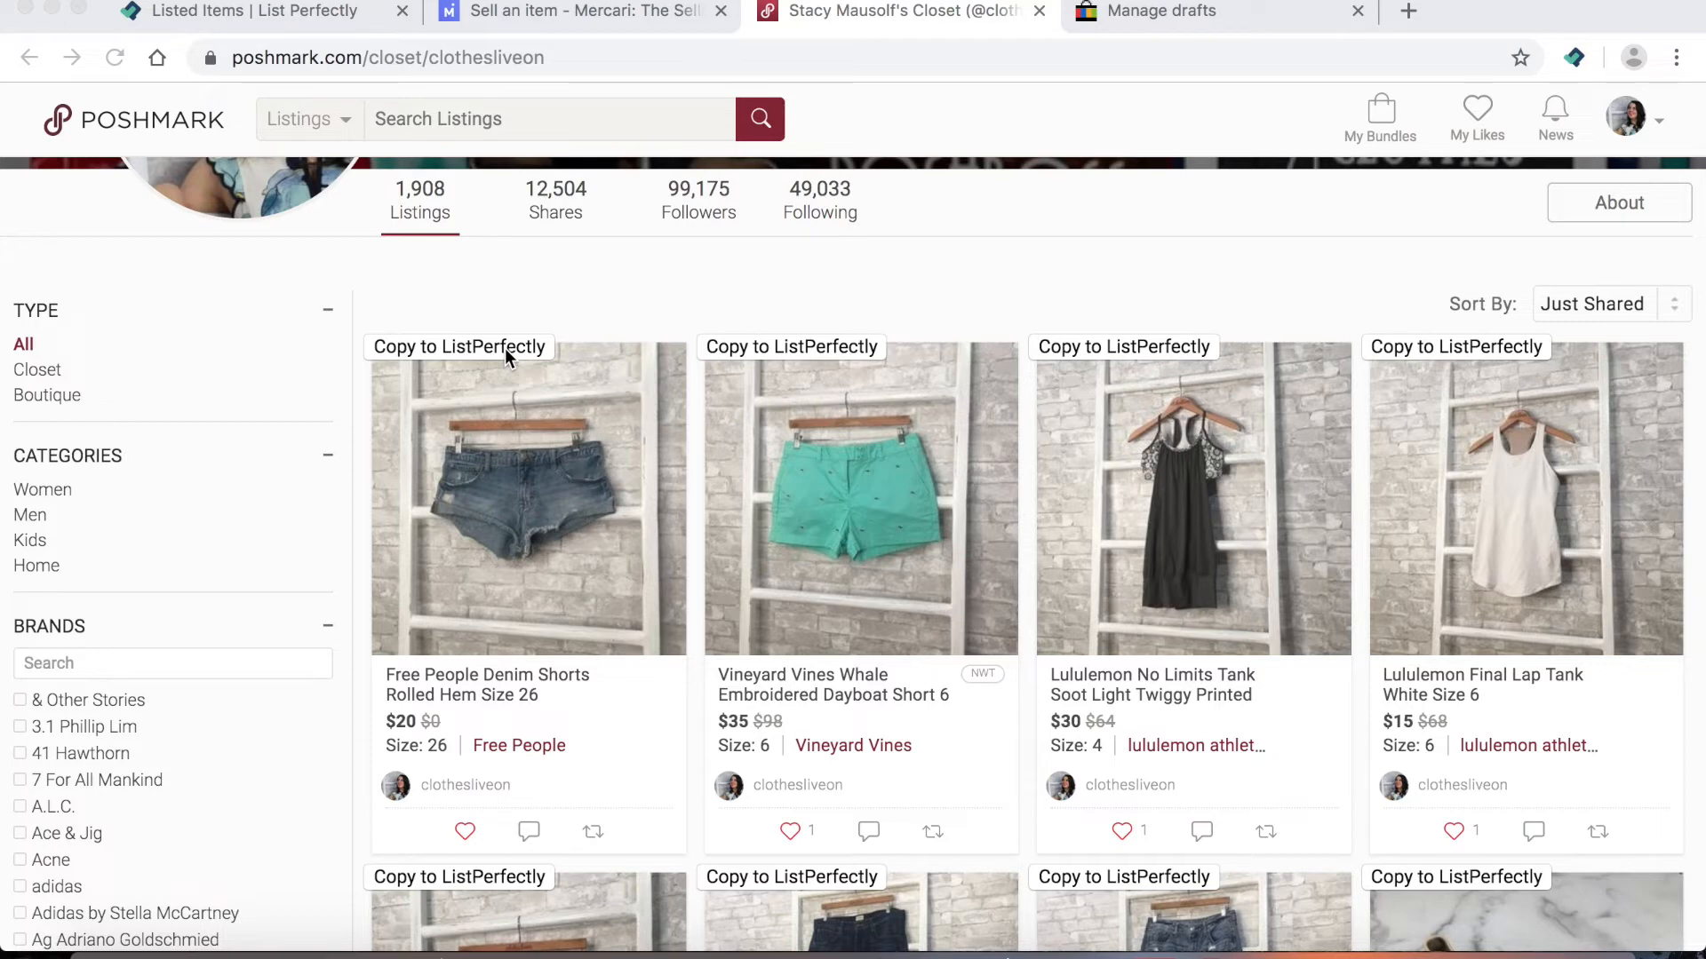
{"action": "left_click", "coordinate": [910, 7]}
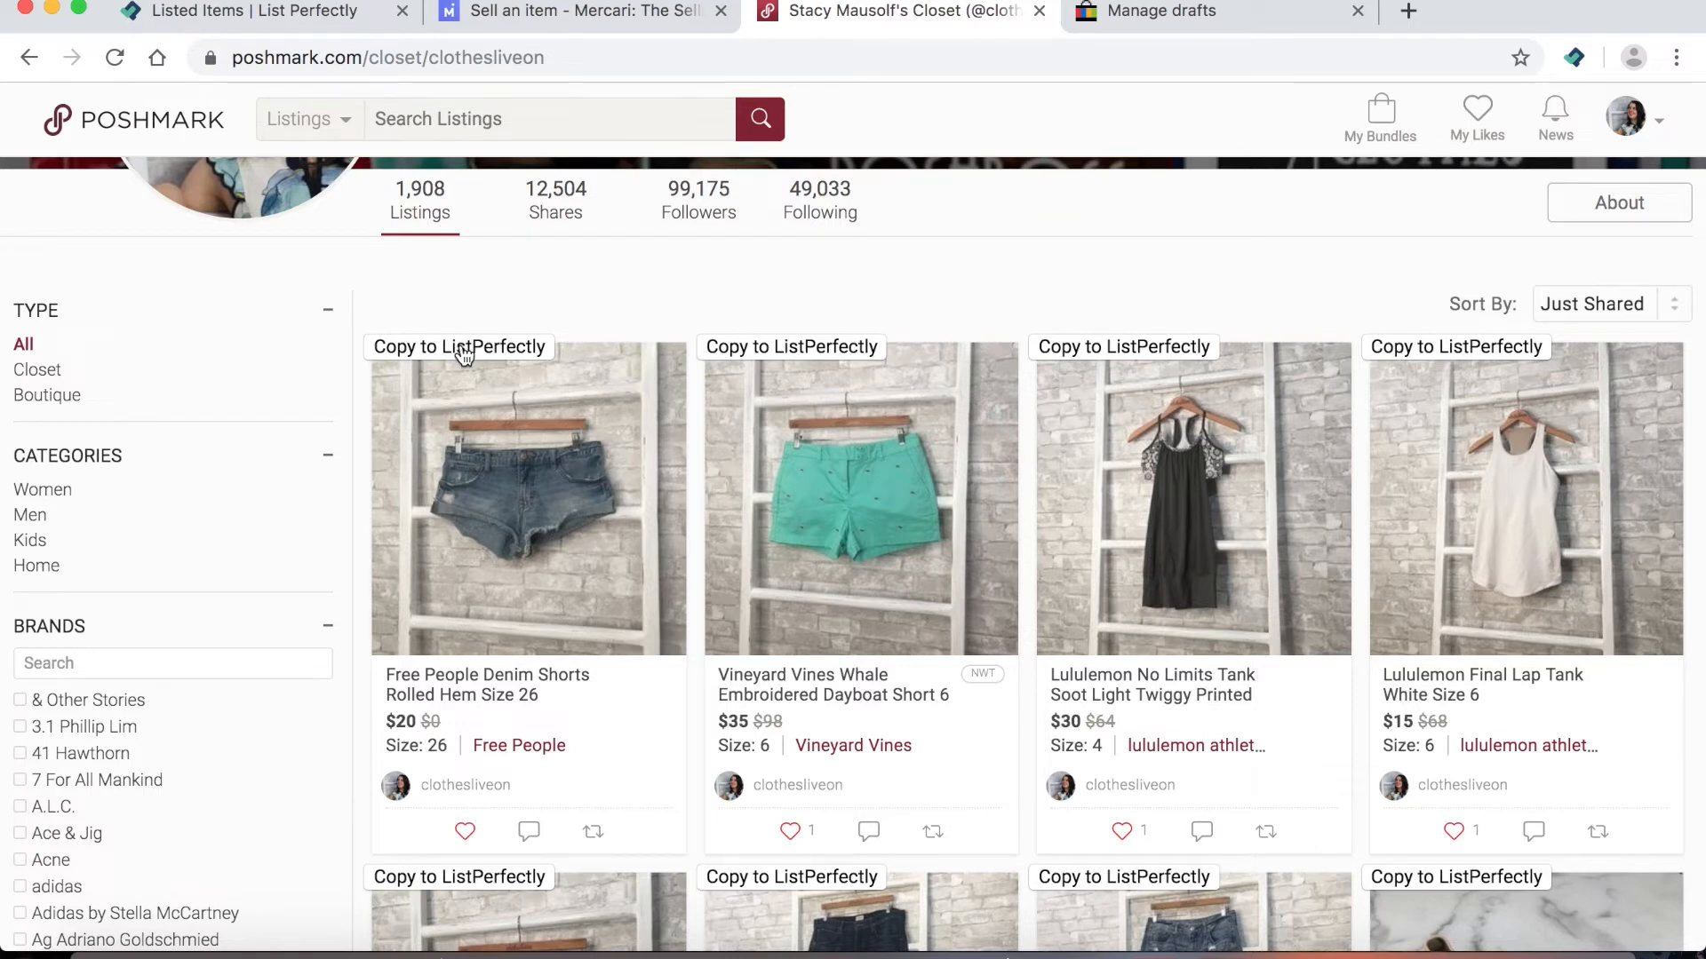
{"action": "left_click", "coordinate": [274, 24]}
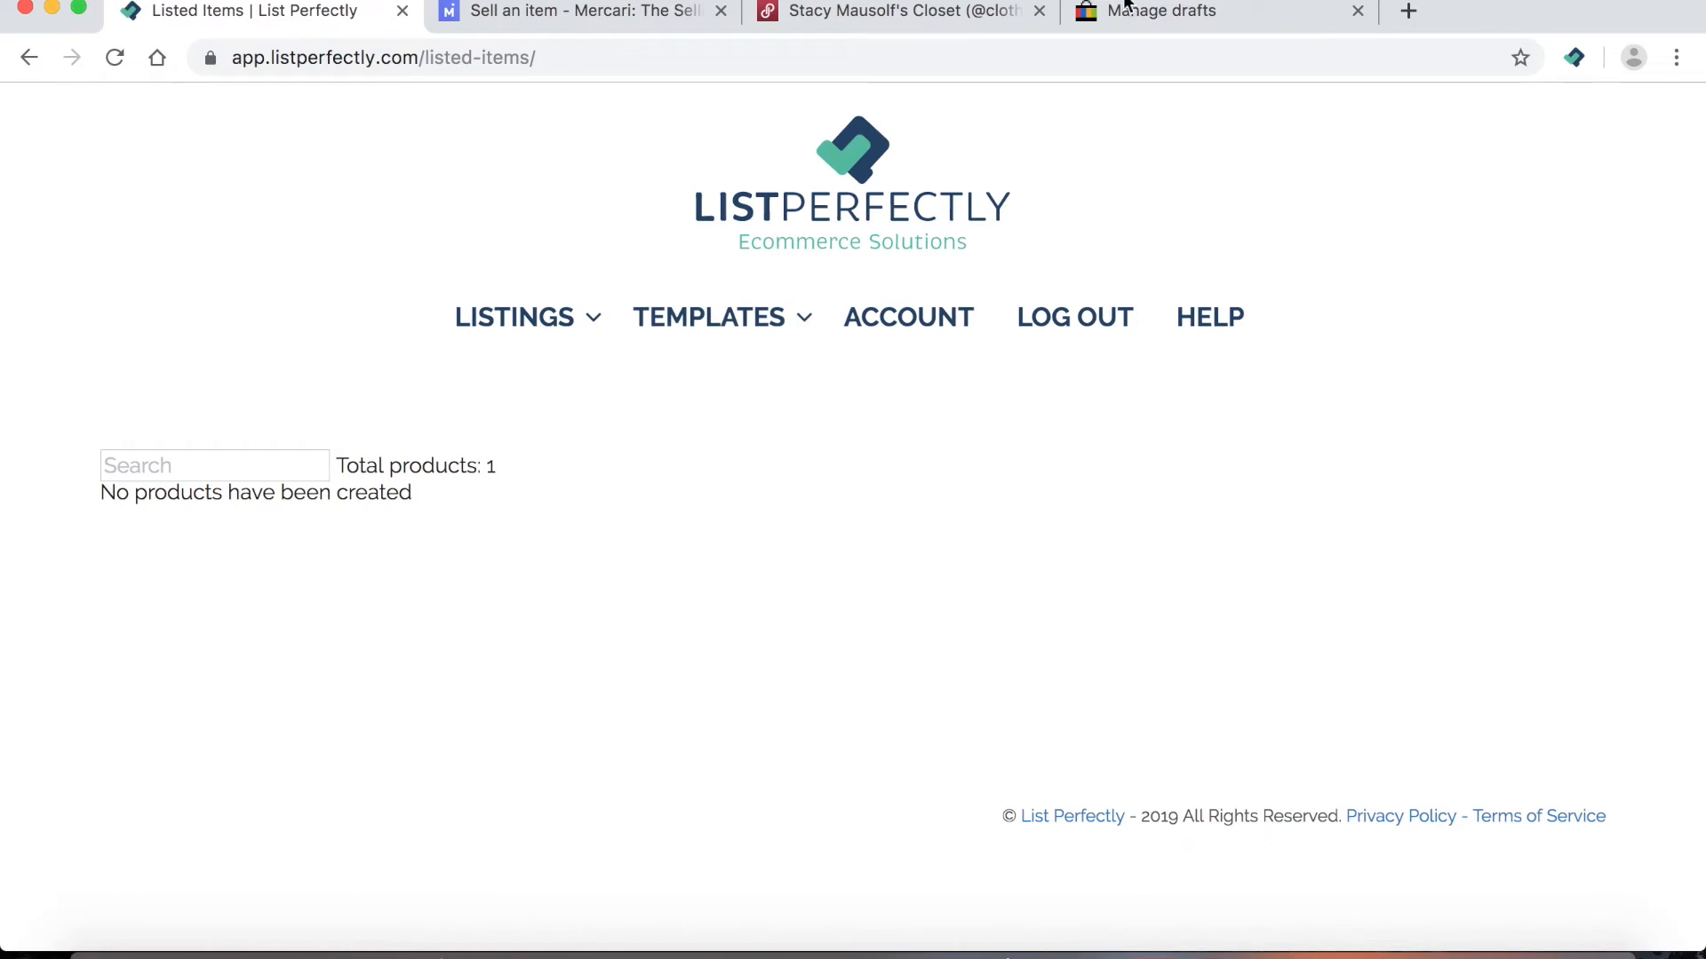
{"action": "left_click", "coordinate": [850, 11]}
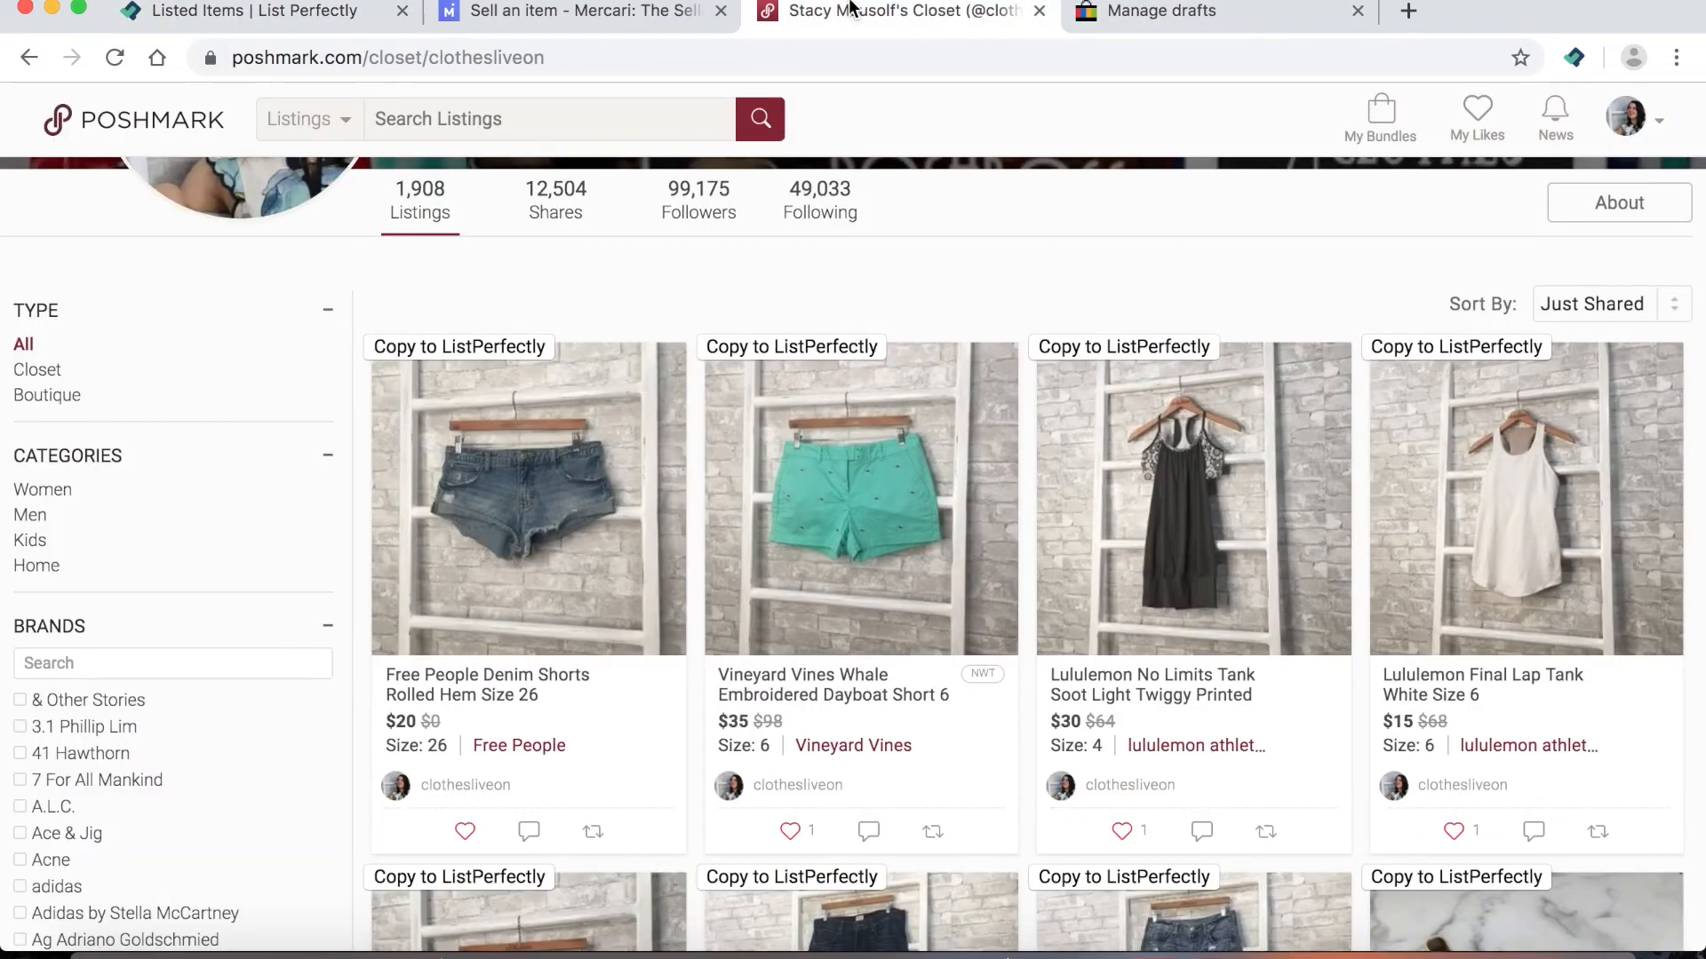
{"action": "left_click", "coordinate": [495, 348]}
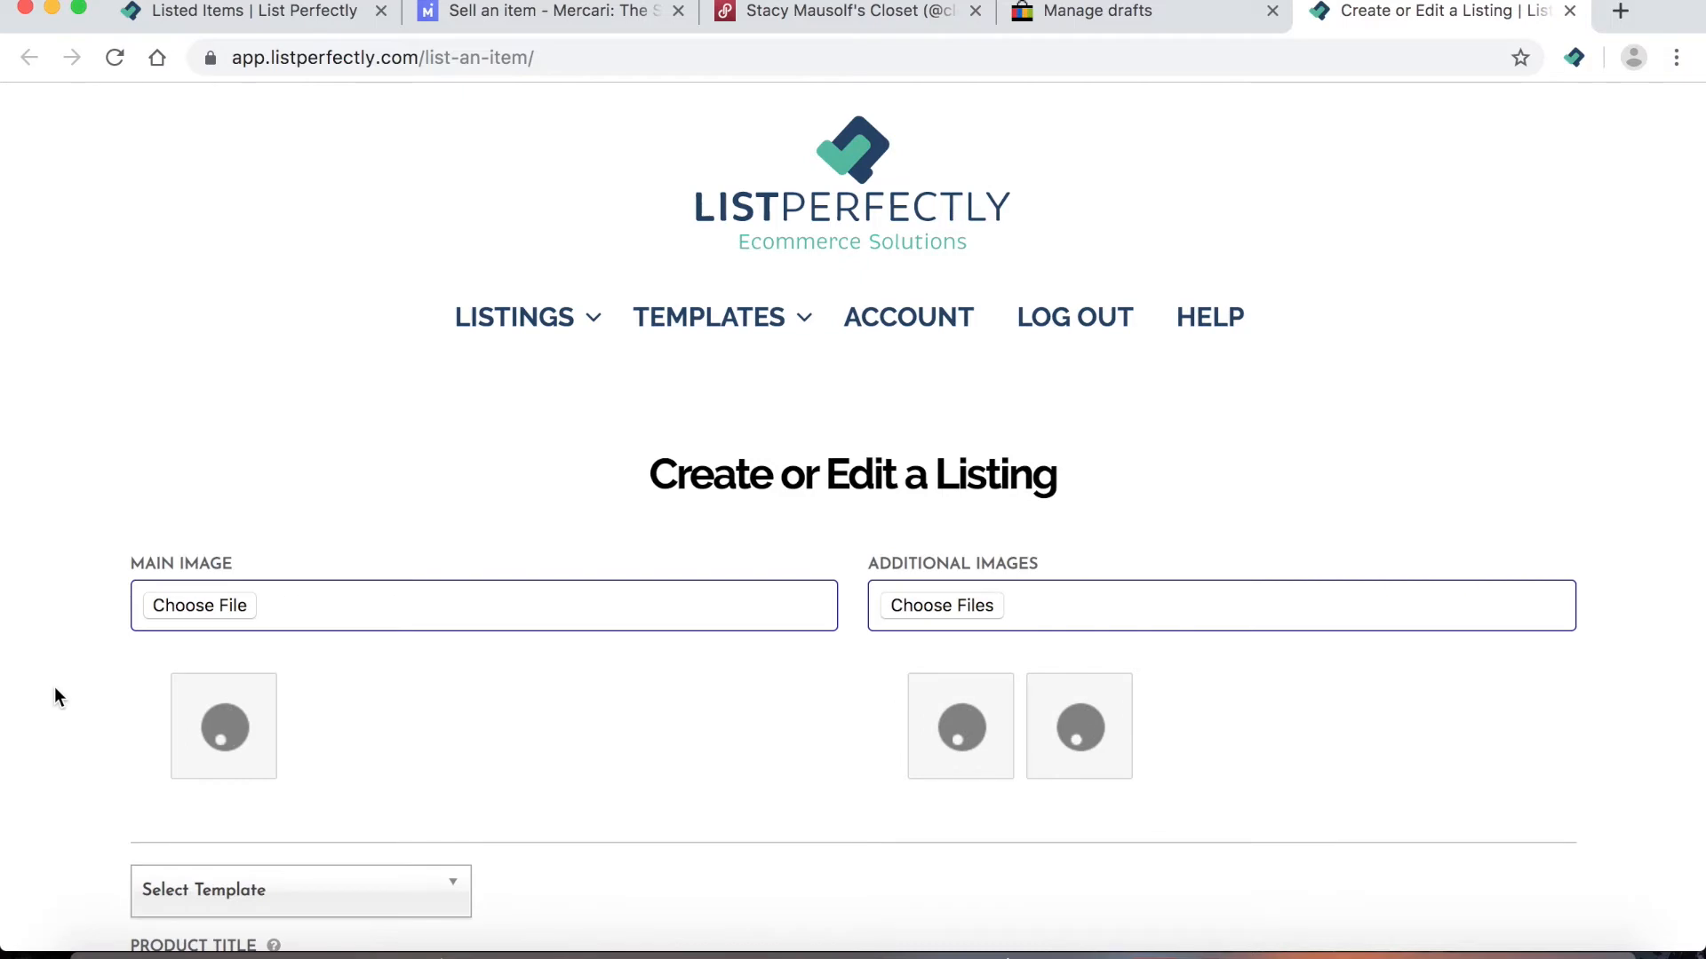
Review the imported photos, title, brand, color, size and description of the Free People shorts in List Perfectly
{"action": "scroll", "coordinate": [55, 695], "scroll_direction": "down", "scroll_amount": 4}
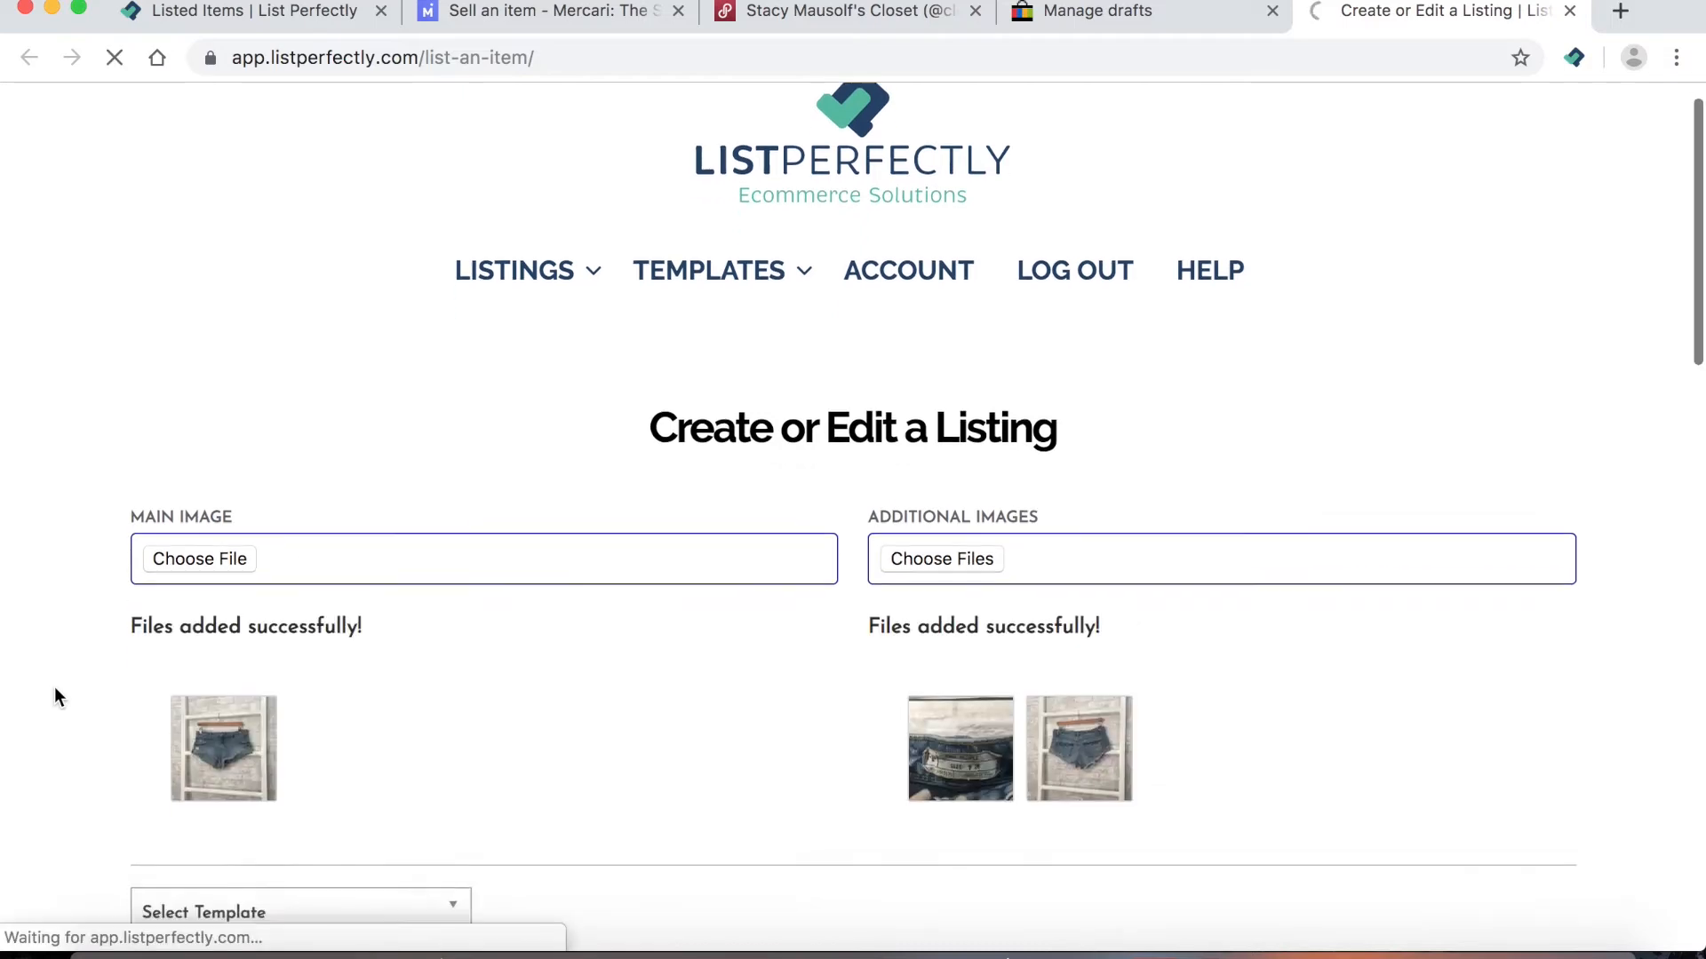
{"action": "scroll", "coordinate": [55, 697], "scroll_direction": "down", "scroll_amount": 3}
{"action": "scroll", "coordinate": [55, 697], "scroll_direction": "up", "scroll_amount": 1}
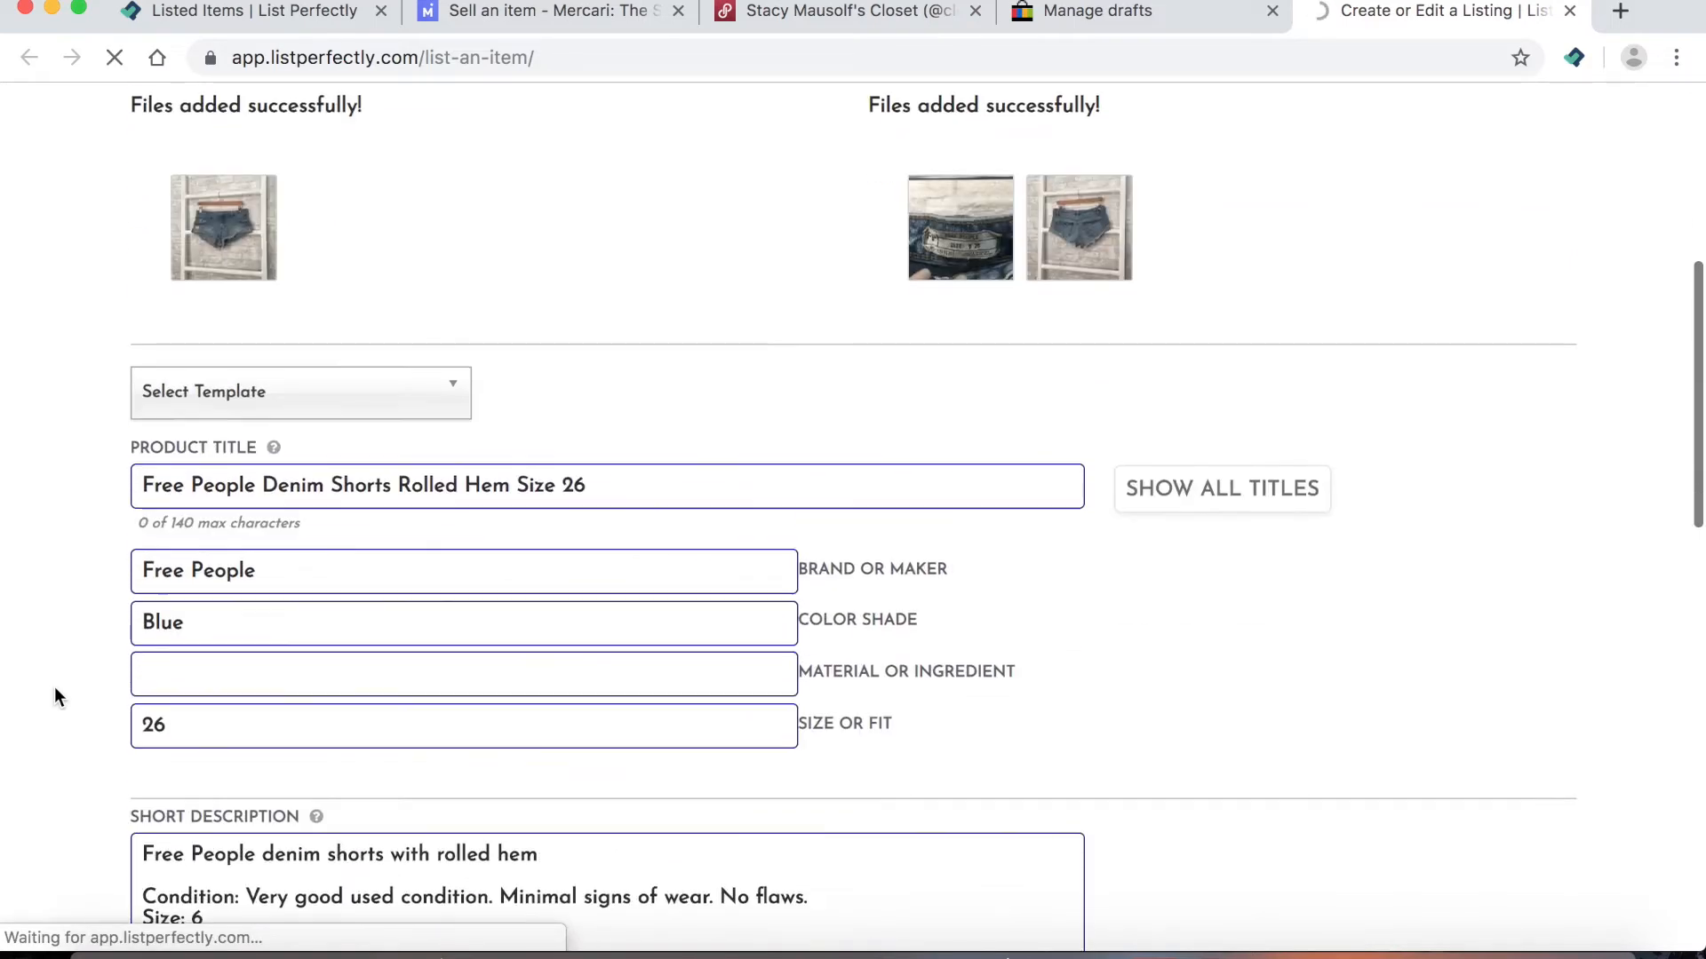
{"action": "scroll", "coordinate": [538, 444], "scroll_direction": "down", "scroll_amount": 2}
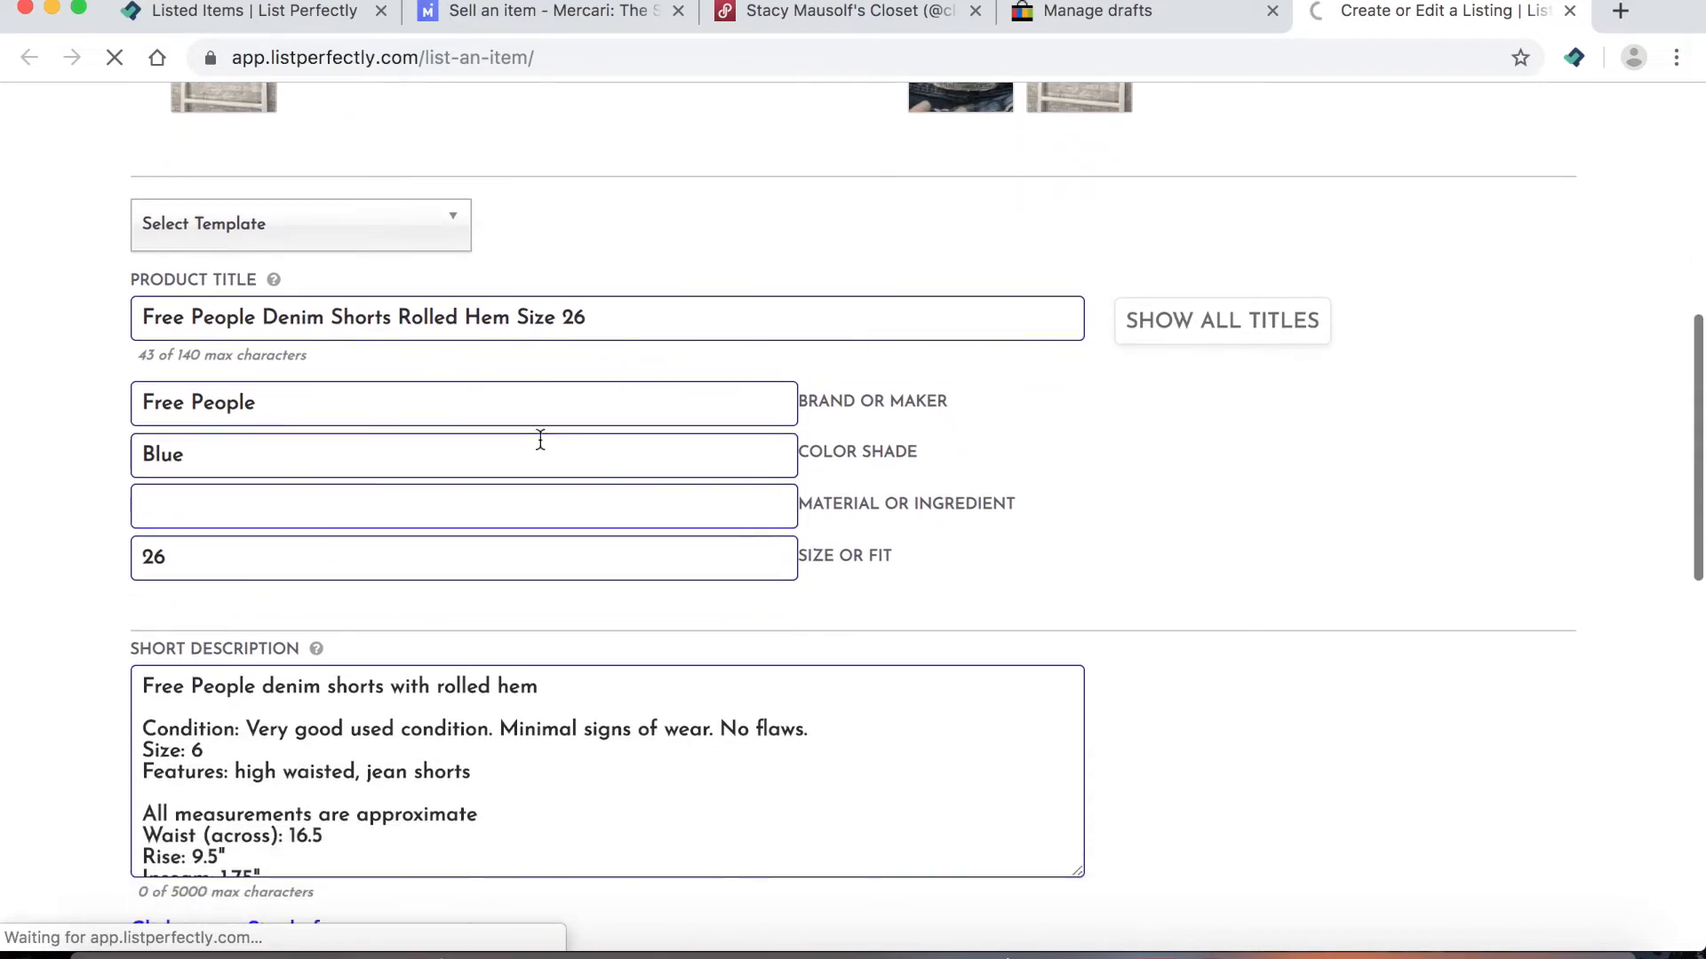
{"action": "scroll", "coordinate": [288, 773], "scroll_direction": "down", "scroll_amount": 6}
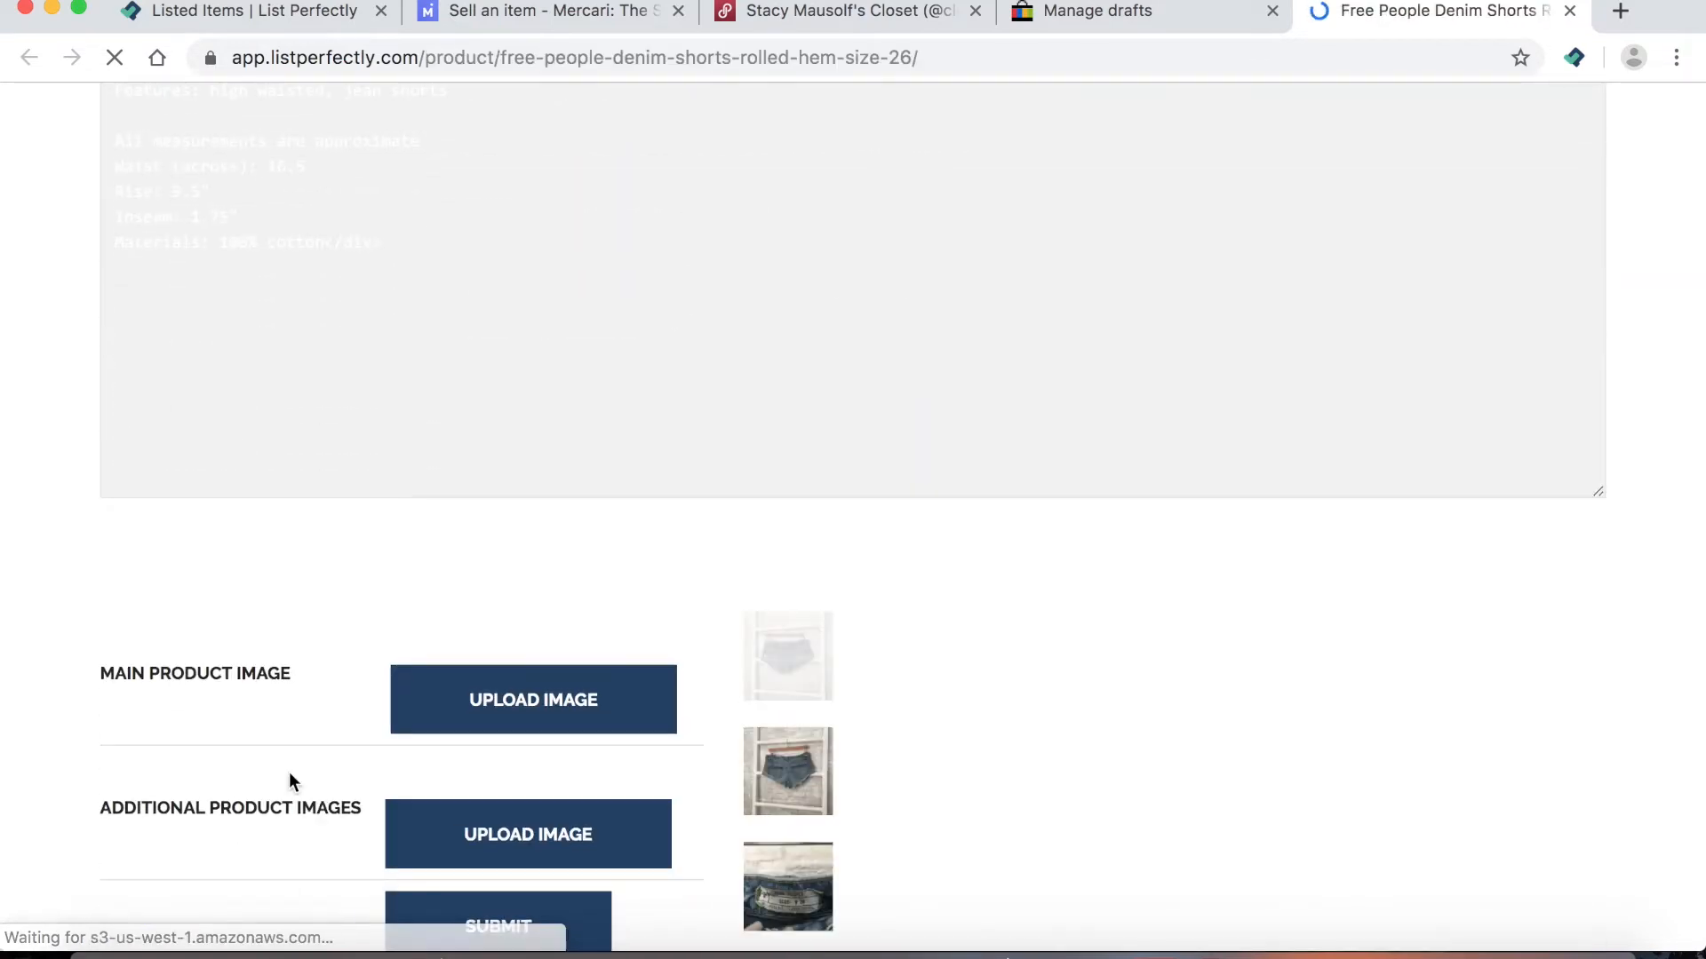
{"action": "scroll", "coordinate": [289, 772], "scroll_direction": "down", "scroll_amount": 2}
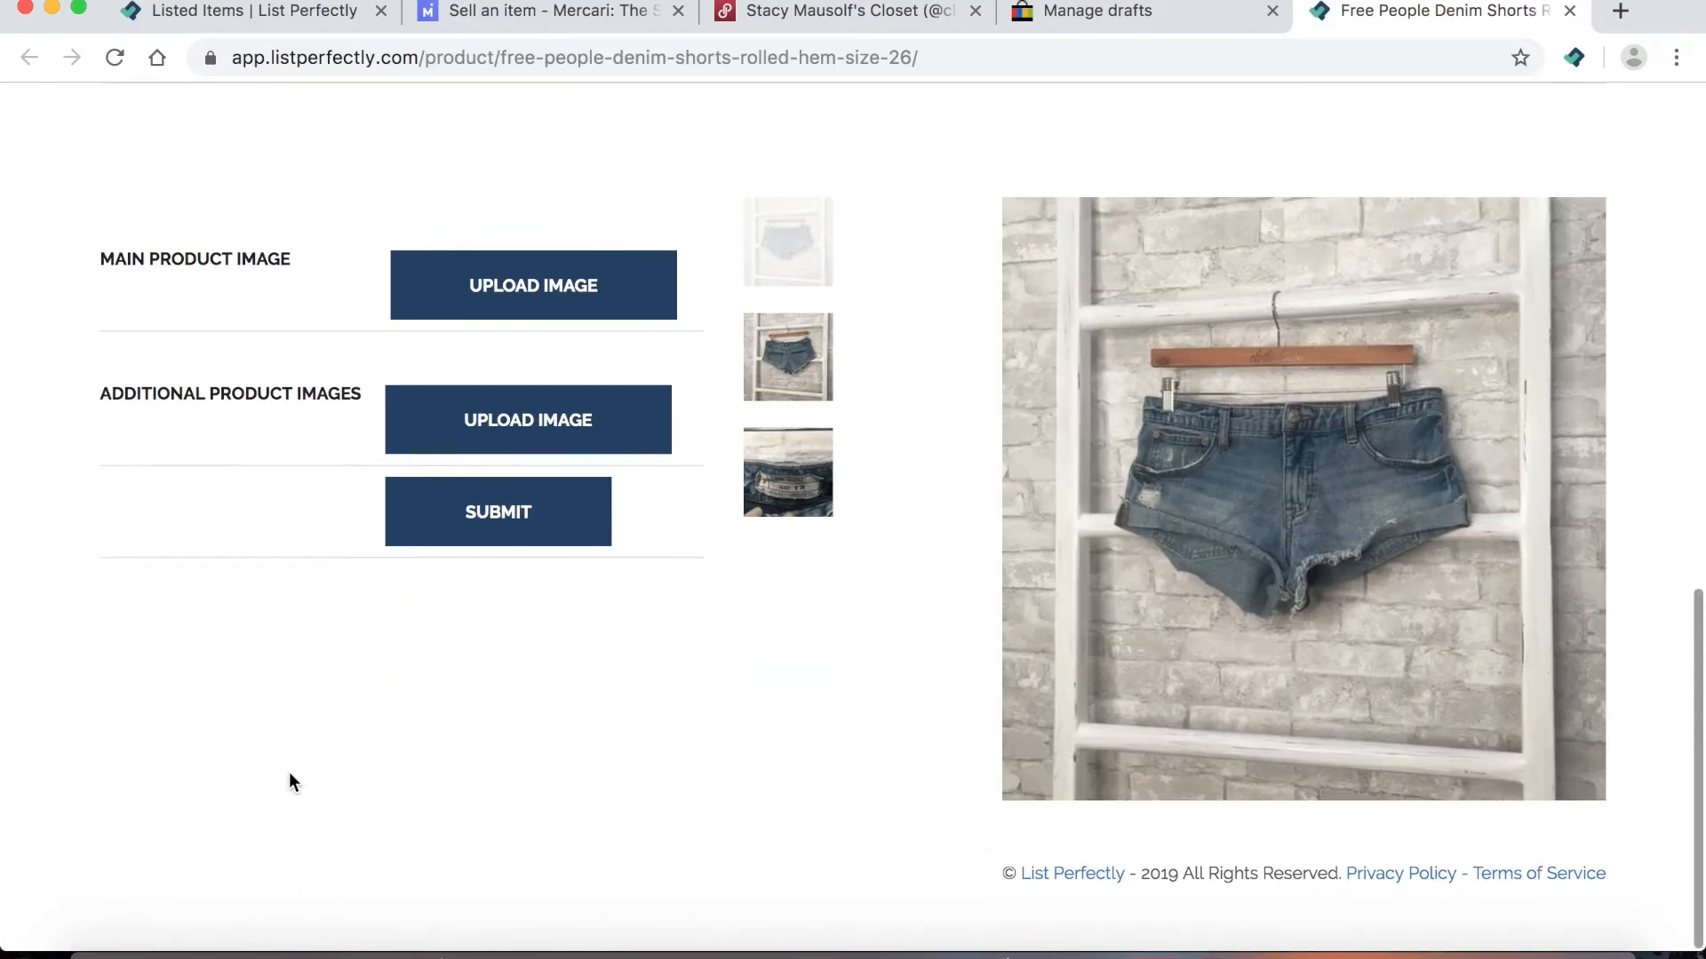
{"action": "scroll", "coordinate": [289, 771], "scroll_direction": "up", "scroll_amount": 1}
{"action": "scroll", "coordinate": [290, 772], "scroll_direction": "up", "scroll_amount": 10}
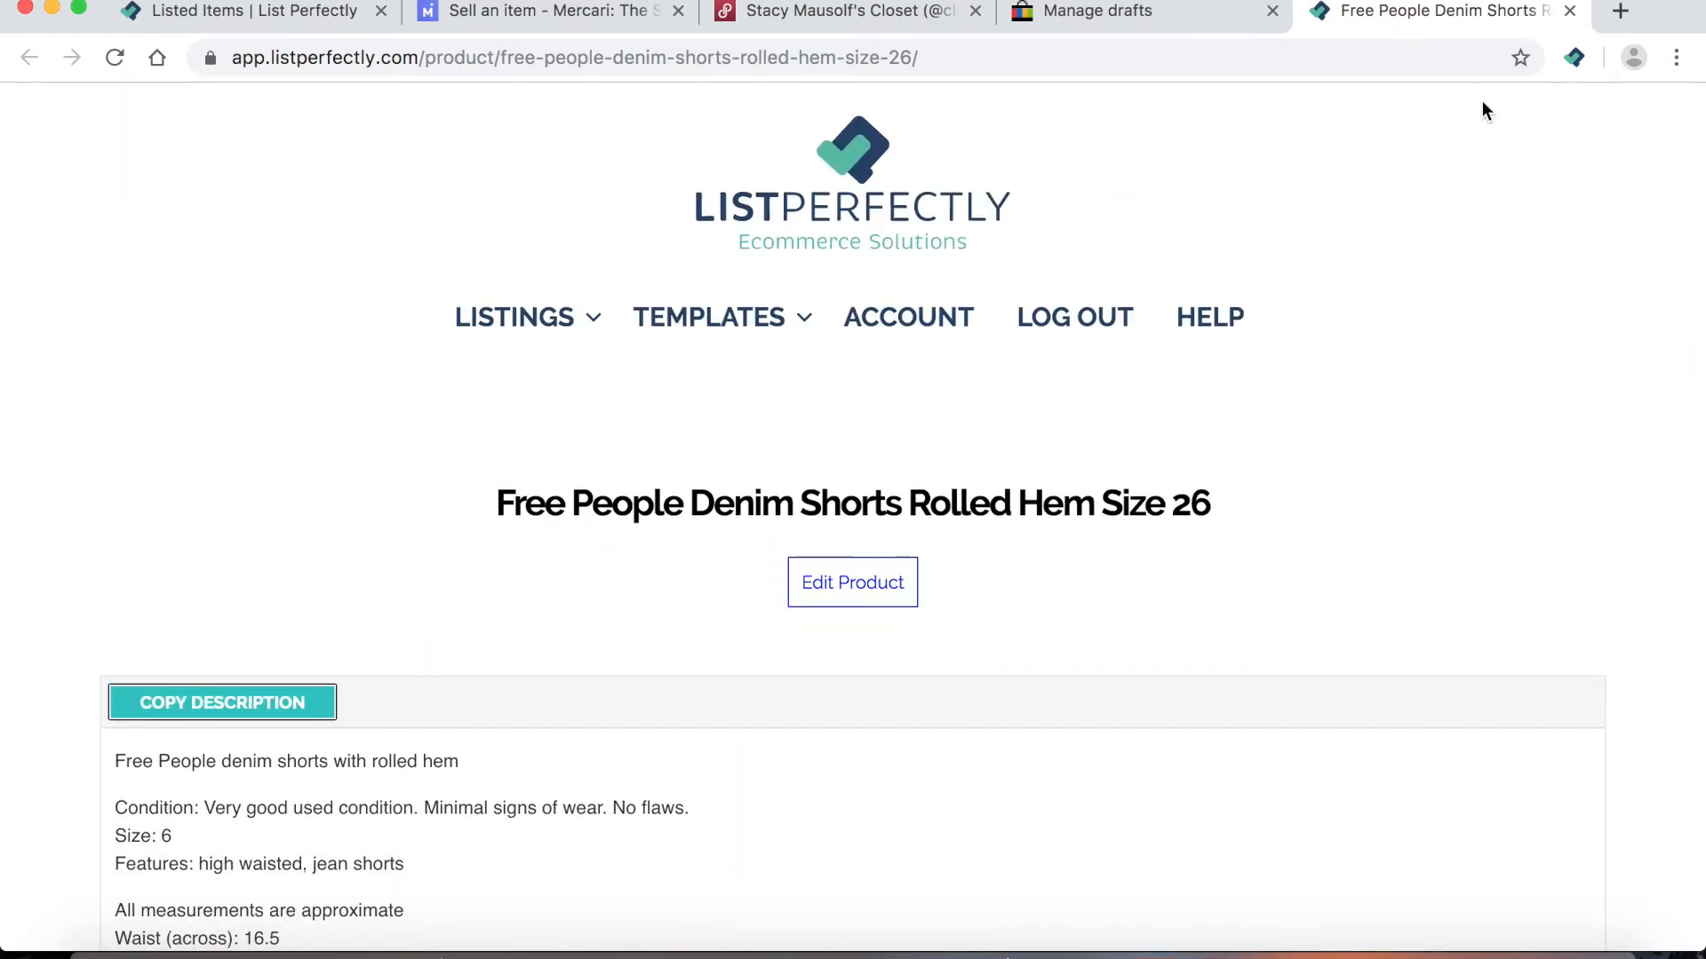
Delete the imported Free People shorts from the List Perfectly listings and close that page
{"action": "mouse_move", "coordinate": [525, 316]}
{"action": "left_click", "coordinate": [523, 450]}
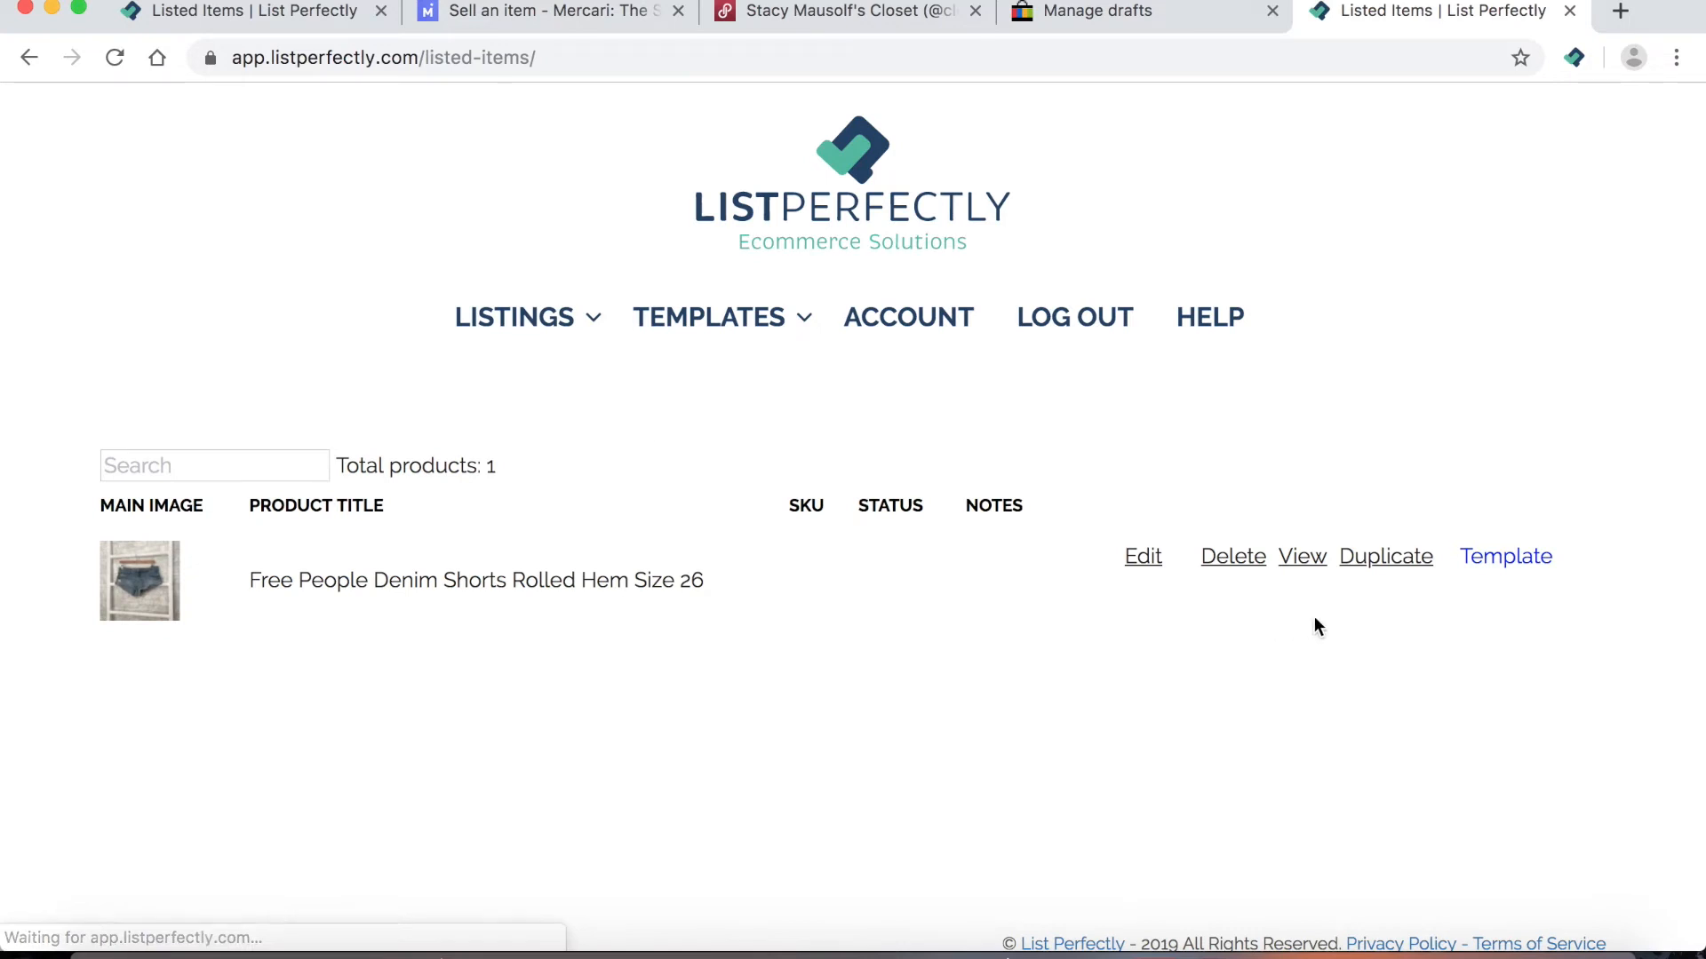
{"action": "left_click", "coordinate": [1258, 567]}
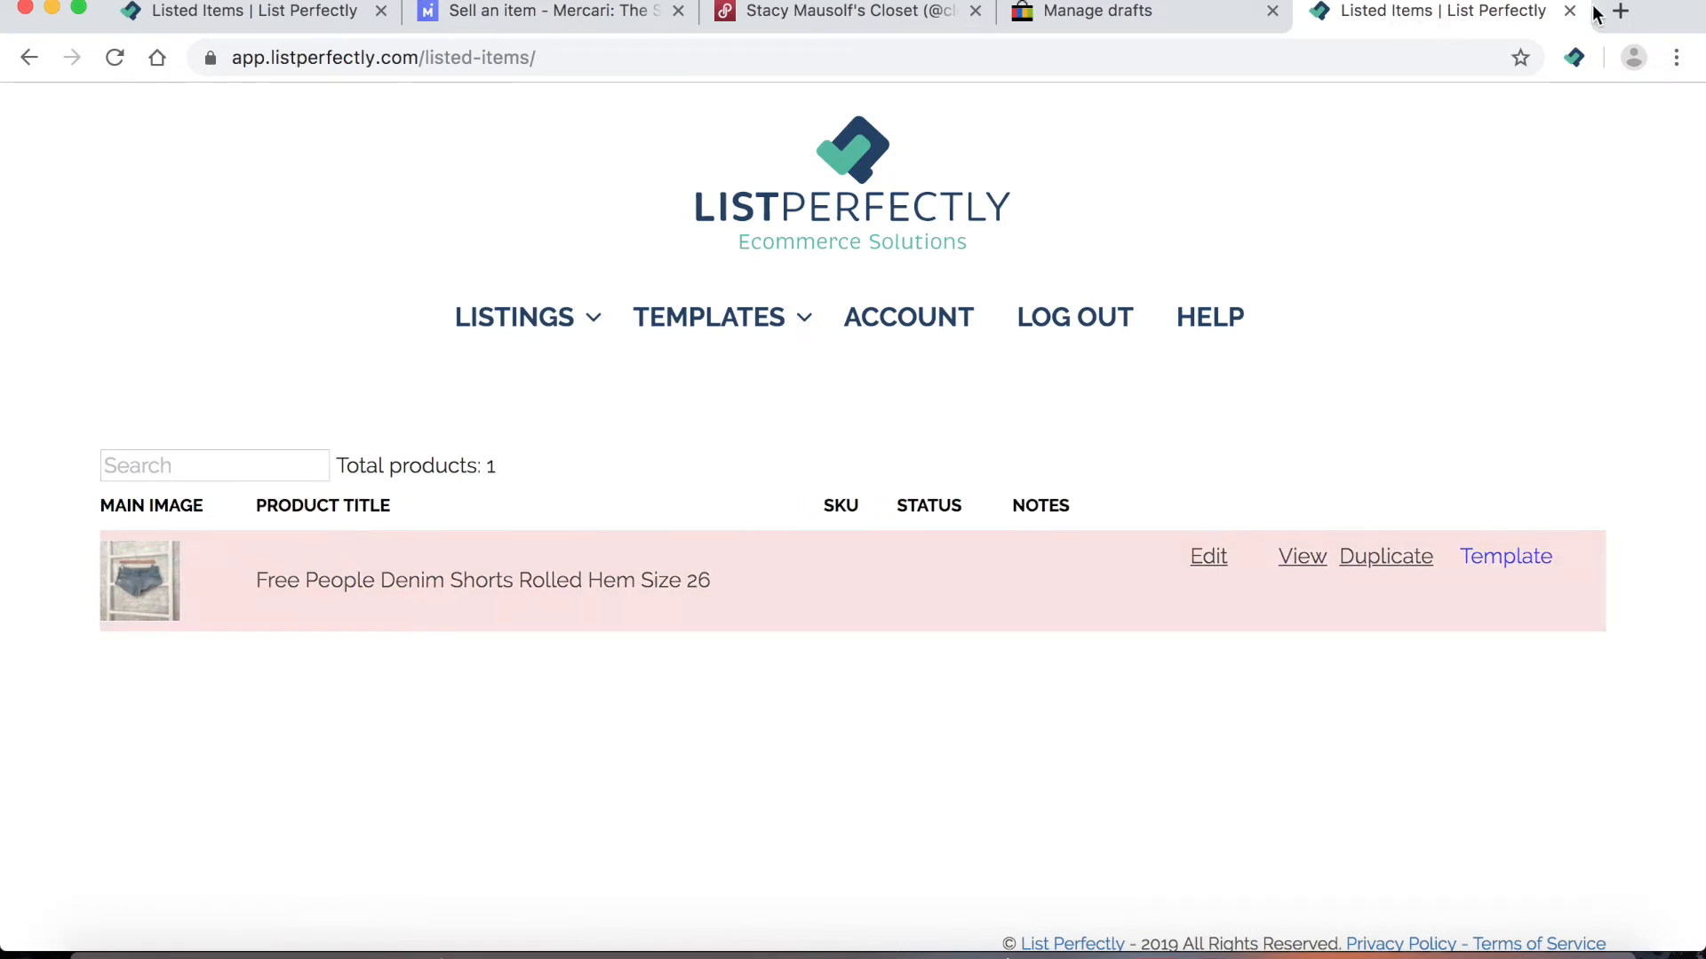
{"action": "left_click", "coordinate": [1571, 17]}
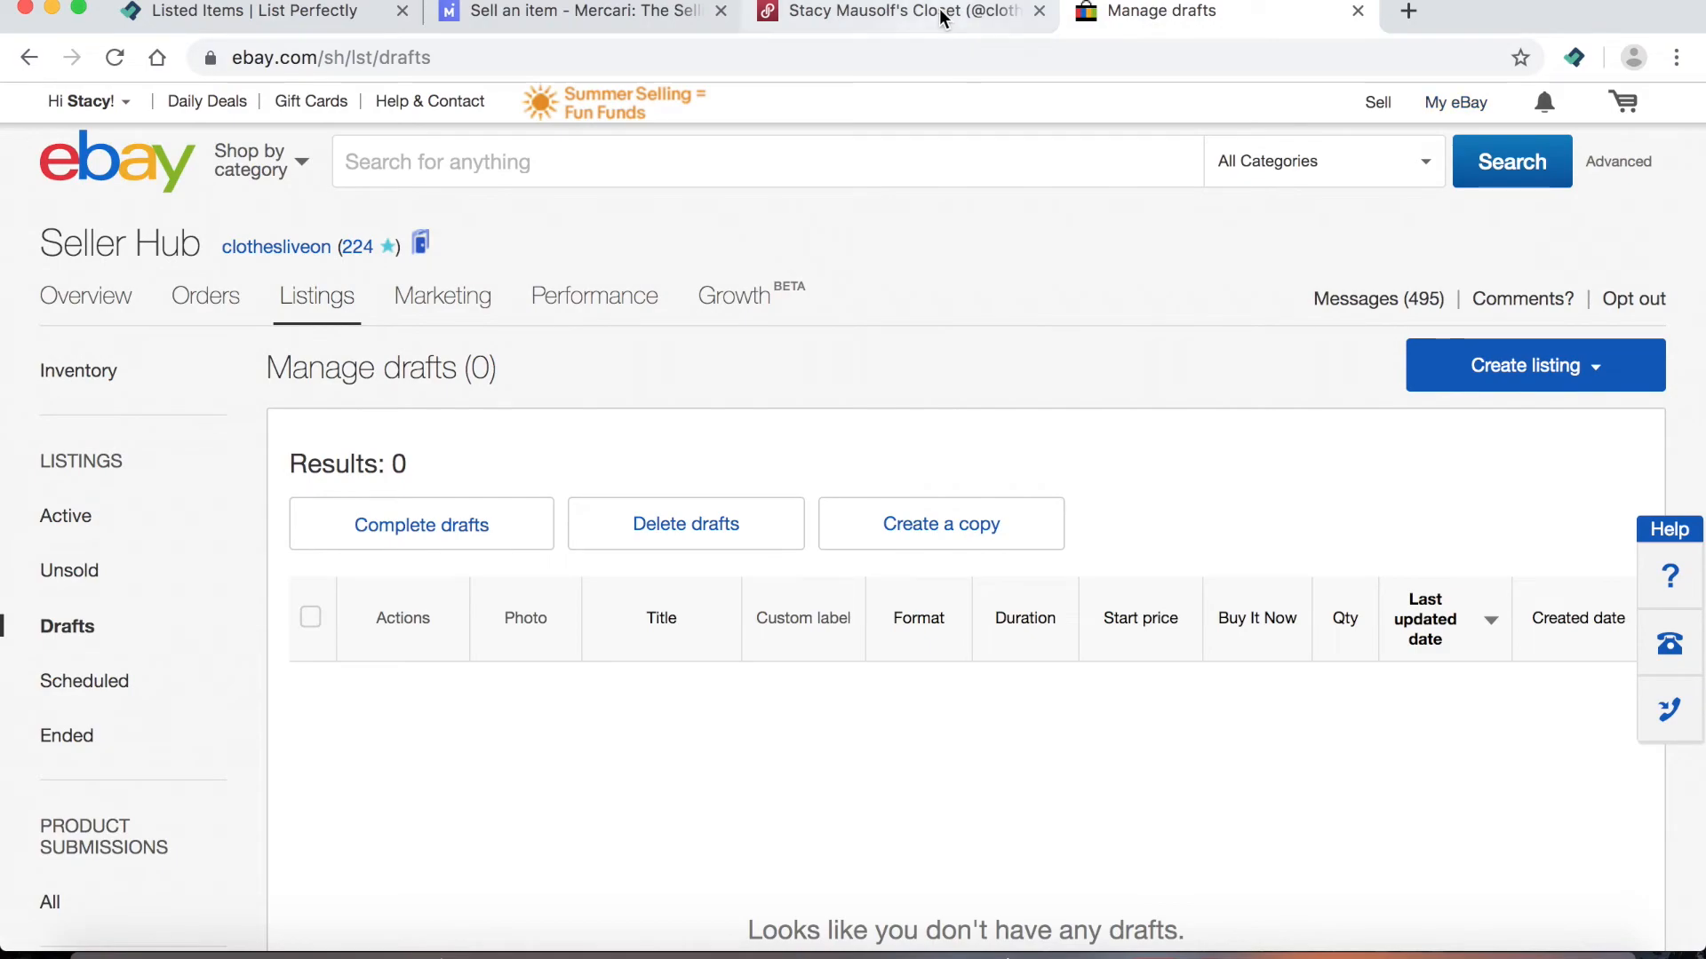
Copy the J Crew Darby Studded Toe Loafers listing from the Poshmark closet to List Perfectly
{"action": "left_click", "coordinate": [944, 16]}
{"action": "scroll", "coordinate": [1311, 488], "scroll_direction": "down", "scroll_amount": 8}
{"action": "scroll", "coordinate": [1312, 487], "scroll_direction": "down", "scroll_amount": 3}
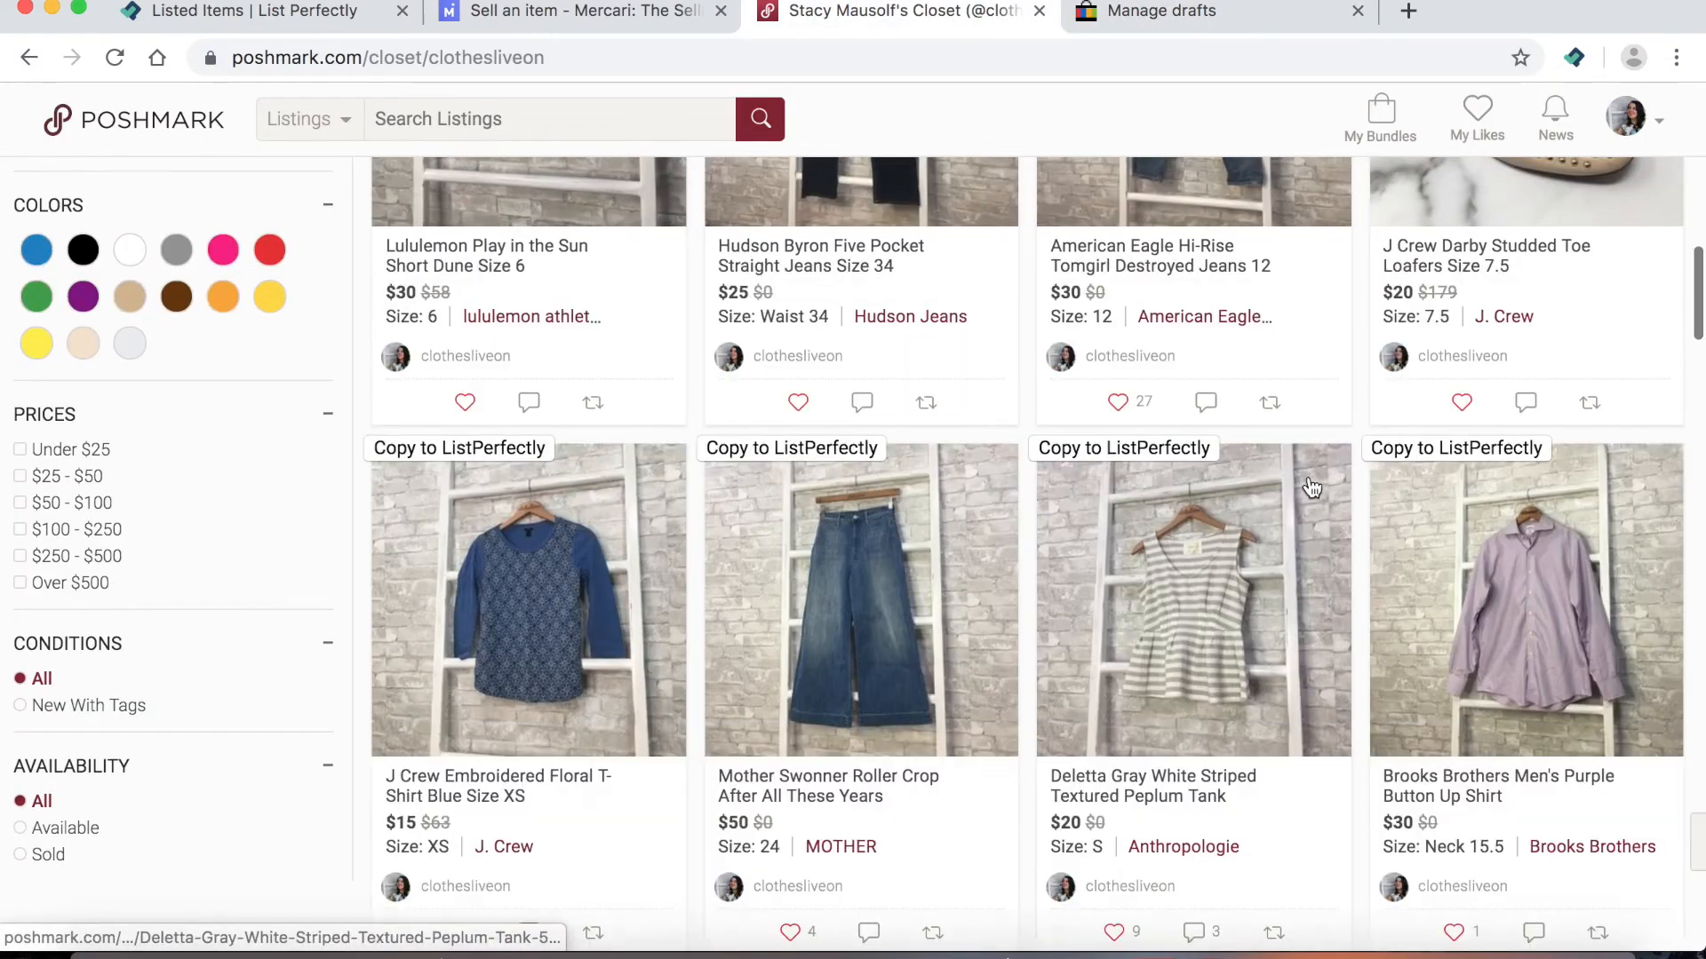
{"action": "scroll", "coordinate": [1311, 488], "scroll_direction": "up", "scroll_amount": 4}
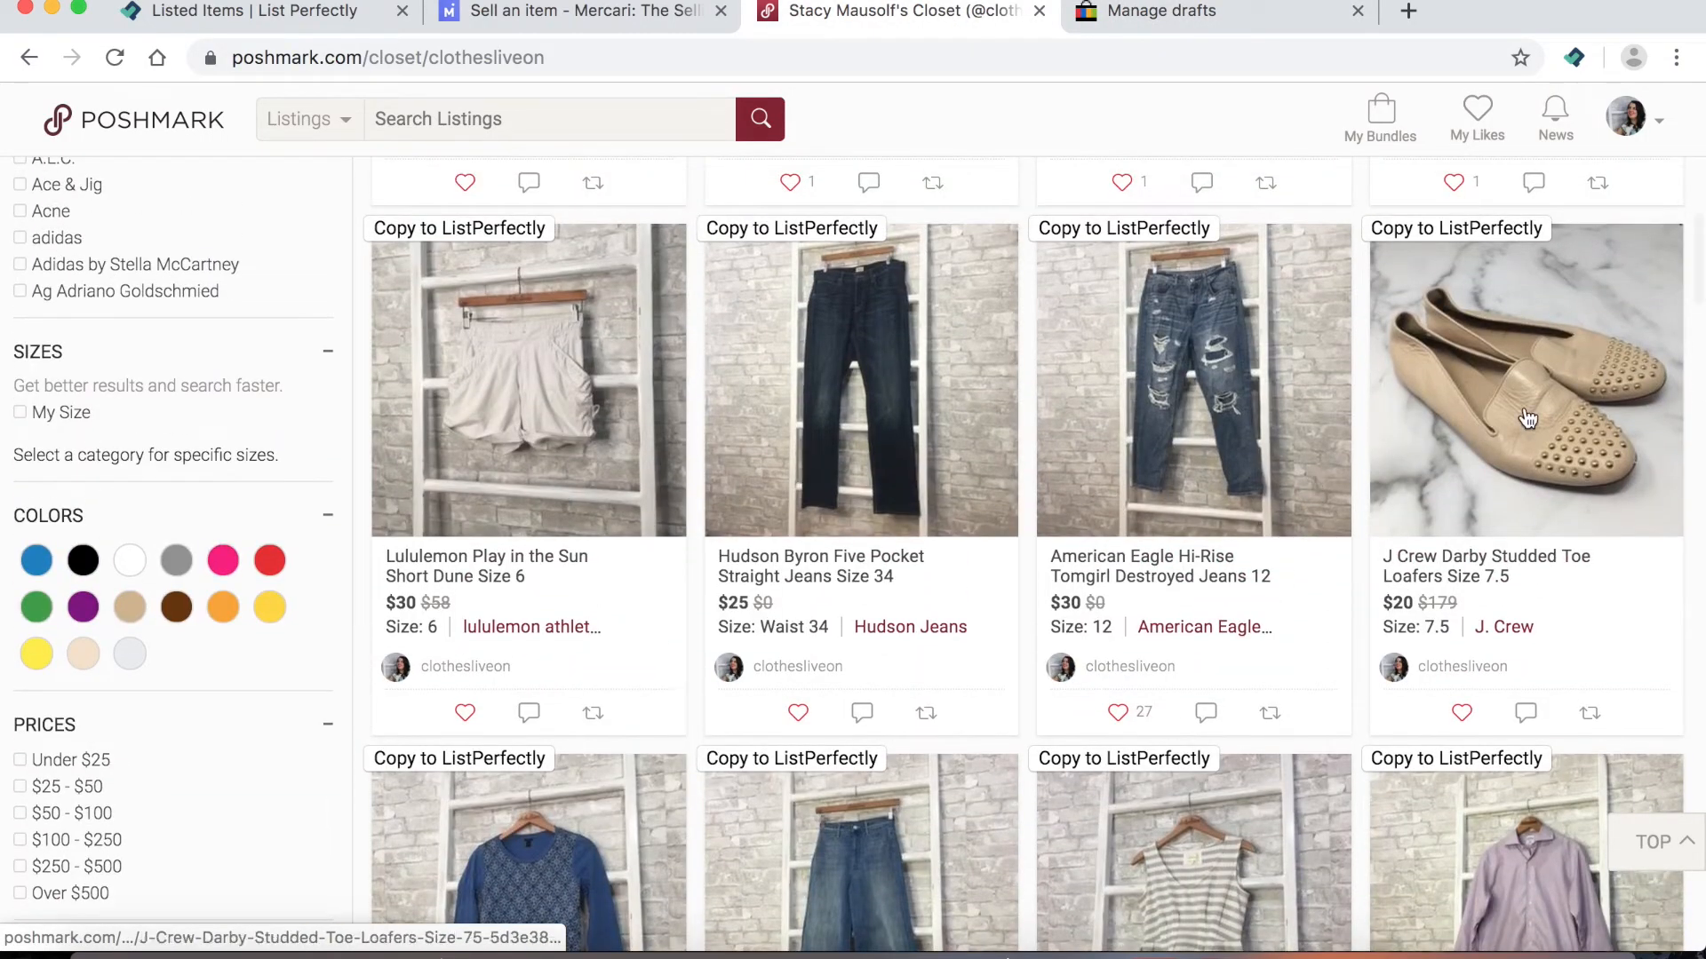
{"action": "left_click", "coordinate": [1455, 233]}
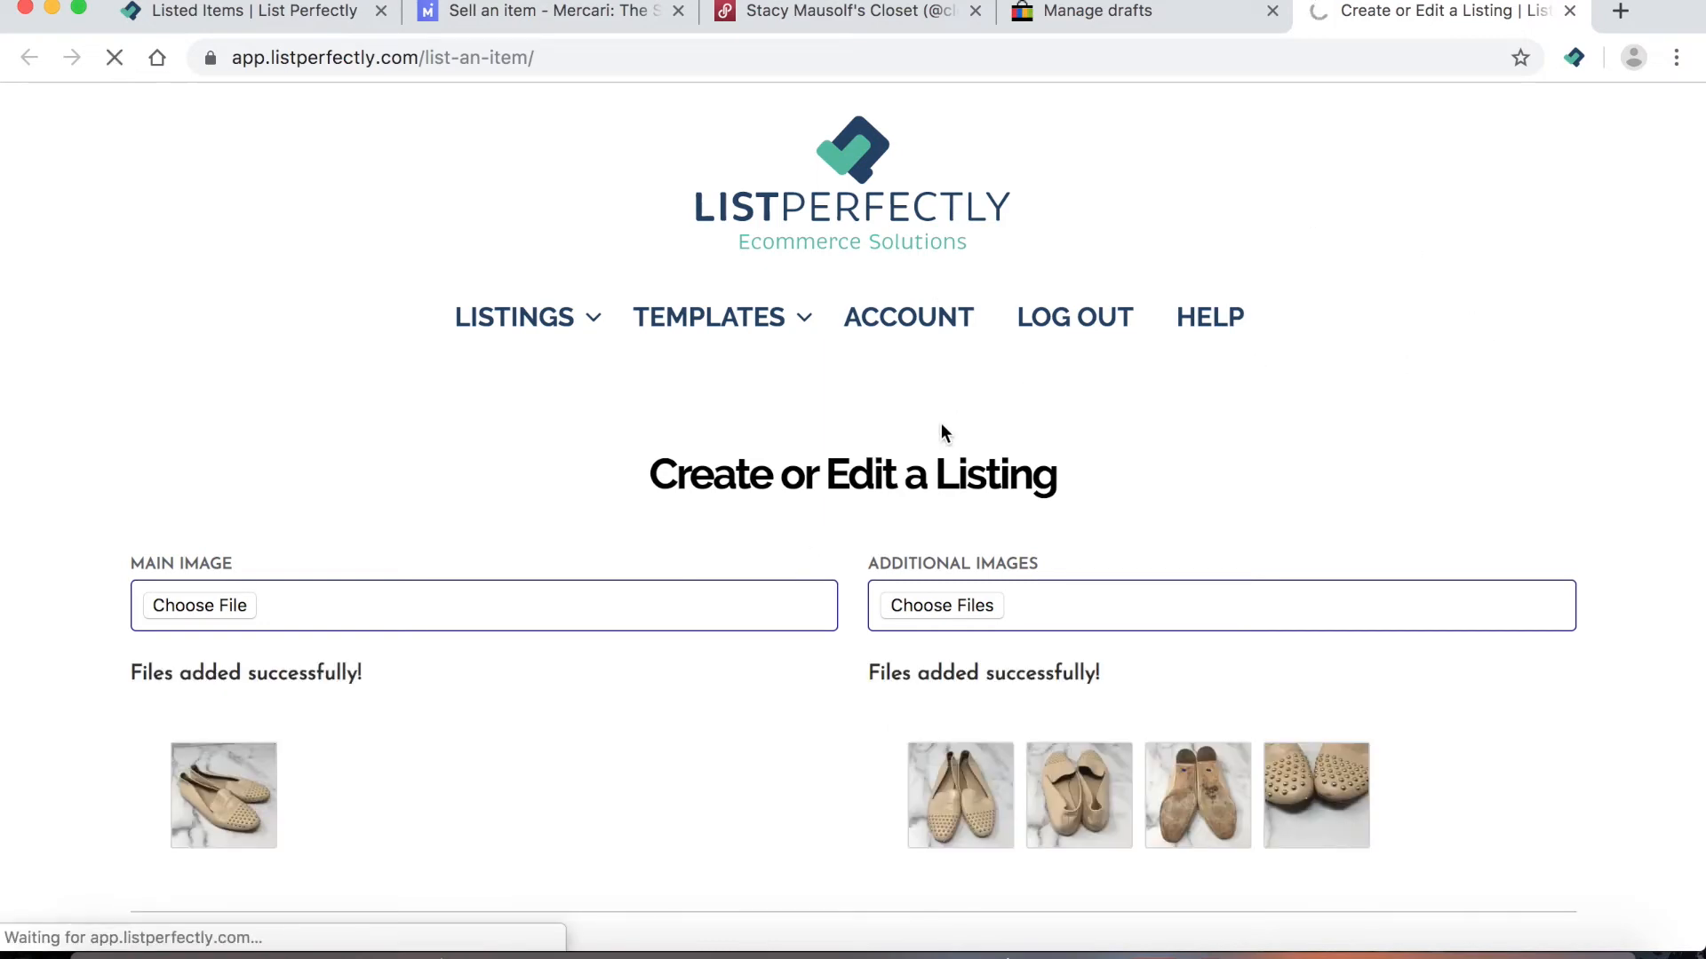
Check the loafers' copy status in the Poshmark closet and review their imported details and photos in List Perfectly
{"action": "scroll", "coordinate": [941, 423], "scroll_direction": "down", "scroll_amount": 10}
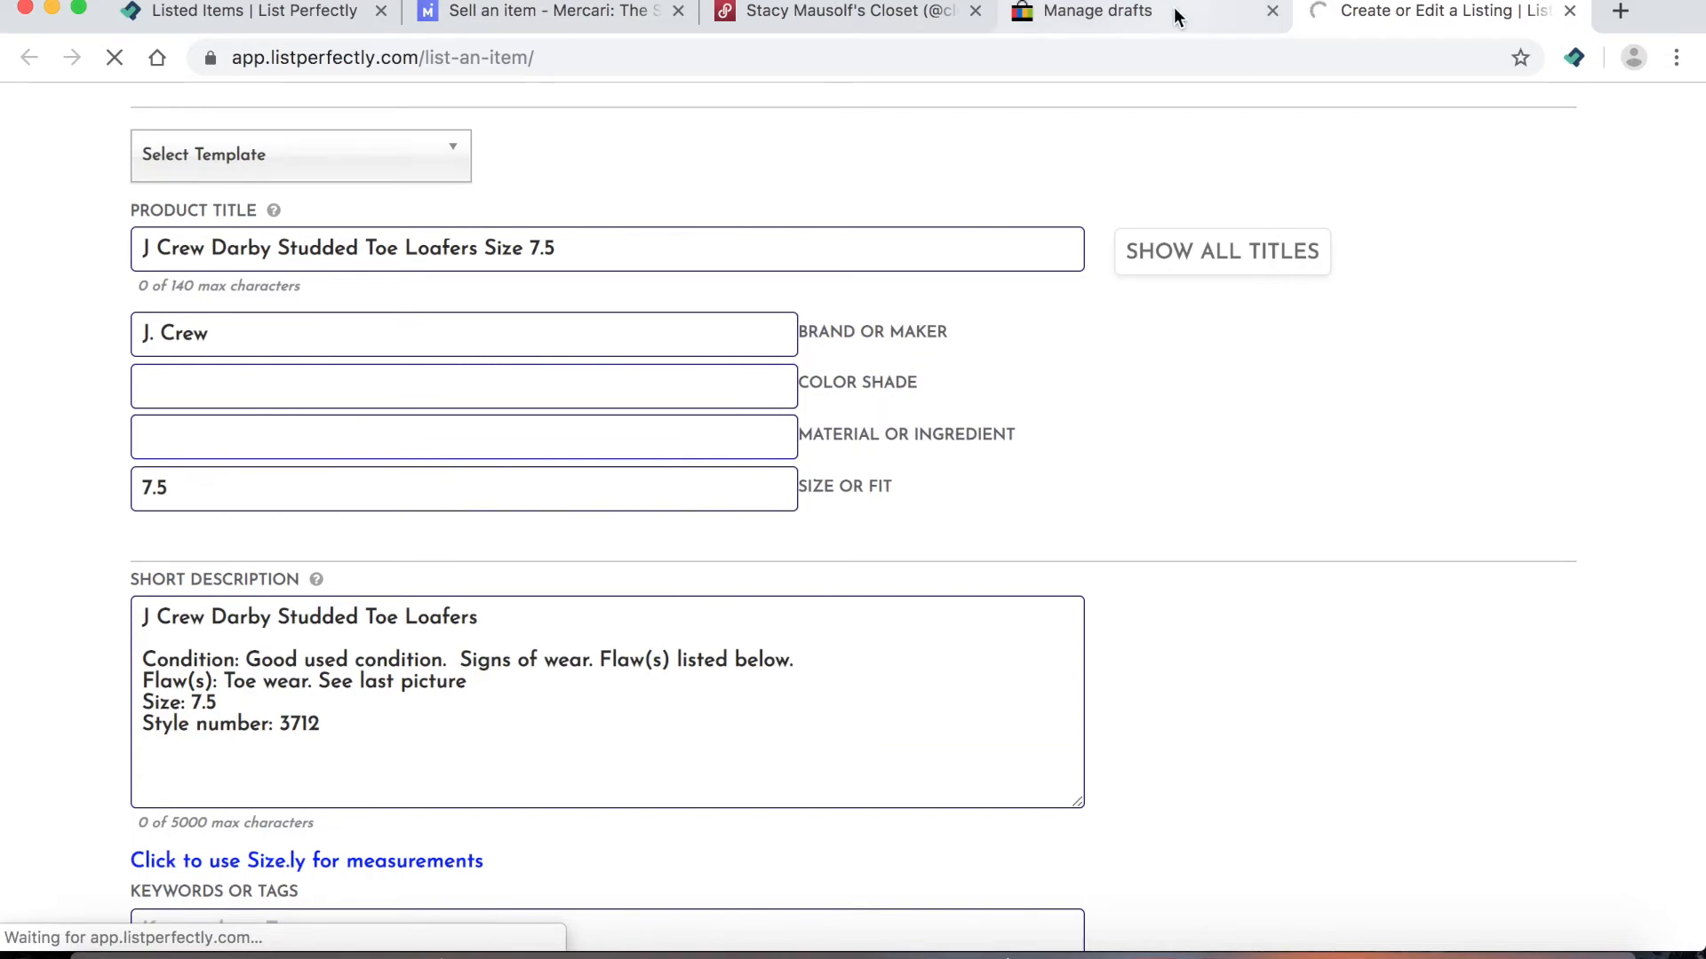
{"action": "left_click", "coordinate": [897, 12]}
{"action": "scroll", "coordinate": [959, 408], "scroll_direction": "down", "scroll_amount": 10}
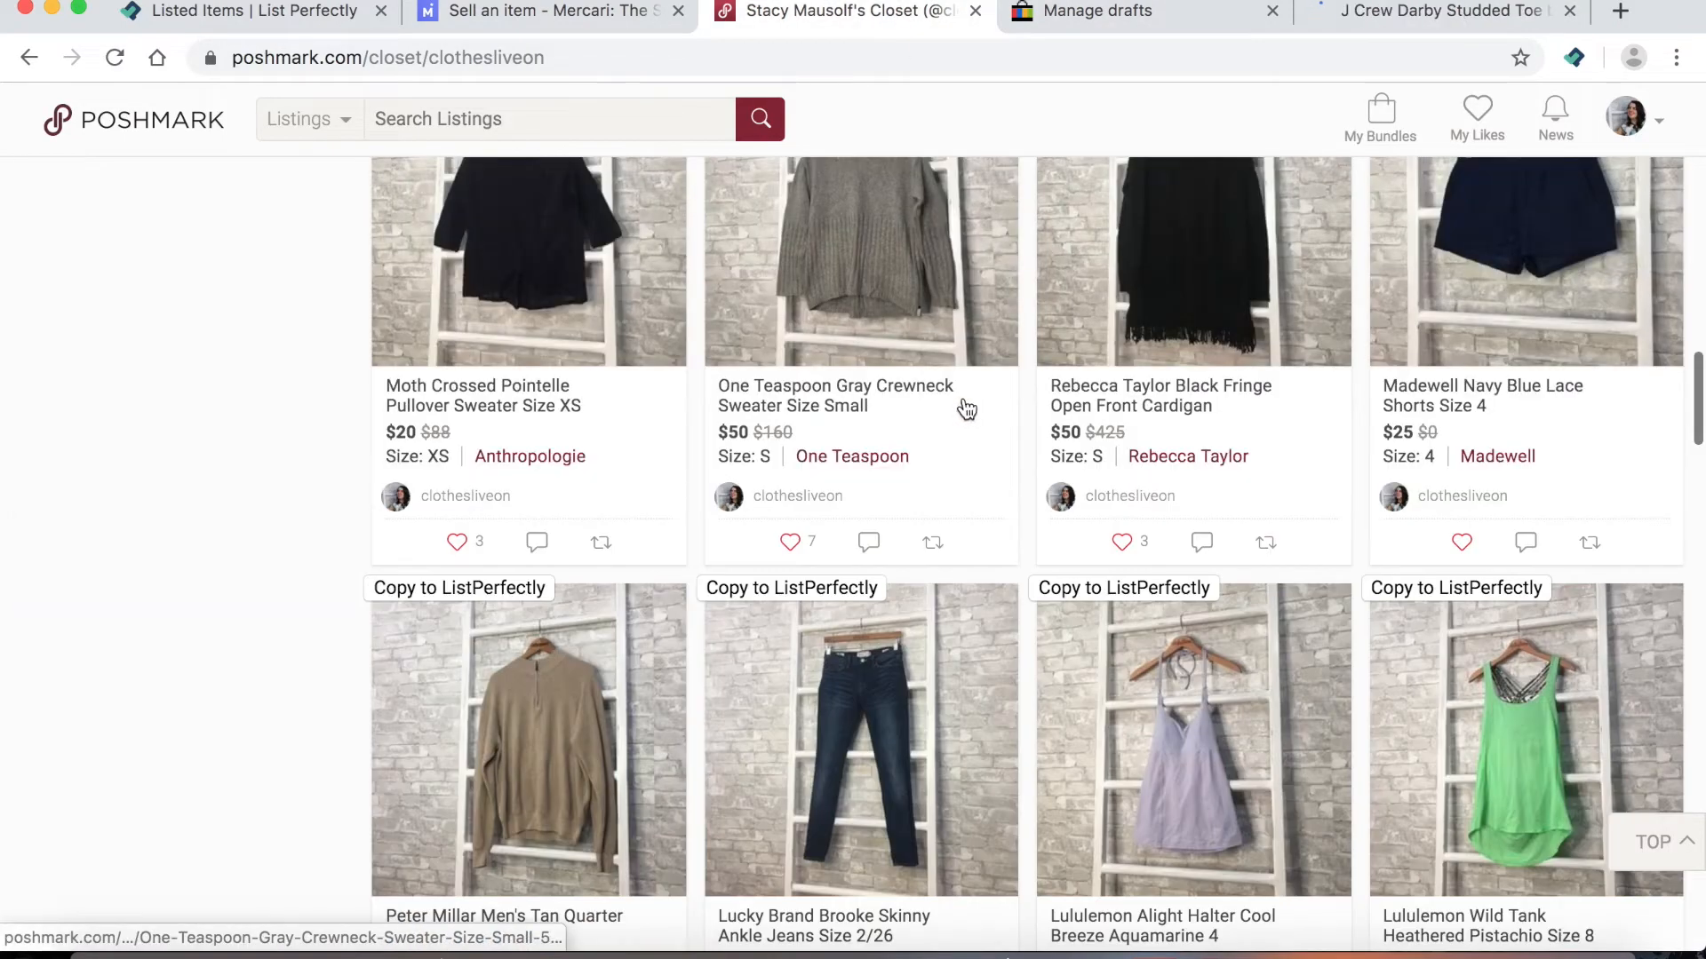
{"action": "scroll", "coordinate": [1256, 373], "scroll_direction": "up", "scroll_amount": 11}
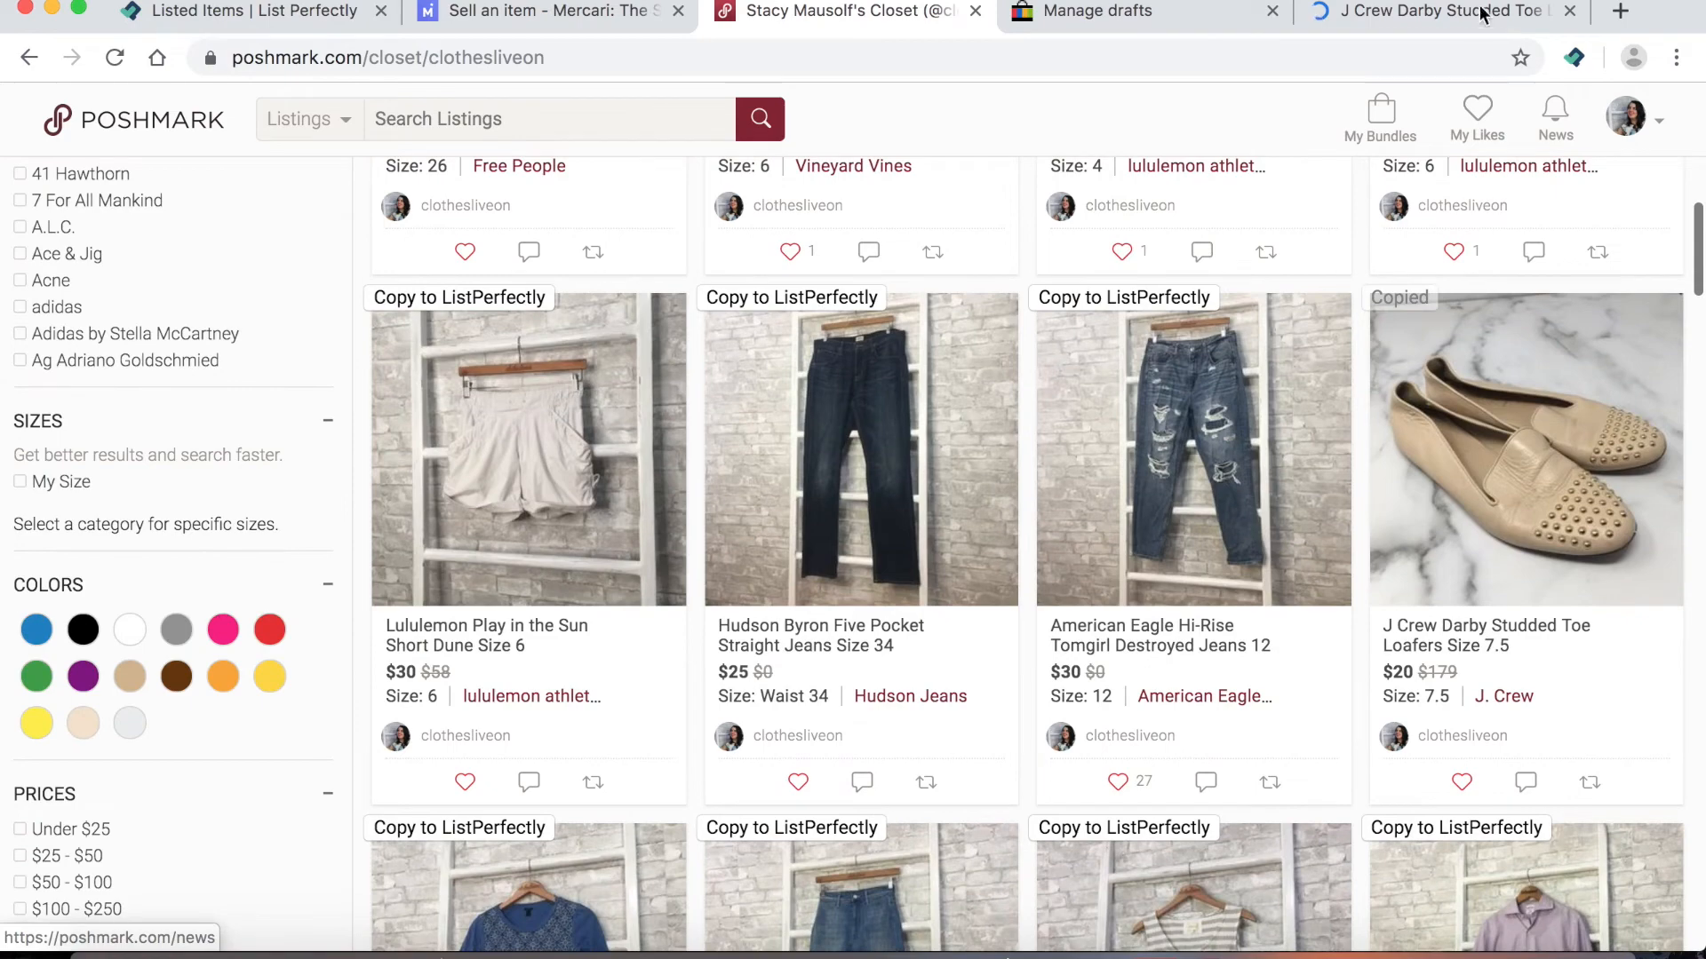
{"action": "left_click", "coordinate": [1457, 11]}
{"action": "scroll", "coordinate": [456, 486], "scroll_direction": "down", "scroll_amount": 2}
{"action": "scroll", "coordinate": [456, 486], "scroll_direction": "down", "scroll_amount": 4}
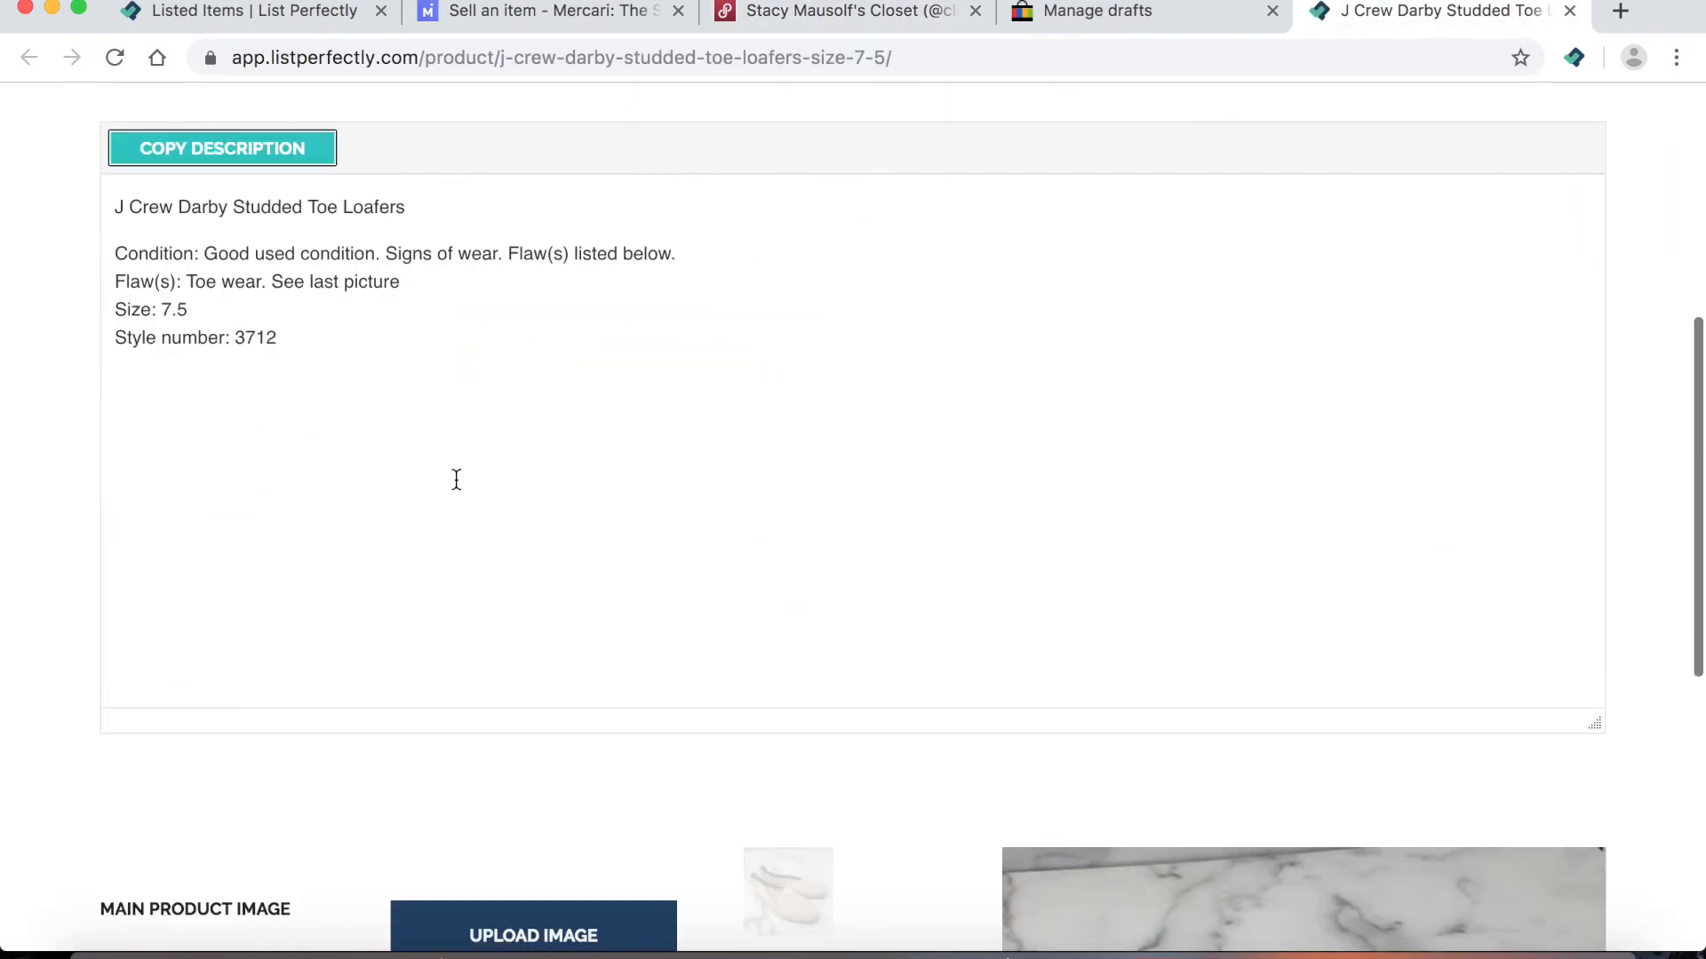
{"action": "scroll", "coordinate": [444, 493], "scroll_direction": "up", "scroll_amount": 6}
{"action": "scroll", "coordinate": [334, 702], "scroll_direction": "down", "scroll_amount": 10}
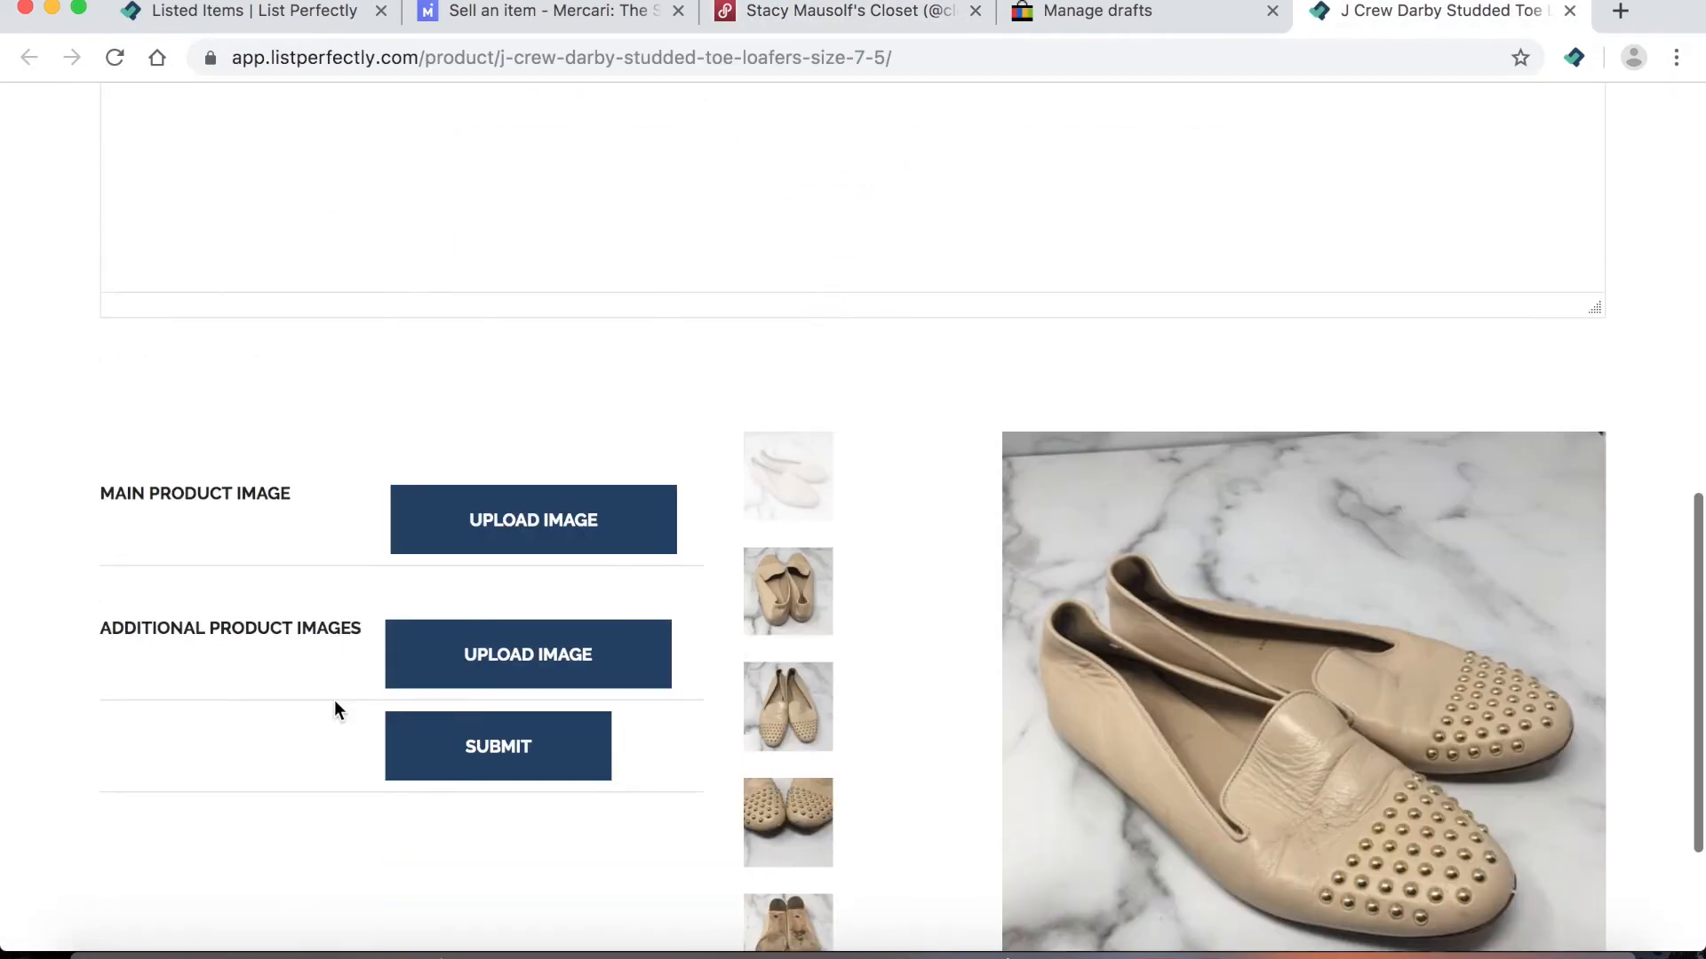
{"action": "scroll", "coordinate": [599, 483], "scroll_direction": "up", "scroll_amount": 10}
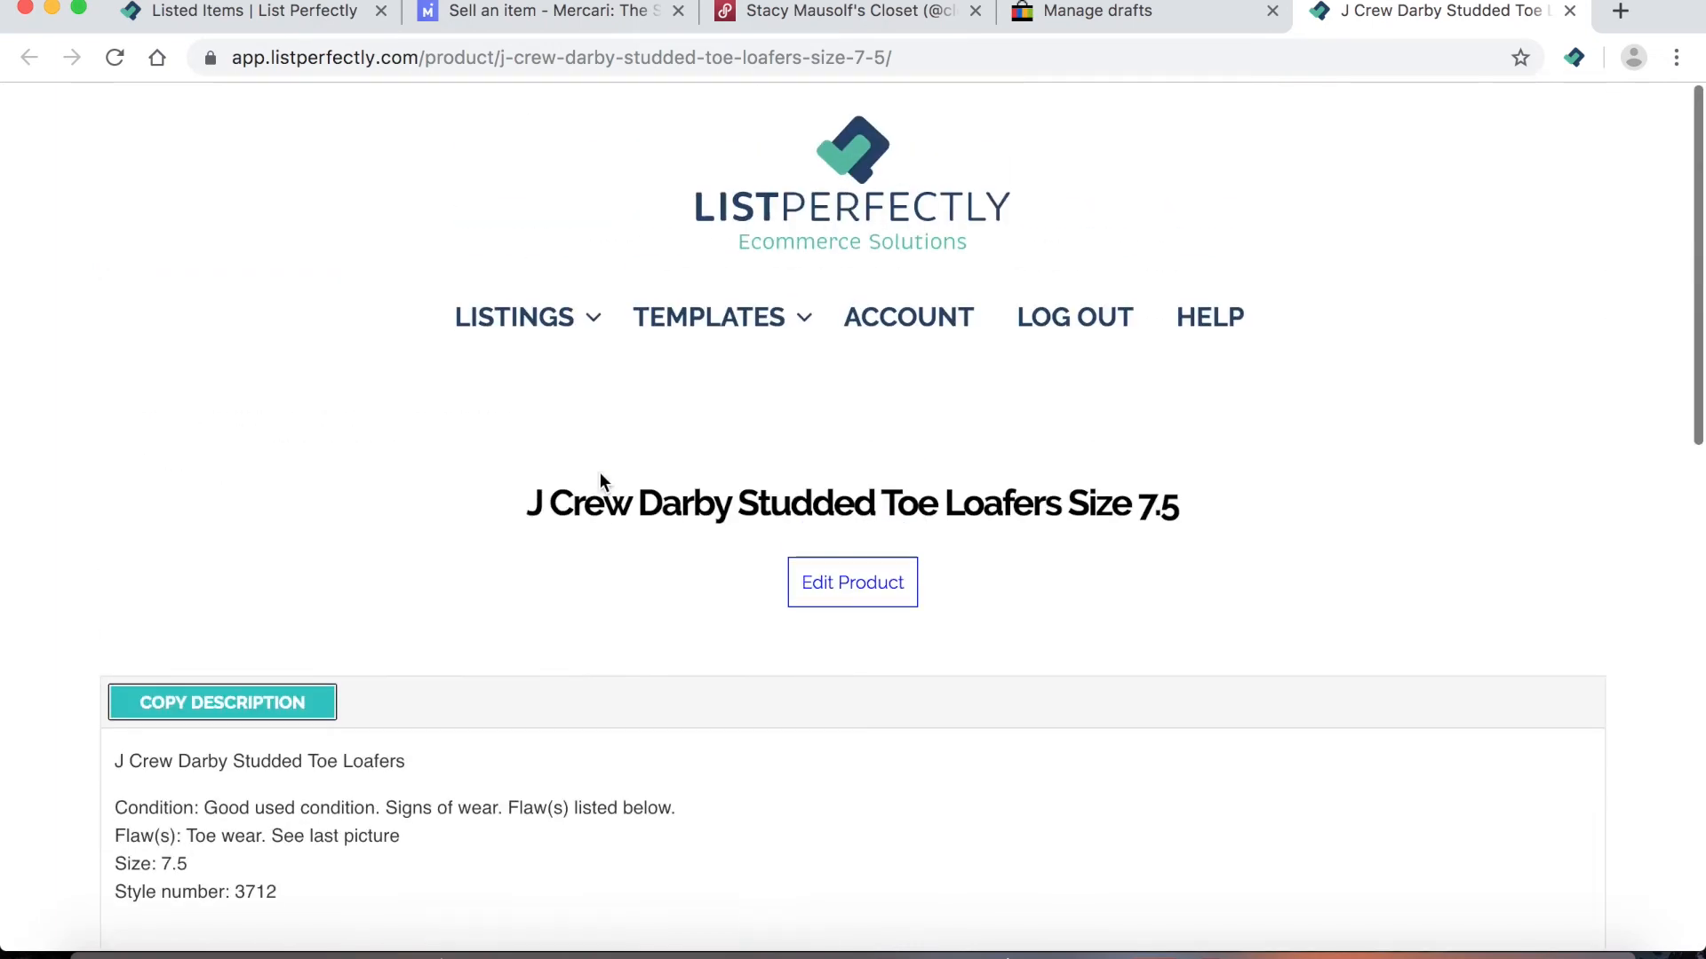
{"action": "scroll", "coordinate": [599, 483], "scroll_direction": "down", "scroll_amount": 1}
View the J Crew loafers from the List Perfectly listings overview and show the marketplaces they can be copied to
{"action": "mouse_move", "coordinate": [552, 182]}
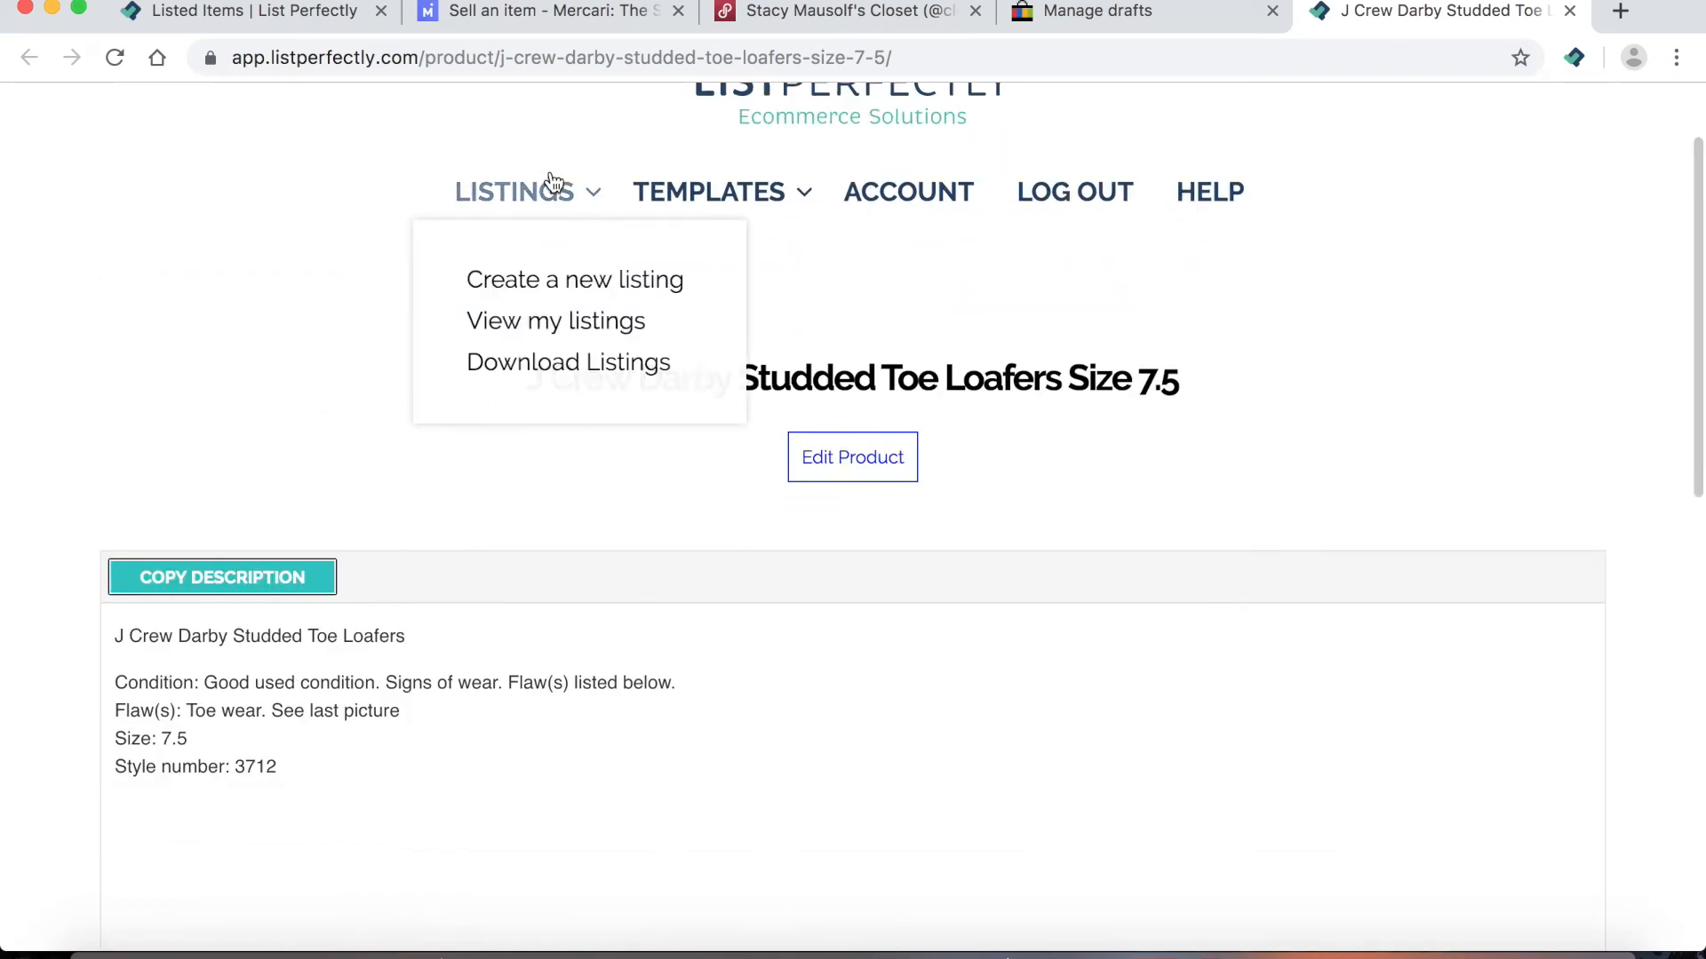
{"action": "left_click", "coordinate": [562, 325]}
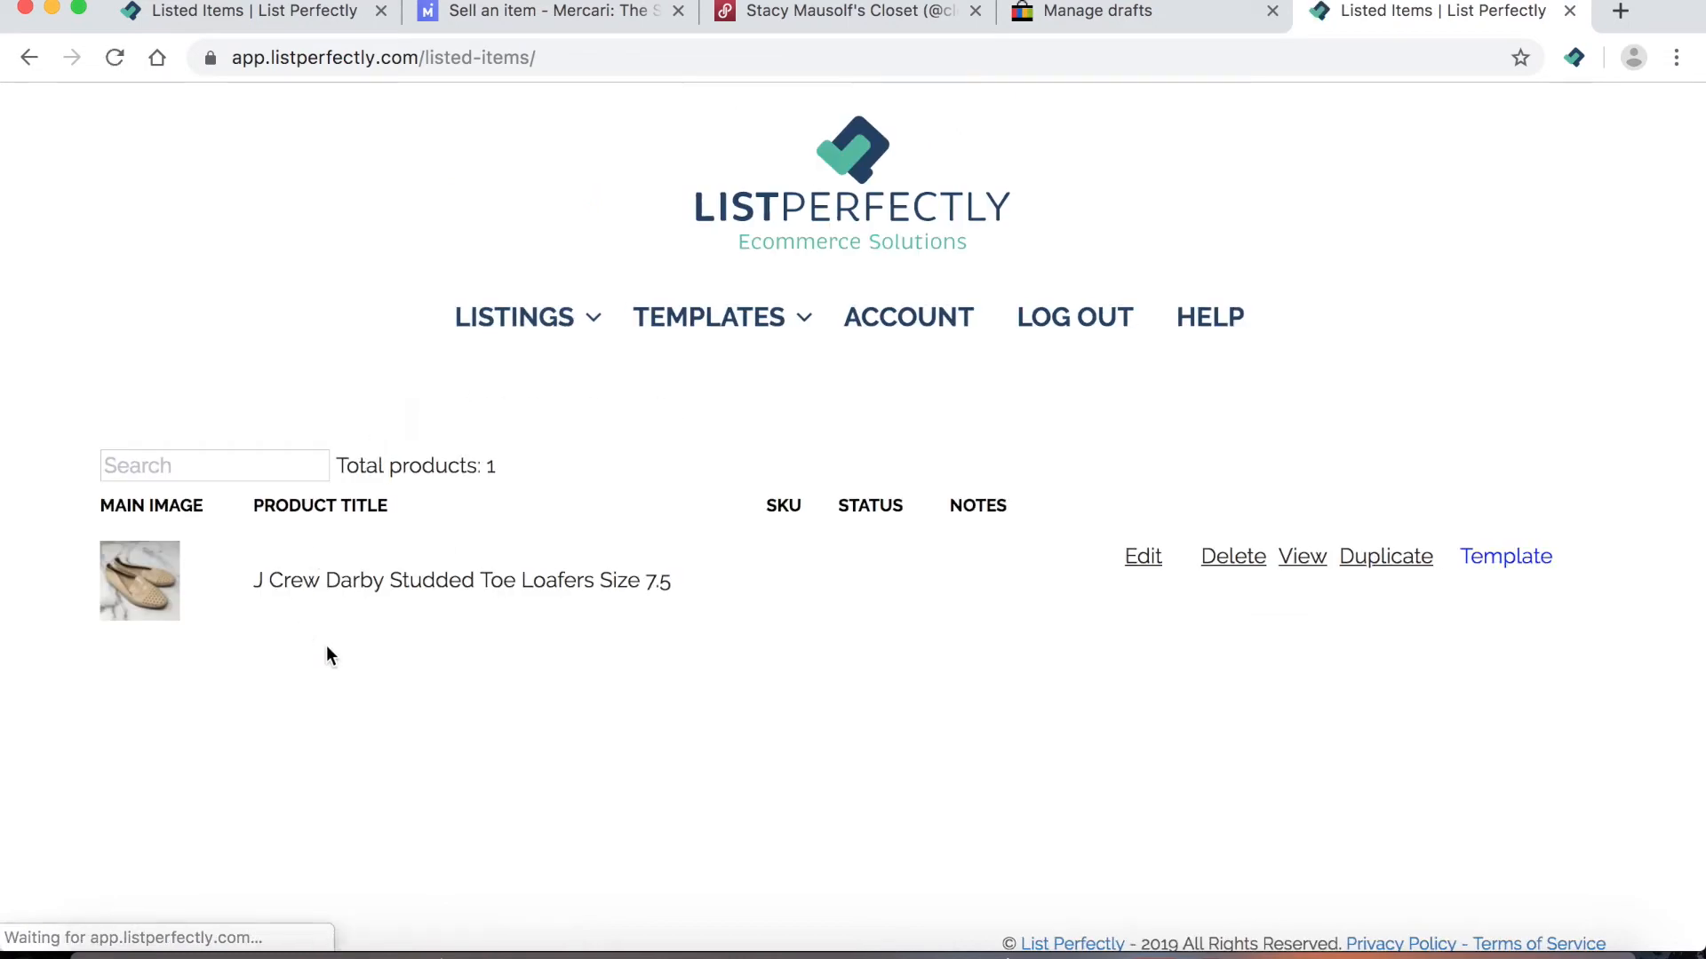
{"action": "left_click", "coordinate": [1297, 575]}
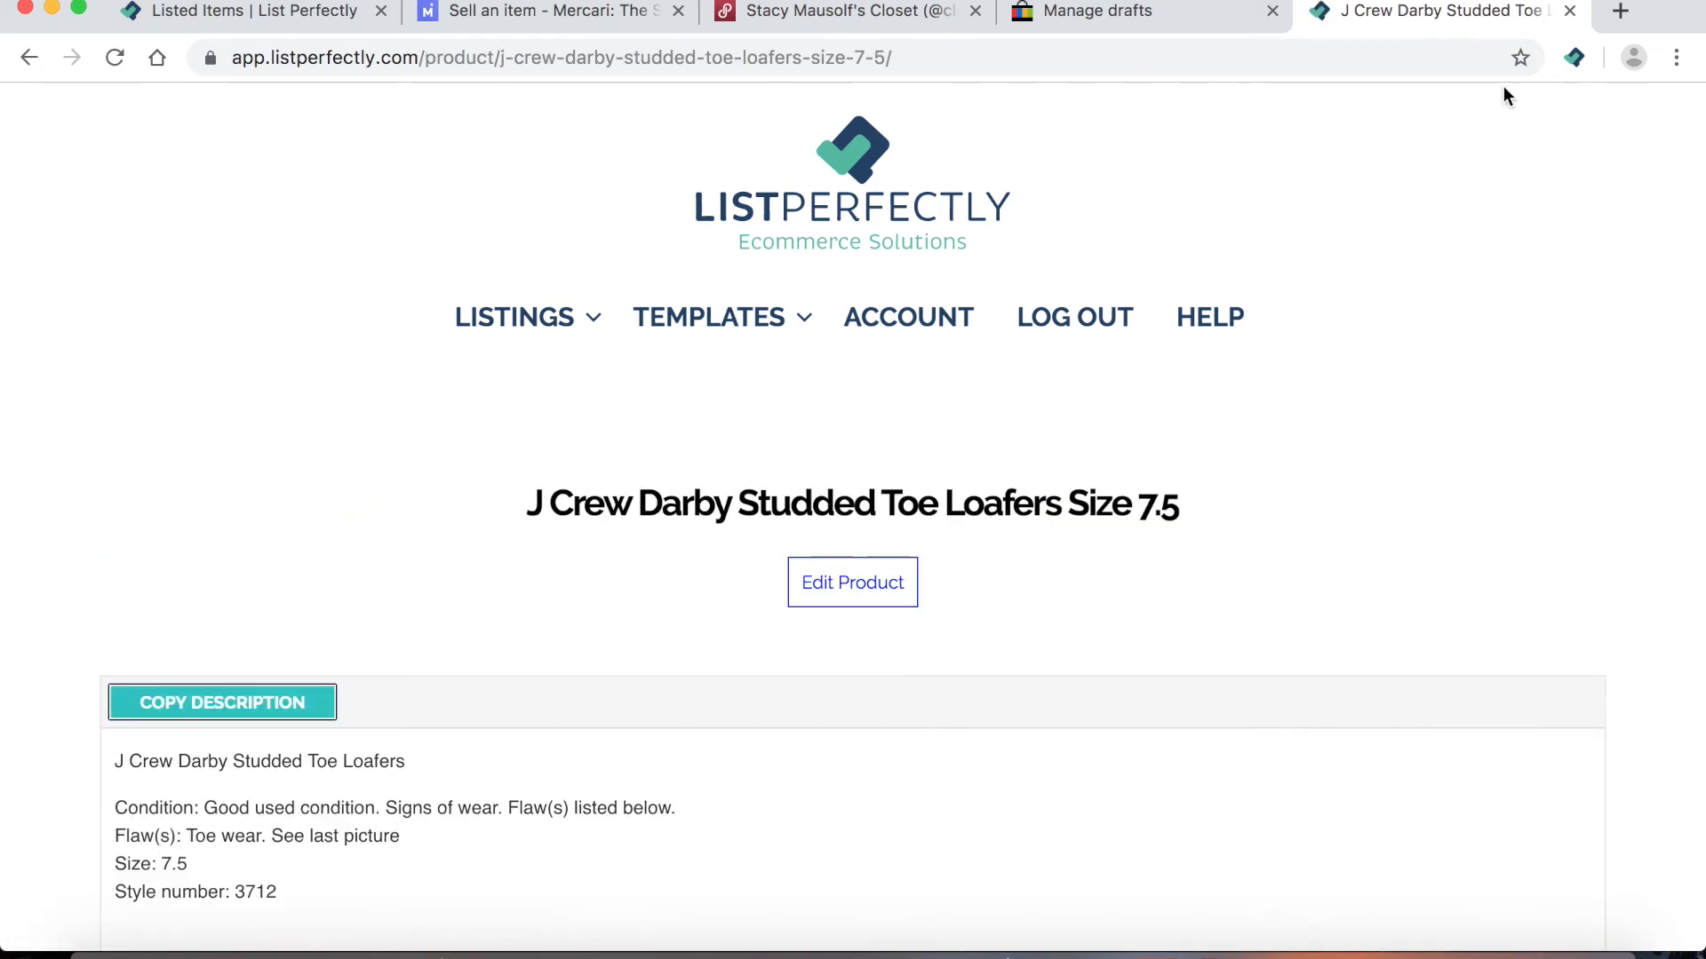
{"action": "left_click", "coordinate": [1574, 57]}
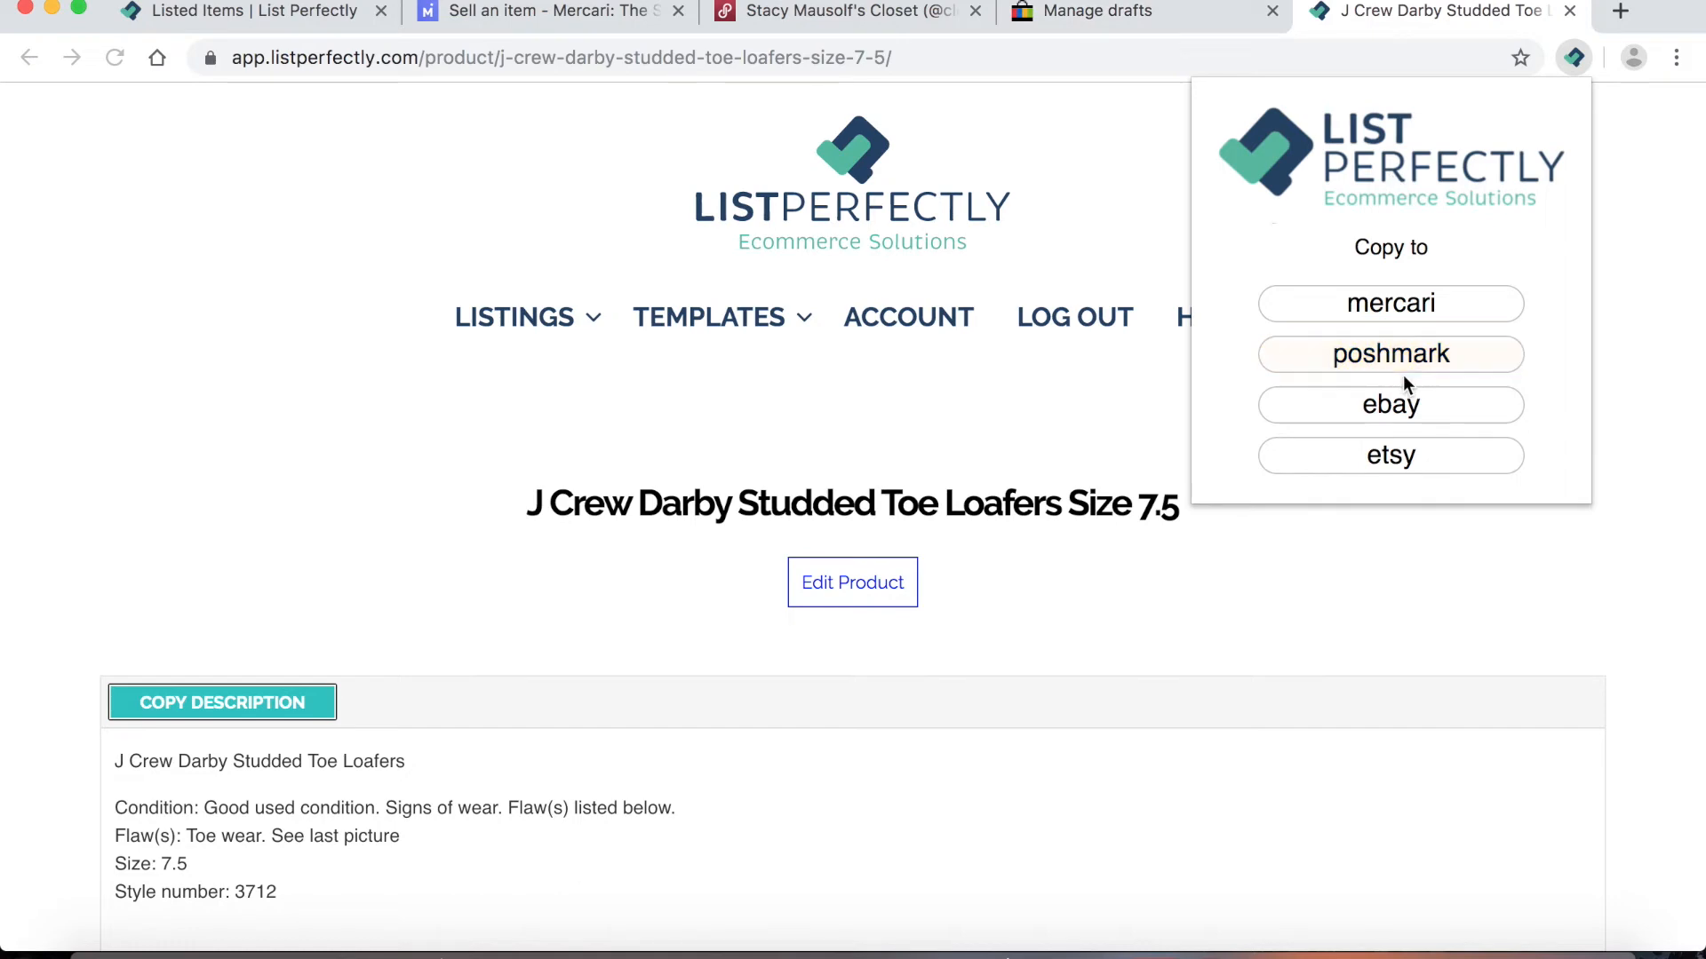
{"action": "left_click", "coordinate": [805, 12]}
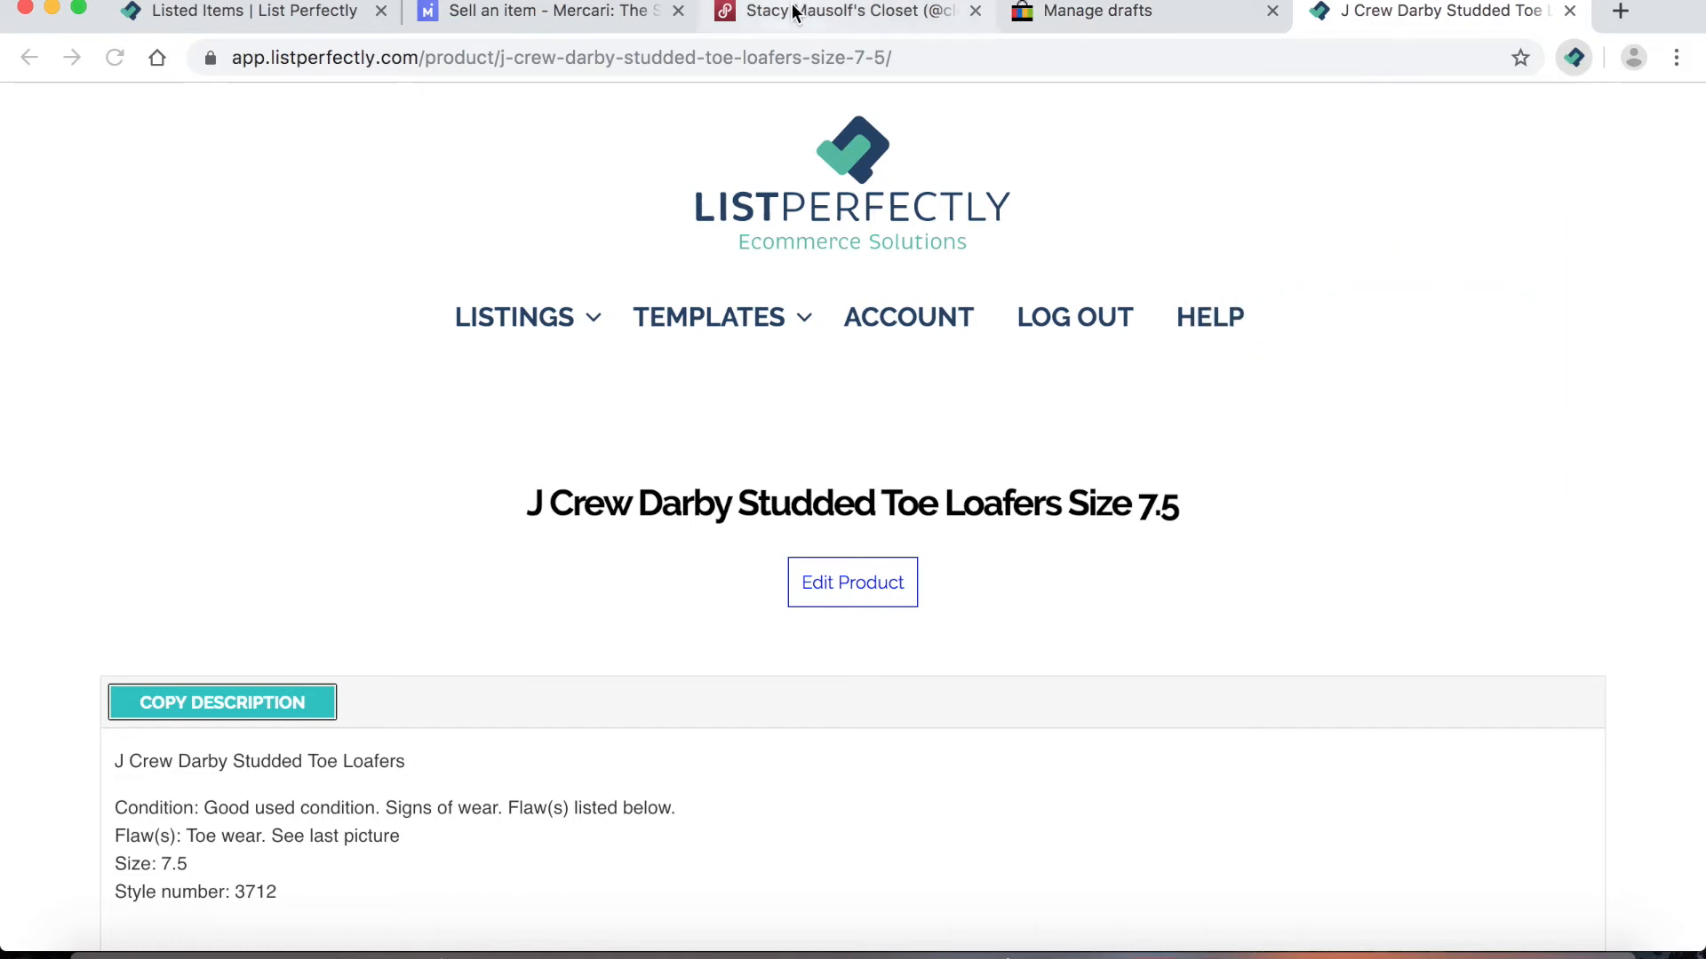
{"action": "left_click", "coordinate": [1433, 14]}
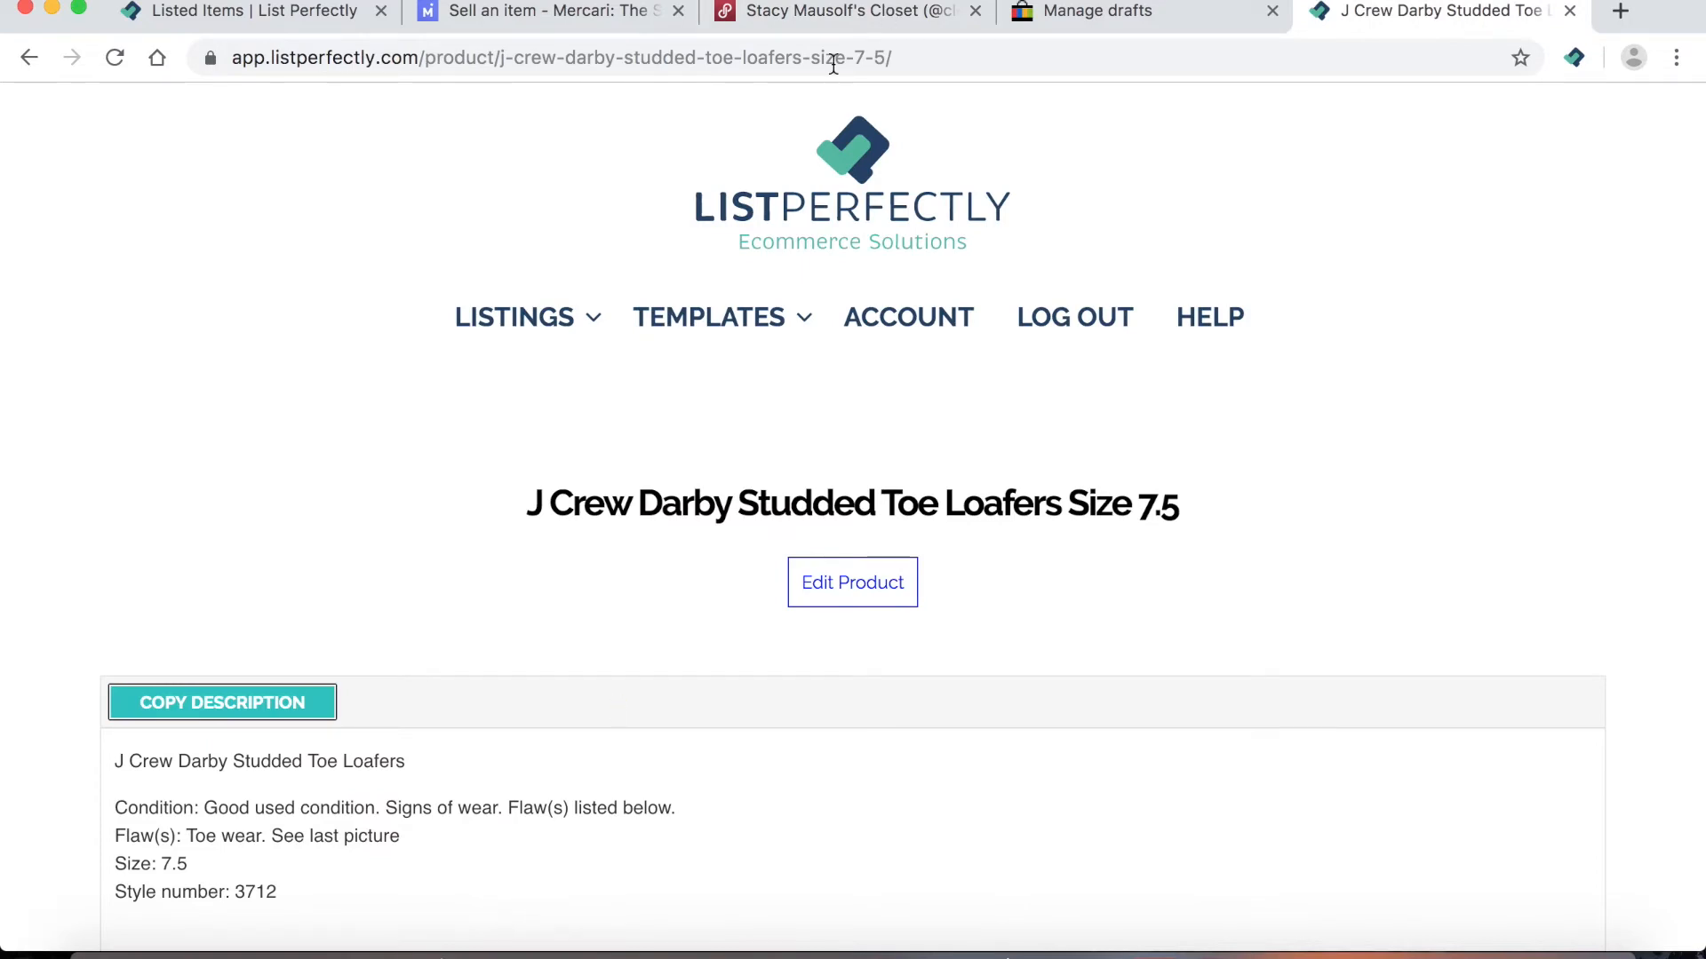
Try to copy the J Crew loafers from List Perfectly to Poshmark with the Poshmark closet page open
{"action": "left_click", "coordinate": [844, 19]}
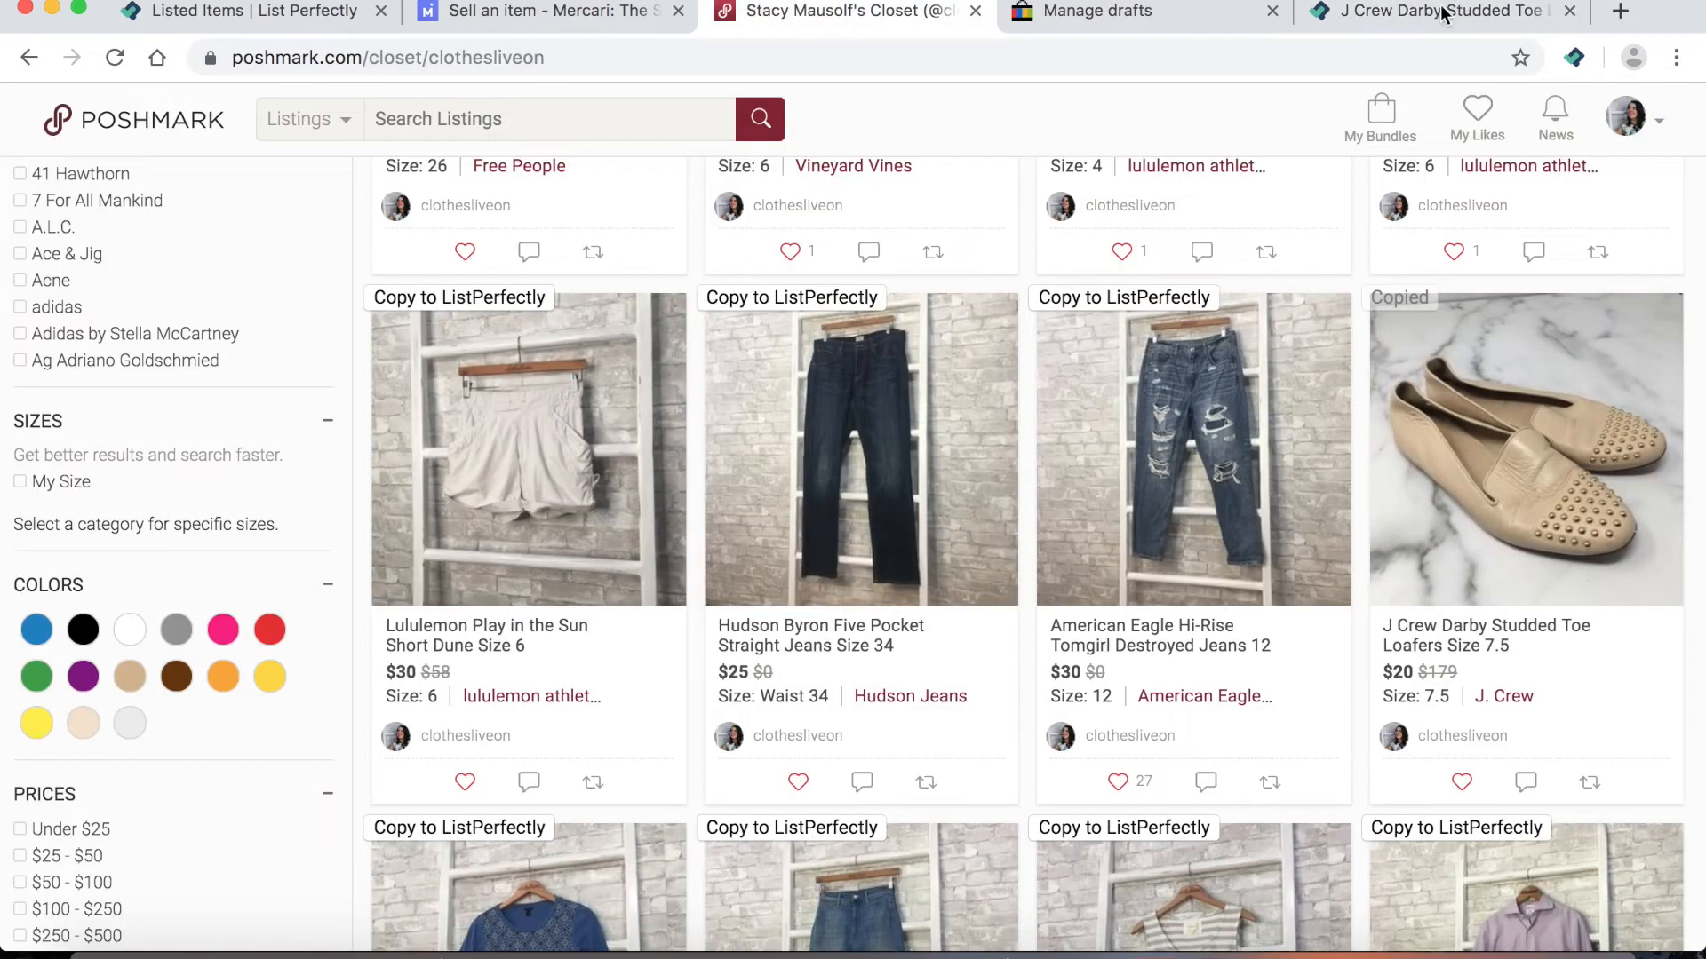
{"action": "left_click", "coordinate": [1443, 12]}
{"action": "scroll", "coordinate": [1095, 551], "scroll_direction": "down", "scroll_amount": 10}
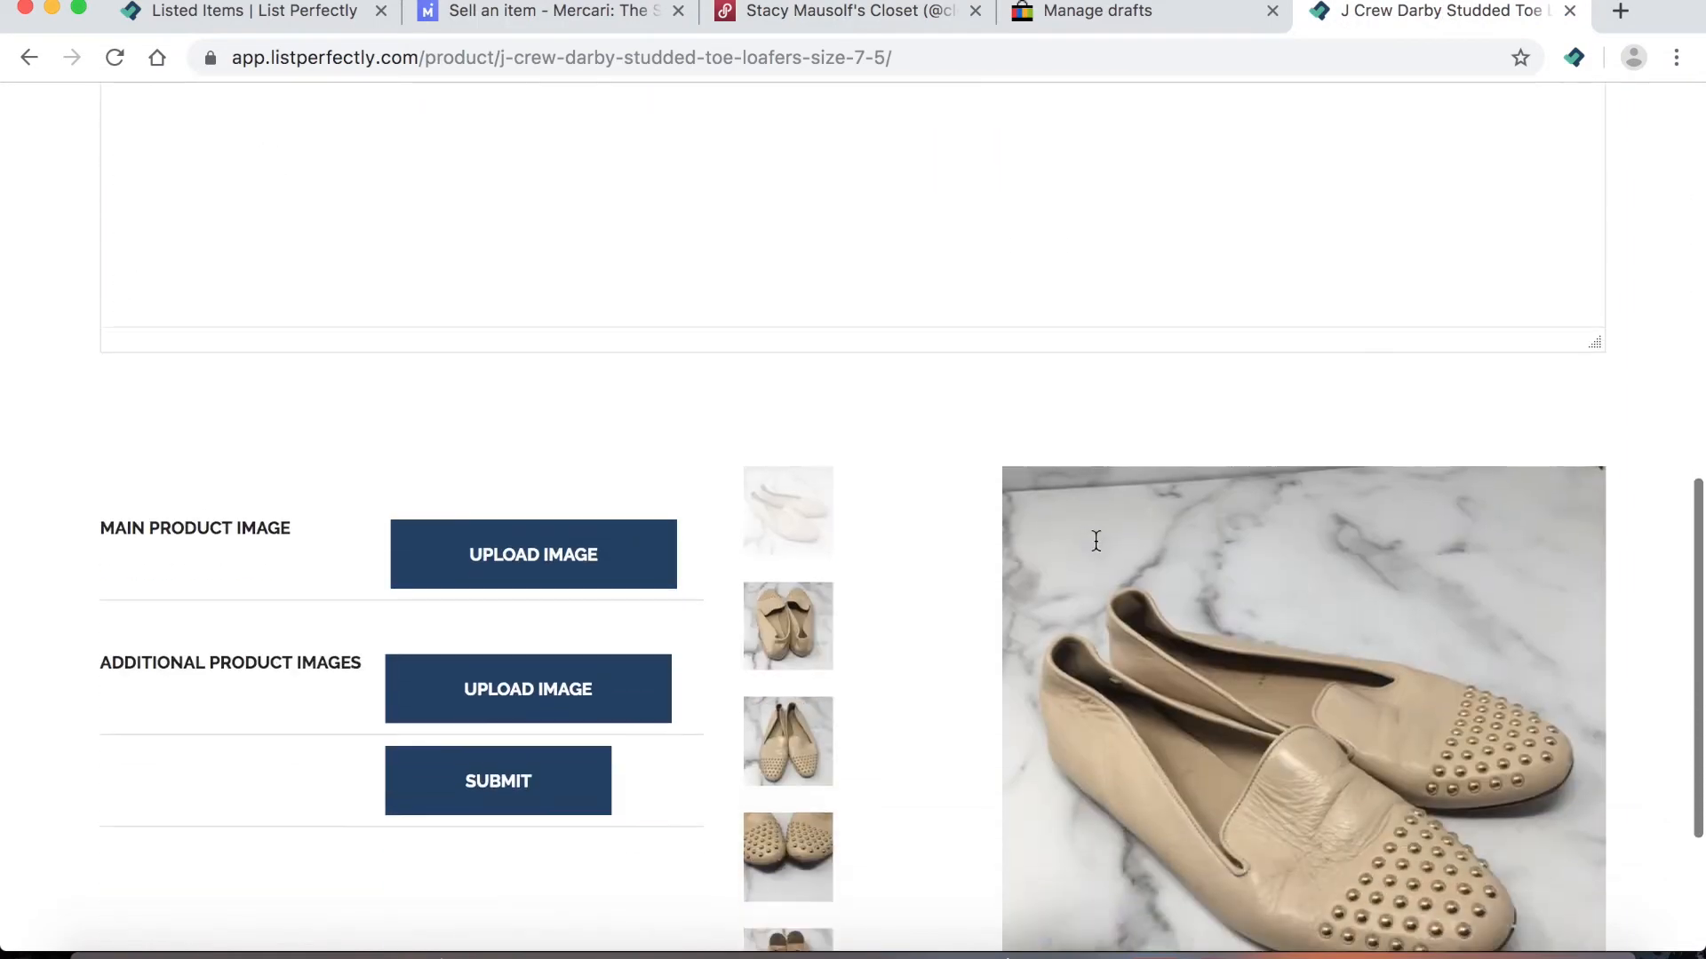
{"action": "scroll", "coordinate": [1095, 551], "scroll_direction": "up", "scroll_amount": 10}
{"action": "left_click", "coordinate": [1574, 58]}
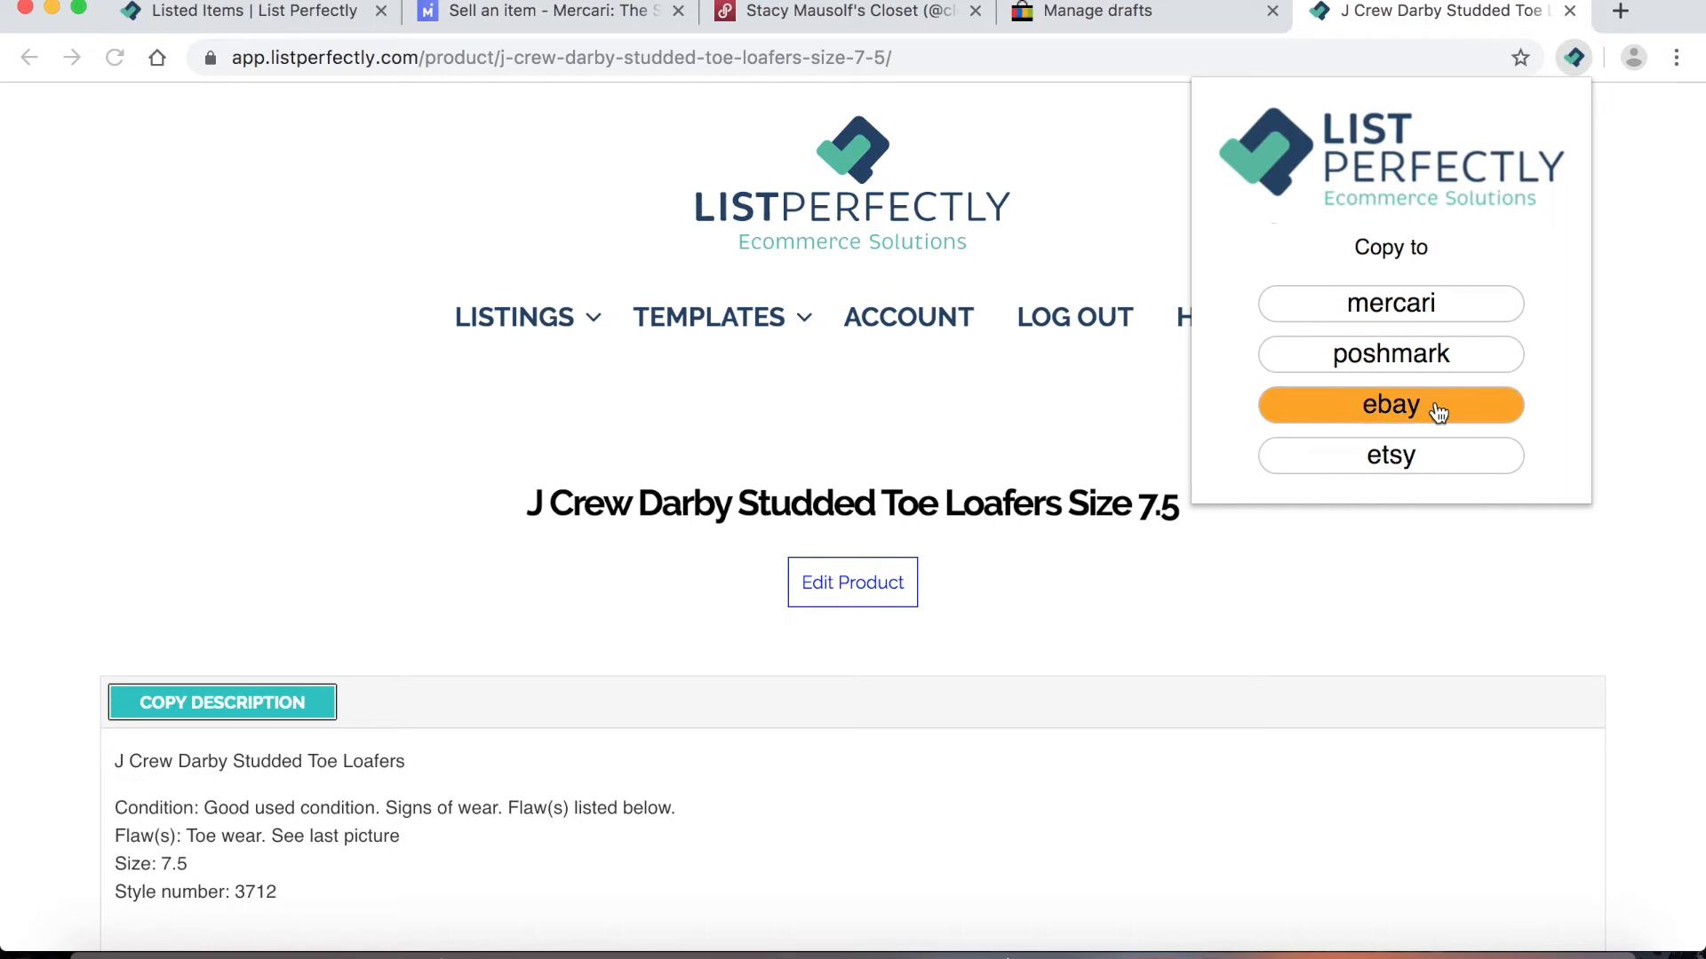
{"action": "left_click", "coordinate": [1436, 357]}
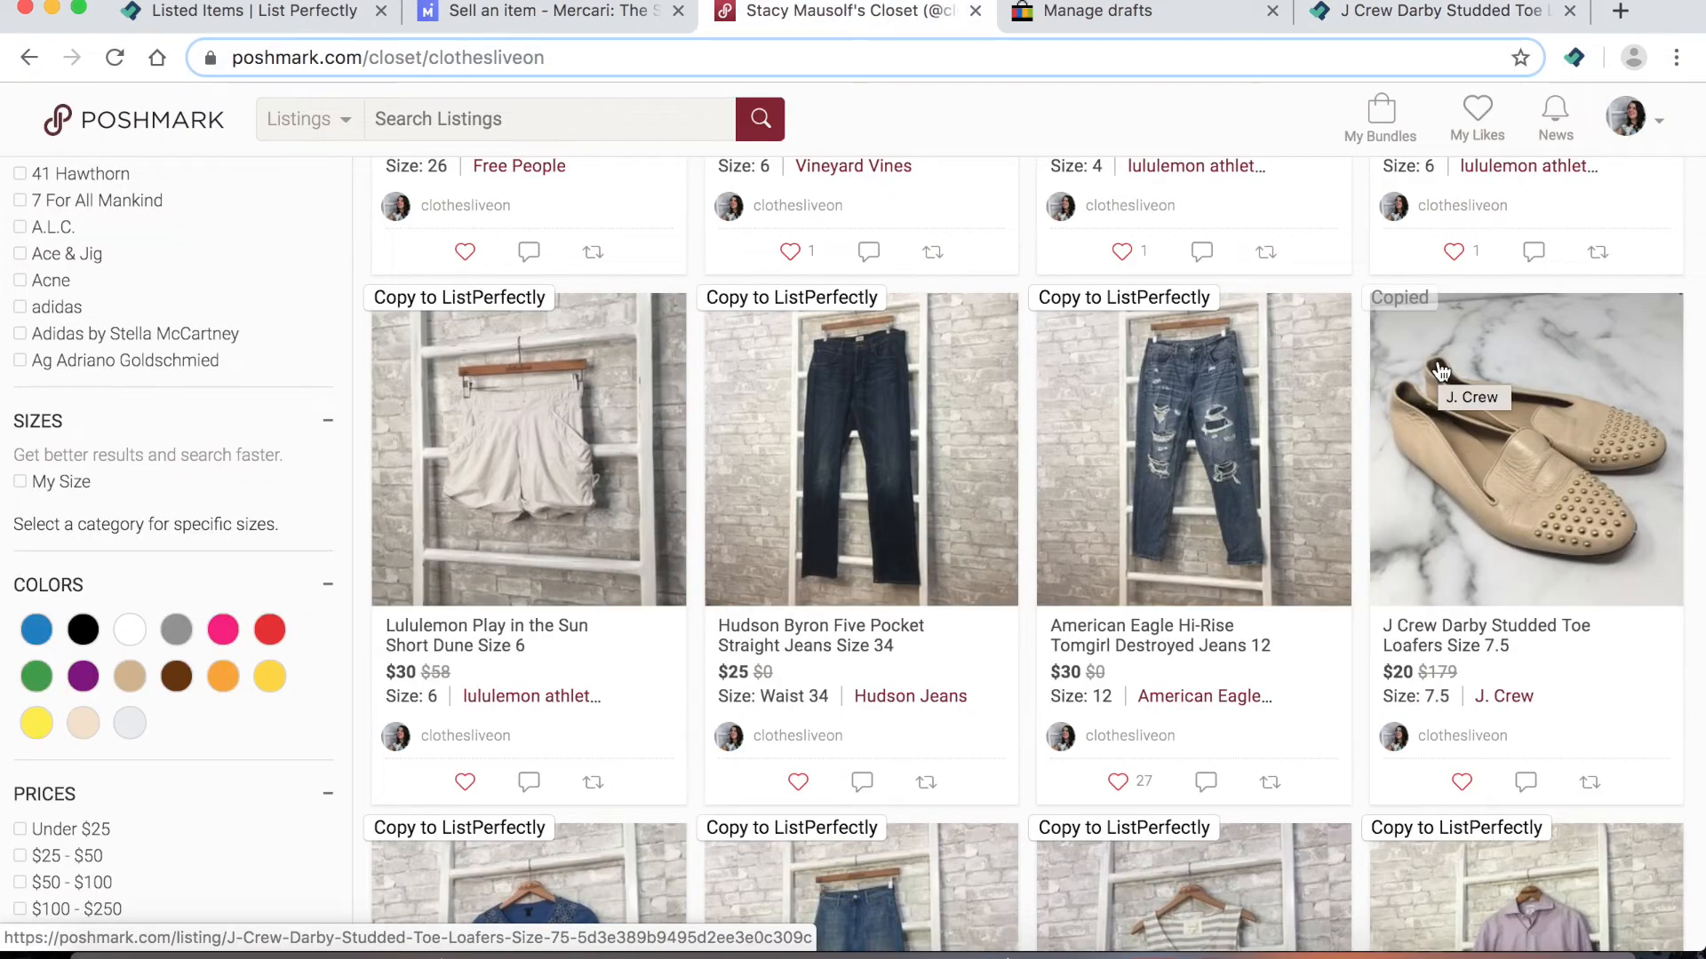
Start a new Poshmark listing and copy the J Crew Darby Studded Toe Loafers from List Perfectly into it
{"action": "left_click", "coordinate": [1628, 117]}
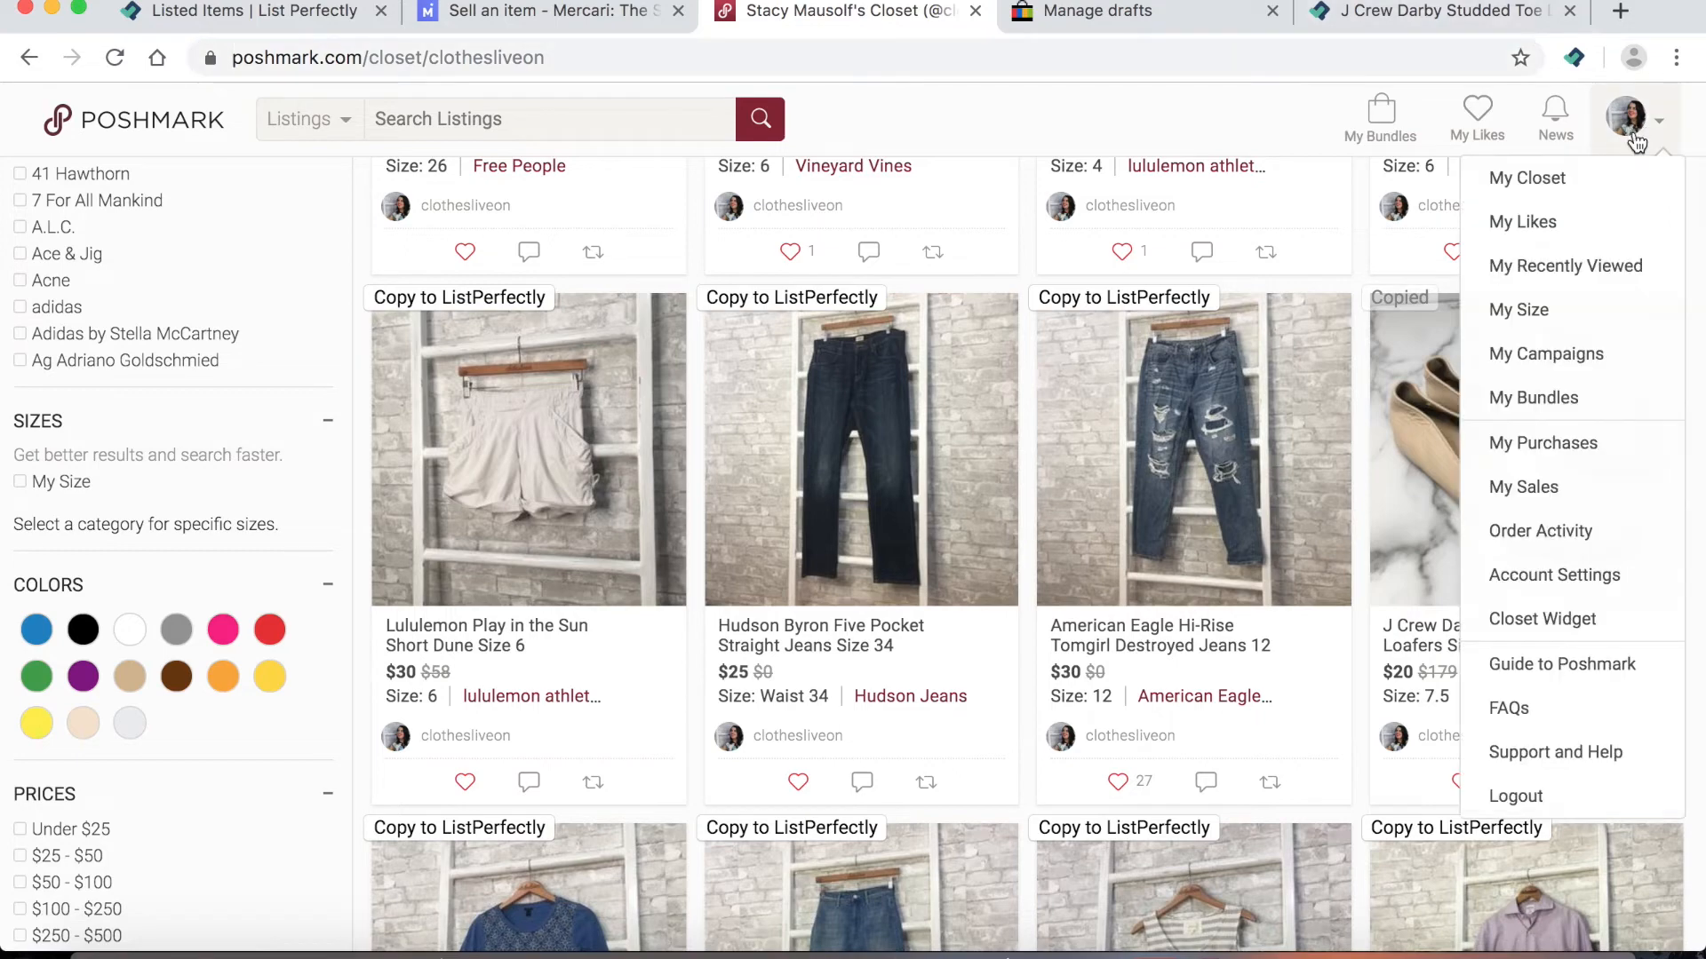
{"action": "scroll", "coordinate": [1260, 686], "scroll_direction": "up", "scroll_amount": 10}
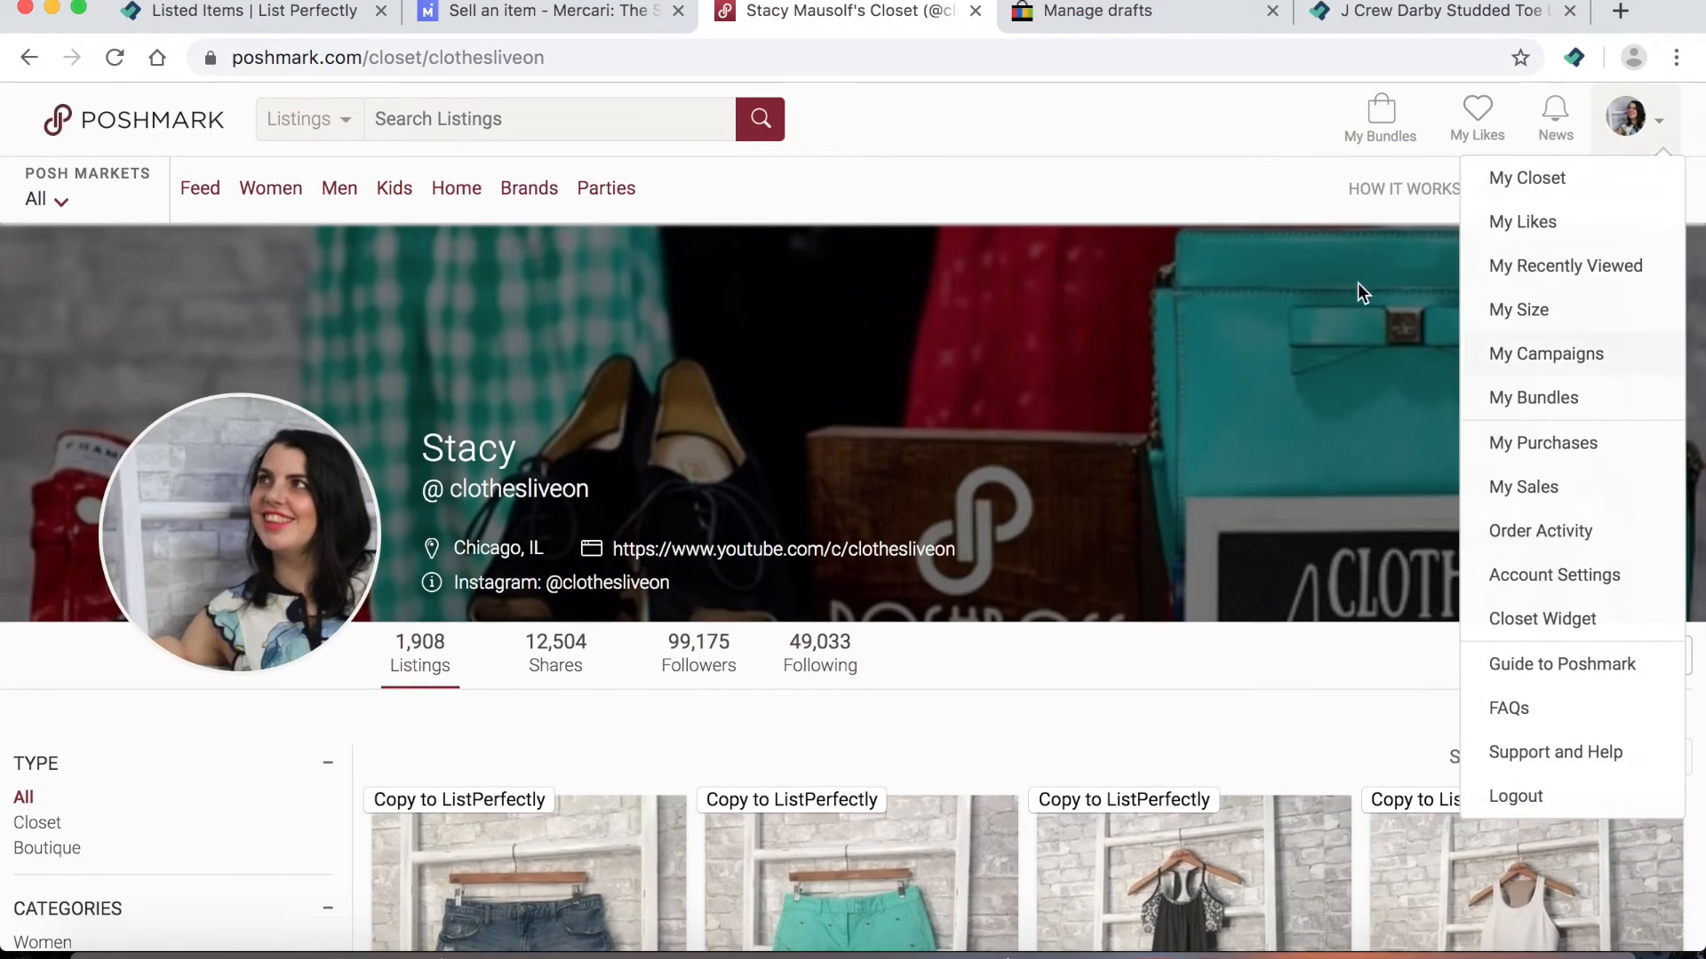
{"action": "left_click", "coordinate": [1510, 189]}
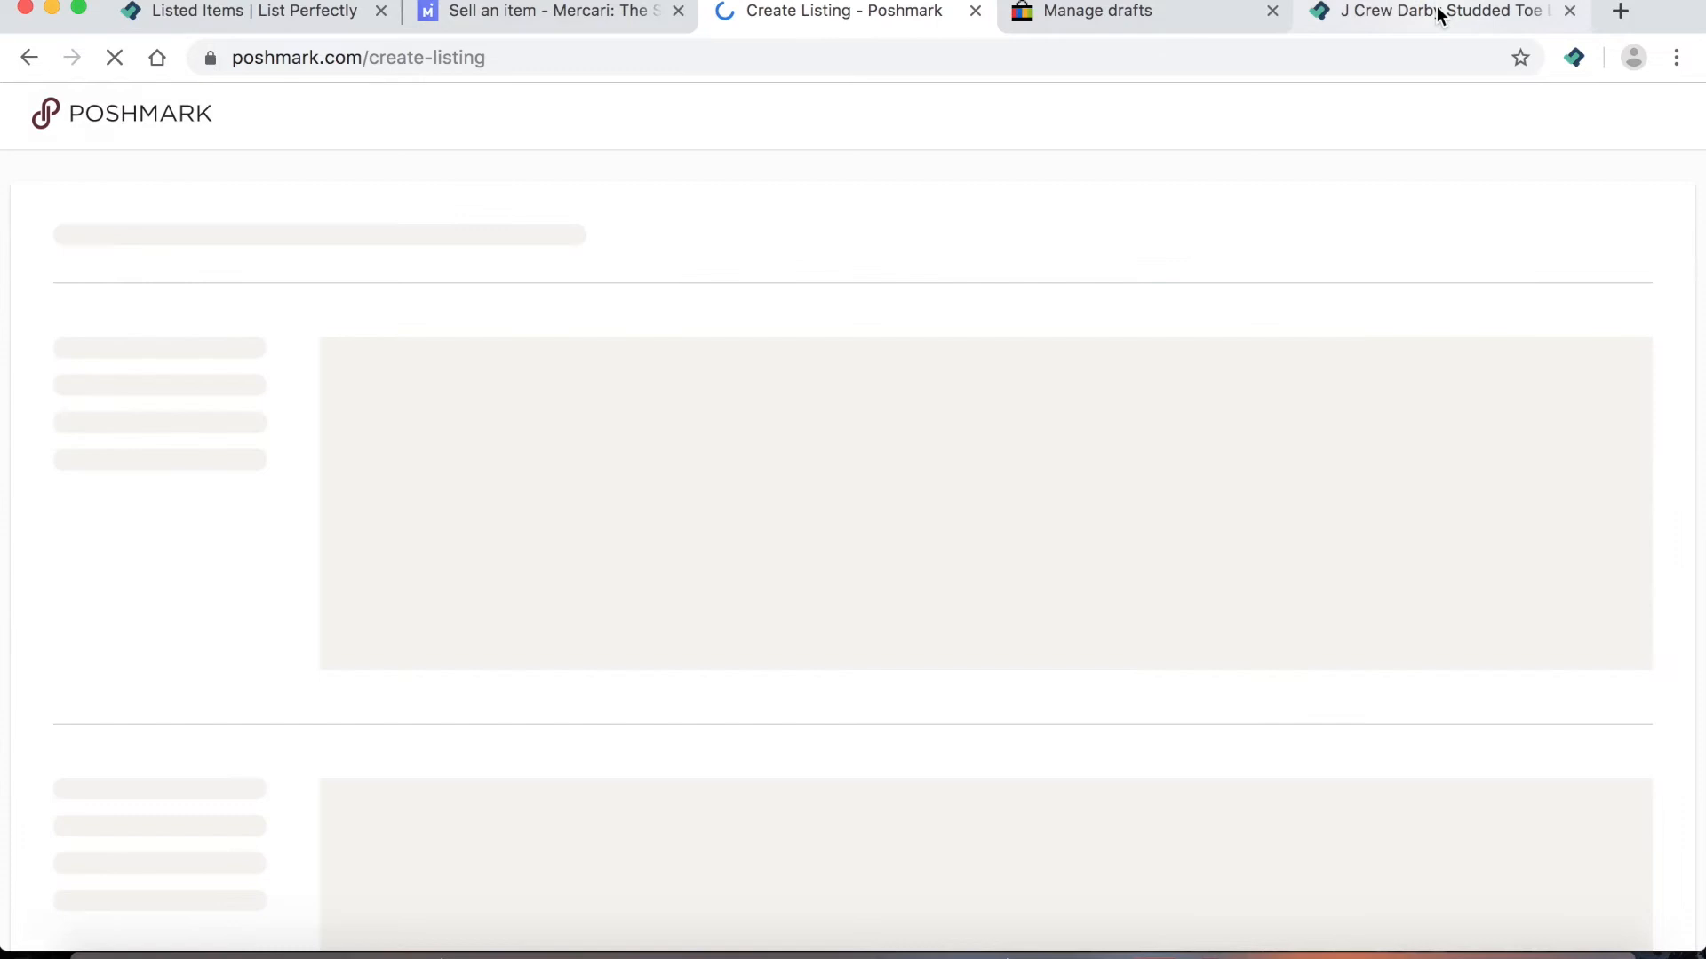
{"action": "left_click", "coordinate": [1439, 15]}
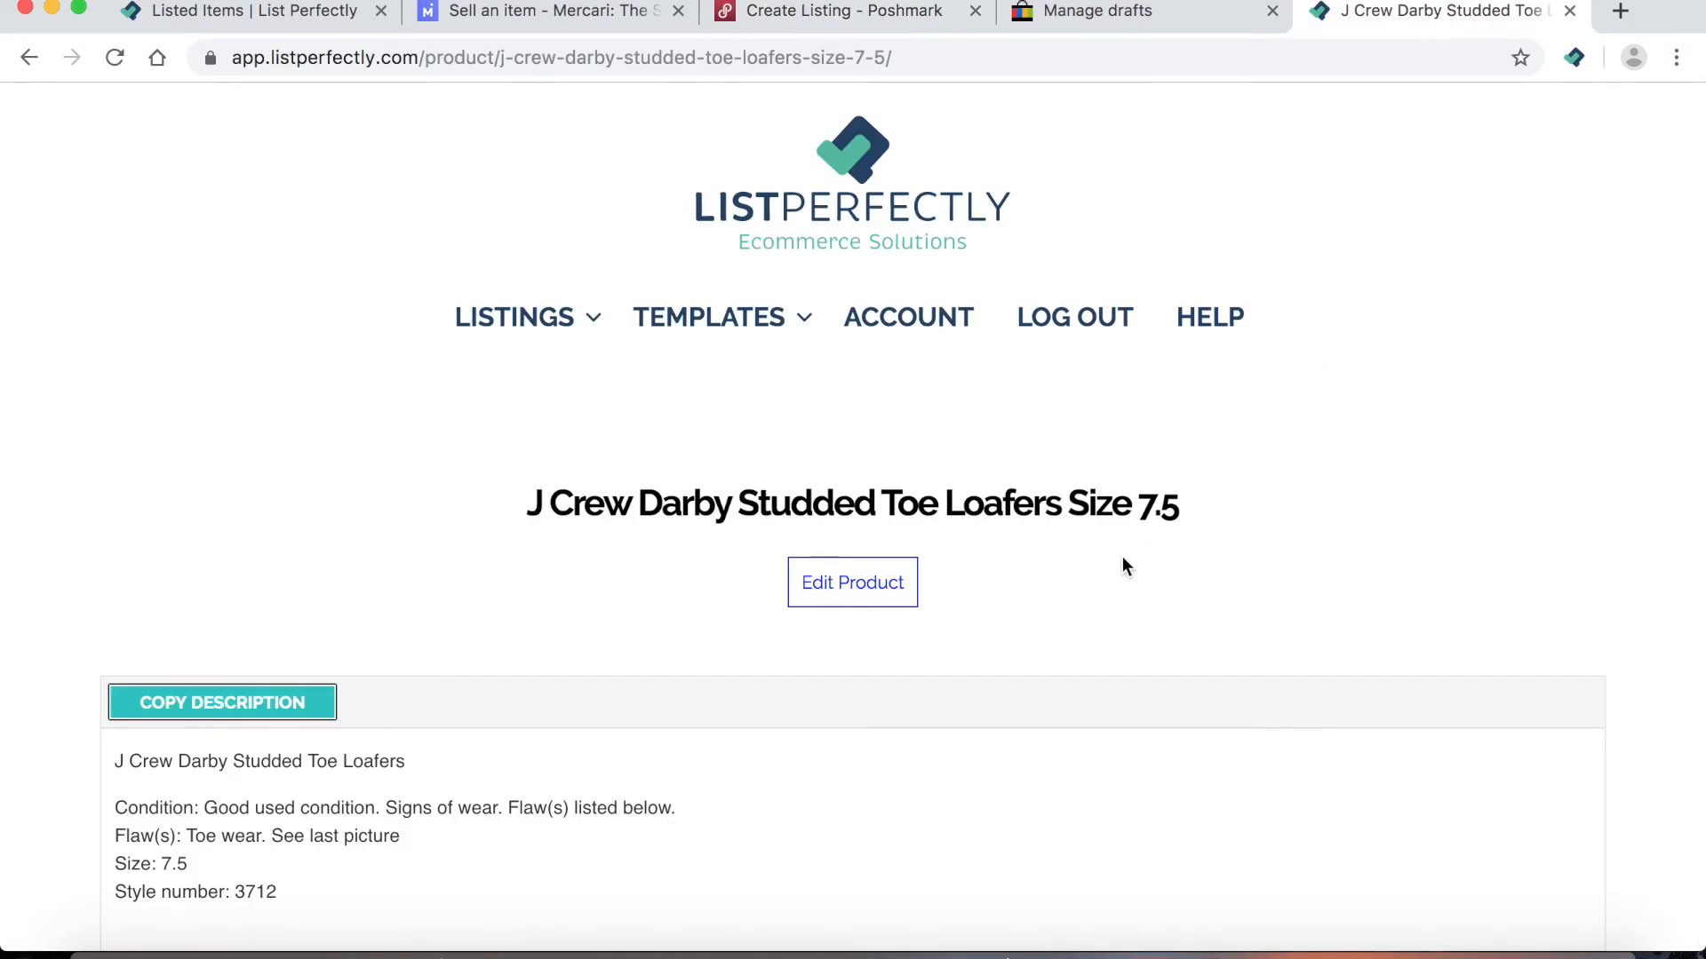
{"action": "left_click", "coordinate": [1575, 59]}
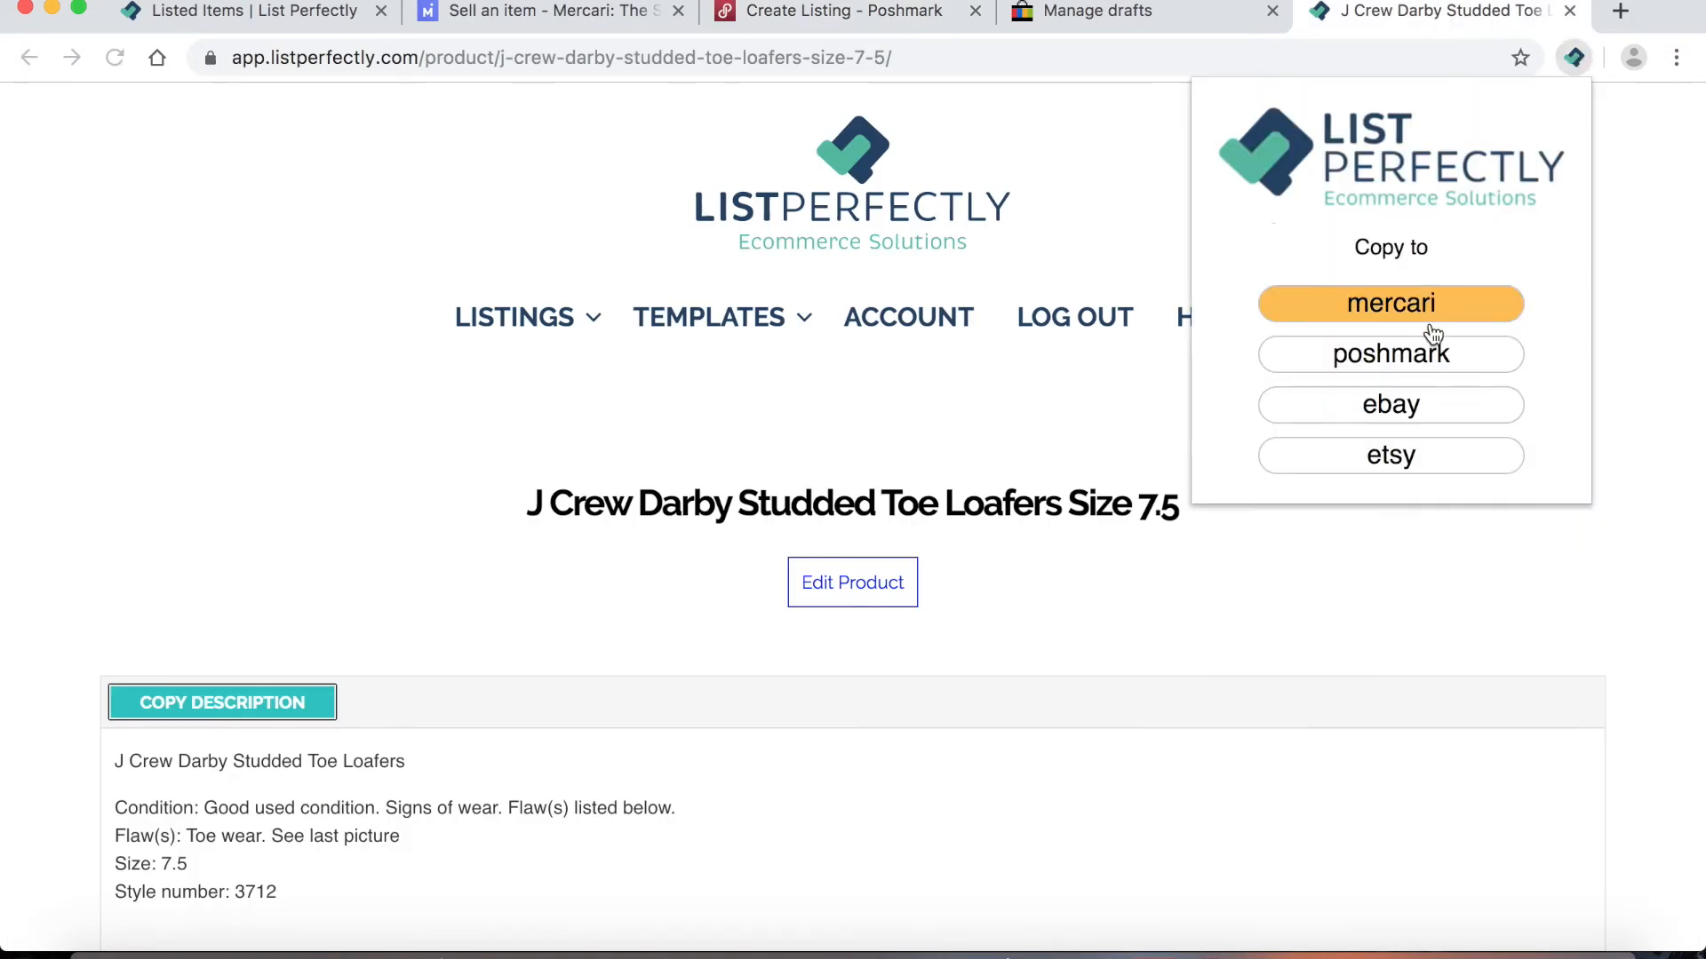
{"action": "left_click", "coordinate": [1426, 352]}
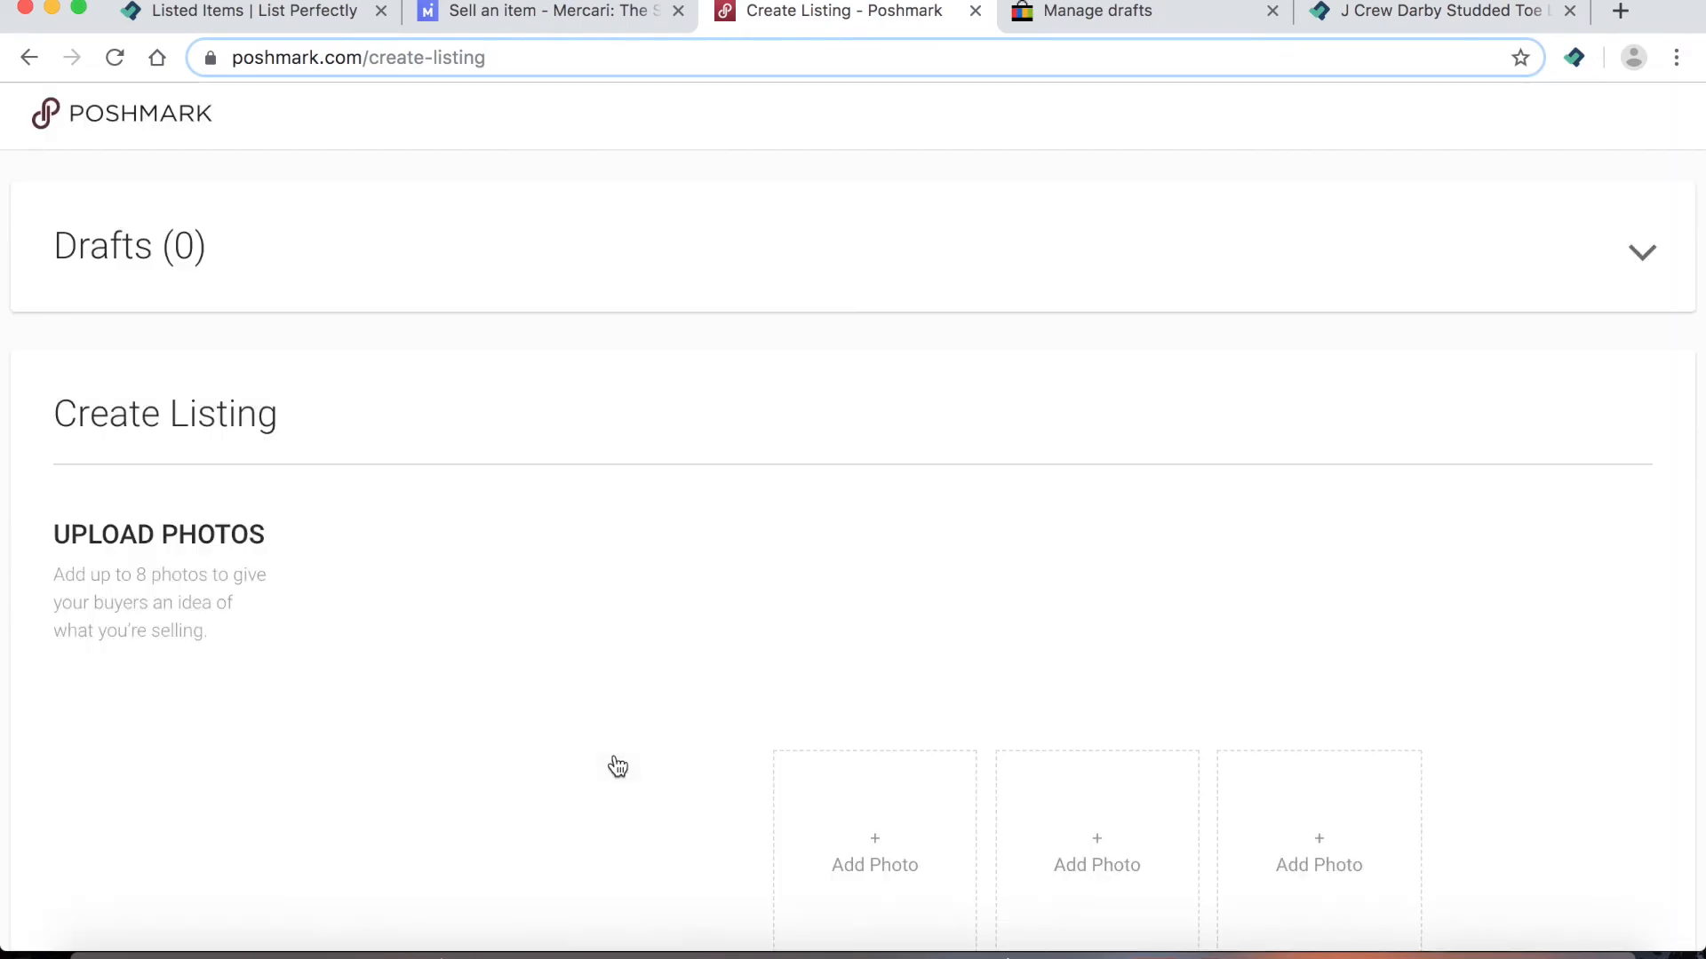
Review the copied loafers details and set the category to Women Shoes with the subcategory Flats & Loafers
{"action": "scroll", "coordinate": [617, 766], "scroll_direction": "down", "scroll_amount": 20}
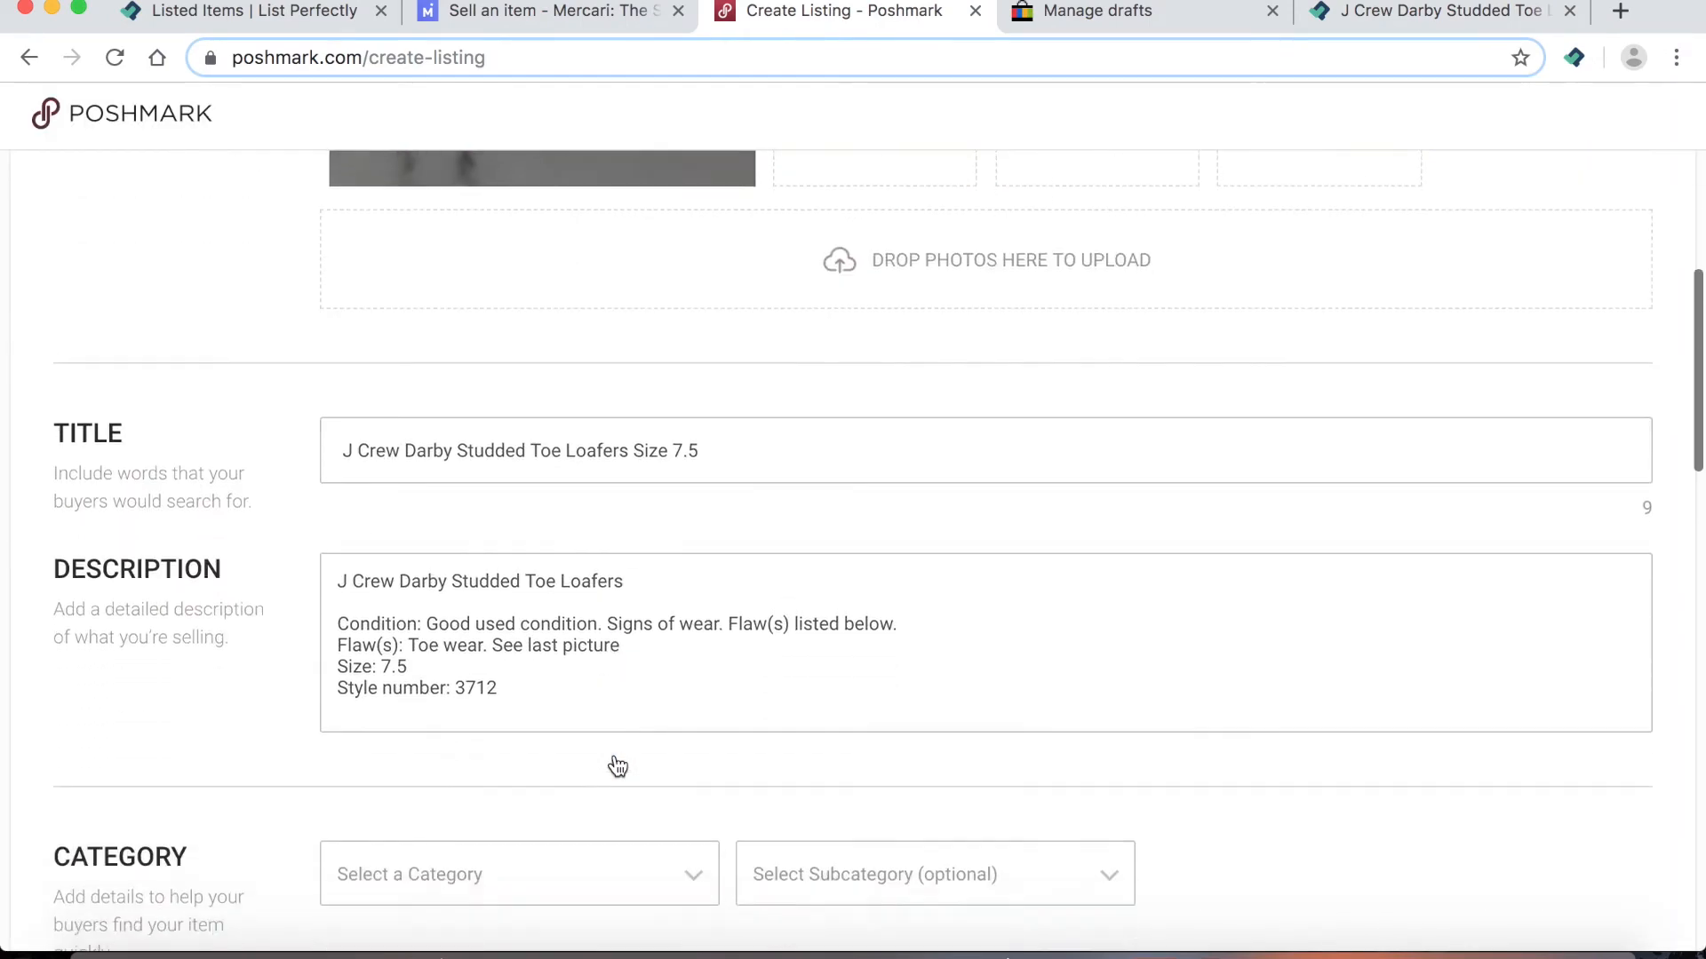
{"action": "scroll", "coordinate": [615, 754], "scroll_direction": "up", "scroll_amount": 10}
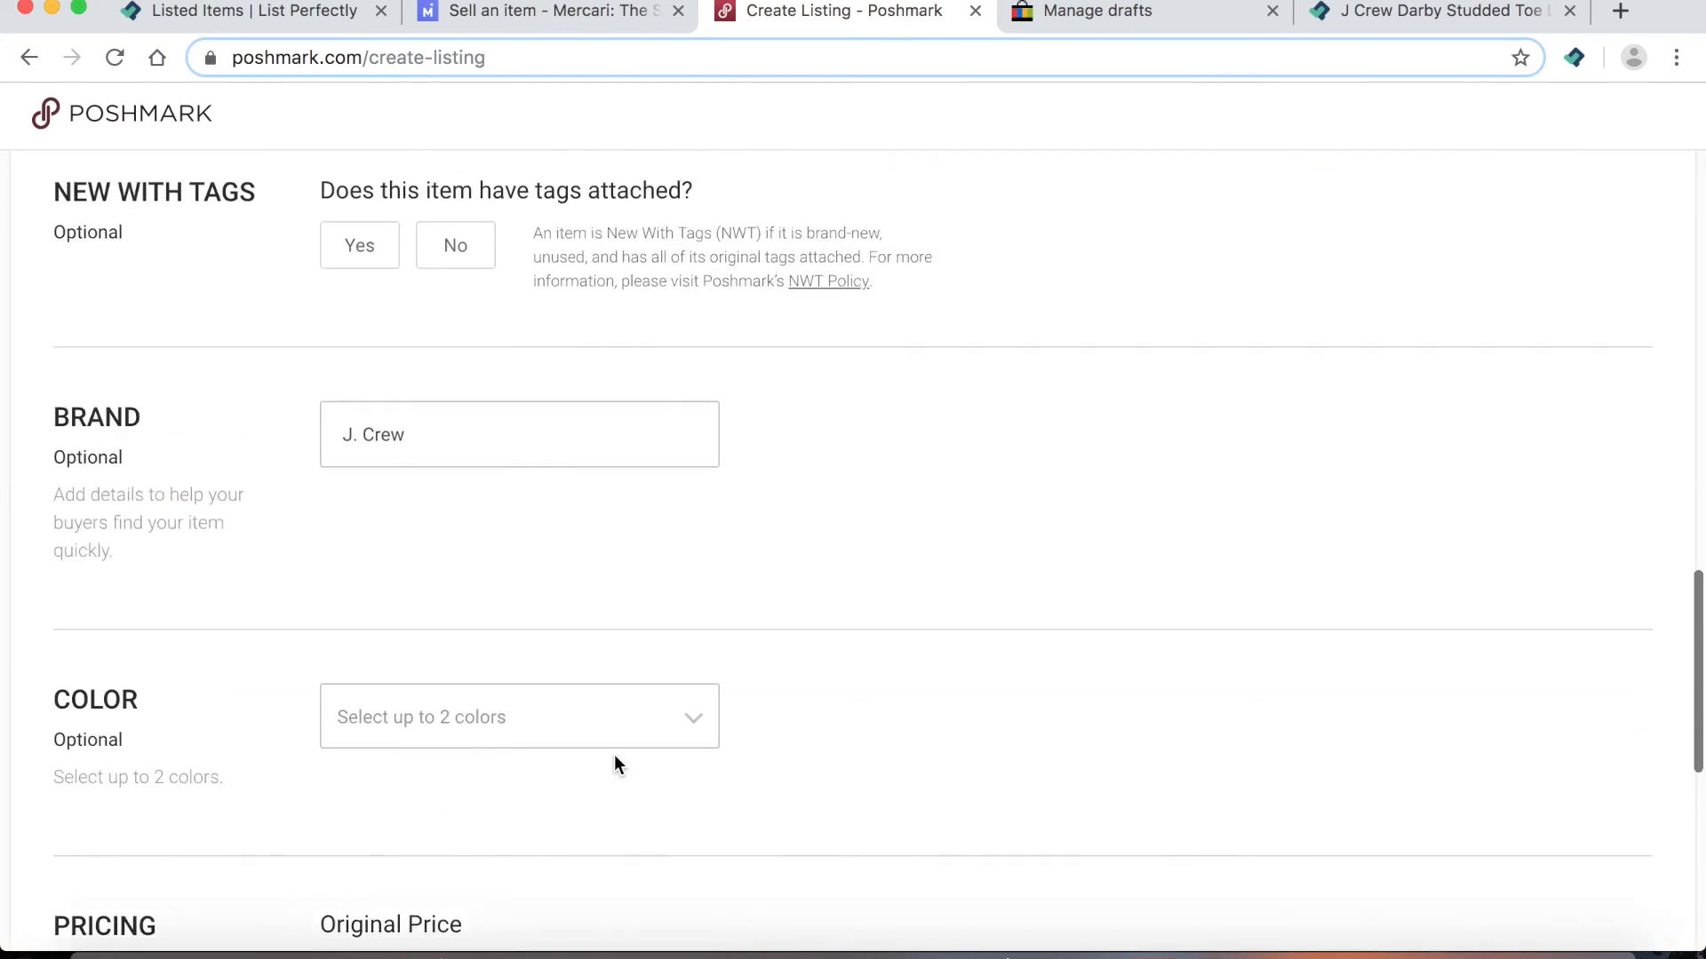
{"action": "left_click", "coordinate": [687, 364]}
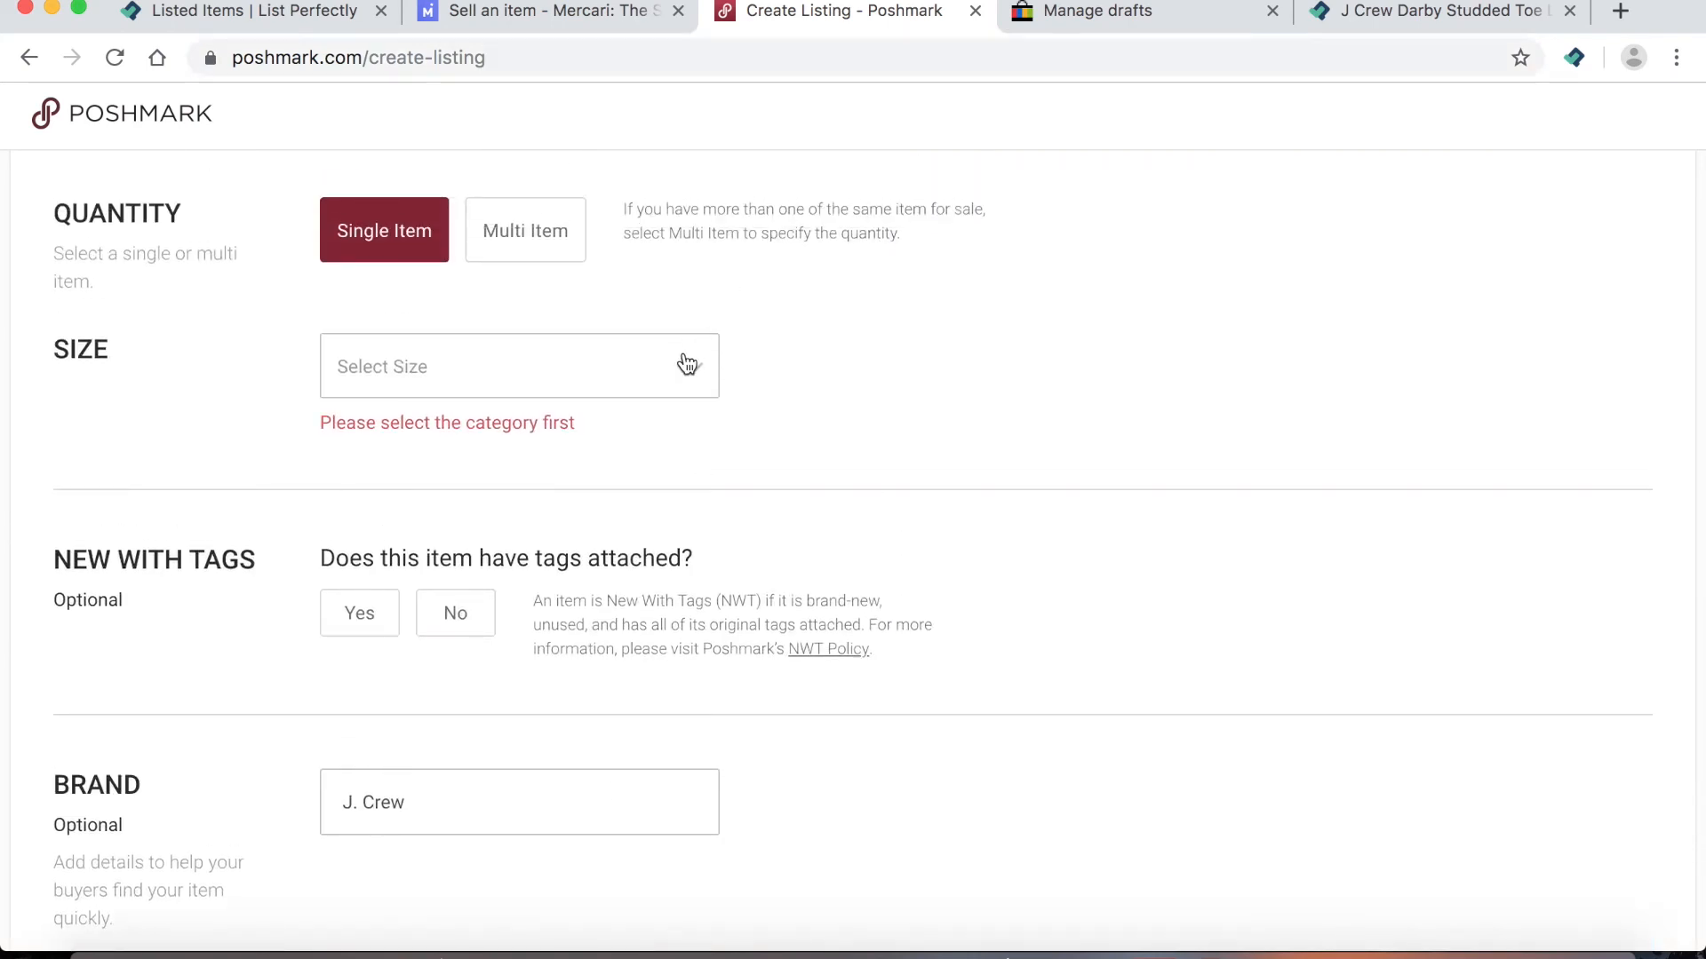
{"action": "scroll", "coordinate": [708, 347], "scroll_direction": "up", "scroll_amount": 10}
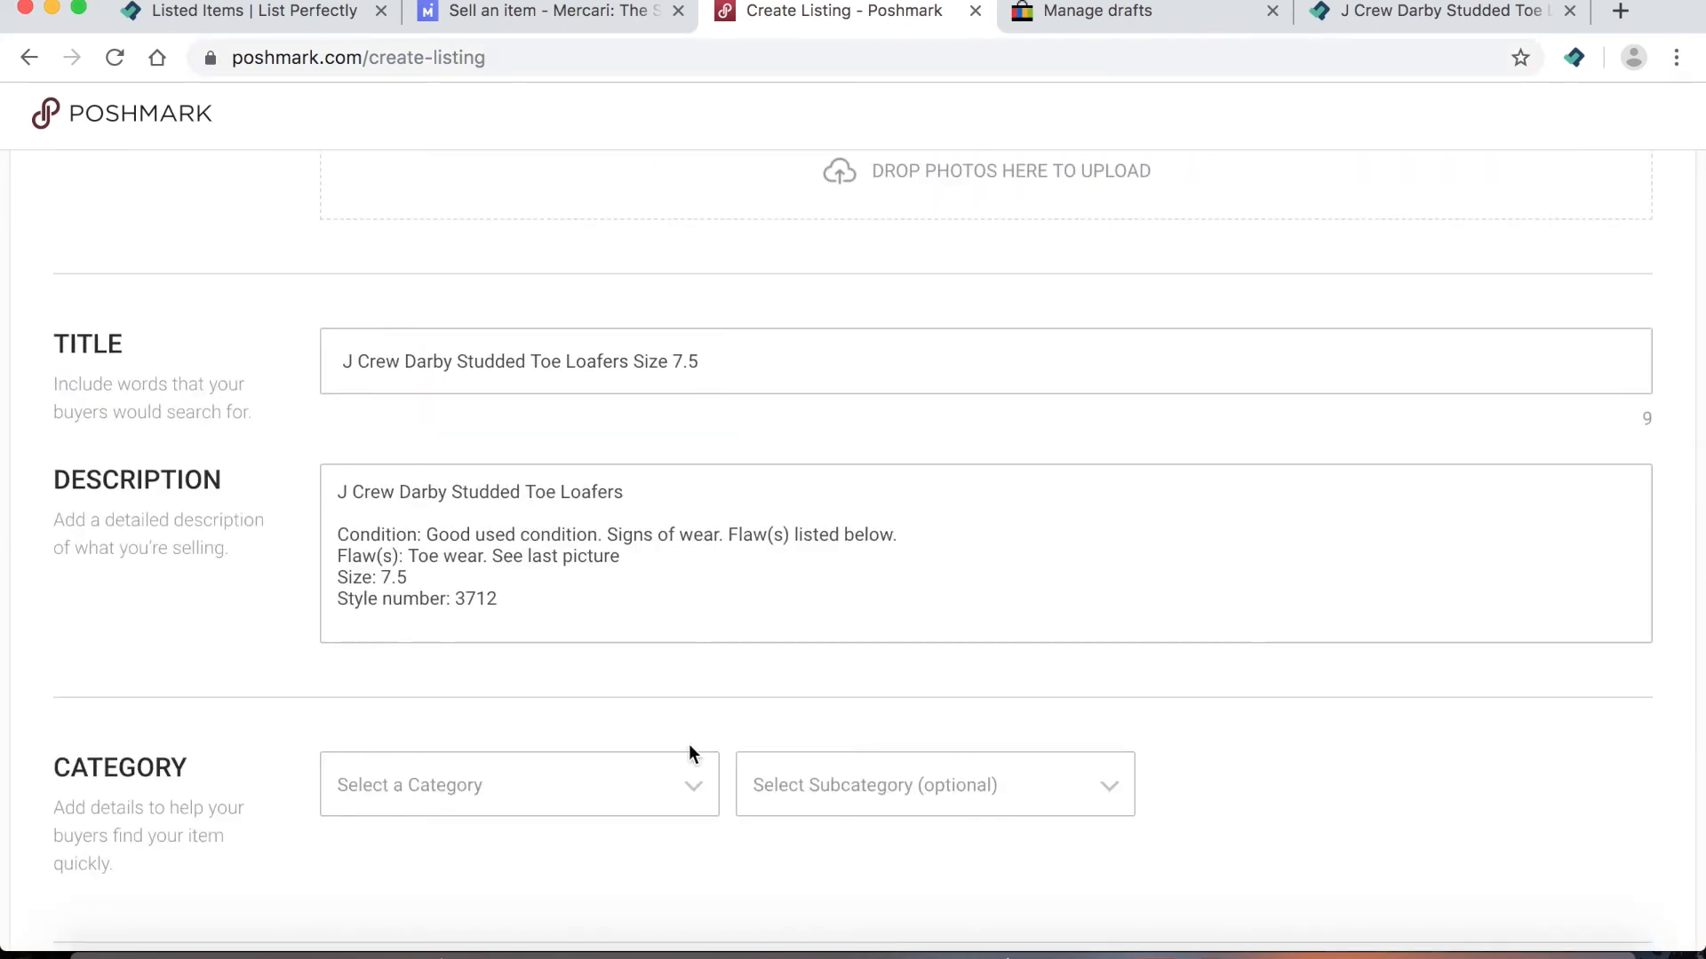
{"action": "left_click", "coordinate": [685, 786]}
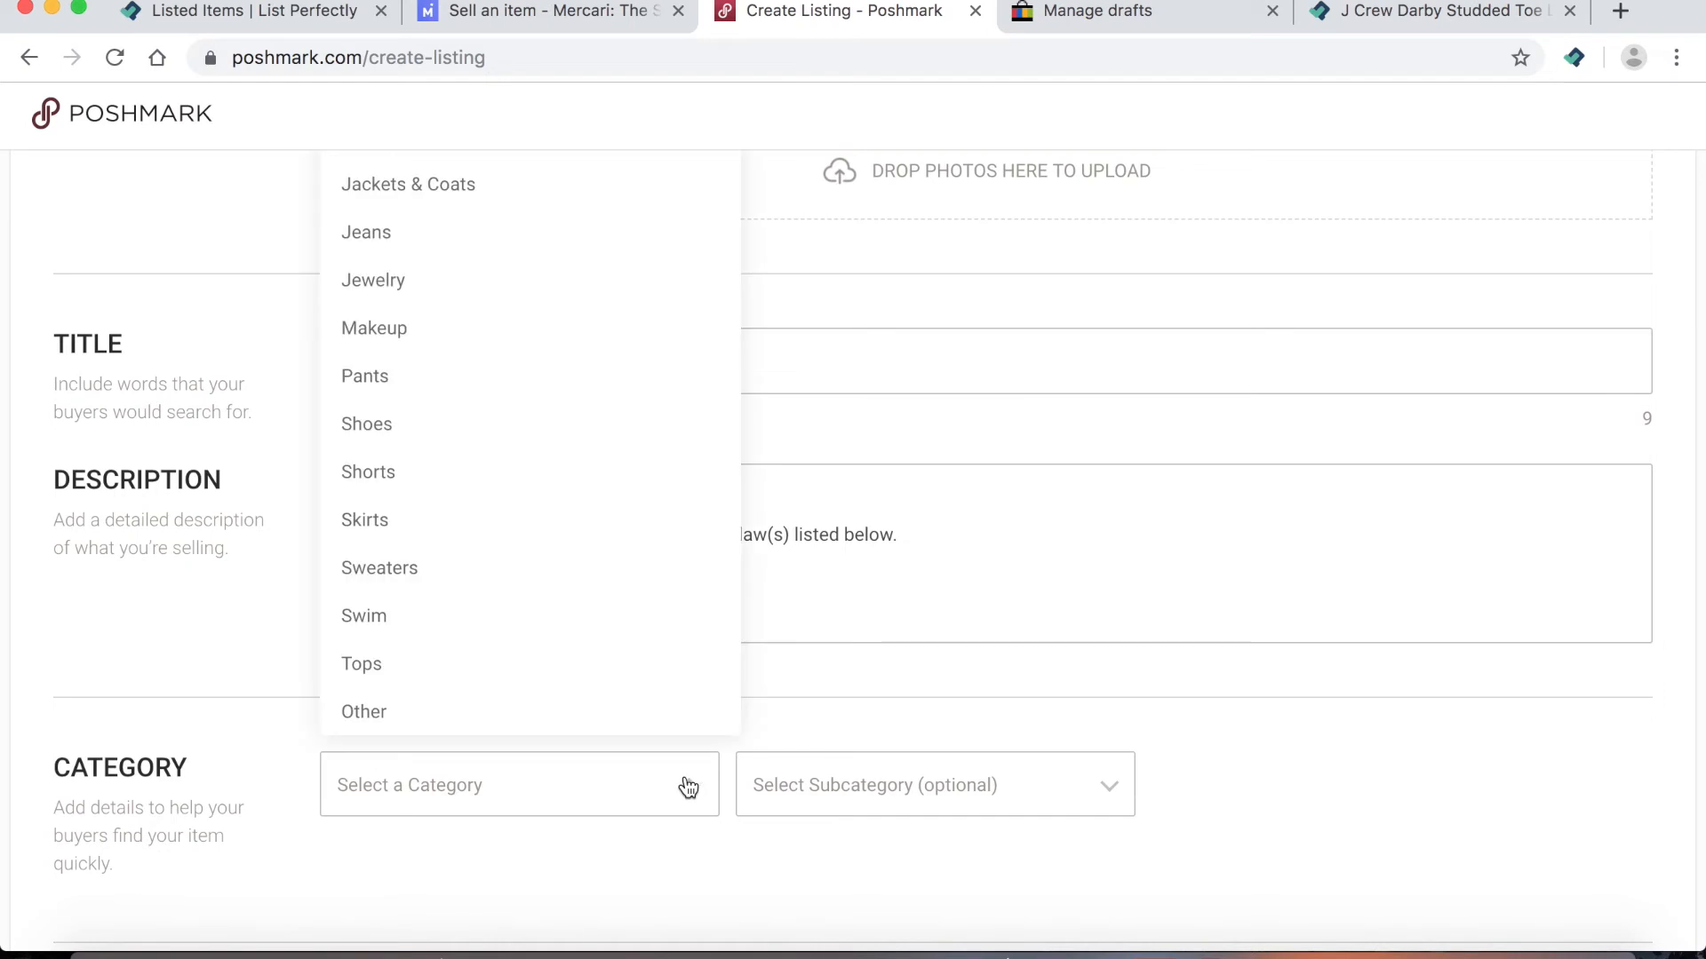
{"action": "left_click", "coordinate": [630, 423]}
{"action": "scroll", "coordinate": [1055, 794], "scroll_direction": "down", "scroll_amount": 5}
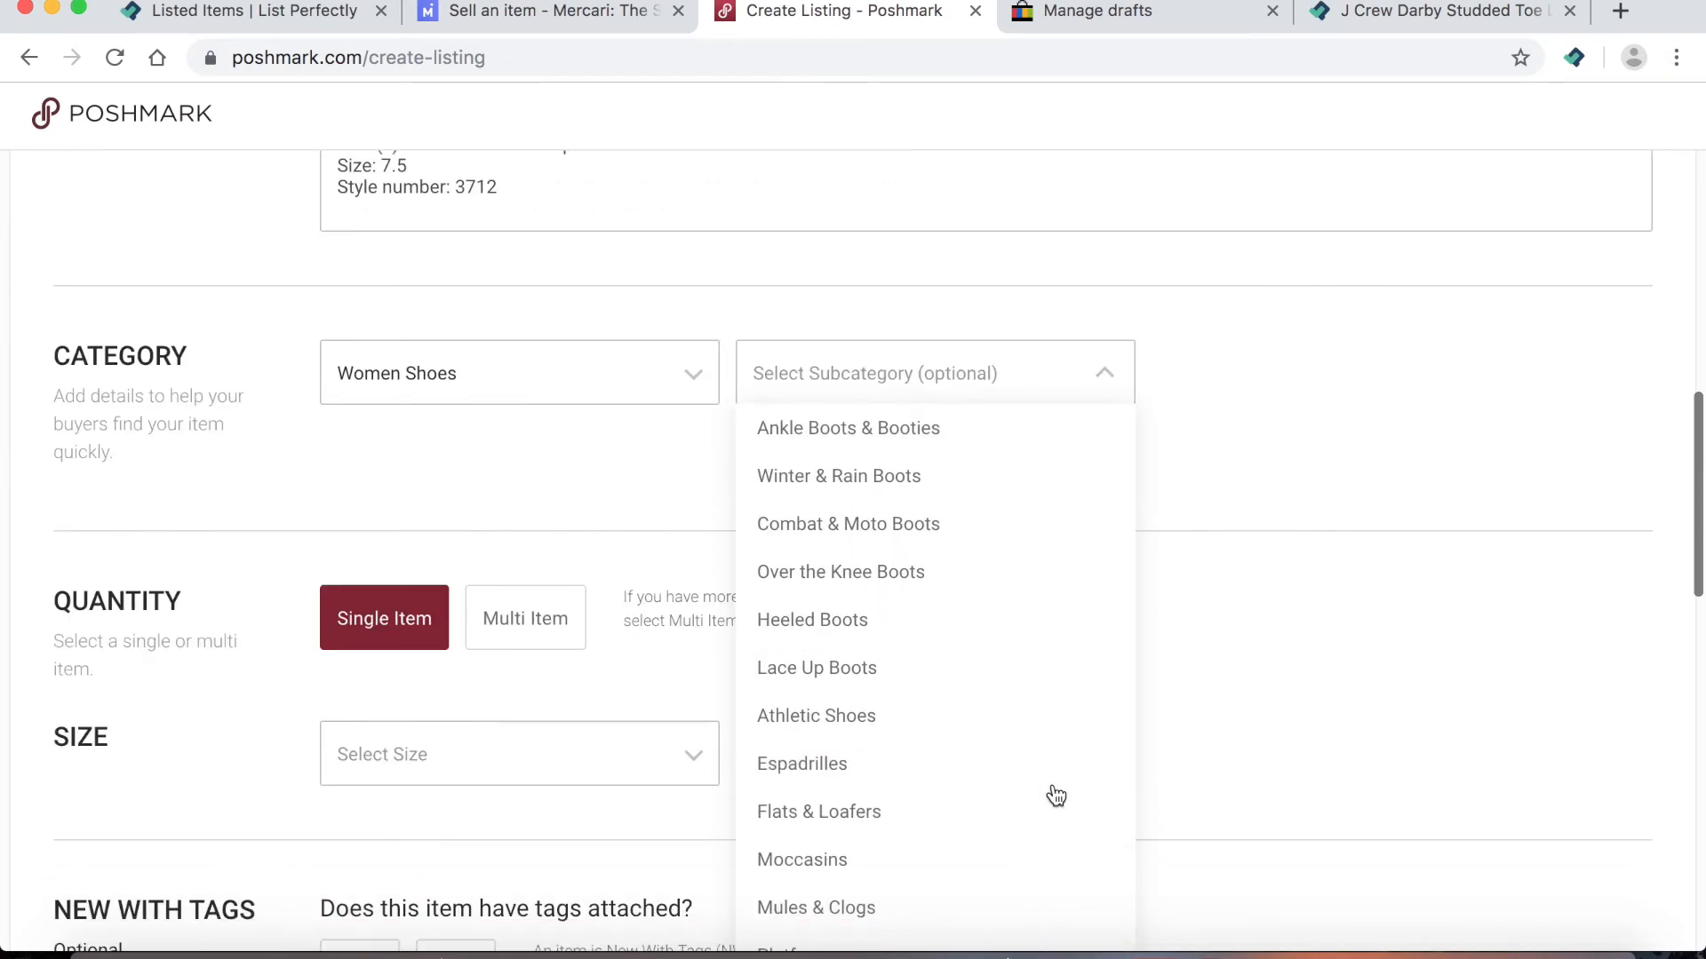
{"action": "scroll", "coordinate": [1055, 795], "scroll_direction": "down", "scroll_amount": 2}
{"action": "left_click", "coordinate": [1009, 741]}
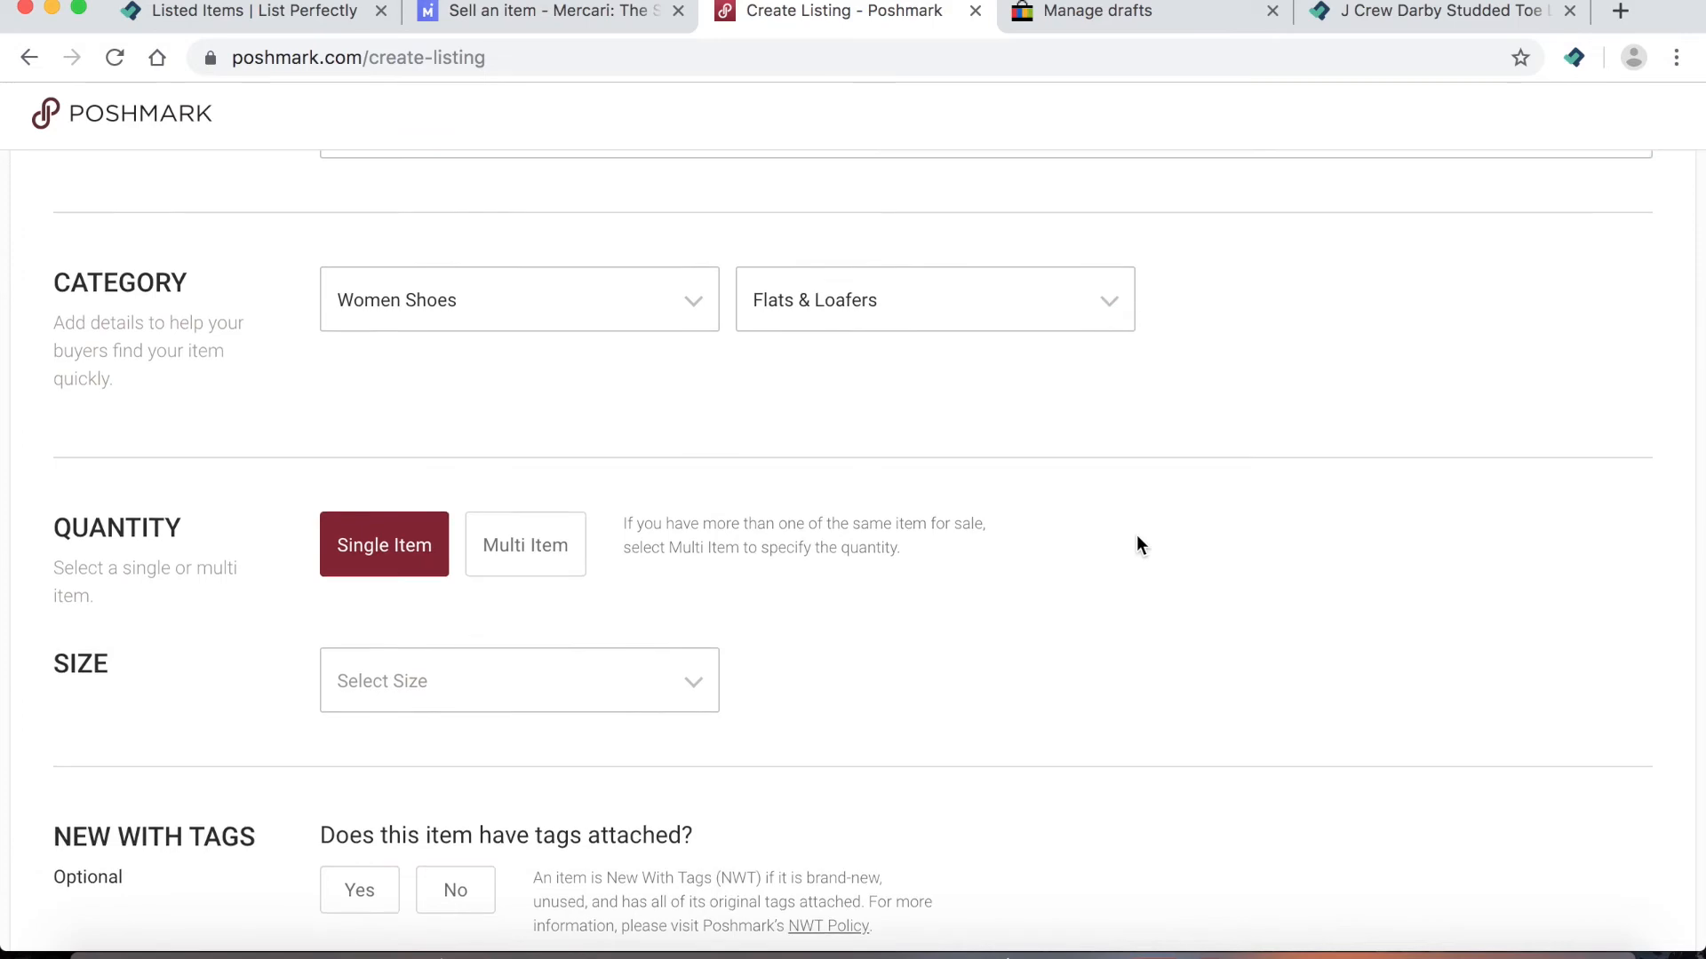
Set the loafers' color to Tan and the size to US 7.5 in the Poshmark listing
{"action": "scroll", "coordinate": [1138, 538], "scroll_direction": "up", "scroll_amount": 5}
{"action": "scroll", "coordinate": [1137, 535], "scroll_direction": "down", "scroll_amount": 10}
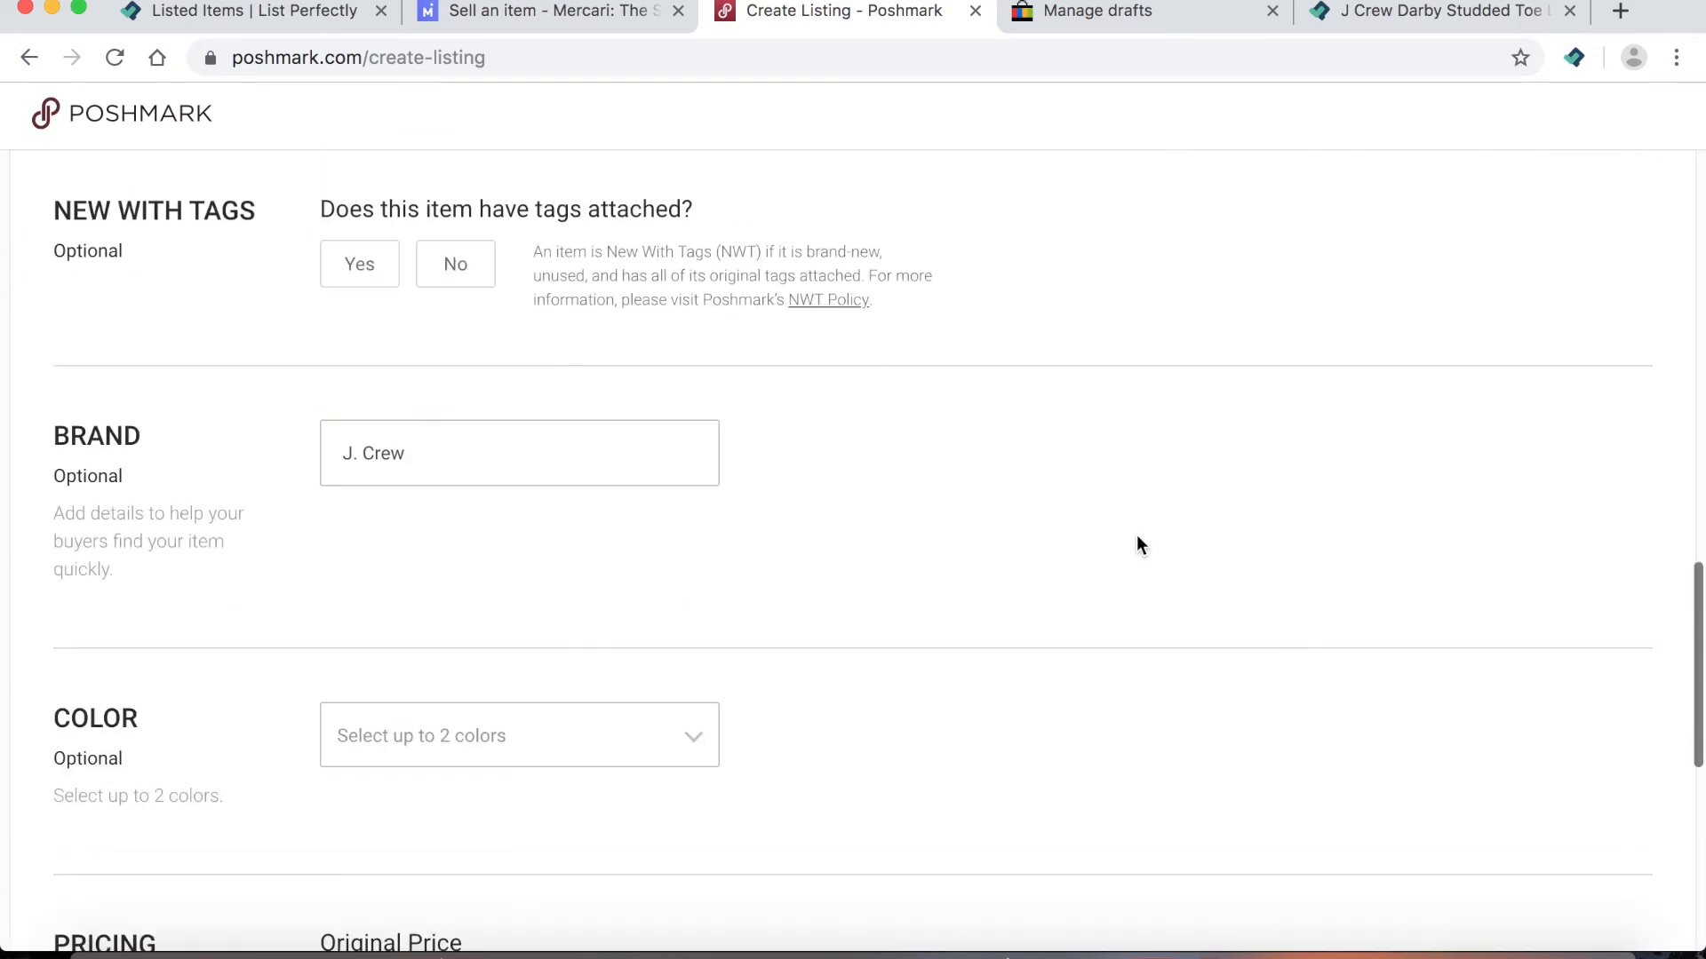
{"action": "left_click", "coordinate": [700, 746]}
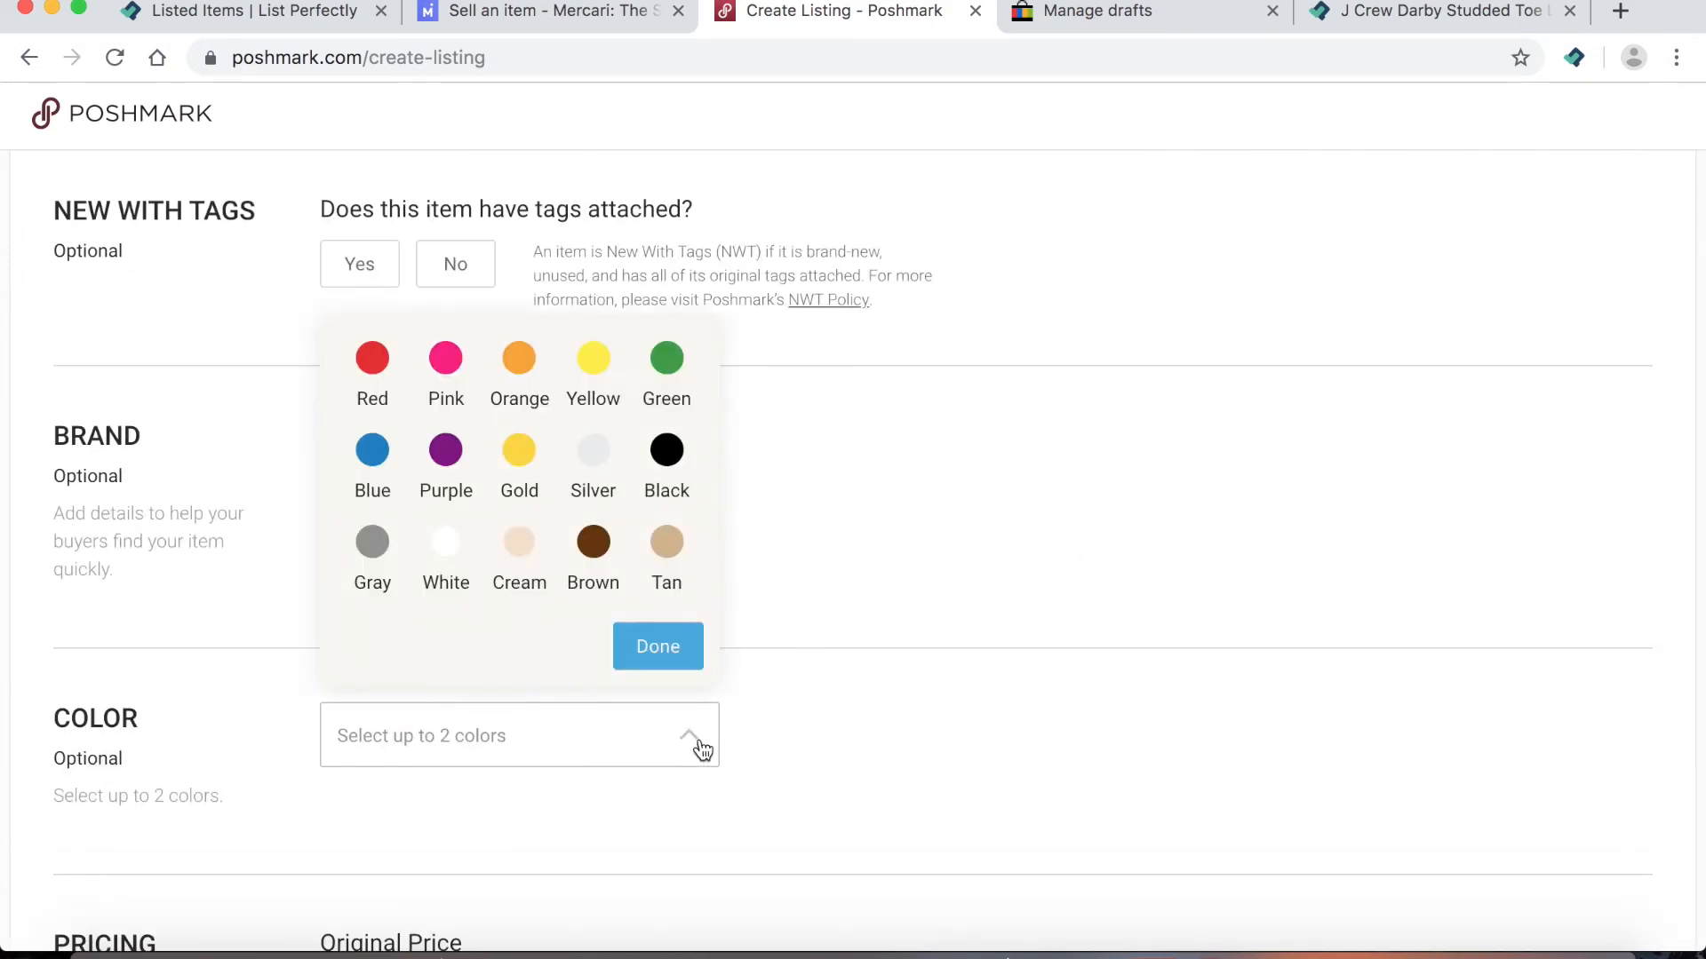
{"action": "left_click", "coordinate": [668, 544]}
{"action": "left_click", "coordinate": [751, 595]}
{"action": "scroll", "coordinate": [751, 594], "scroll_direction": "up", "scroll_amount": 3}
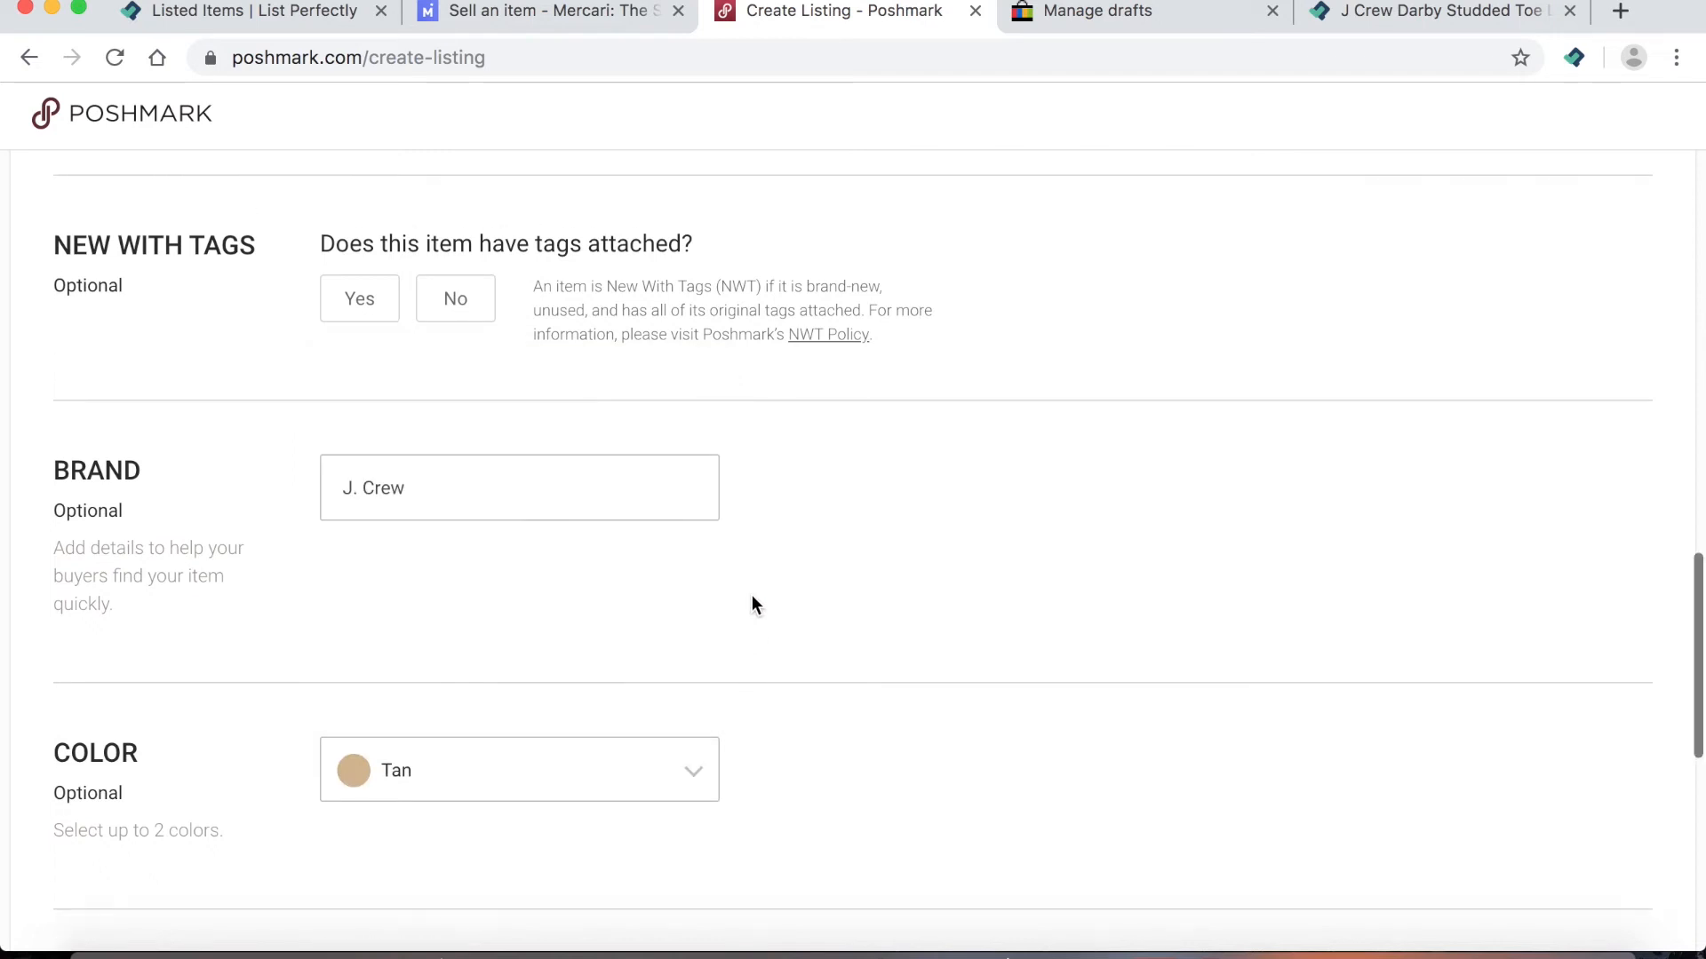
{"action": "left_click", "coordinate": [682, 307]}
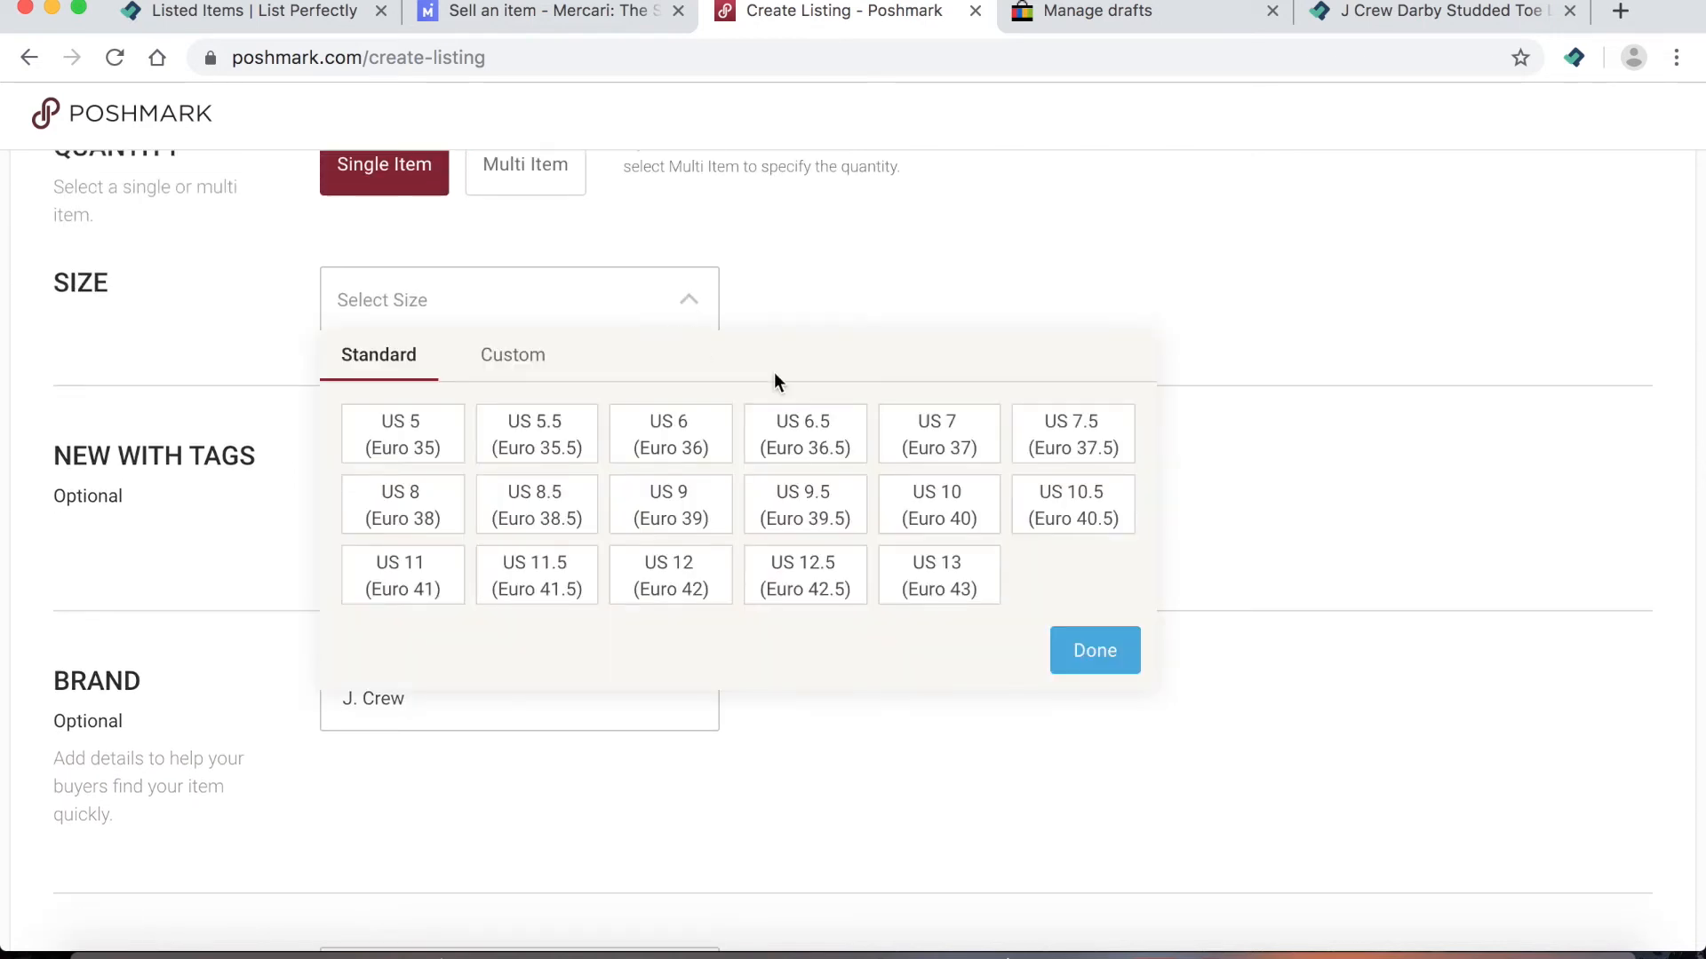
{"action": "left_click", "coordinate": [1095, 435]}
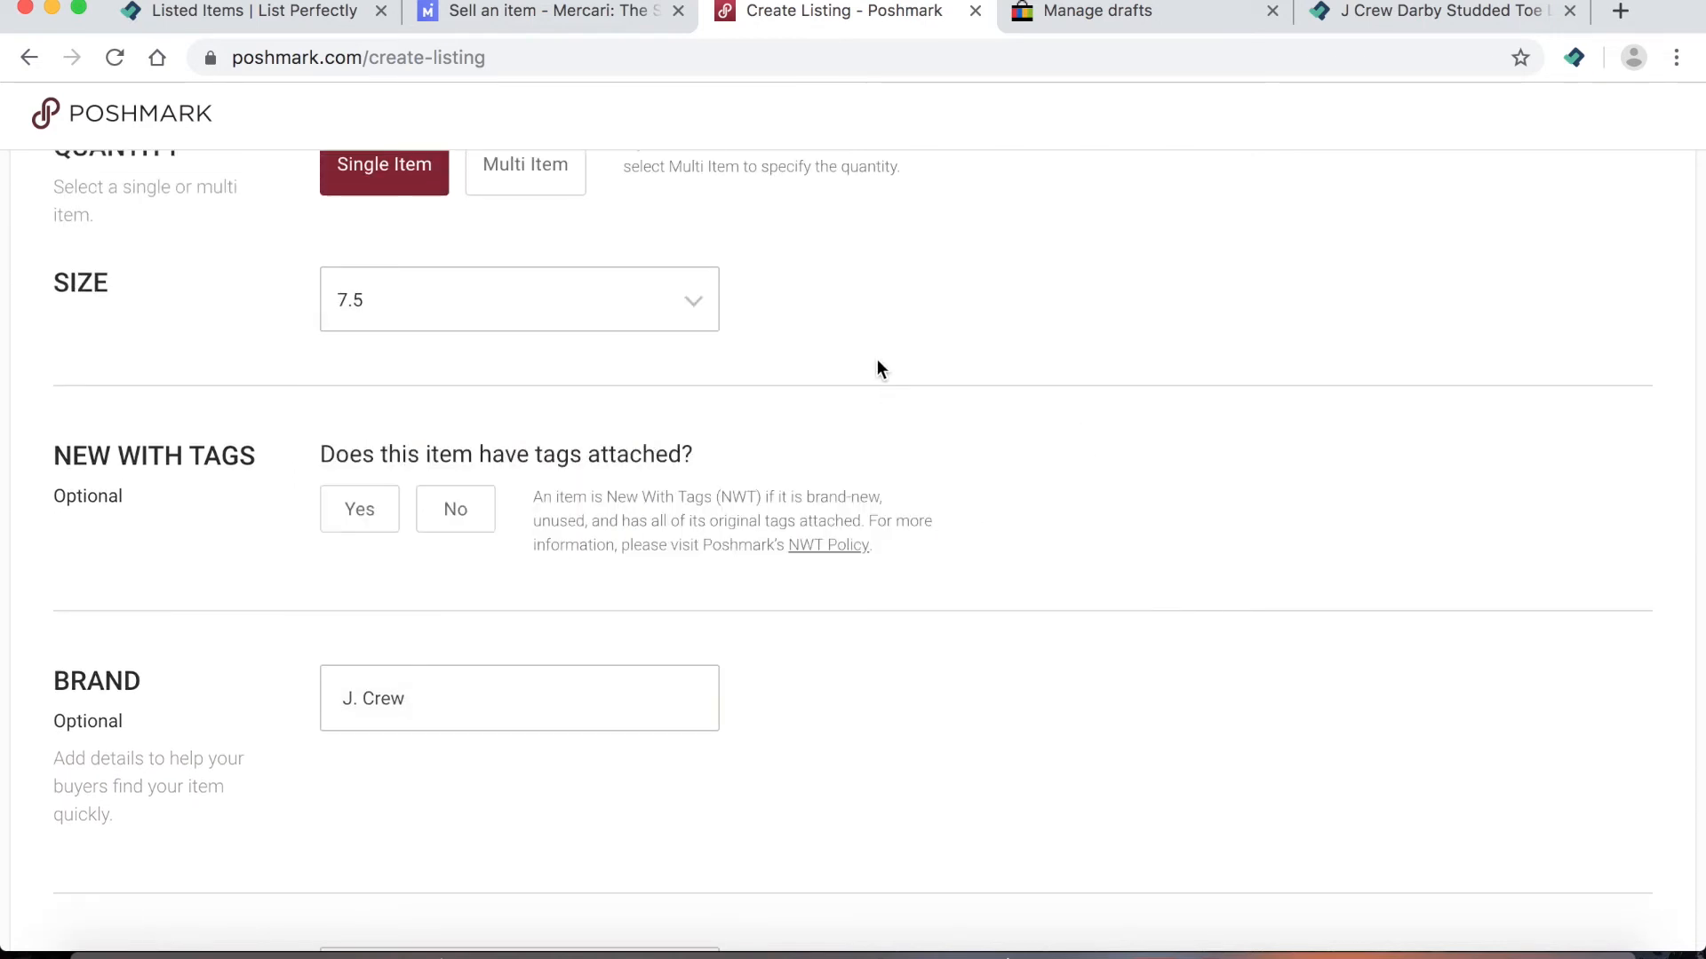
Check the loafers' pricing and publish the new listing on Poshmark with Pinterest sharing left on
{"action": "scroll", "coordinate": [877, 364], "scroll_direction": "down", "scroll_amount": 7}
{"action": "scroll", "coordinate": [877, 370], "scroll_direction": "down", "scroll_amount": 5}
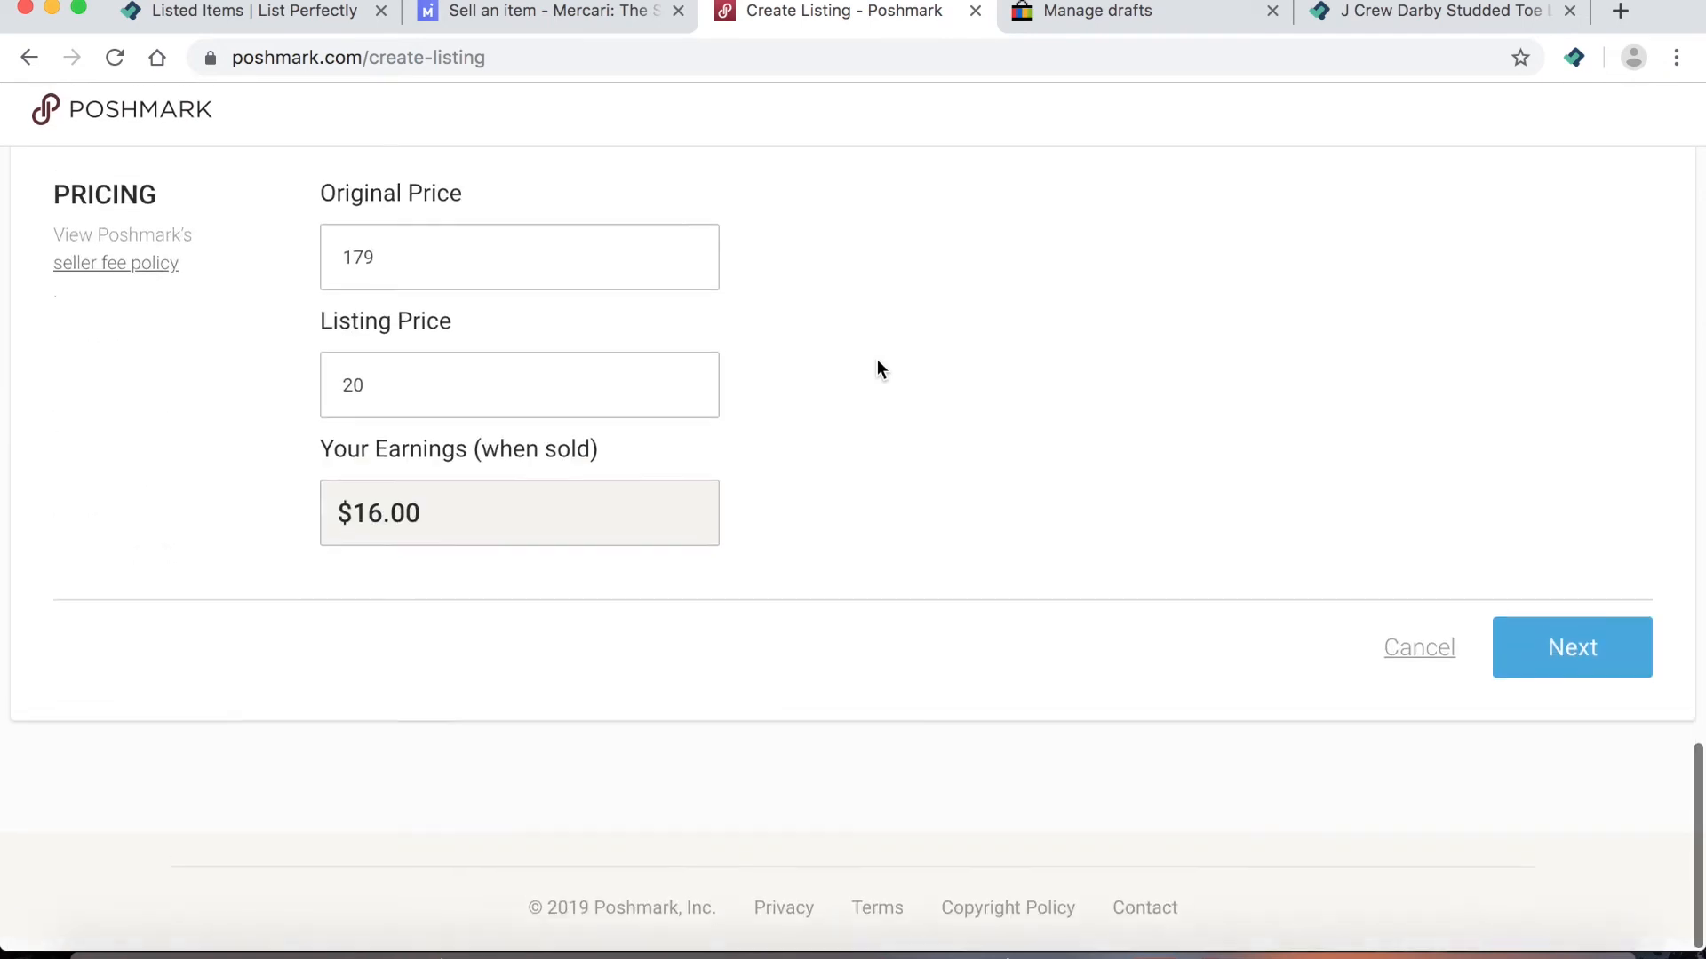
{"action": "left_click", "coordinate": [1619, 673]}
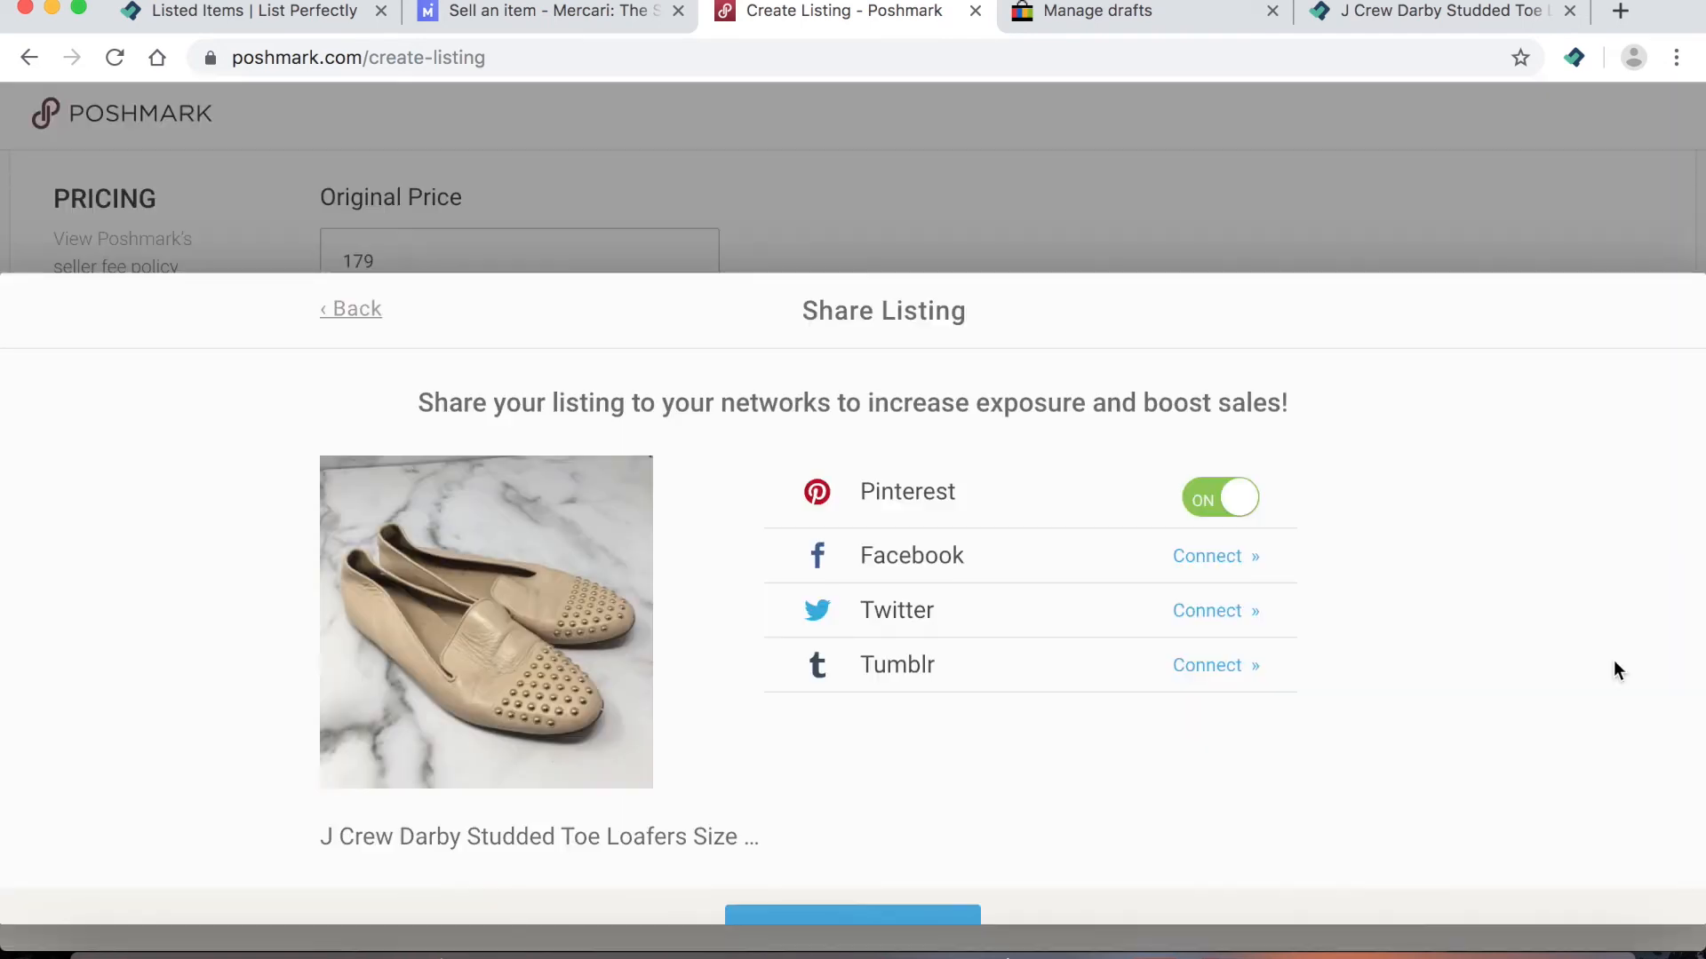
{"action": "scroll", "coordinate": [965, 611], "scroll_direction": "down", "scroll_amount": 2}
{"action": "left_click", "coordinate": [837, 879]}
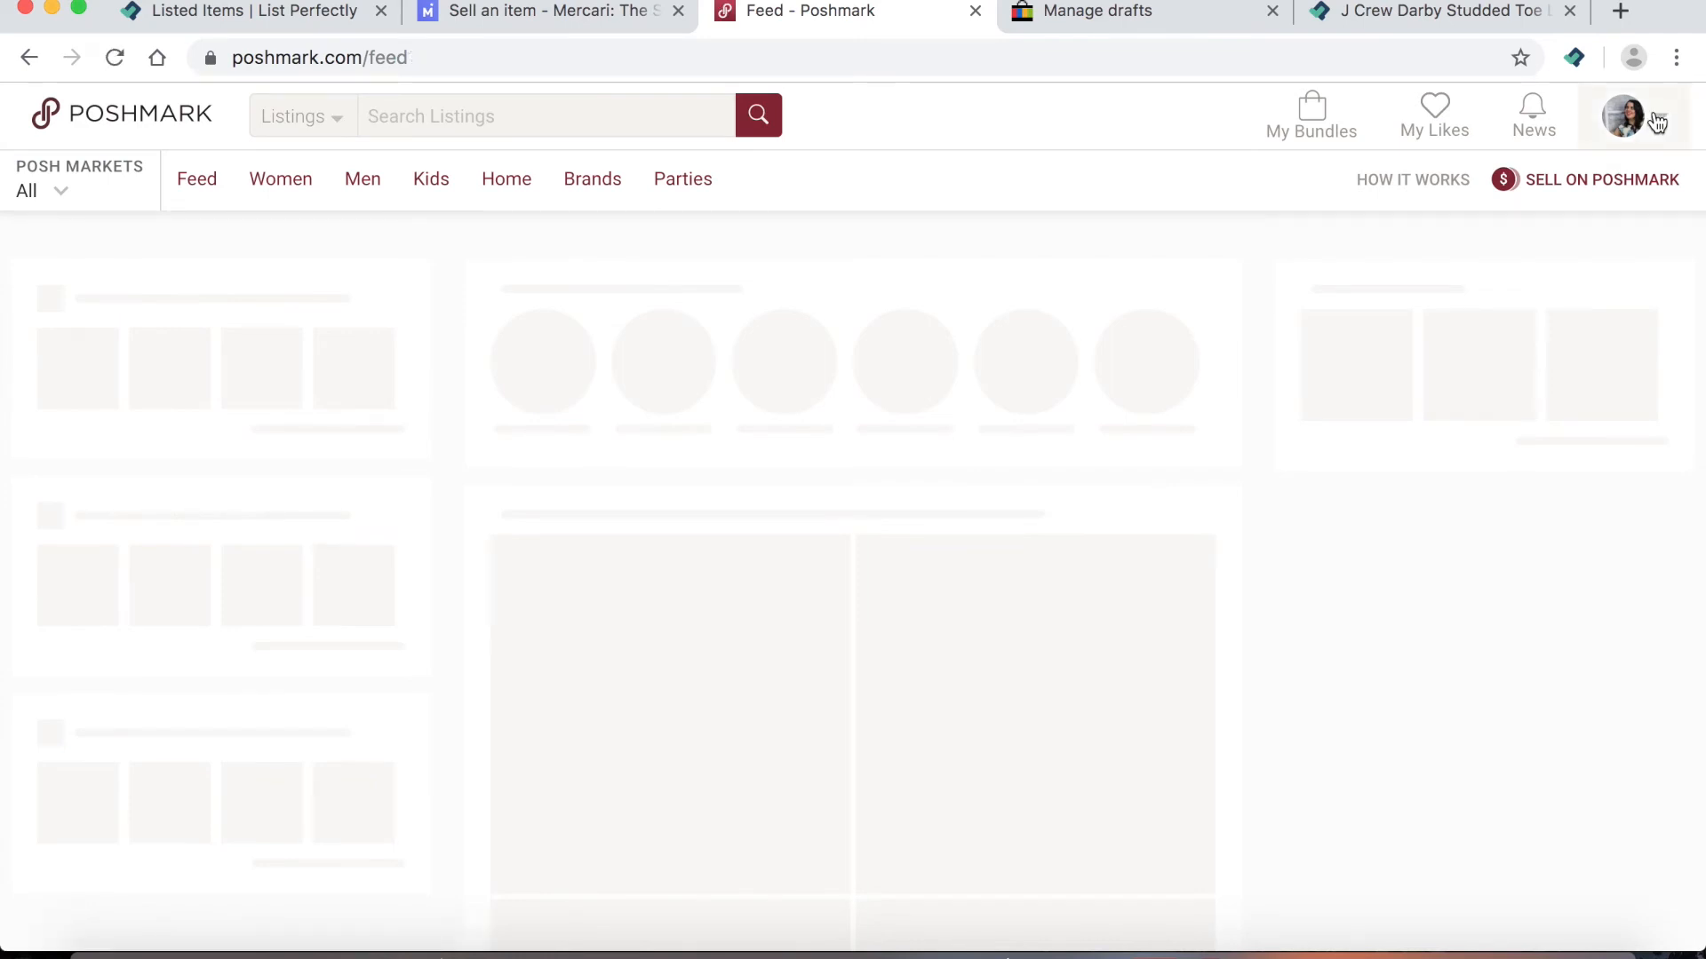
Open the Poshmark closet and locate the older duplicate of the J Crew loafers listing
{"action": "mouse_move", "coordinate": [1657, 122]}
{"action": "left_click", "coordinate": [1577, 190]}
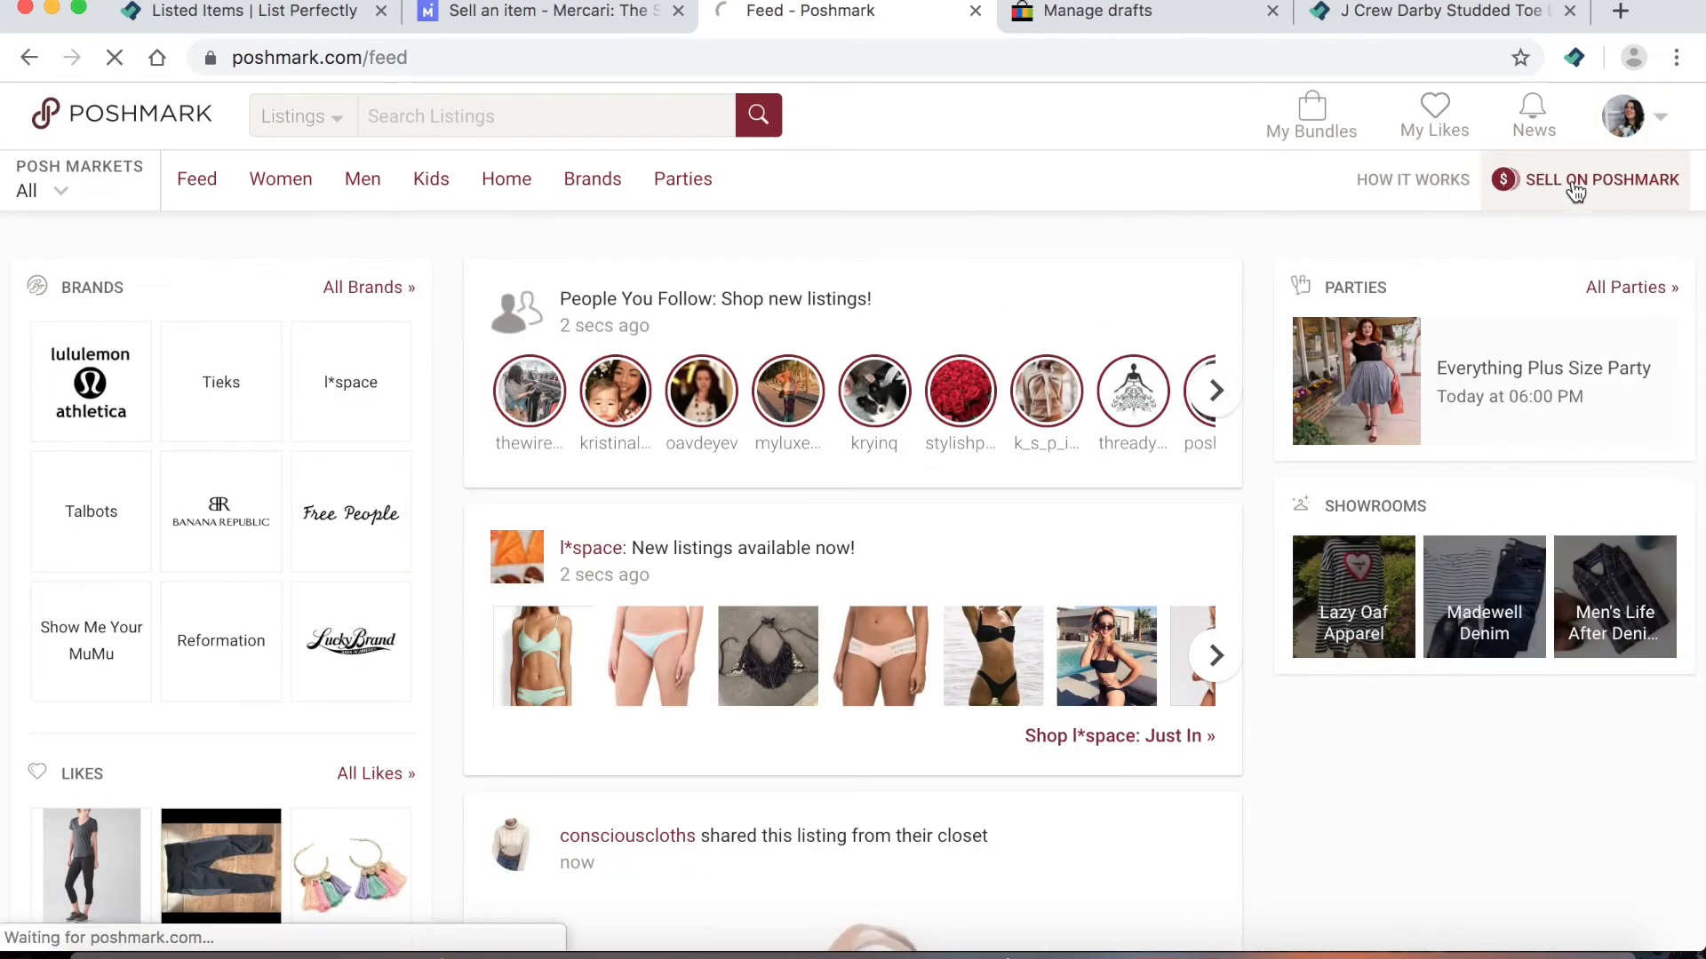
{"action": "scroll", "coordinate": [1298, 418], "scroll_direction": "down", "scroll_amount": 3}
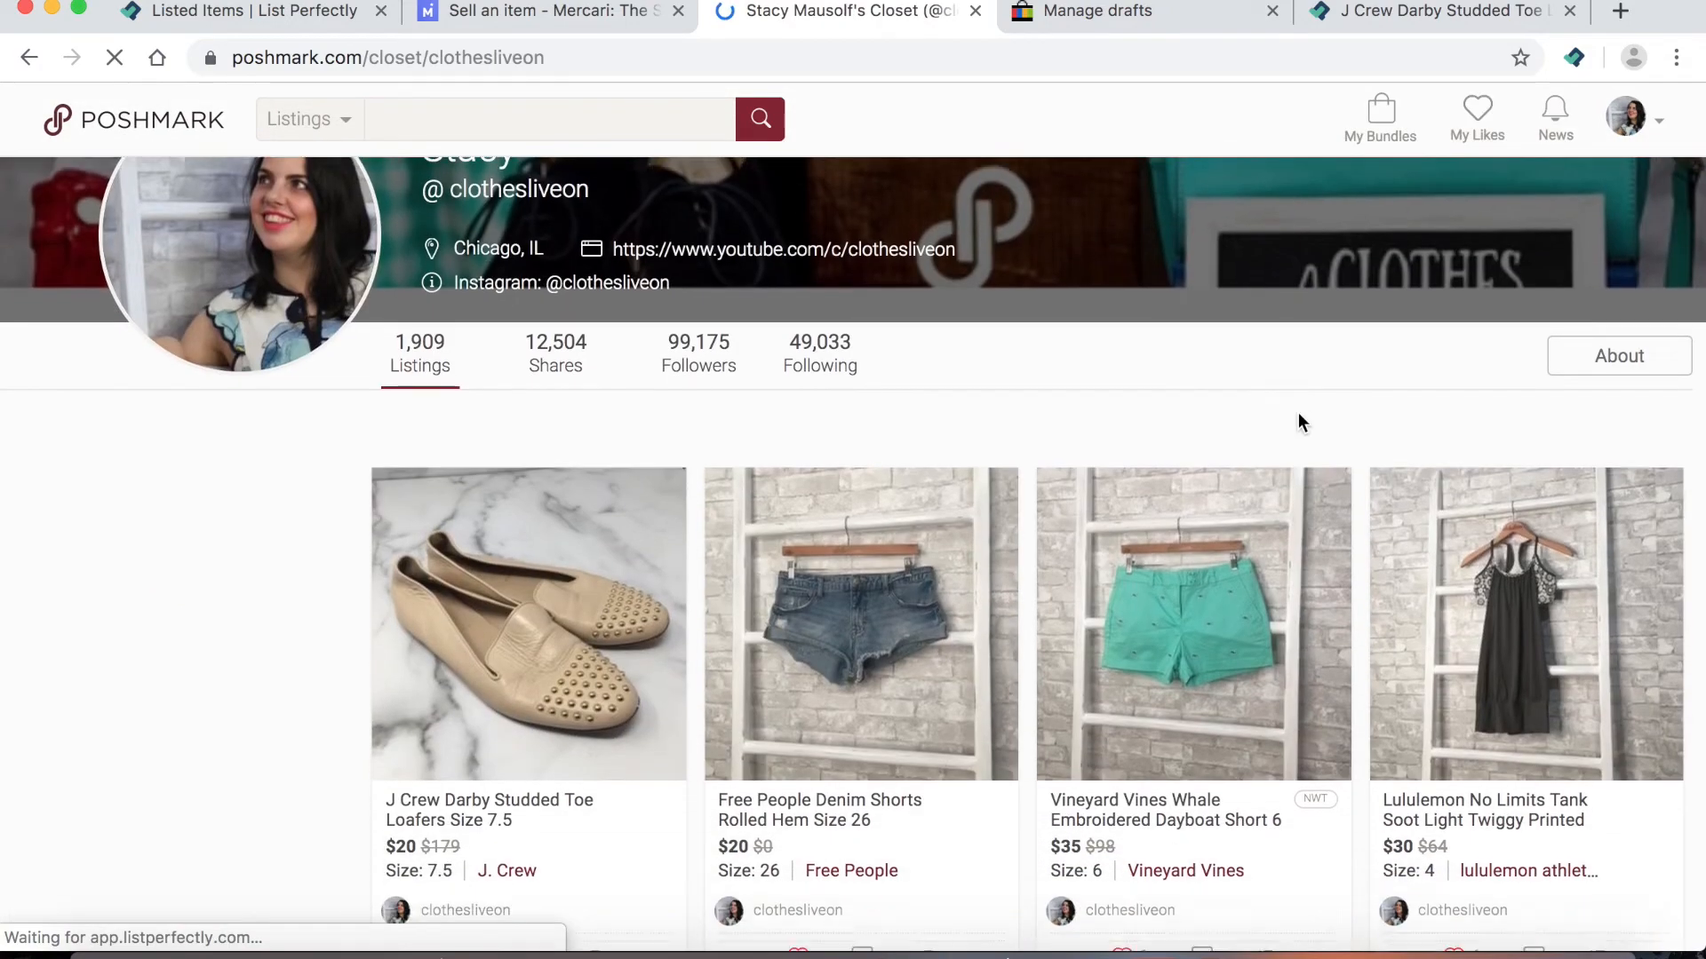
{"action": "scroll", "coordinate": [1298, 422], "scroll_direction": "down", "scroll_amount": 5}
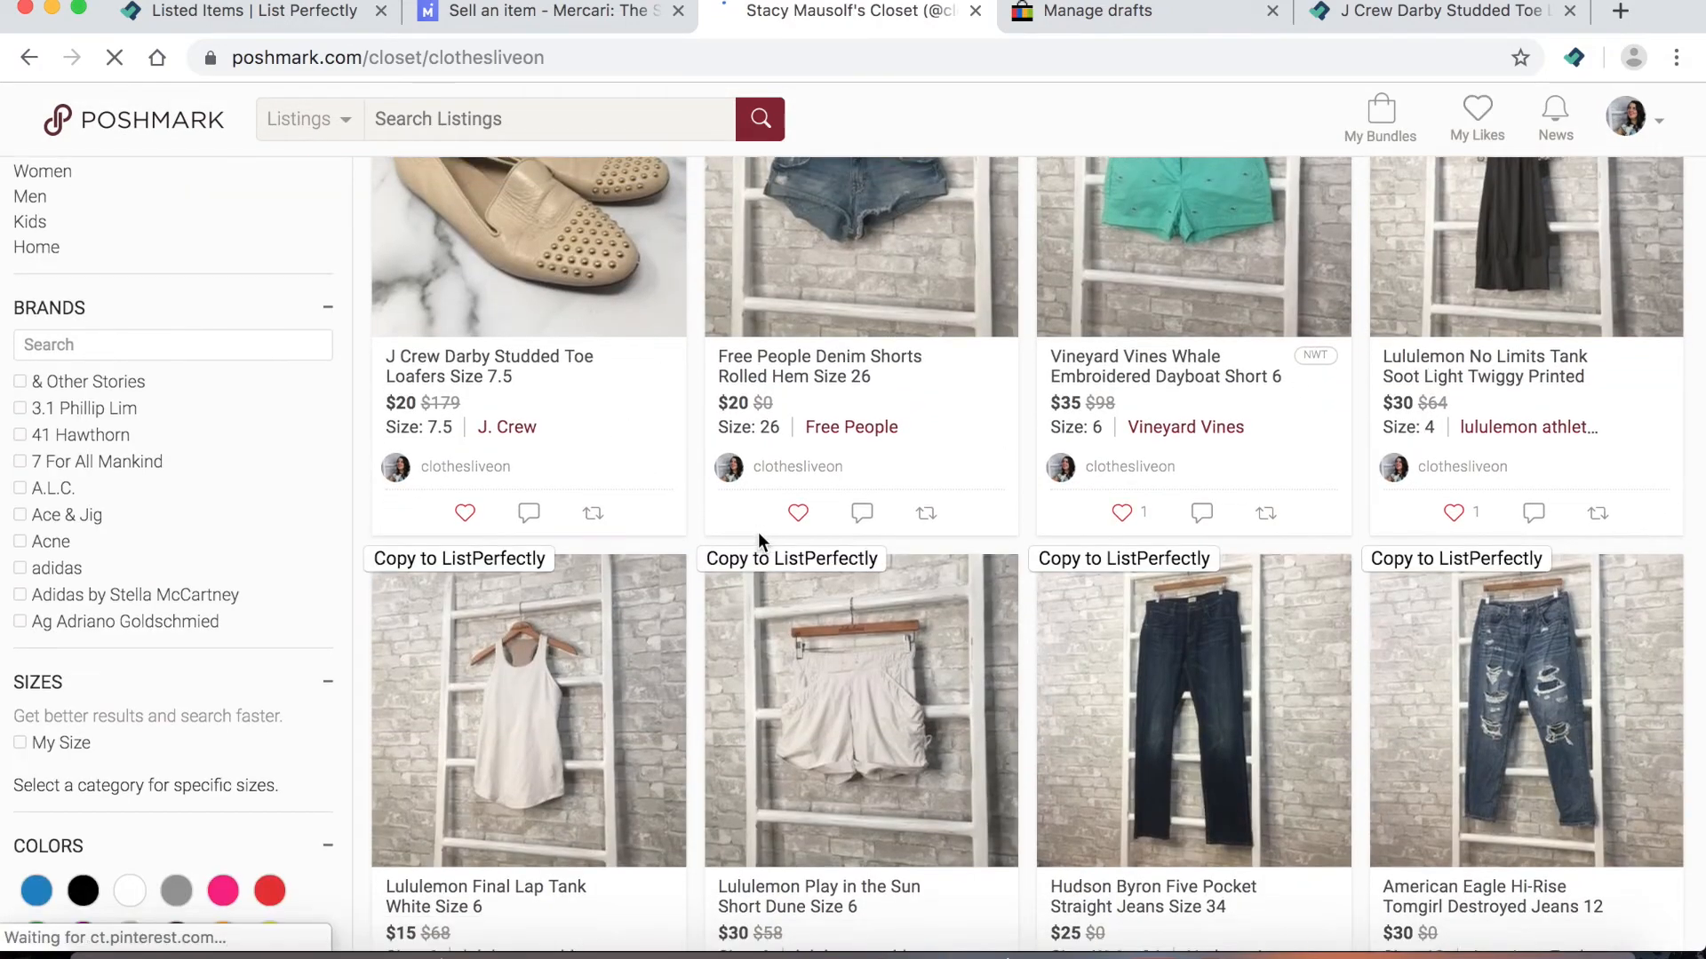
{"action": "scroll", "coordinate": [759, 532], "scroll_direction": "down", "scroll_amount": 8}
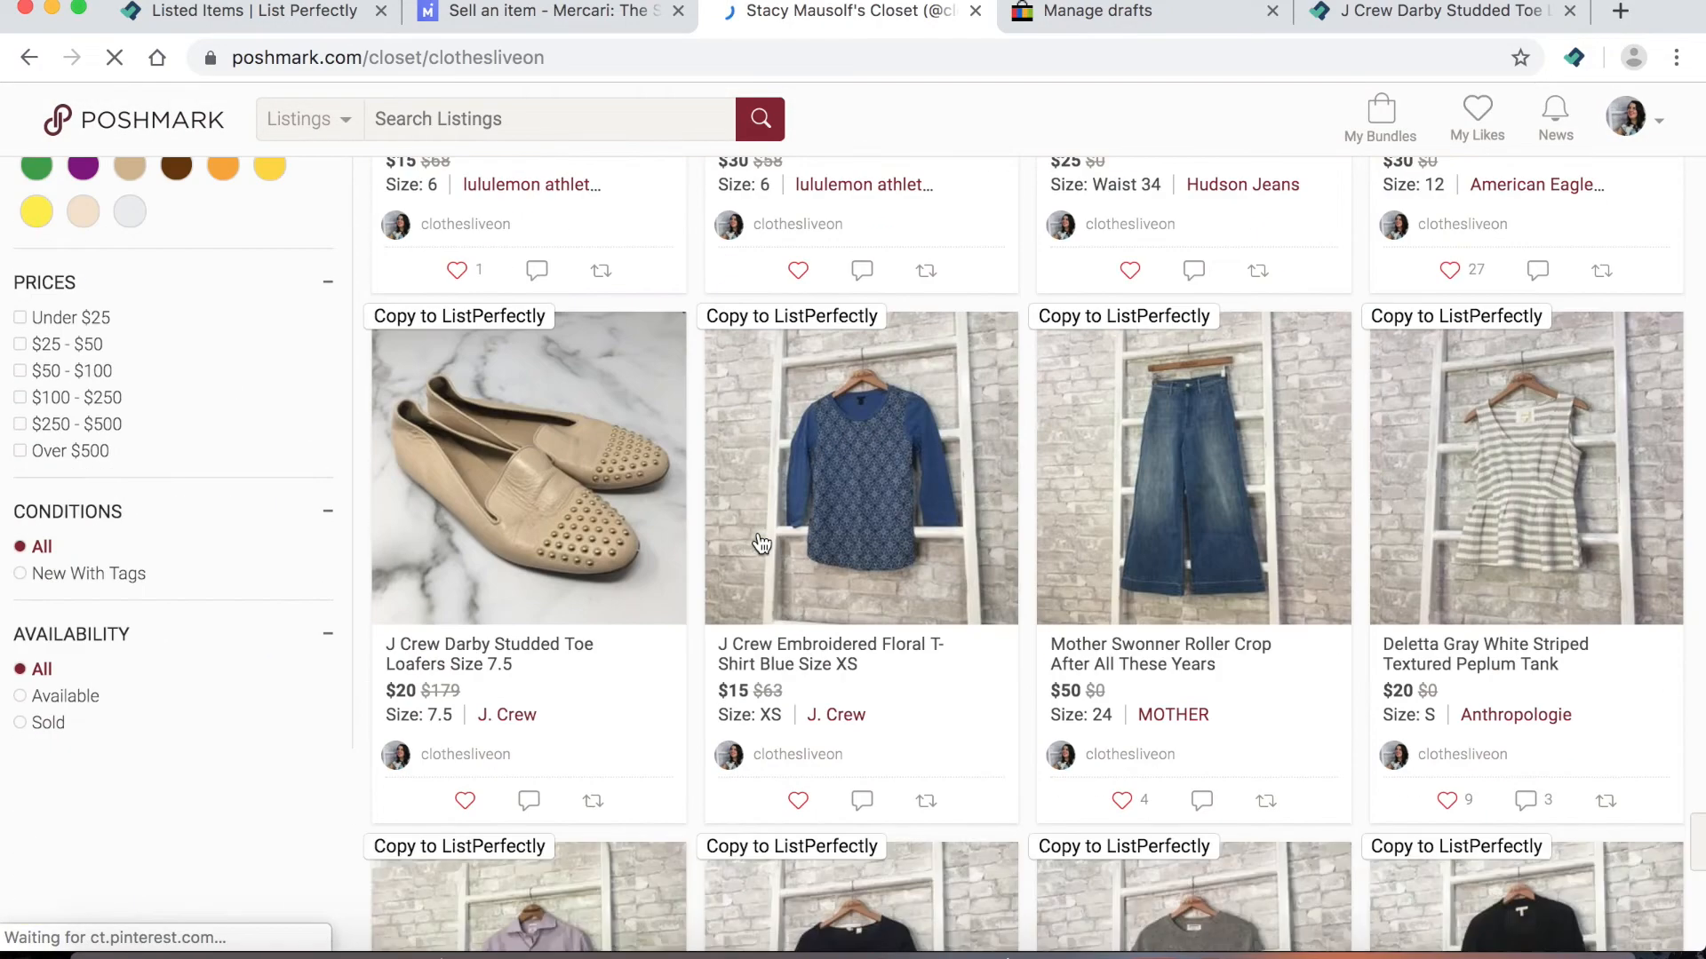
Delete the older duplicate J Crew loafers listing from Poshmark and return to the closet
{"action": "left_click", "coordinate": [595, 468]}
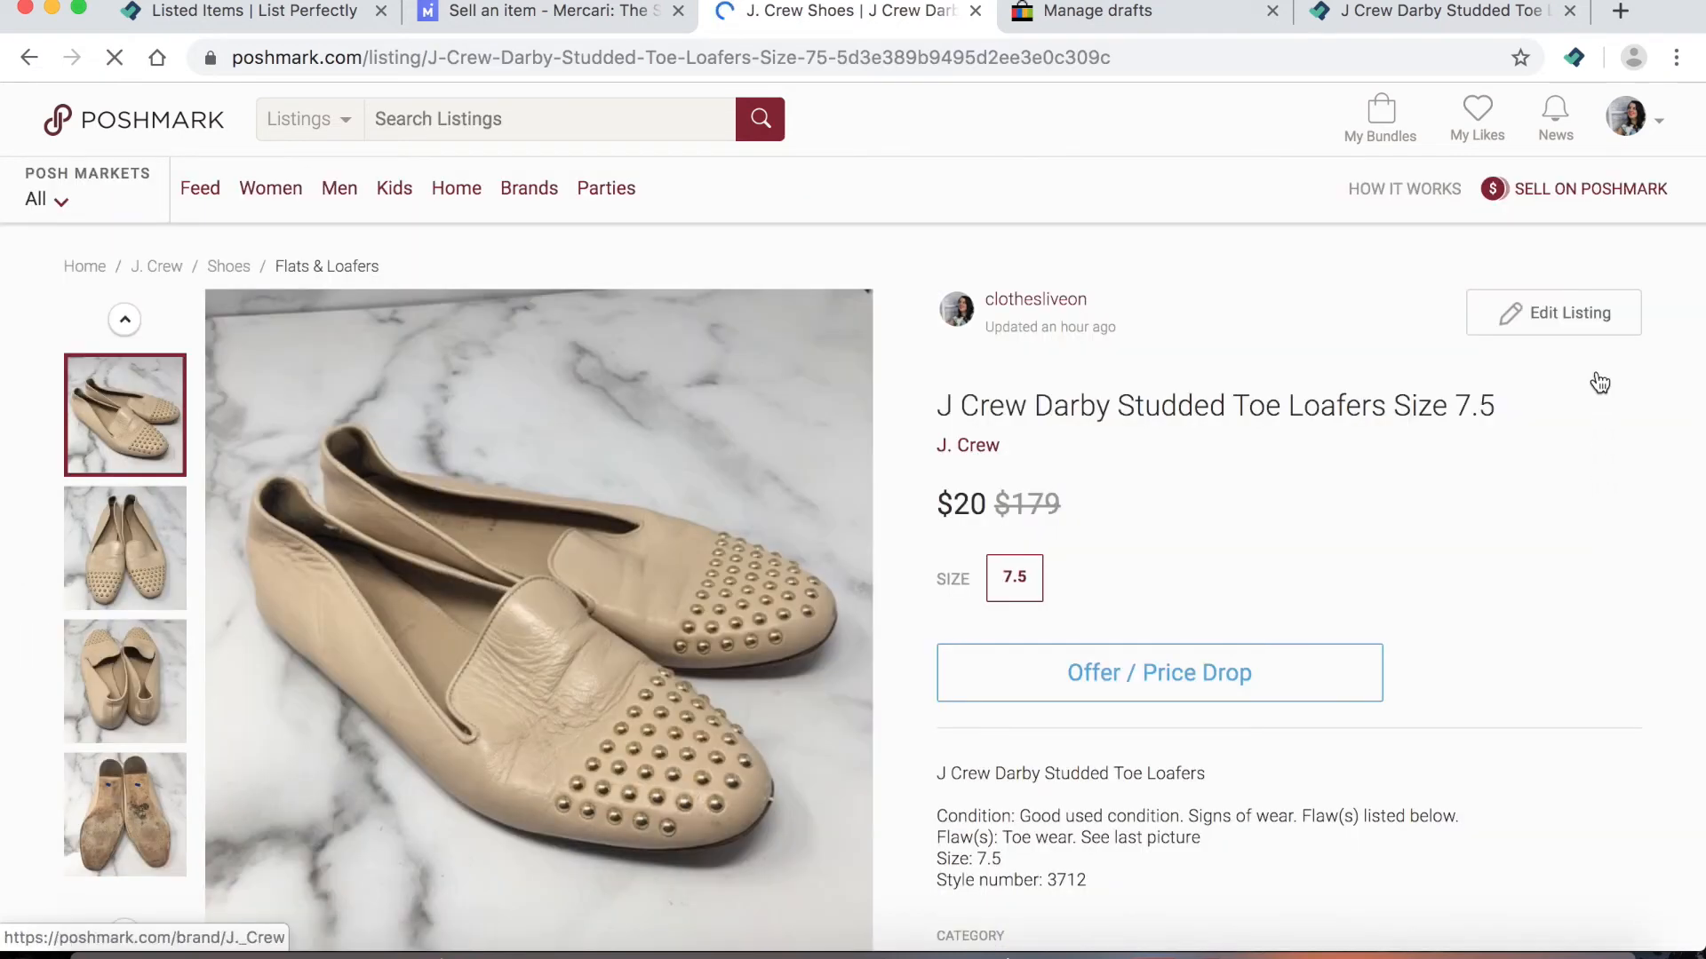
{"action": "left_click", "coordinate": [1560, 323]}
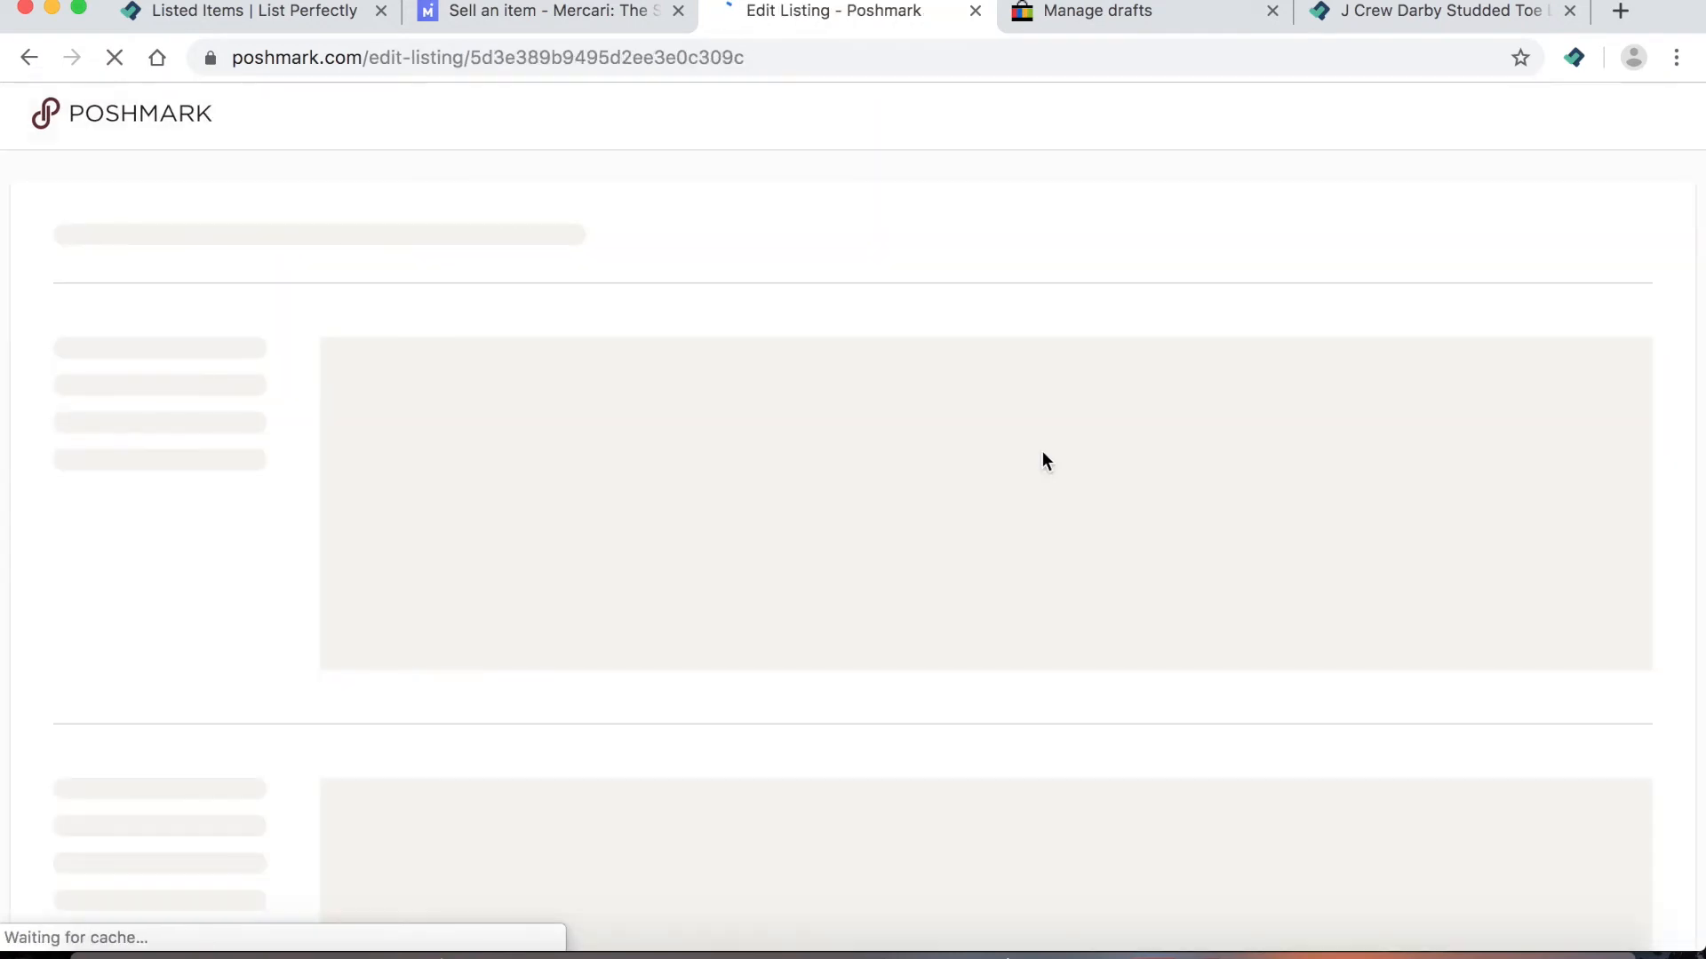
{"action": "scroll", "coordinate": [863, 716], "scroll_direction": "down", "scroll_amount": 20}
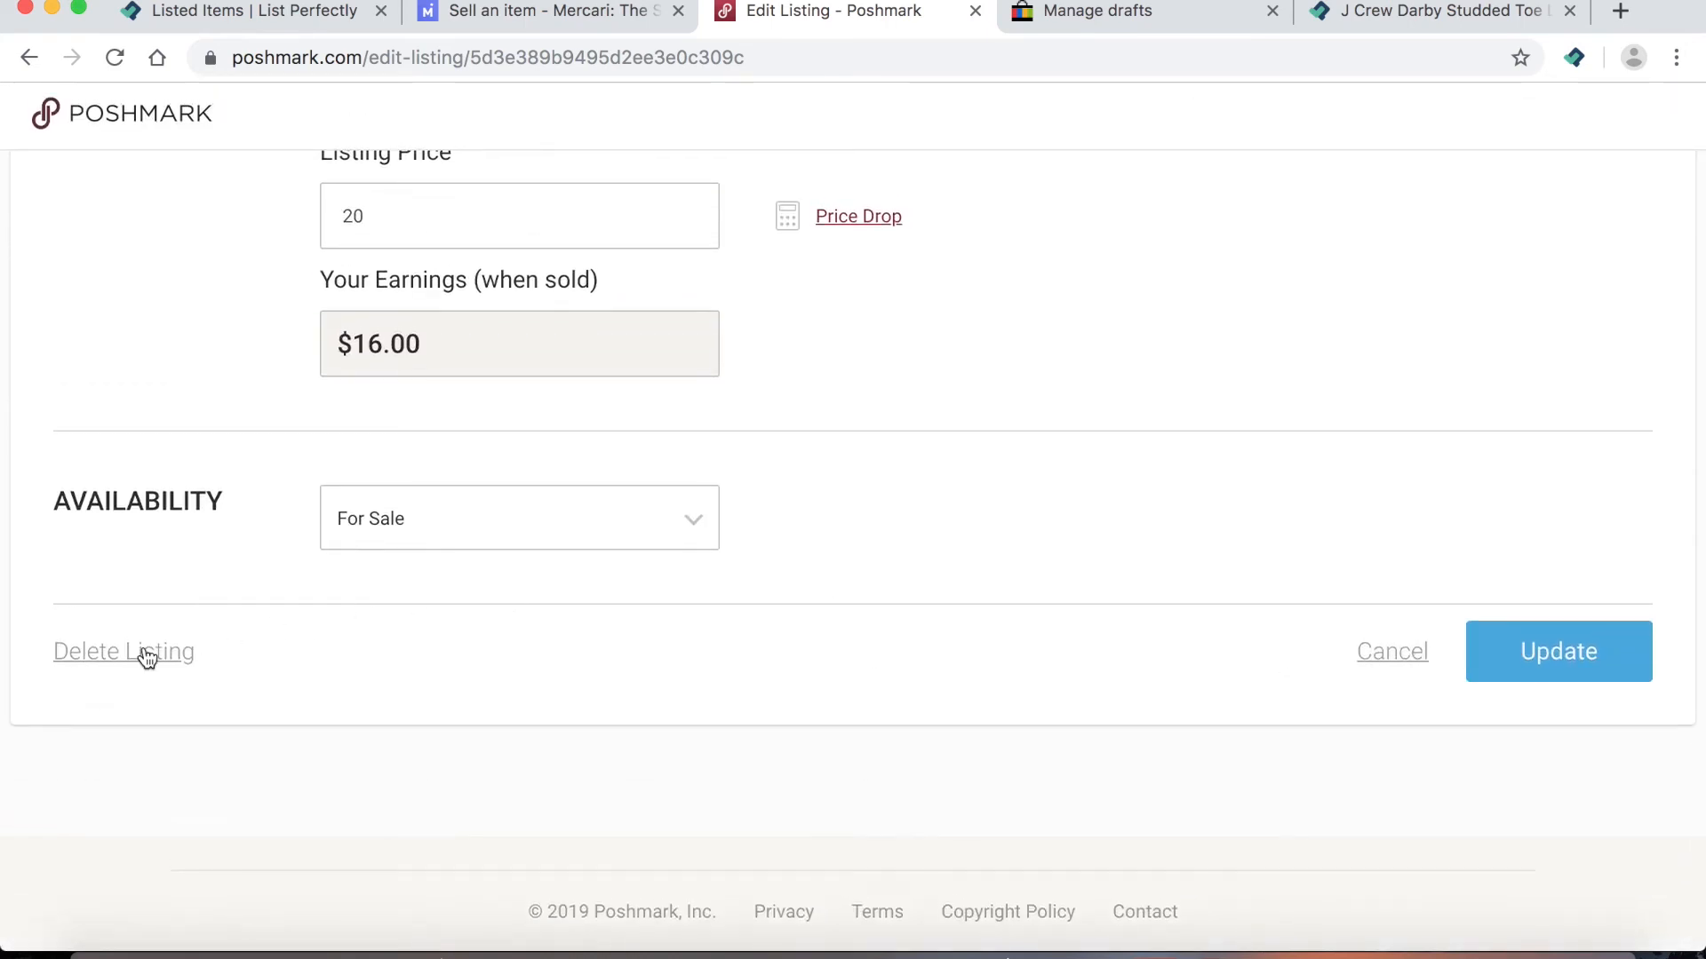
{"action": "left_click", "coordinate": [148, 658]}
{"action": "left_click", "coordinate": [966, 582]}
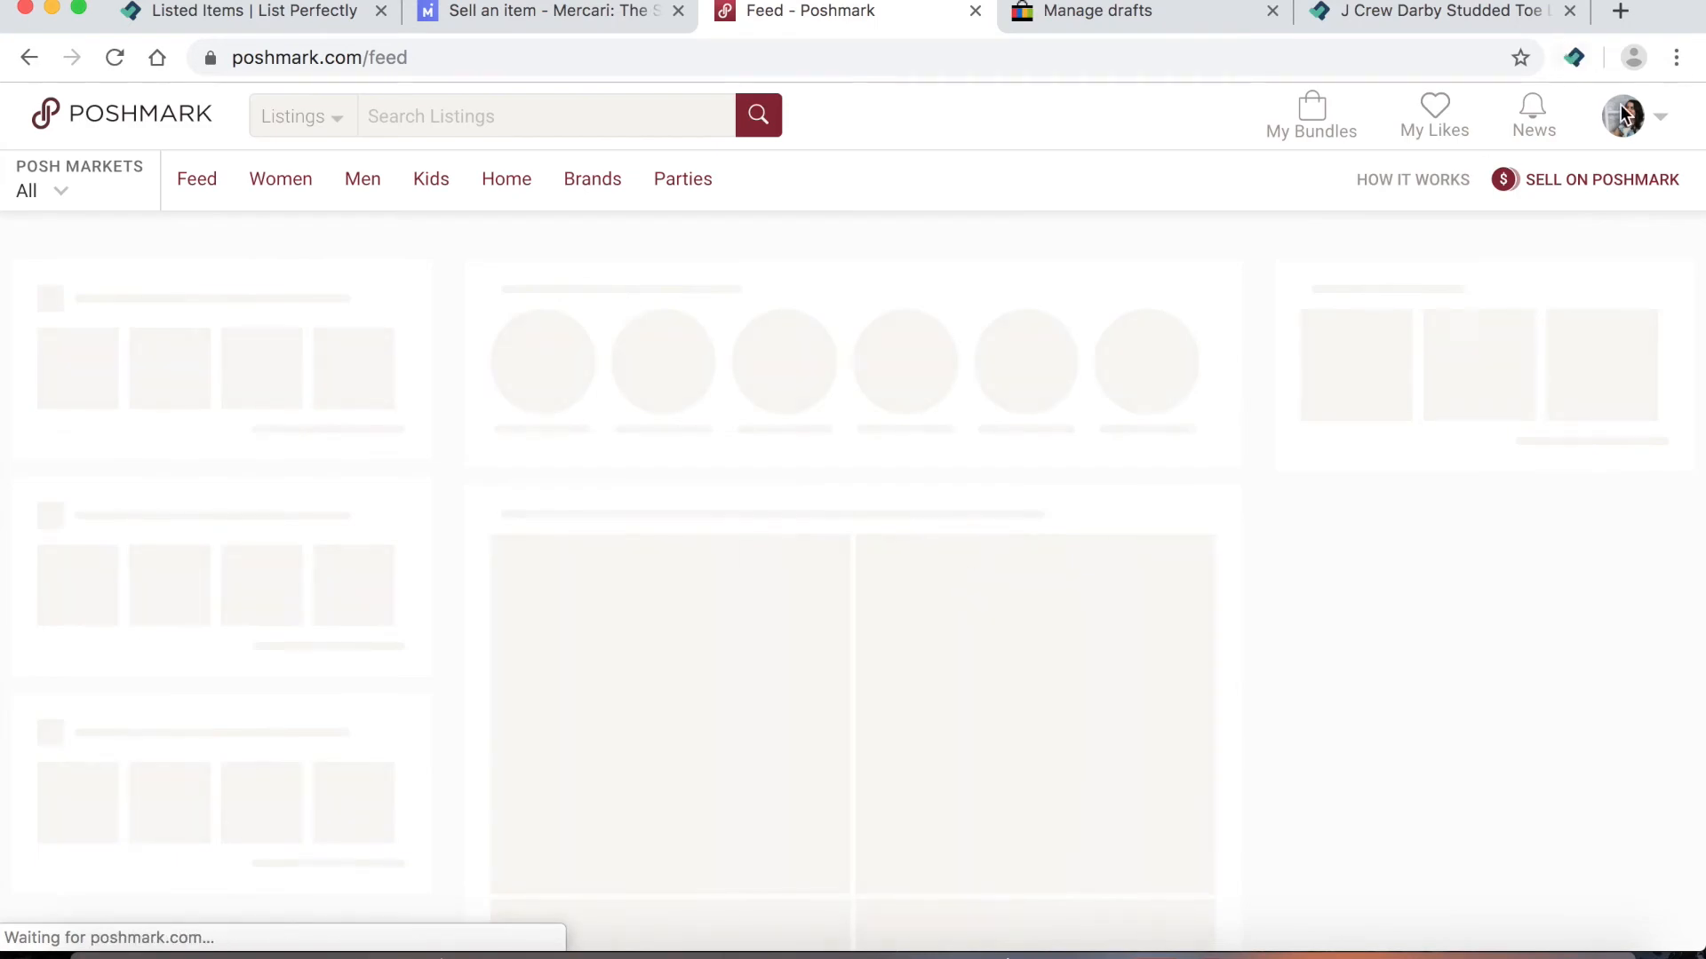
{"action": "left_click", "coordinate": [1640, 123]}
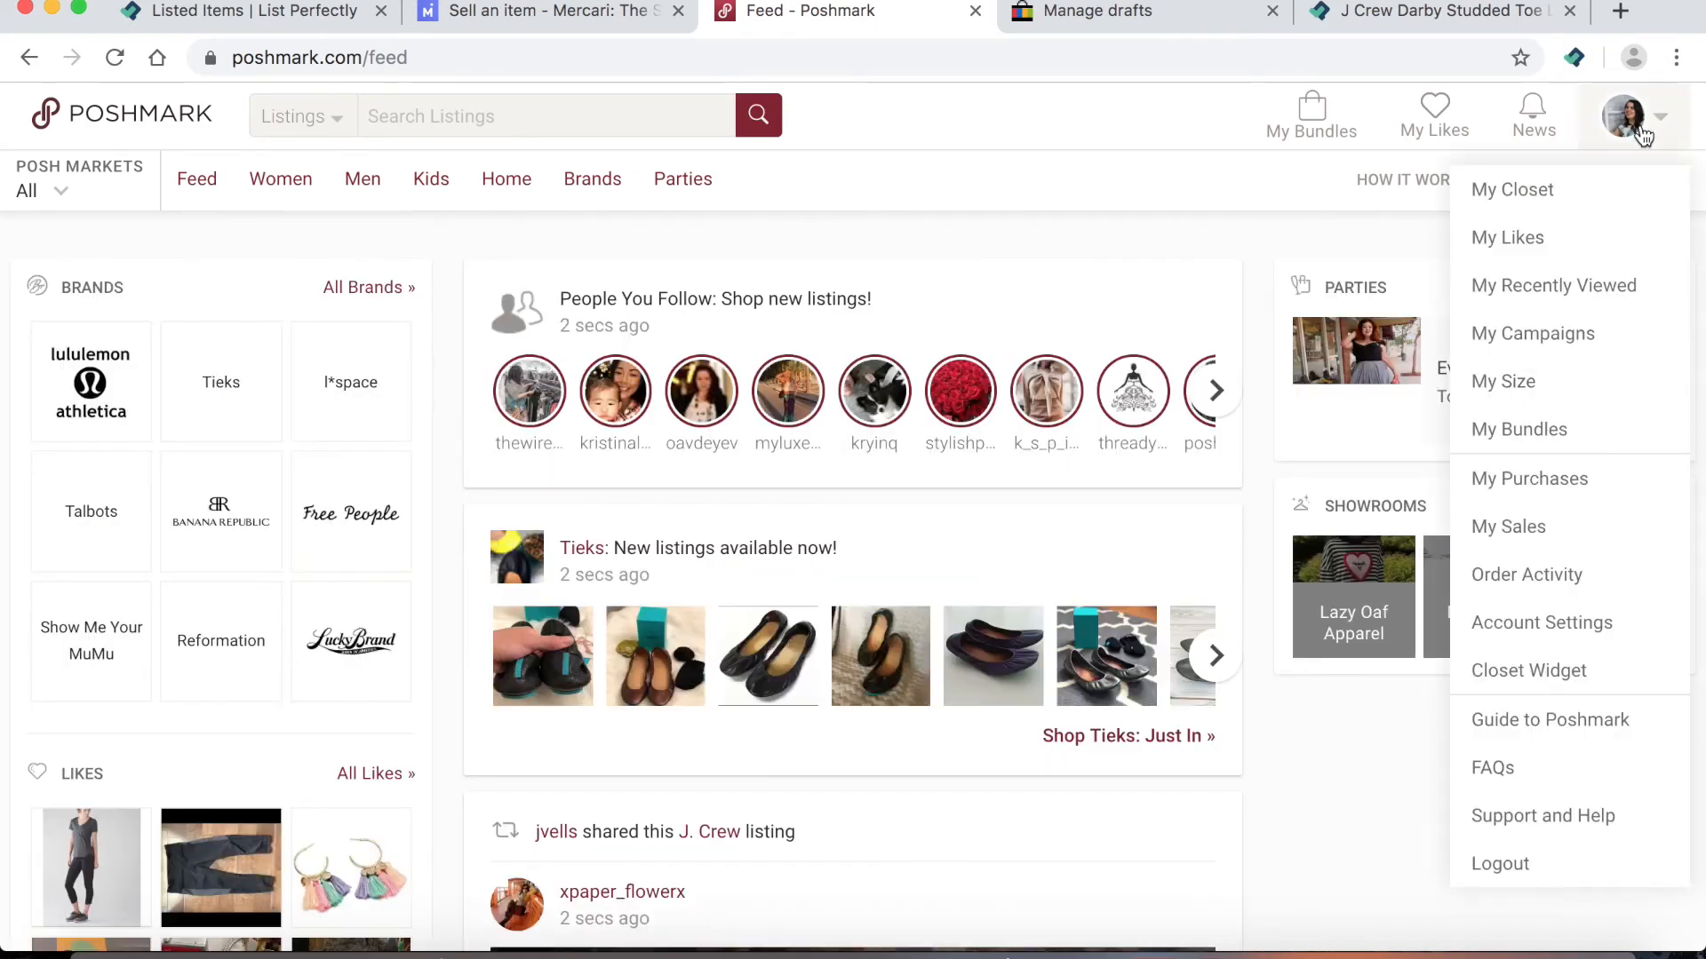
{"action": "left_click", "coordinate": [1587, 195]}
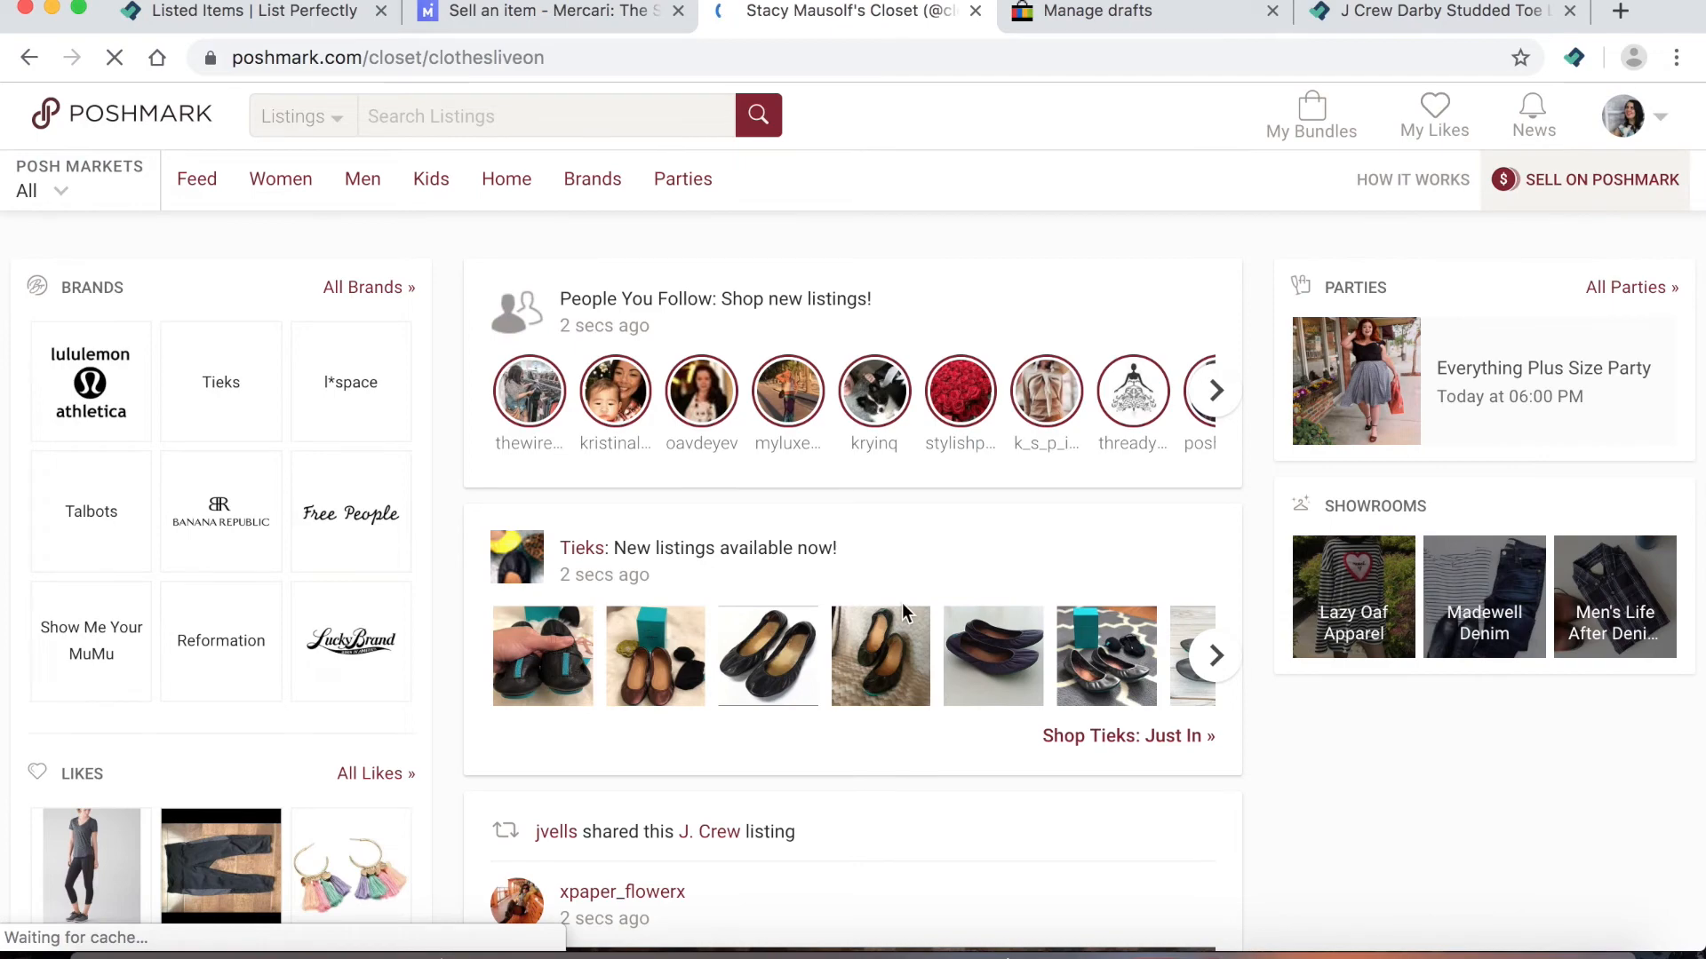
Check the Poshmark closet for the relisted J Crew loafers and return to their List Perfectly product page
{"action": "scroll", "coordinate": [903, 595], "scroll_direction": "down", "scroll_amount": 3}
{"action": "scroll", "coordinate": [534, 680], "scroll_direction": "down", "scroll_amount": 2}
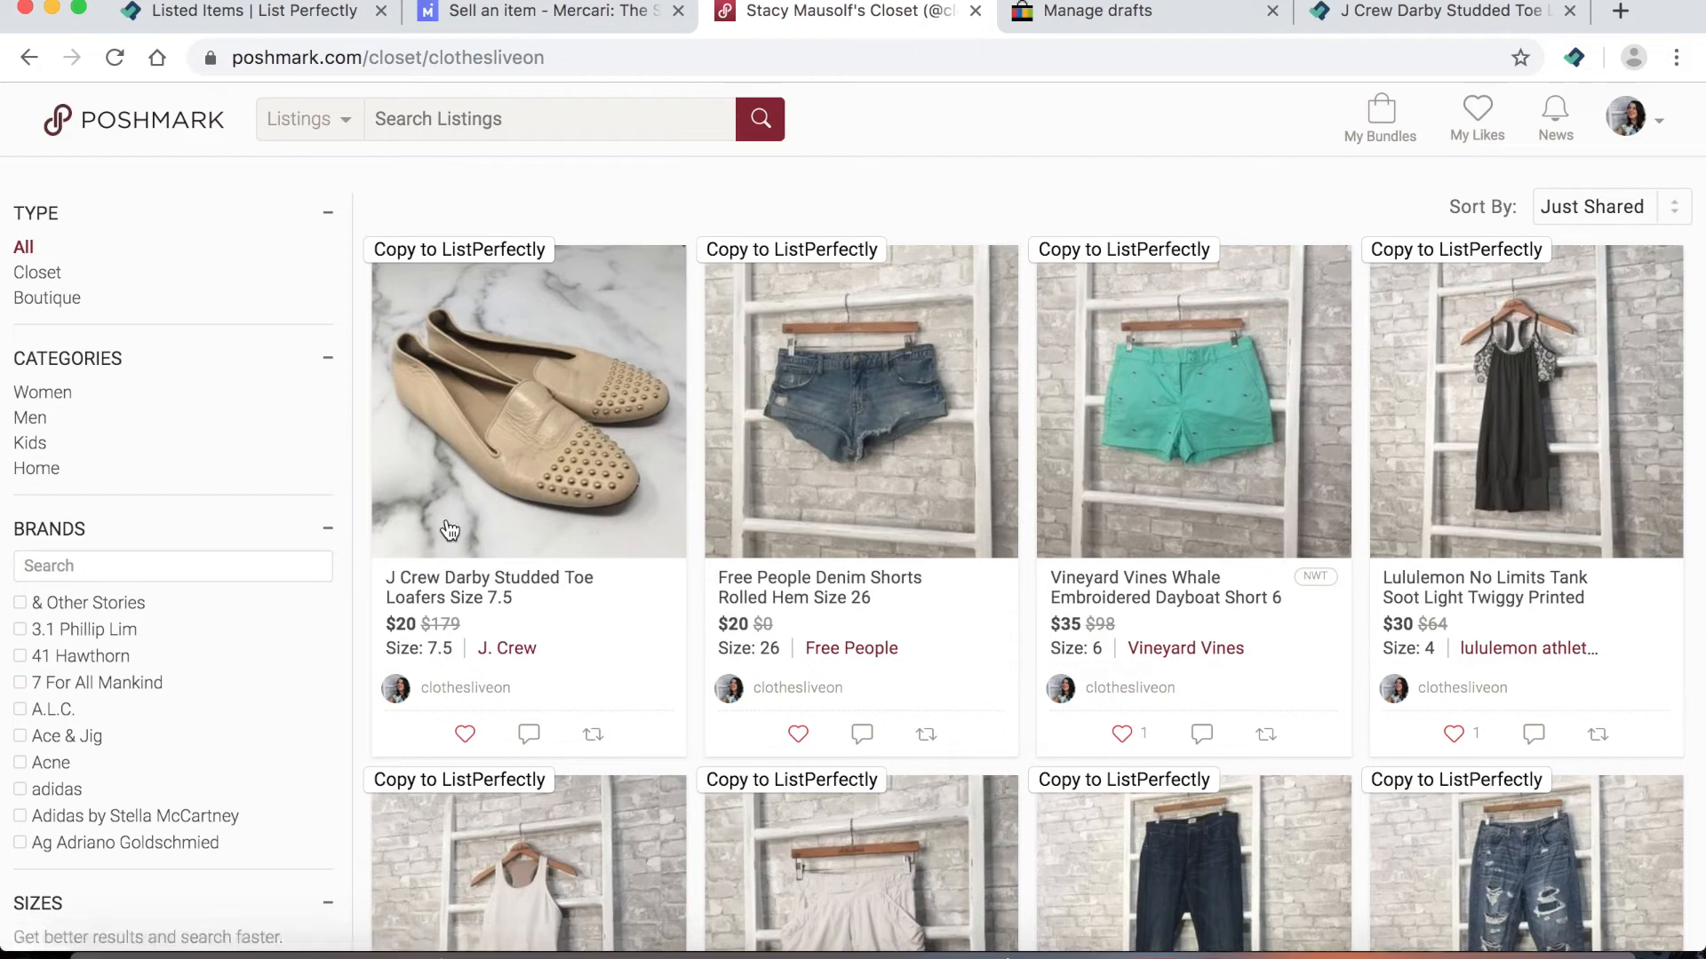
{"action": "left_click", "coordinate": [1467, 11]}
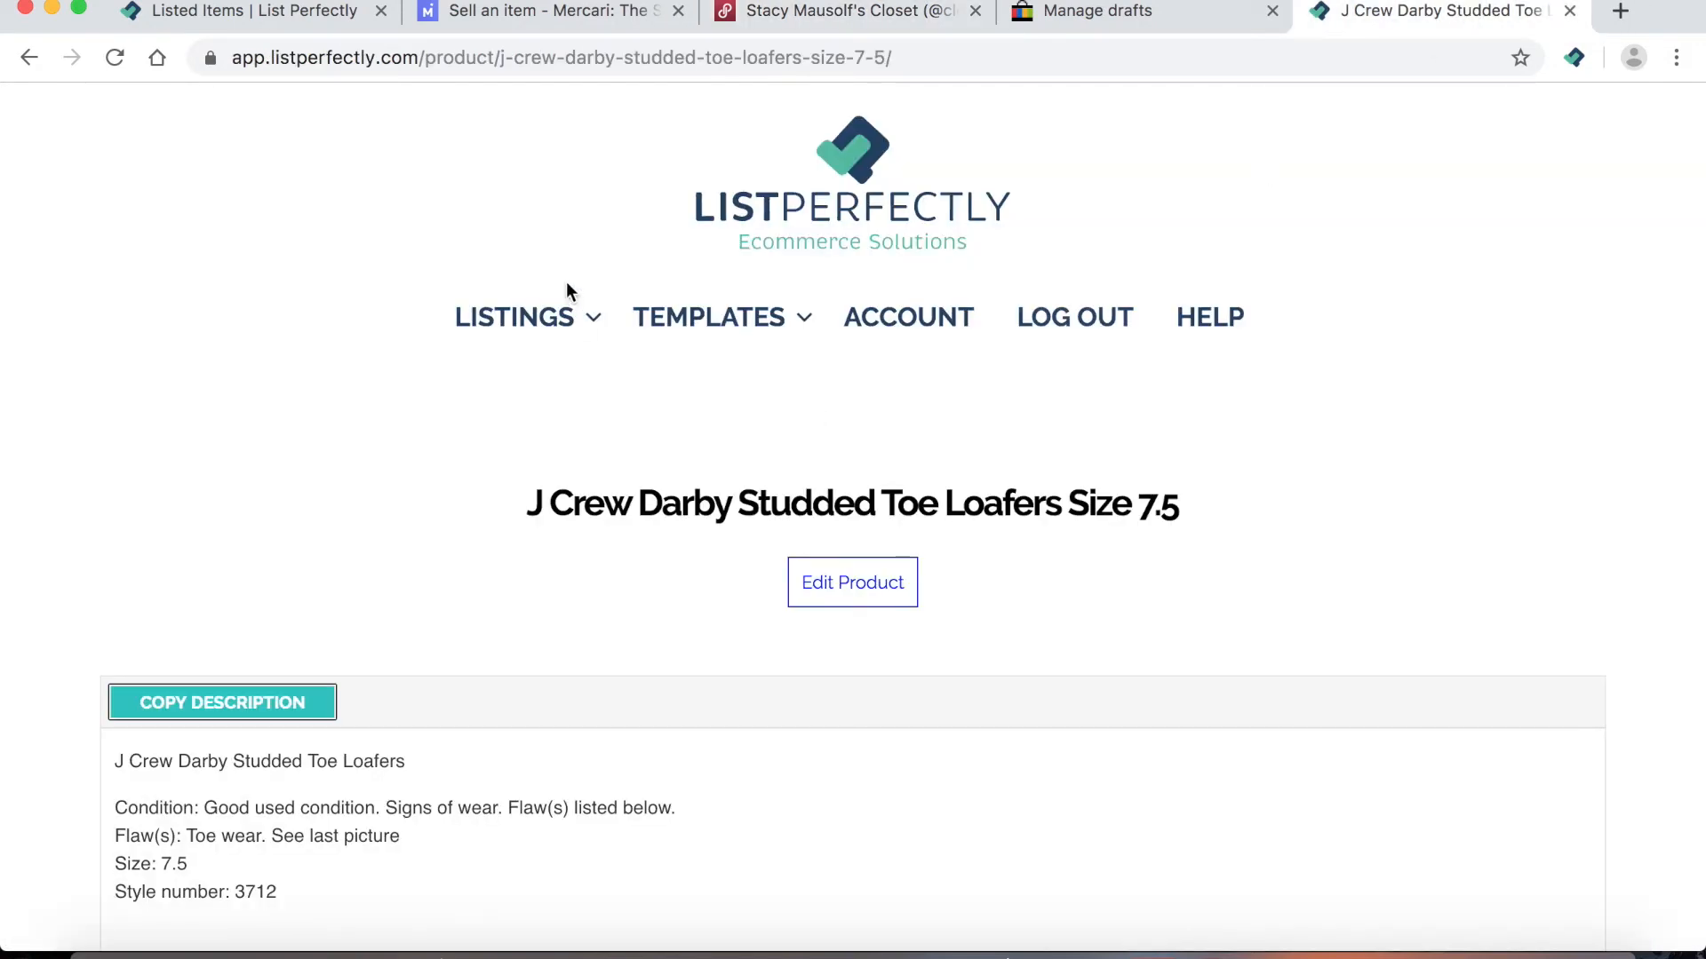
Switch to eBay and open the active listings from the Seller Hub overview
{"action": "left_click", "coordinate": [1167, 23]}
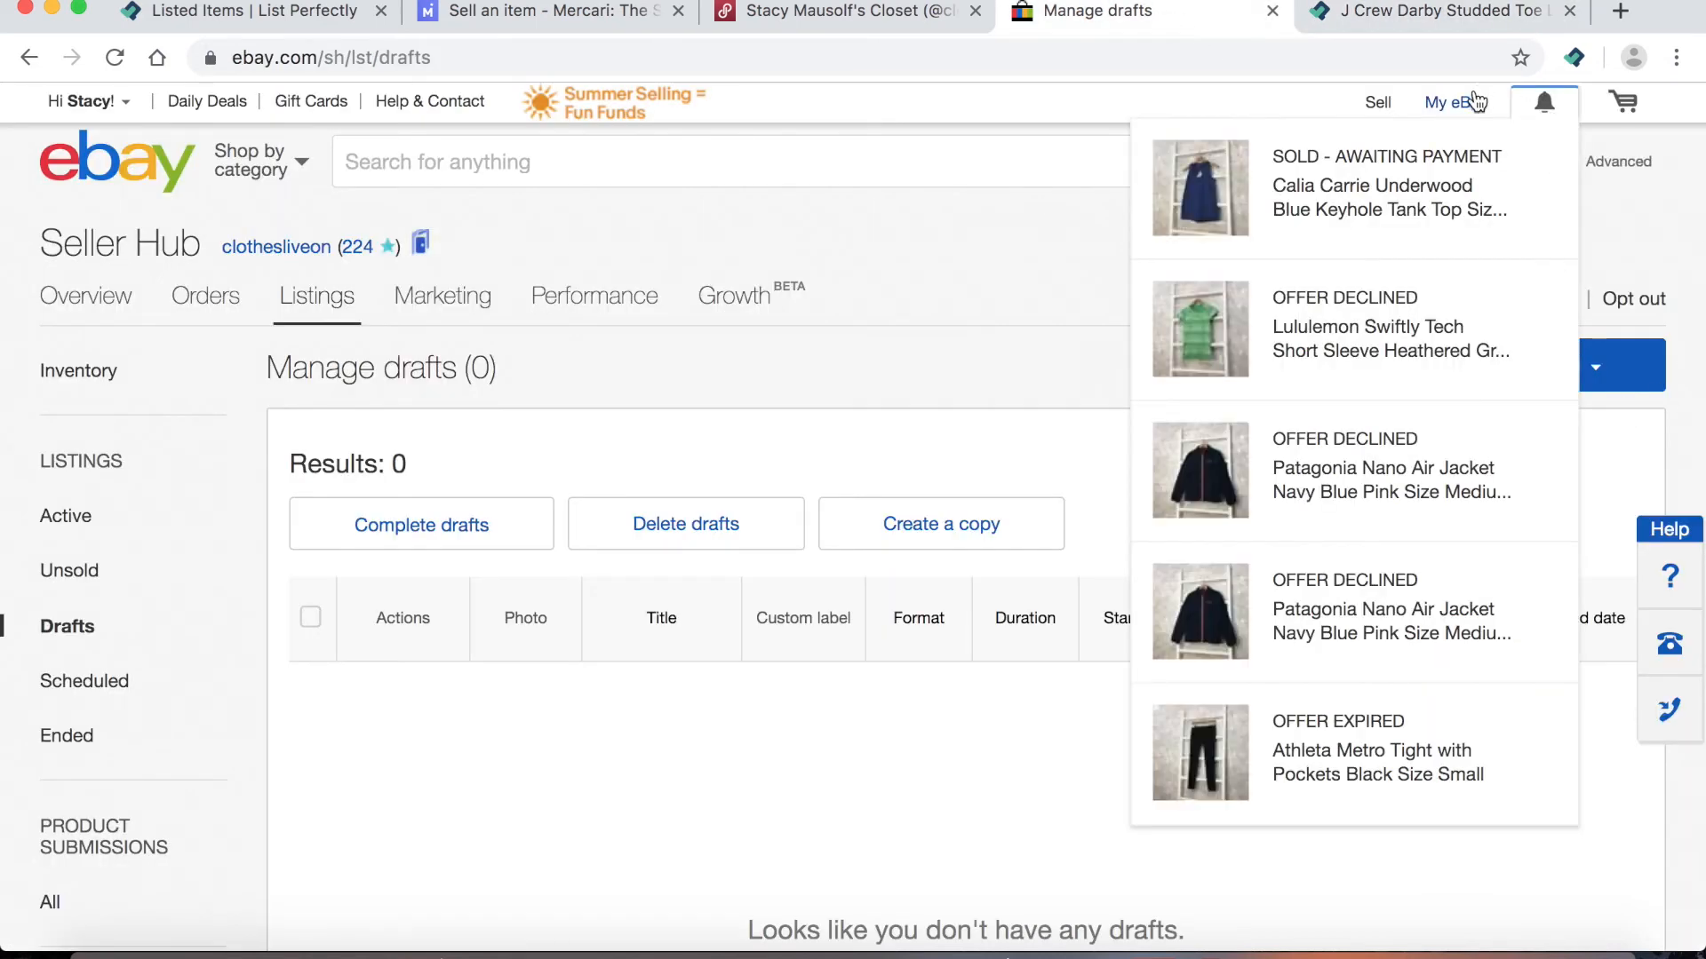
{"action": "mouse_move", "coordinate": [1457, 109]}
{"action": "left_click", "coordinate": [1462, 336]}
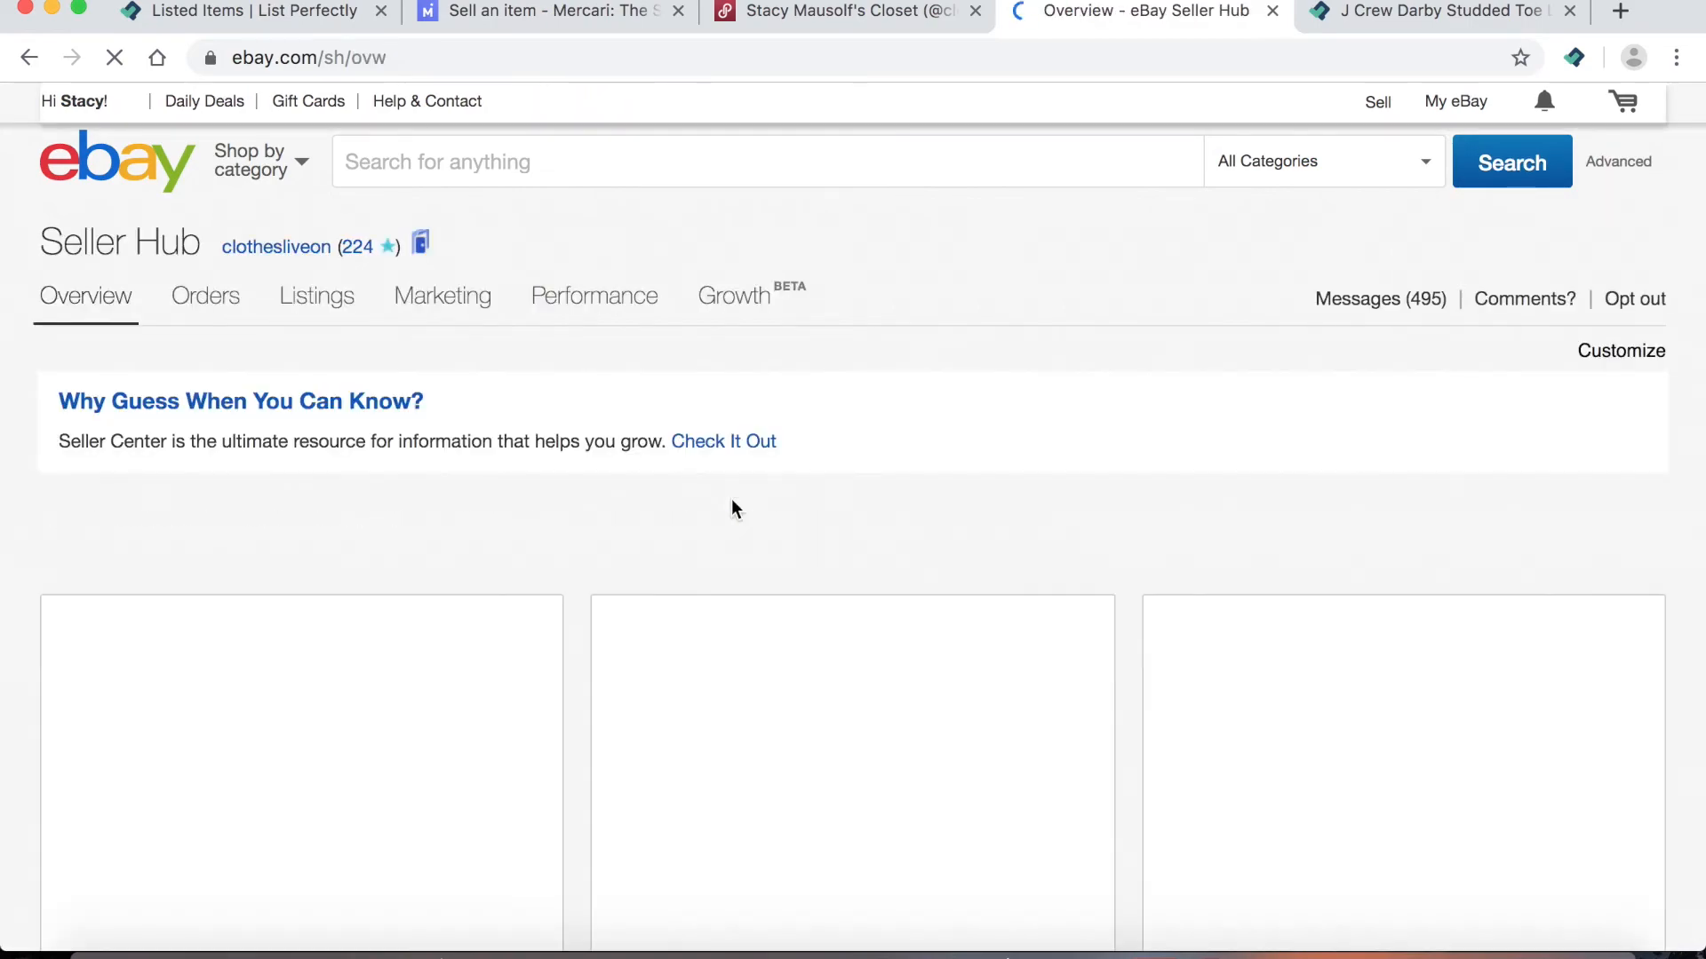
{"action": "scroll", "coordinate": [732, 499], "scroll_direction": "down", "scroll_amount": 1}
{"action": "scroll", "coordinate": [705, 504], "scroll_direction": "down", "scroll_amount": 15}
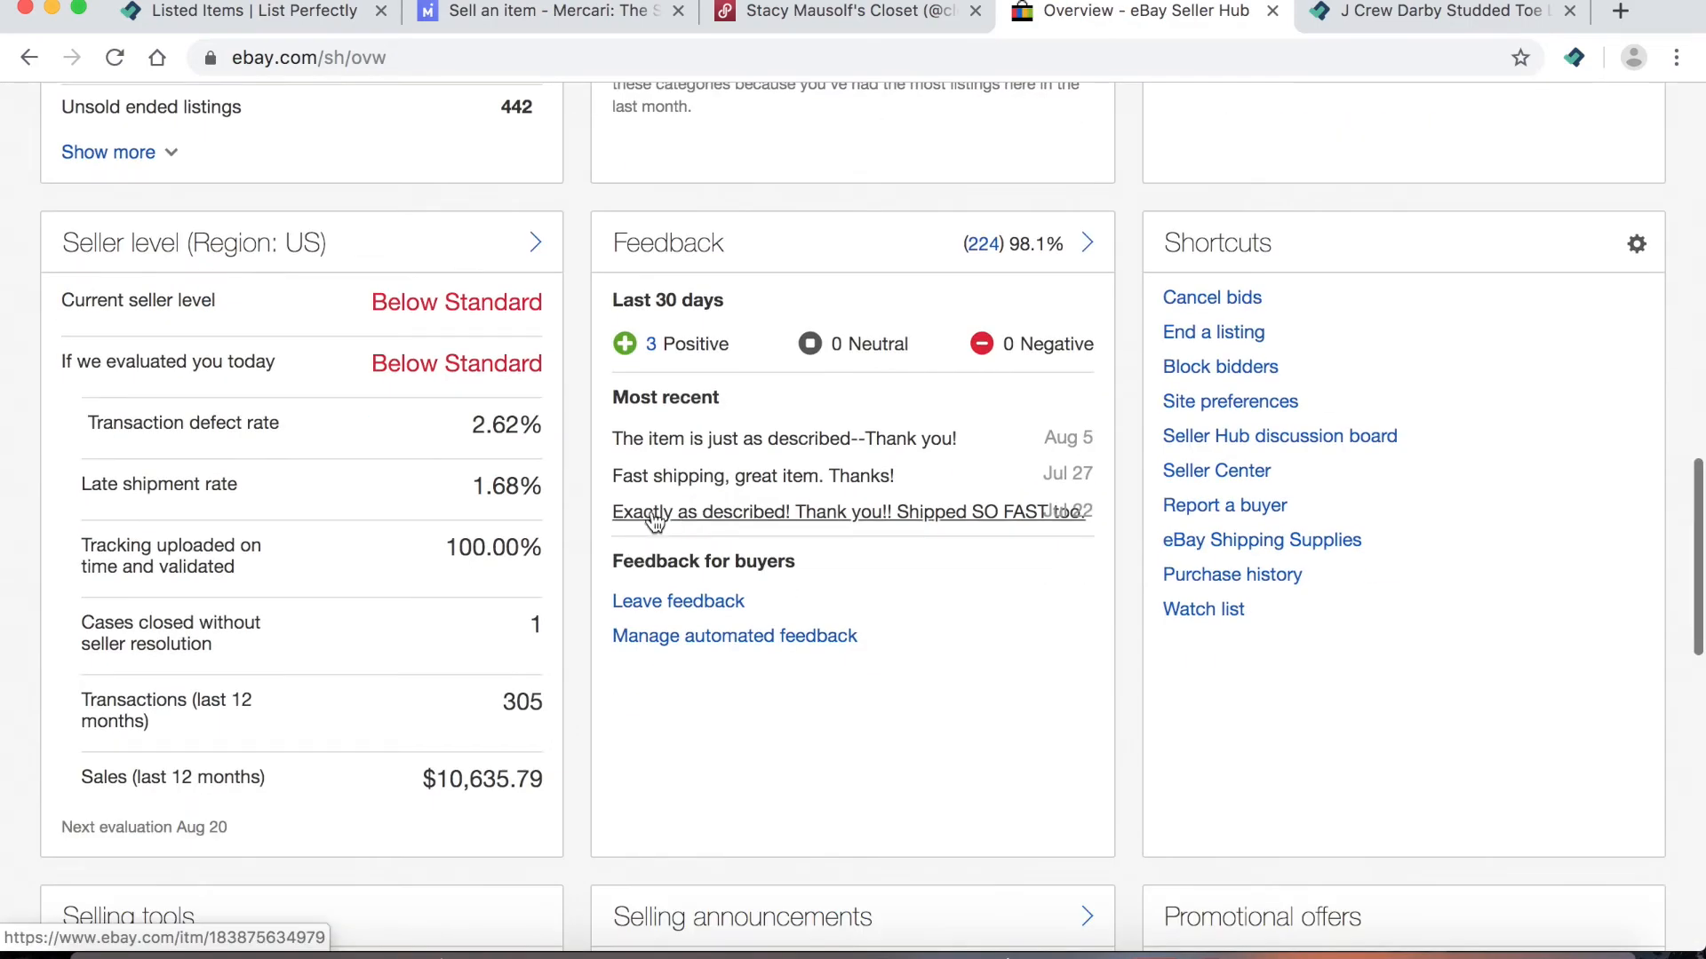
{"action": "scroll", "coordinate": [494, 375], "scroll_direction": "up", "scroll_amount": 6}
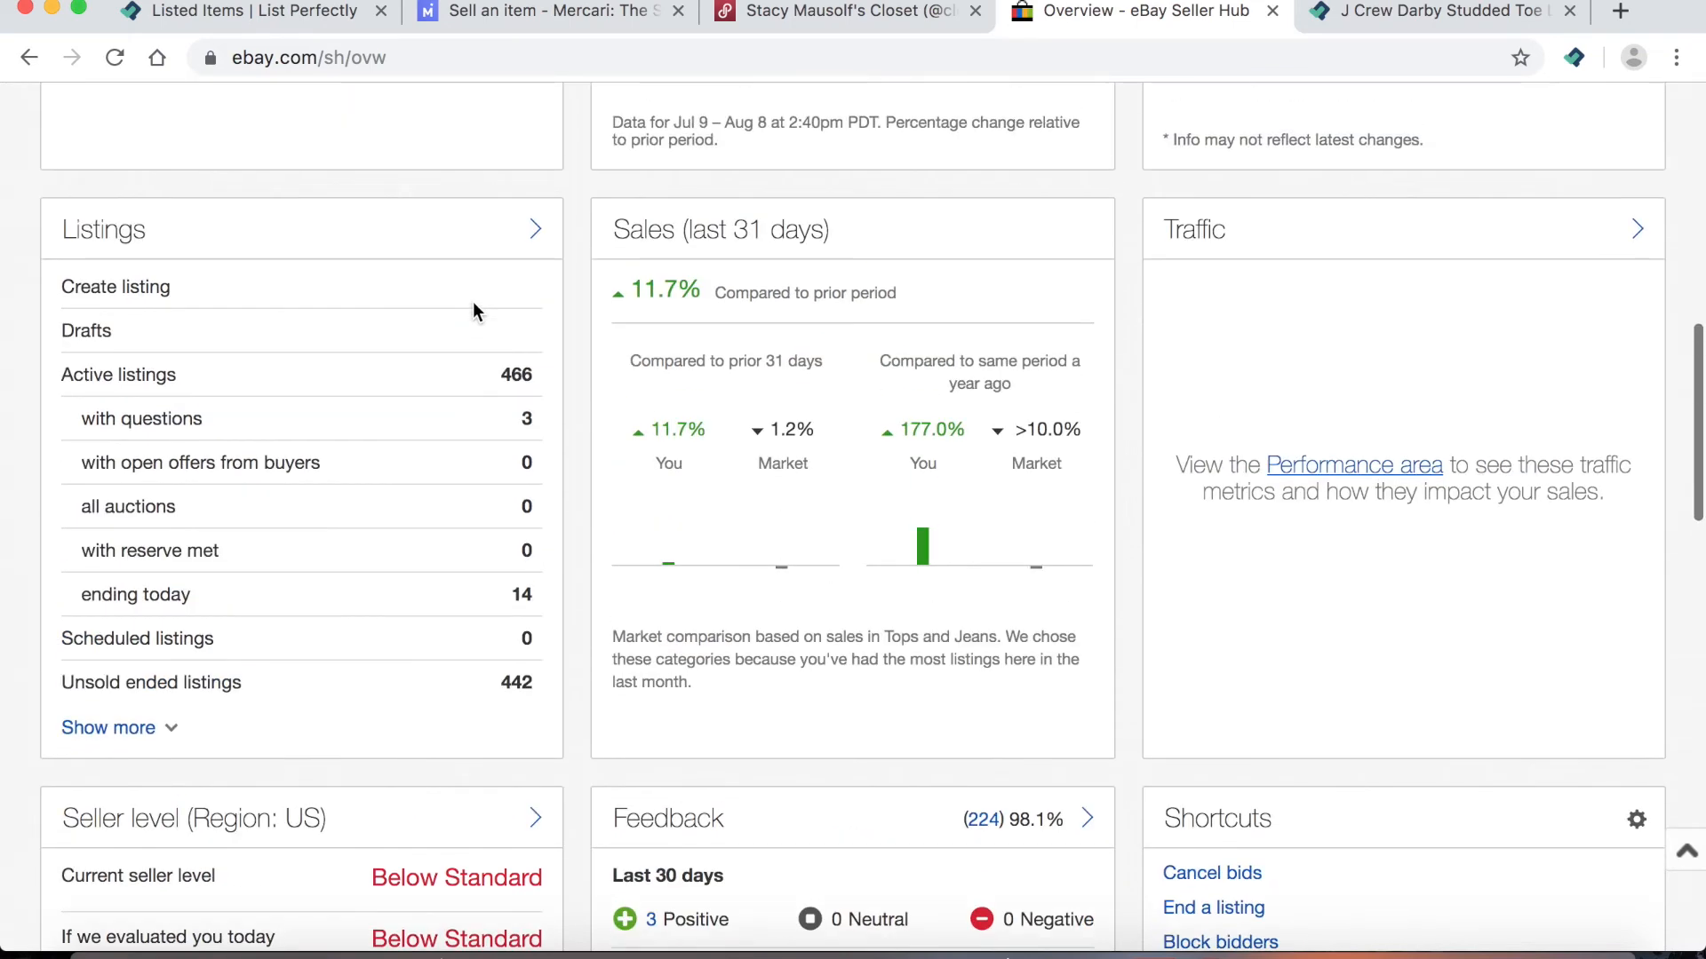
{"action": "left_click", "coordinate": [518, 374]}
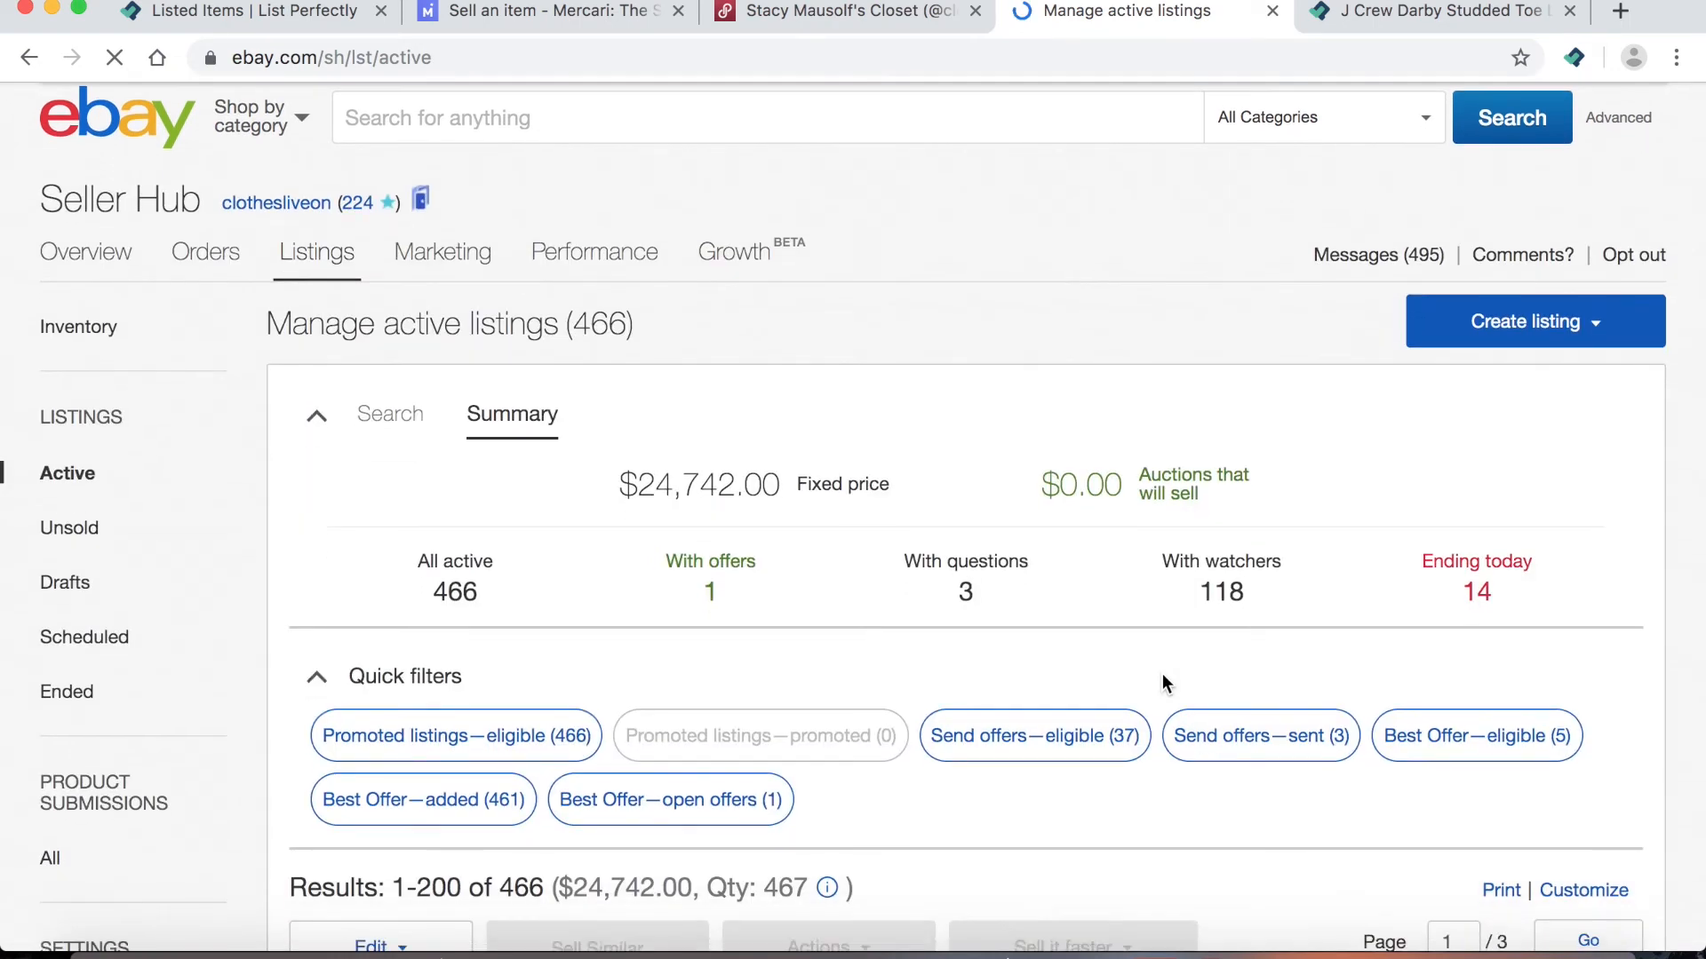
Filter the active eBay listings to Best Offer open offers and copy the Rag & Bone Sloane Distressed Skinny Jeans listing to List Perfectly
{"action": "scroll", "coordinate": [1162, 673], "scroll_direction": "down", "scroll_amount": 3}
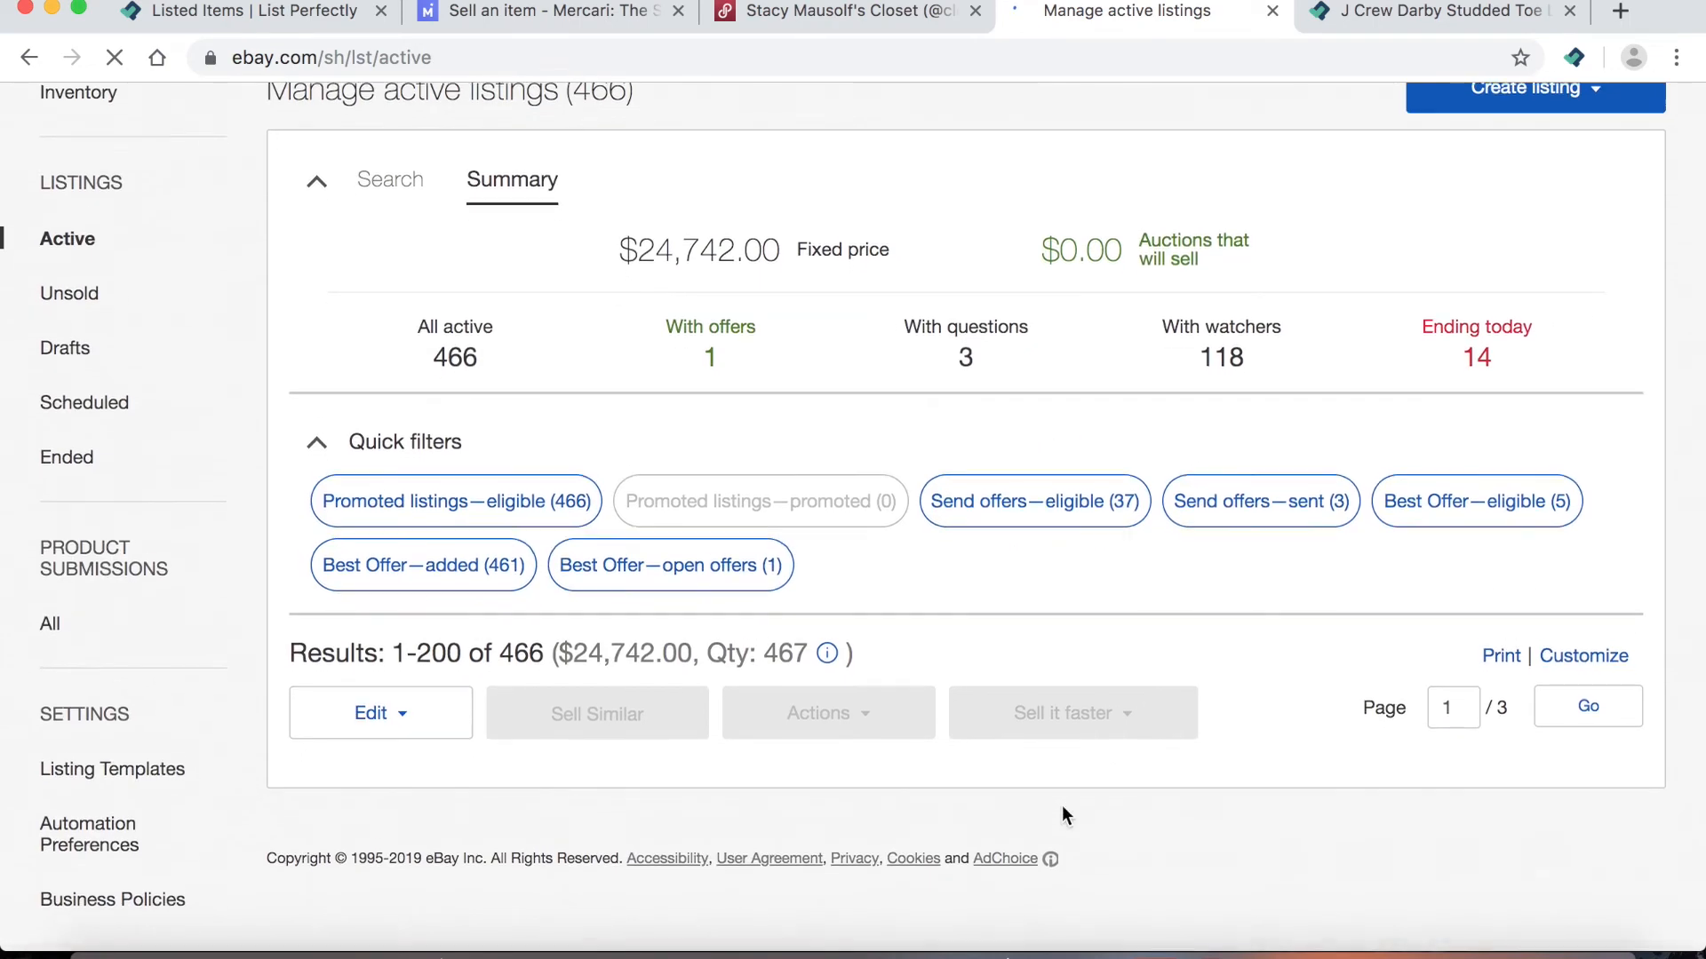
{"action": "scroll", "coordinate": [1062, 805], "scroll_direction": "down", "scroll_amount": 2}
{"action": "scroll", "coordinate": [1114, 498], "scroll_direction": "down", "scroll_amount": 4}
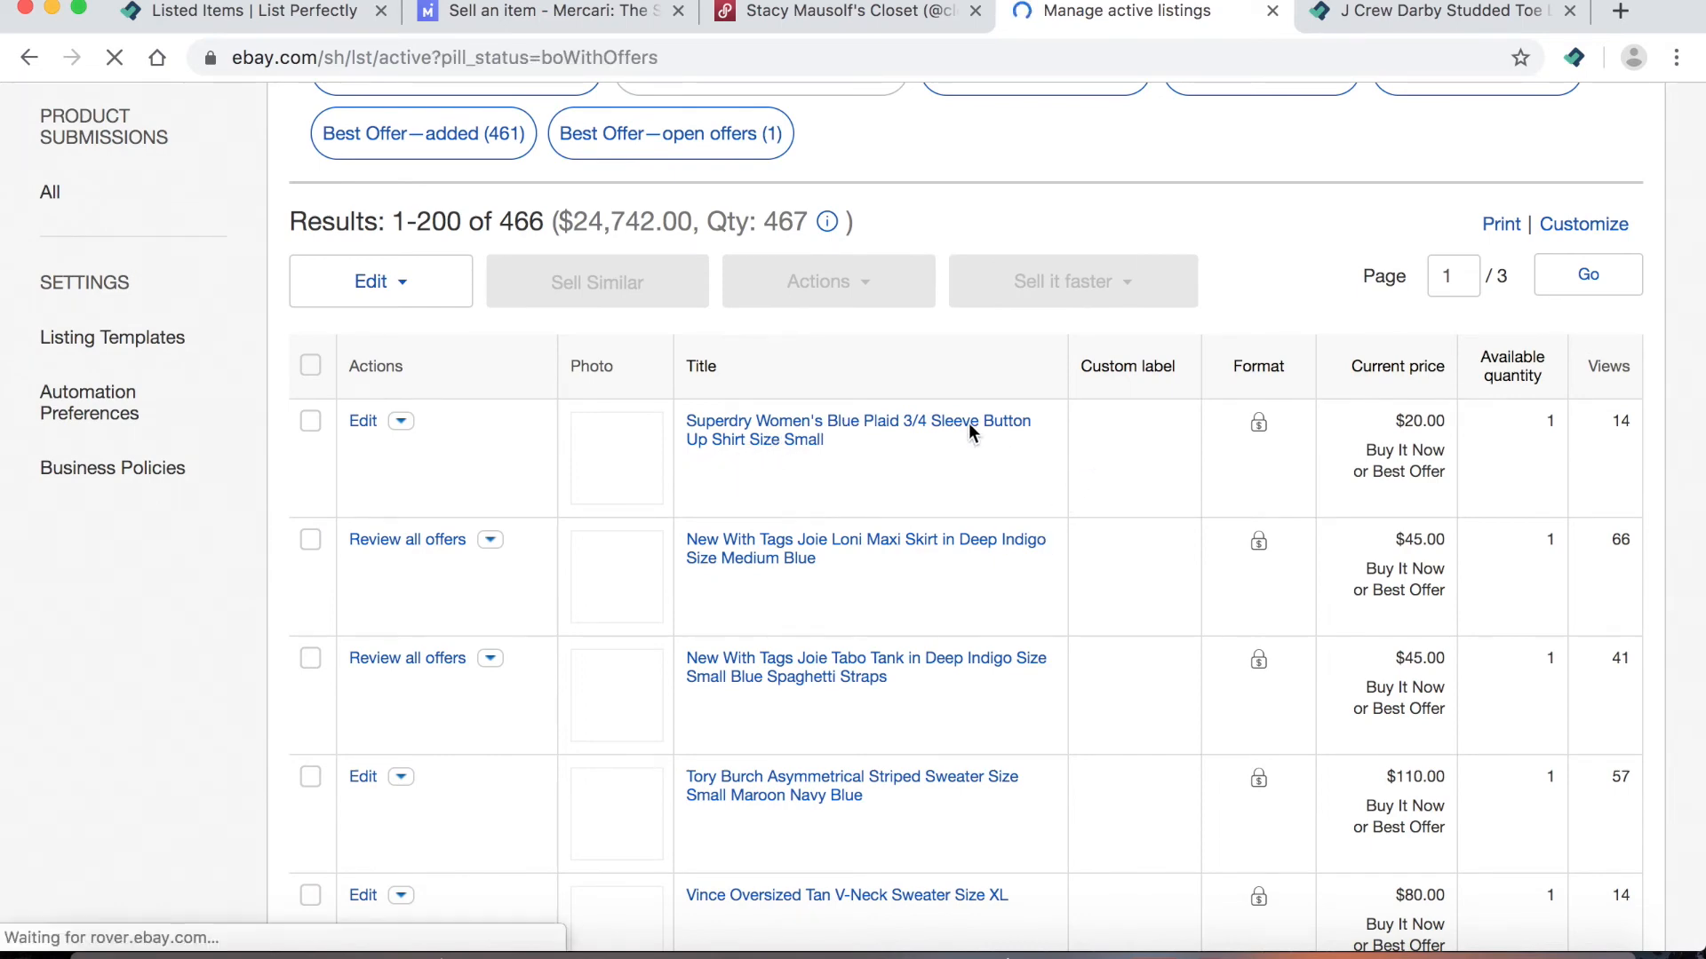
{"action": "scroll", "coordinate": [810, 440], "scroll_direction": "down", "scroll_amount": 3}
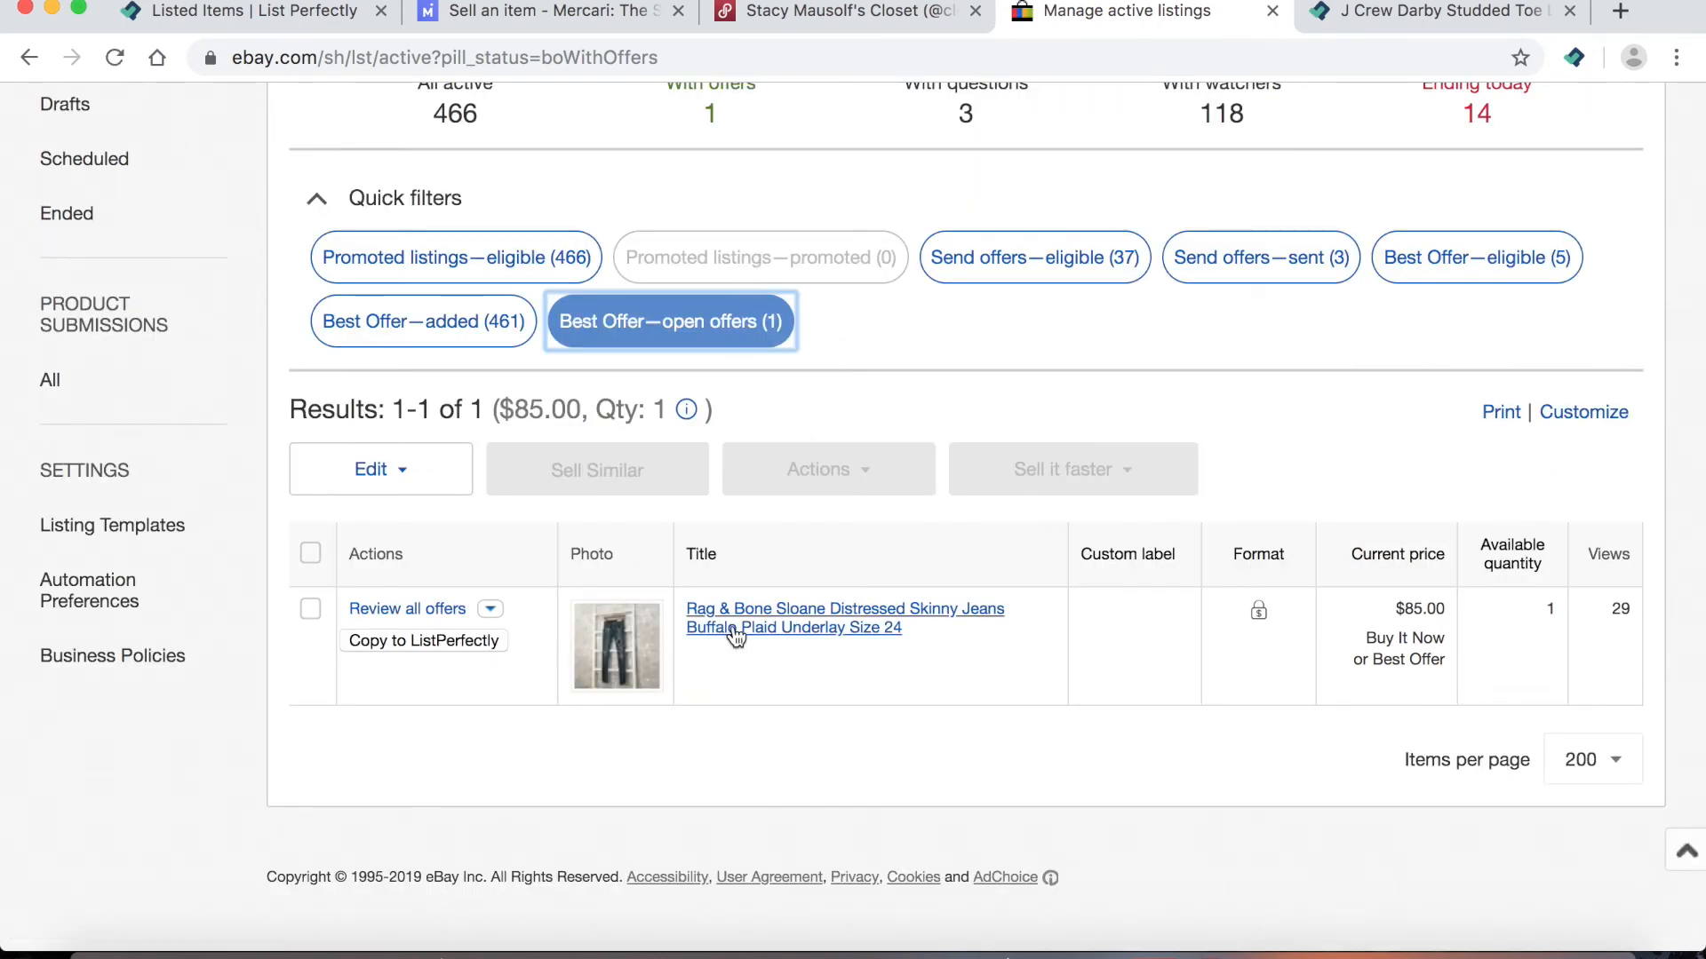
{"action": "left_click", "coordinate": [394, 642]}
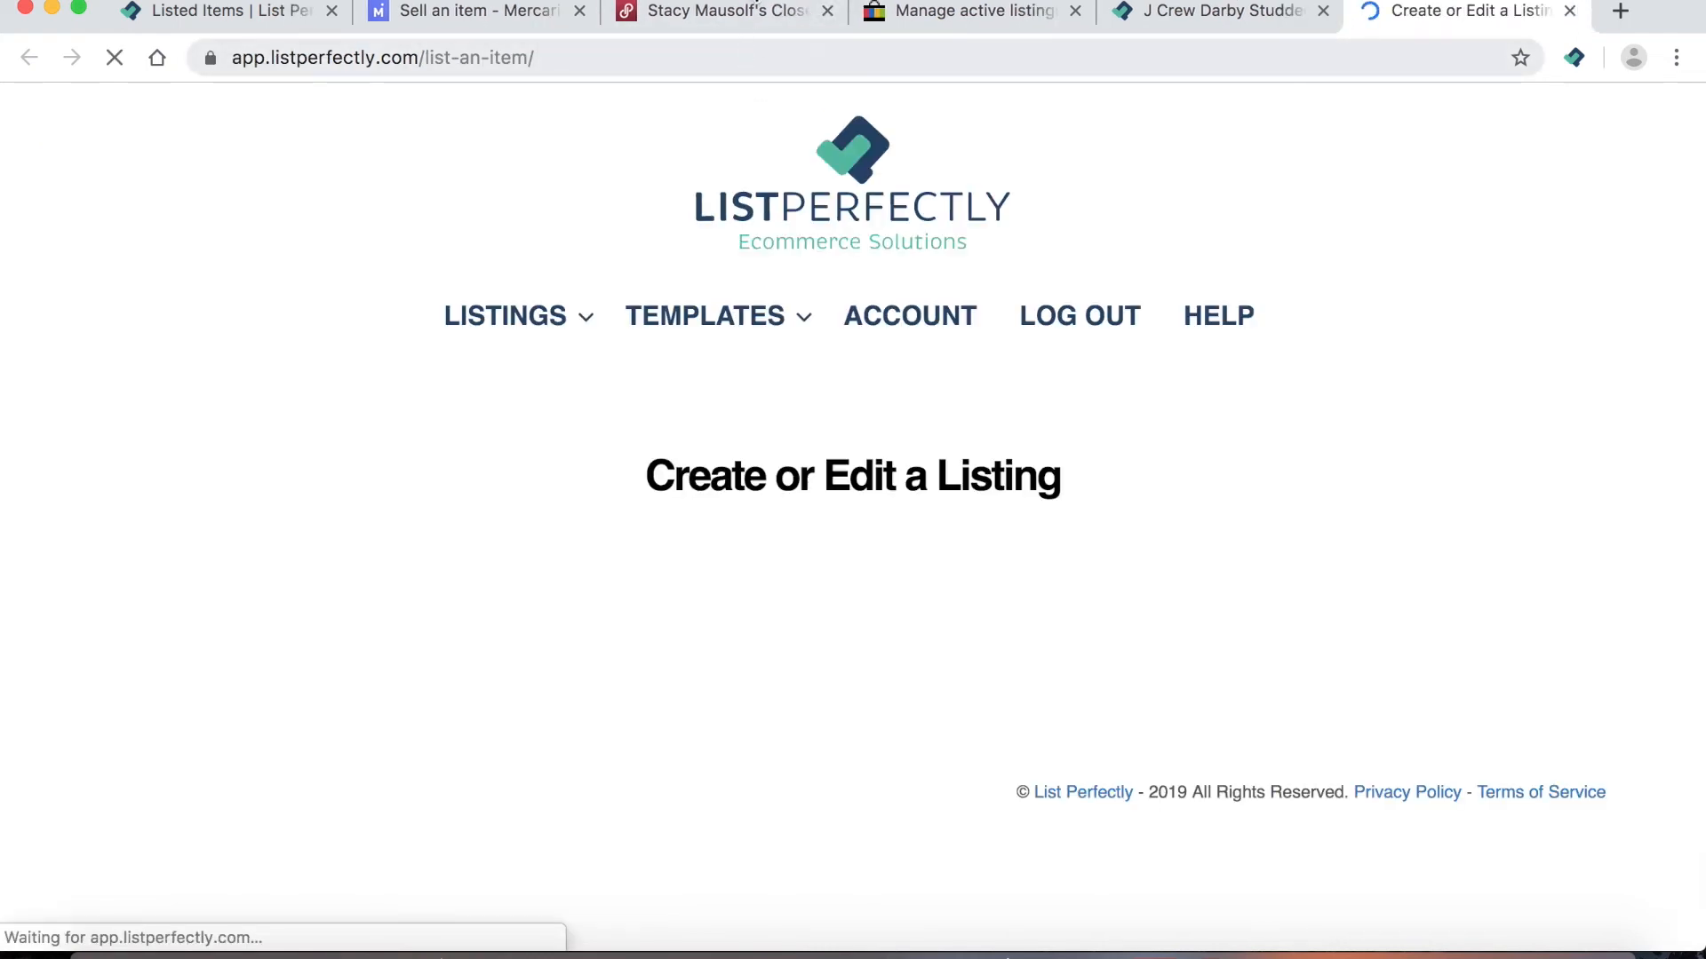
Revisit the Poshmark closet, return to List Perfectly and open its listed items to check for the imported jeans
{"action": "left_click", "coordinate": [744, 11]}
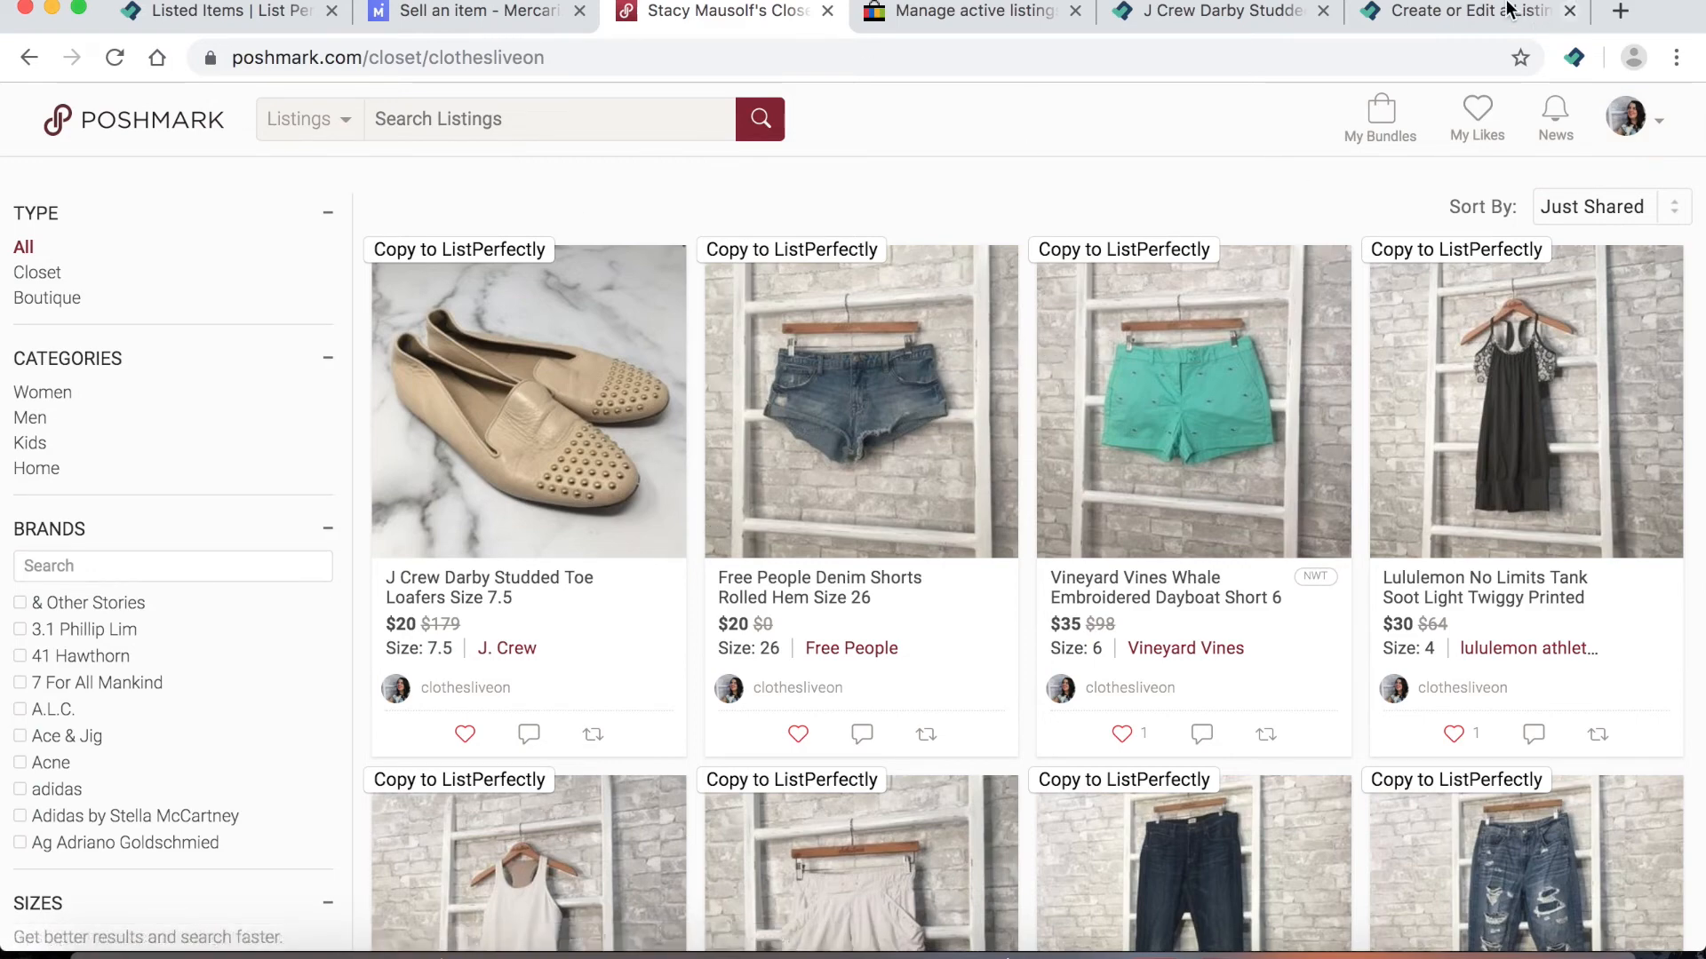
{"action": "left_click", "coordinate": [1466, 11]}
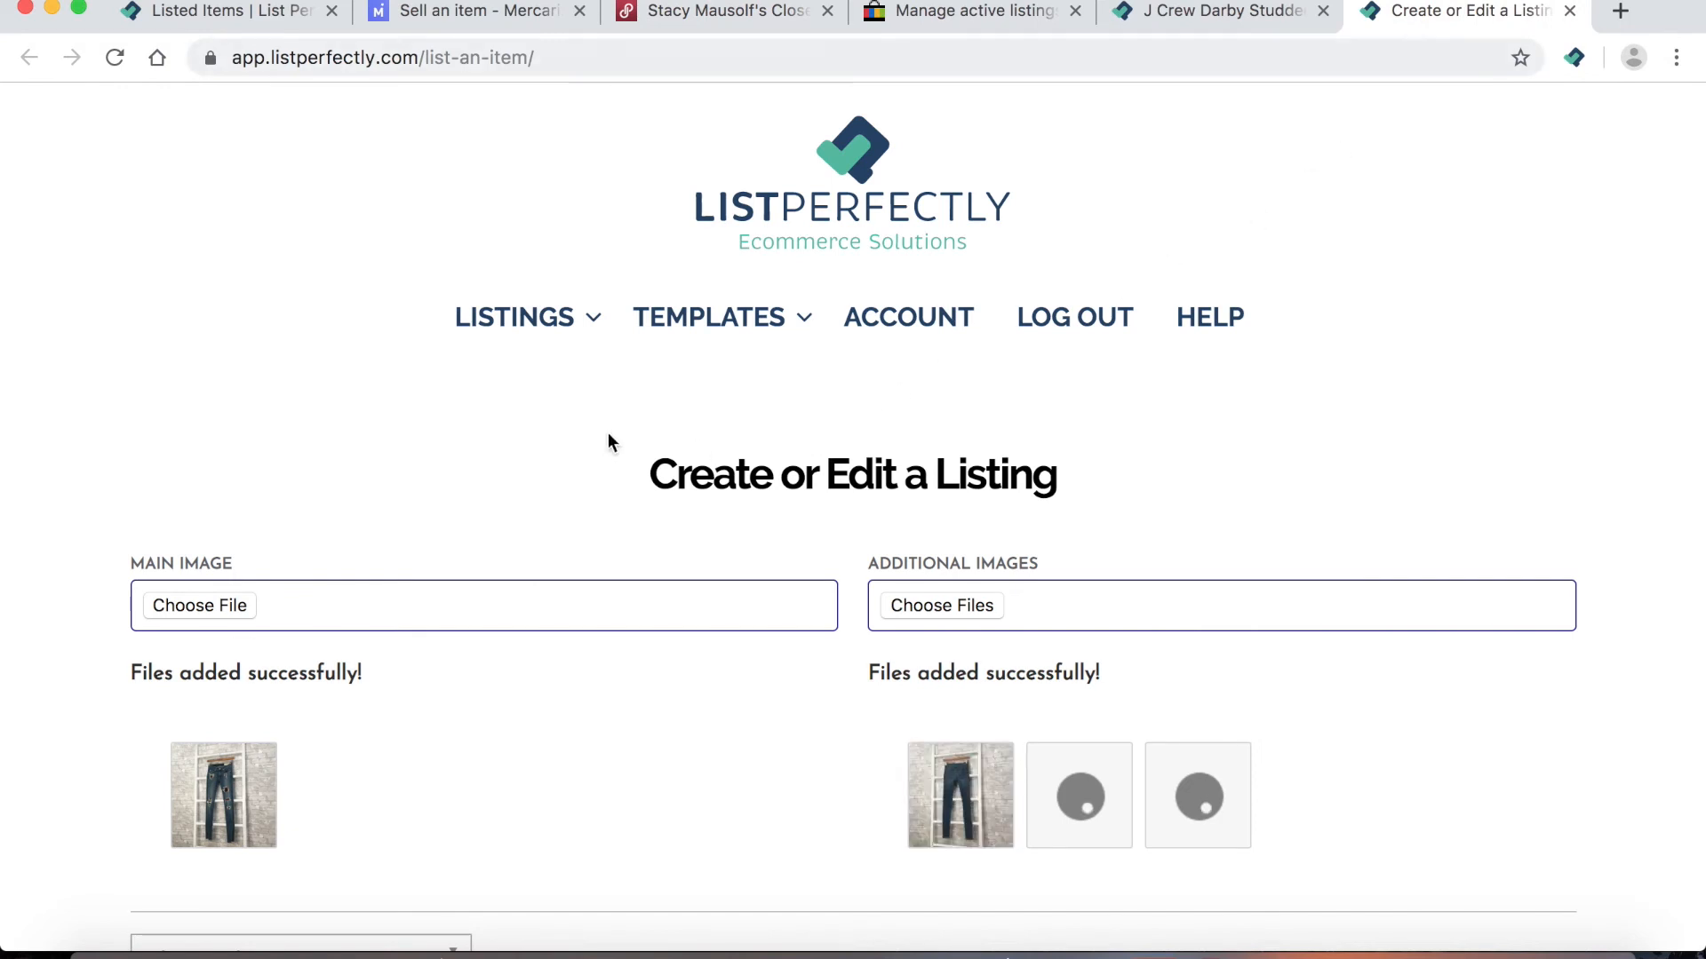
{"action": "mouse_move", "coordinate": [533, 335]}
{"action": "left_click", "coordinate": [544, 451]}
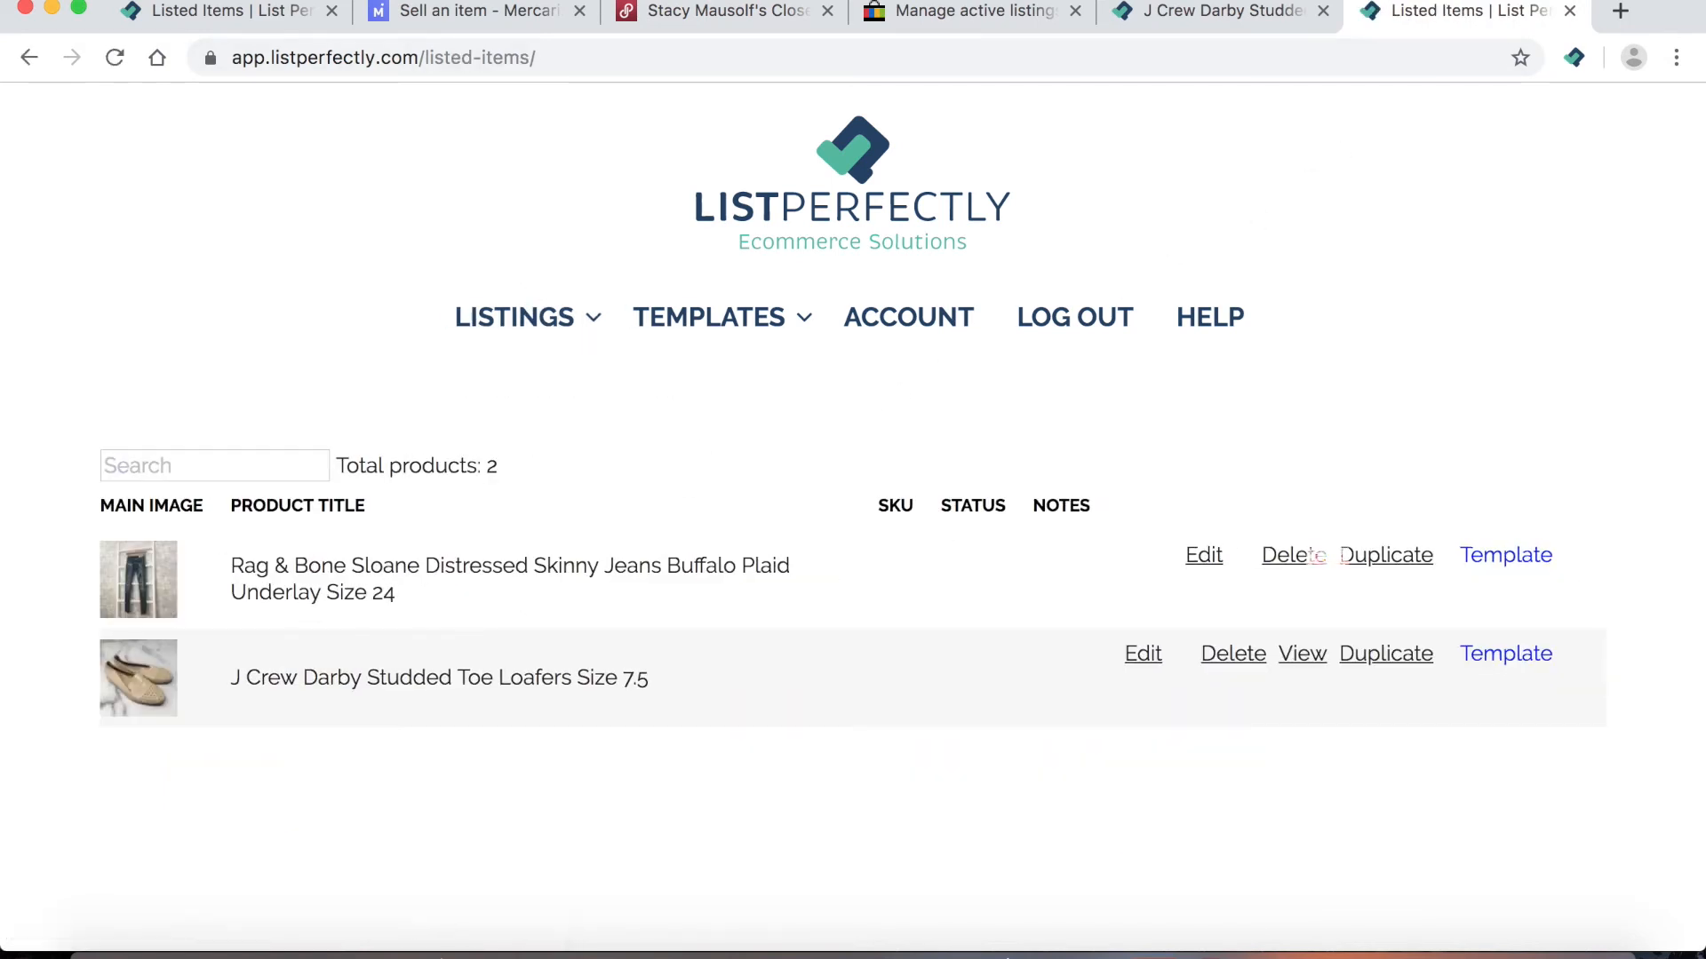
{"action": "scroll", "coordinate": [787, 669], "scroll_direction": "down", "scroll_amount": 2}
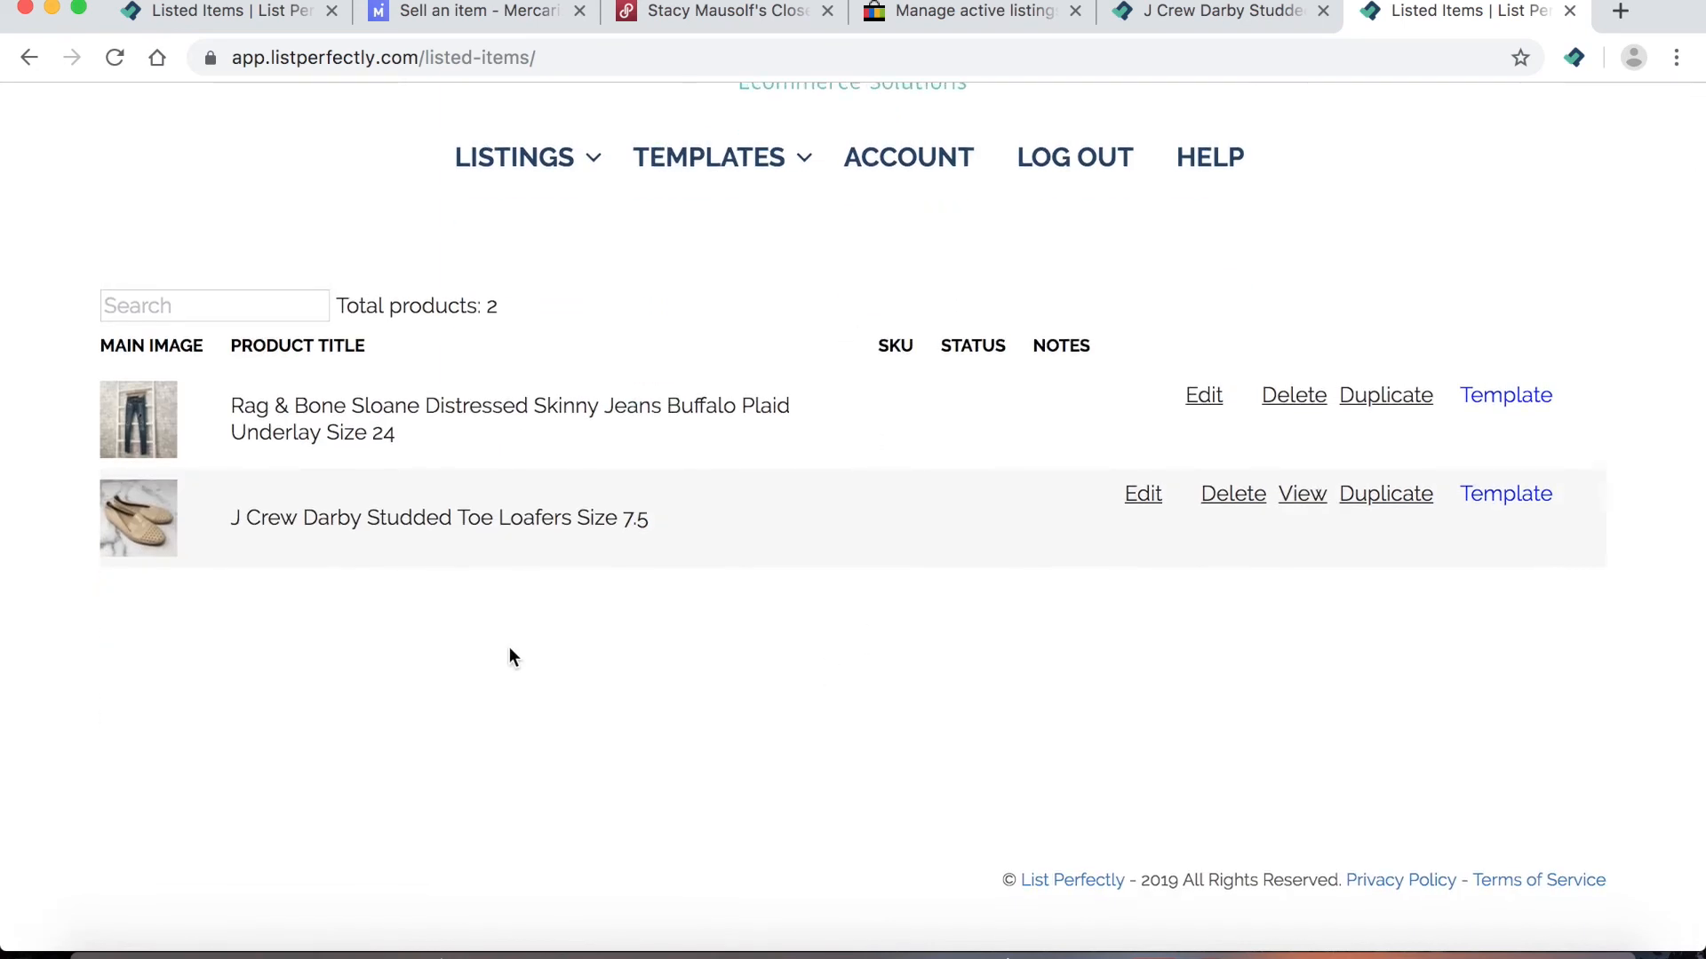